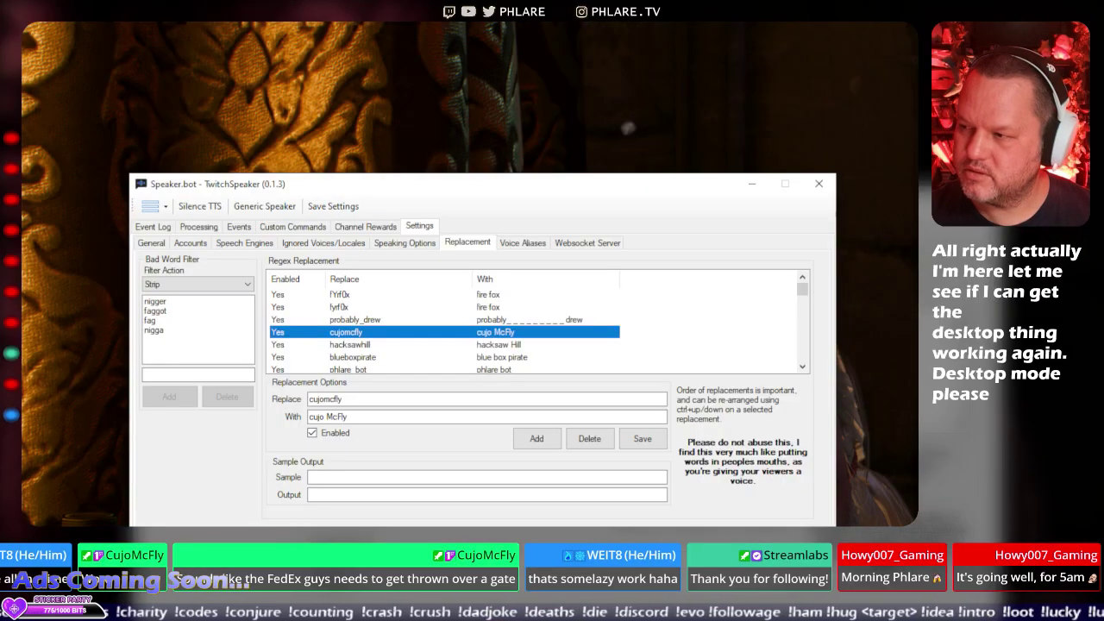
Switch to Streamer.bot, then reposition and widen its window so the action, trigger and sub-action lists have more room.
key(alt+Tab)
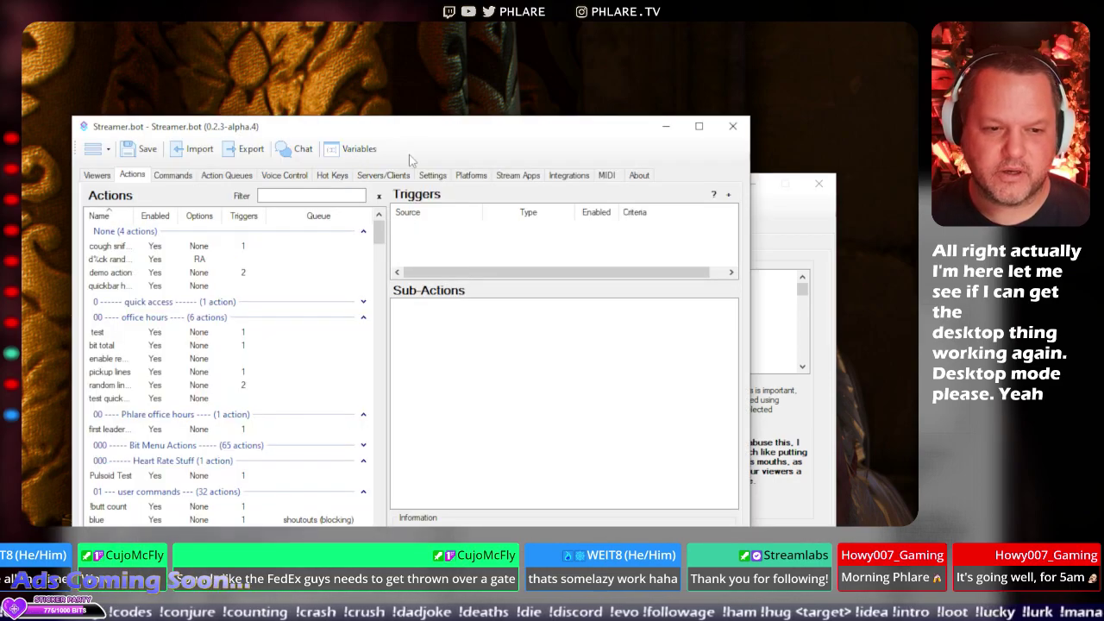
drag(411, 160, 356, 39)
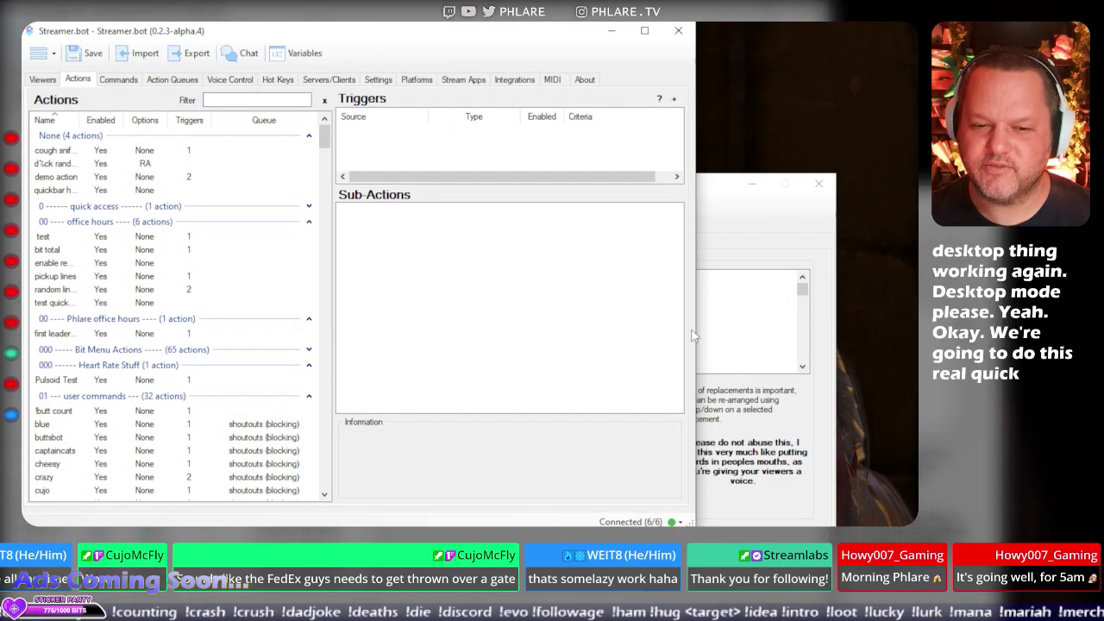
drag(696, 329, 914, 332)
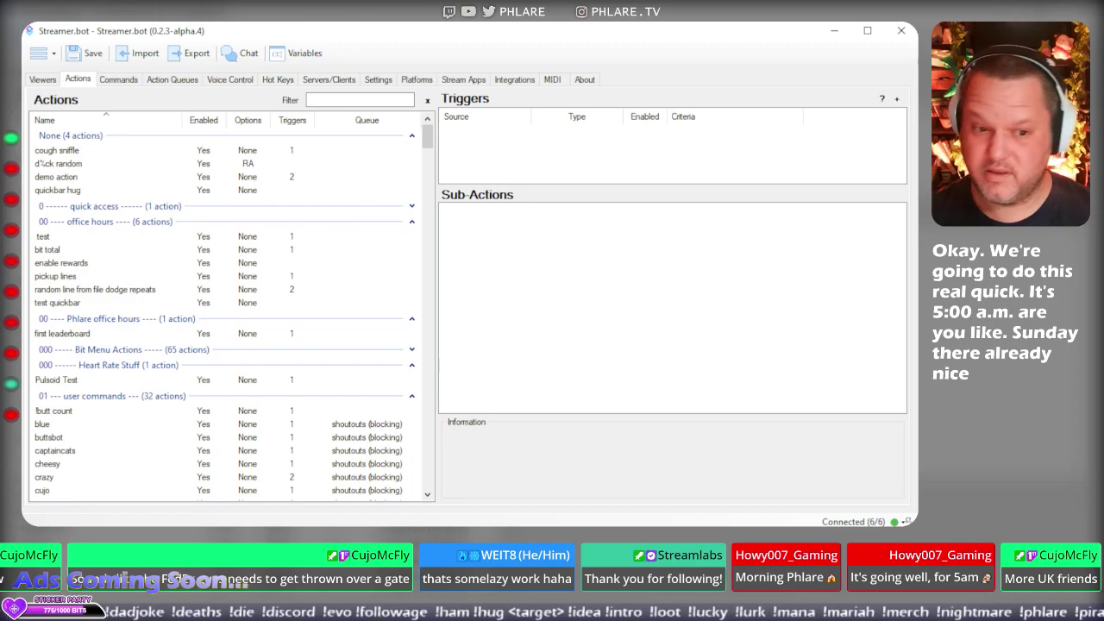
drag(911, 523, 912, 522)
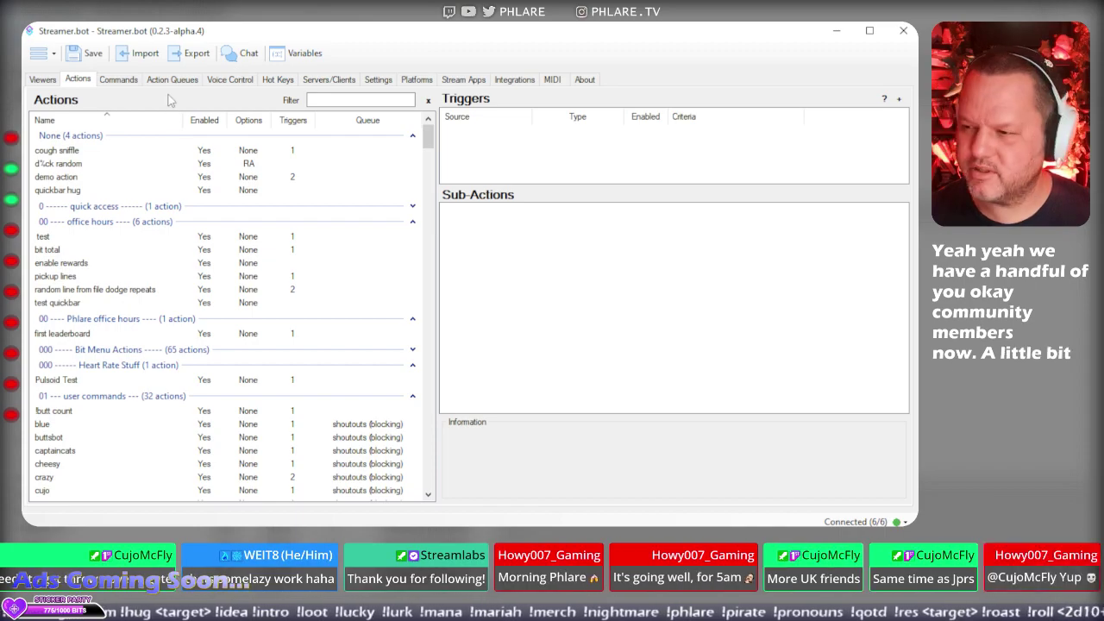
click(331, 99)
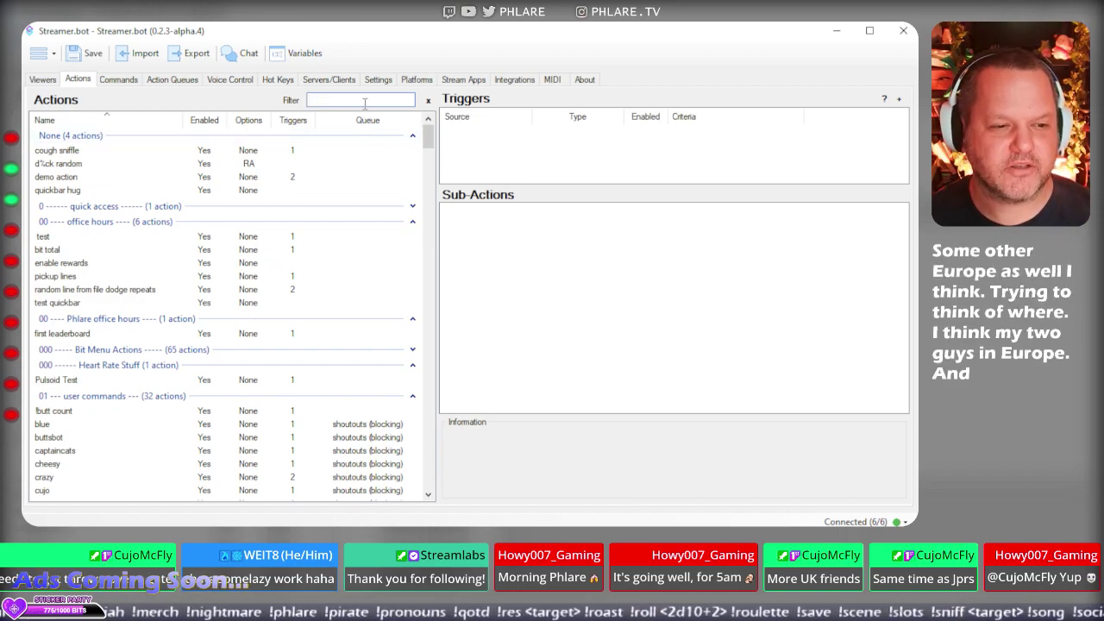
click(97, 236)
right_click(104, 235)
click(138, 248)
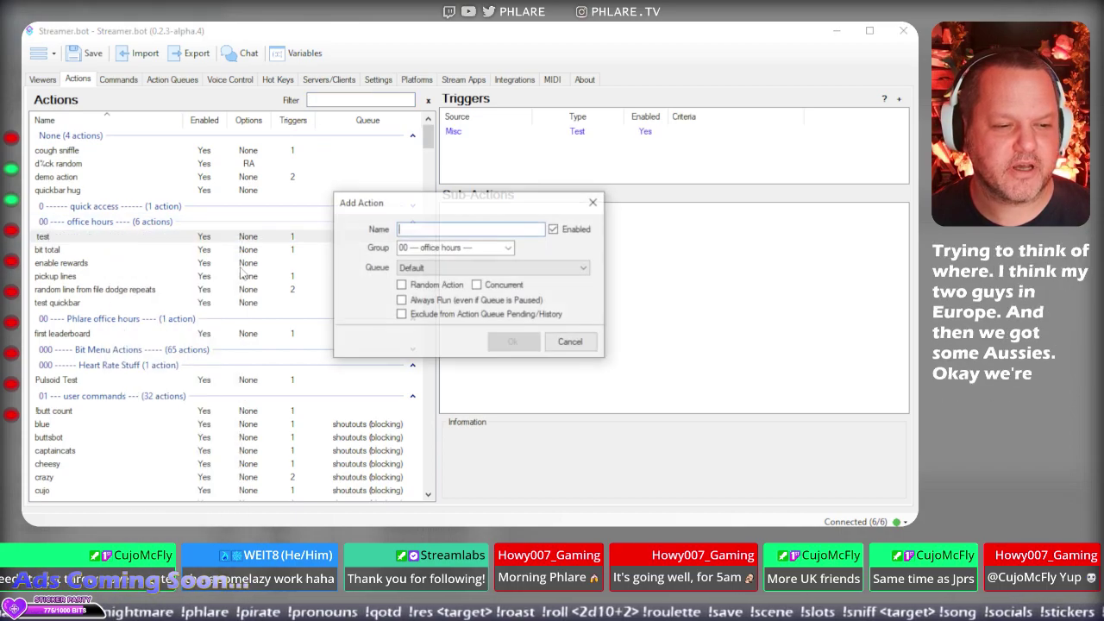
key(Escape)
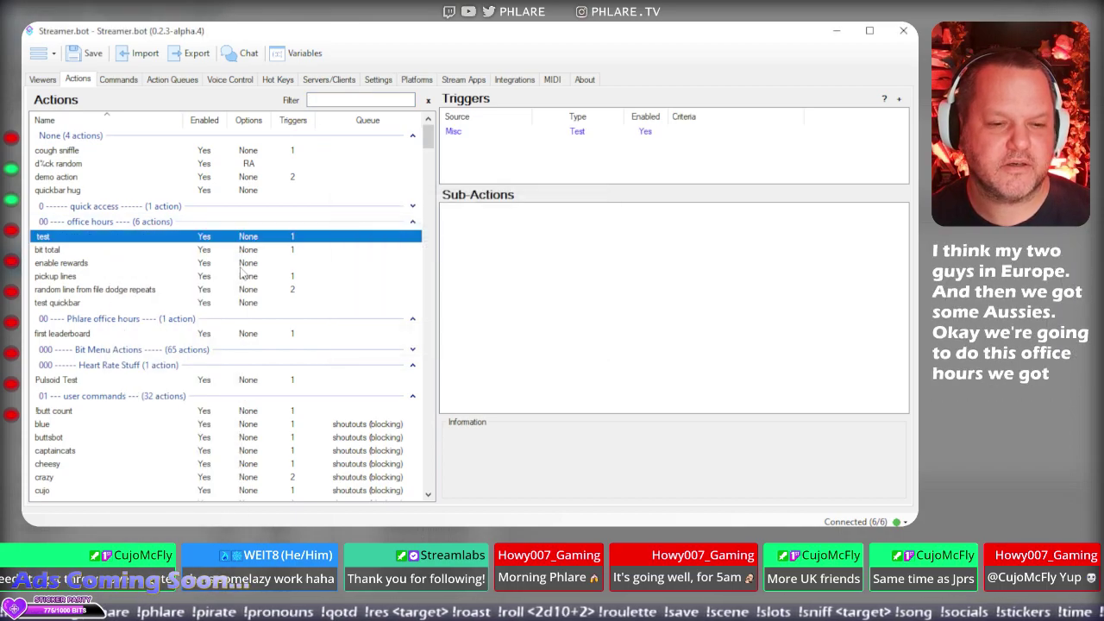
Add an enabled action named multi to the office hours group, keeping the default queue.
right_click(267, 265)
click(274, 277)
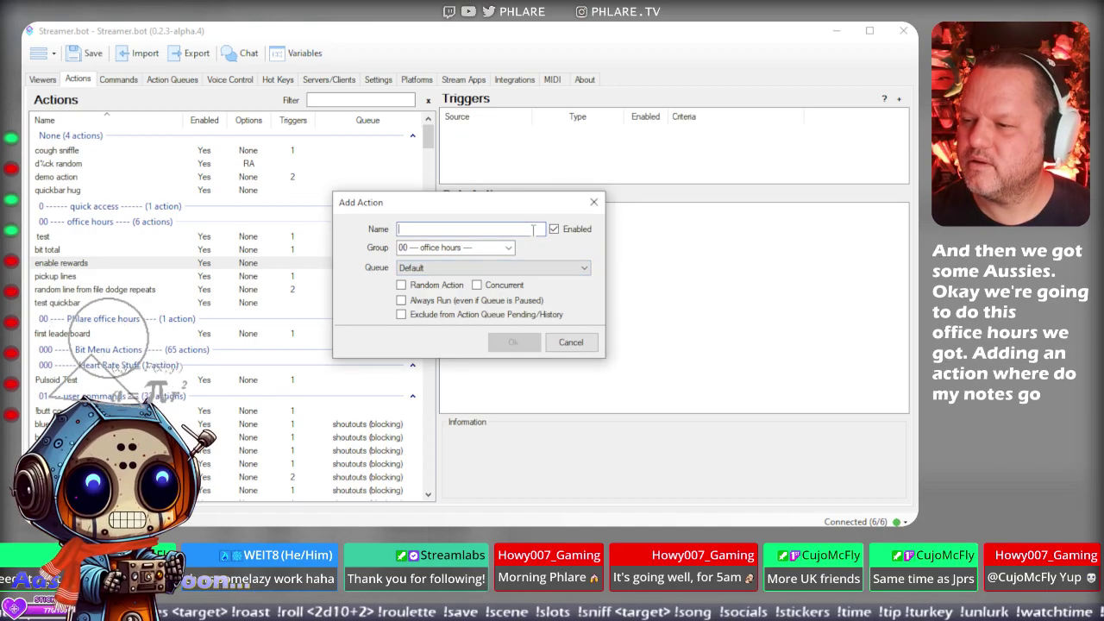
text(multi)
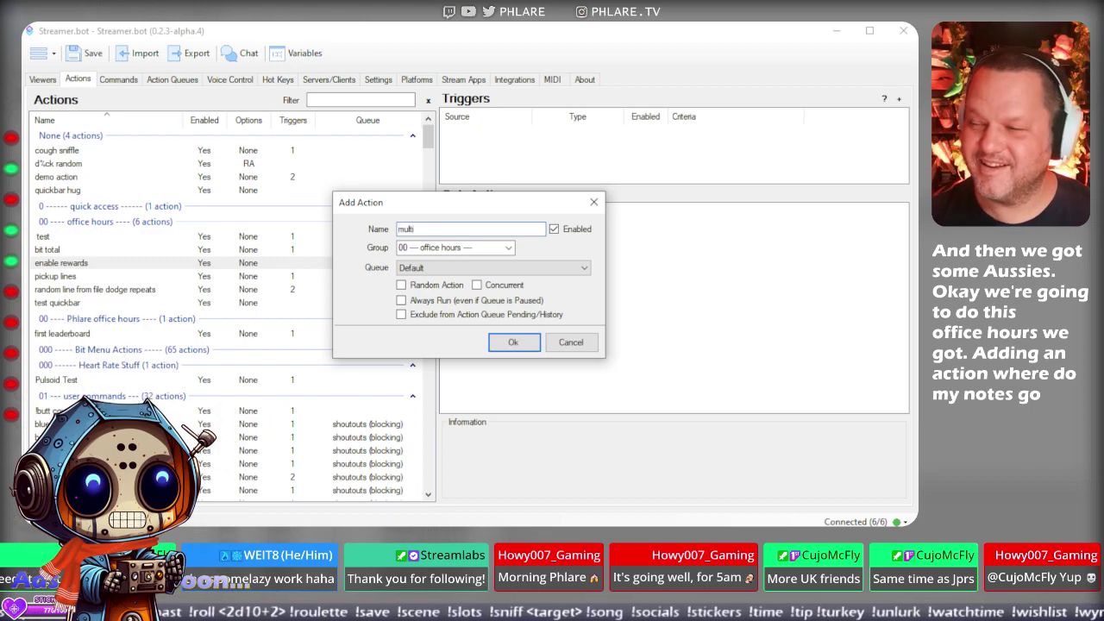
click(509, 342)
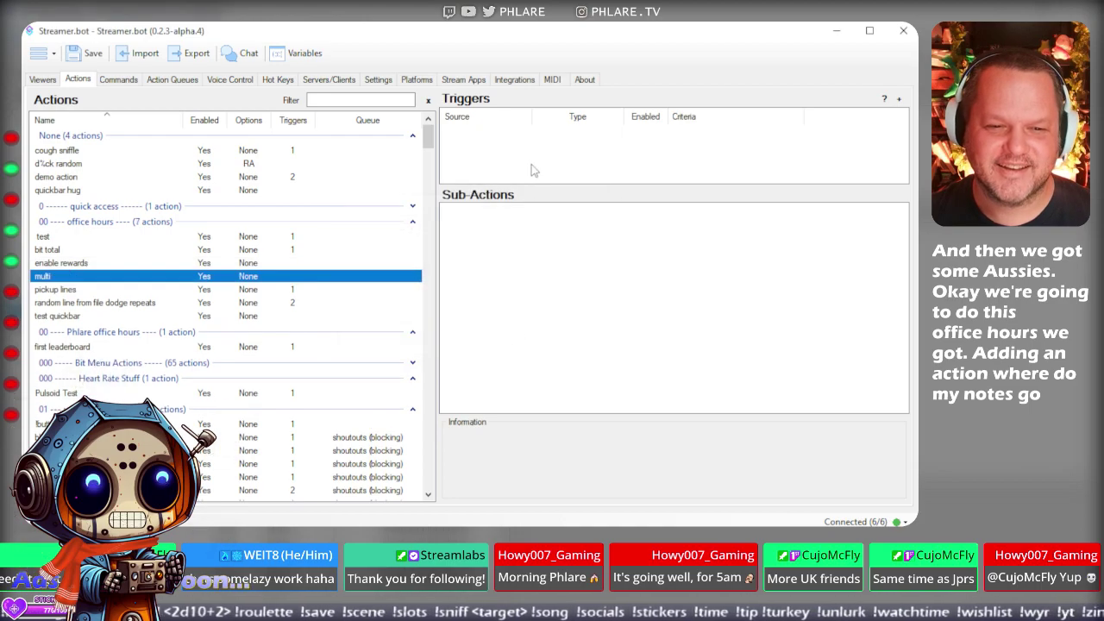
Add a Get Global sub-action to the multi action, reading the persisted global variable multiLink.
right_click(547, 231)
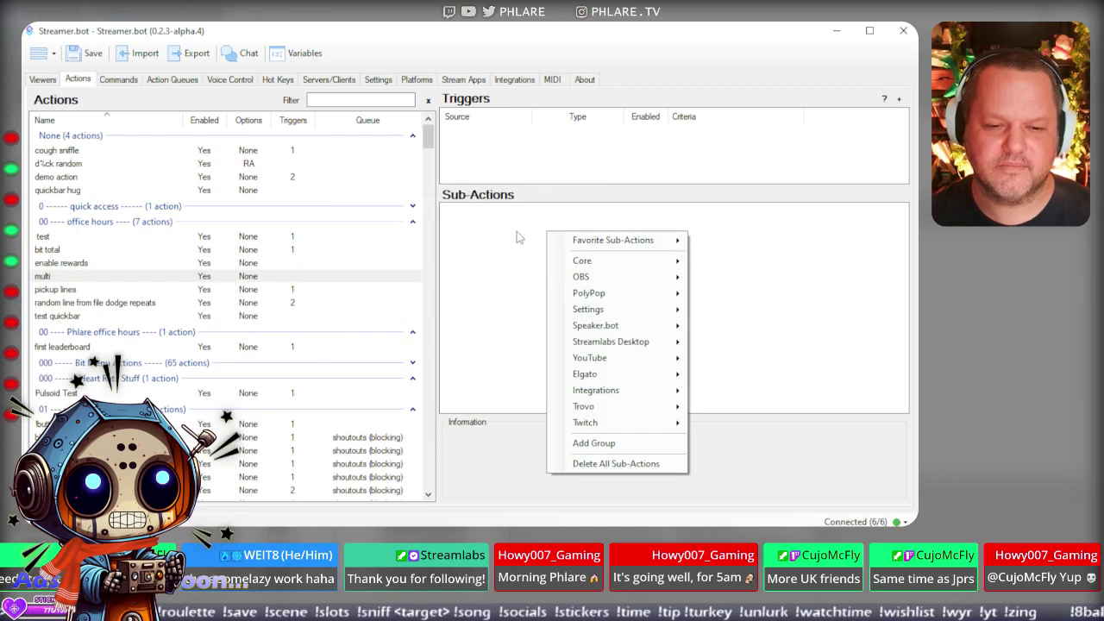
mouse_move(617, 413)
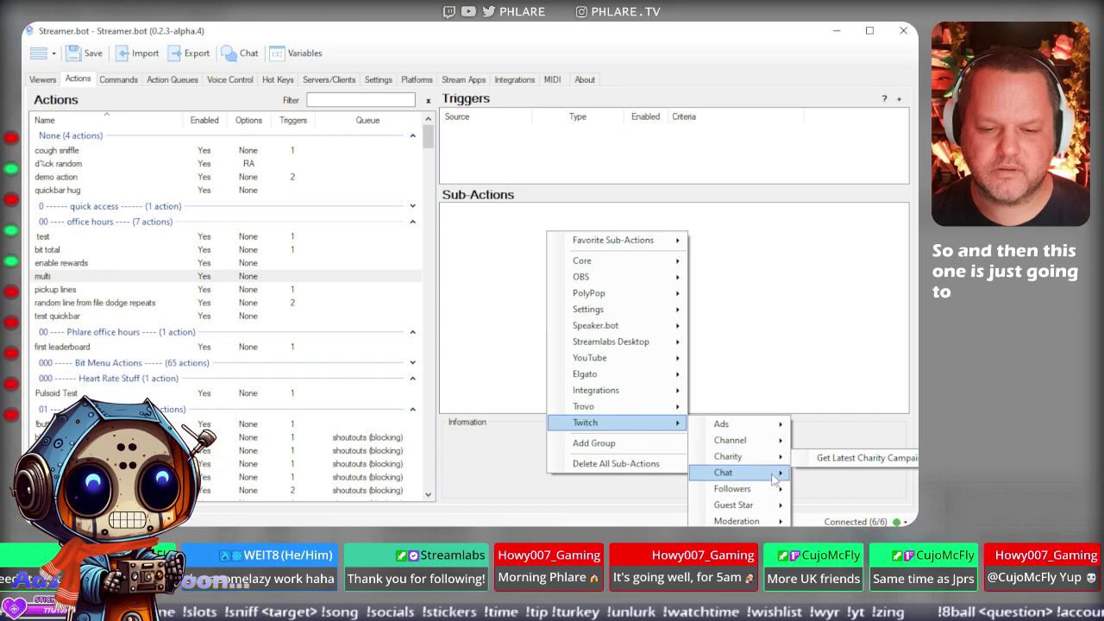
mouse_move(621, 260)
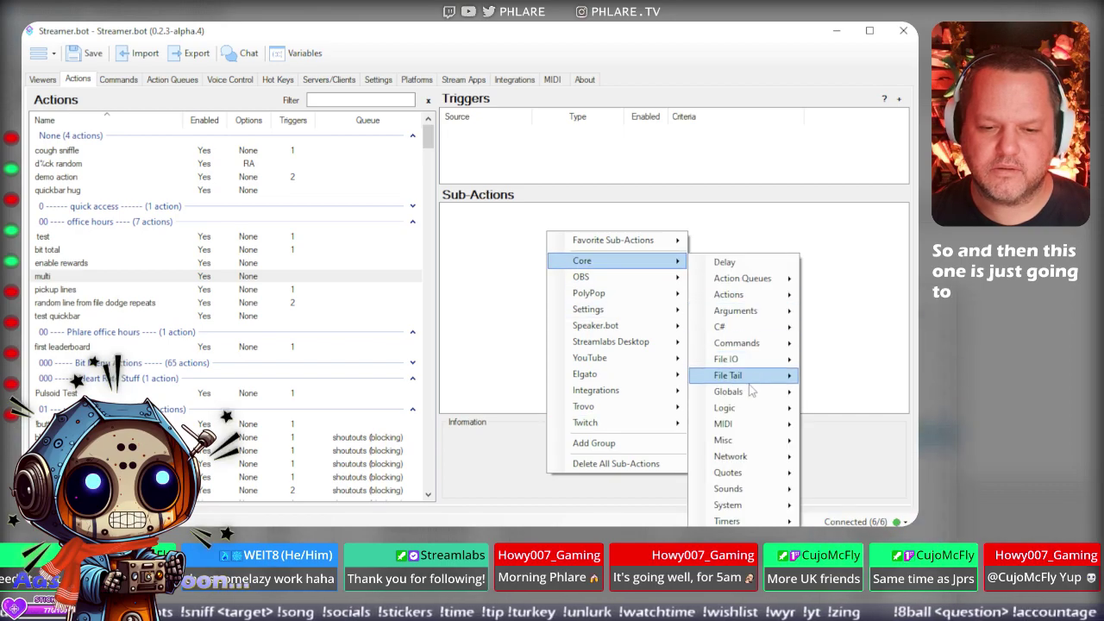
mouse_move(752, 391)
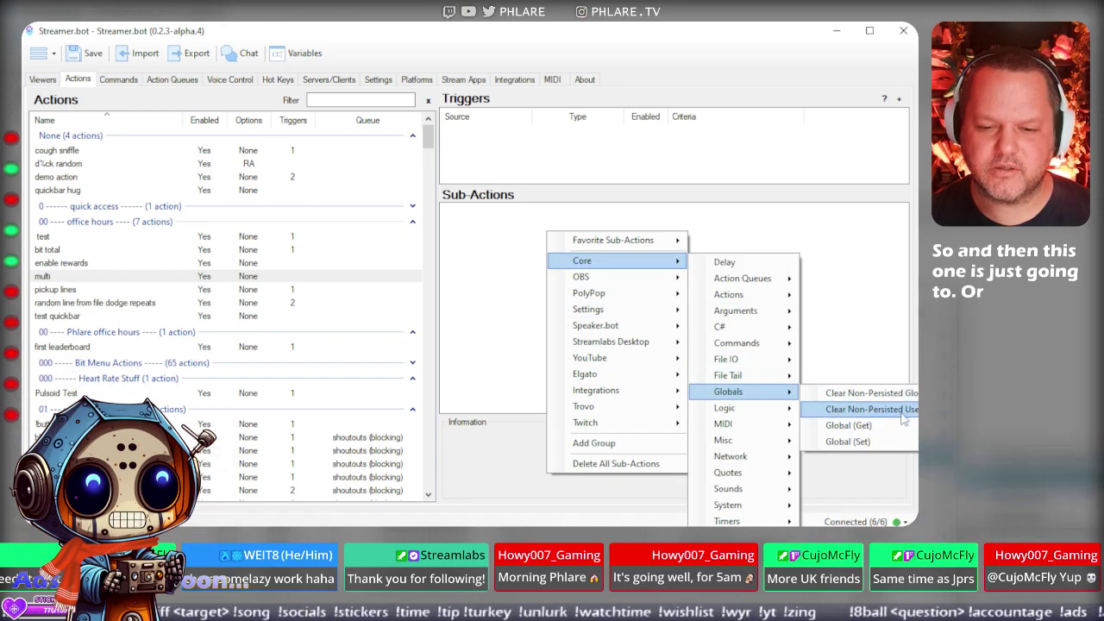
click(858, 425)
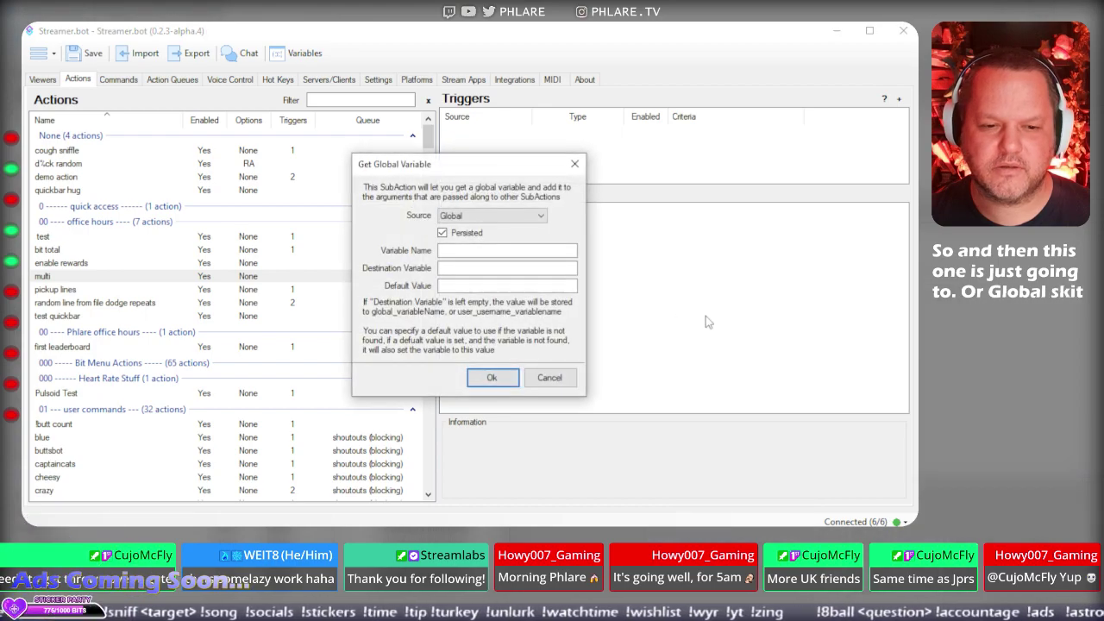
click(547, 251)
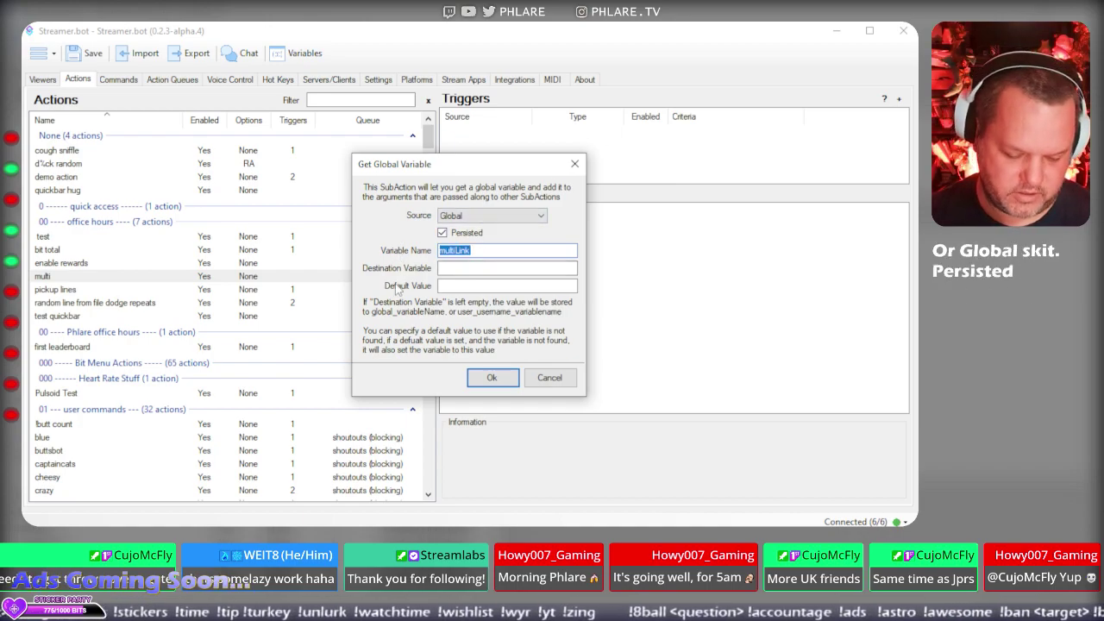
Set the sub-action's destination variable to global_multiLink and accept it.
click(463, 268)
text(go)
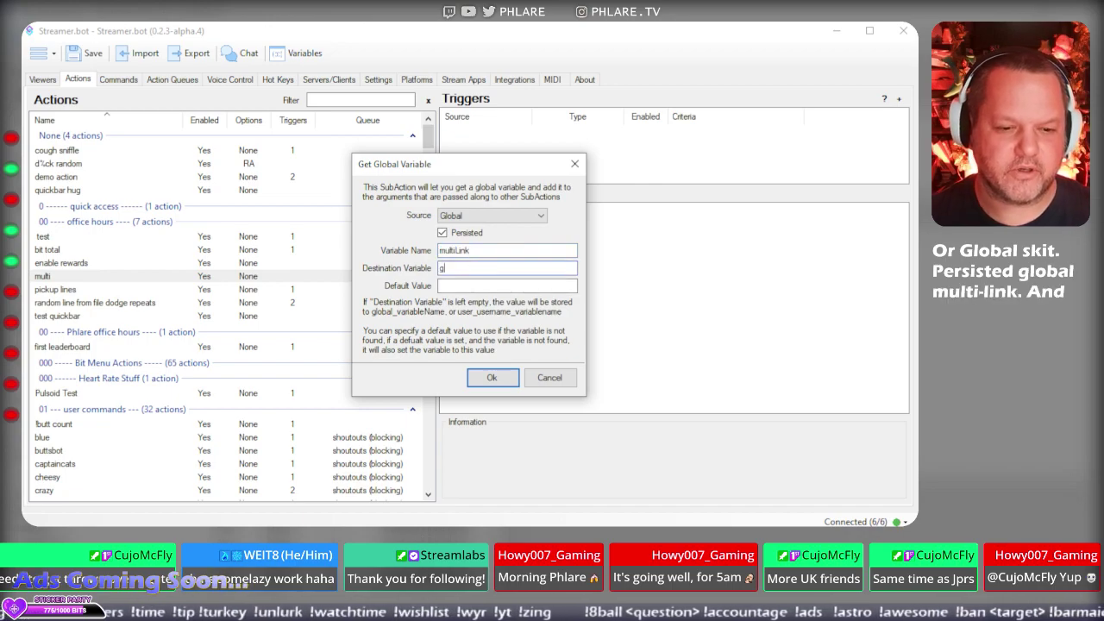
key(BackSpace)
text(lo)
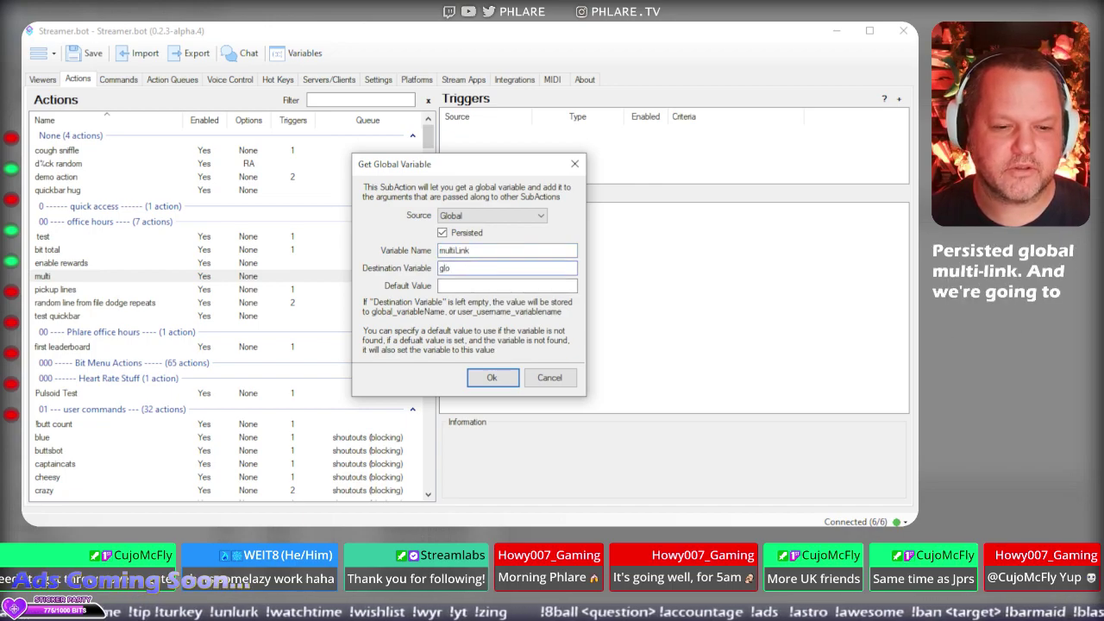
text(bal_multiLink)
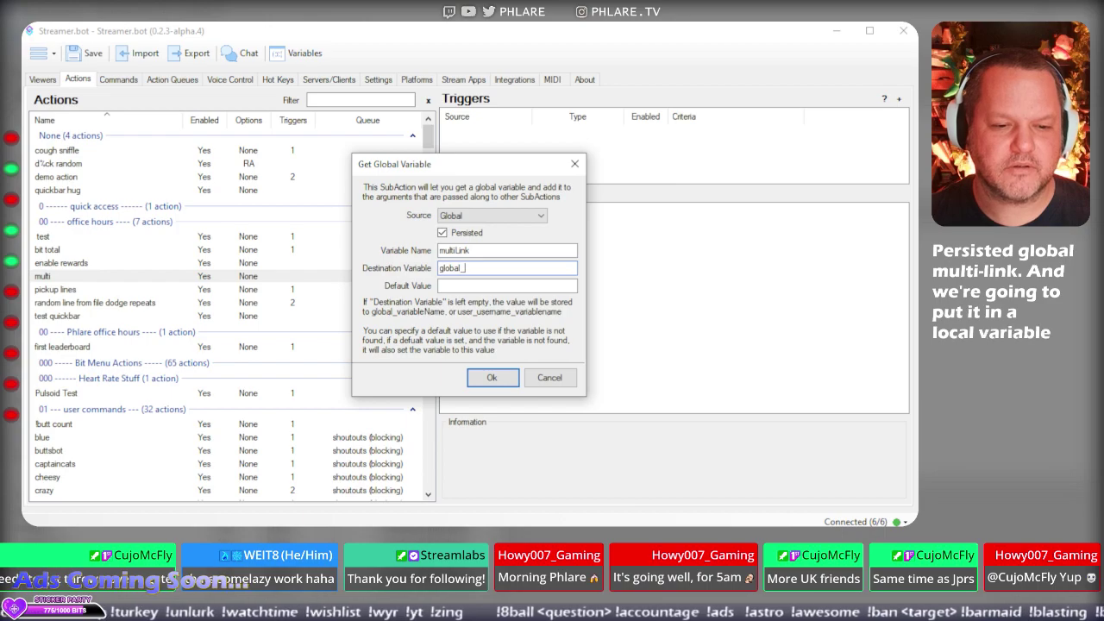
click(495, 378)
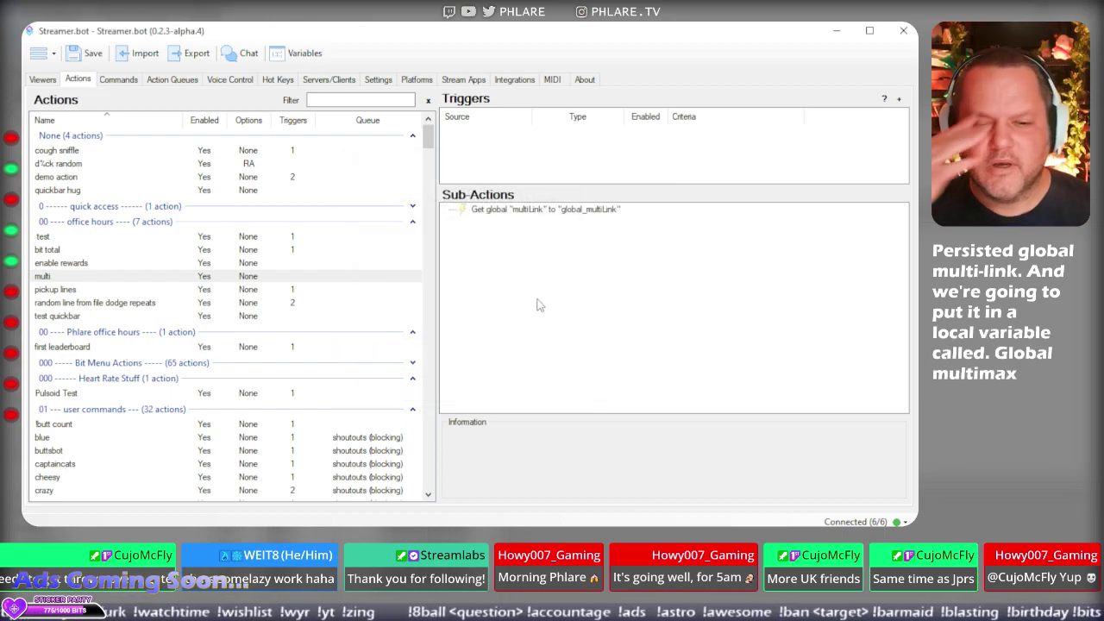
Add a Twitch Reply To Message sub-action with the message %global_multiLink%.
right_click(569, 255)
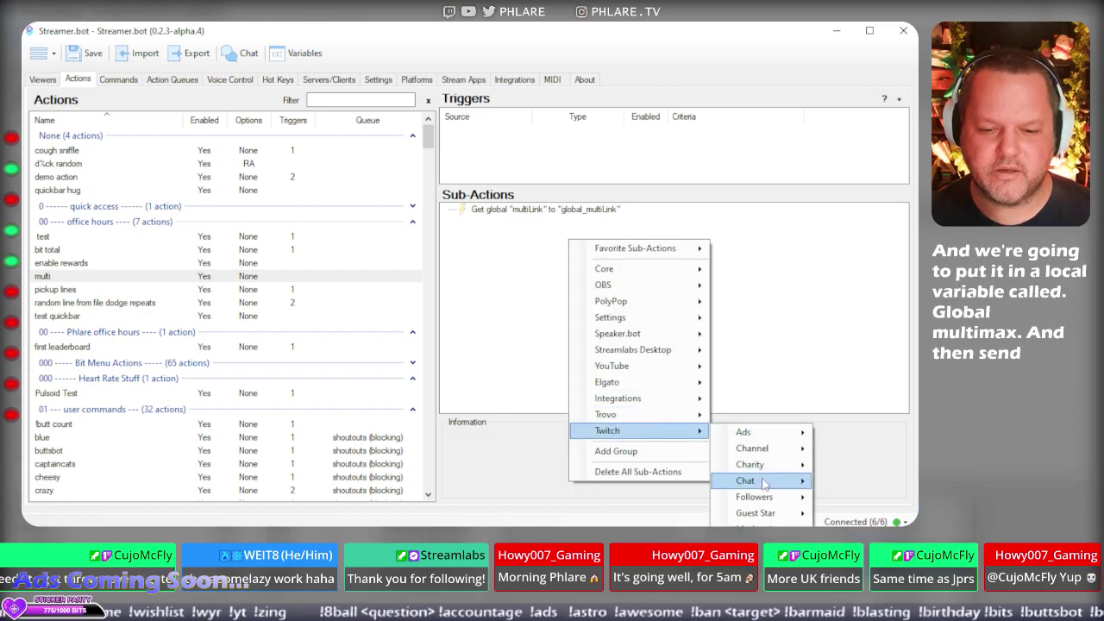
mouse_move(760, 482)
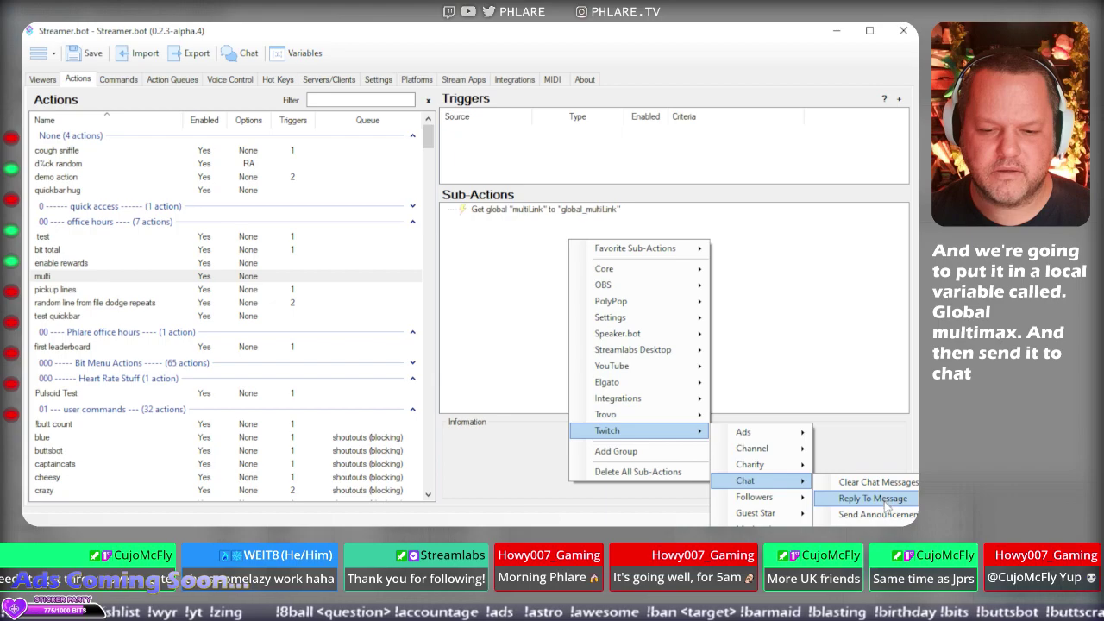
click(887, 498)
drag(431, 257, 301, 52)
click(301, 55)
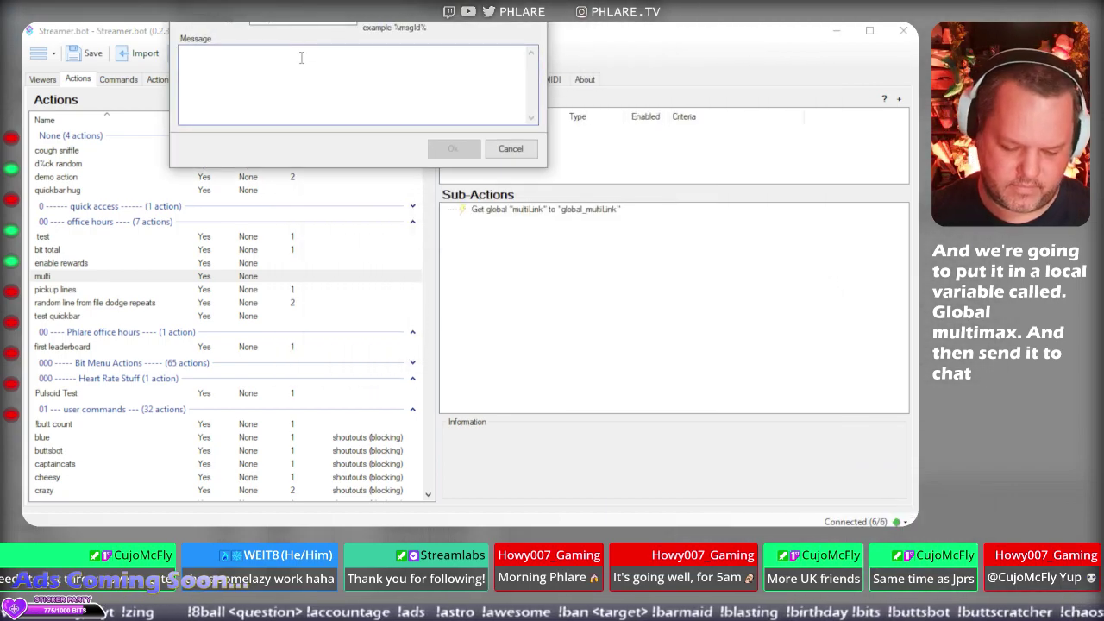
text(%global_multiLink%)
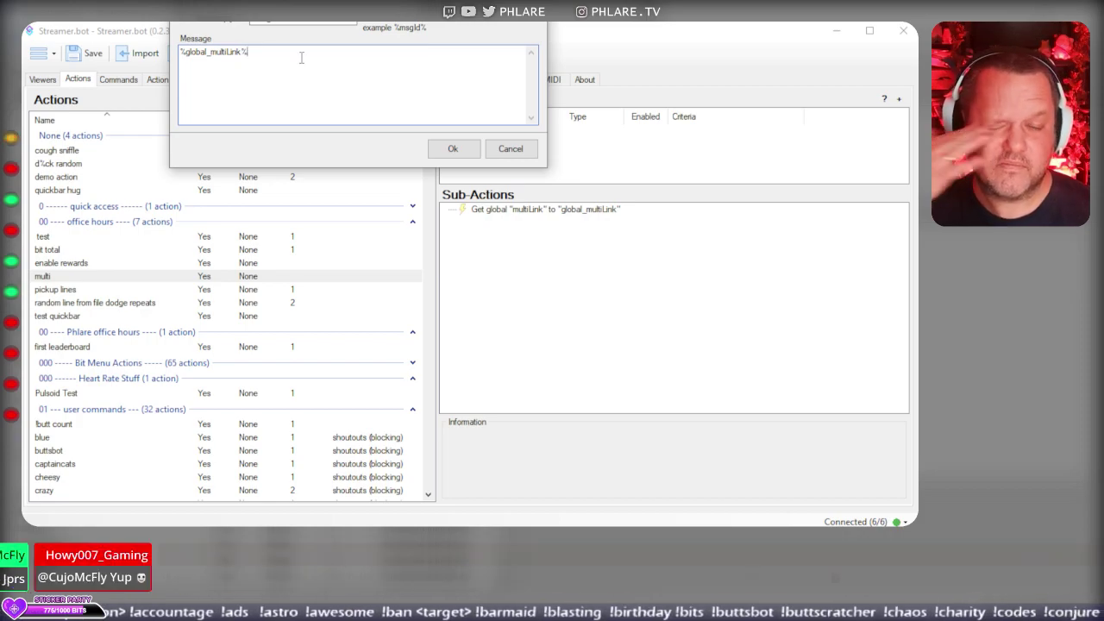
click(452, 149)
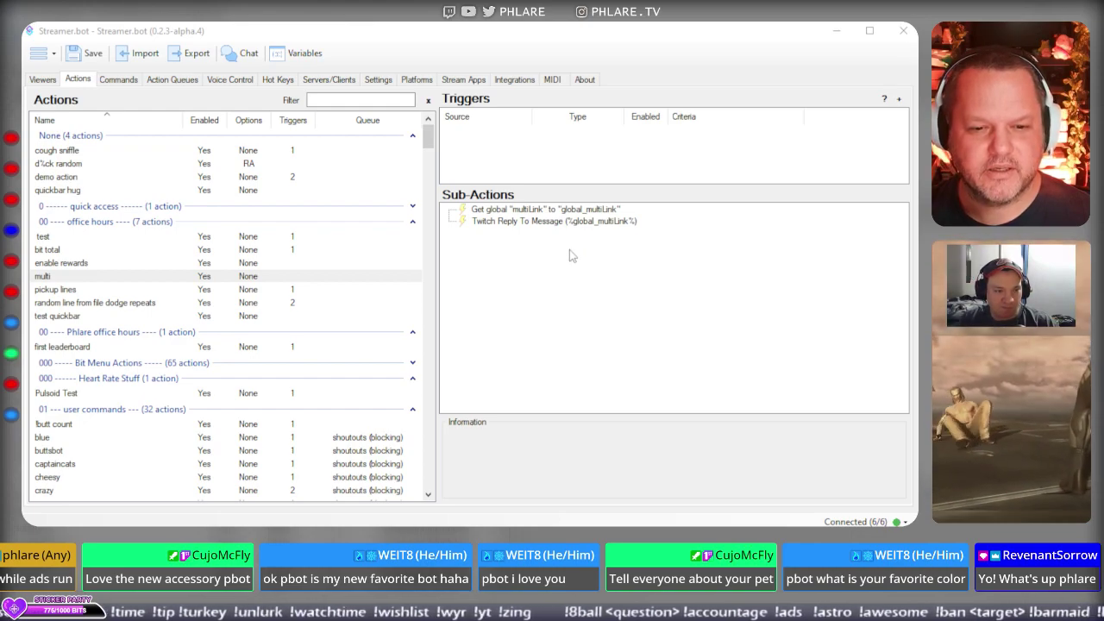
Examine the available trigger categories and the favorite triggers and favorite sub-actions offered for the multi action.
right_click(601, 147)
mouse_move(638, 206)
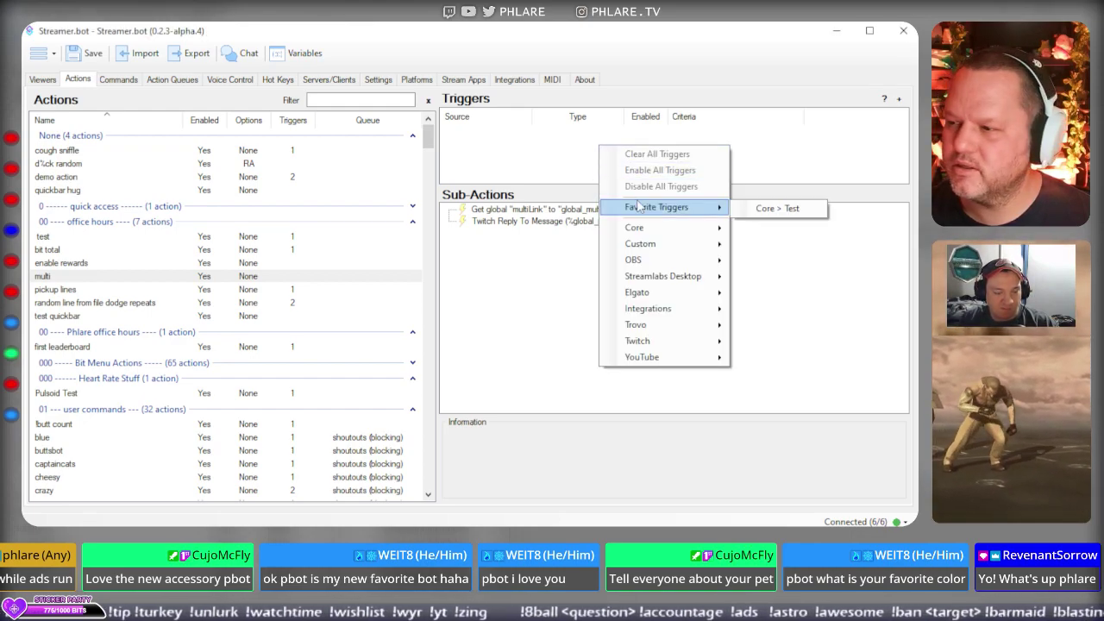
mouse_move(638, 324)
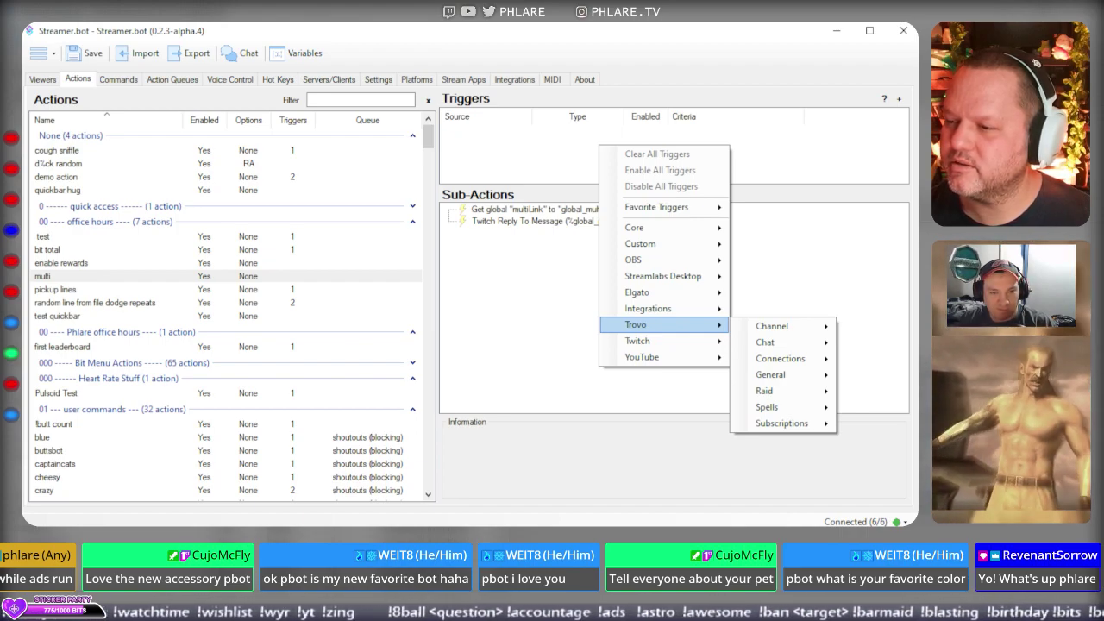
mouse_move(613, 245)
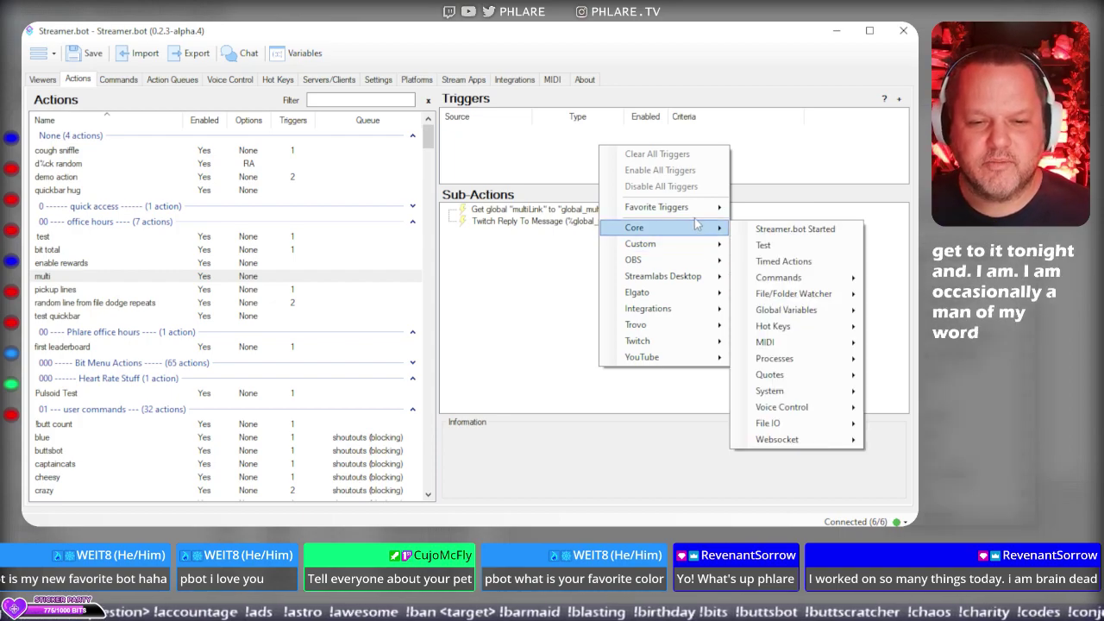
mouse_move(697, 213)
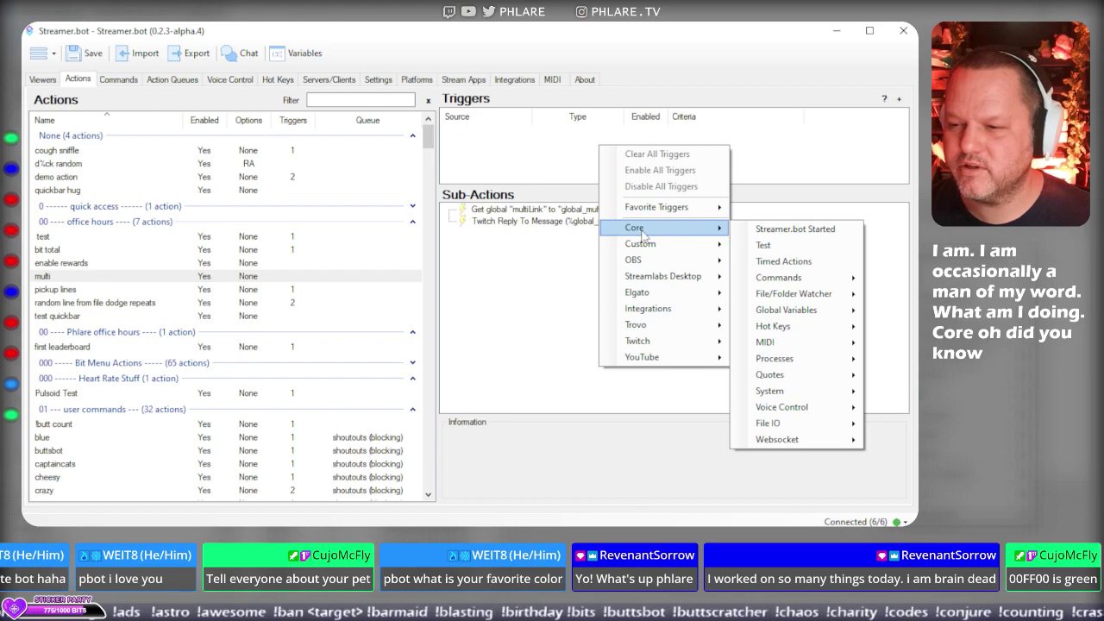
click(514, 246)
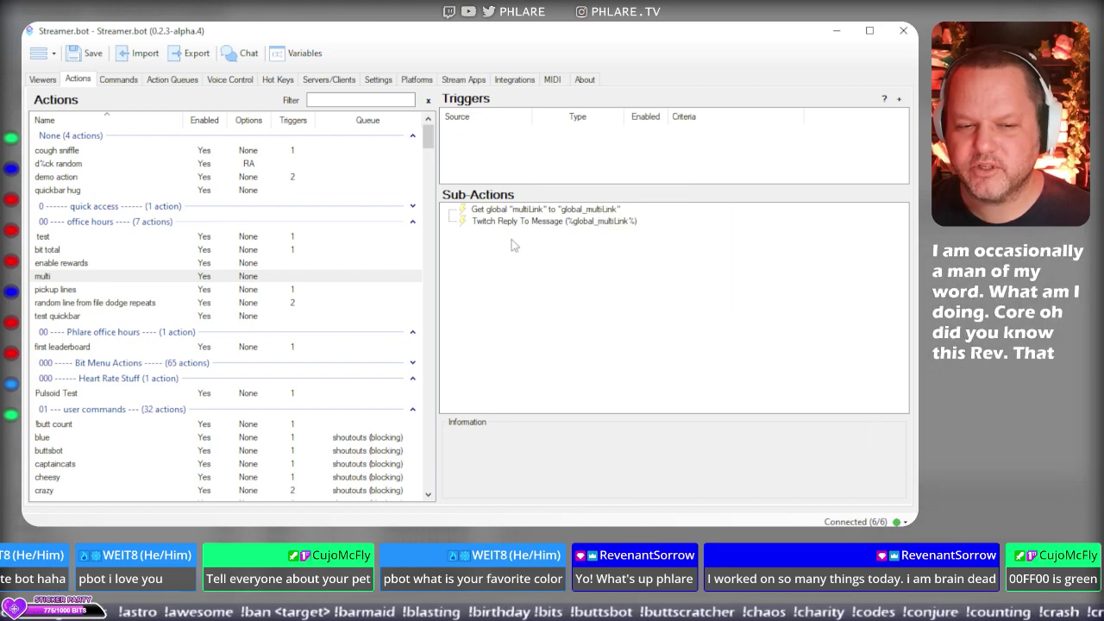
right_click(563, 267)
key(Escape)
right_click(563, 157)
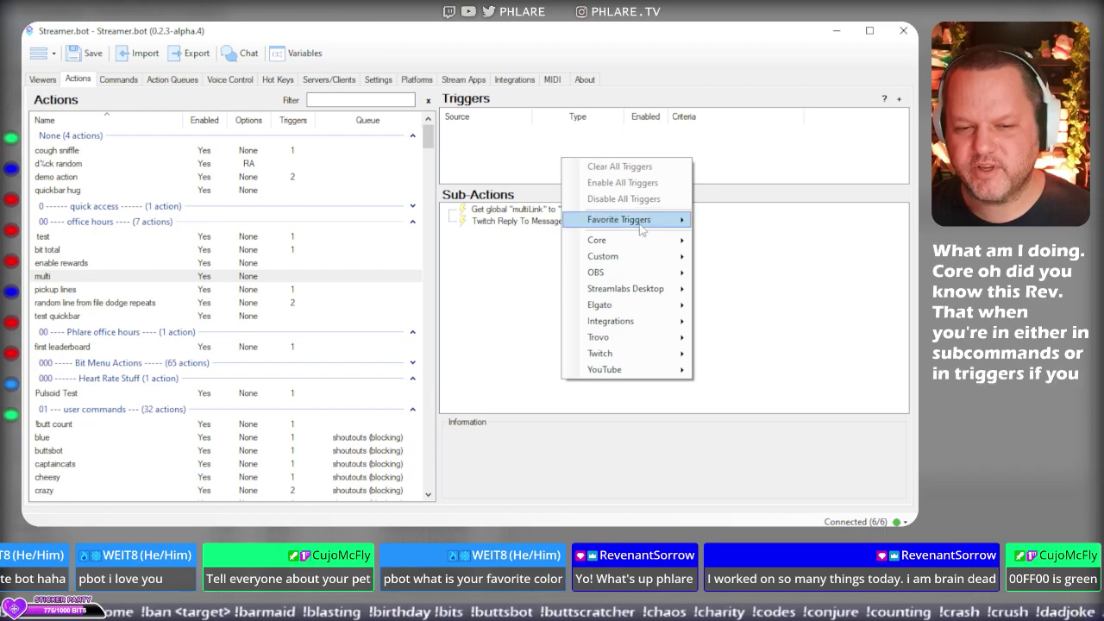
right_click(553, 273)
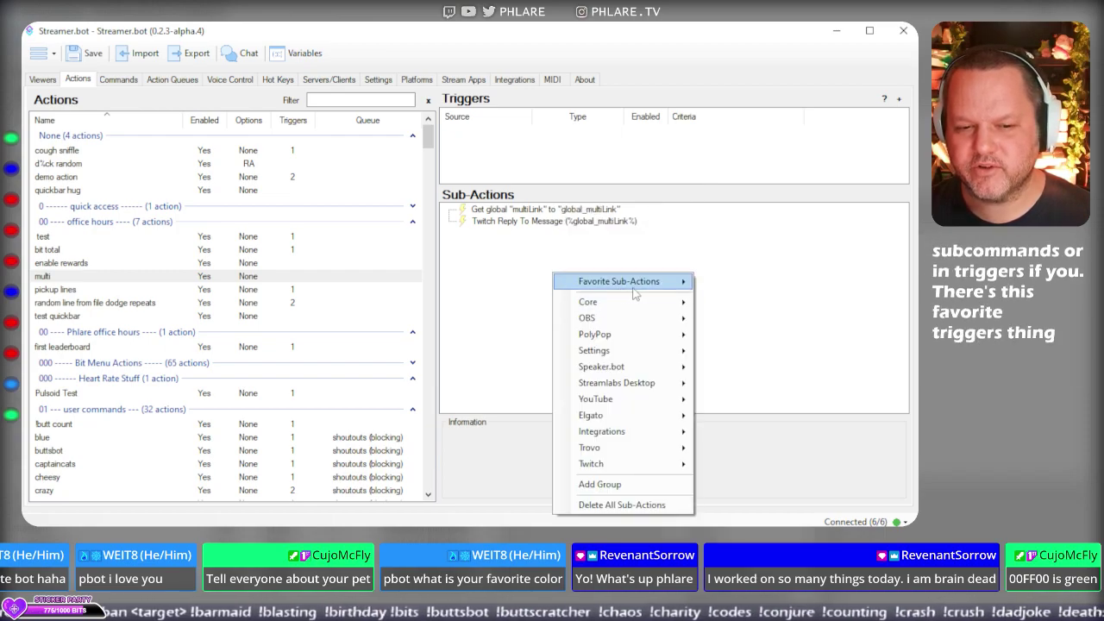
mouse_move(647, 288)
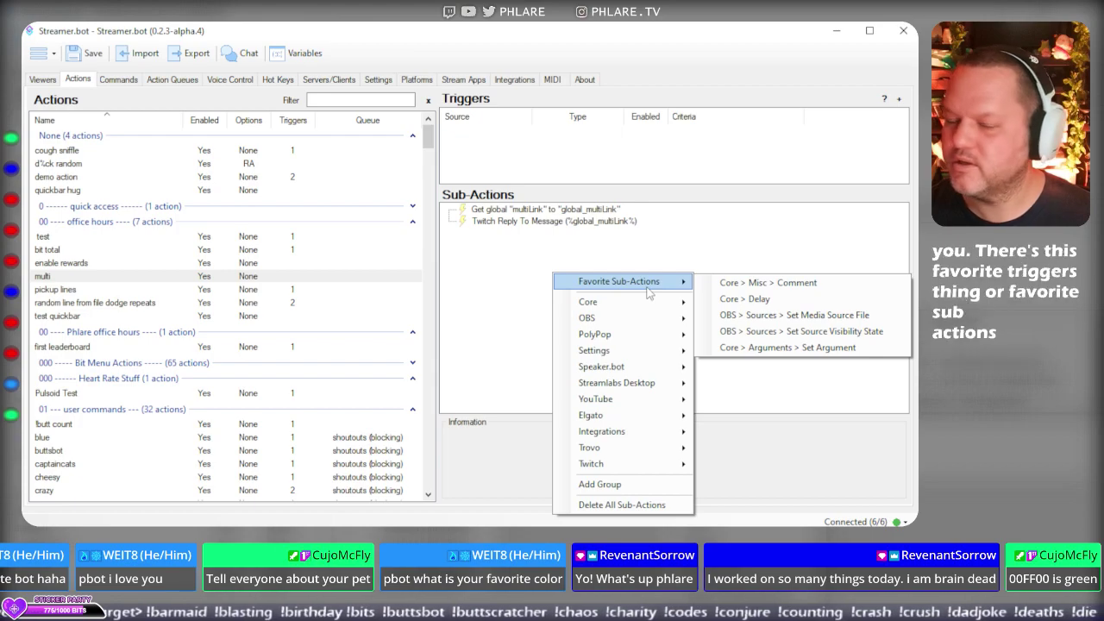
click(634, 204)
Mark the Core > Commands > Command Triggered trigger as a favorite trigger.
right_click(556, 151)
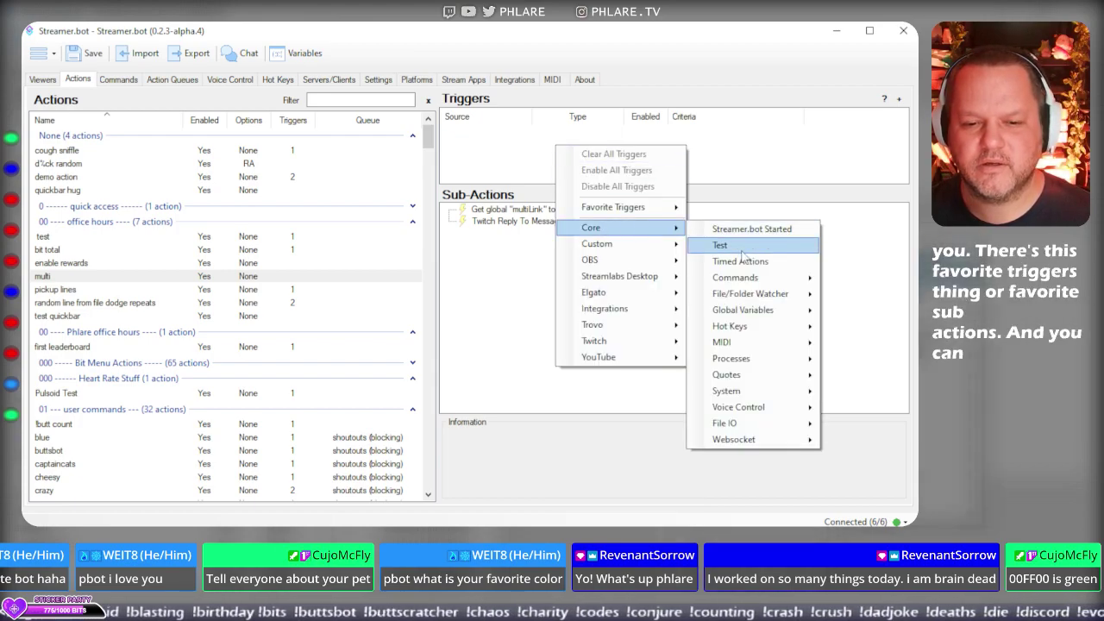
mouse_move(768, 278)
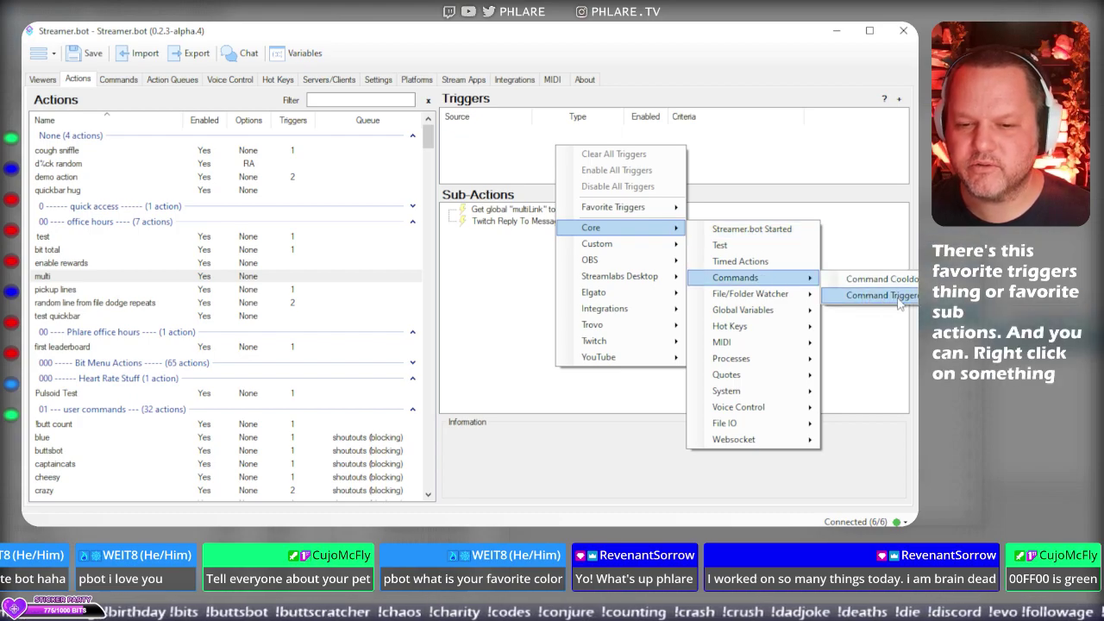
click(898, 297)
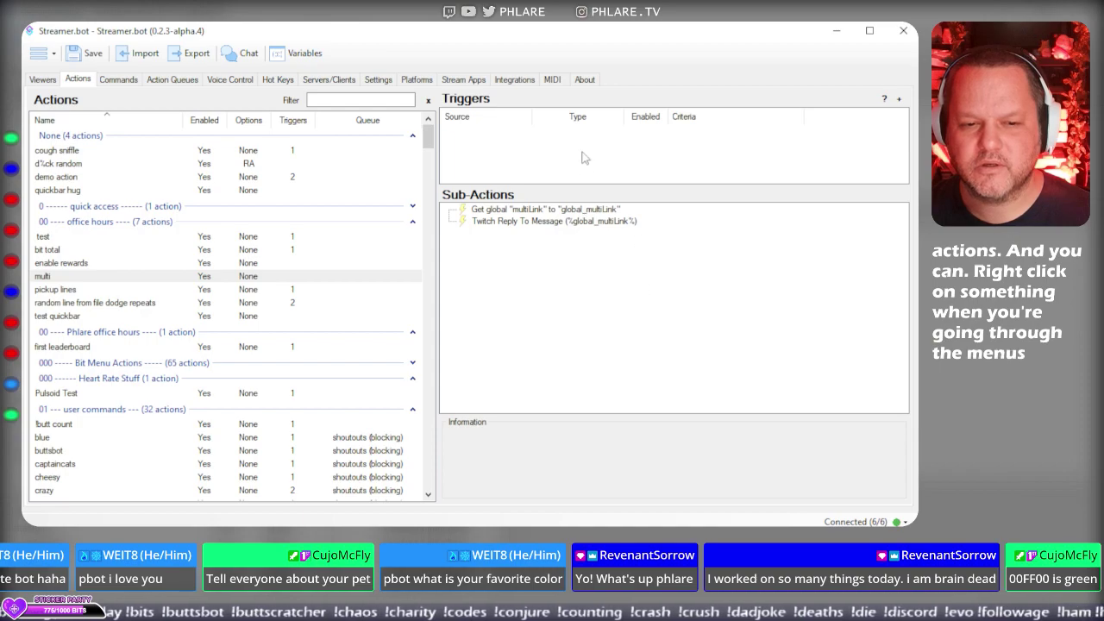
right_click(556, 148)
mouse_move(615, 209)
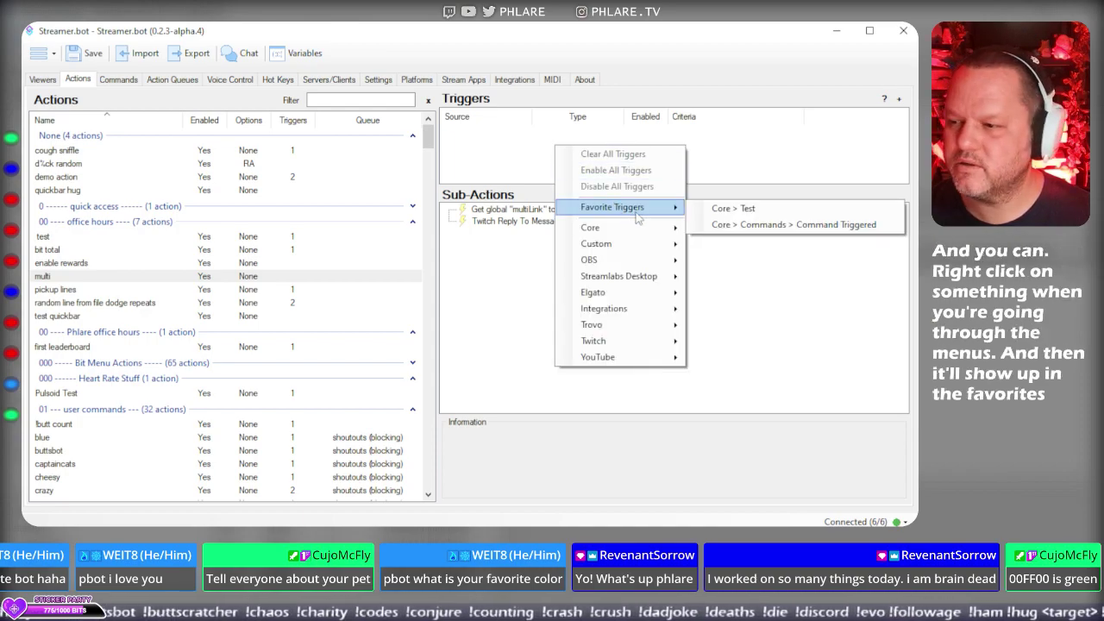
click(774, 226)
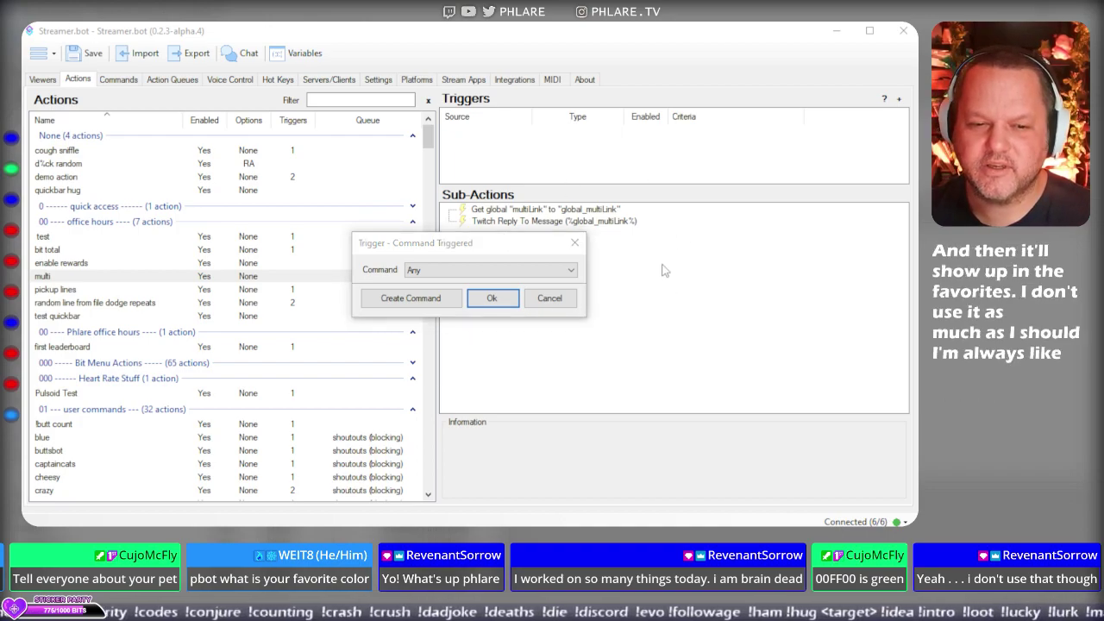
click(549, 298)
right_click(628, 274)
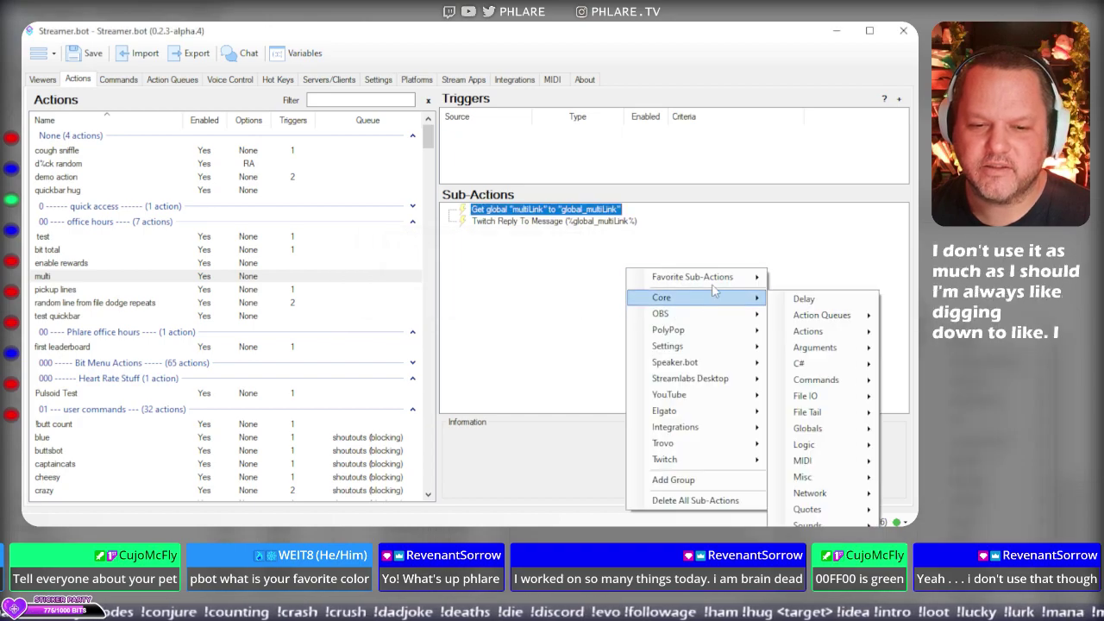
mouse_move(718, 278)
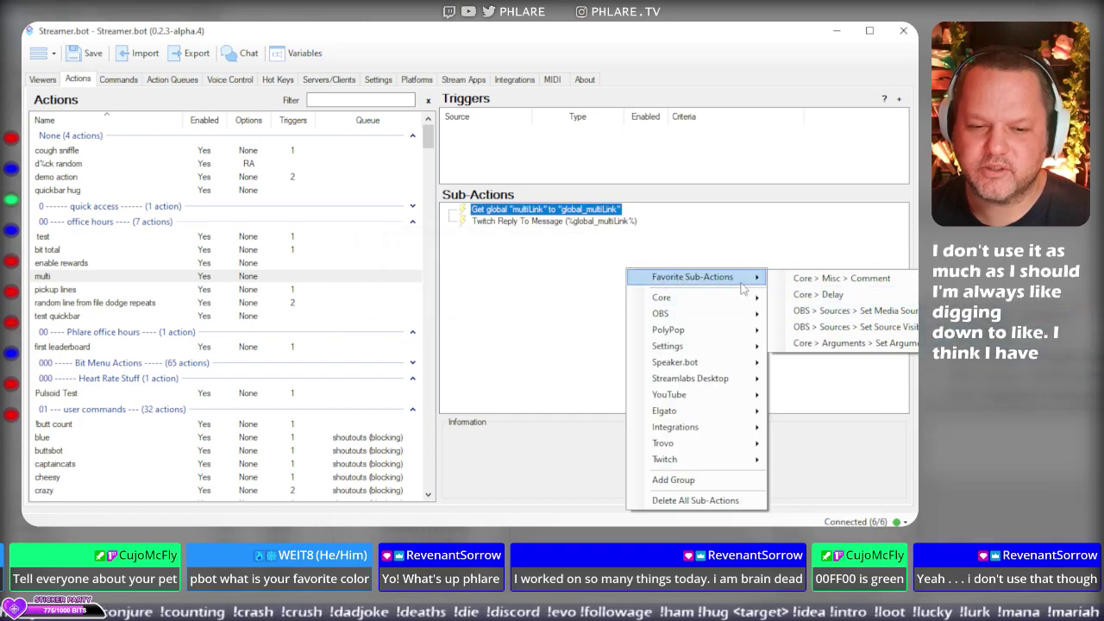
mouse_move(742, 459)
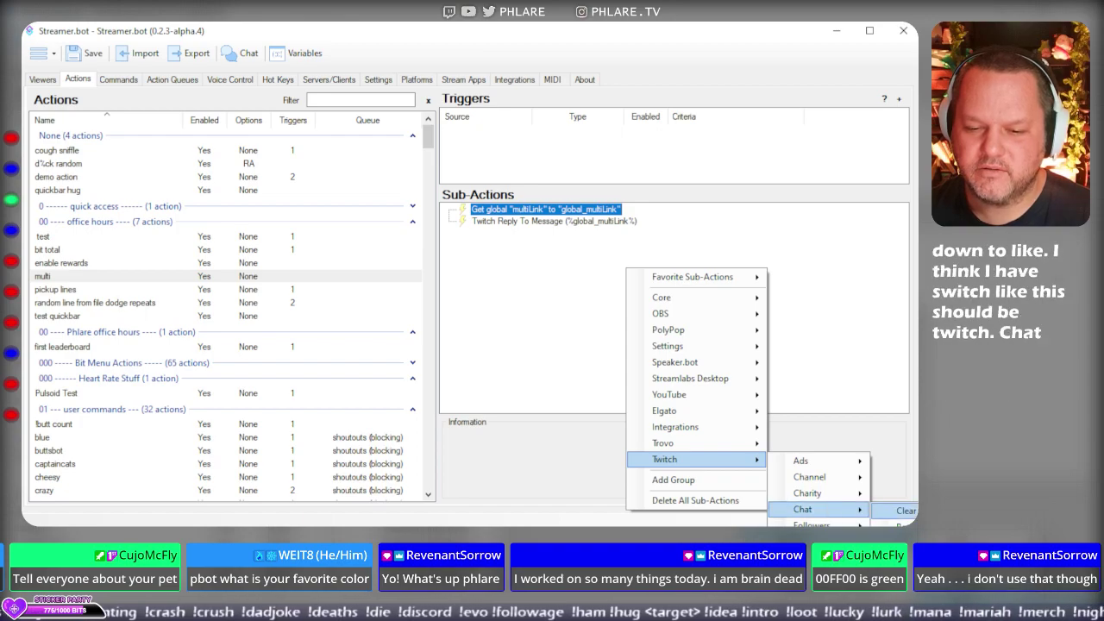
click(910, 544)
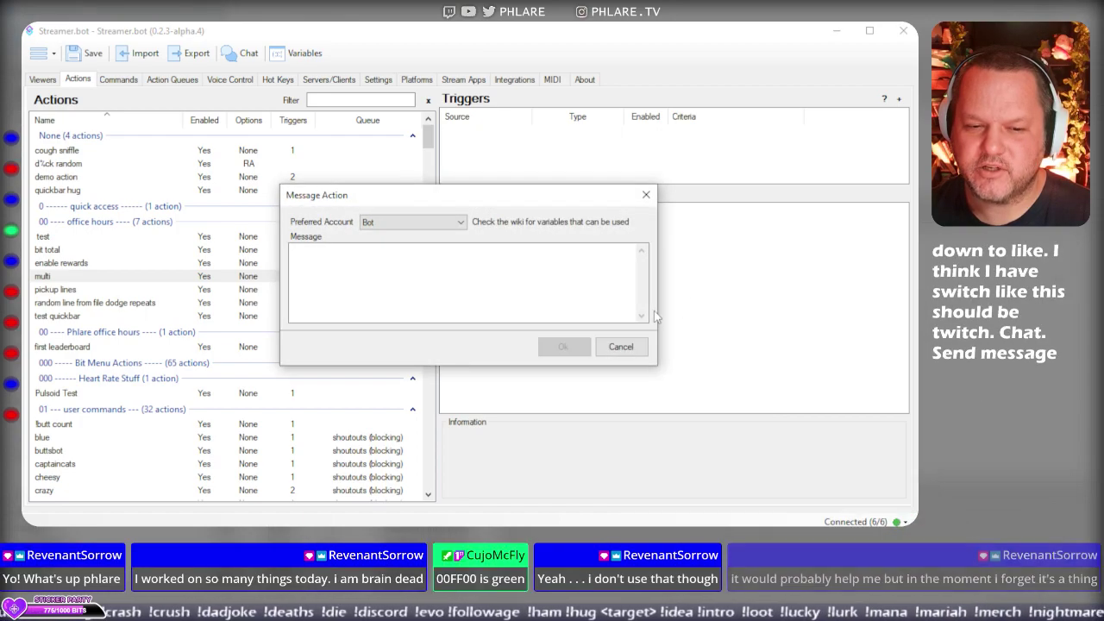
click(638, 346)
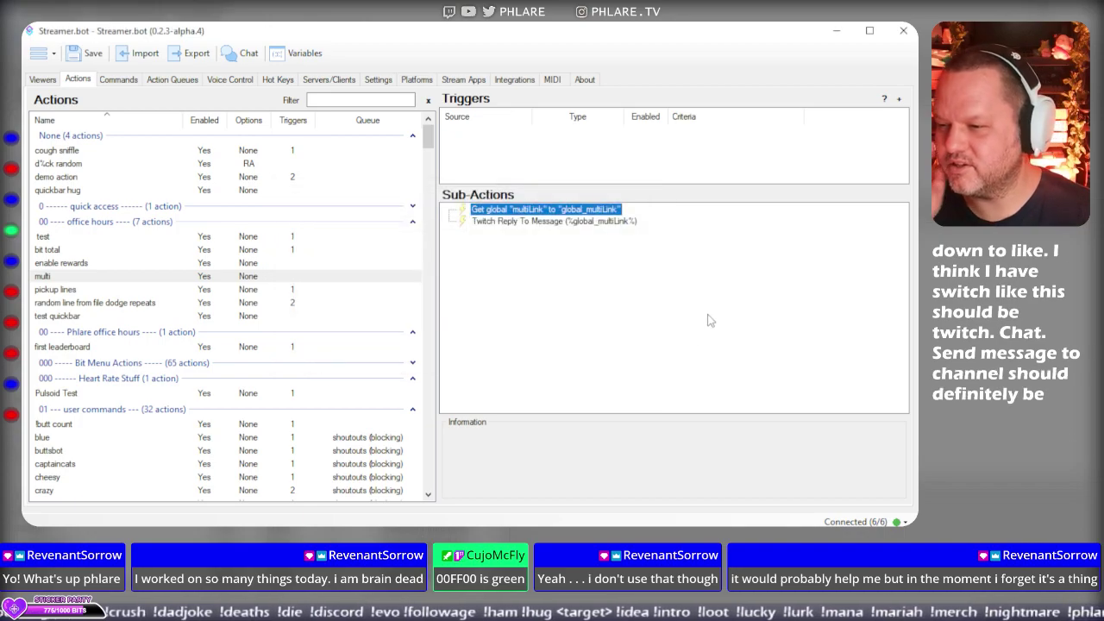
right_click(652, 288)
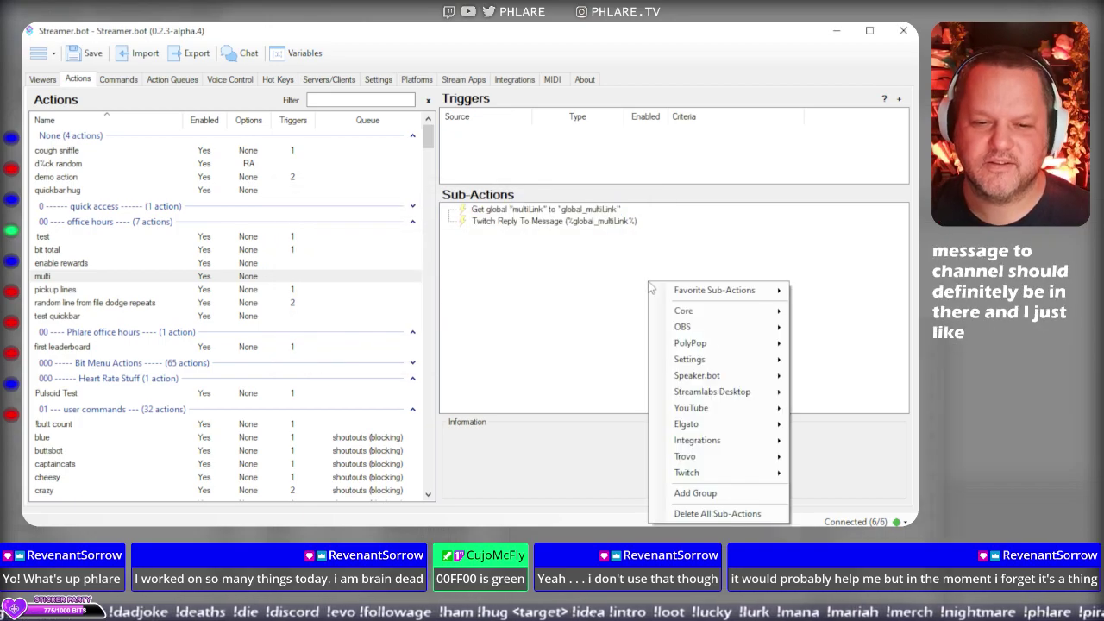
mouse_move(737, 473)
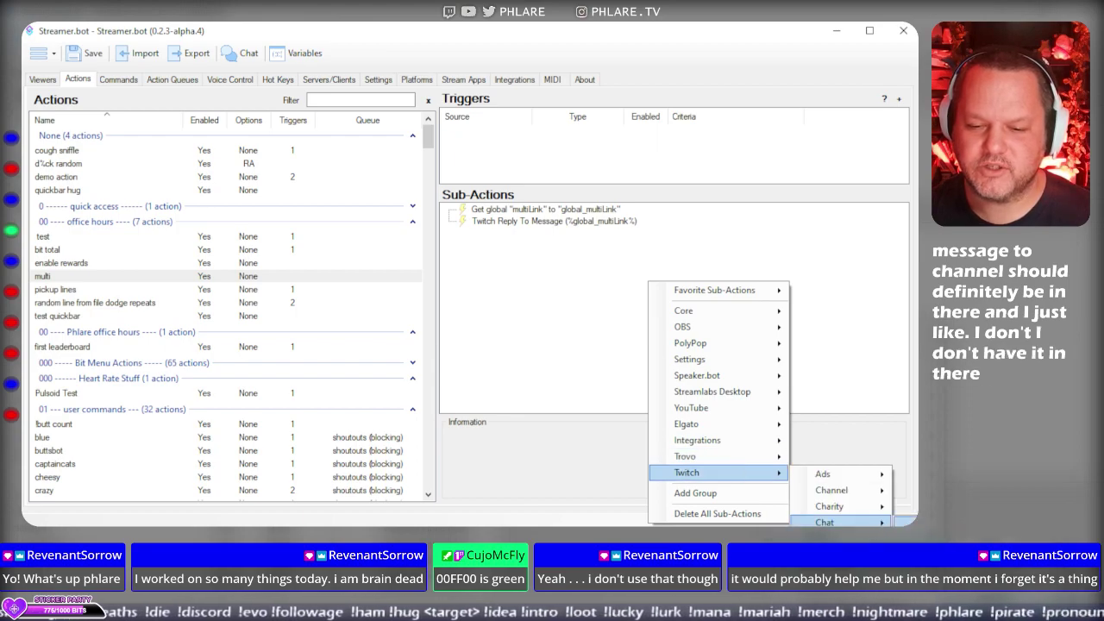
key(Escape)
right_click(632, 290)
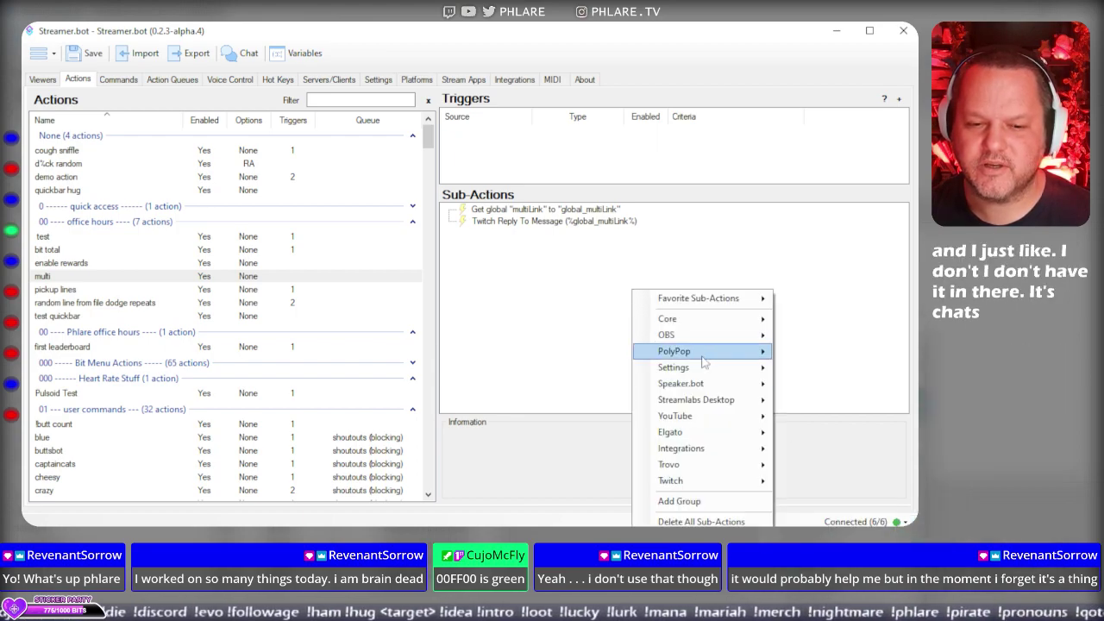
mouse_move(720, 483)
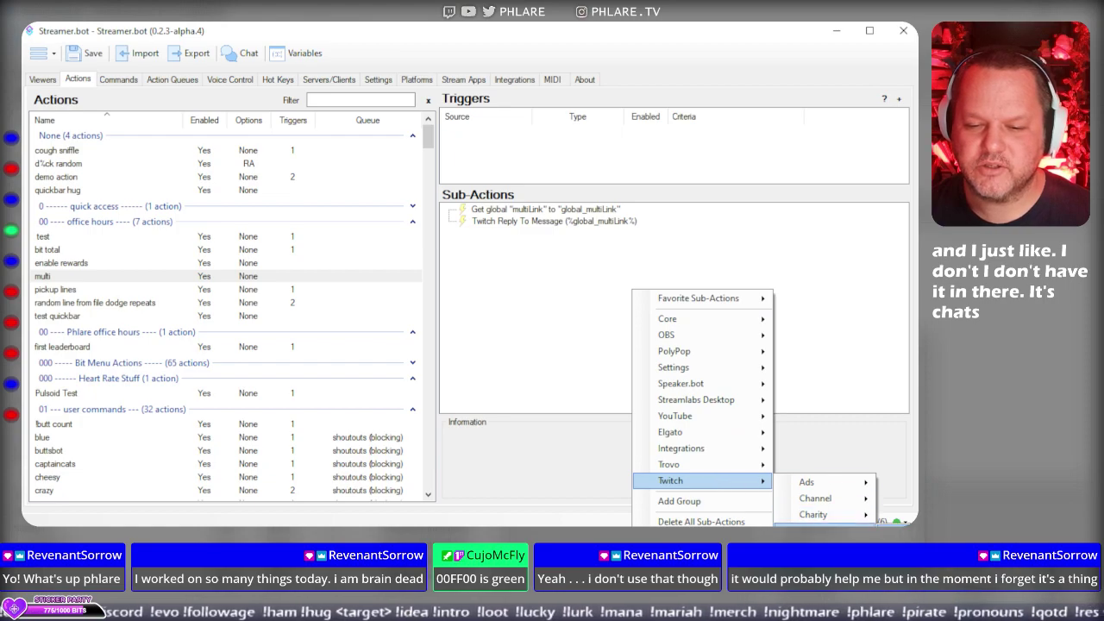
key(Escape)
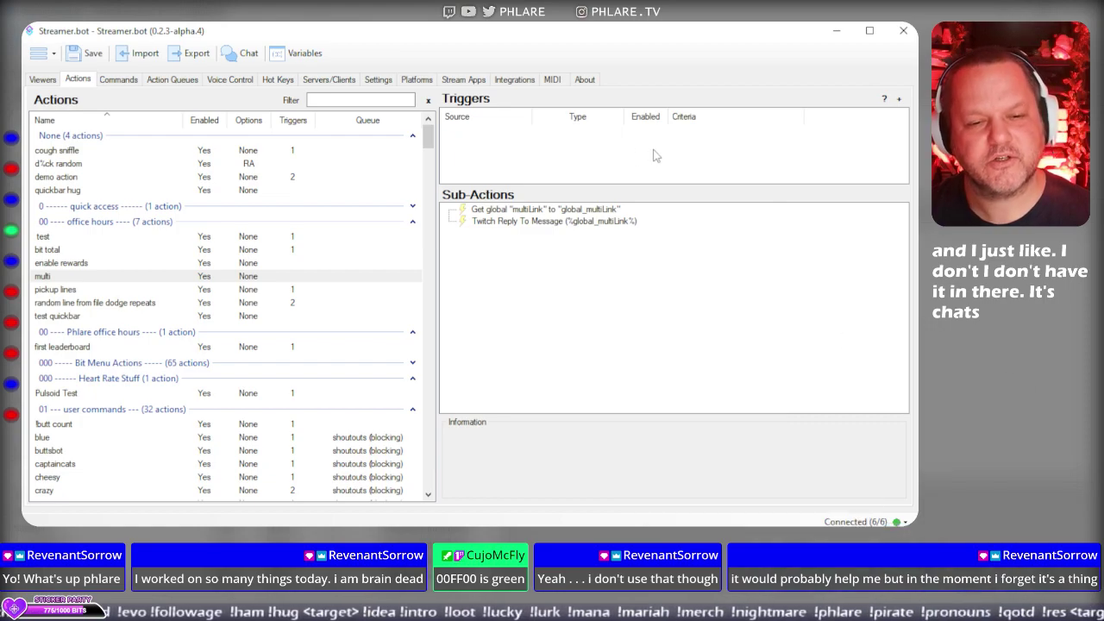
Add a Command Triggered trigger to the multi action, using a new command named !multi that responds to !multi.
right_click(591, 136)
mouse_move(676, 198)
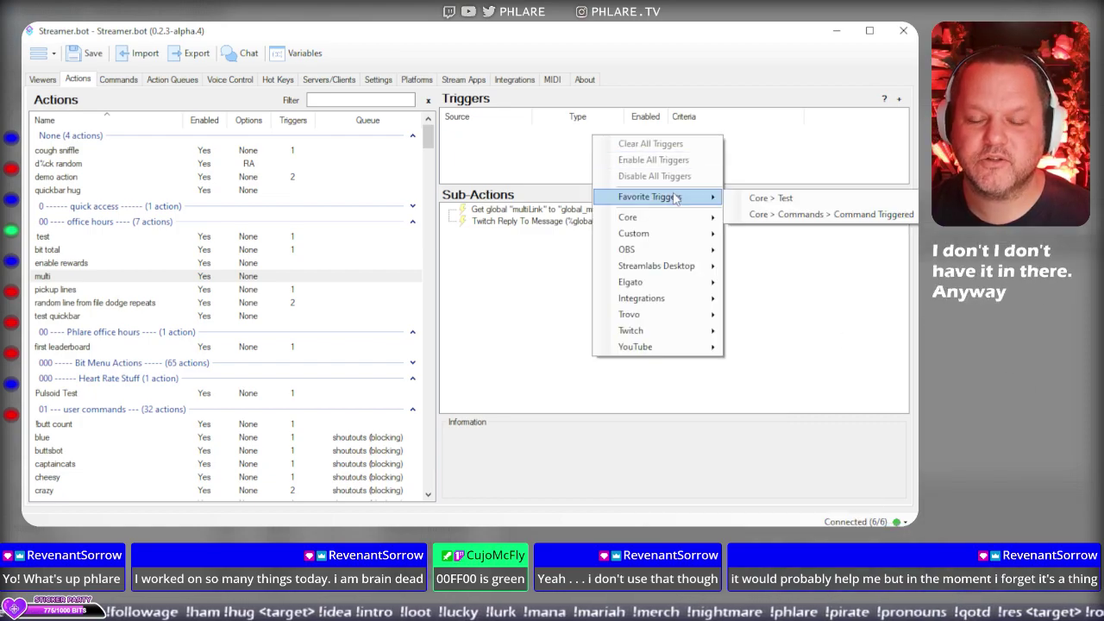
click(811, 214)
click(443, 300)
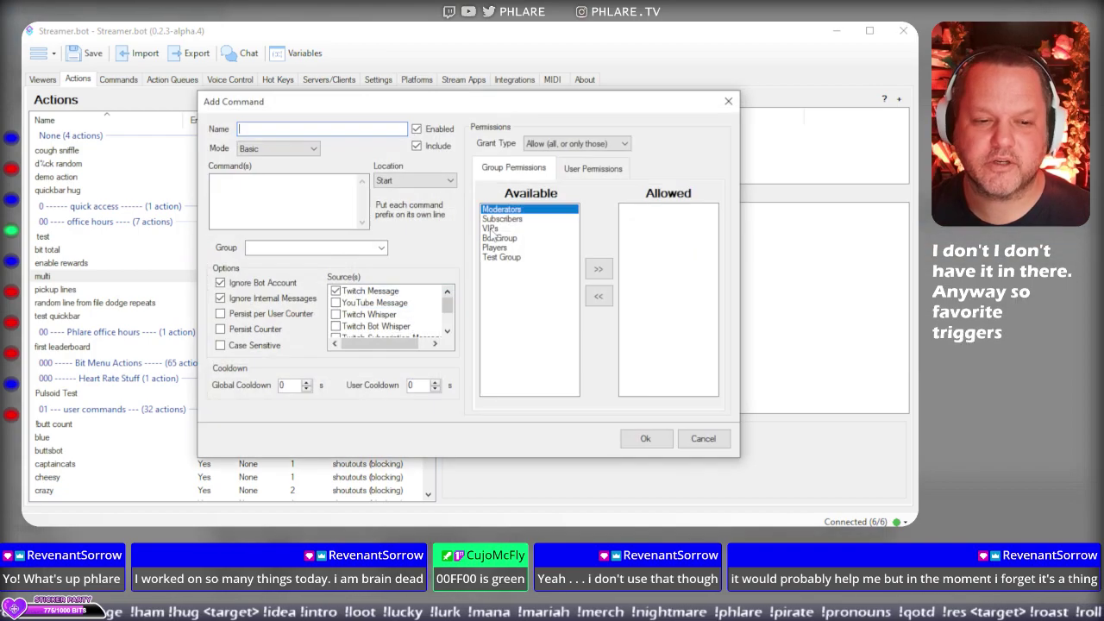
text(!mul)
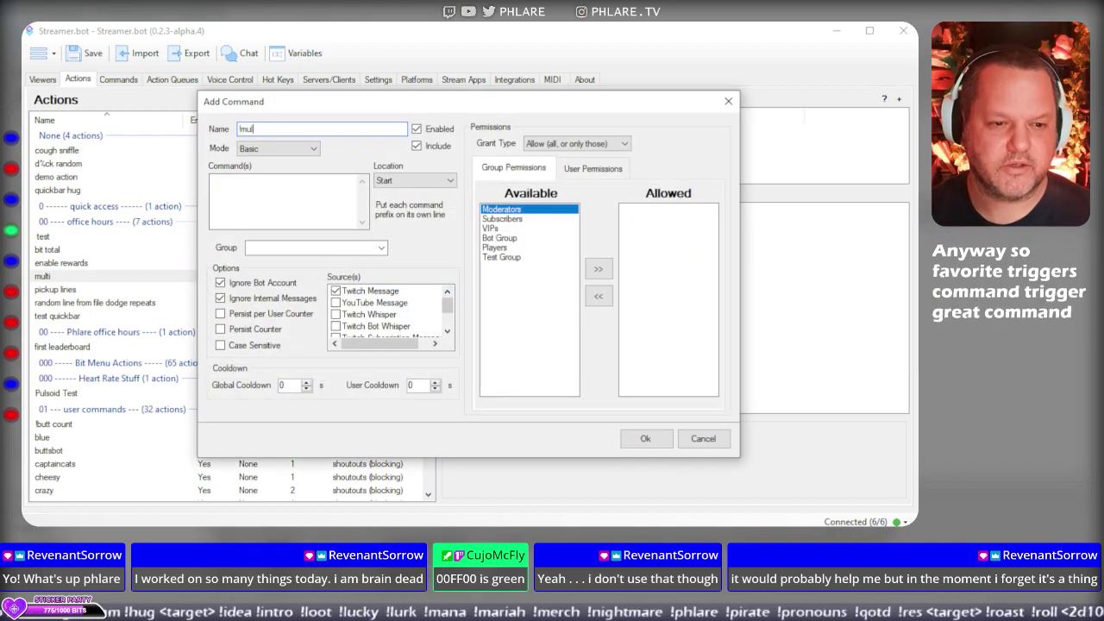
text(ti)
click(299, 185)
text(!mu)
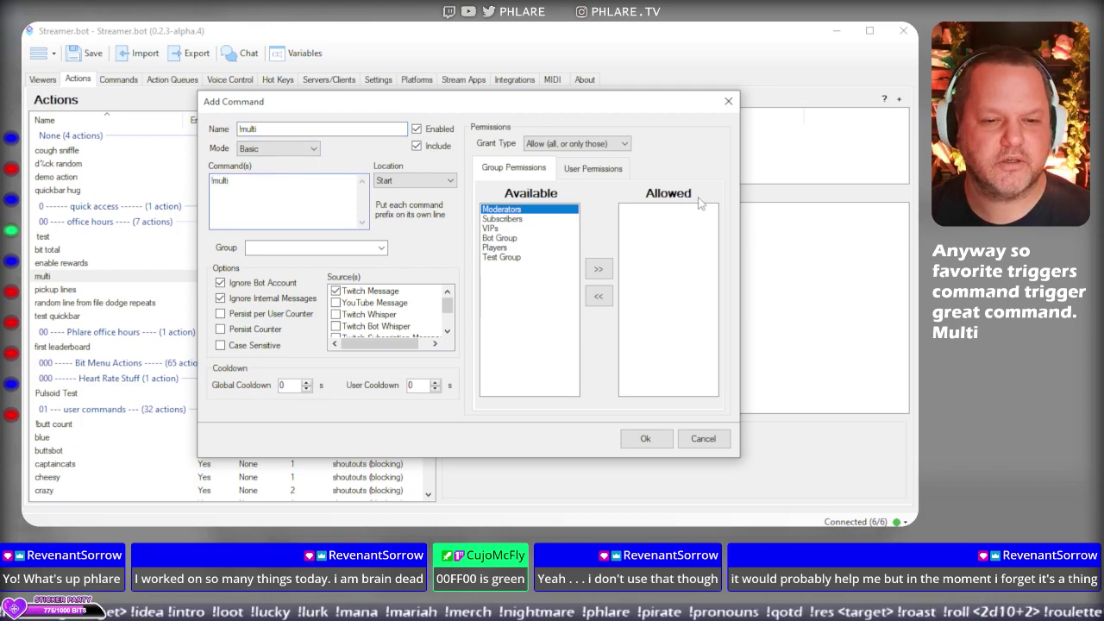
click(645, 438)
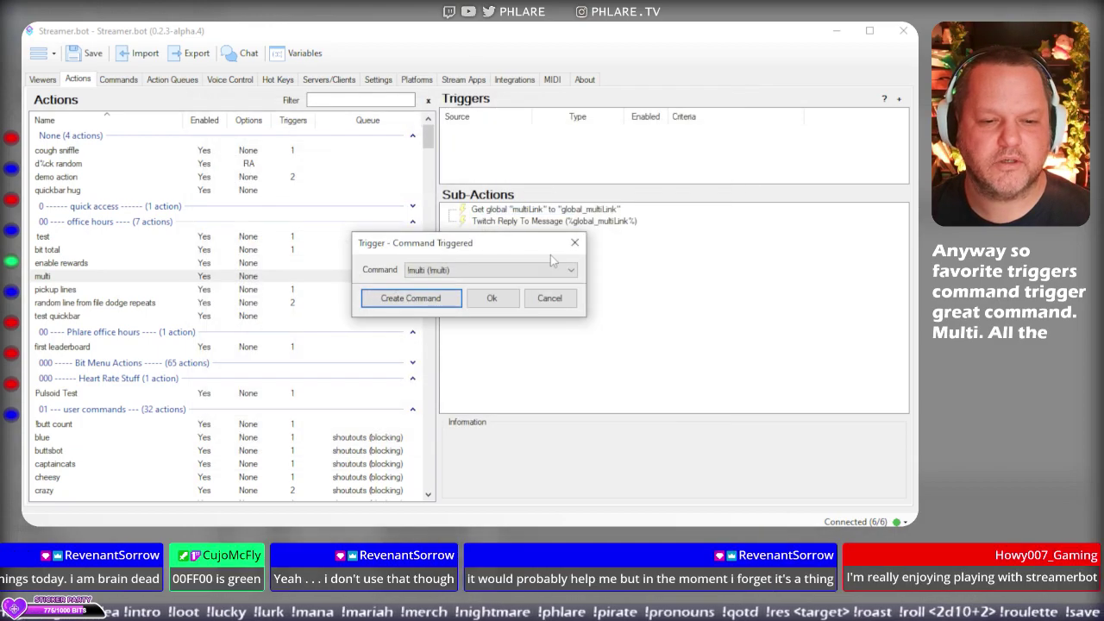
click(492, 298)
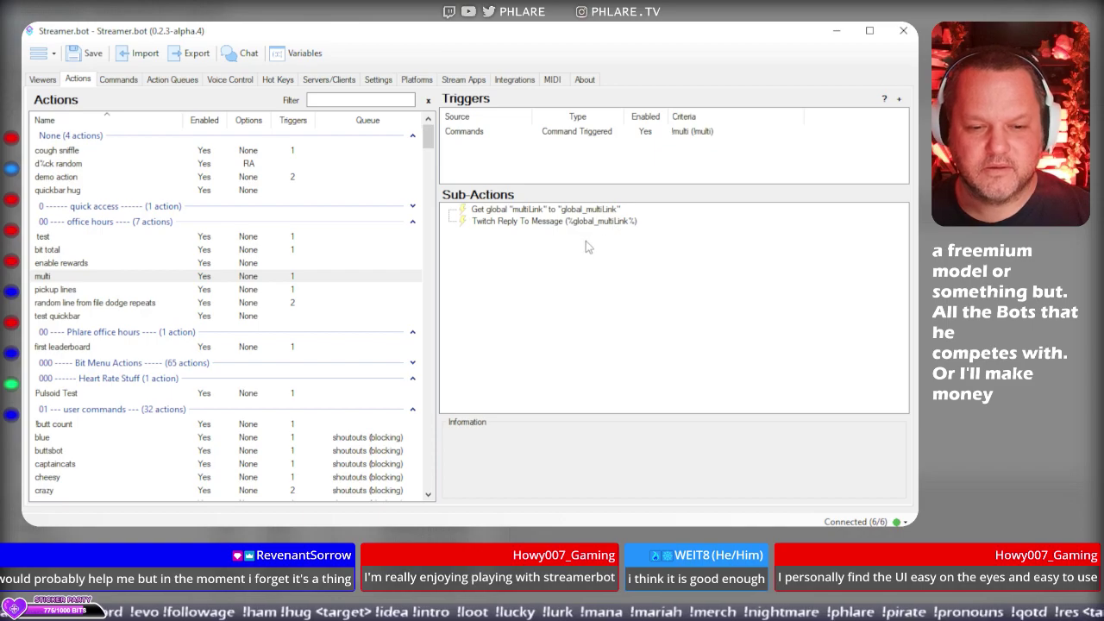
mouse_move(585, 39)
mouse_down()
mouse_move(593, 51)
mouse_move(594, 36)
mouse_up()
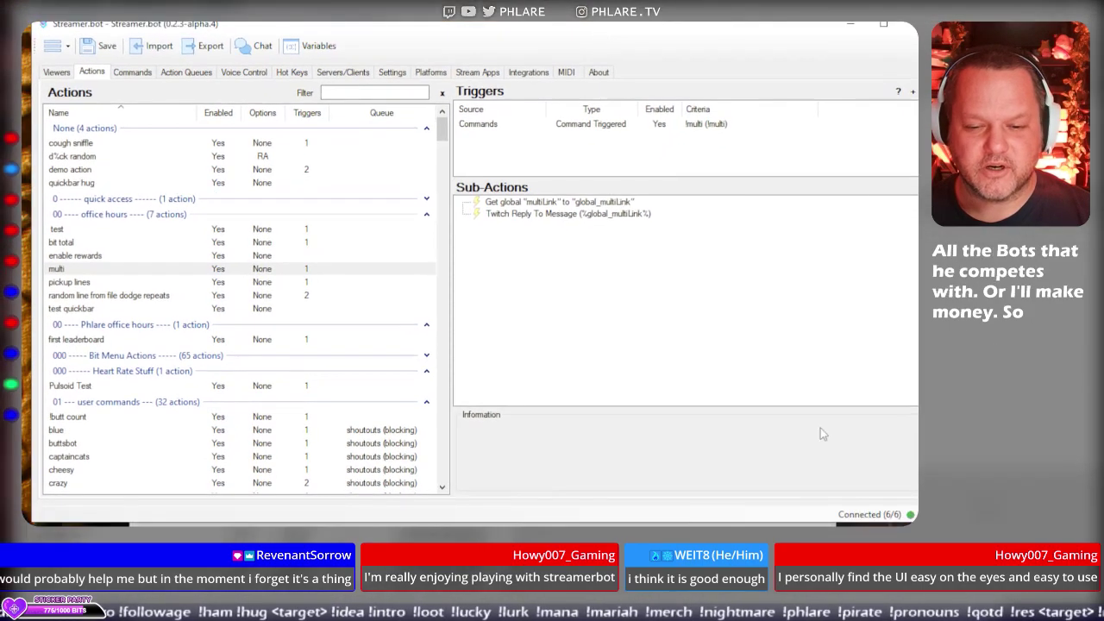
drag(869, 276, 917, 276)
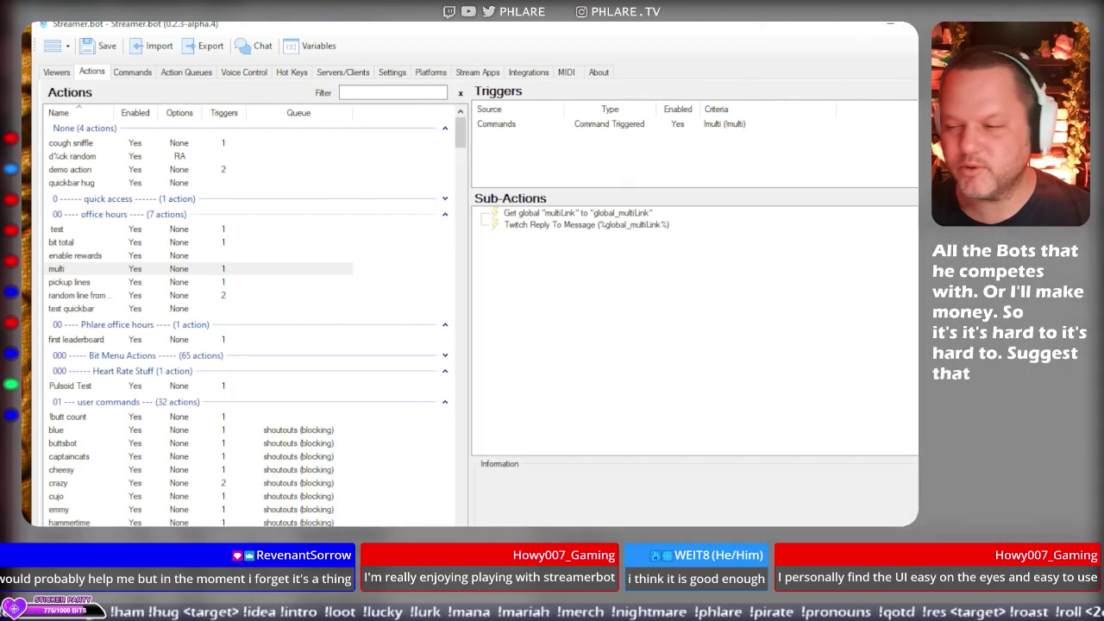
drag(641, 31, 613, 0)
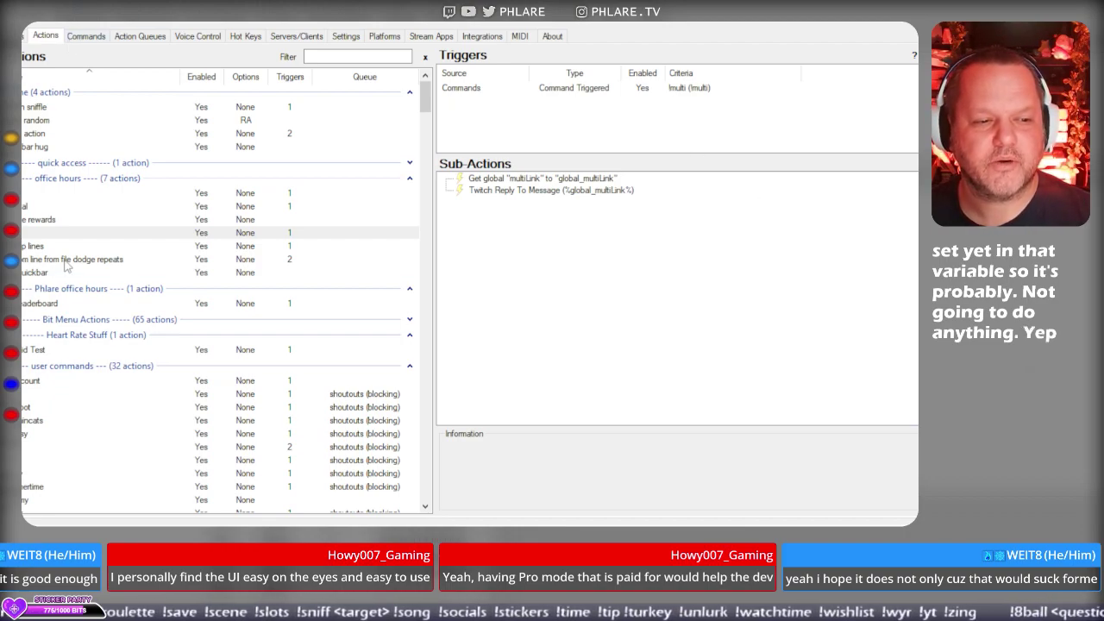
Create an action named update multi stream link in the office hours group.
right_click(74, 233)
click(81, 241)
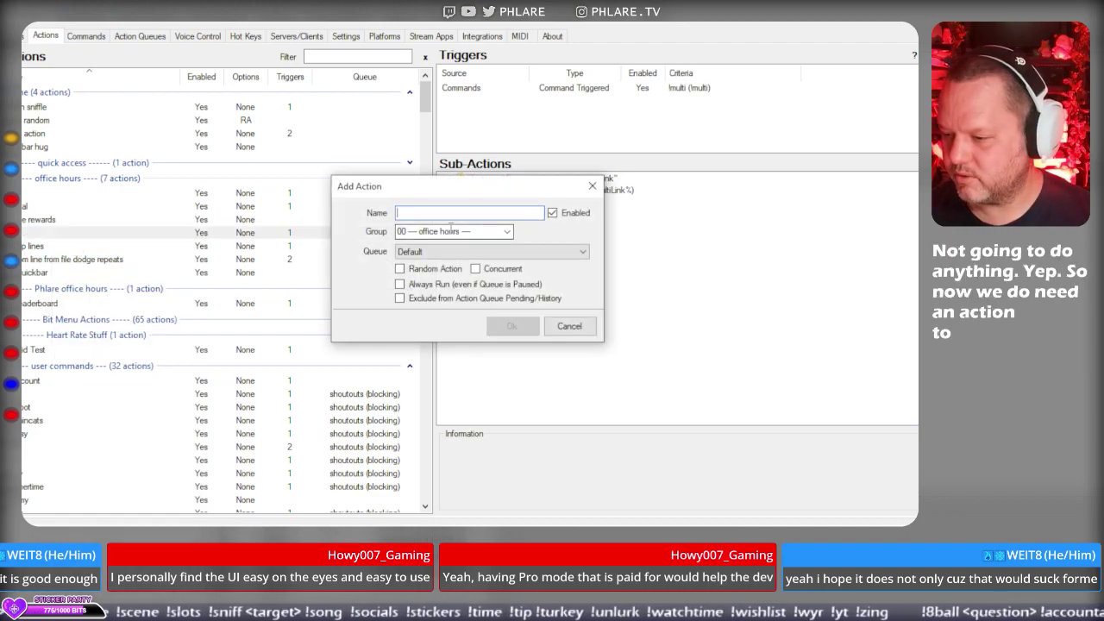
text(updatem)
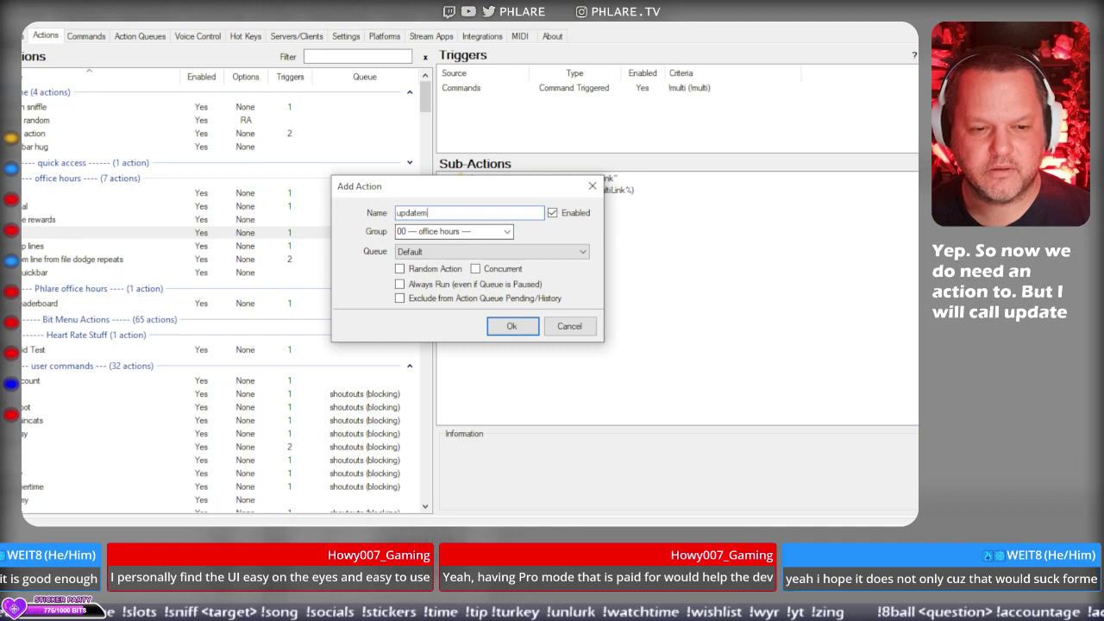
text( multi stream link)
key(Return)
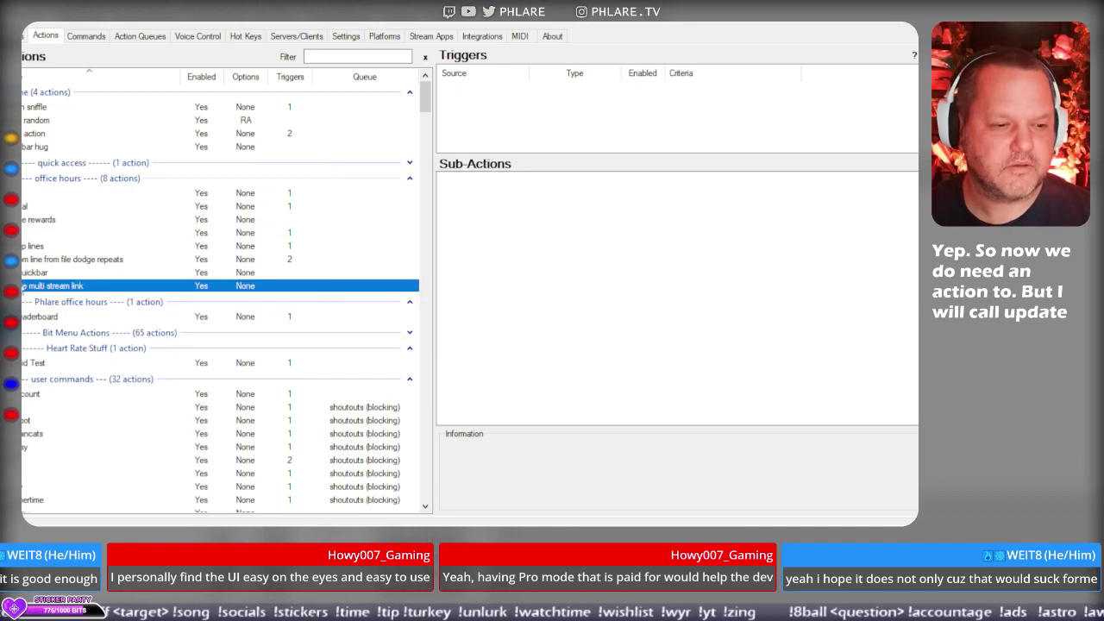
Rename the multi action as display multi stream link.
right_click(28, 242)
click(48, 262)
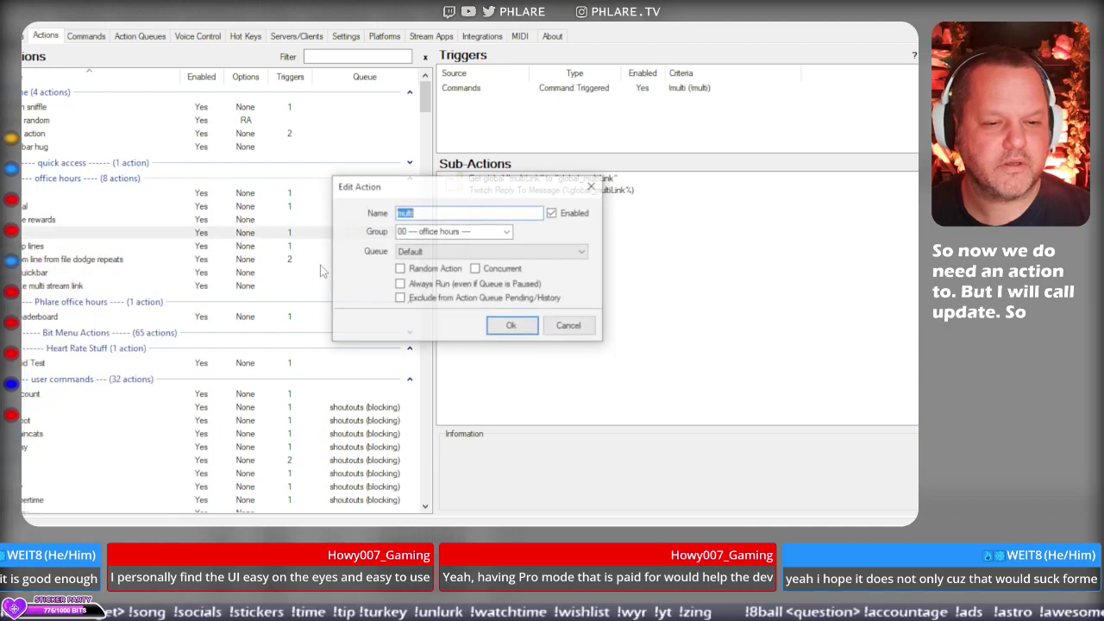
click(414, 233)
text(display multi)
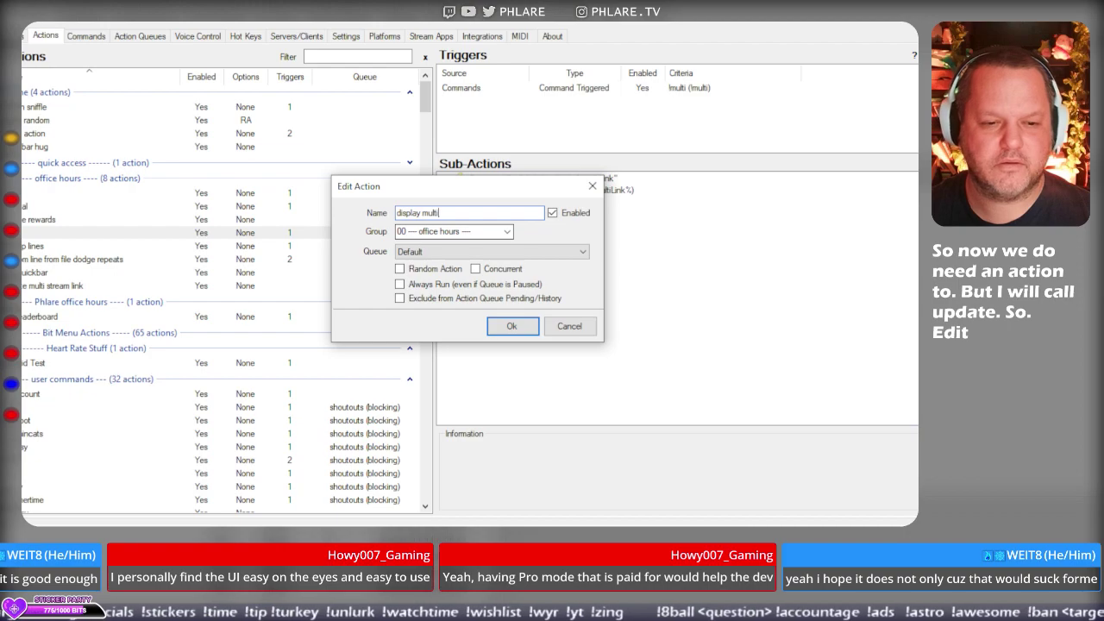
text( stream link)
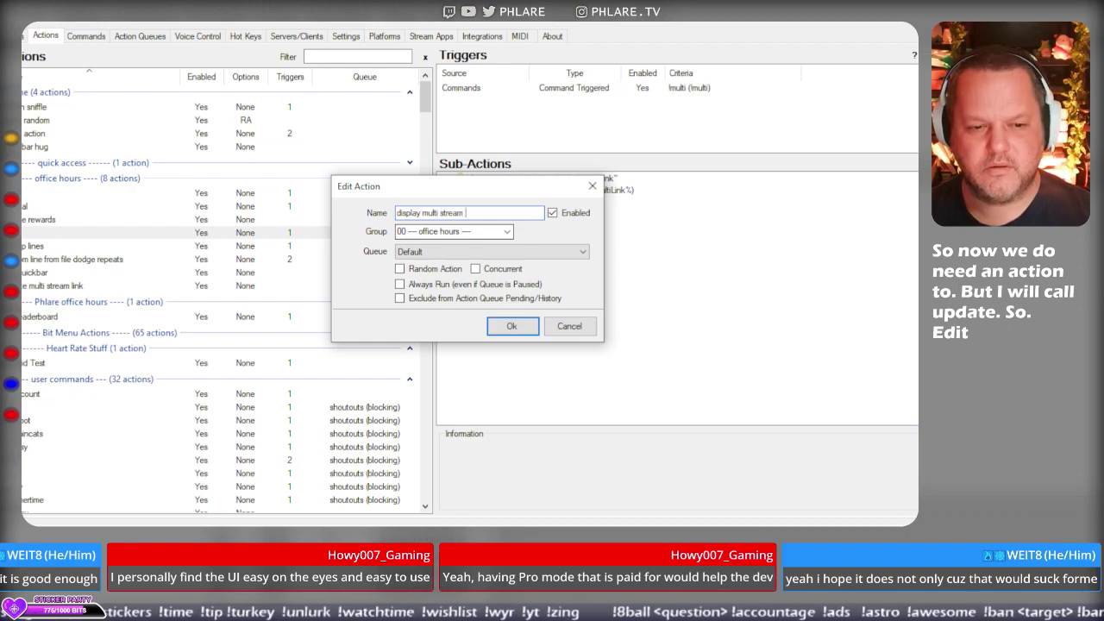
click(509, 326)
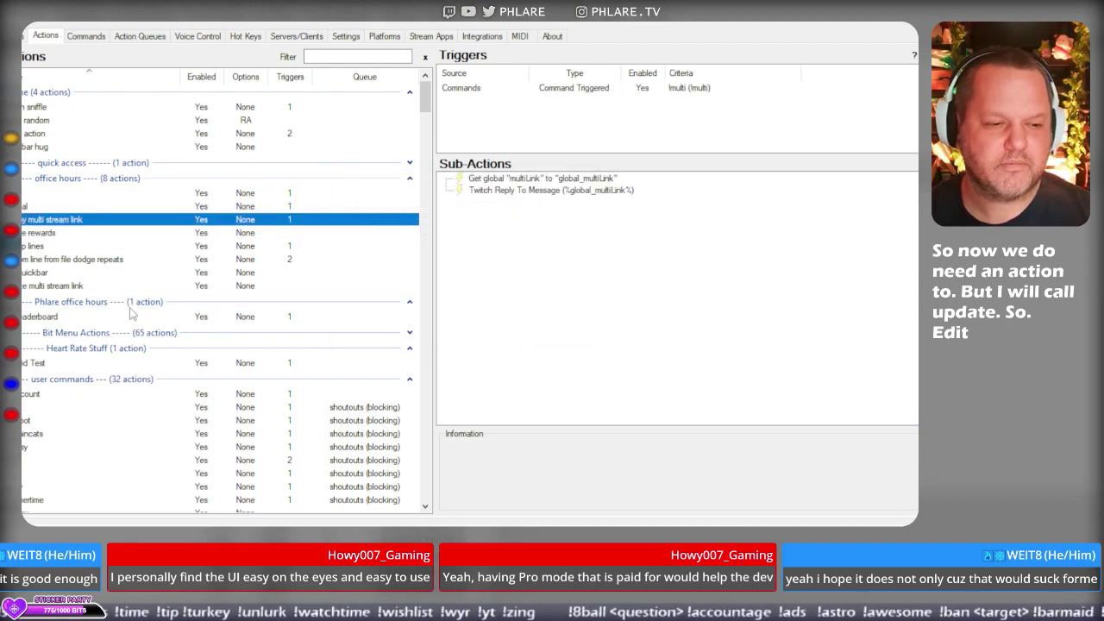
Add a Command Triggered trigger to the update multi stream link action and start creating a new command for it.
click(109, 289)
double_click(109, 290)
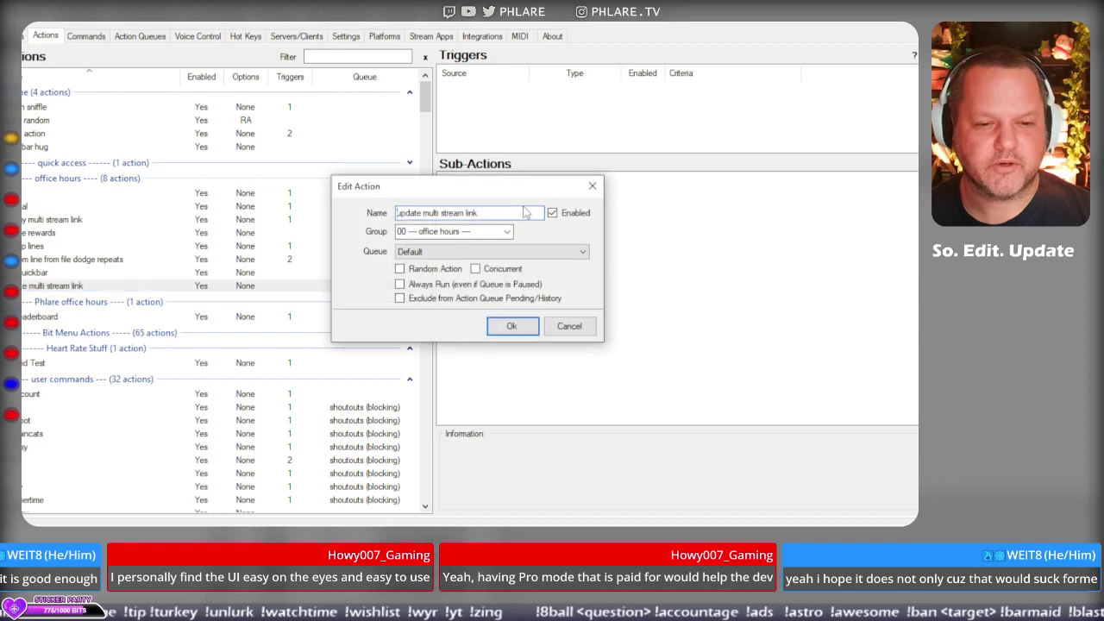
click(570, 326)
right_click(561, 108)
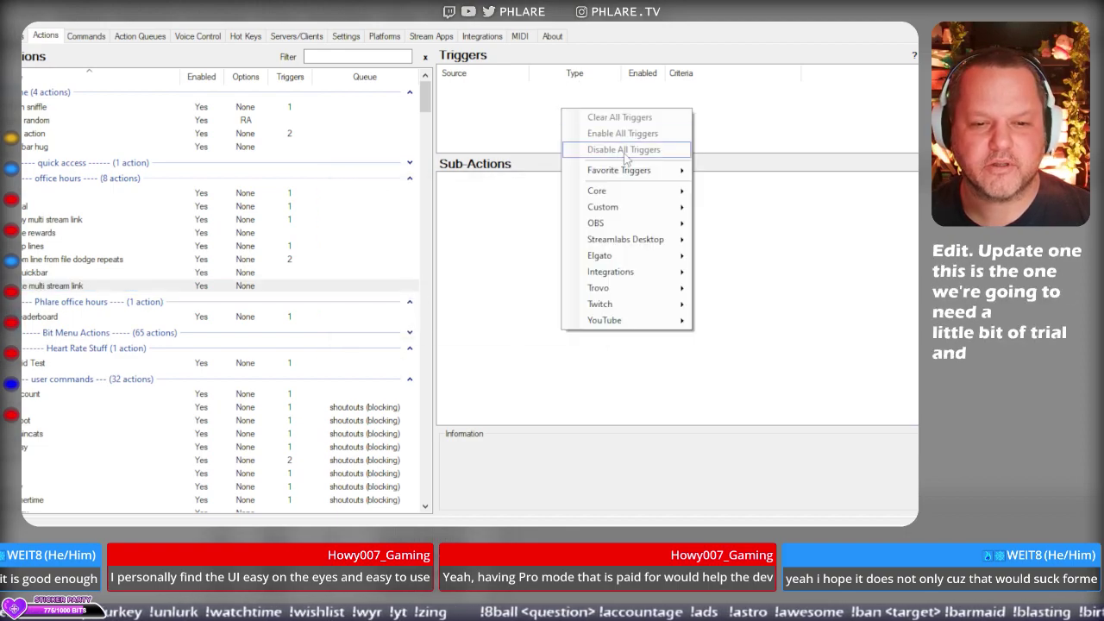
mouse_move(648, 200)
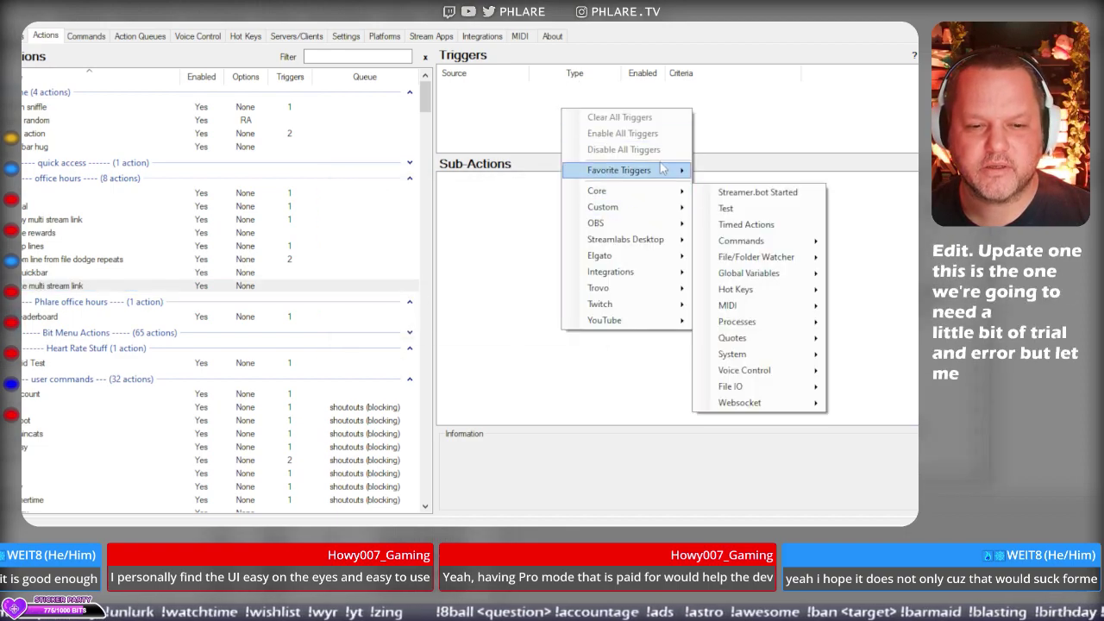
mouse_move(665, 170)
click(776, 188)
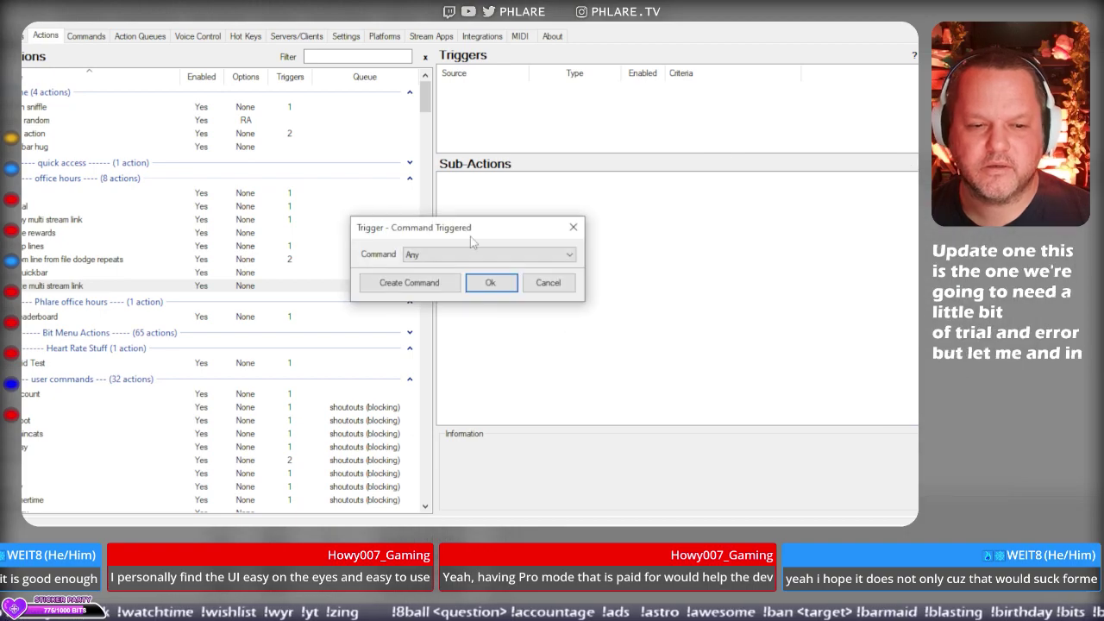
click(435, 292)
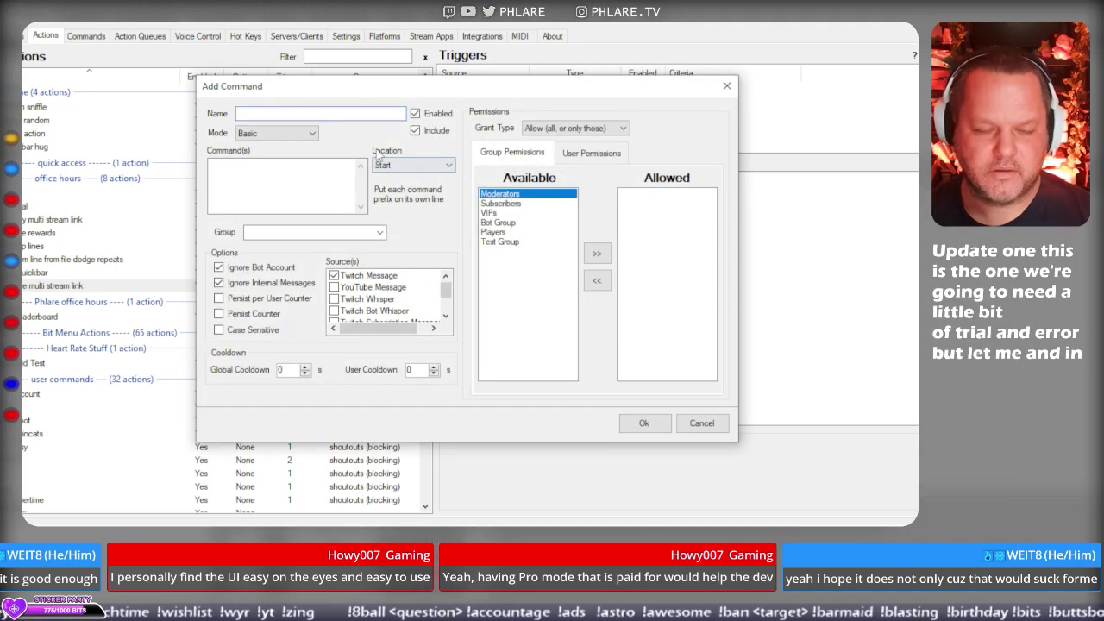
Name the new command !updatemulti and set its command text to !updatemulti.
text(!updatemulti)
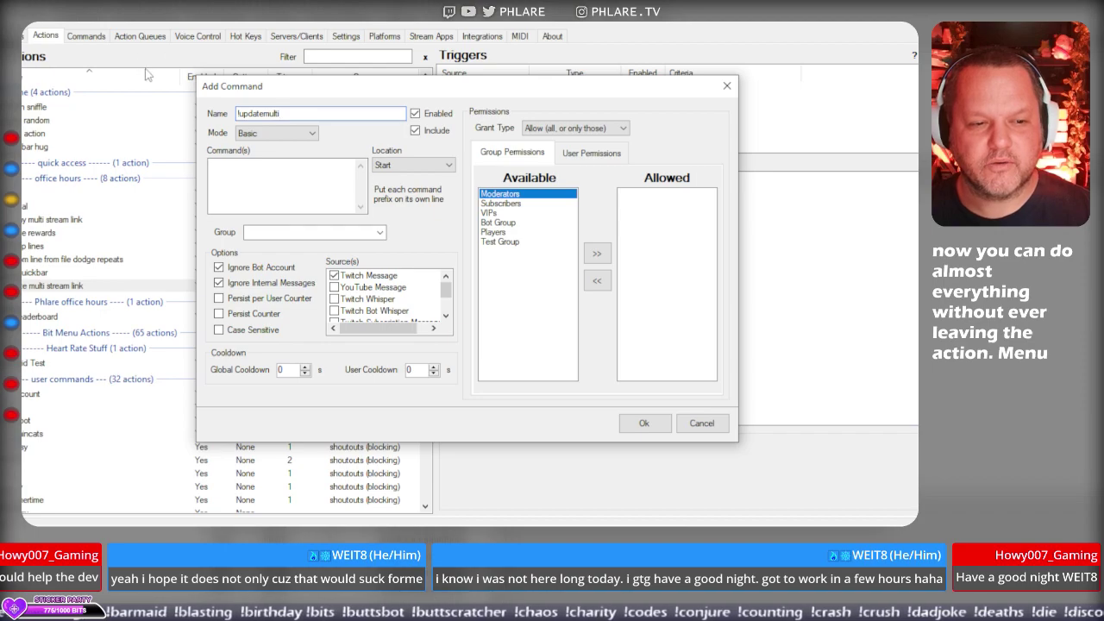
click(276, 187)
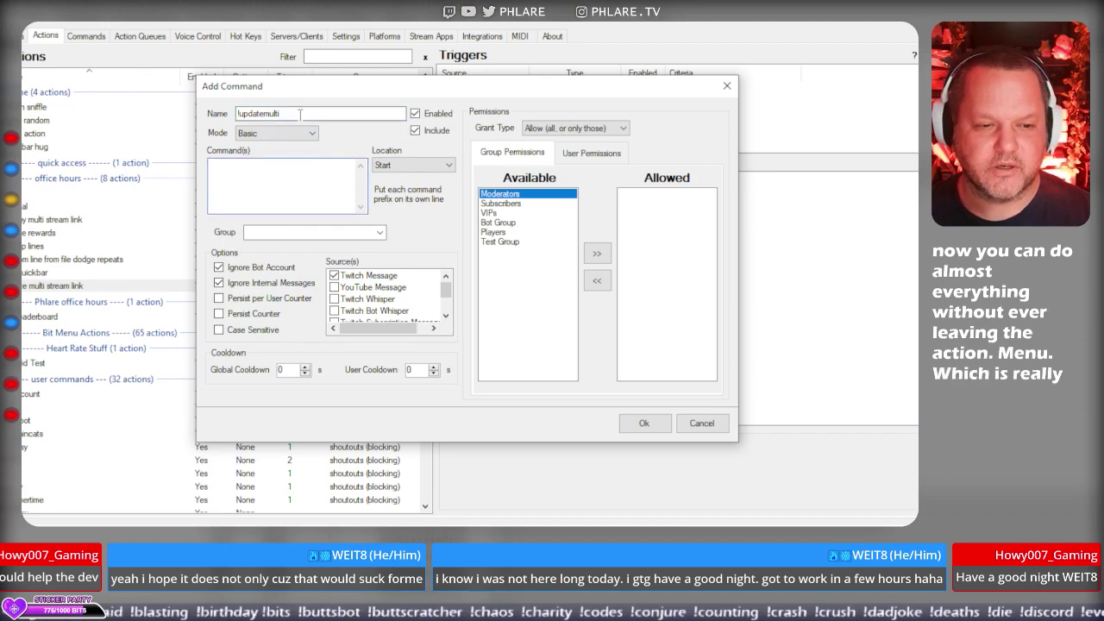
double_click(301, 113)
key(ctrl+c)
click(255, 173)
key(ctrl+v)
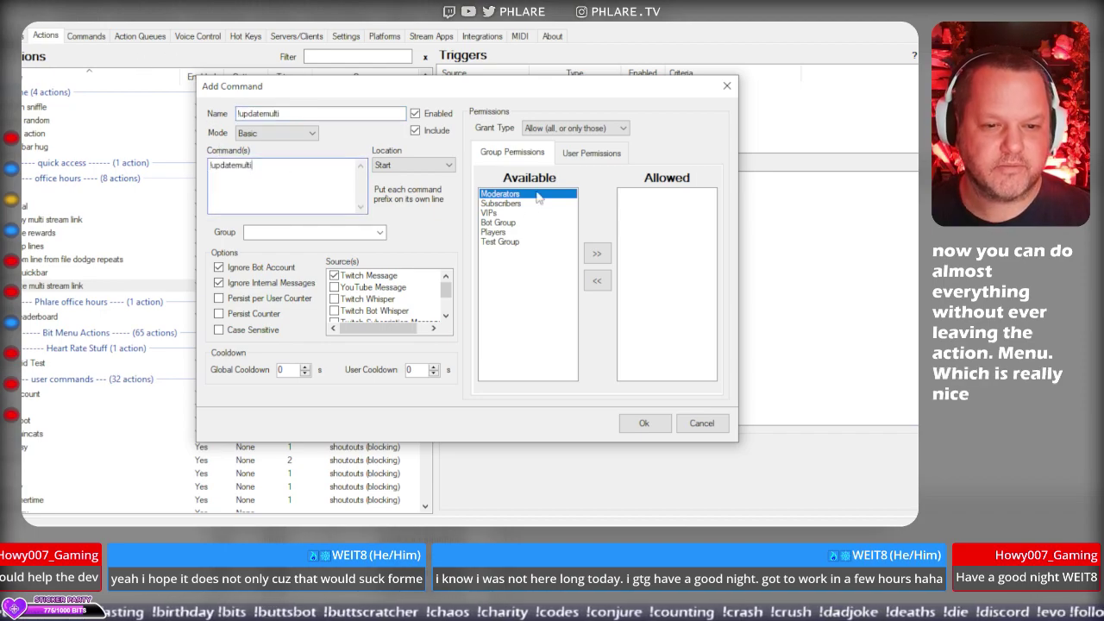
Set the command's permission grant type to Deny (all, or only those) and save both the command and the trigger.
click(574, 130)
click(574, 144)
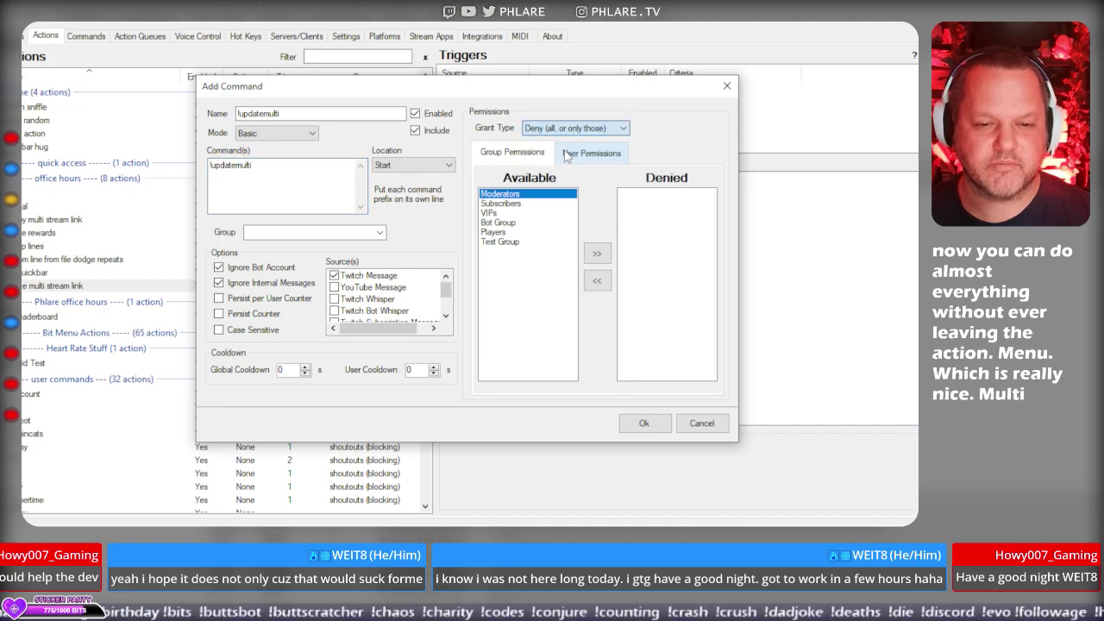
click(653, 427)
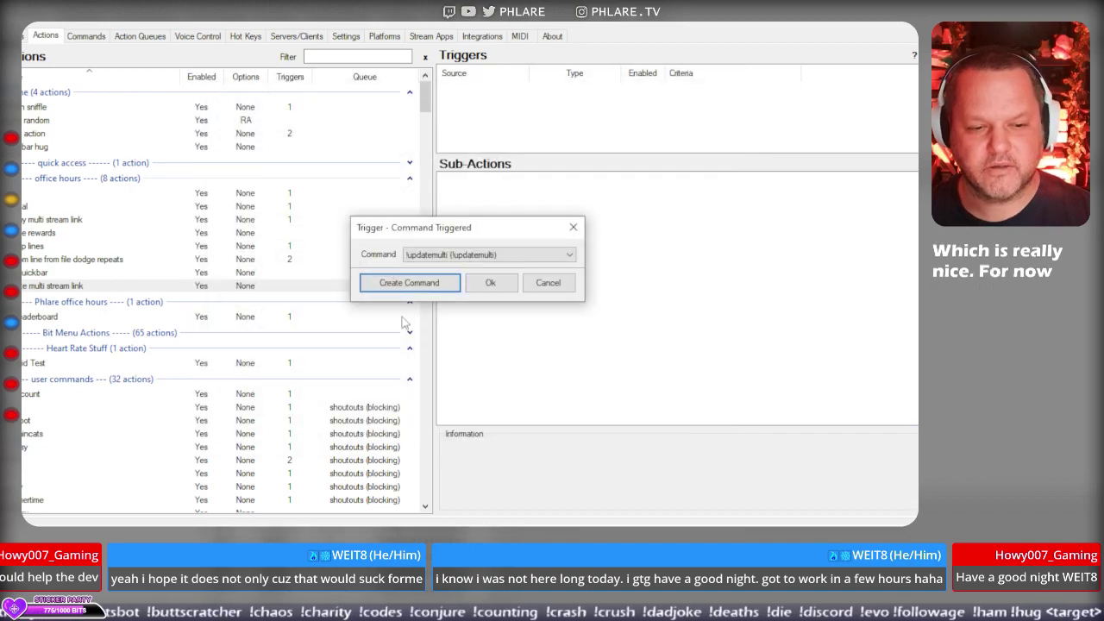
click(488, 287)
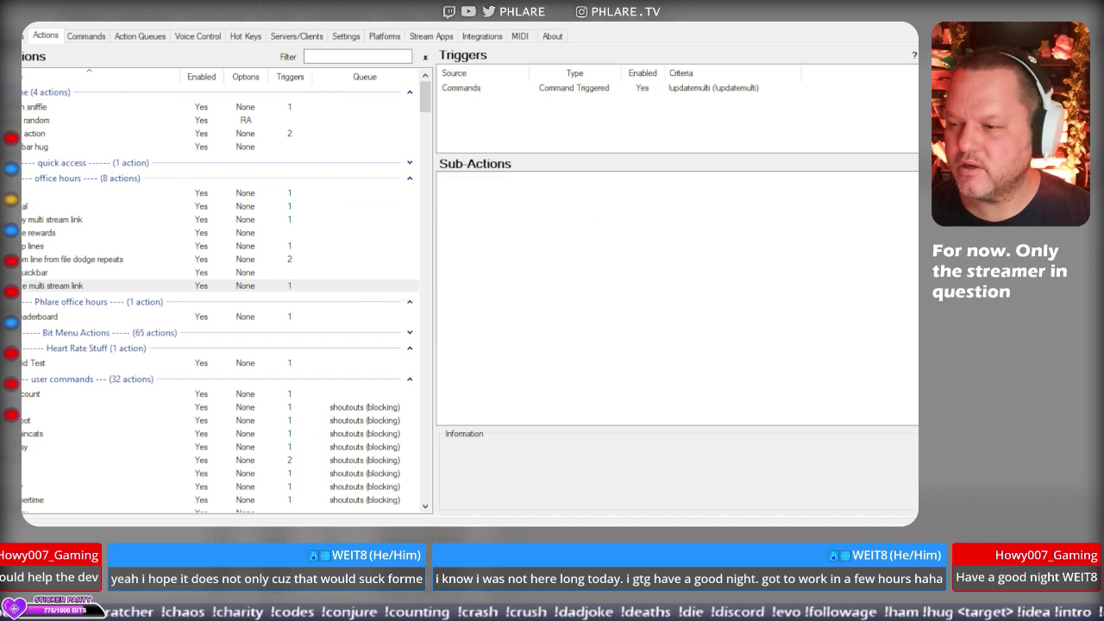
Add a Twitch Reply To Message sub-action with the message %input% %input1% %input2%.
right_click(623, 203)
mouse_move(695, 395)
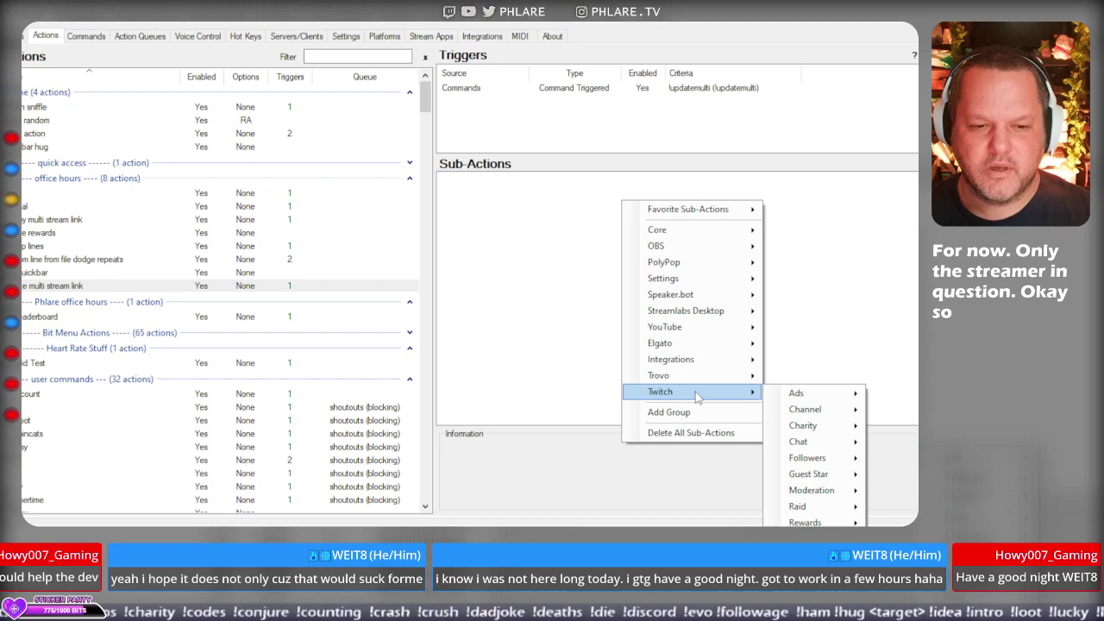
mouse_move(804, 409)
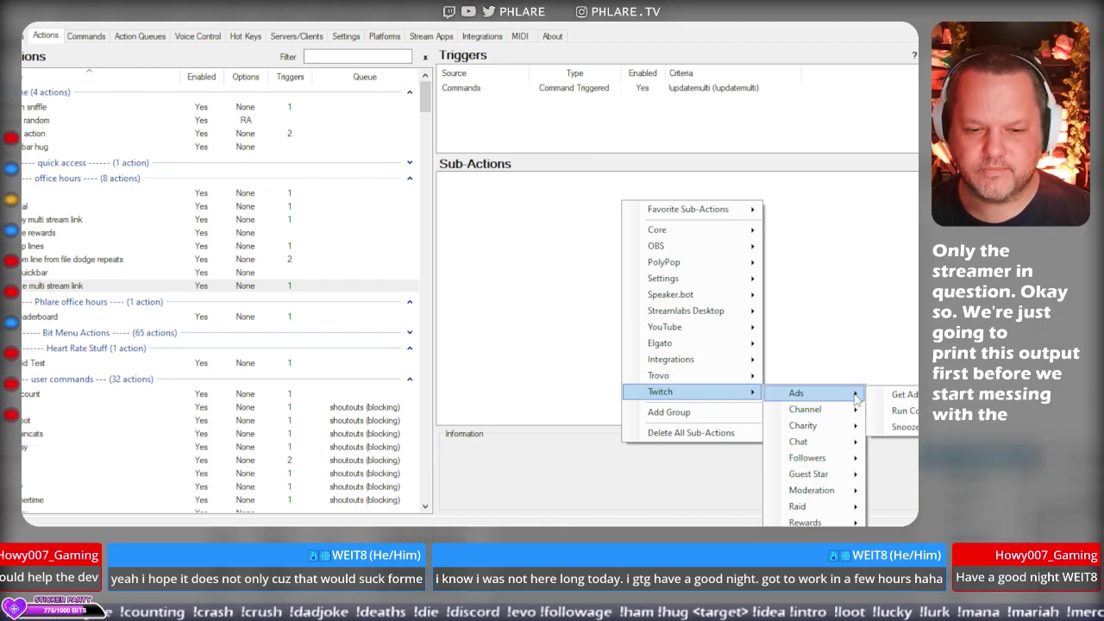
mouse_move(750, 219)
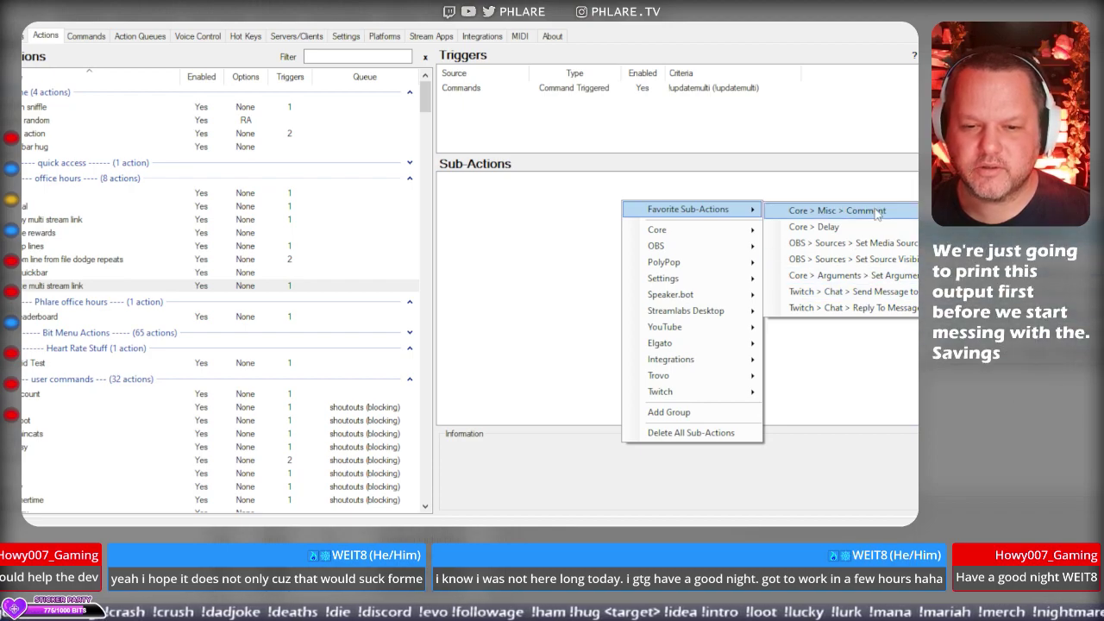
click(874, 315)
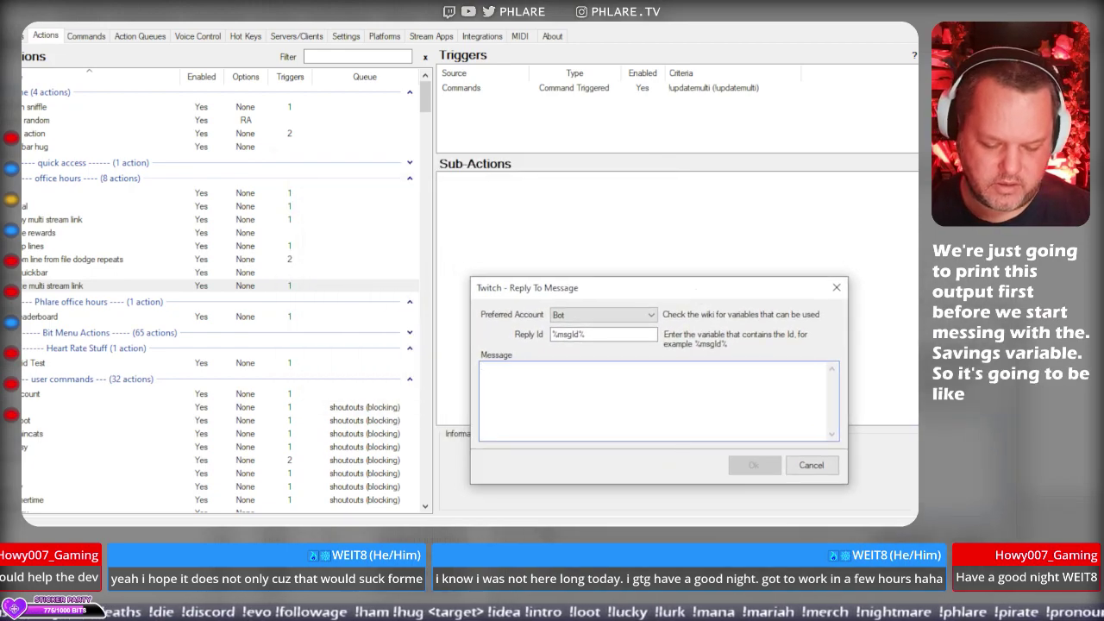
text(%in)
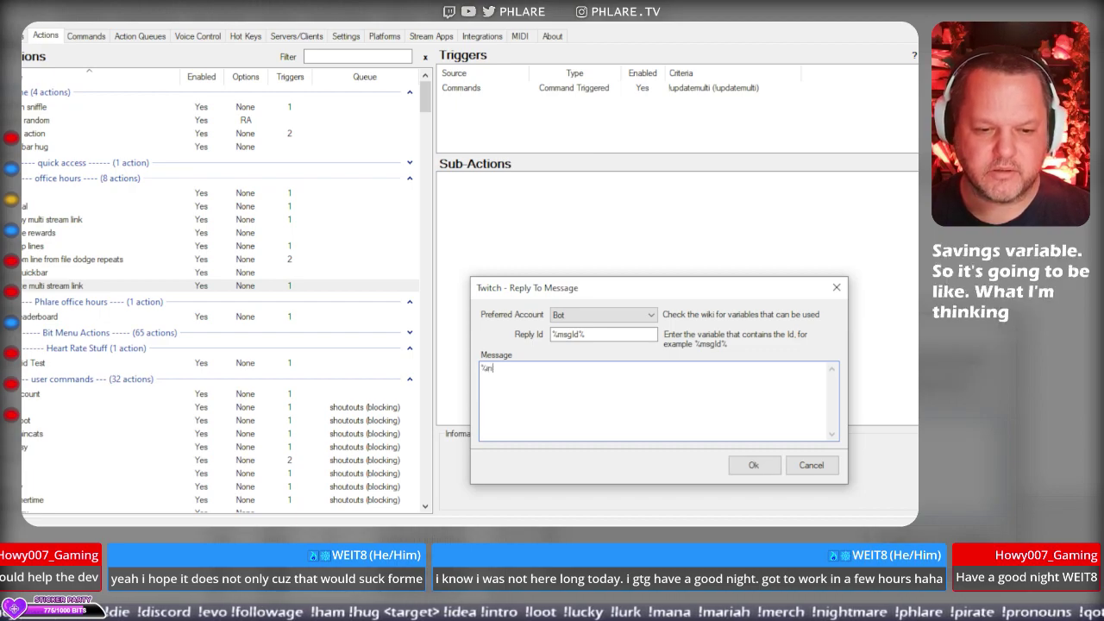
text(put% %input1)
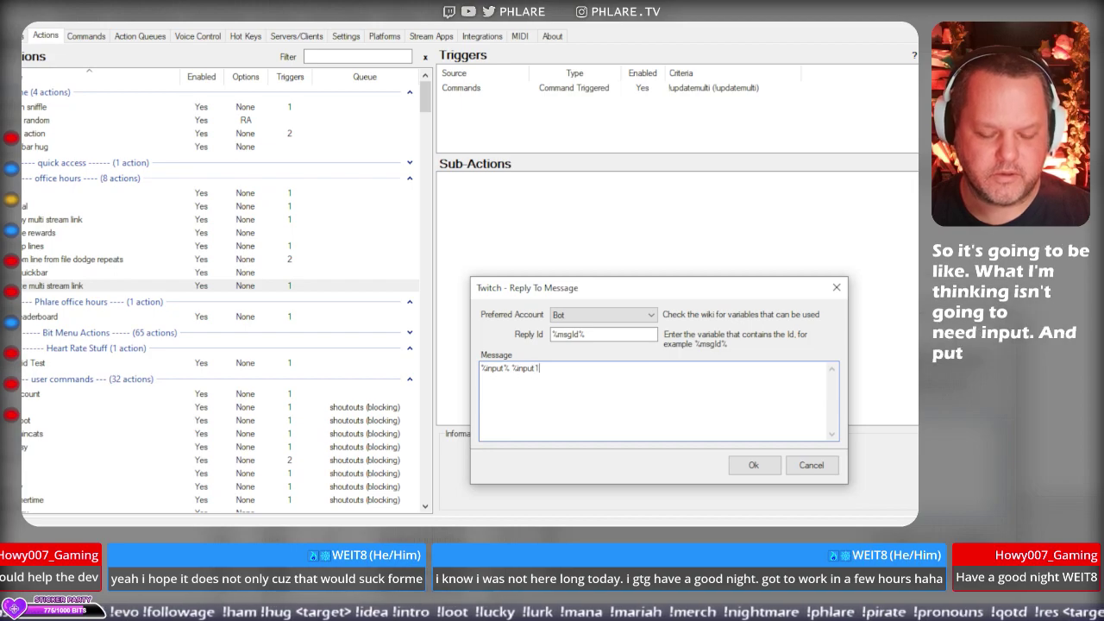
text(% %input2%)
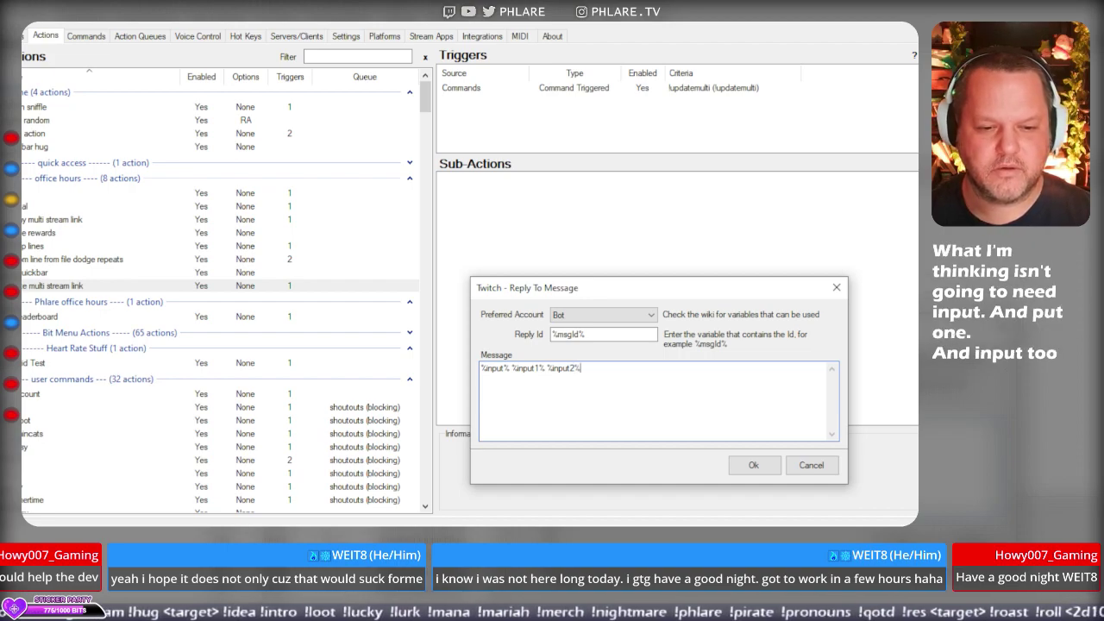
Label the variables in the reply message as input:, input1: and input2:, and save the sub-action.
click(553, 335)
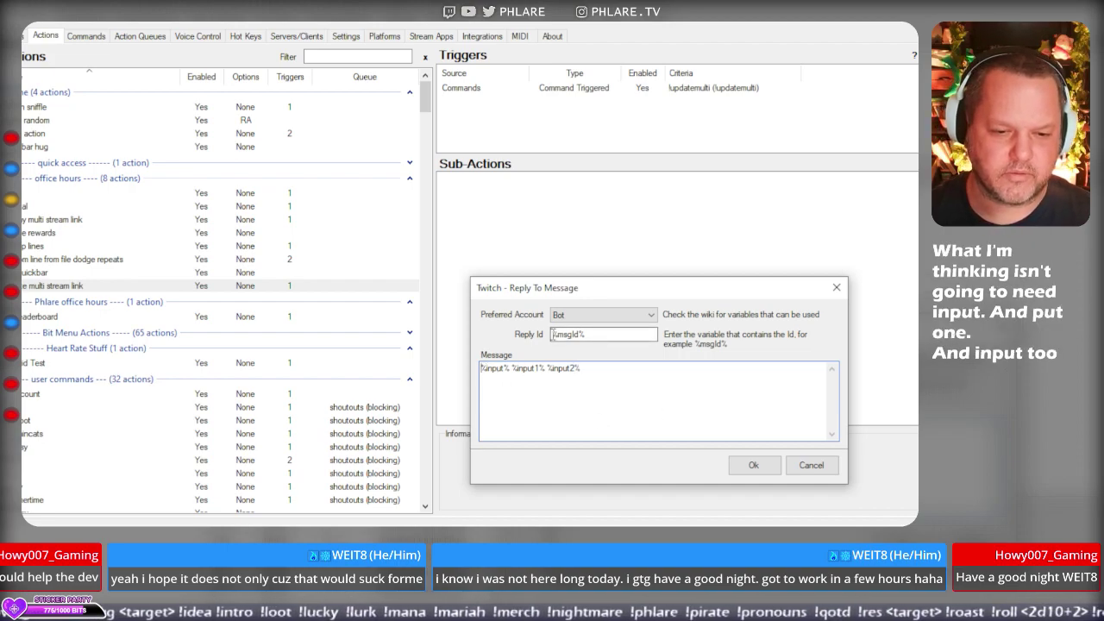
click(482, 368)
text(in)
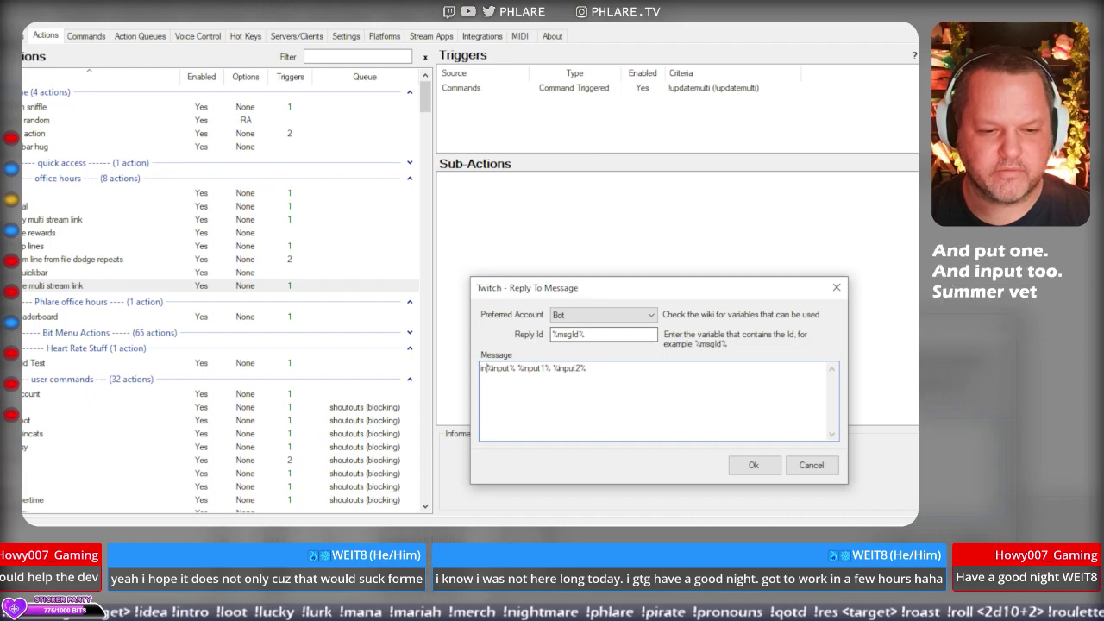
text(put: %)
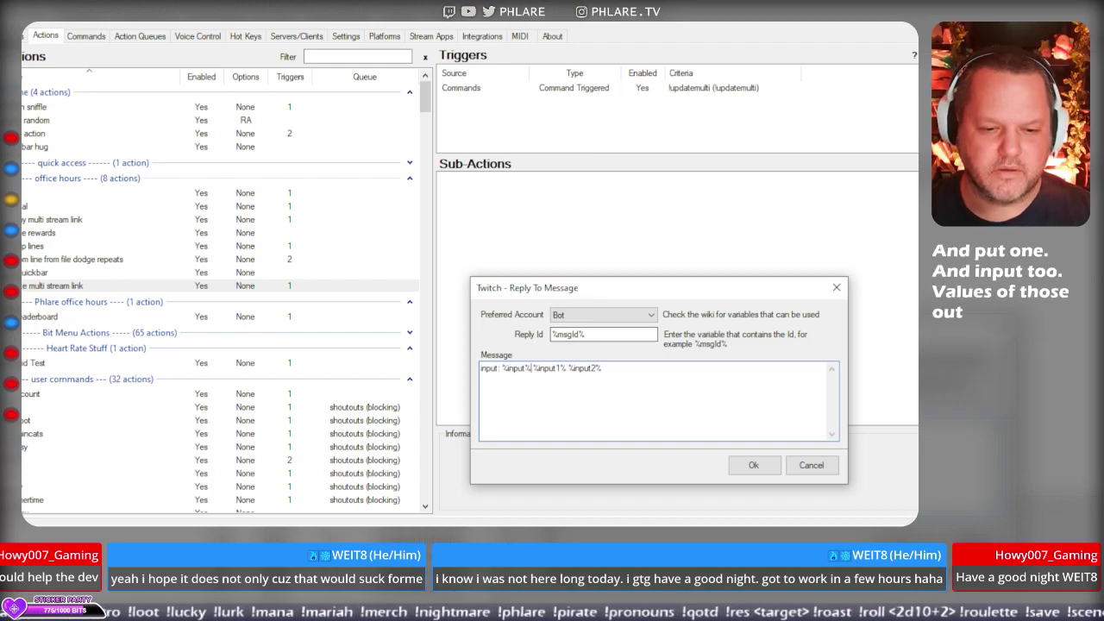
text(input% input1:)
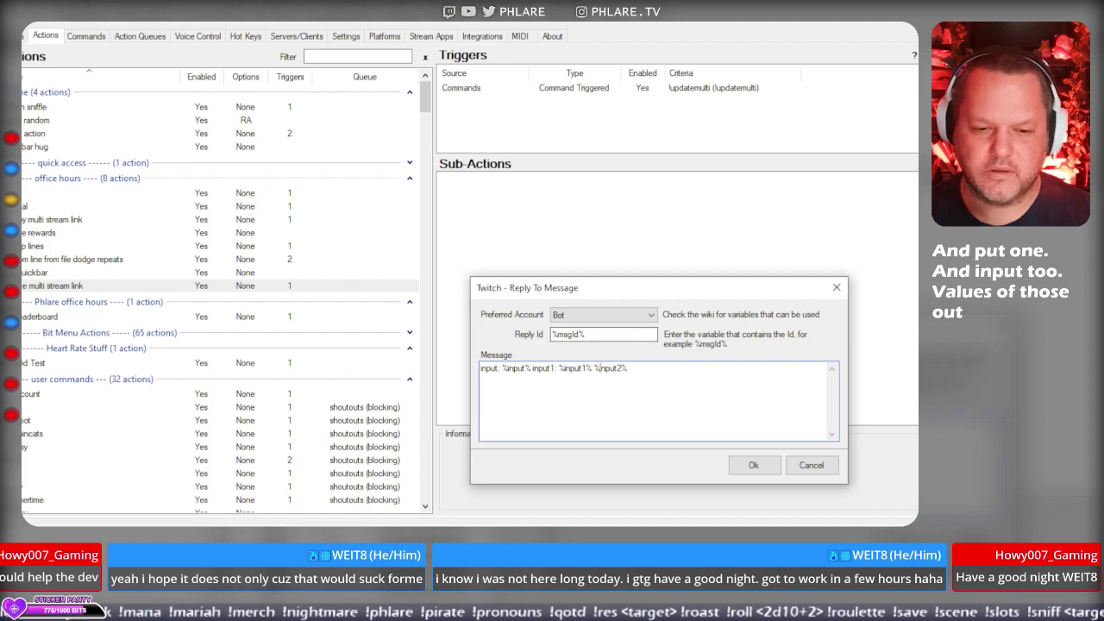
text(inp)
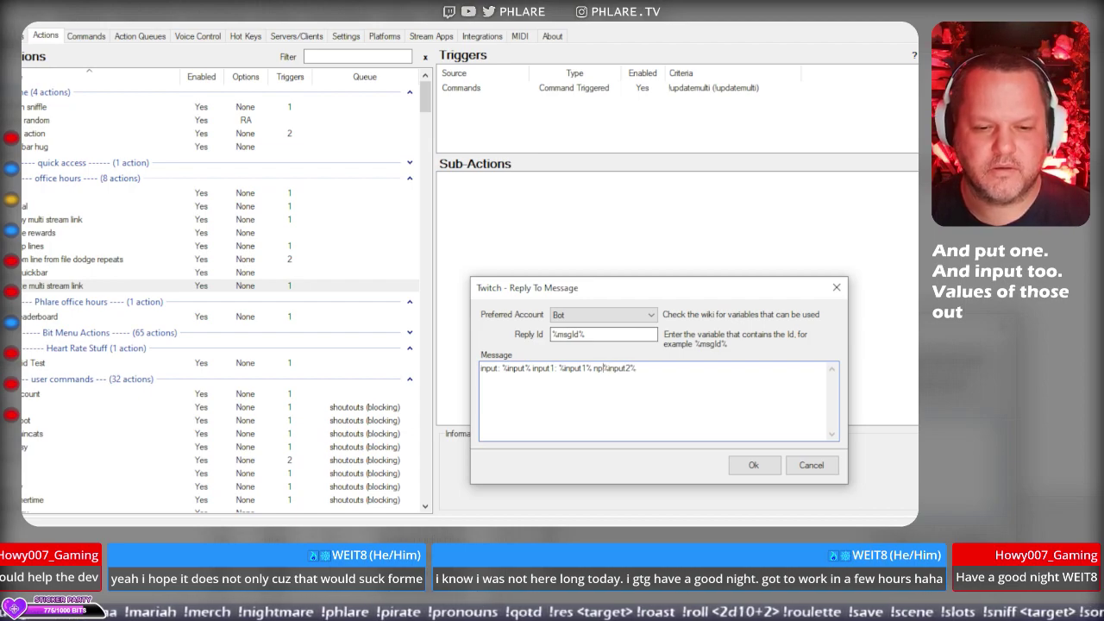
text(ut2:)
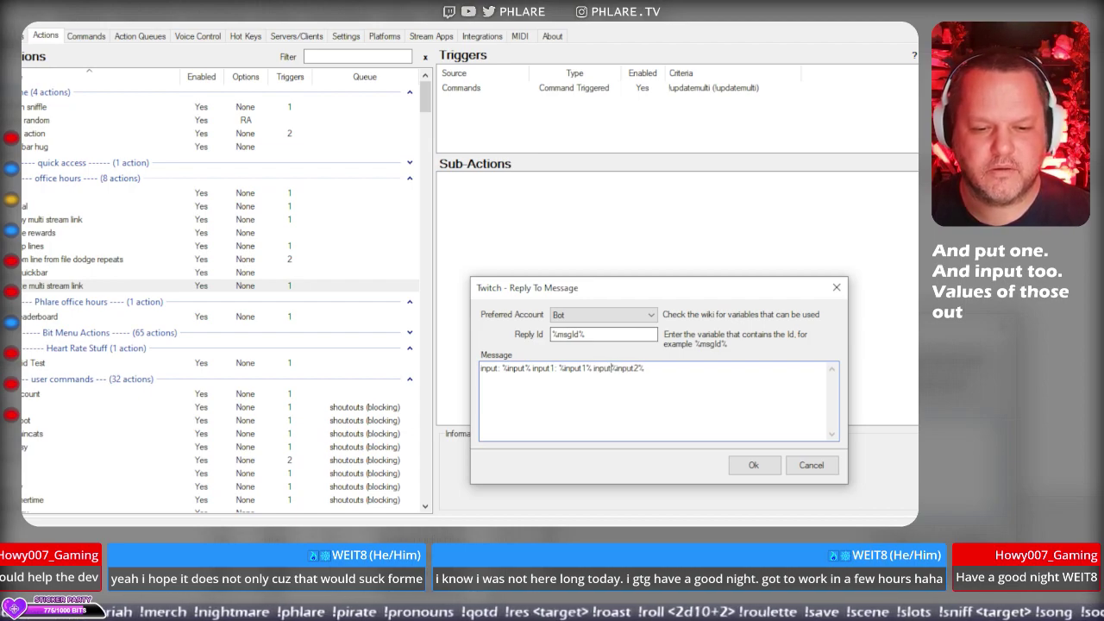
click(754, 464)
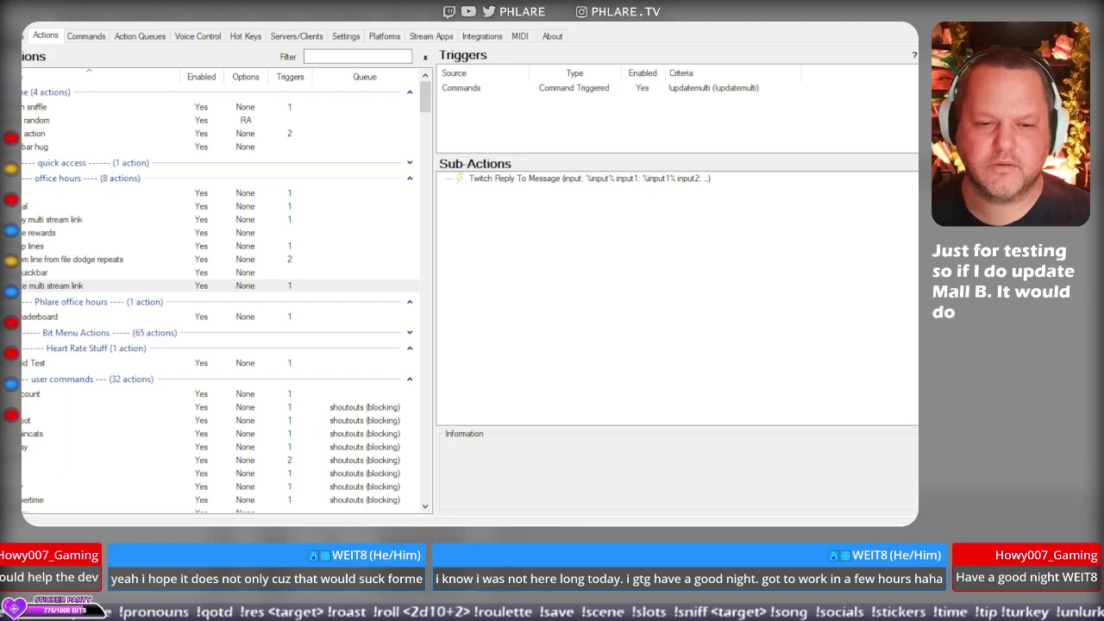
Change the first variable in the Reply To Message sub-action to %input0%.
double_click(664, 181)
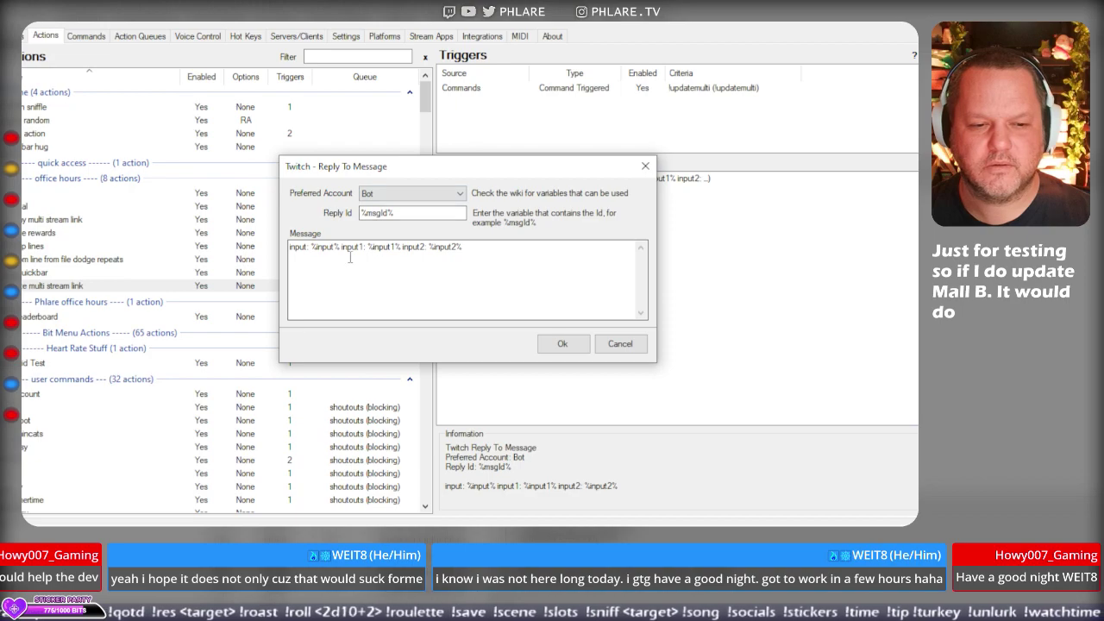
click(552, 345)
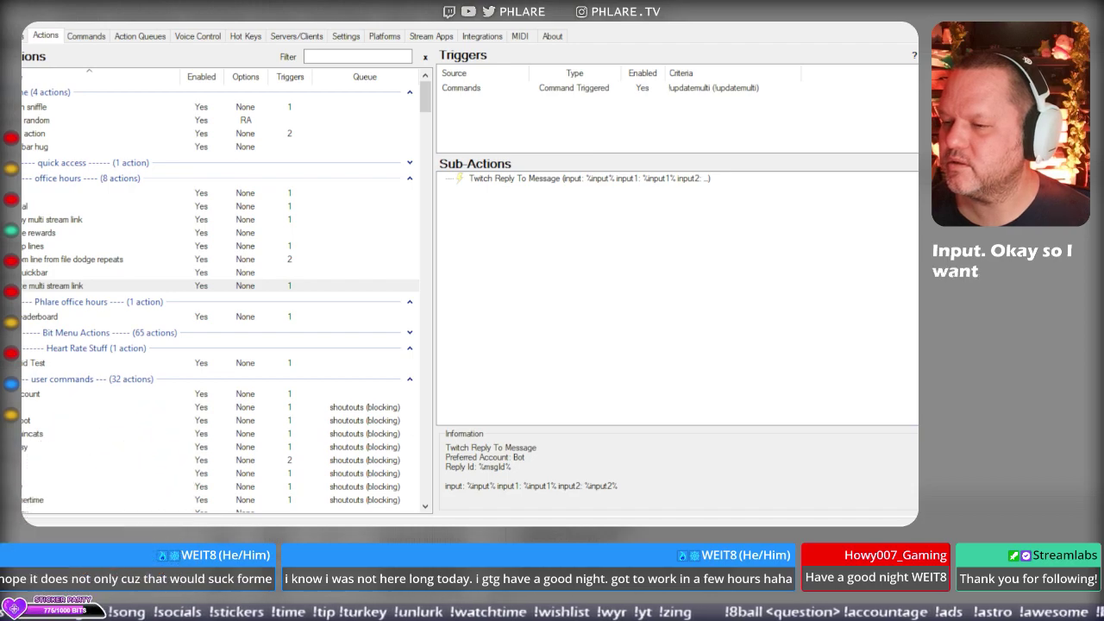
double_click(623, 179)
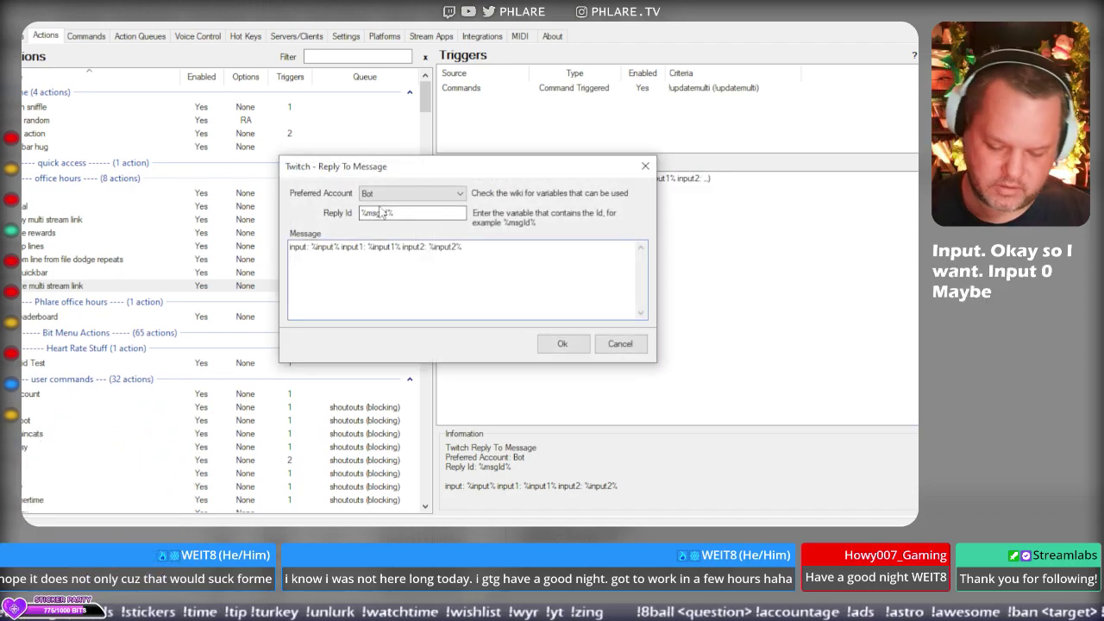
text(0)
key(BackSpace)
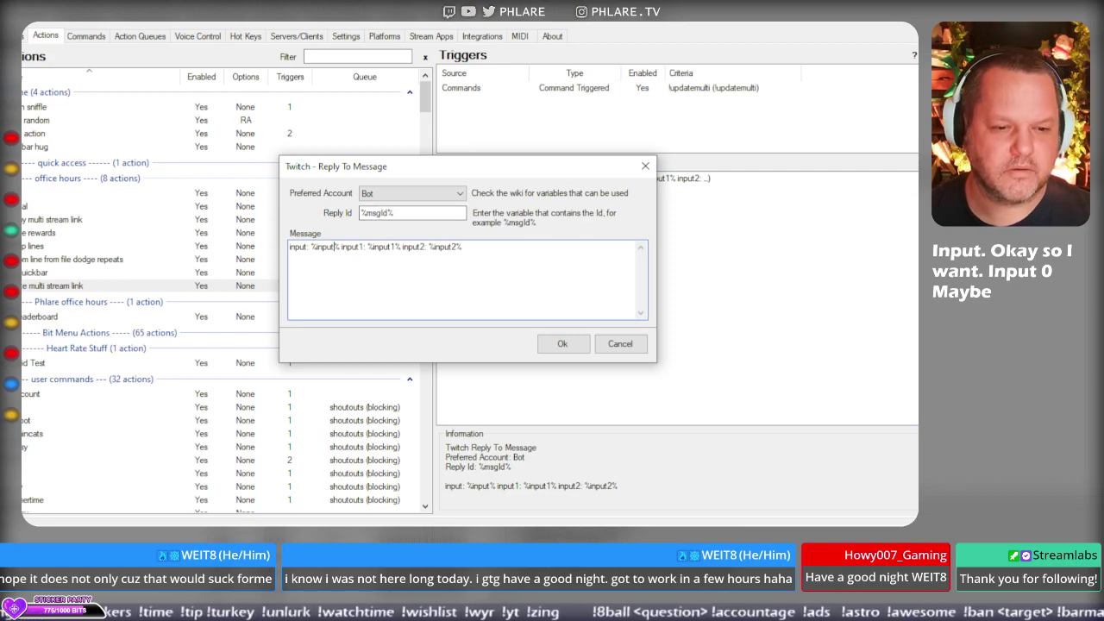
text(0)
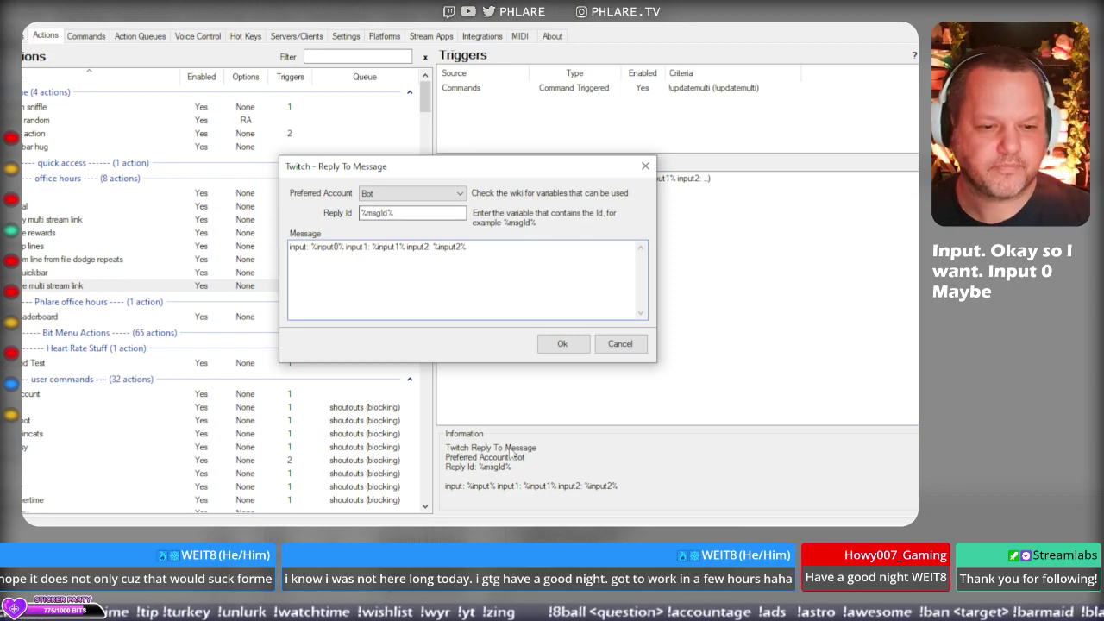
click(556, 345)
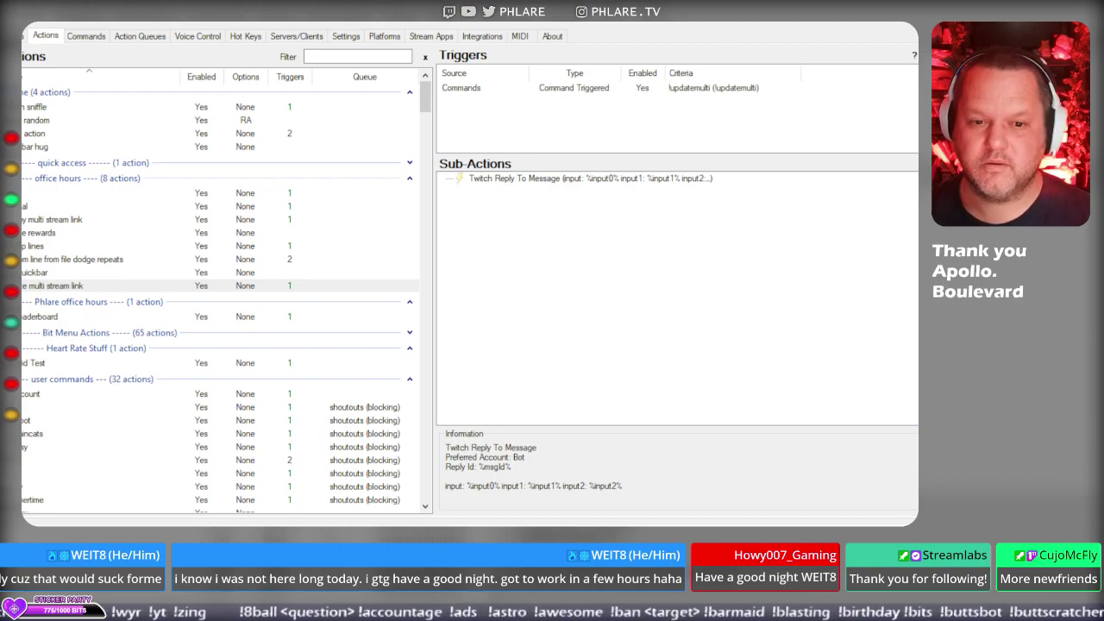
click(699, 185)
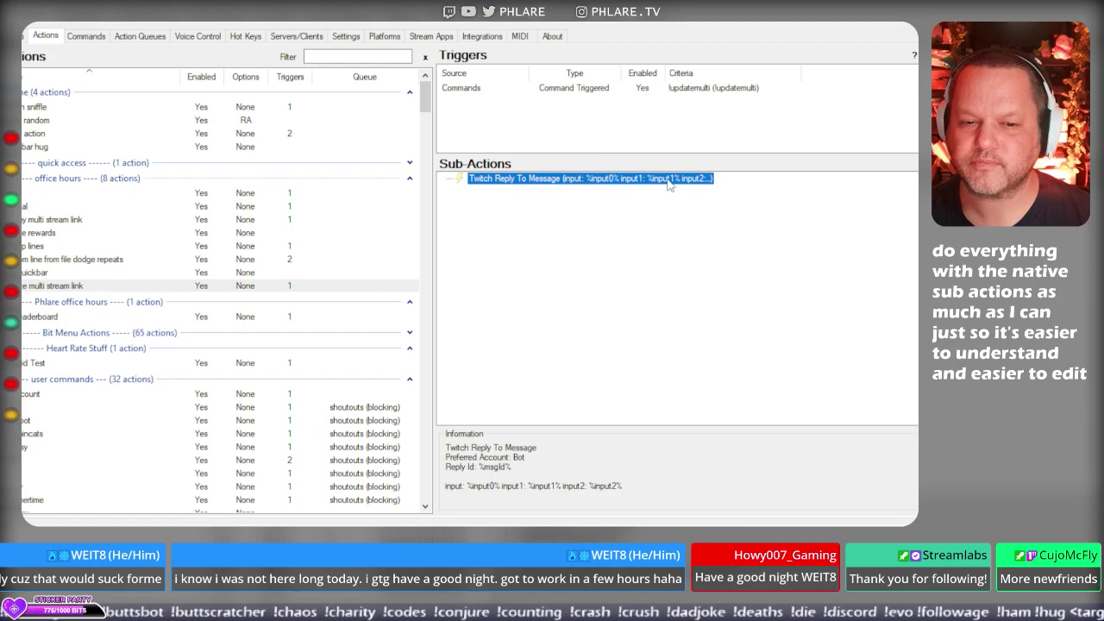
double_click(674, 182)
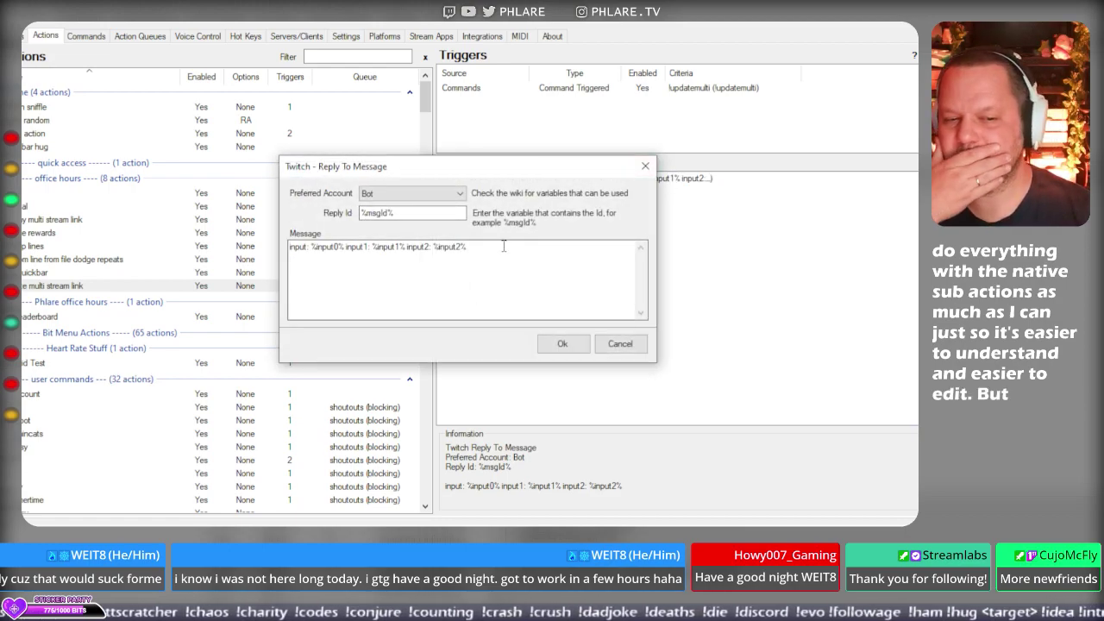
click(620, 343)
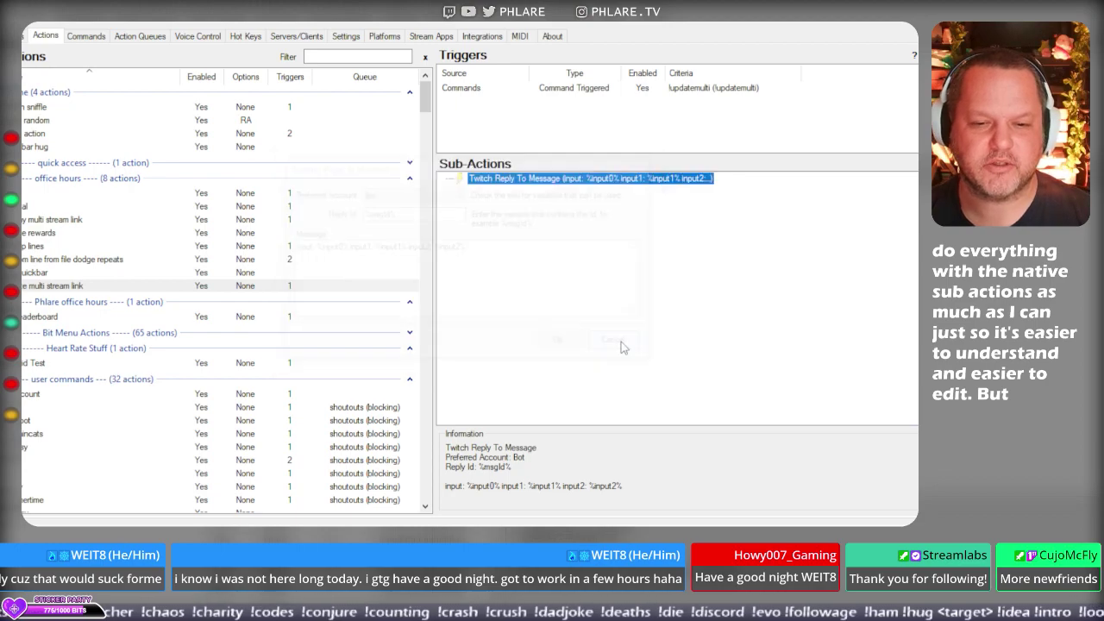
right_click(660, 181)
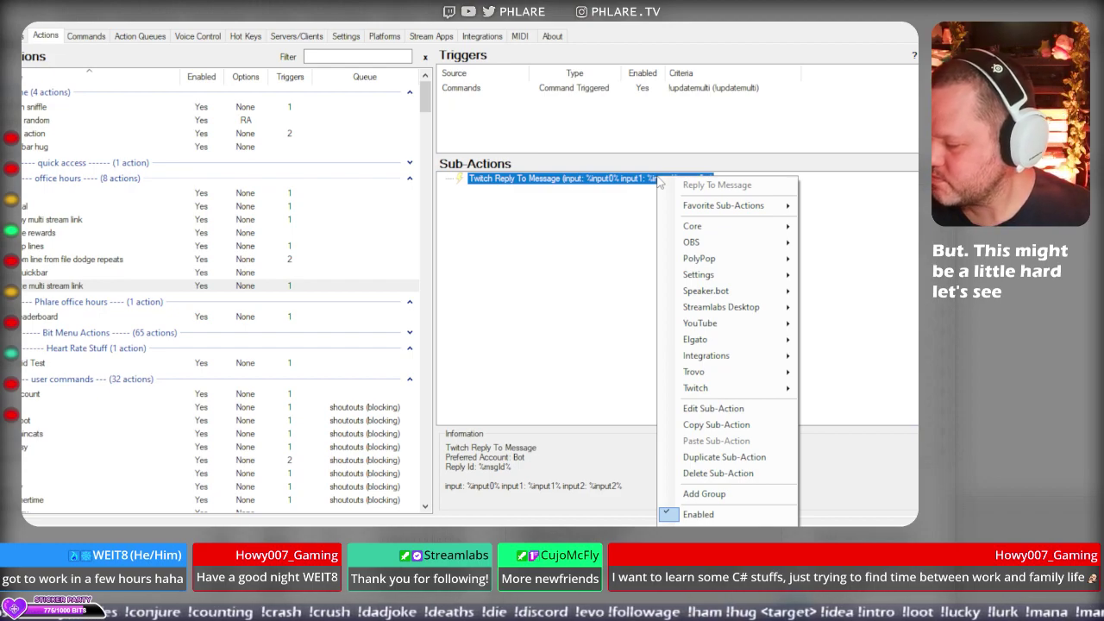
click(623, 218)
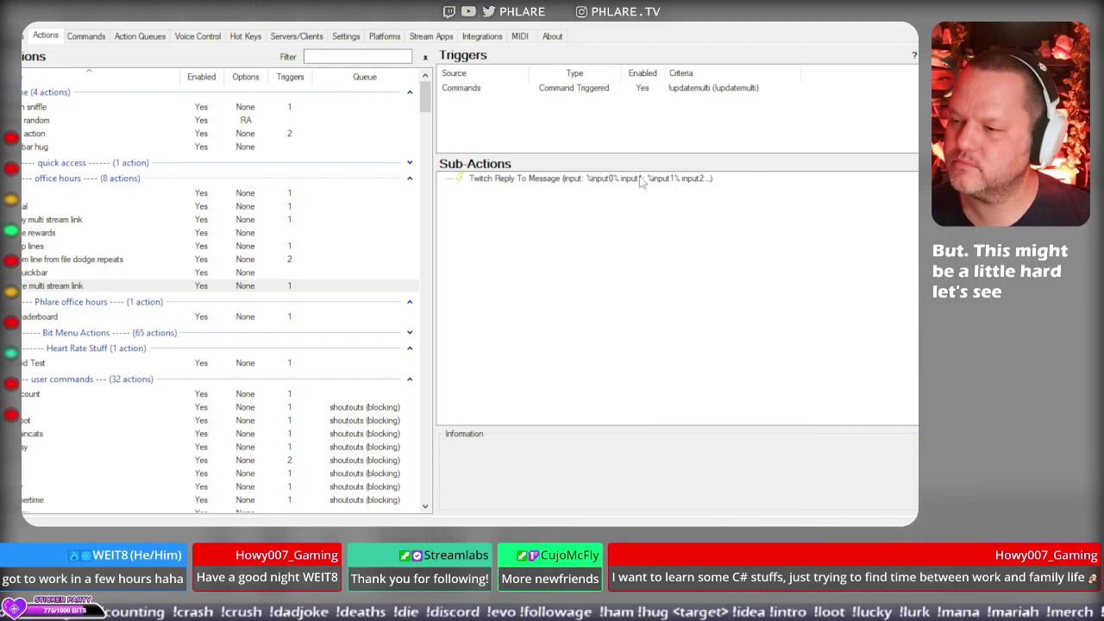
right_click(641, 179)
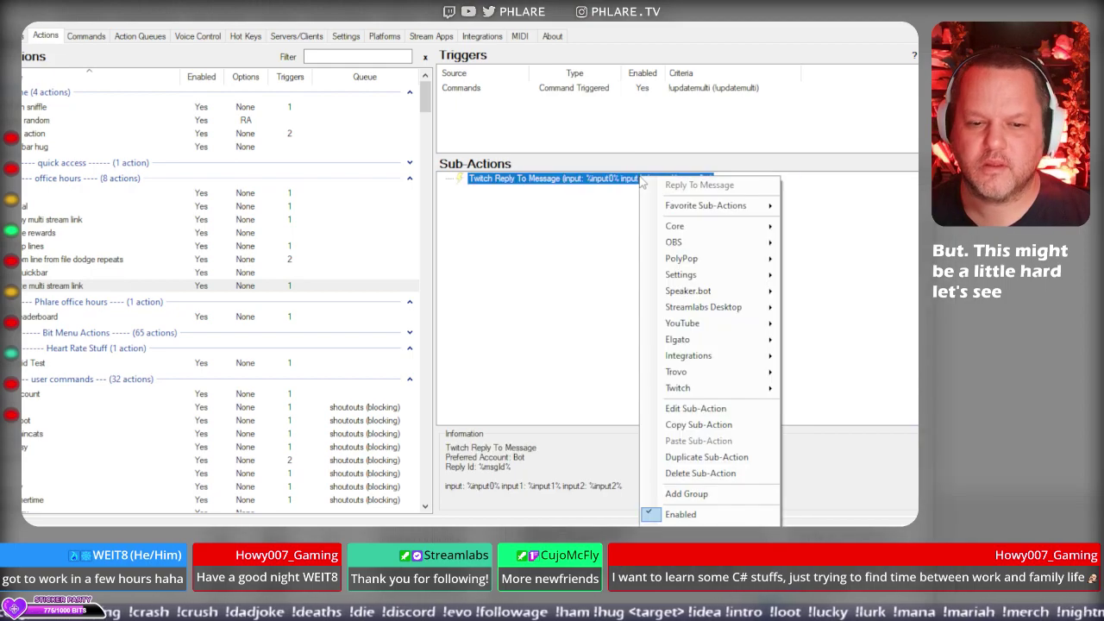
mouse_move(726, 390)
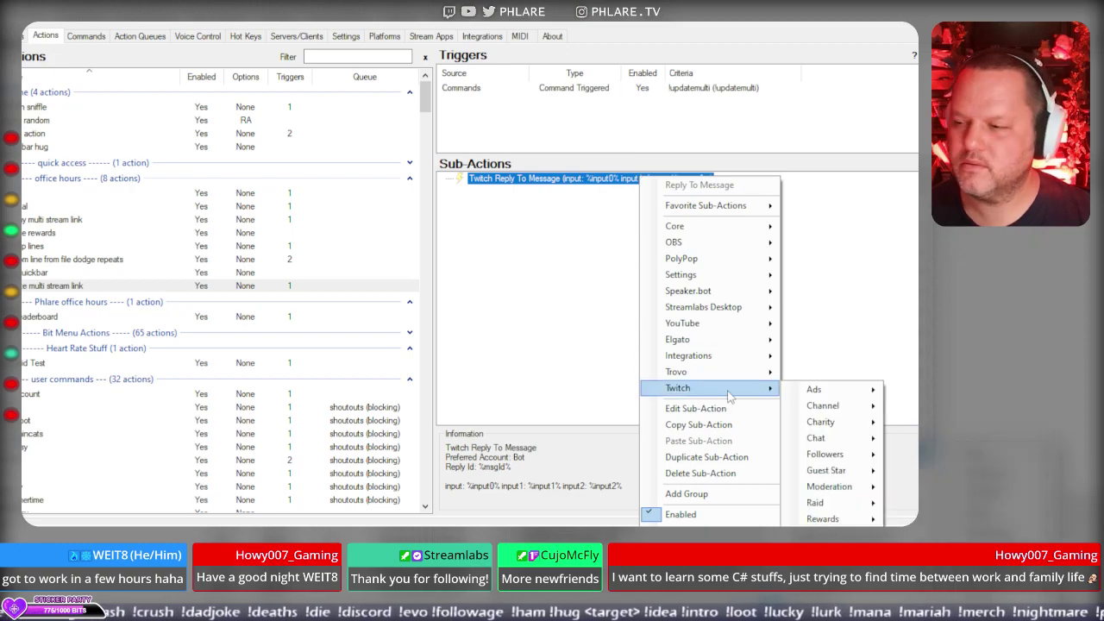
click(539, 240)
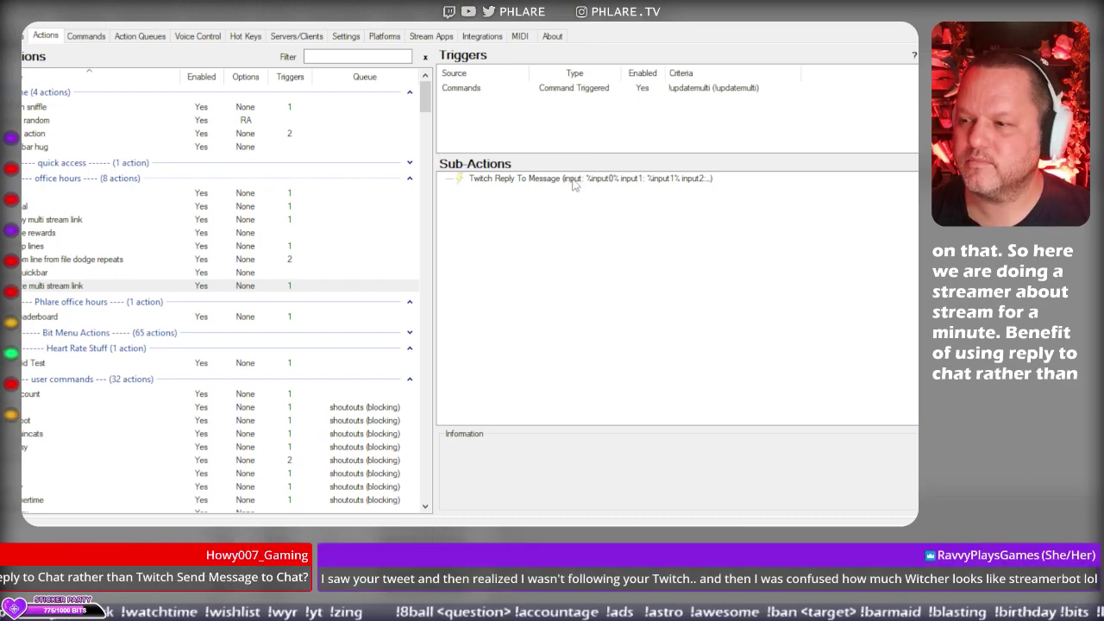
Review the message text and reply settings of the Twitch Reply To Message sub-action without changing them.
double_click(574, 180)
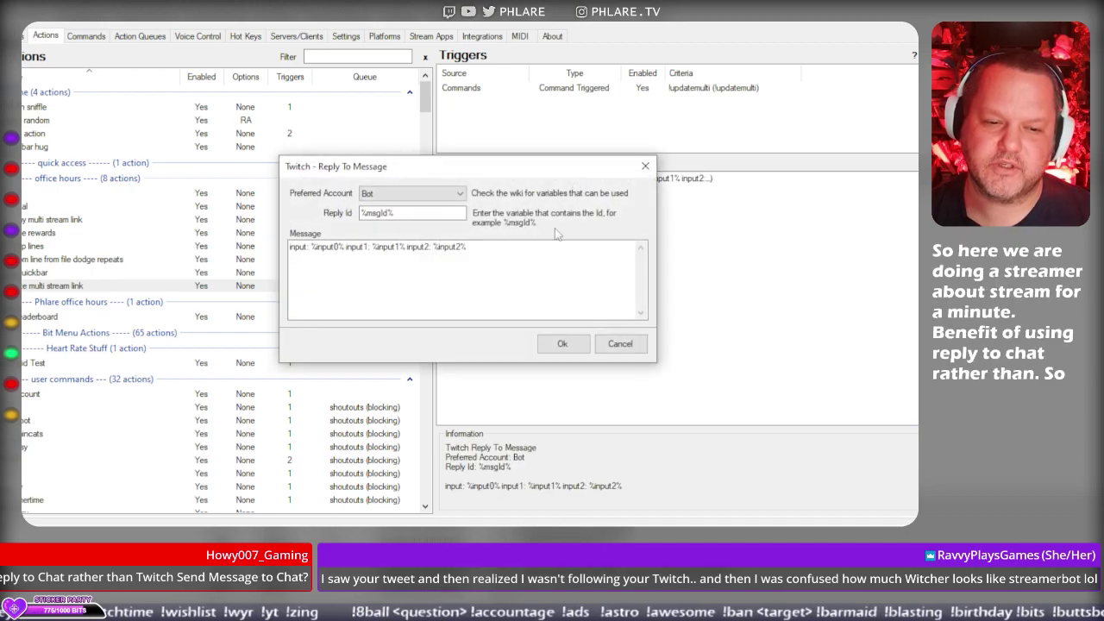
click(620, 343)
right_click(626, 196)
double_click(639, 179)
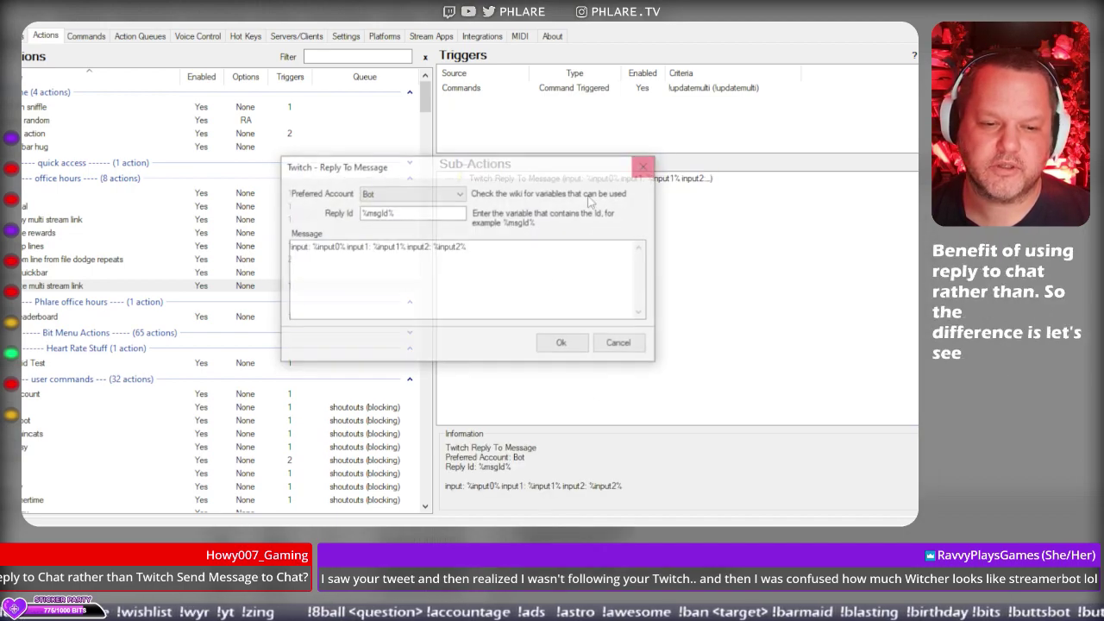
drag(490, 247, 290, 247)
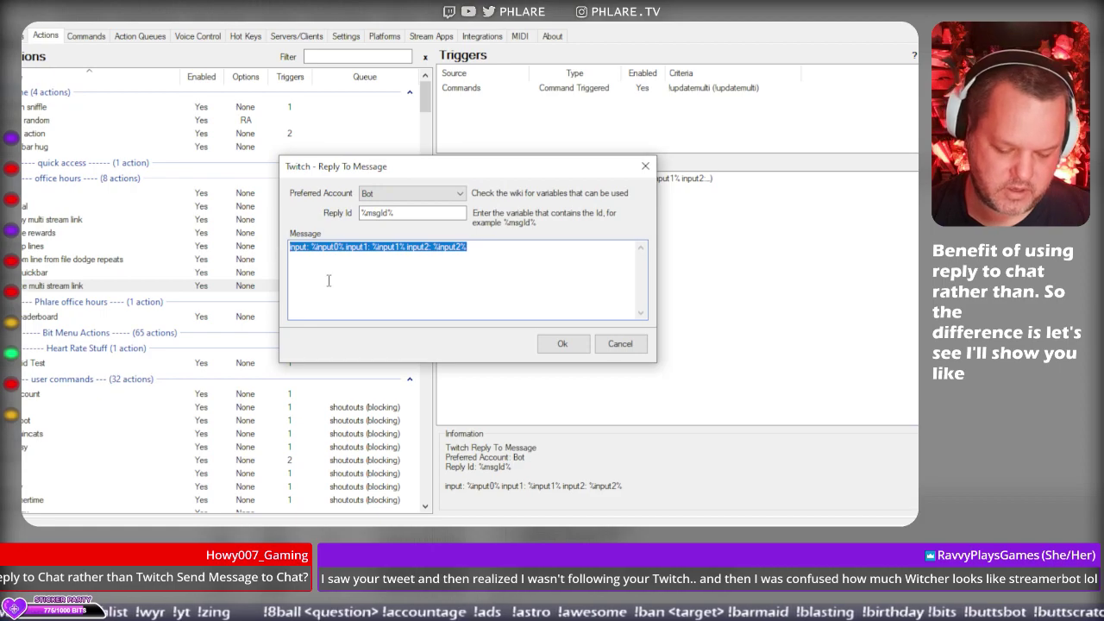
click(620, 343)
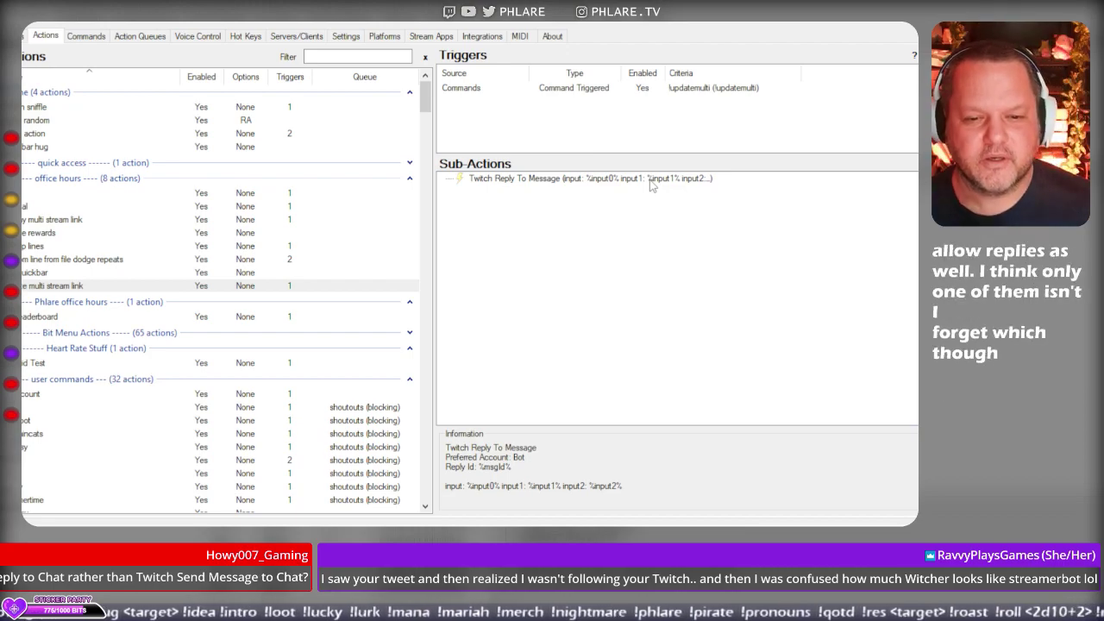
double_click(652, 179)
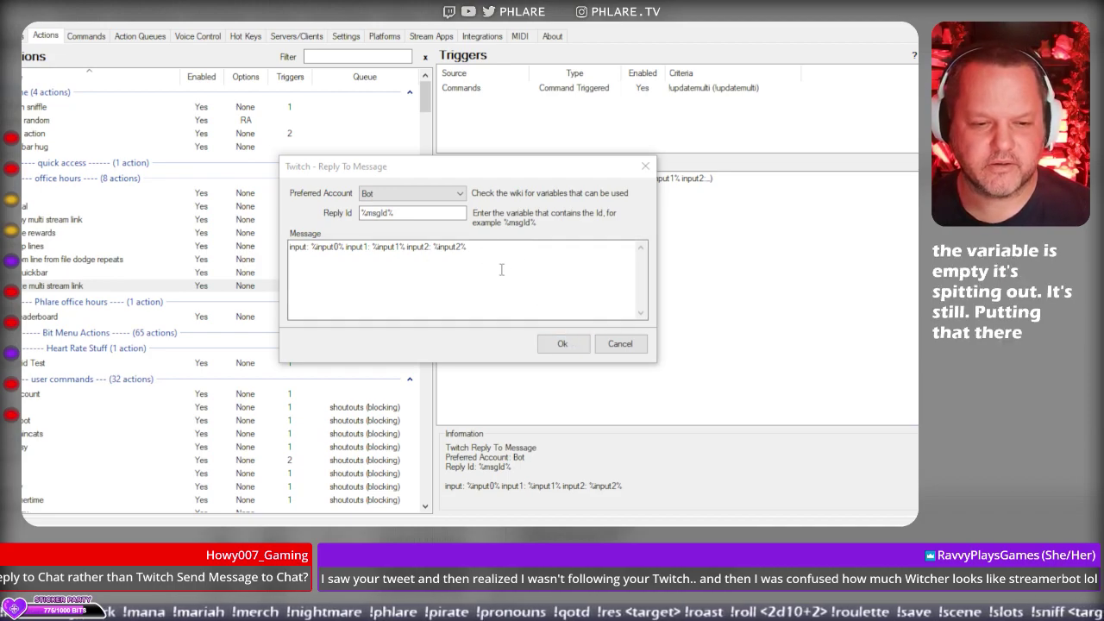
click(612, 343)
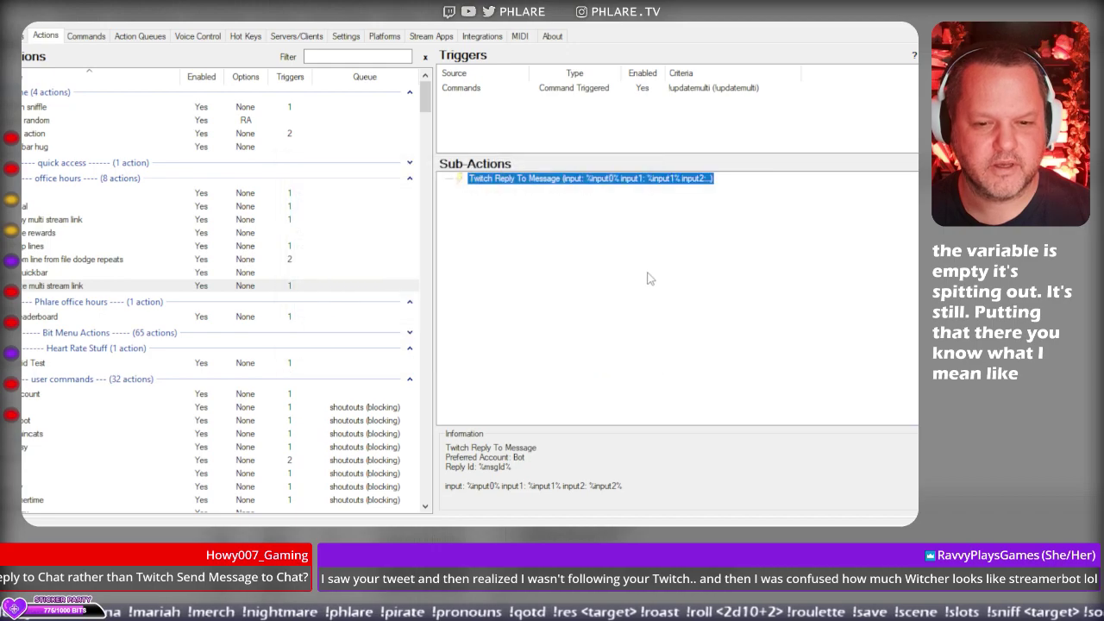
click(606, 197)
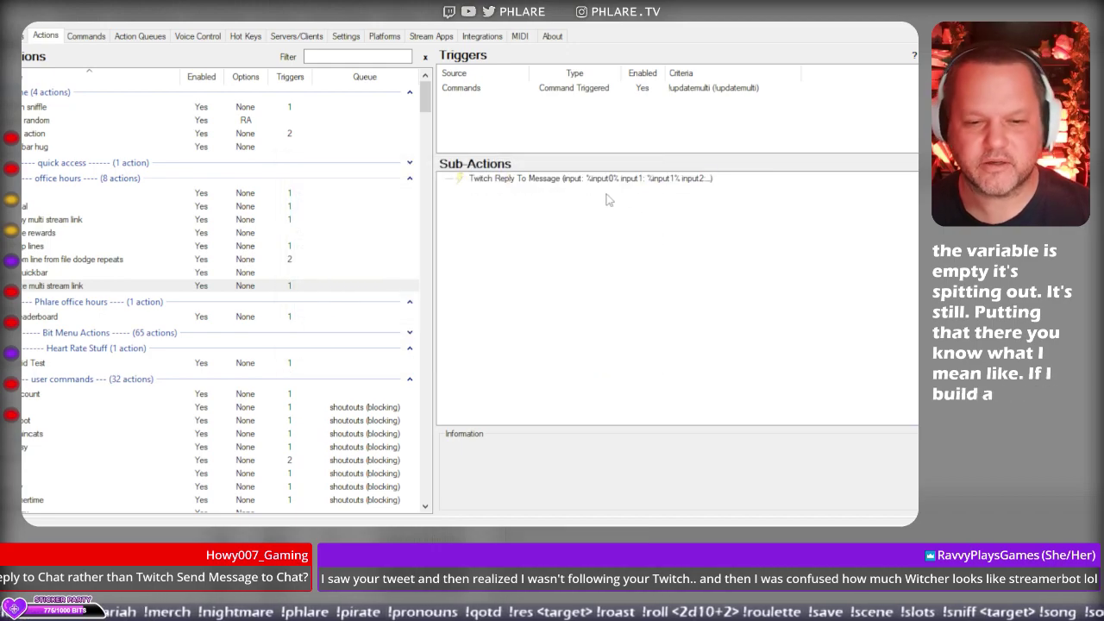
right_click(606, 195)
mouse_move(655, 226)
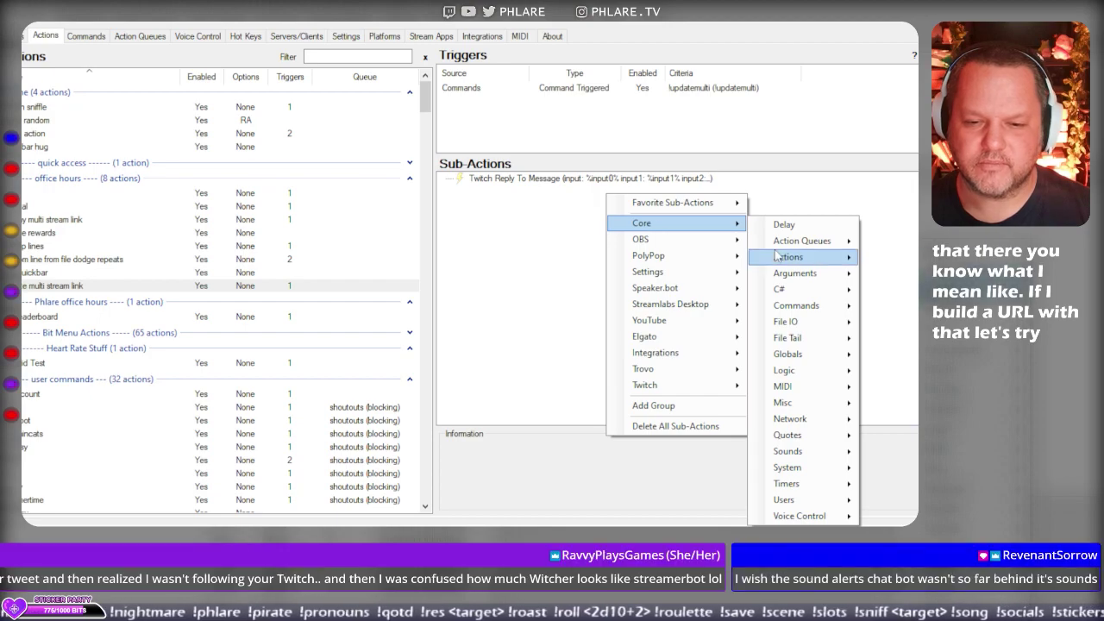
mouse_move(793, 264)
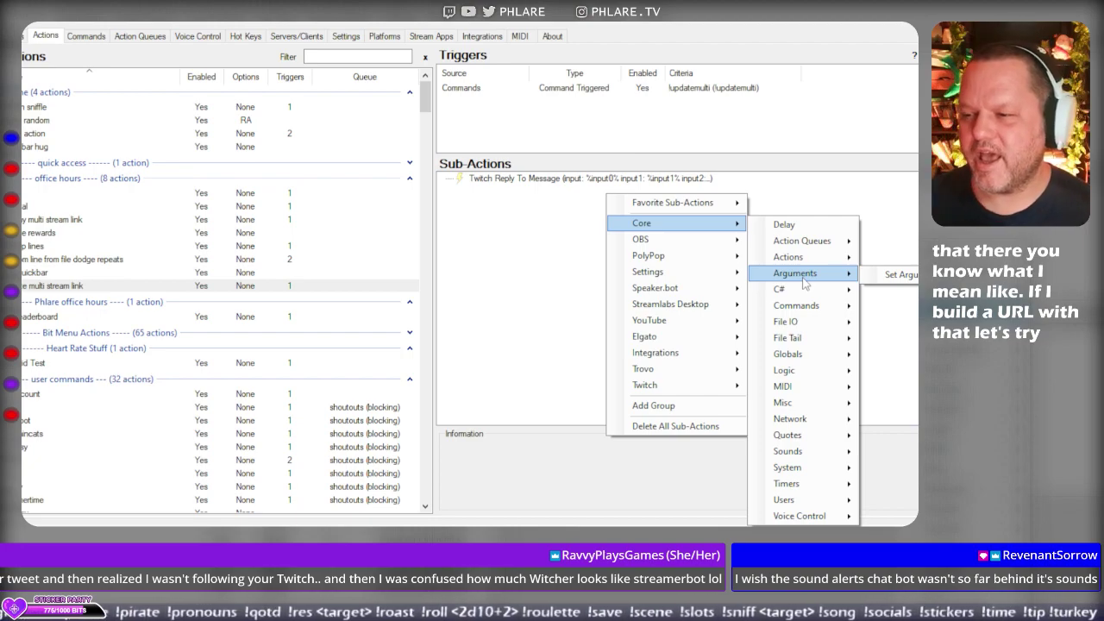
click(881, 274)
drag(522, 192, 601, 267)
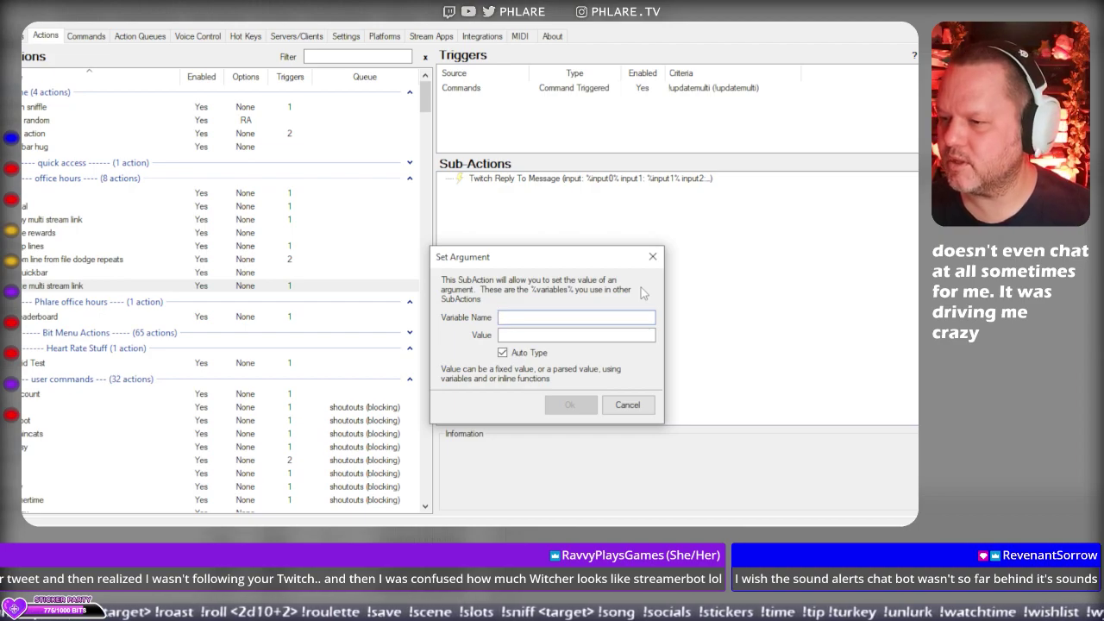
text(https)
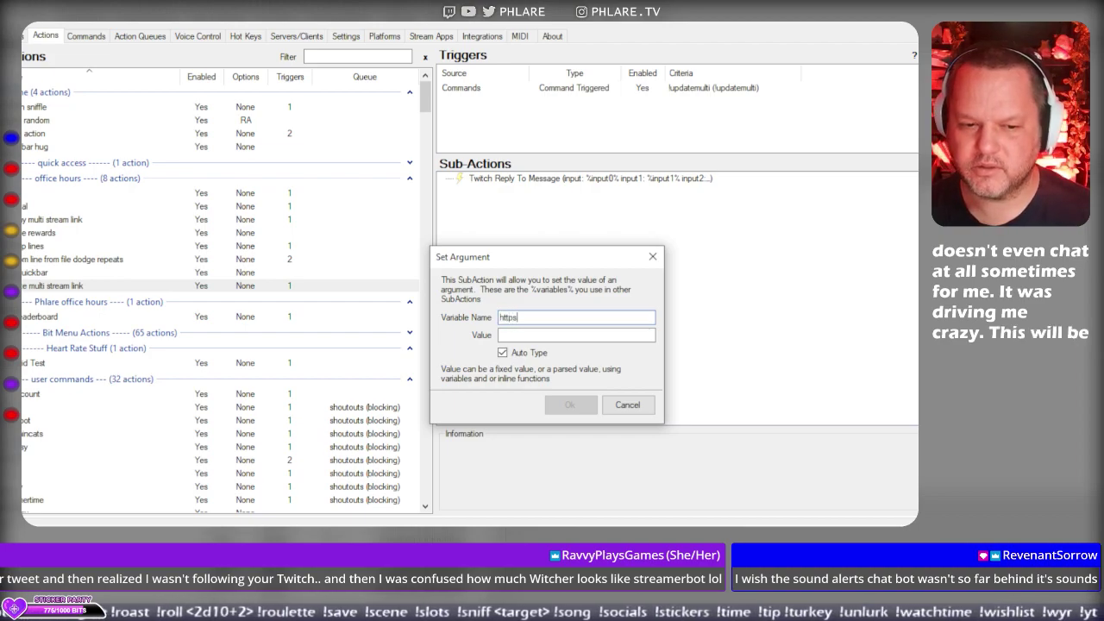
text(://)
key(ctrl+a)
key(BackSpace)
text(multiLink)
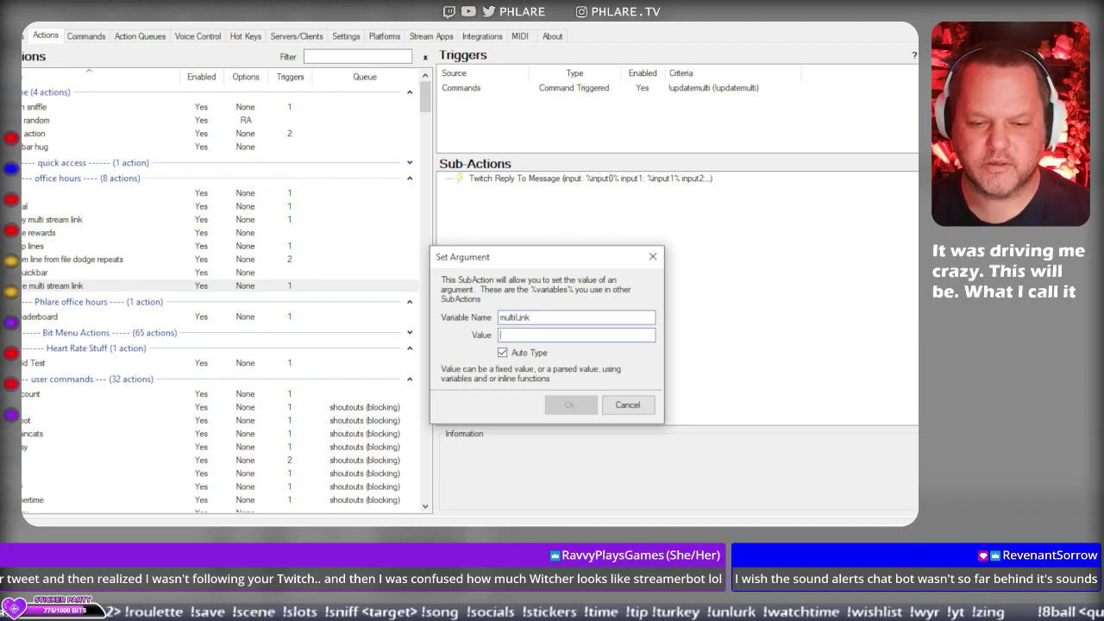
key(Tab)
text(https://mu)
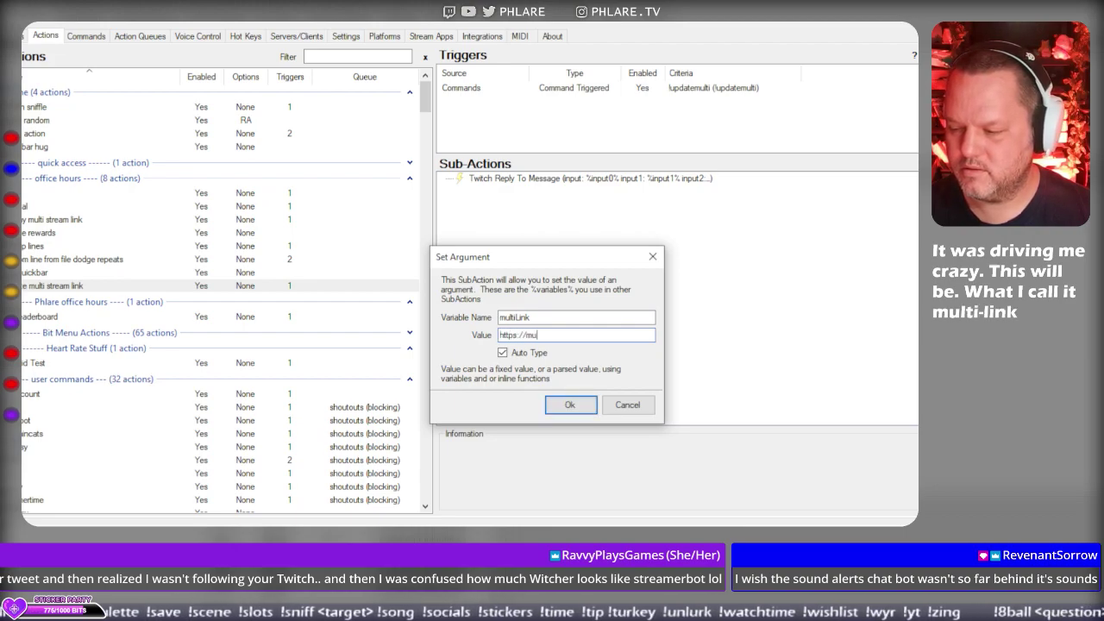
text(ltistre.am/)
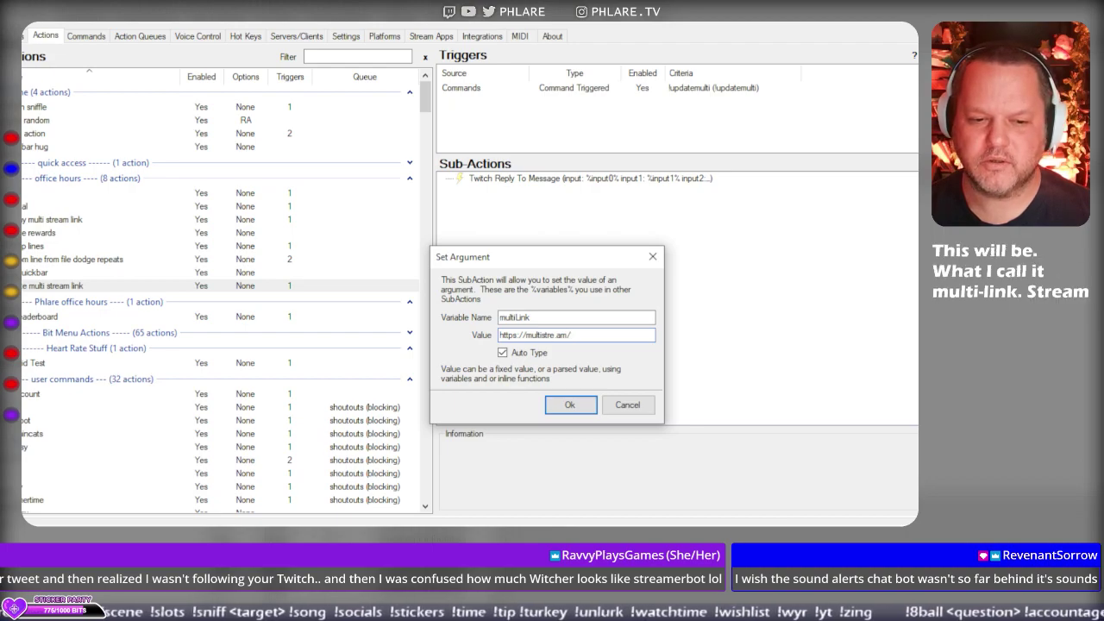
key(ctrl+a)
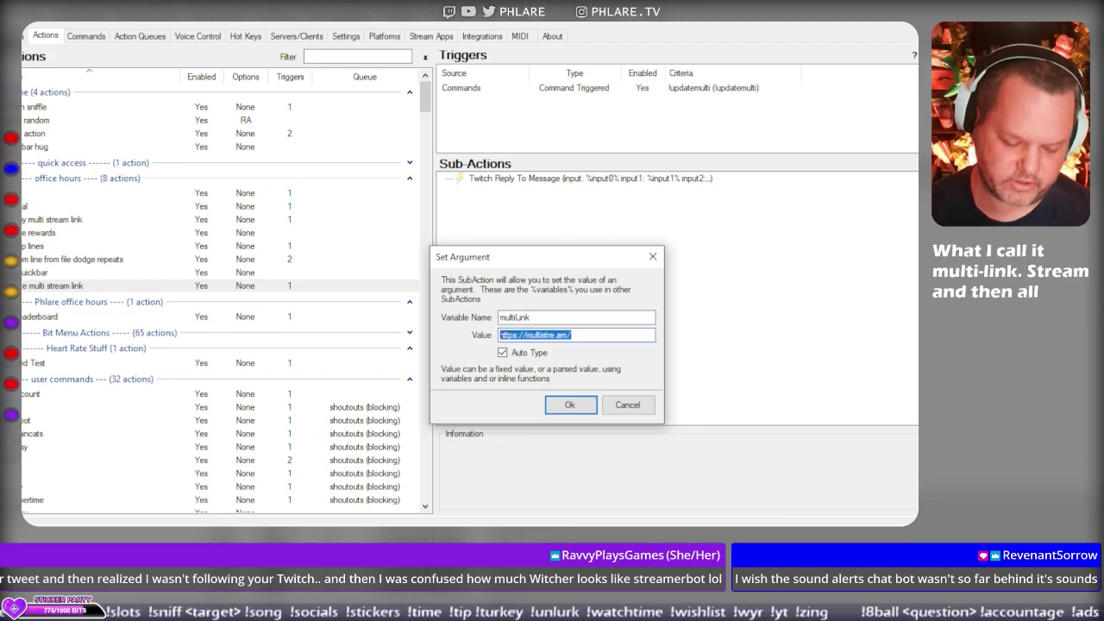
click(627, 405)
Add a Twitch broadcaster information sub-action and place it above the Reply To Message sub-action.
right_click(614, 223)
mouse_move(724, 417)
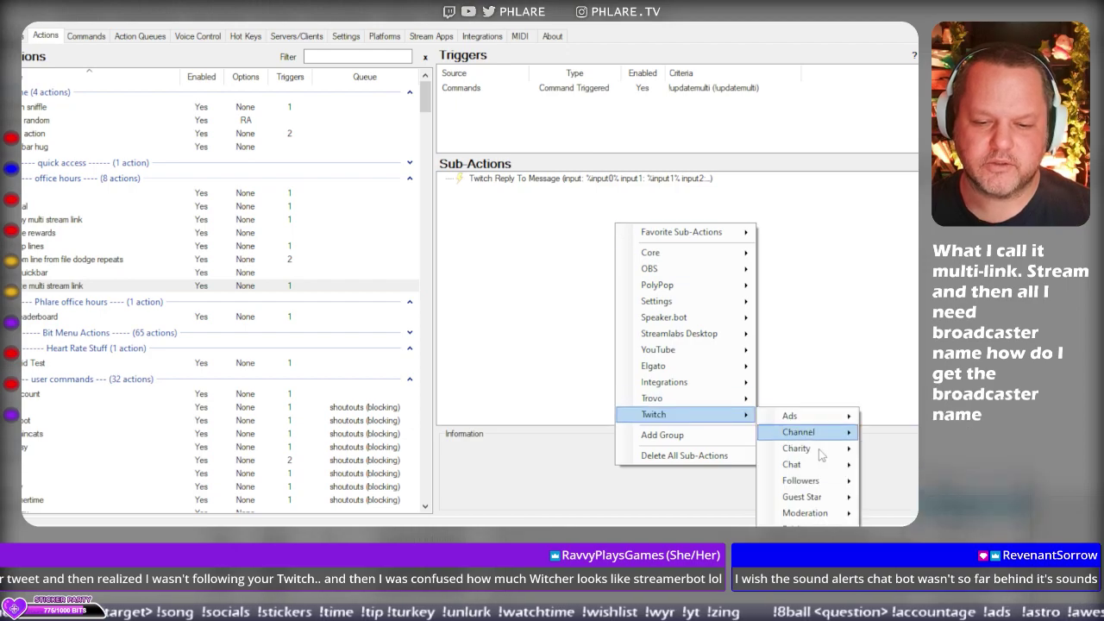
click(814, 244)
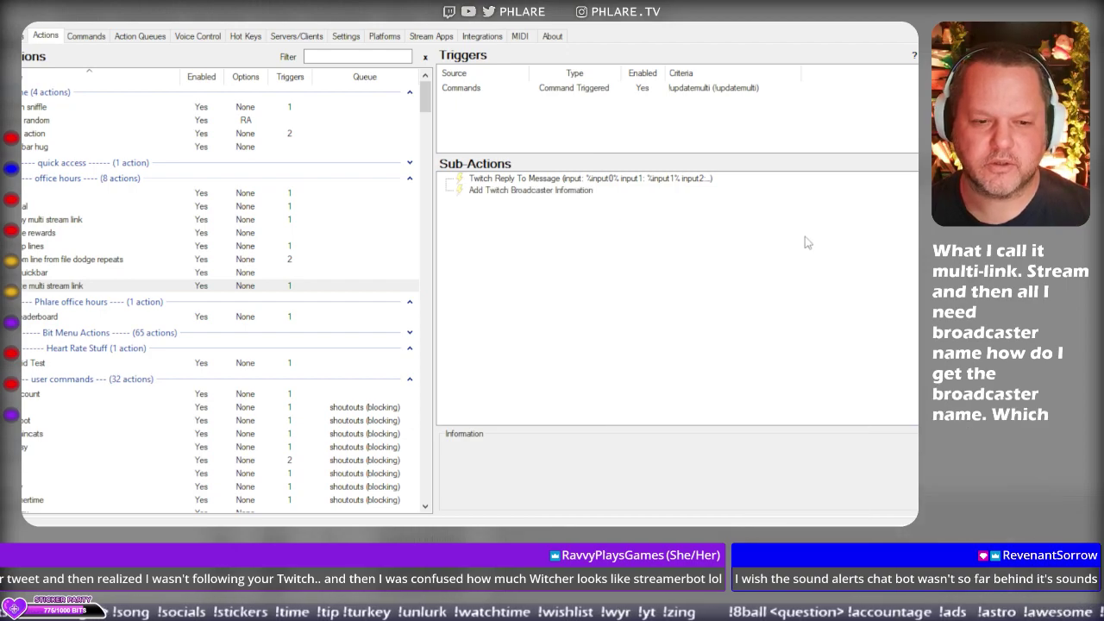
drag(526, 190, 582, 181)
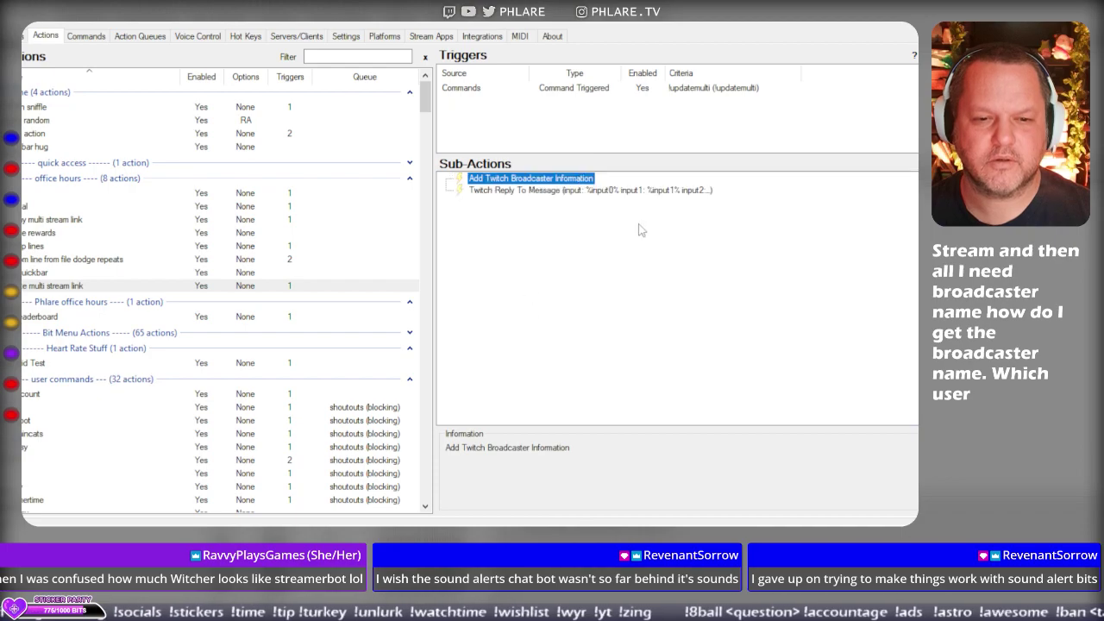
Inspect the when-queued variables of the latest update multi stream link run in the action history.
right_click(621, 87)
key(Escape)
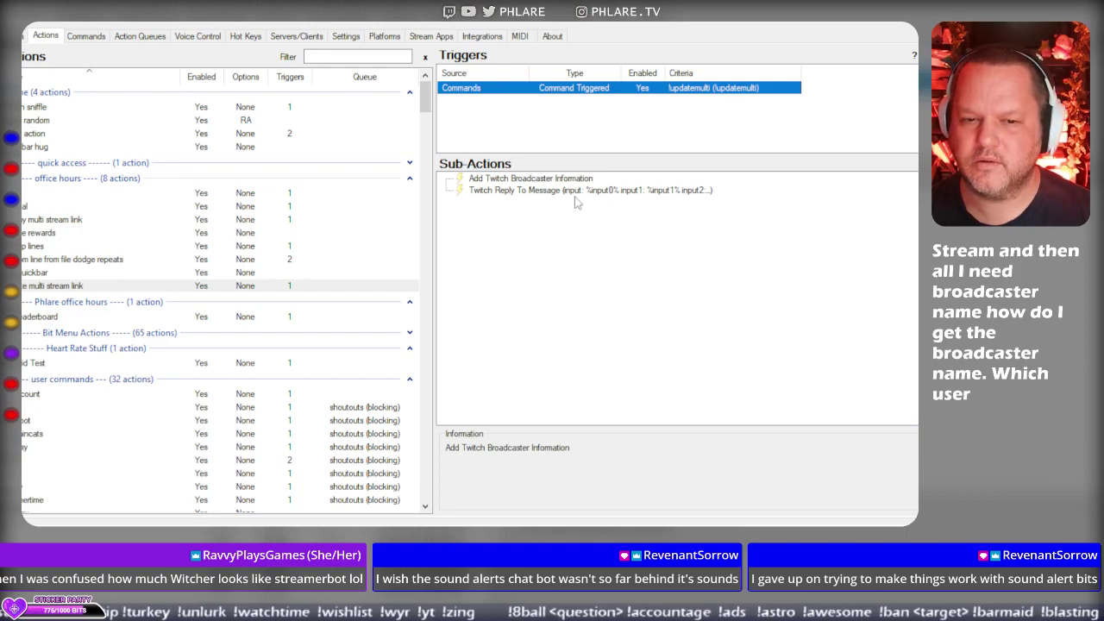
key(alt+Tab)
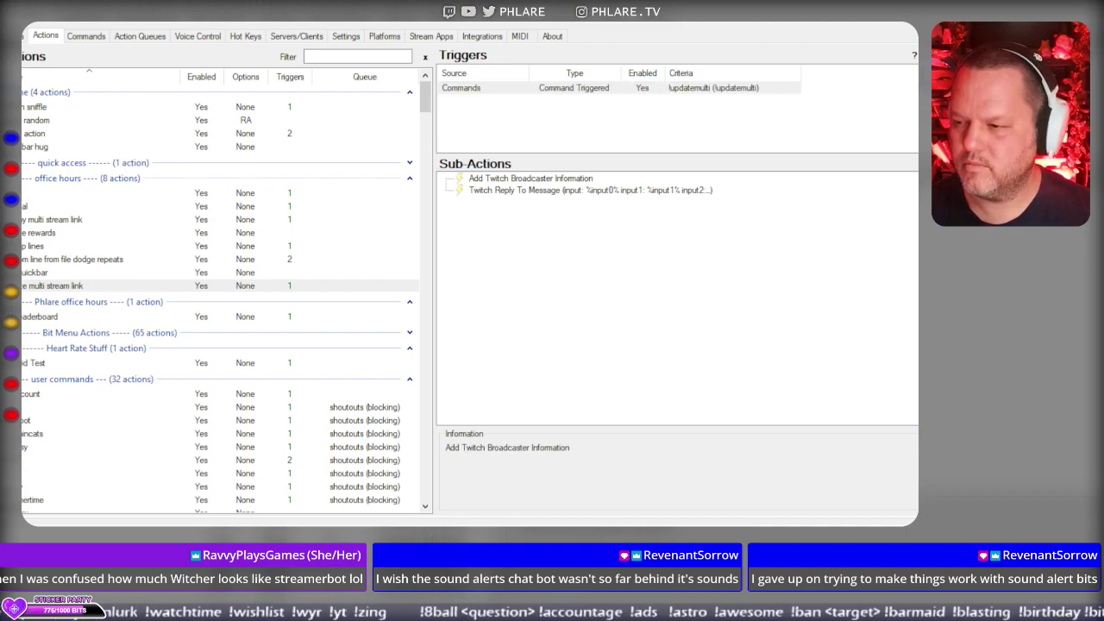
click(153, 38)
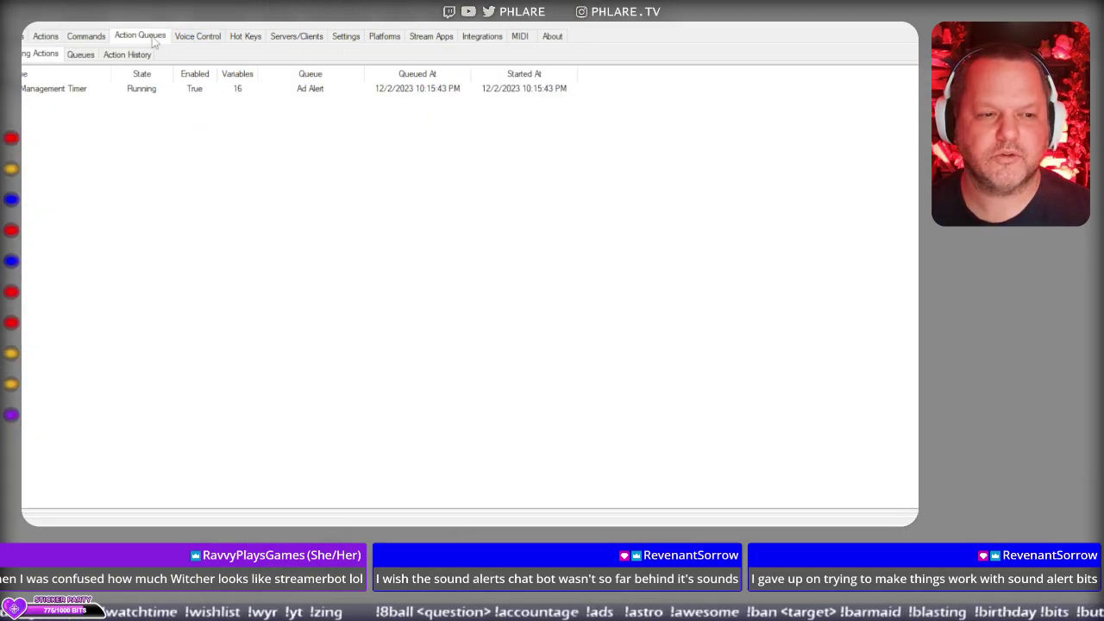
click(52, 39)
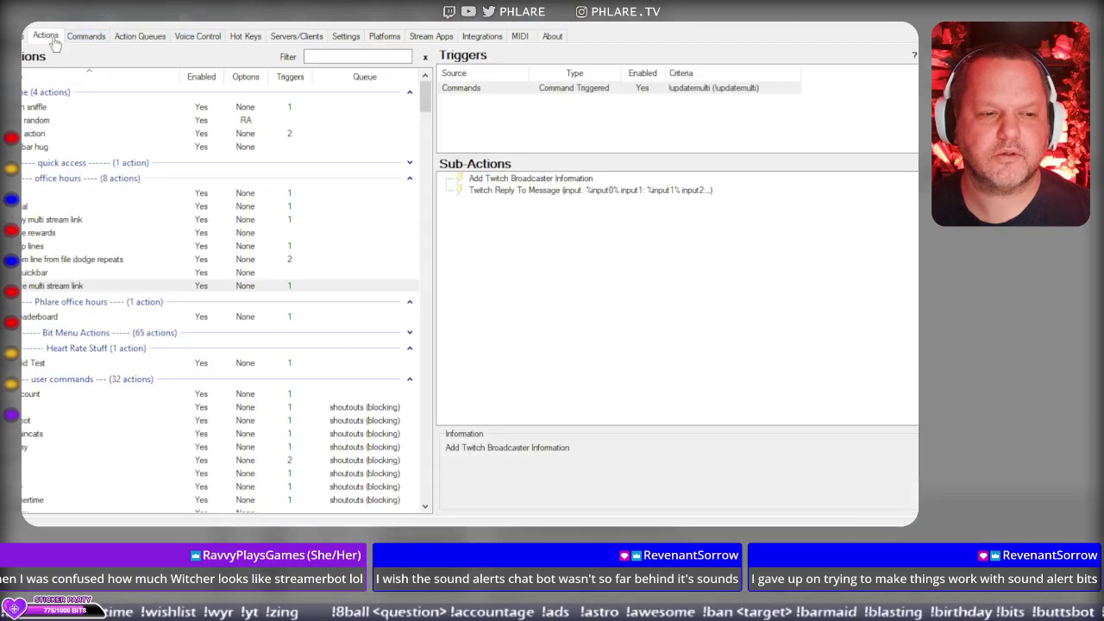
click(120, 40)
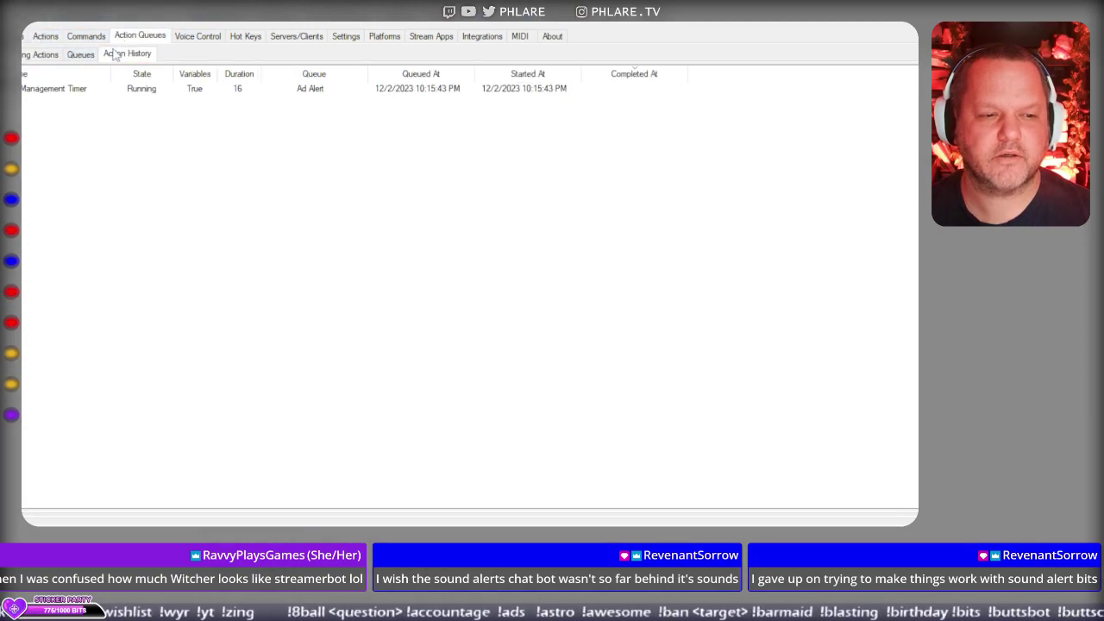
click(115, 55)
right_click(79, 113)
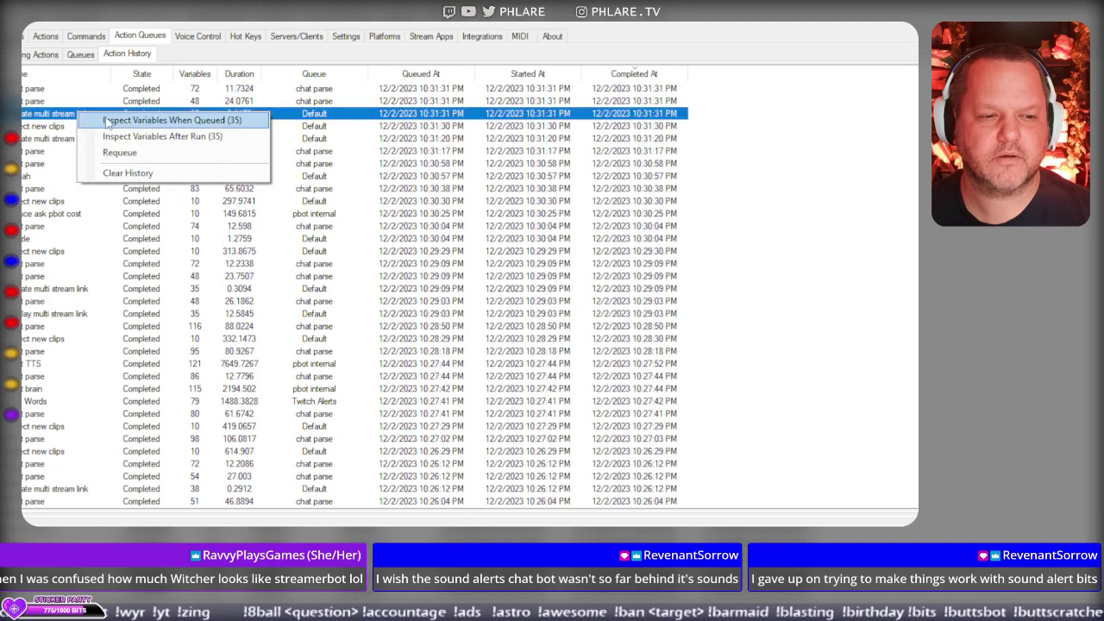
click(191, 120)
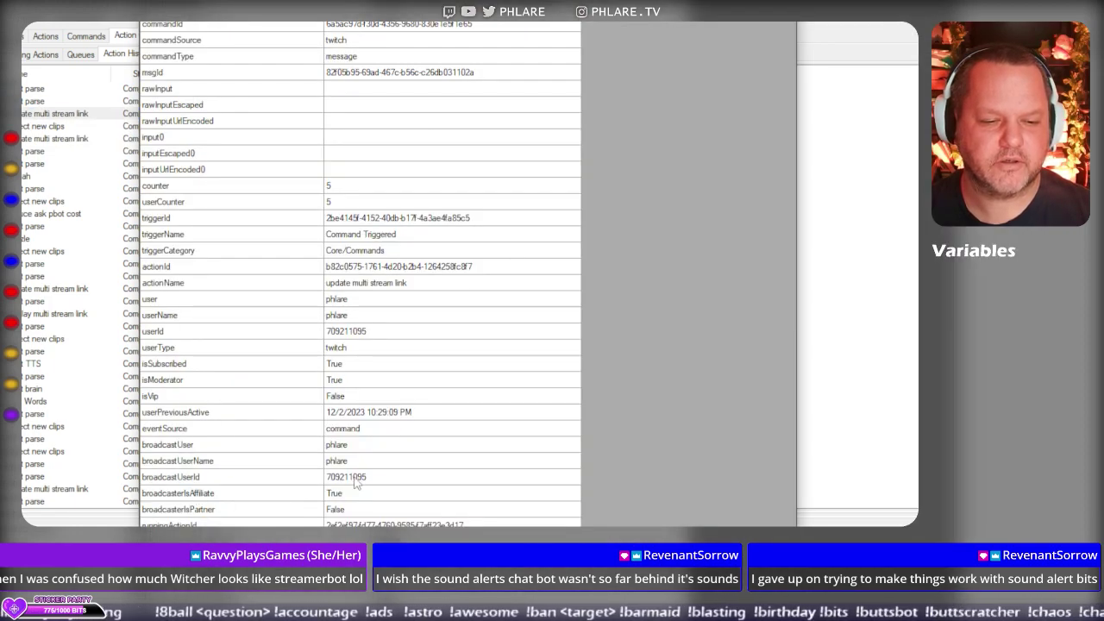
Copy the broadcastUser variable name from the variable list, and return to the update multi stream link action.
click(179, 446)
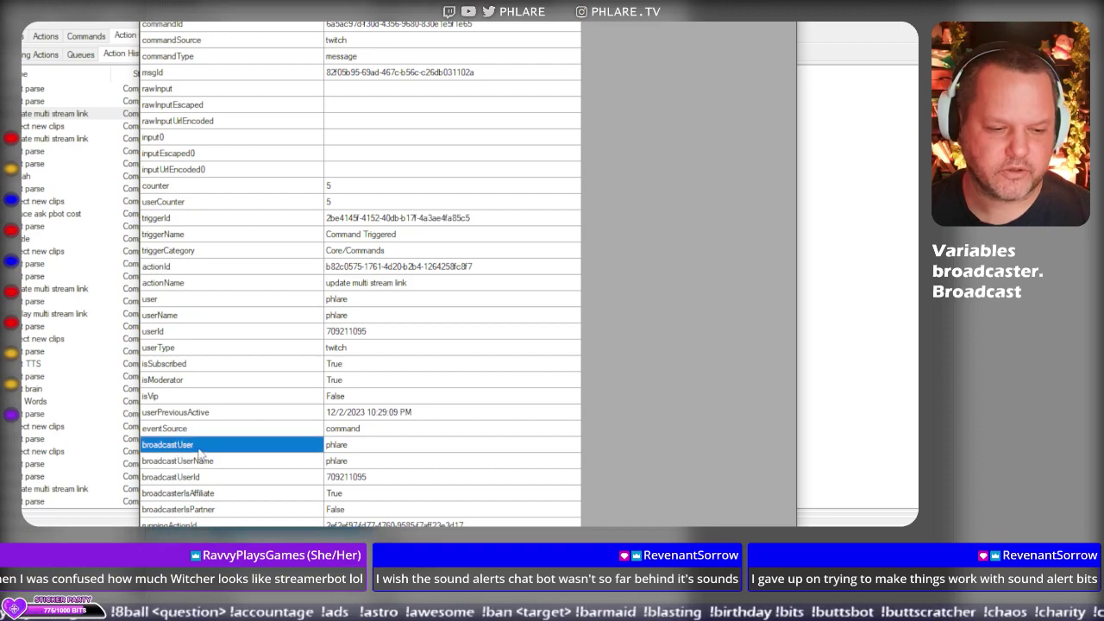
right_click(176, 442)
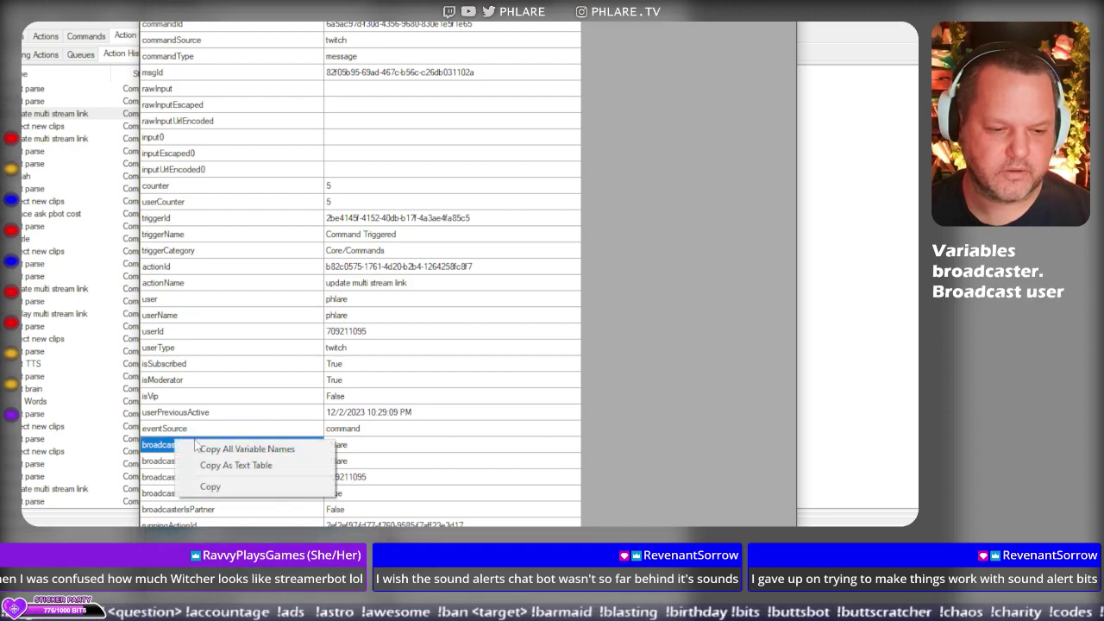
click(207, 487)
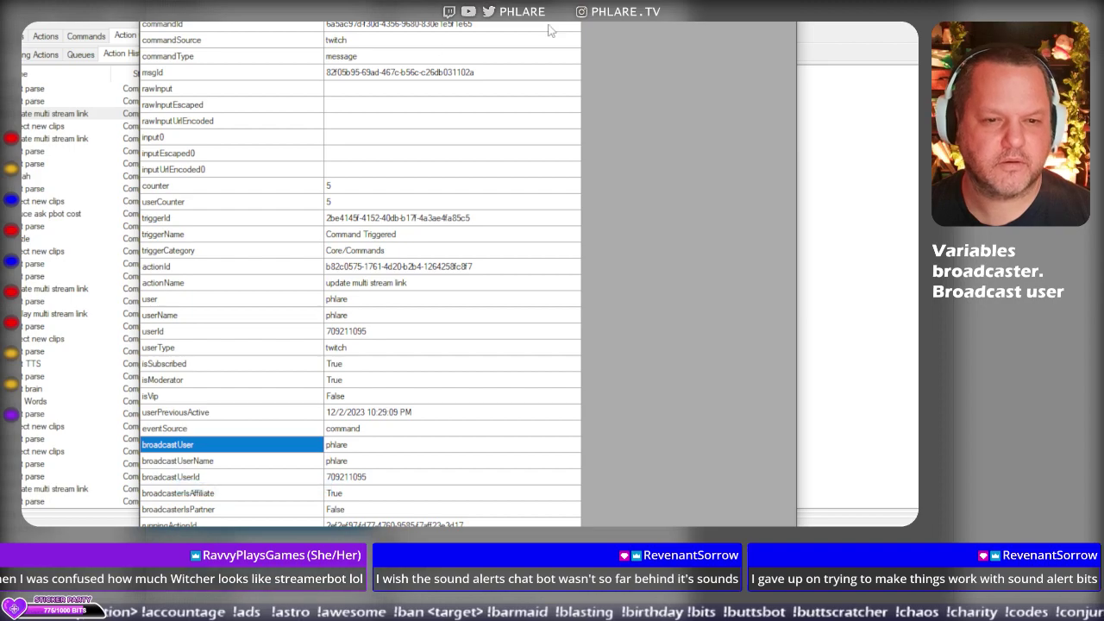
key(Escape)
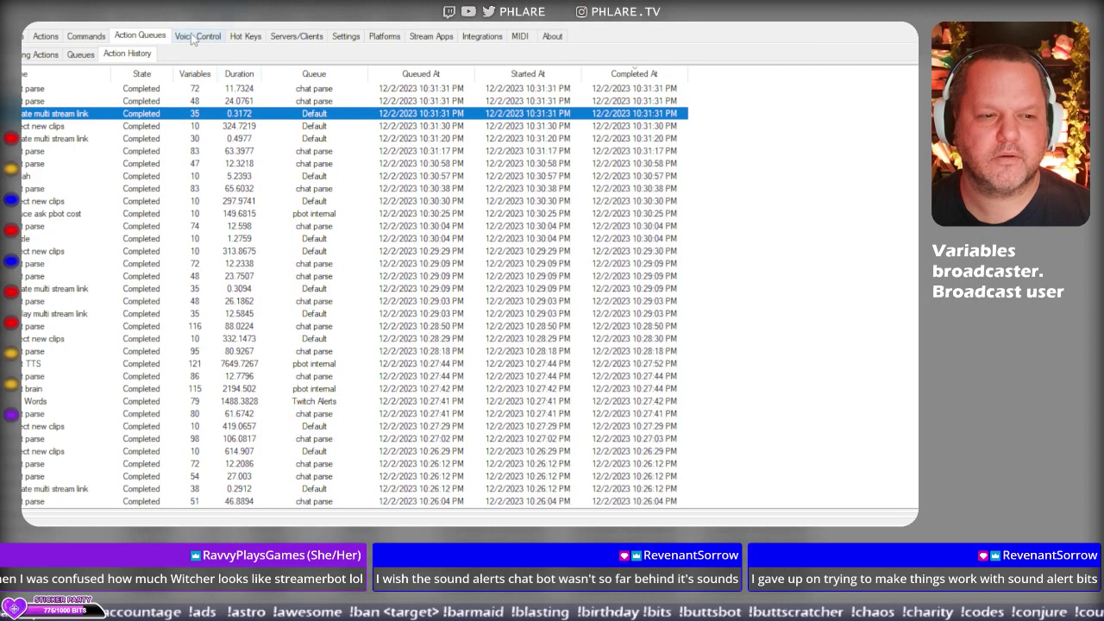
click(48, 38)
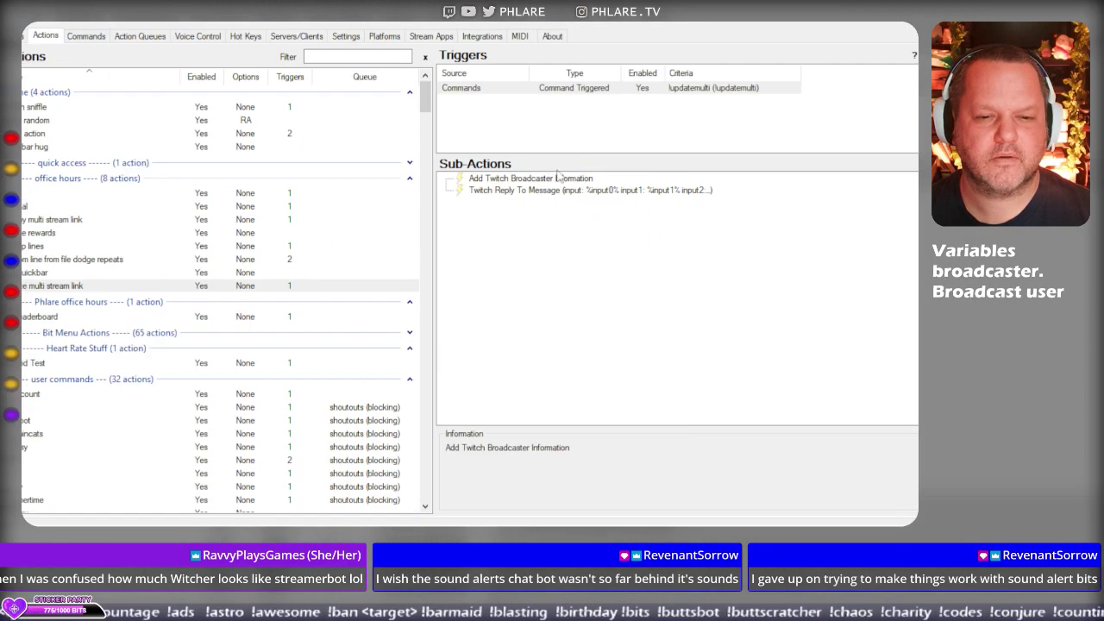
Add a Set Argument sub-action to the update multi stream link action with the variable name multiLink.
right_click(581, 210)
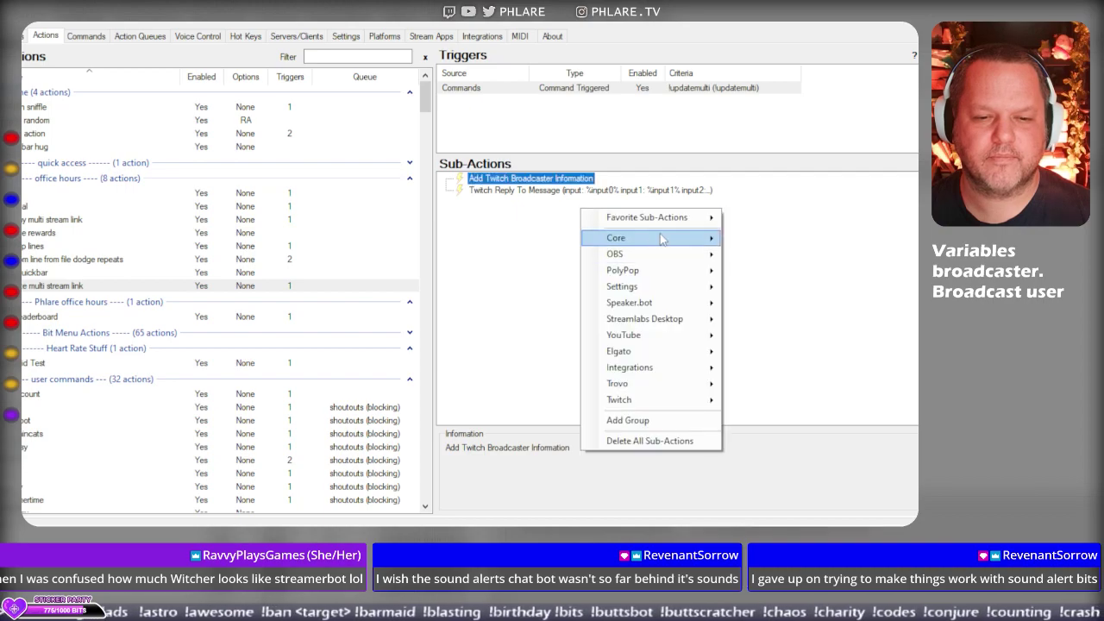
mouse_move(629, 239)
mouse_move(818, 296)
click(872, 290)
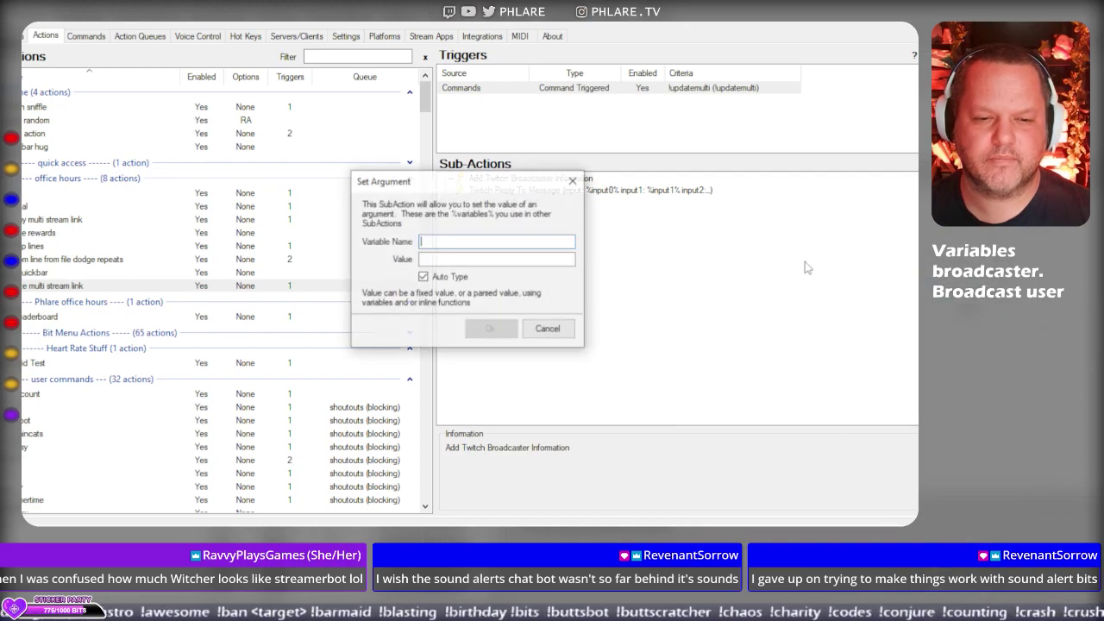
text(multiLoim)
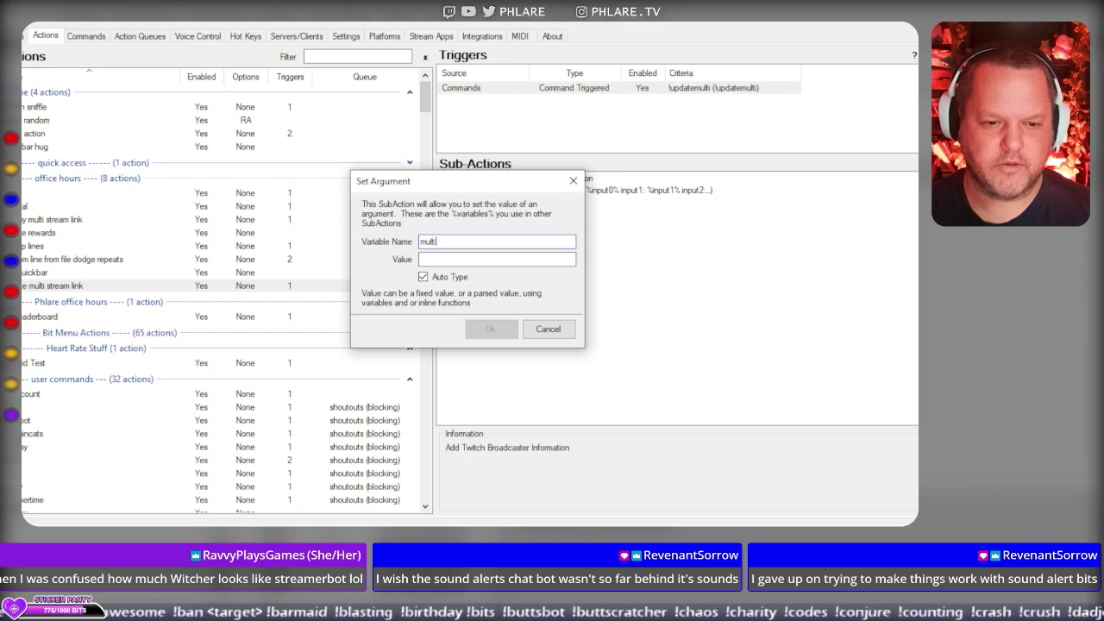
key(BackSpace)
key(BackSpace)
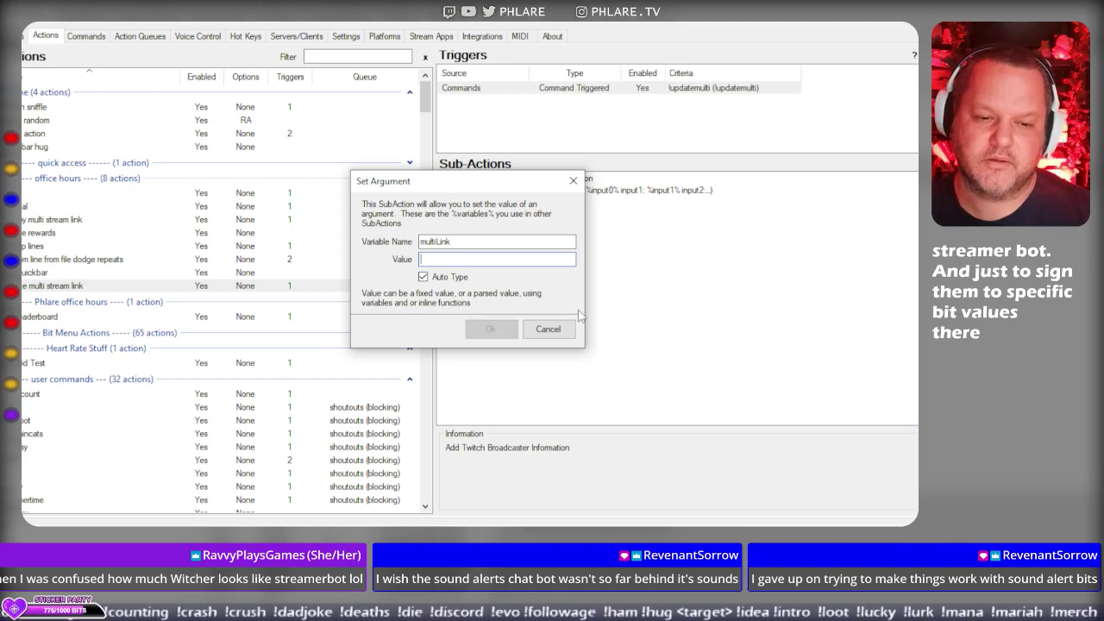
text(https:)
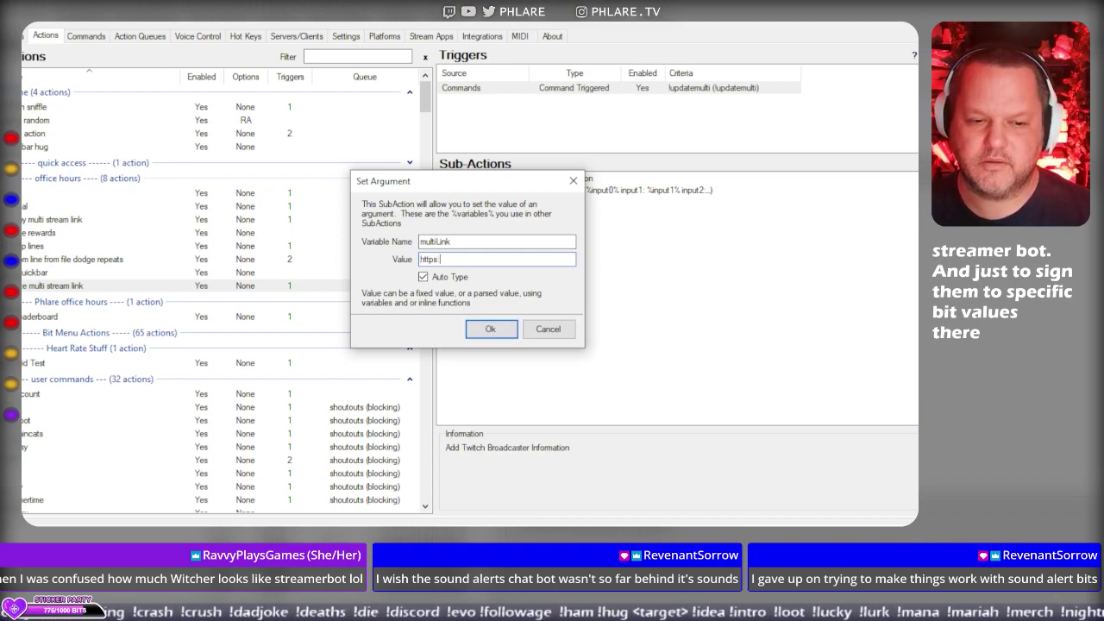
text(//)
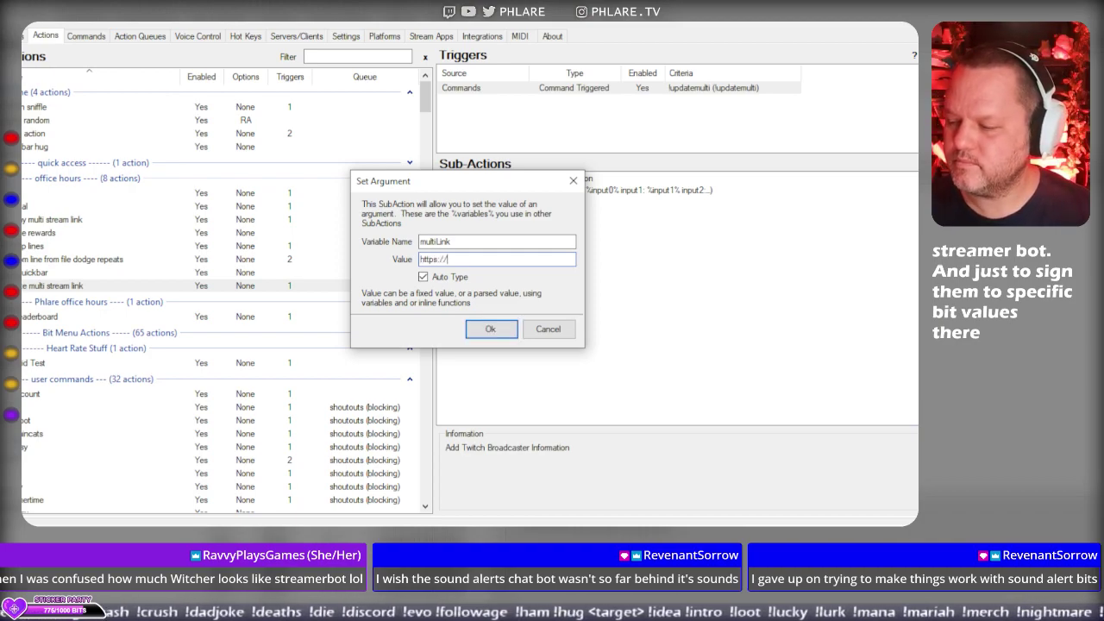
text(multistre.a)
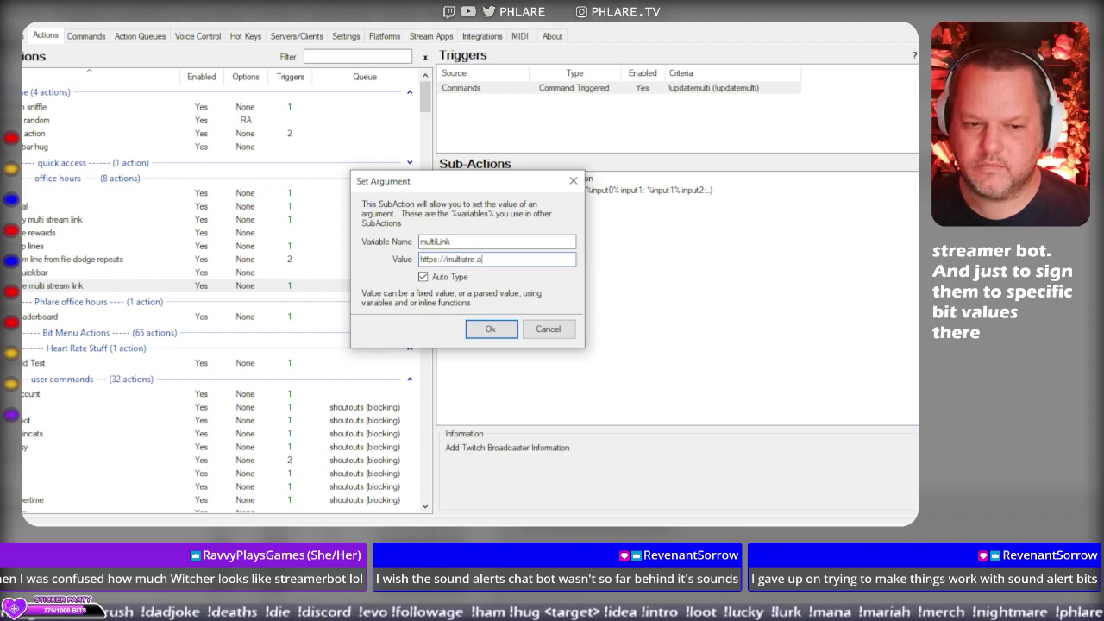
text(m/broadcastUser)
key(Tab)
key(shift+Tab)
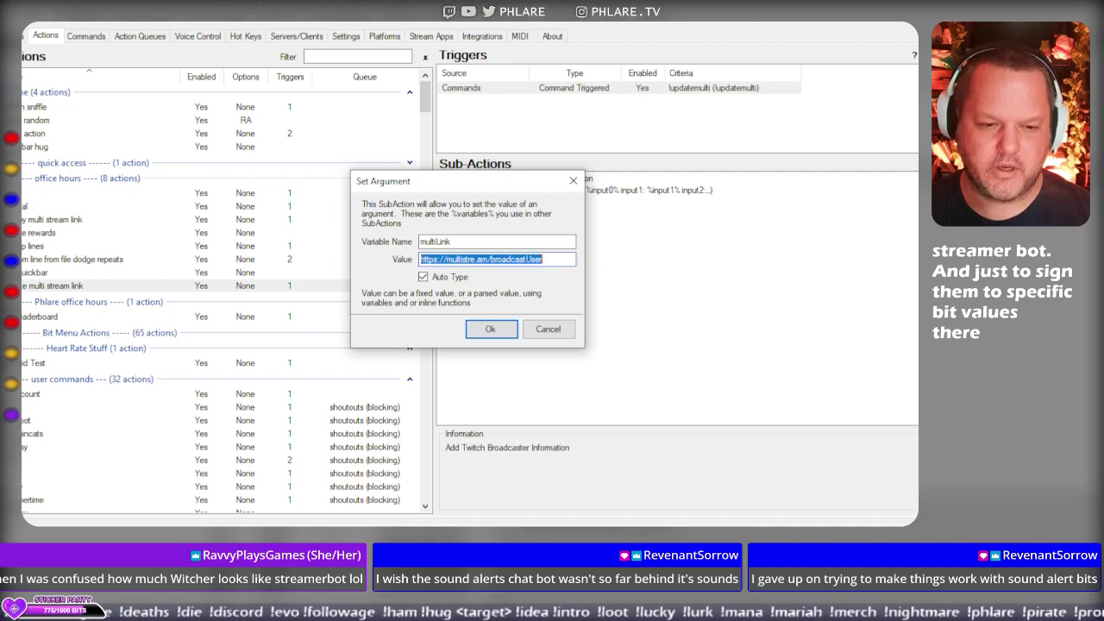
key(End)
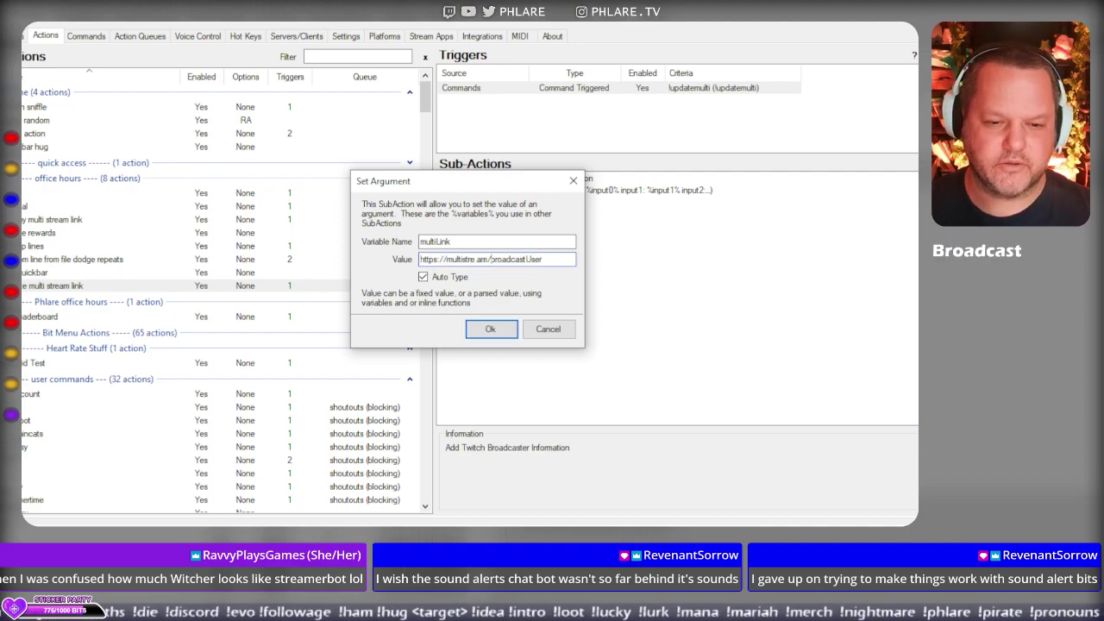
click(492, 259)
text(%broadcastUser)
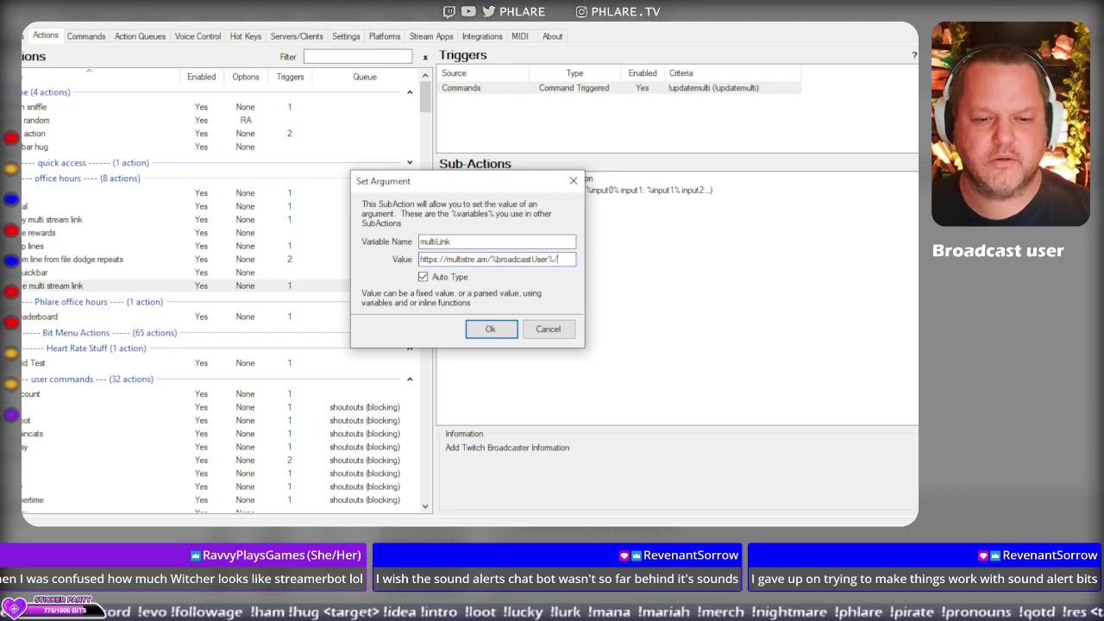
Append /%input0%/%input1%/%input2% to the link value and save the Set Argument sub-action.
text(%/%input)
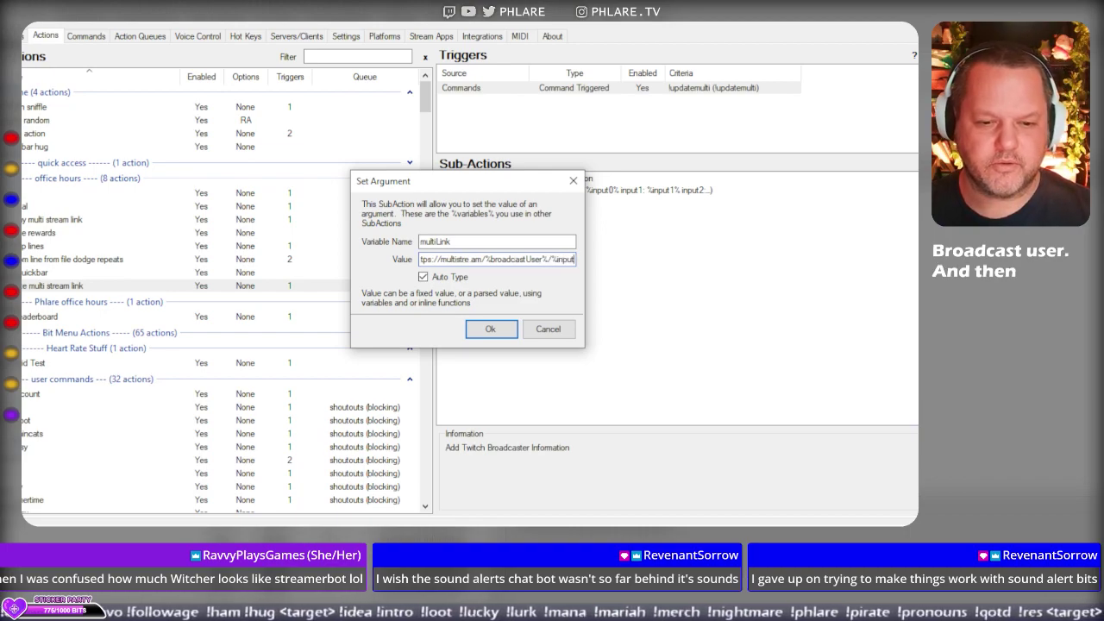
text(0)
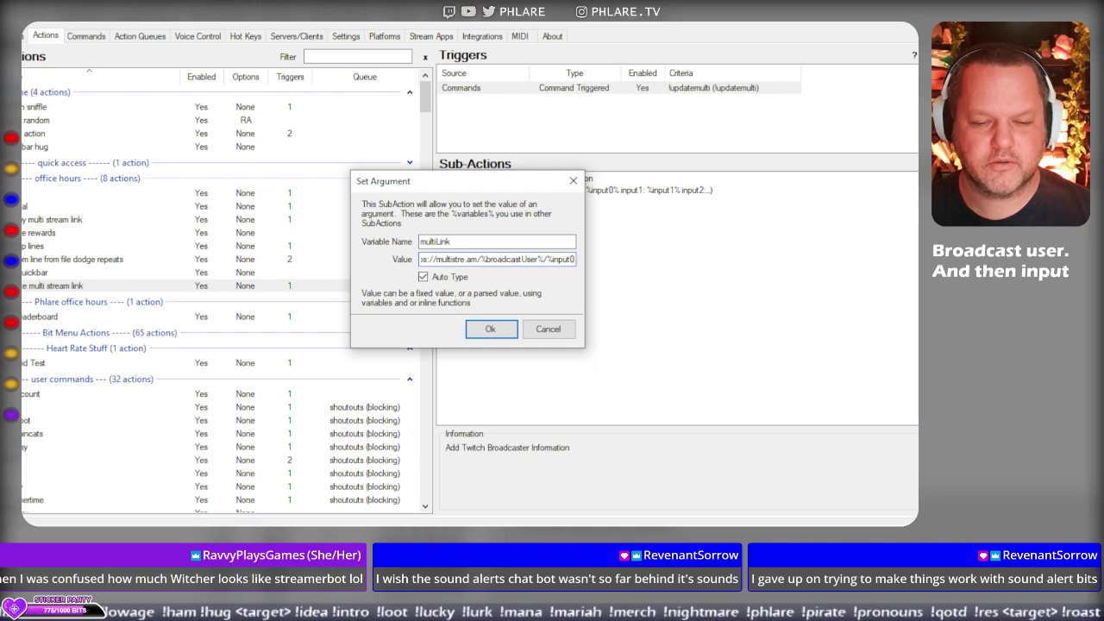
text(%)
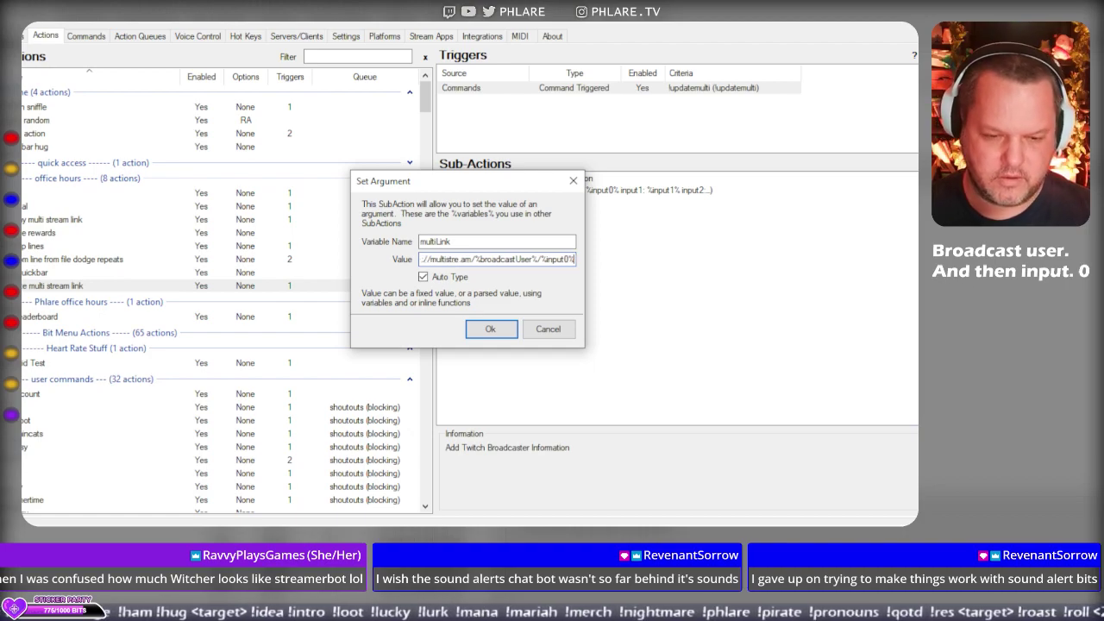
text(/%)
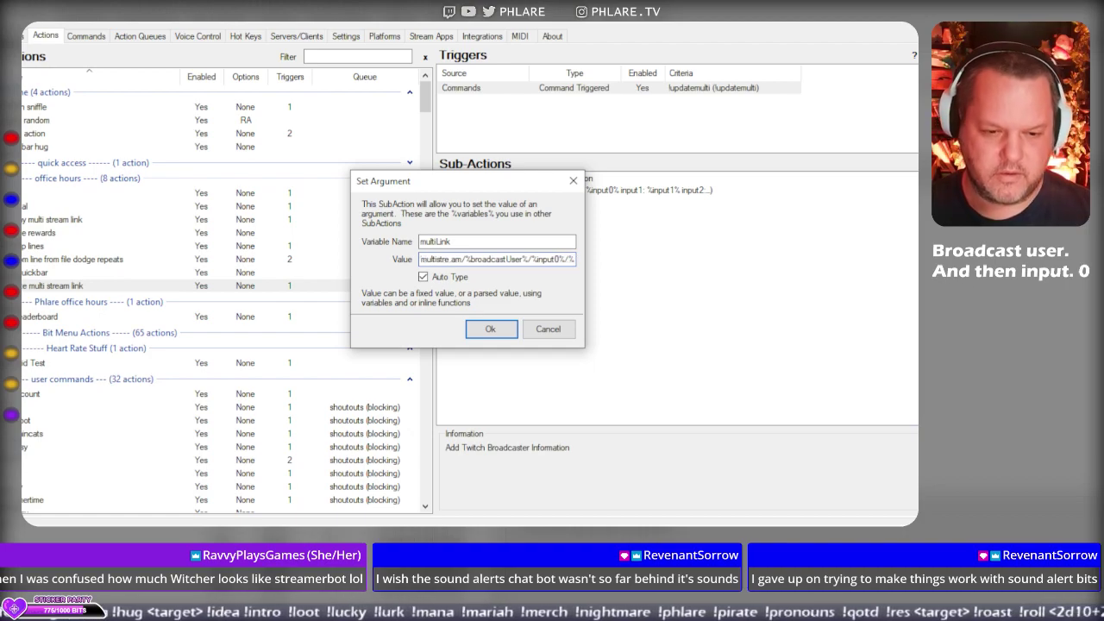
text(input)
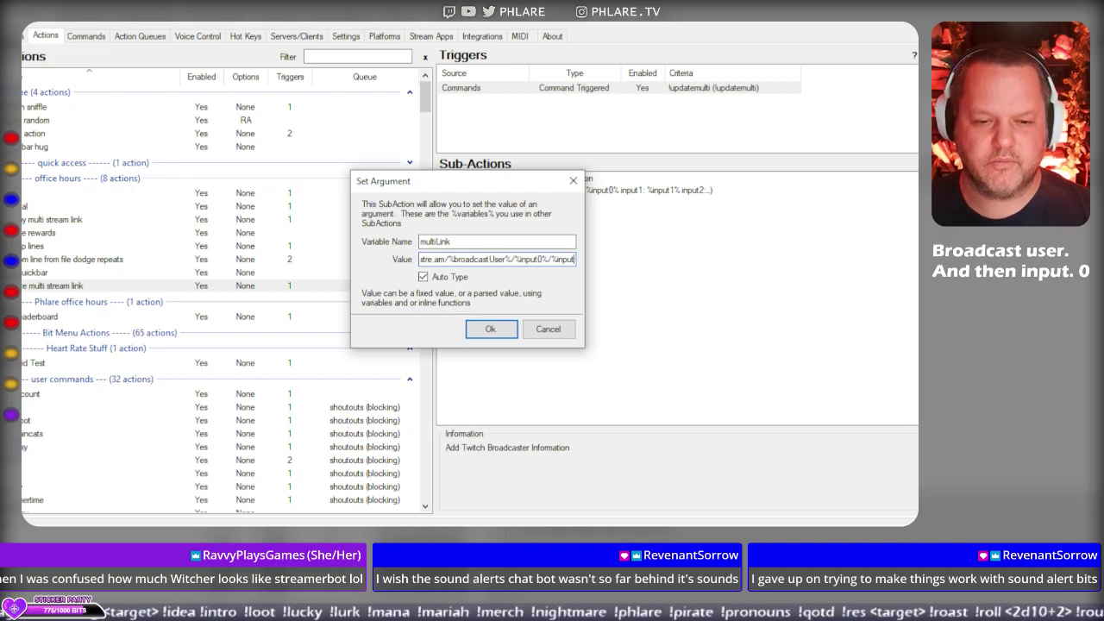
text(1%/)
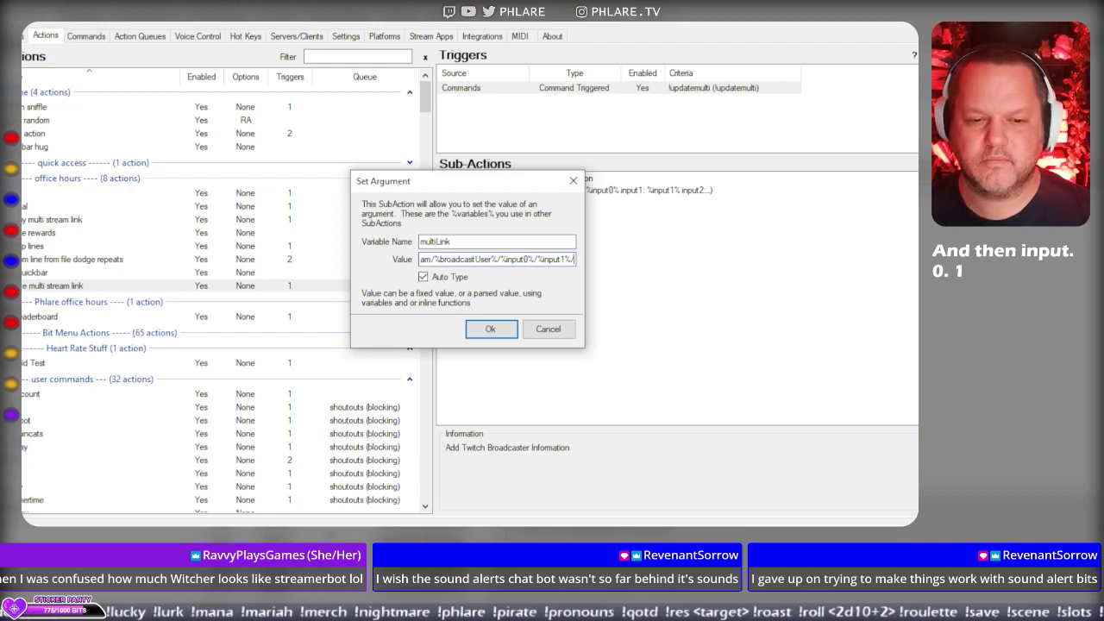
text(%)
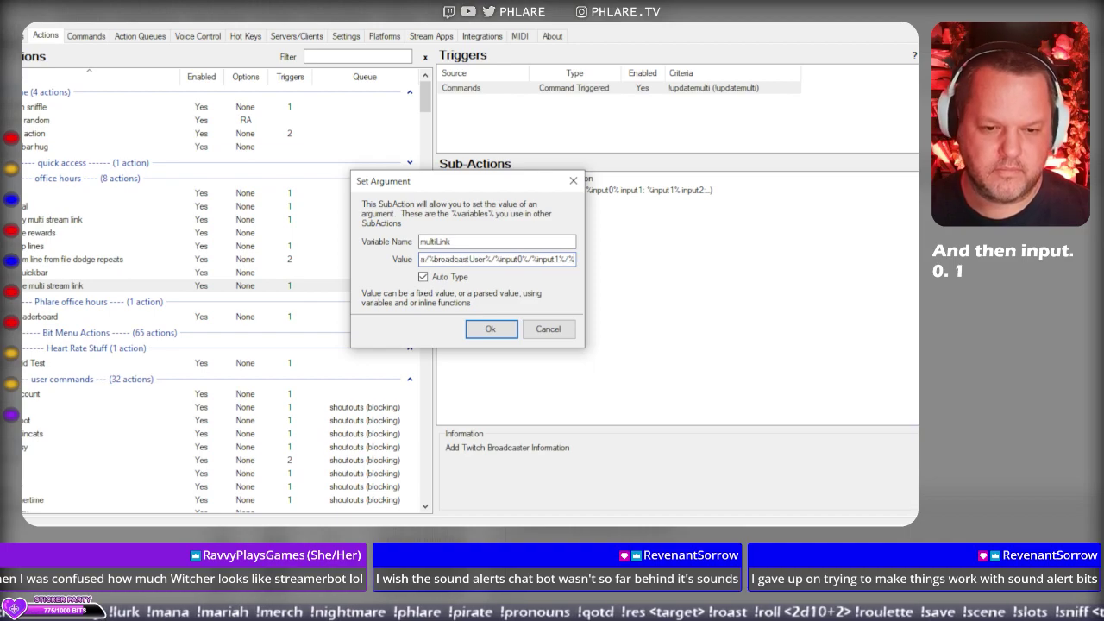
text(input2)
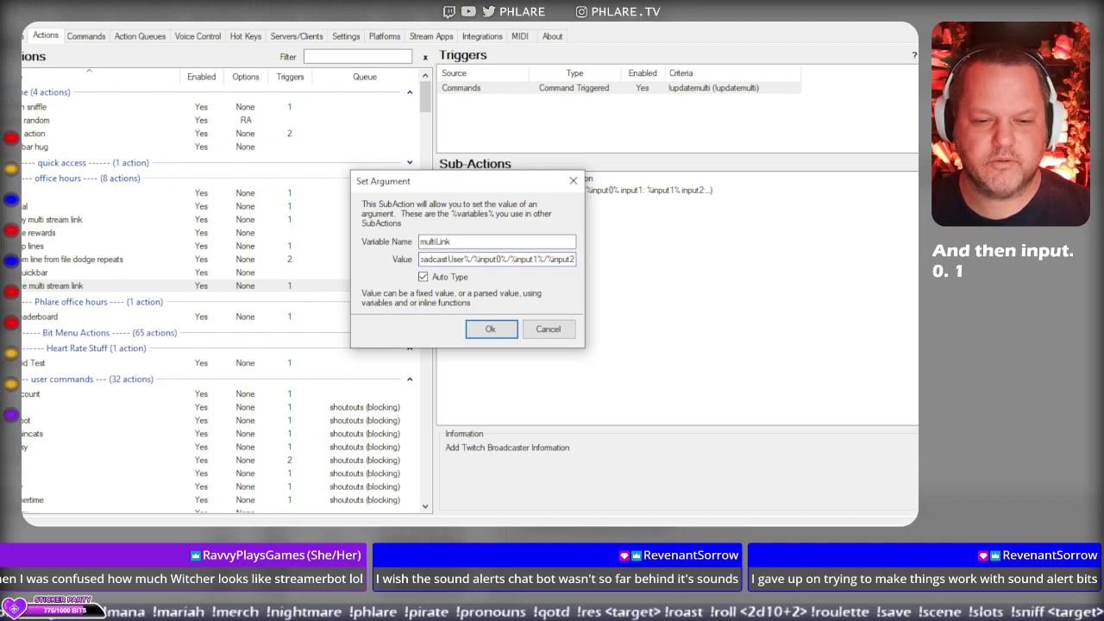
text(%)
key(Return)
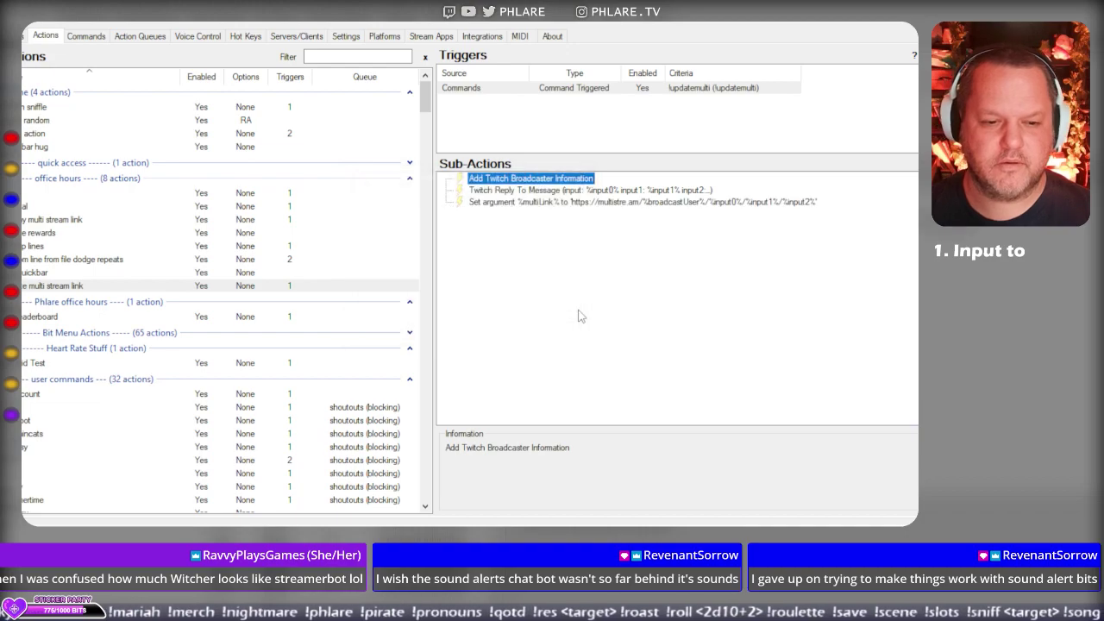
Add a Global (Set) sub-action for the persisted global variable multiLink, with global_multiLink as its argument.
click(599, 241)
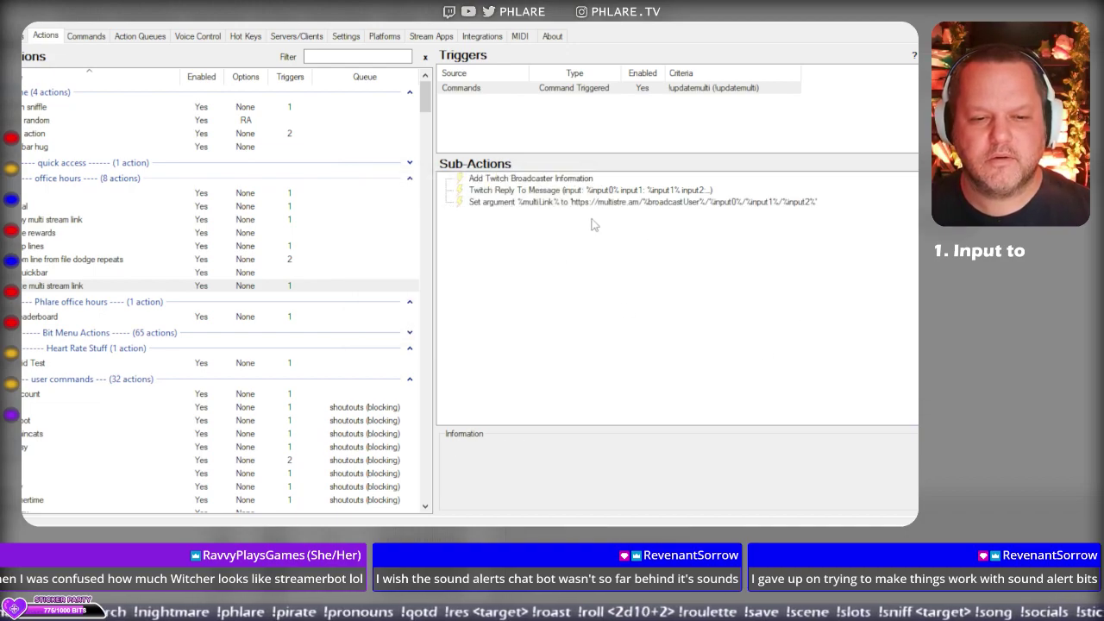
right_click(591, 220)
mouse_move(667, 252)
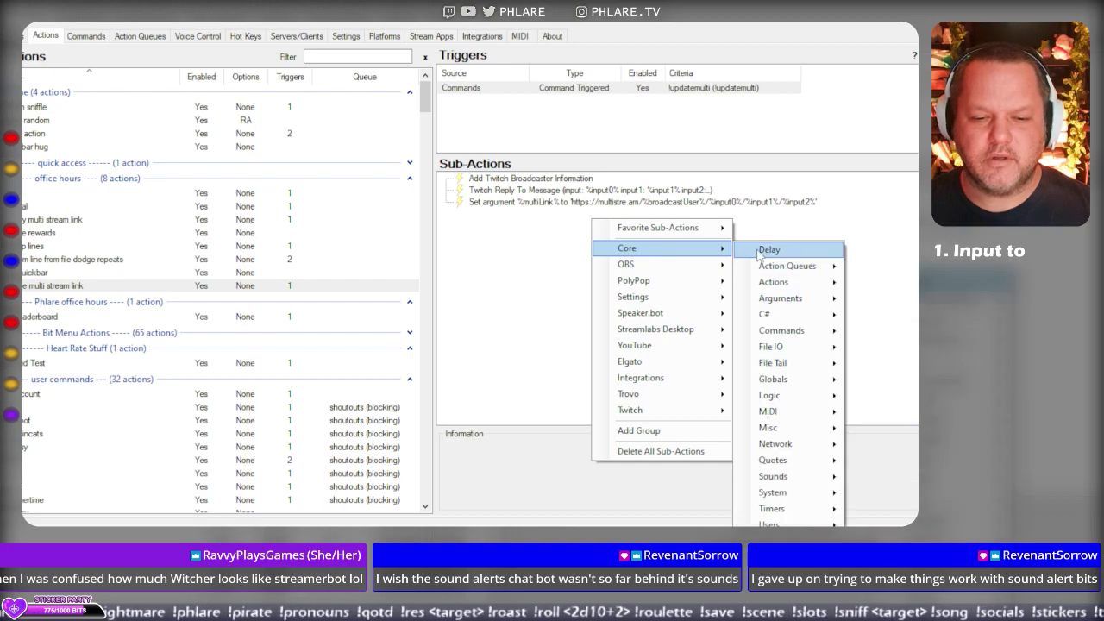
mouse_move(799, 399)
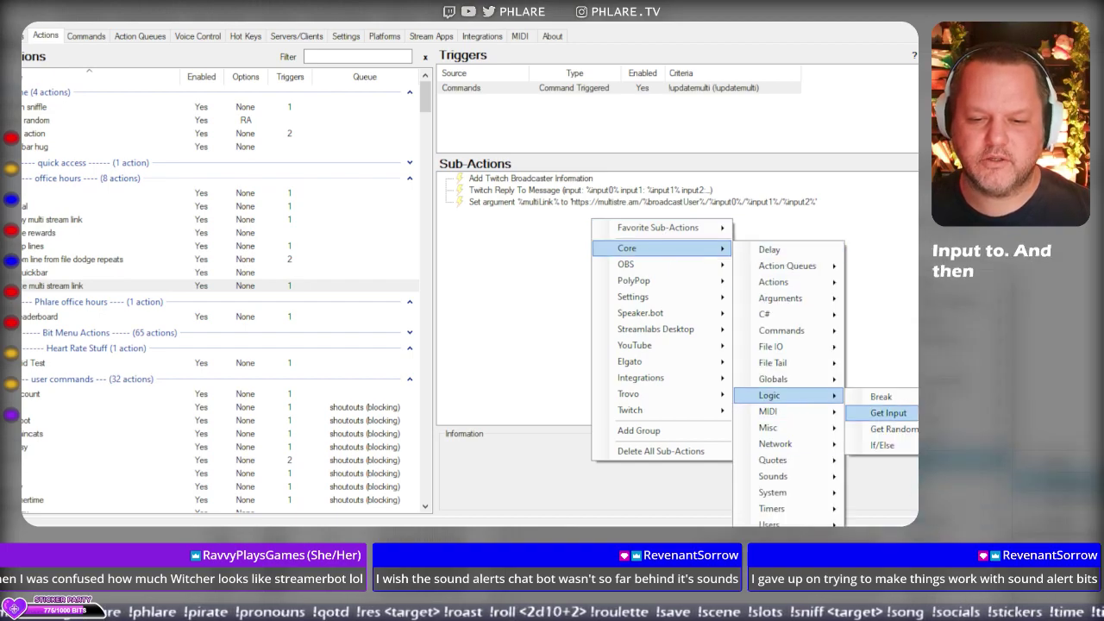
mouse_move(776, 379)
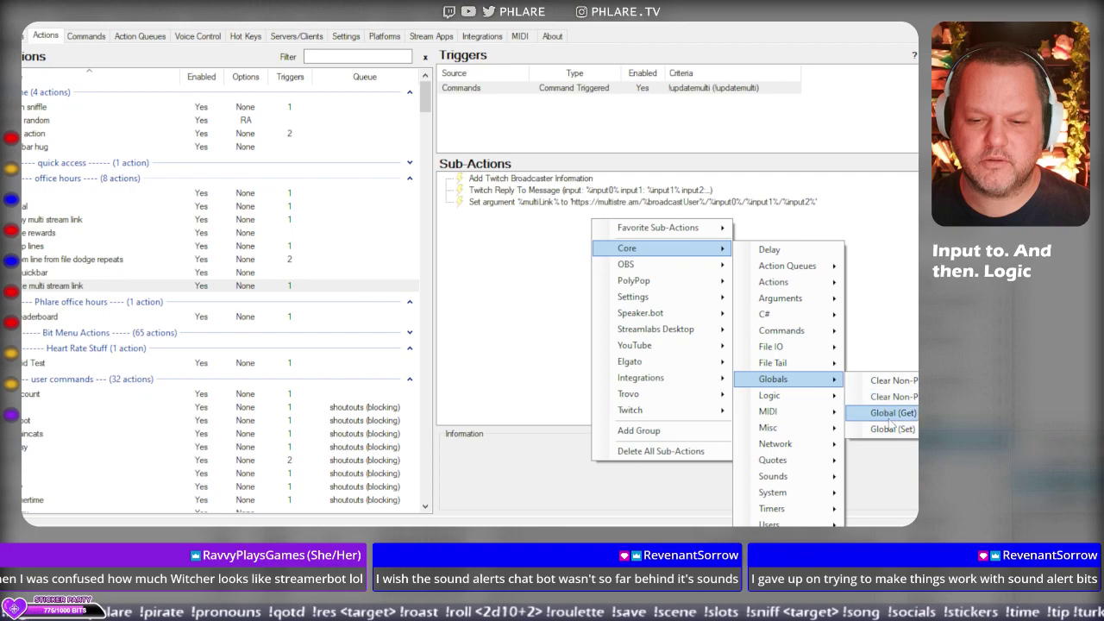
click(890, 428)
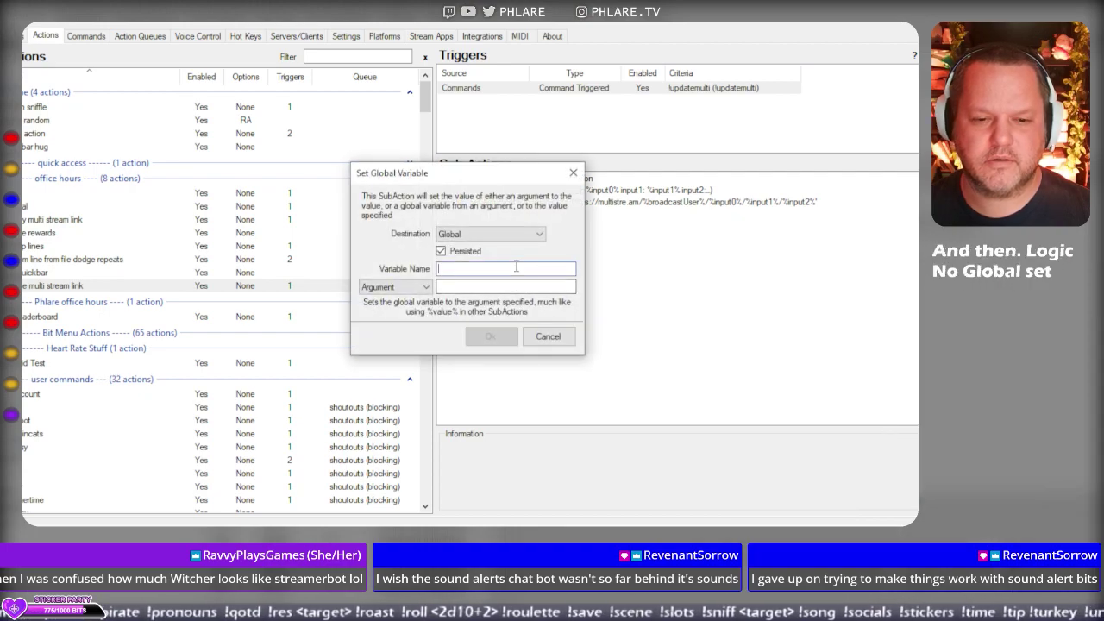
mouse_move(540, 184)
mouse_down()
mouse_move(555, 249)
mouse_move(586, 285)
mouse_up()
text(multiLink)
key(Tab)
key(Tab)
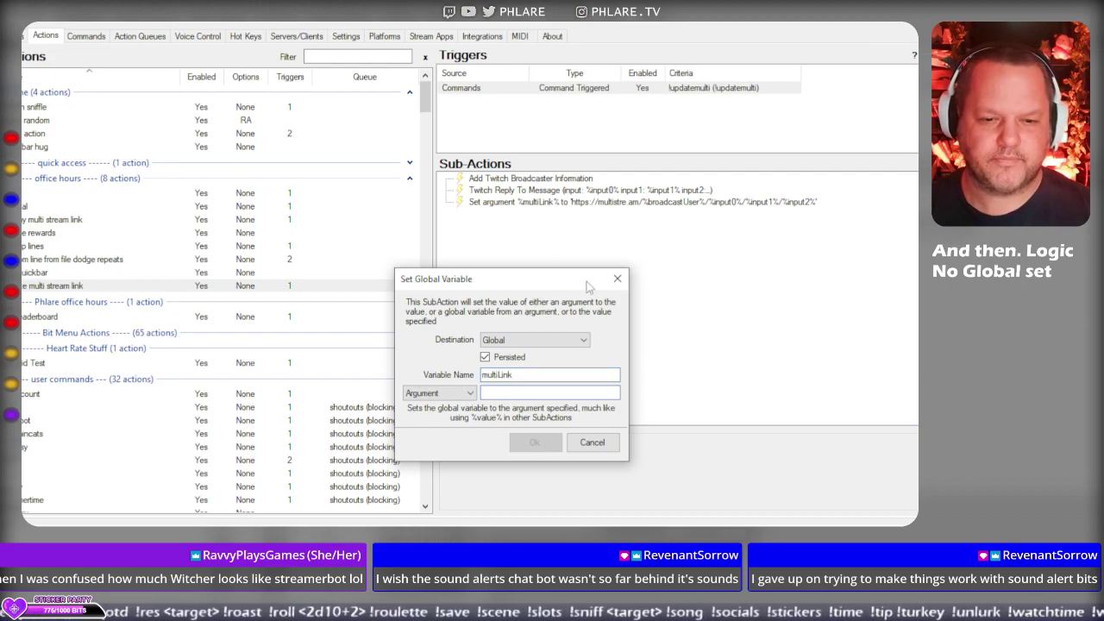
text(globa)
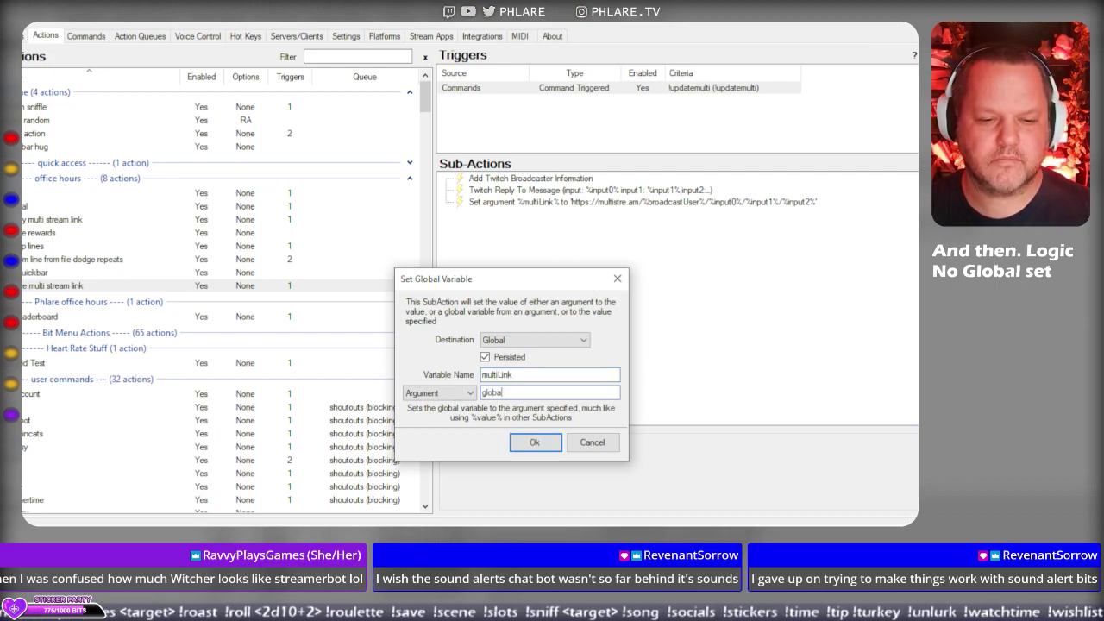
text(lkmultiLink)
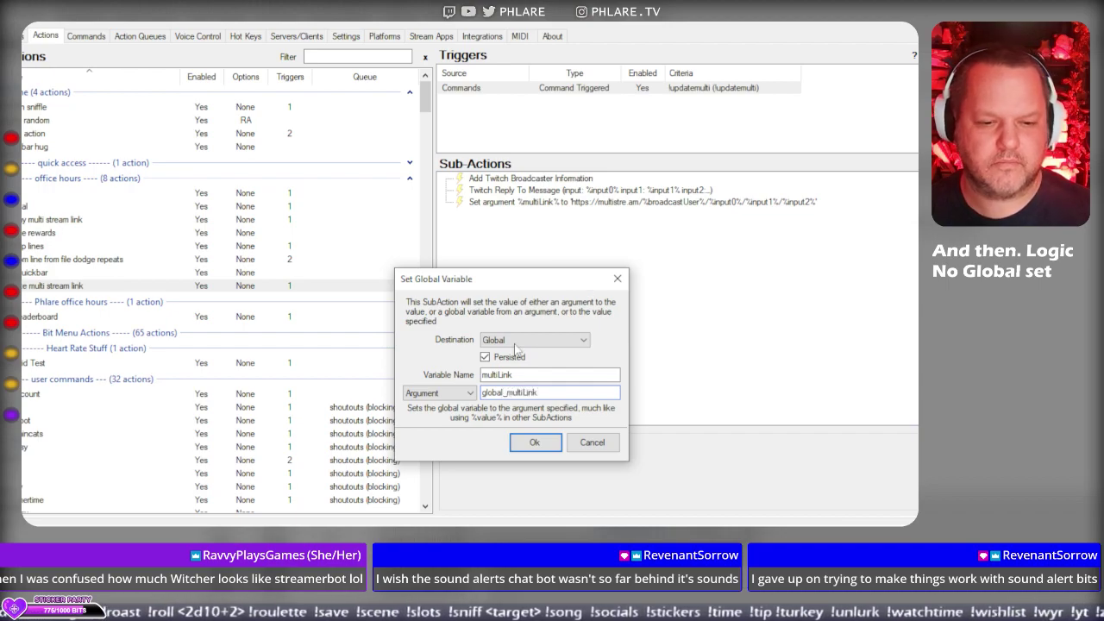
Set the multiLink global variable's source type to Value and save the sub-action.
click(470, 393)
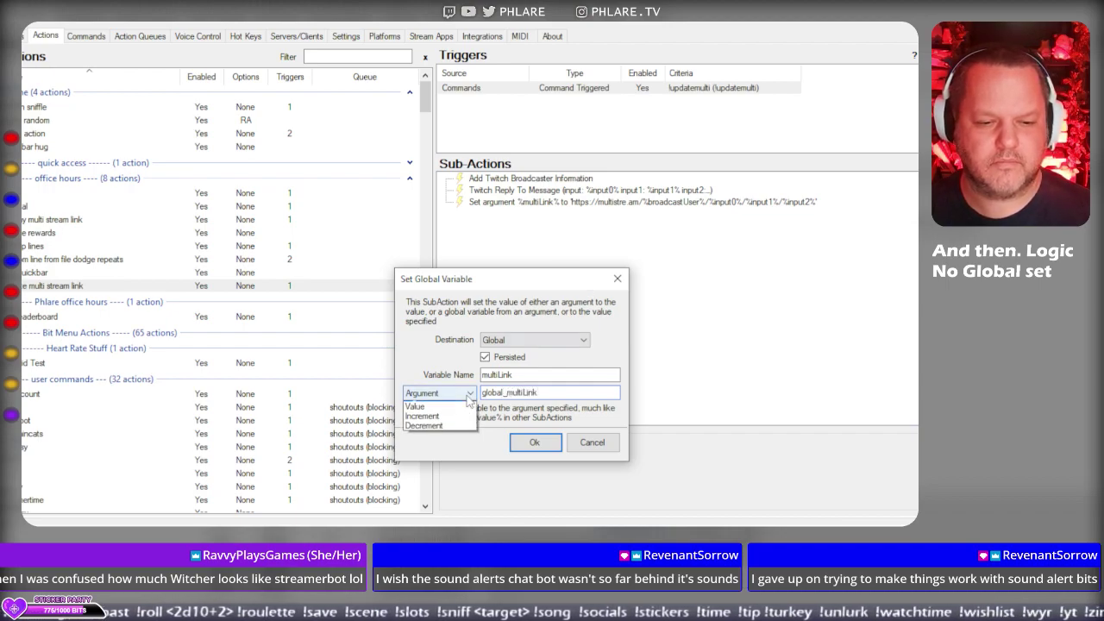
click(495, 435)
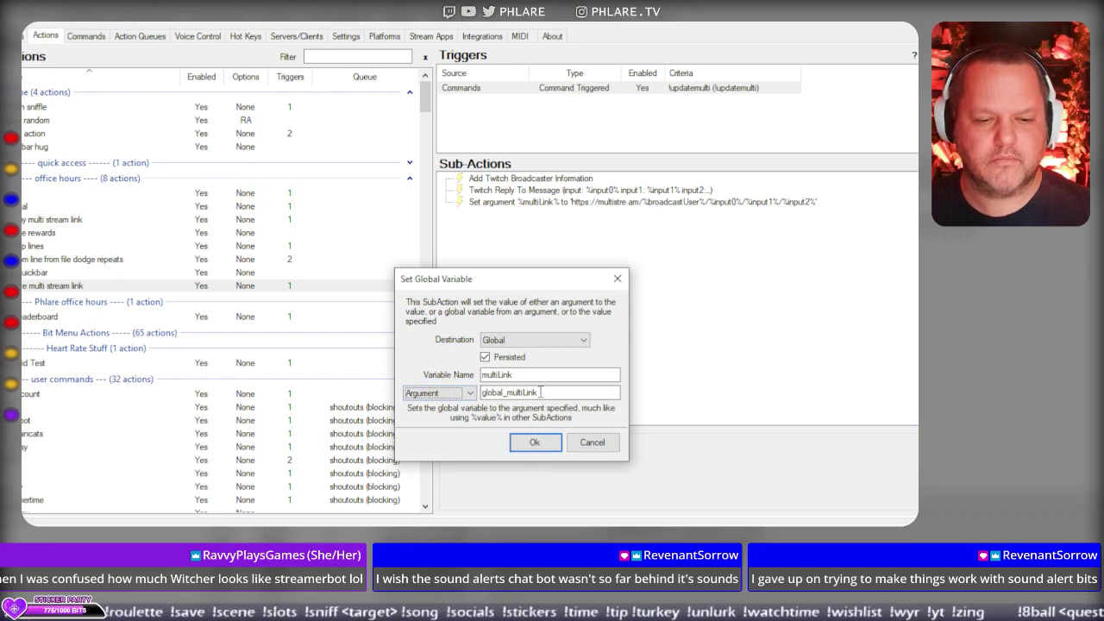
key(Tab)
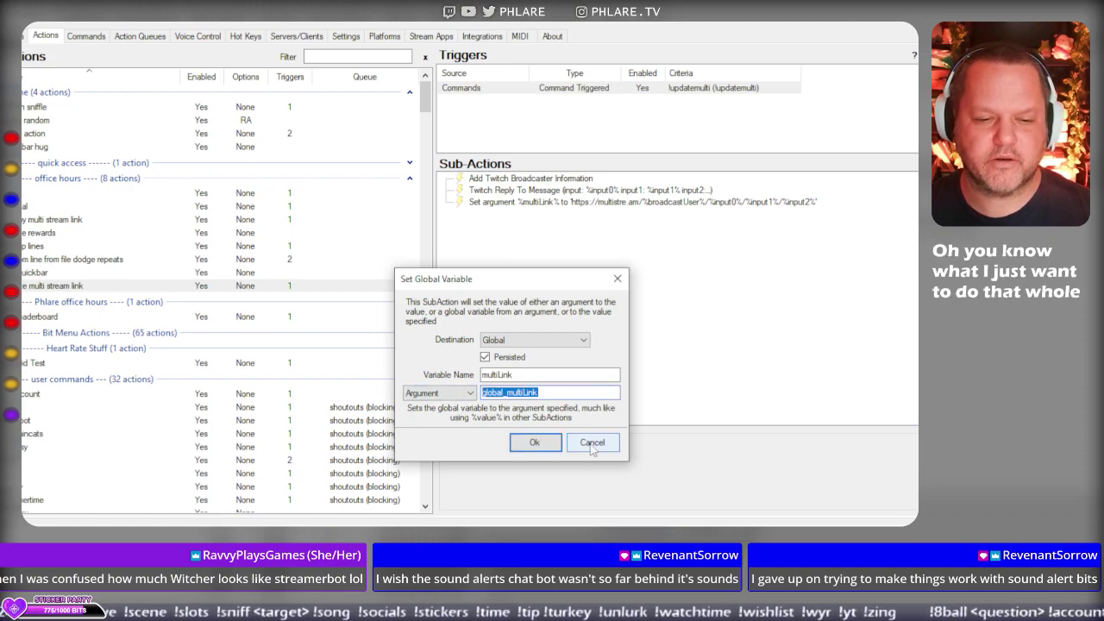
click(439, 392)
click(423, 412)
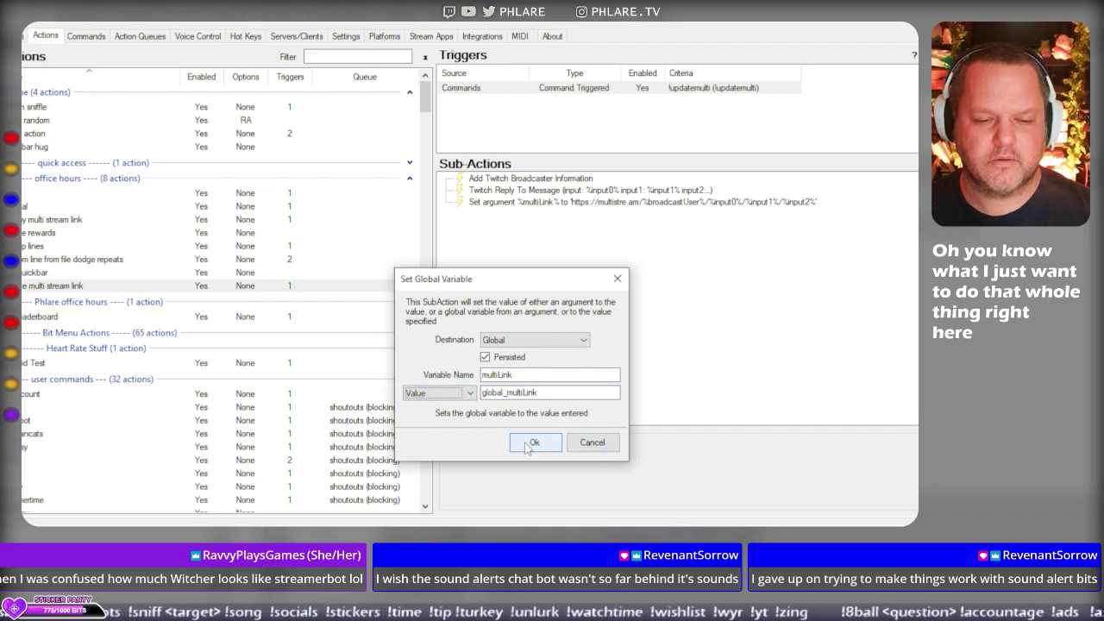
click(532, 442)
Copy the link value out of the Set Argument sub-action, and delete that sub-action.
double_click(604, 202)
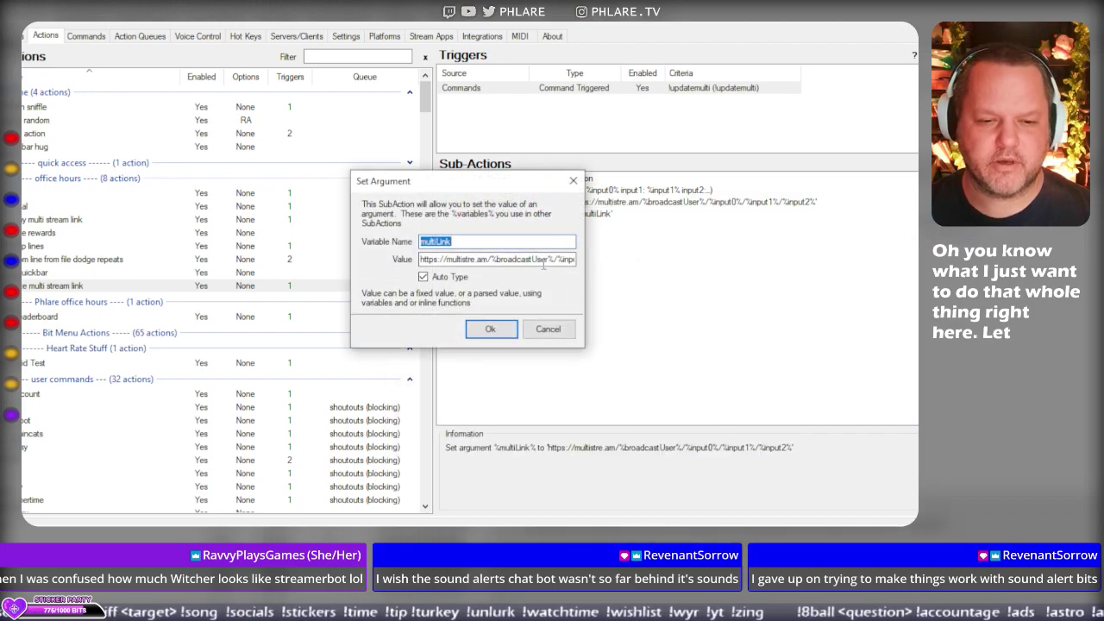
key(Tab)
click(548, 329)
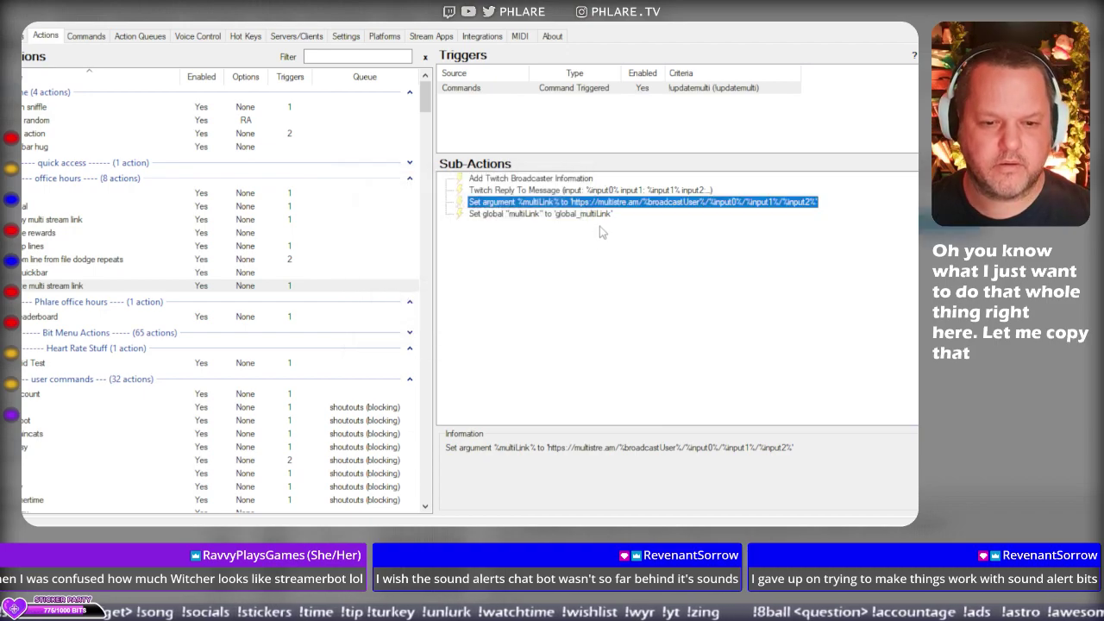
key(Delete)
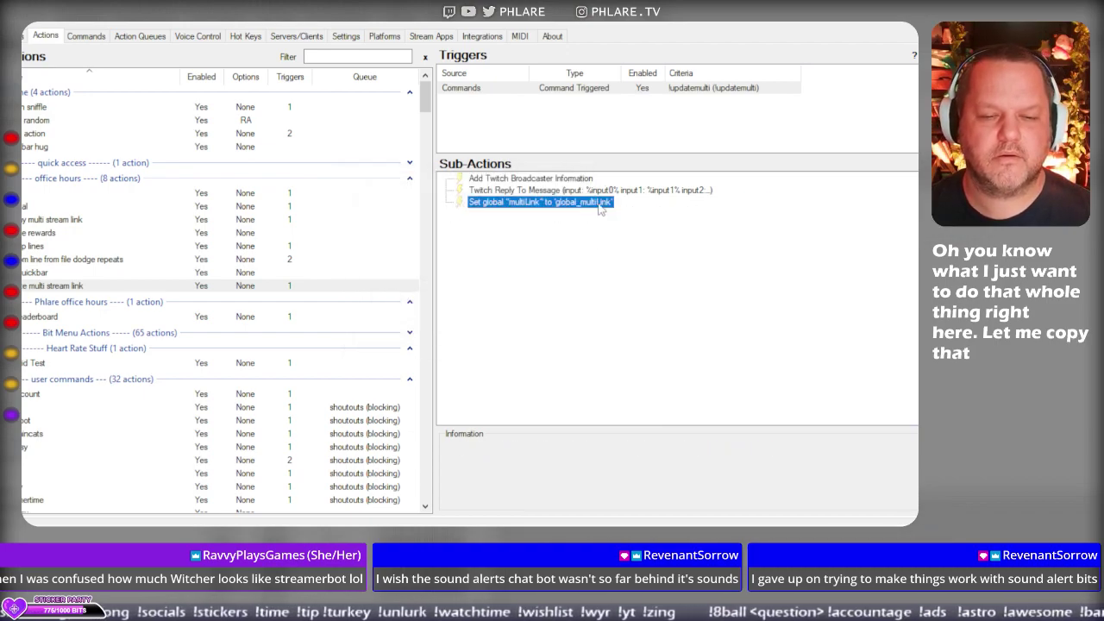
double_click(608, 204)
drag(517, 288, 405, 298)
key(ctrl+v)
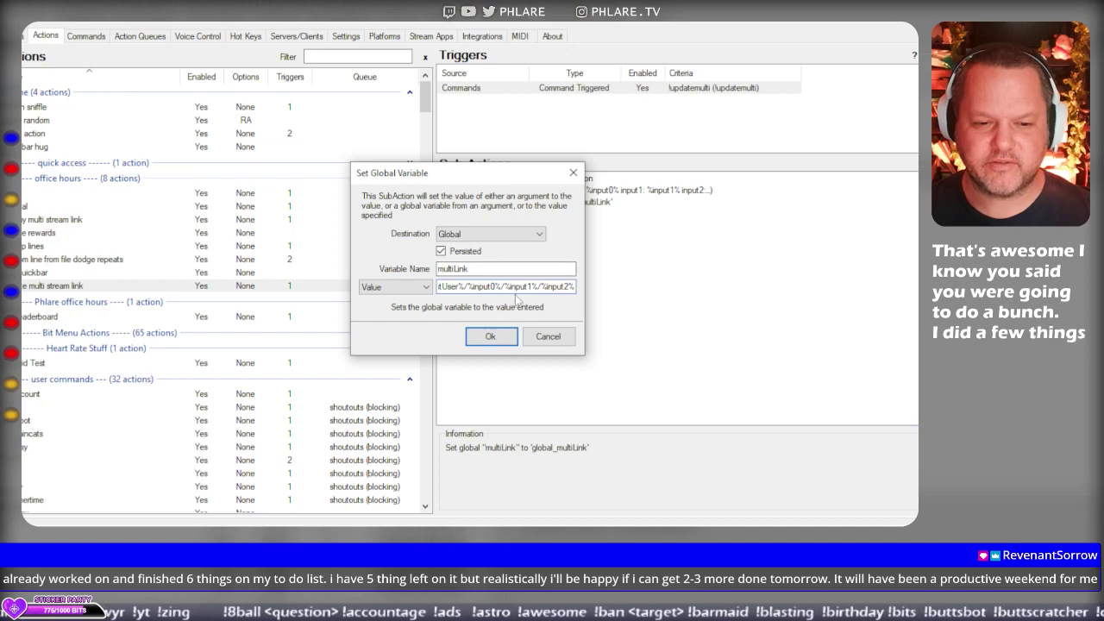
key(Home)
key(End)
key(Return)
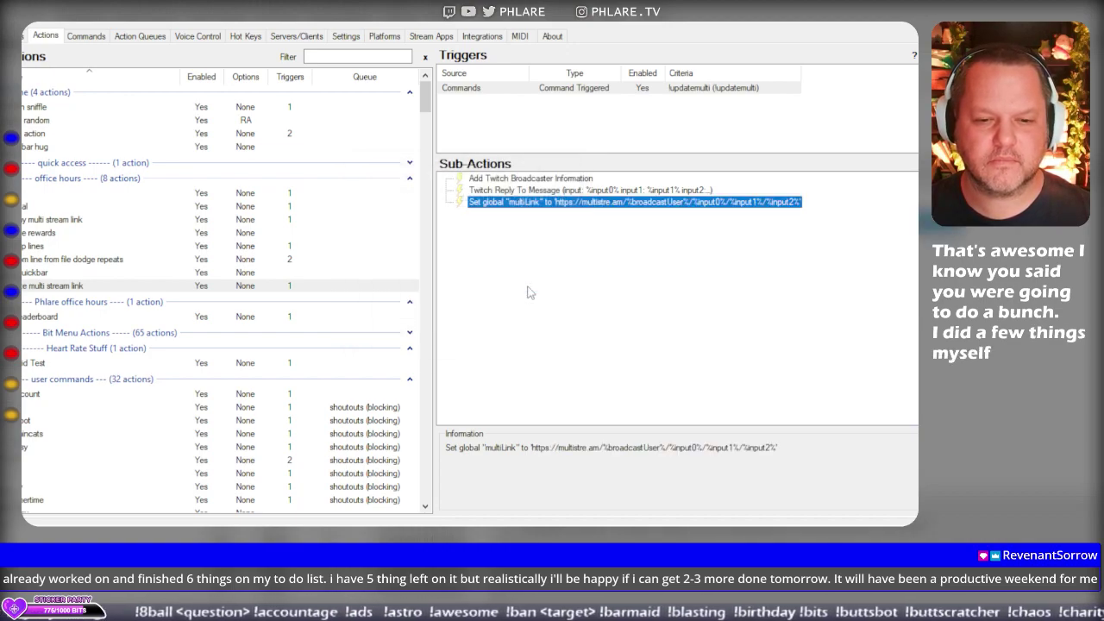
click(580, 243)
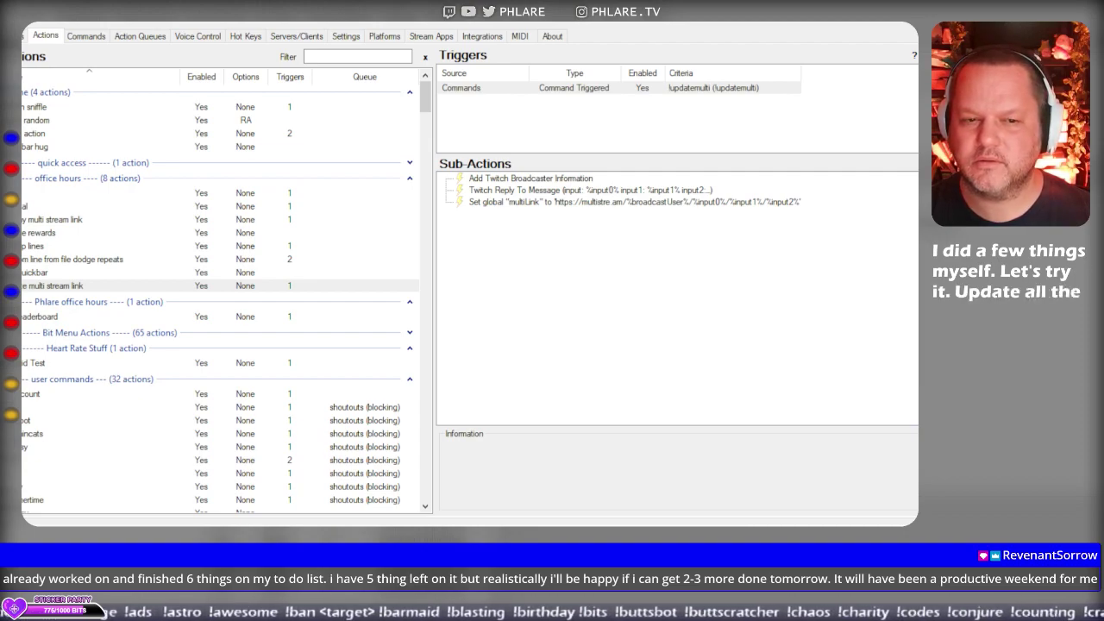
Open the global variables viewer and check the value stored in the persisted global multiLink.
click(283, 24)
click(297, 38)
drag(665, 229, 251, 35)
scroll(145, 188, down, 15)
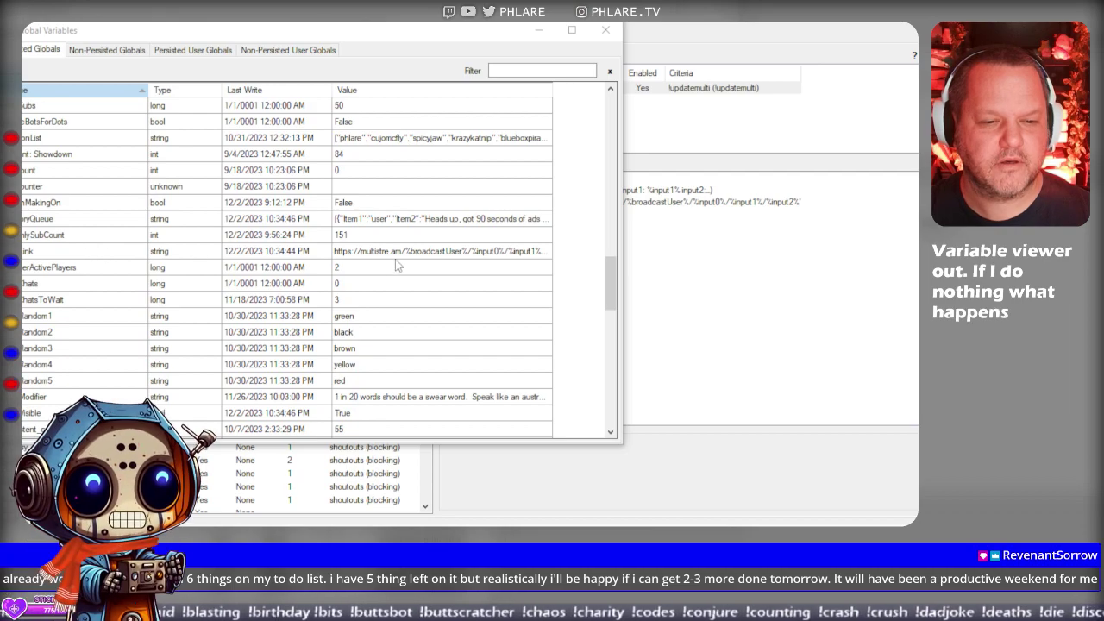
click(436, 253)
click(435, 253)
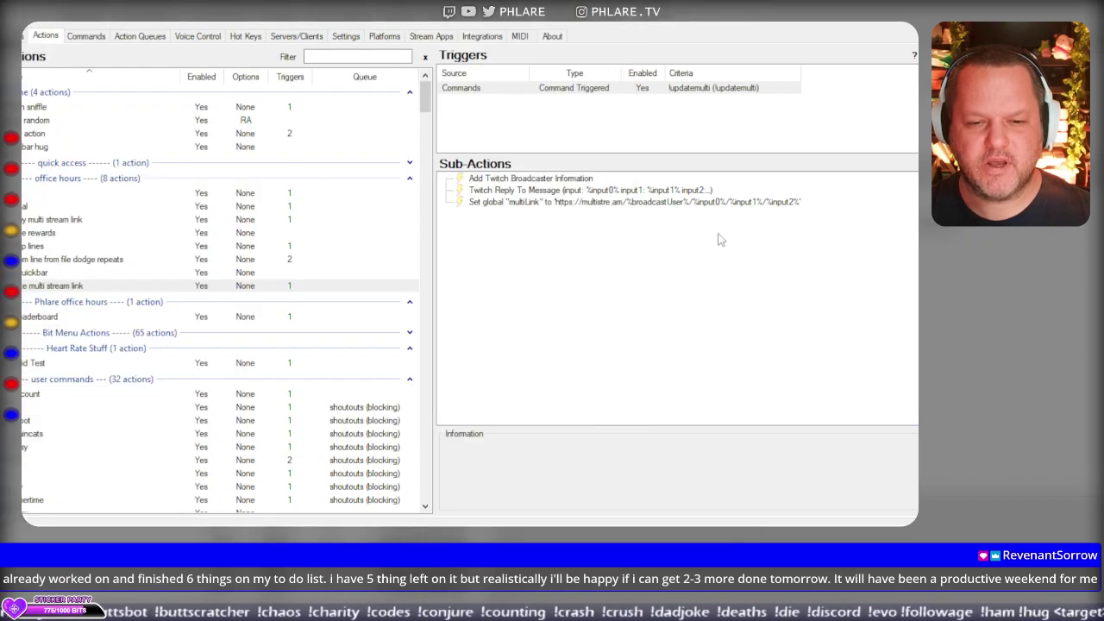
Copy the link value from the Set global multiLink sub-action and leave the sub-action without saving changes.
click(660, 203)
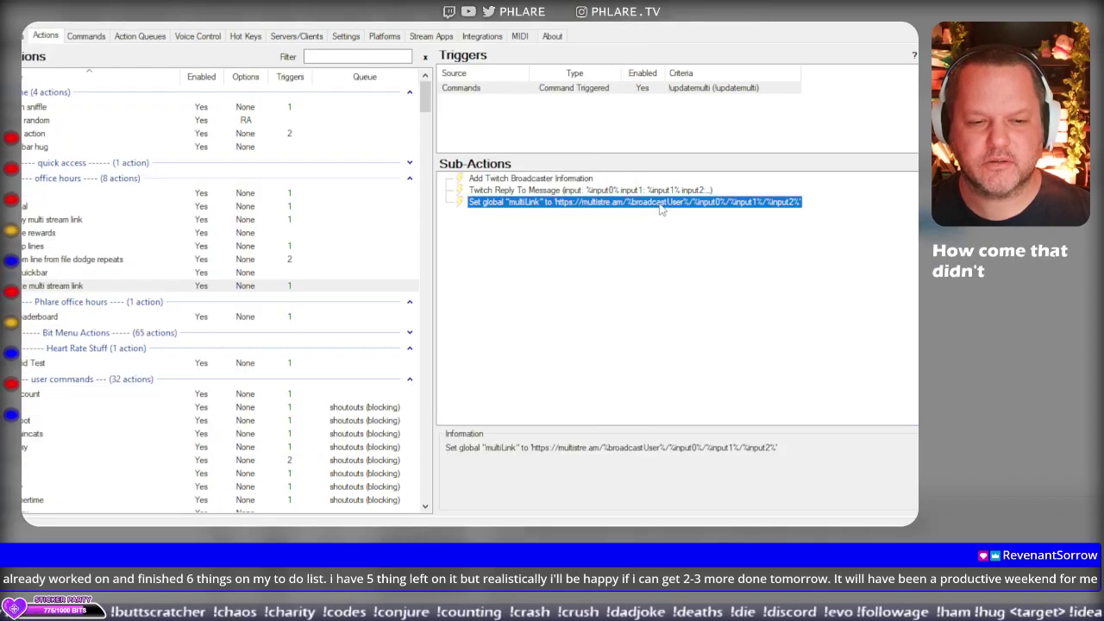
double_click(660, 204)
double_click(510, 285)
key(ctrl+c)
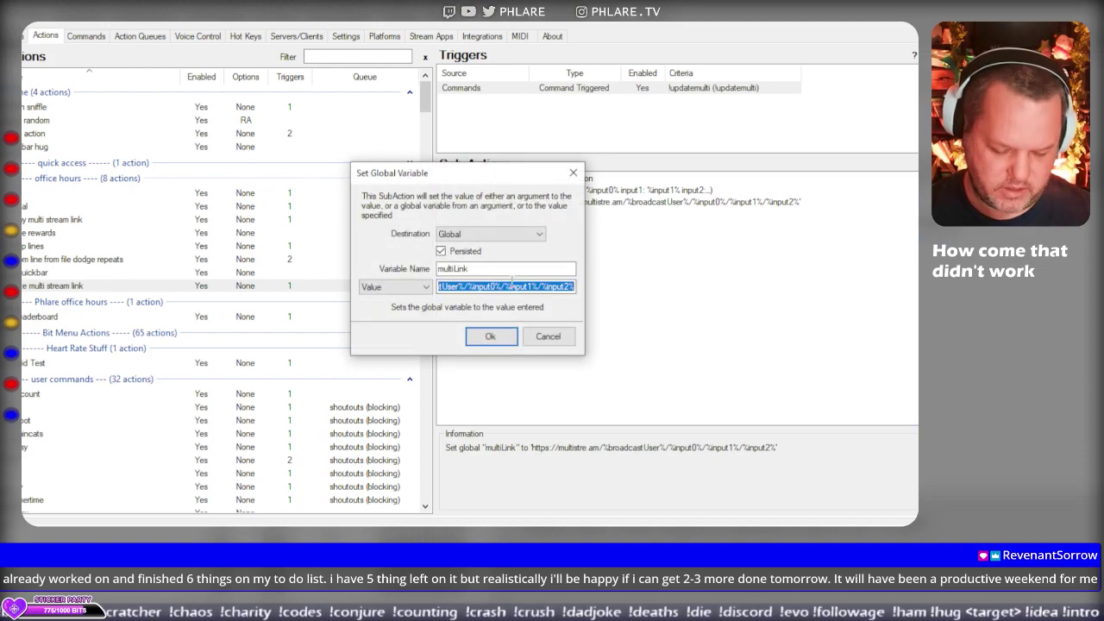
key(BackSpace)
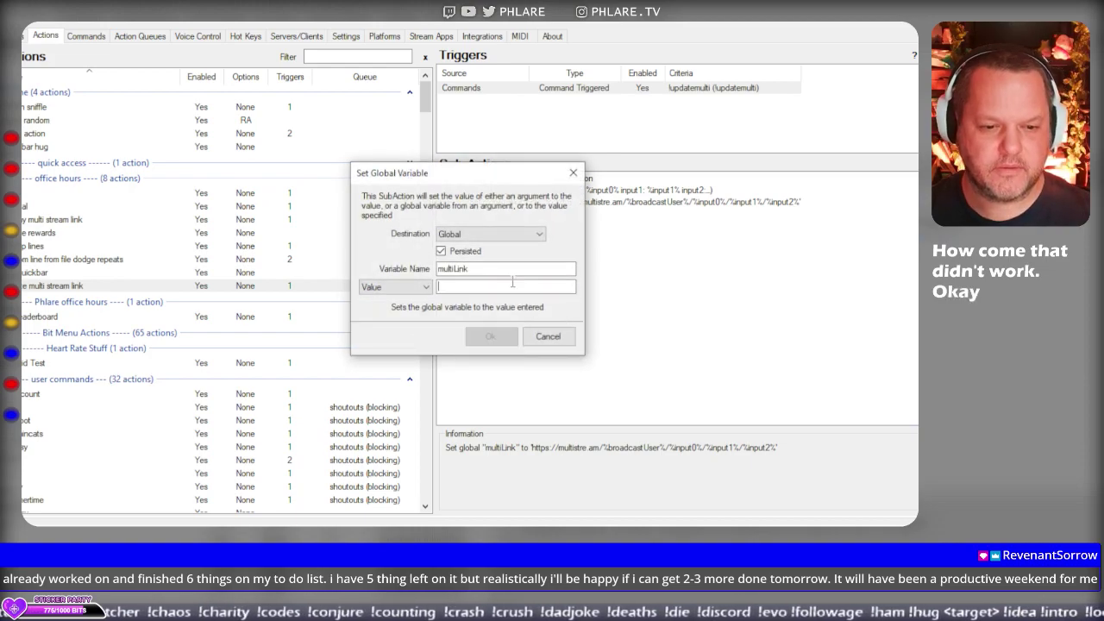
click(549, 336)
Add a Set Argument sub-action for the variable global_multiLink, with the copied multistre.am link as its value.
right_click(592, 227)
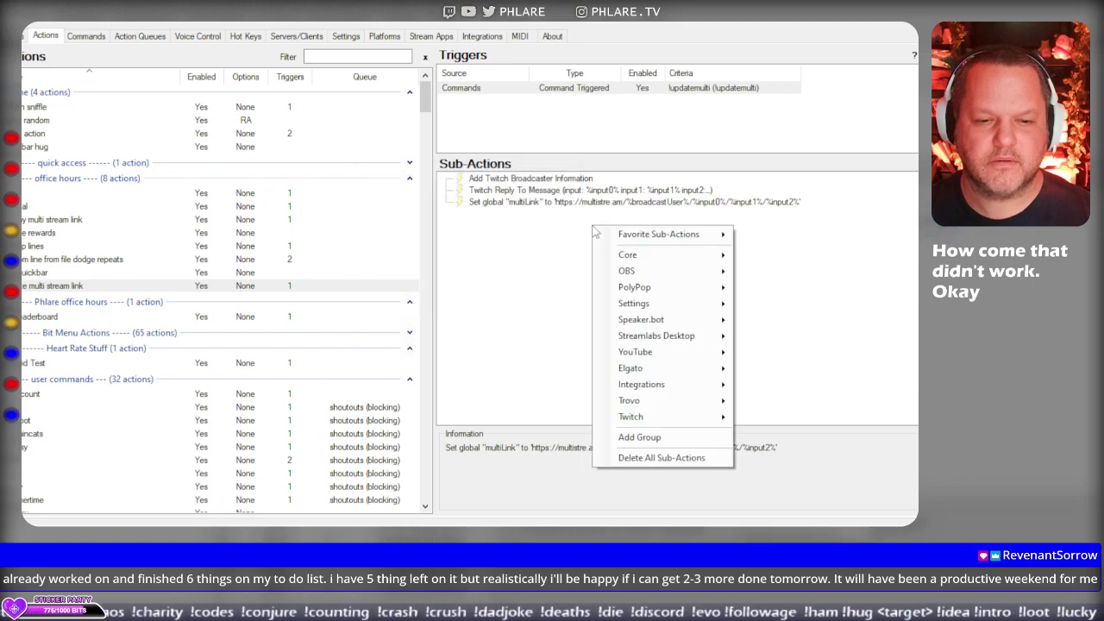
mouse_move(672, 261)
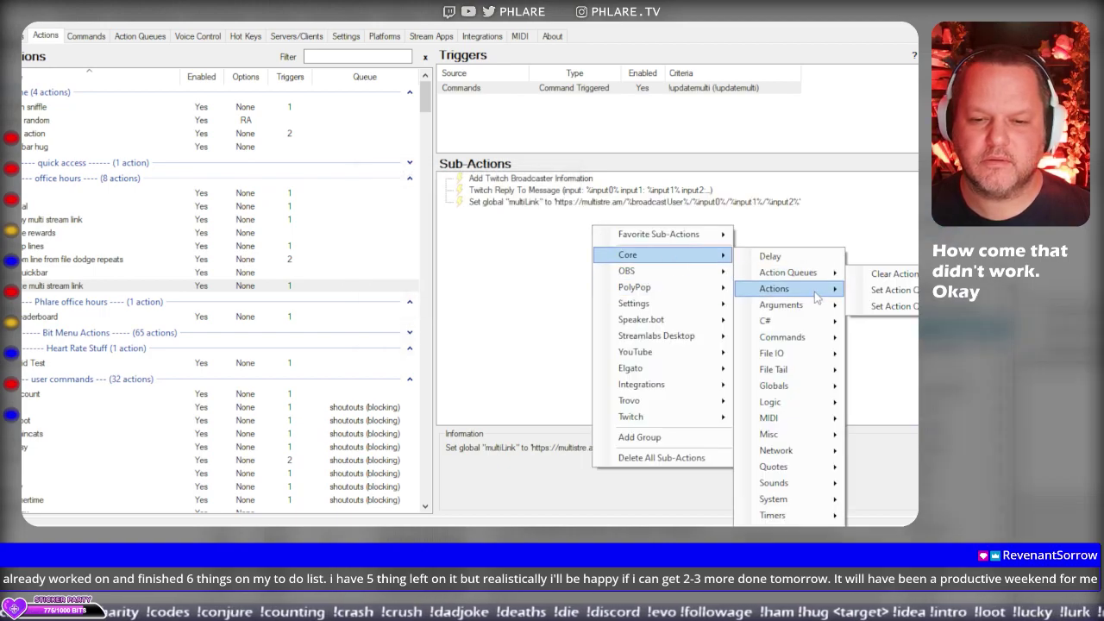
mouse_move(817, 316)
click(875, 308)
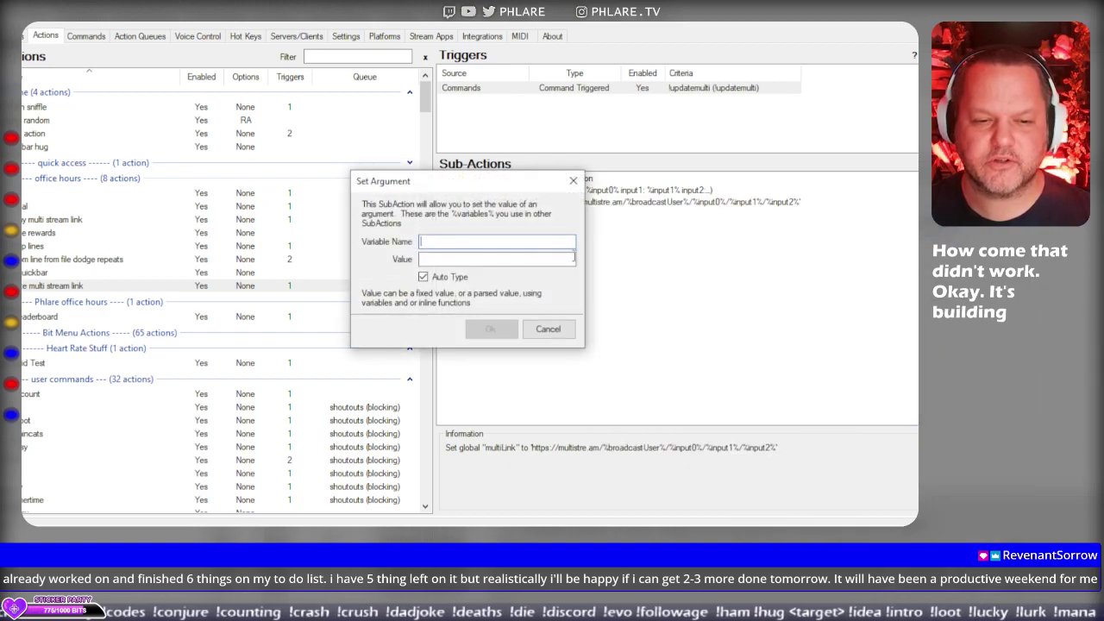
text(global_m)
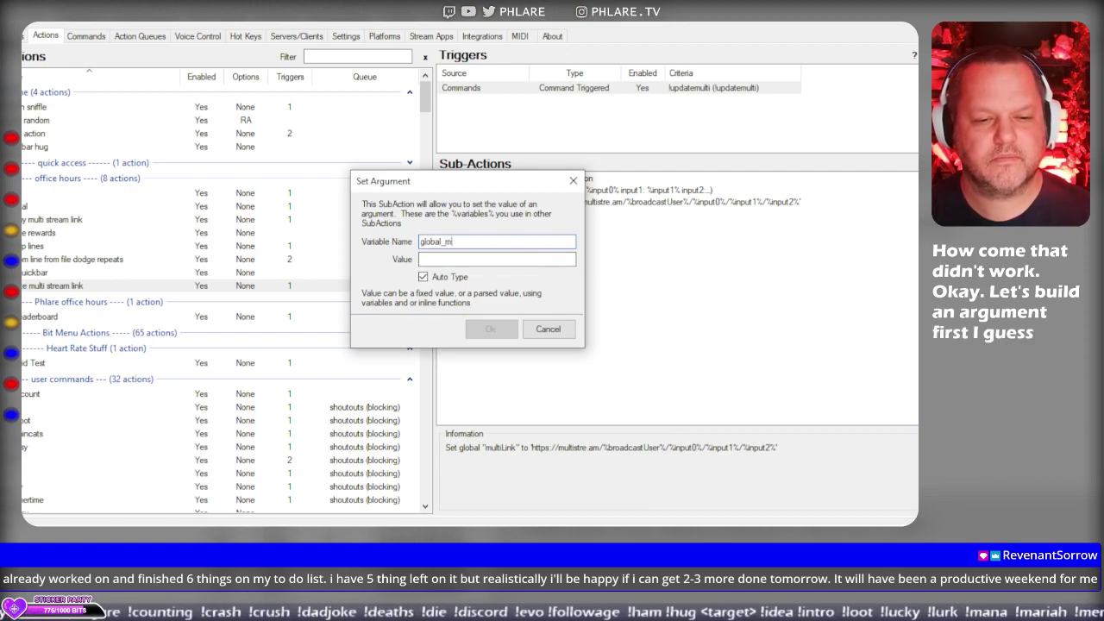
text(ultiLink)
key(Tab)
key(ctrl+v)
click(490, 328)
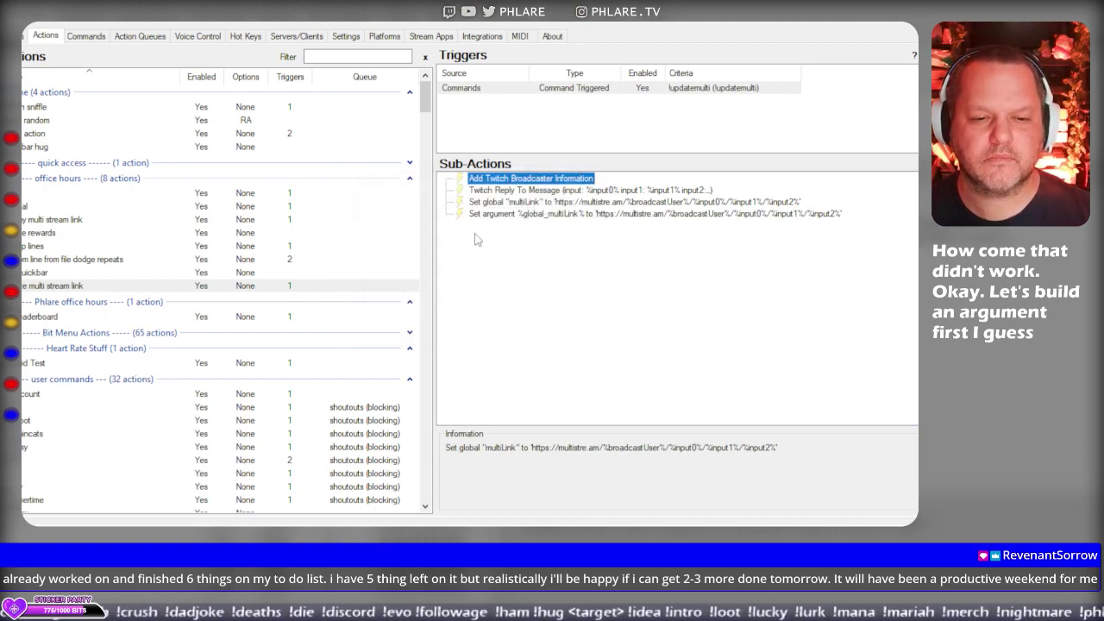
Reorder the sub-actions to Set Argument, Twitch reply, Set global multiLink, and disable the Set global sub-action.
click(619, 214)
drag(621, 202, 628, 224)
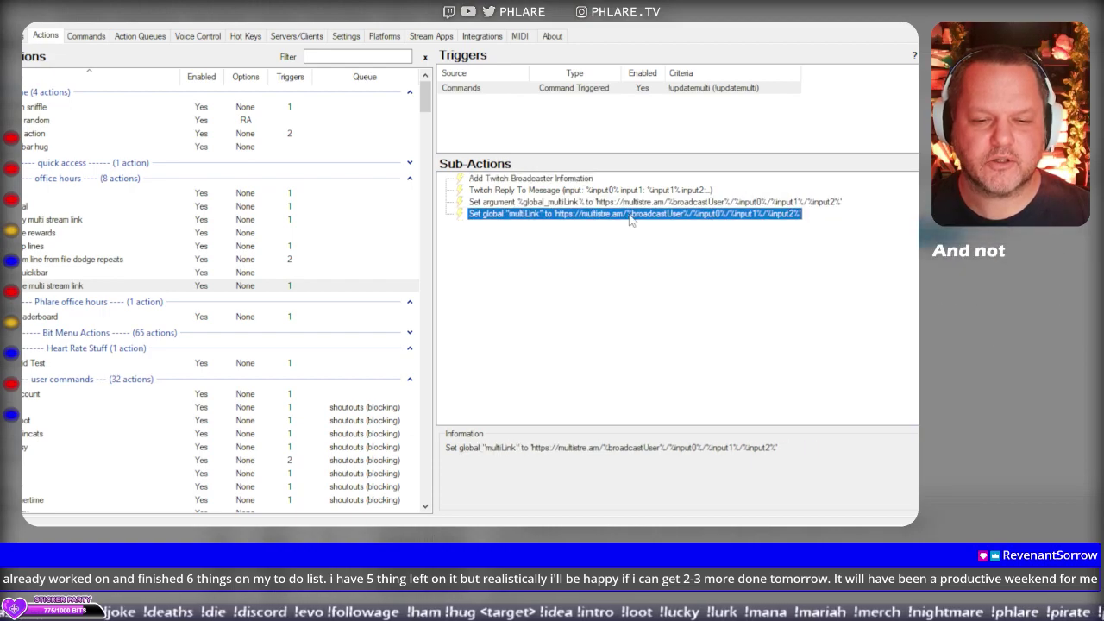
right_click(645, 216)
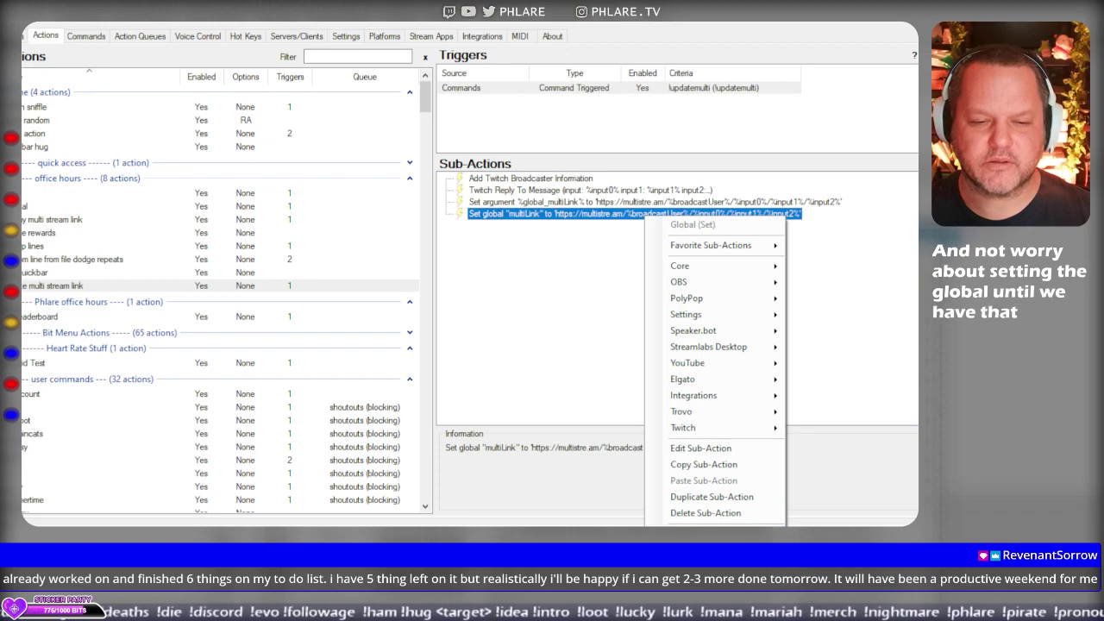
key(Escape)
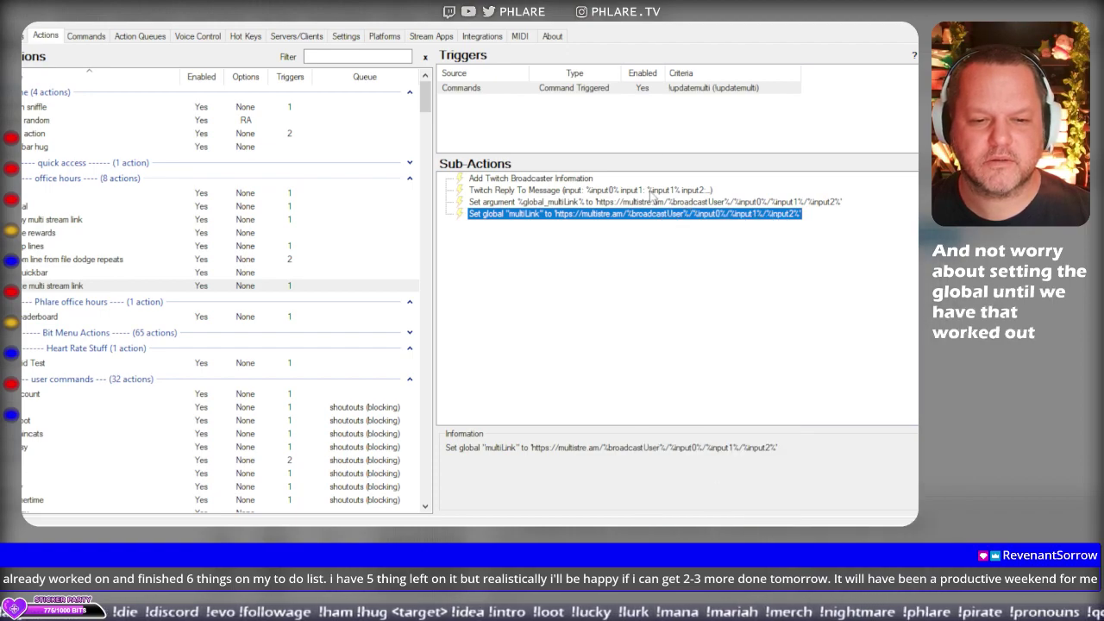
mouse_move(614, 191)
mouse_down()
mouse_move(618, 217)
mouse_move(593, 205)
mouse_up()
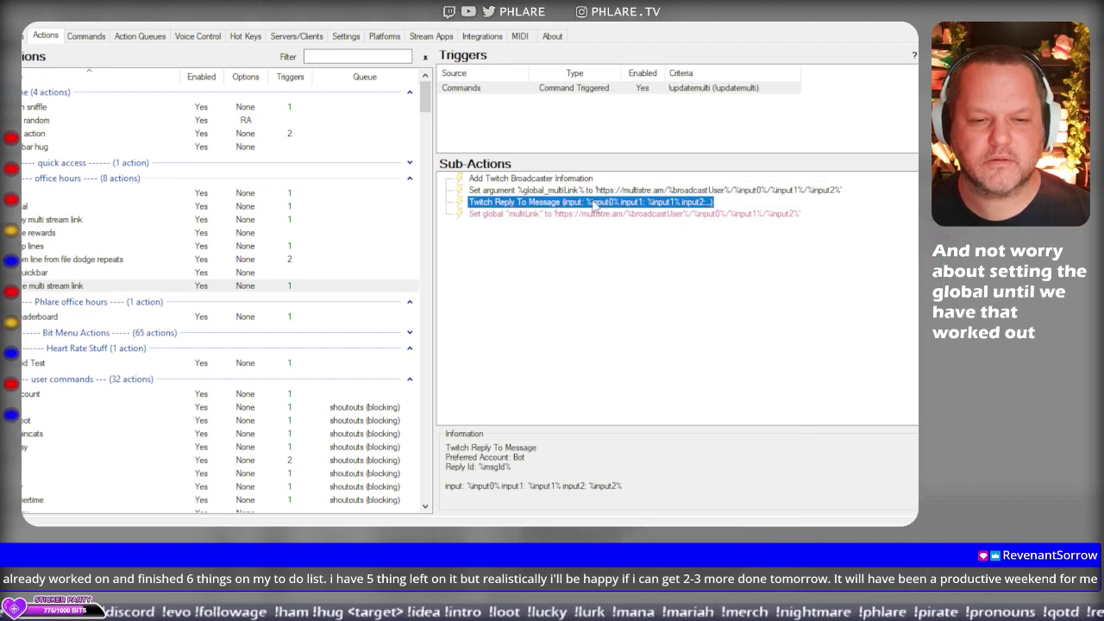
Replace the Twitch Reply To Message text with %global_multiLink% and save the sub-action.
double_click(611, 191)
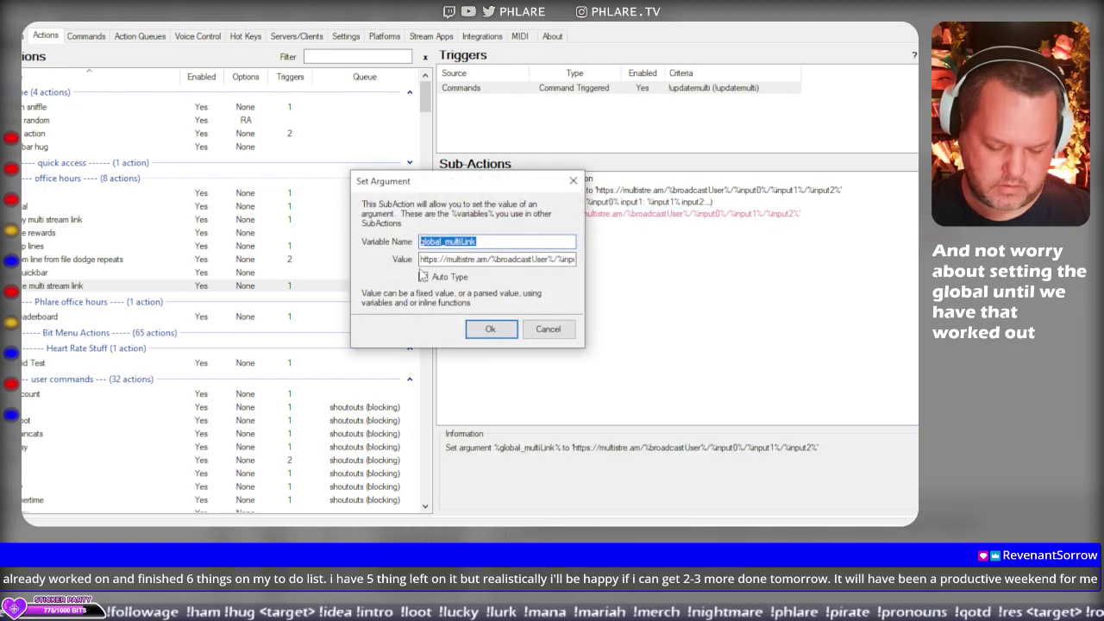
click(632, 208)
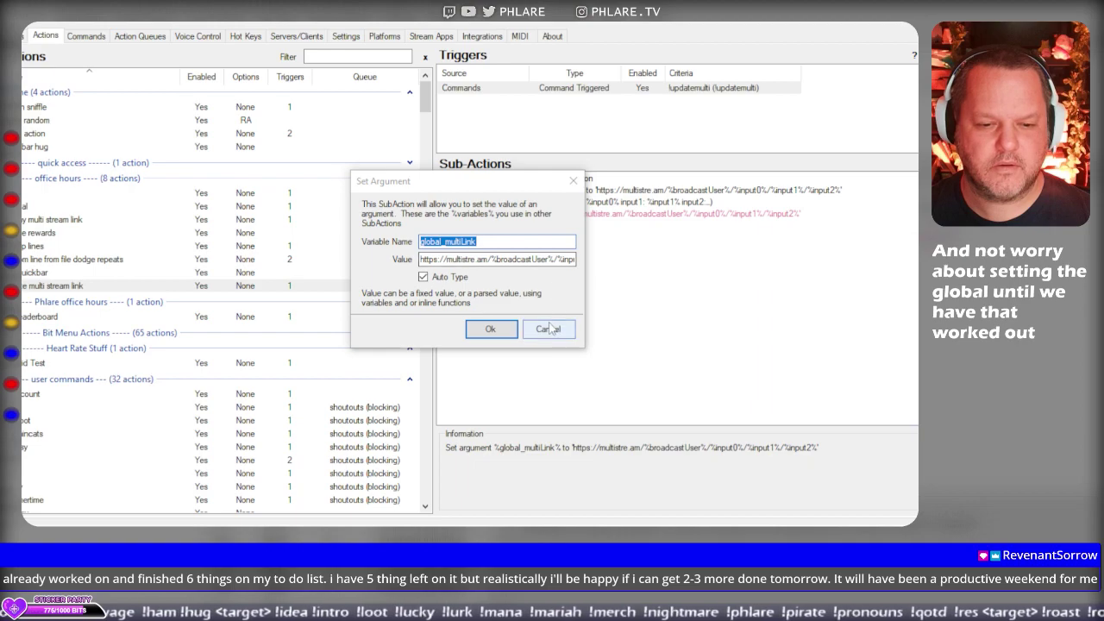
click(548, 329)
double_click(595, 202)
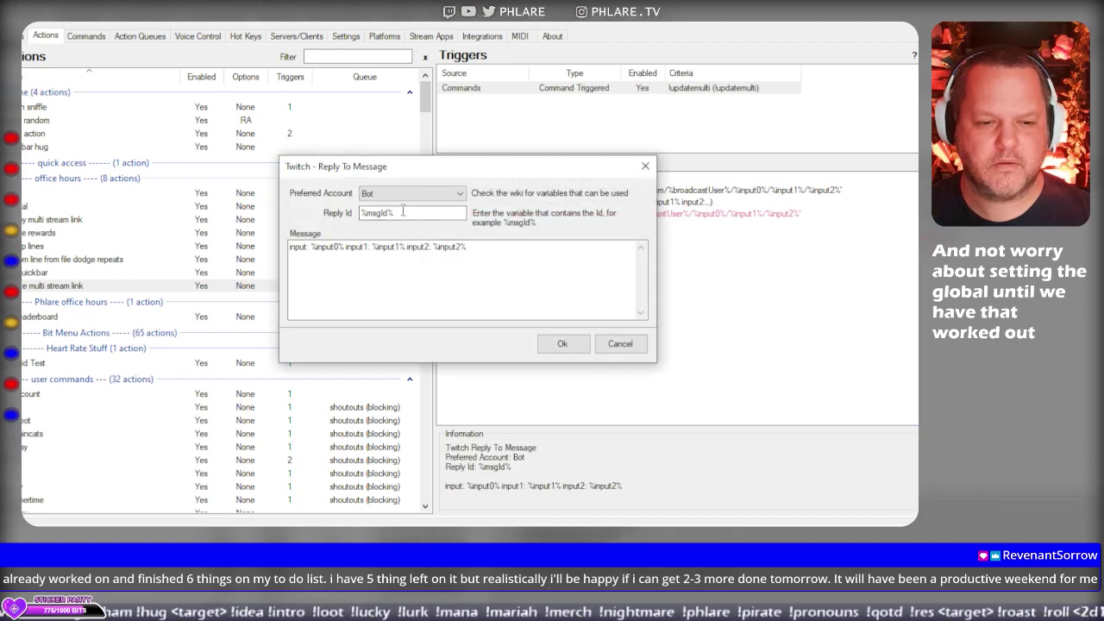
drag(482, 255, 258, 251)
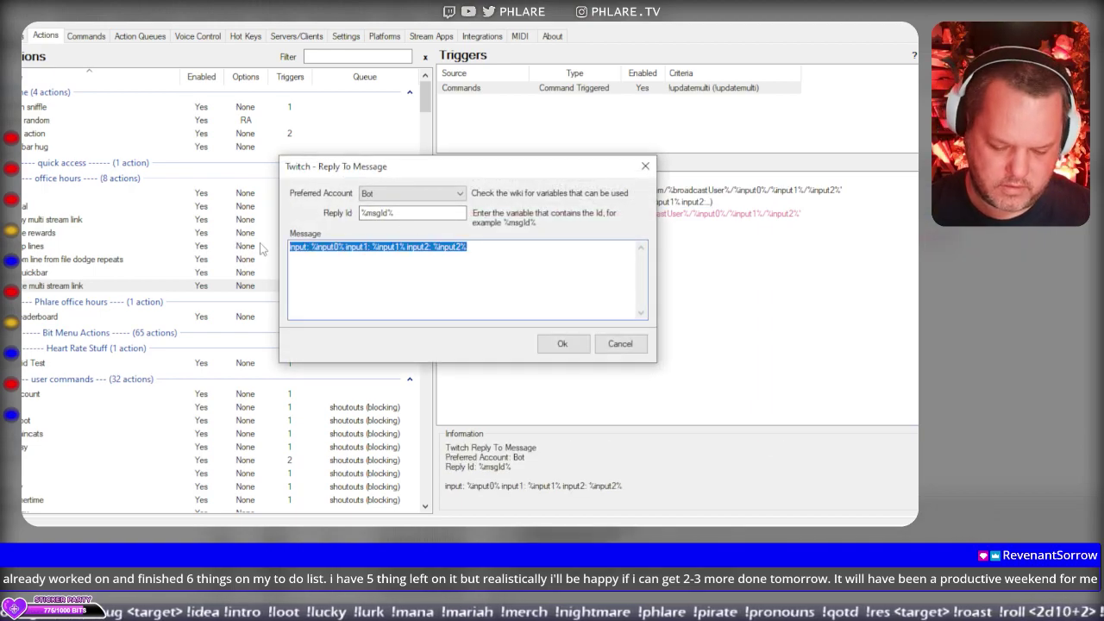
text(%global_multiLink%)
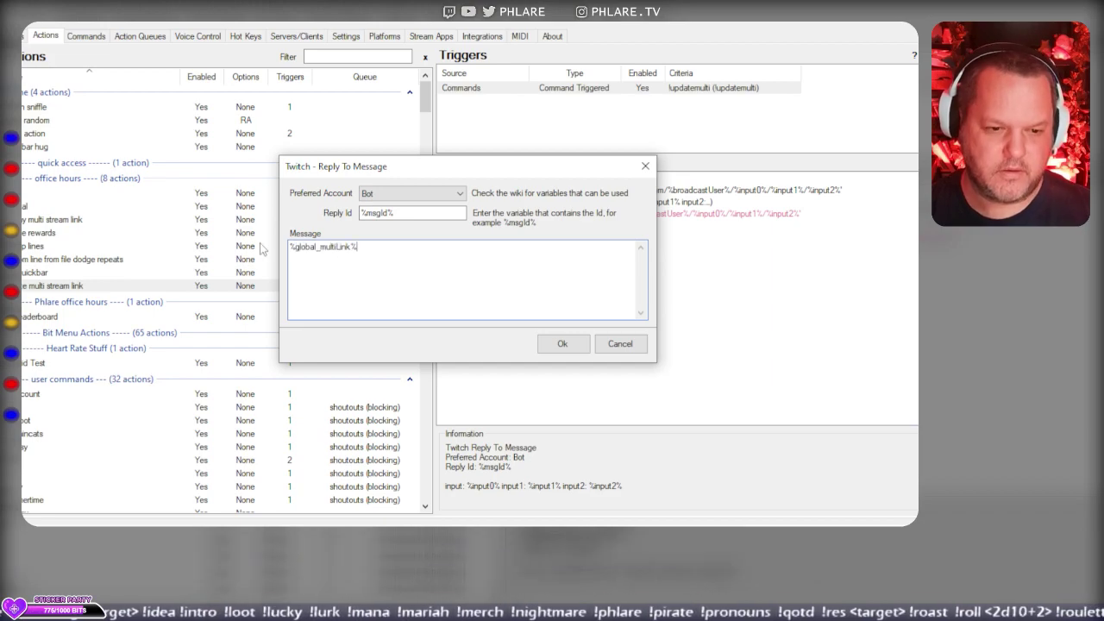
click(562, 343)
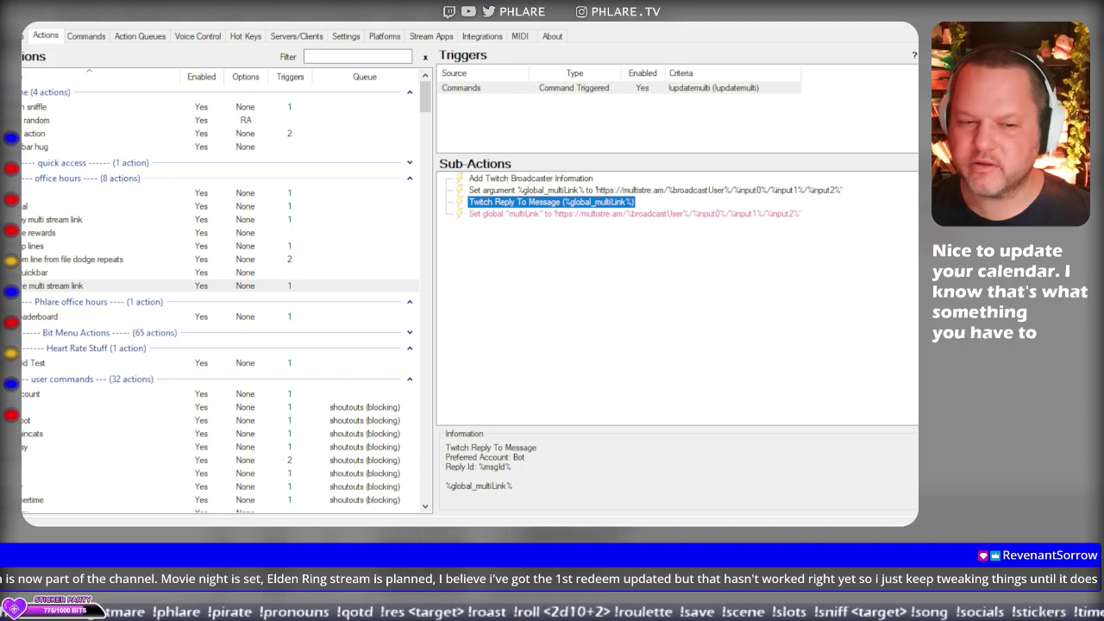
click(772, 255)
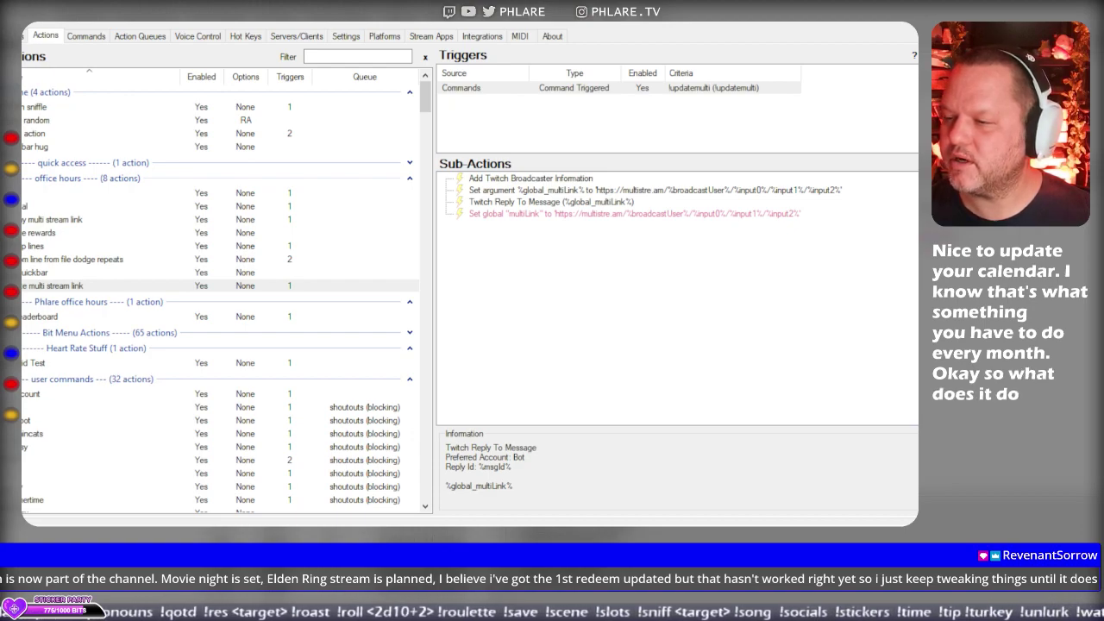
Inspect the slashes between the input variables in the global_multiLink argument's value, and close it without saving.
click(727, 192)
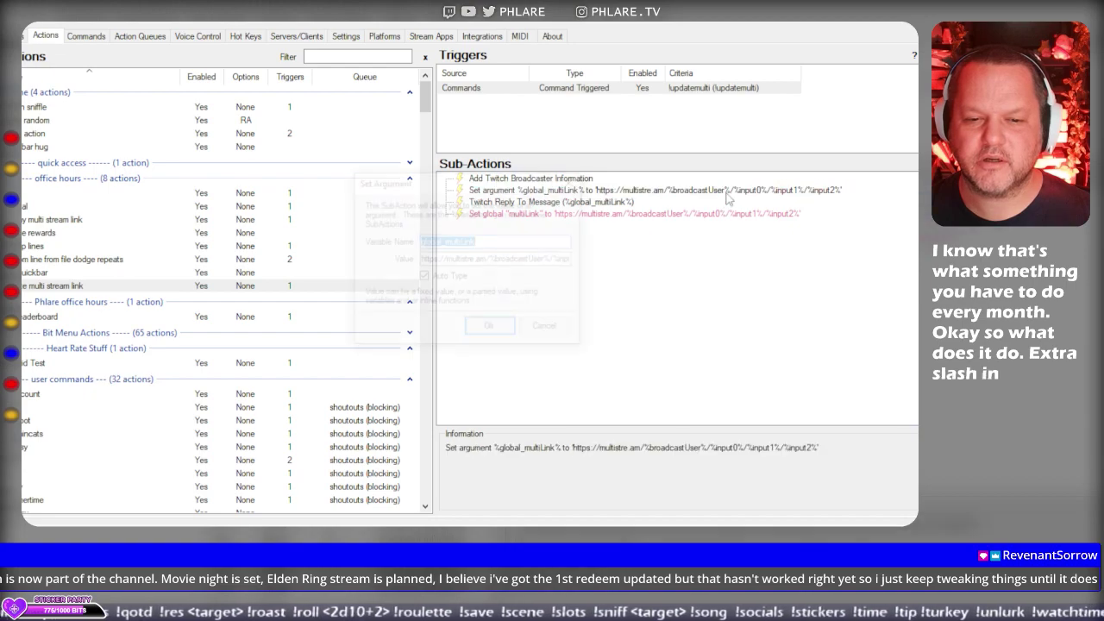
double_click(727, 193)
click(491, 259)
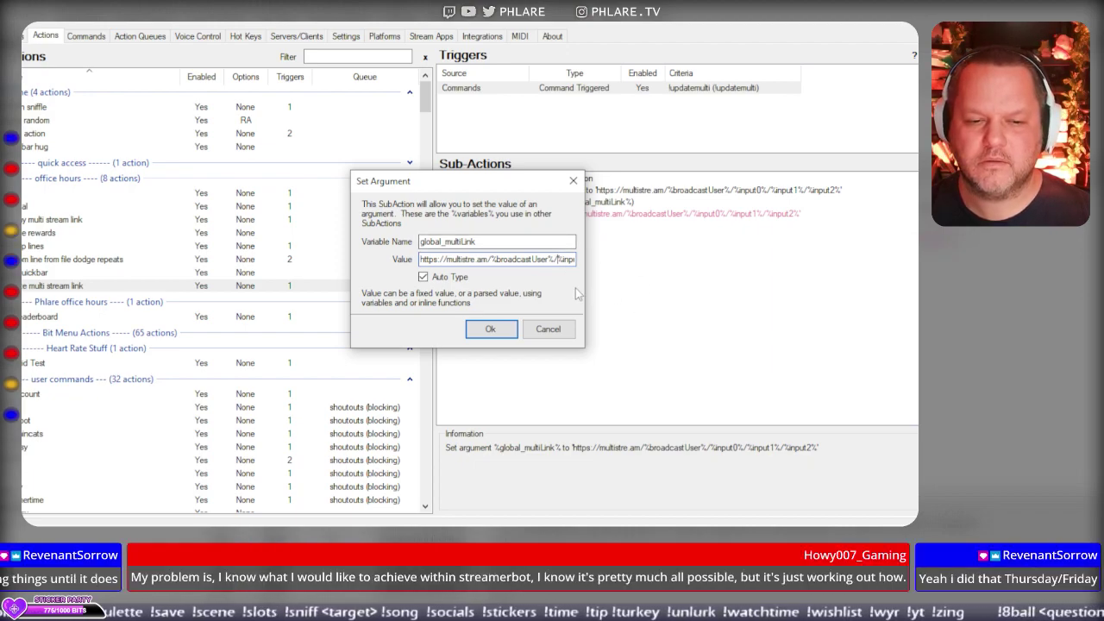
drag(547, 259, 583, 267)
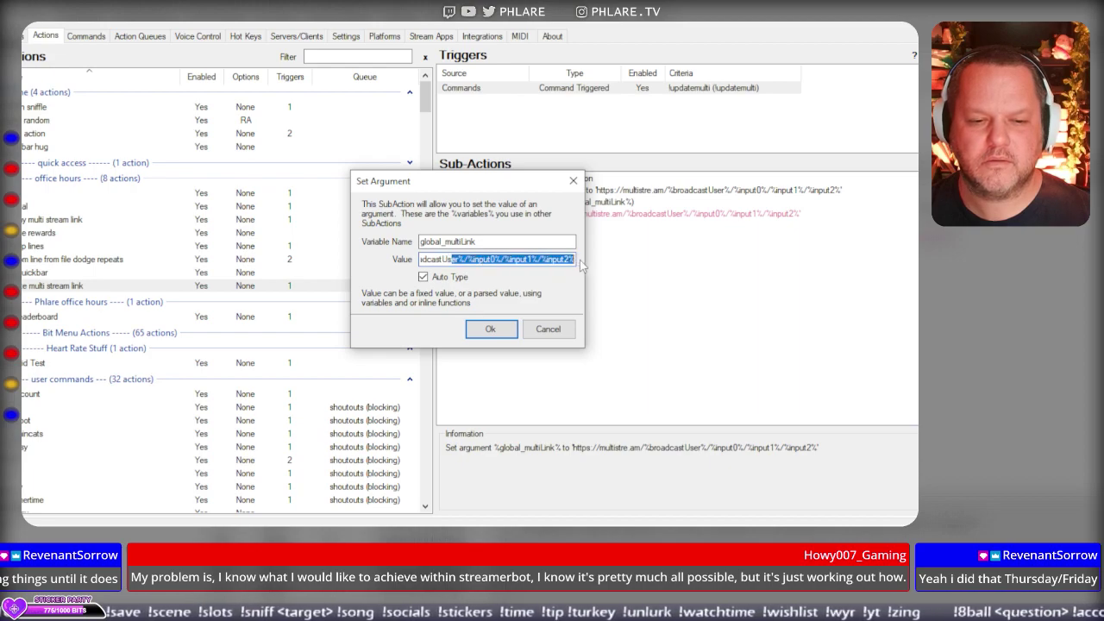
click(500, 259)
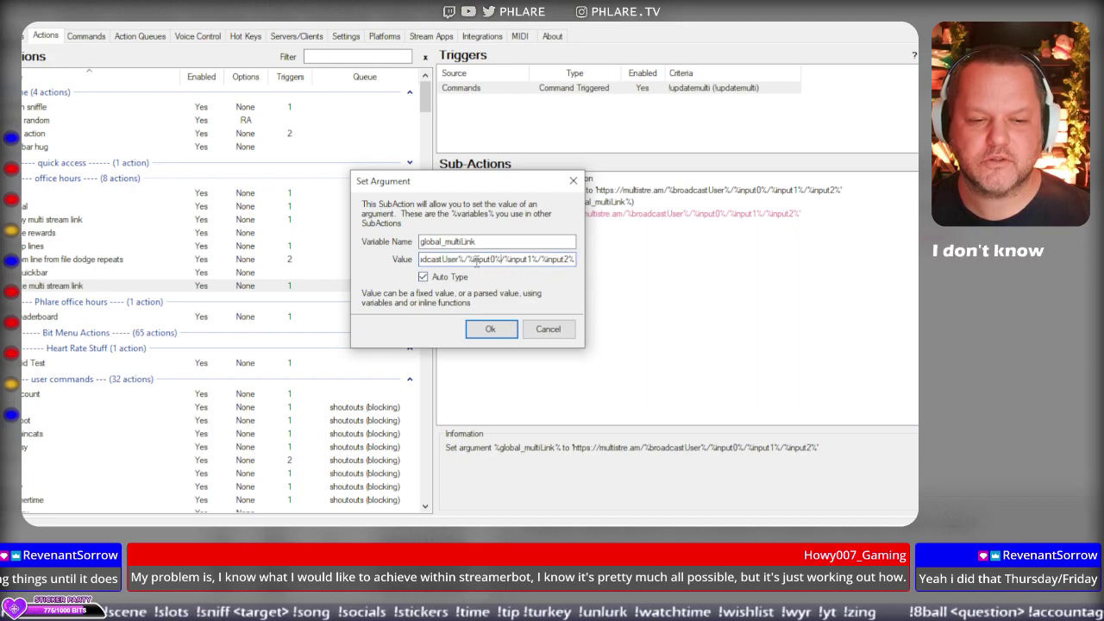
click(547, 331)
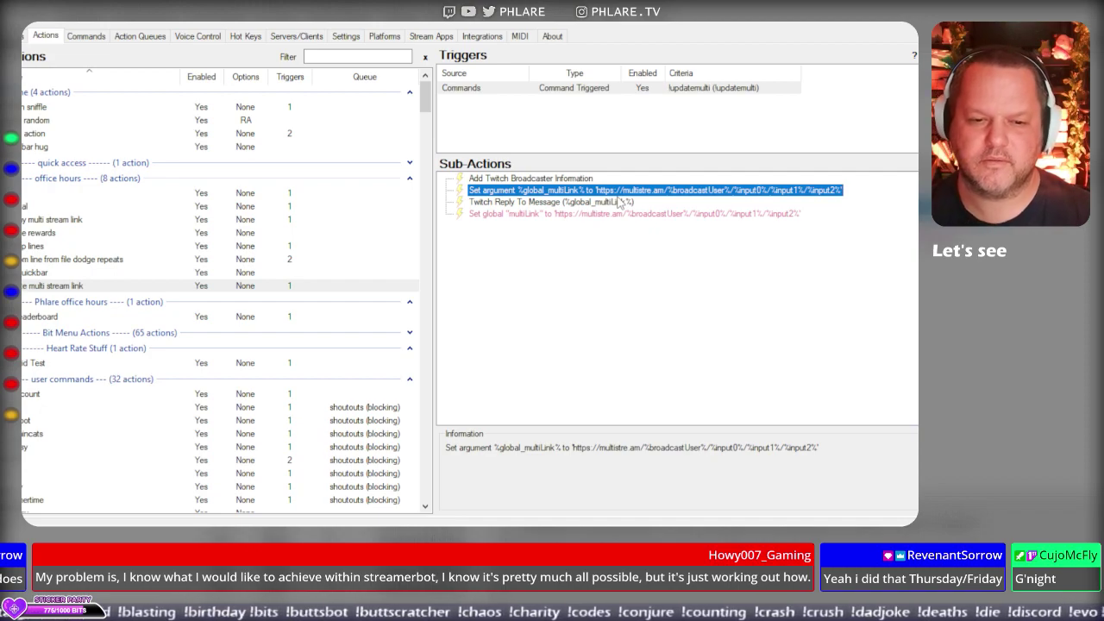
right_click(574, 225)
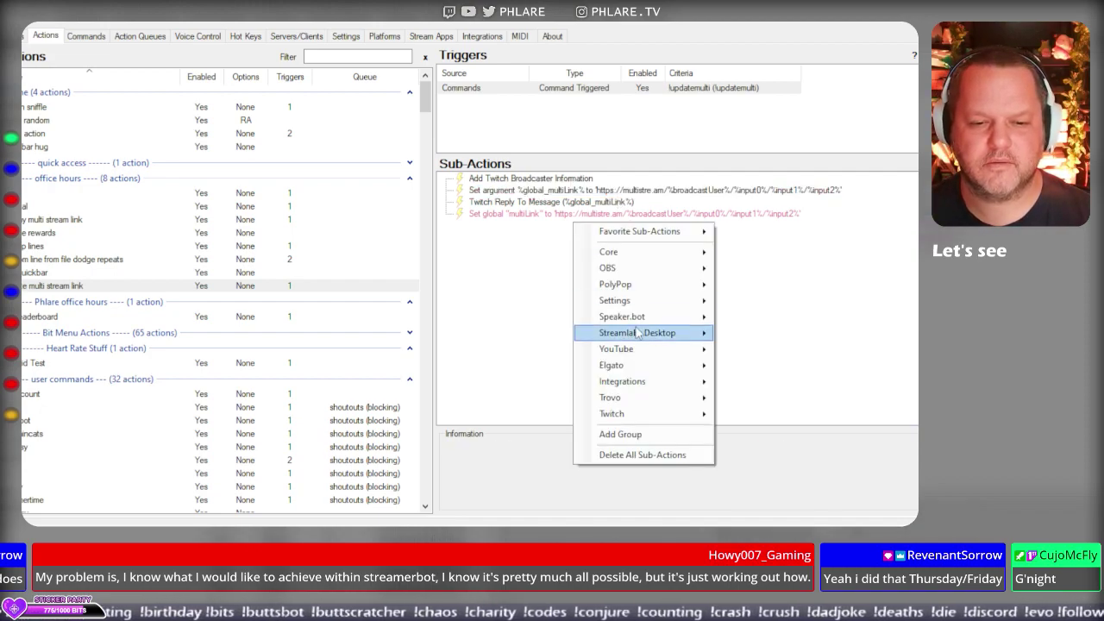
mouse_move(669, 259)
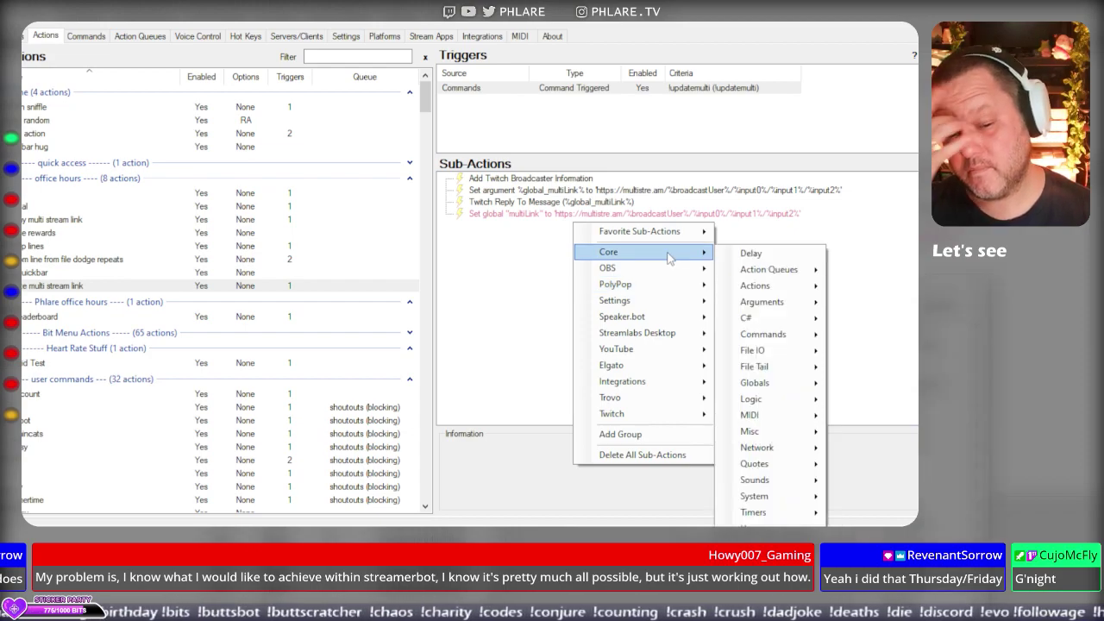
mouse_move(774, 402)
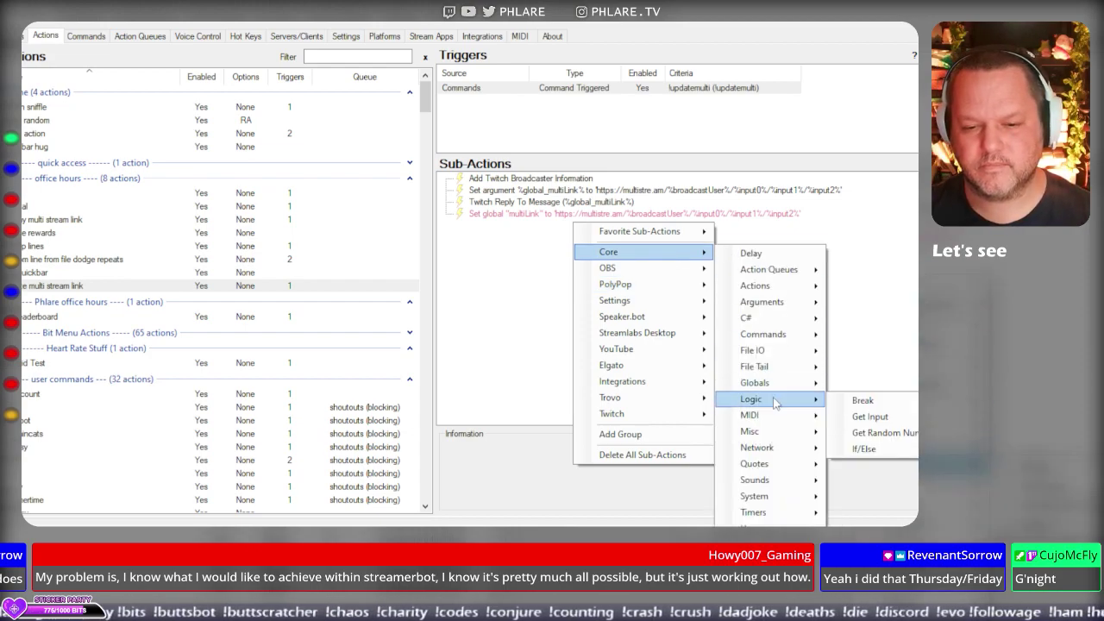
click(864, 449)
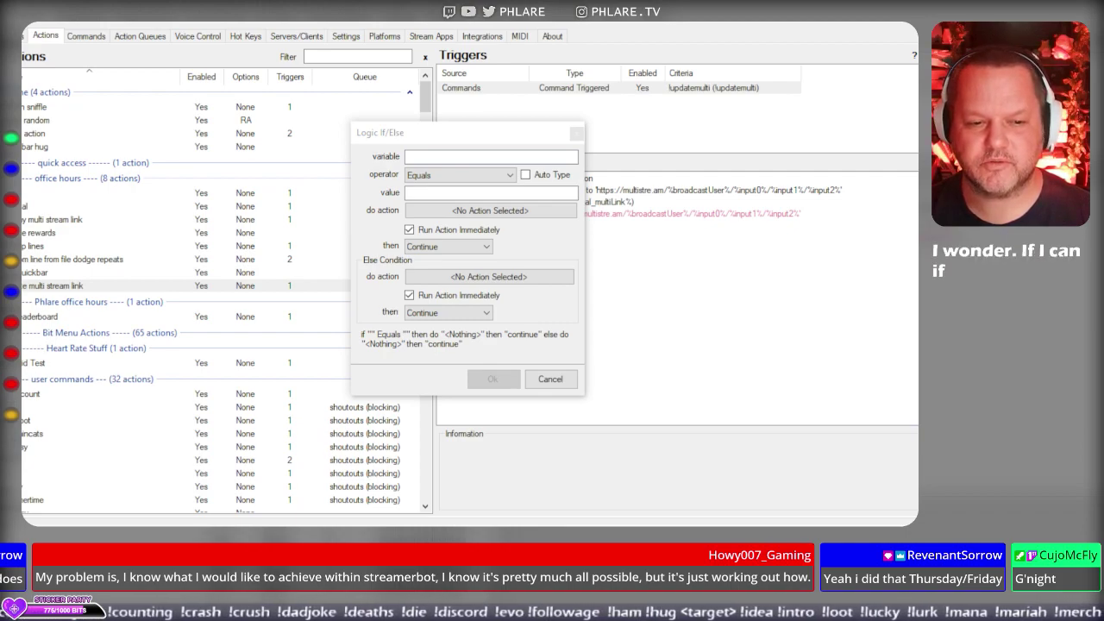
click(466, 159)
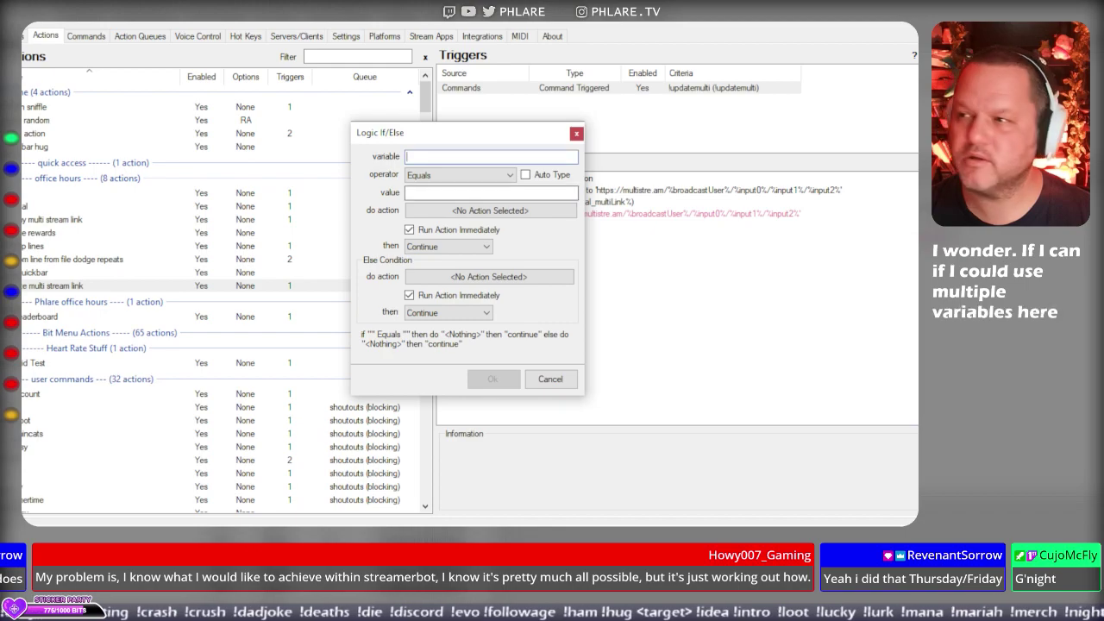
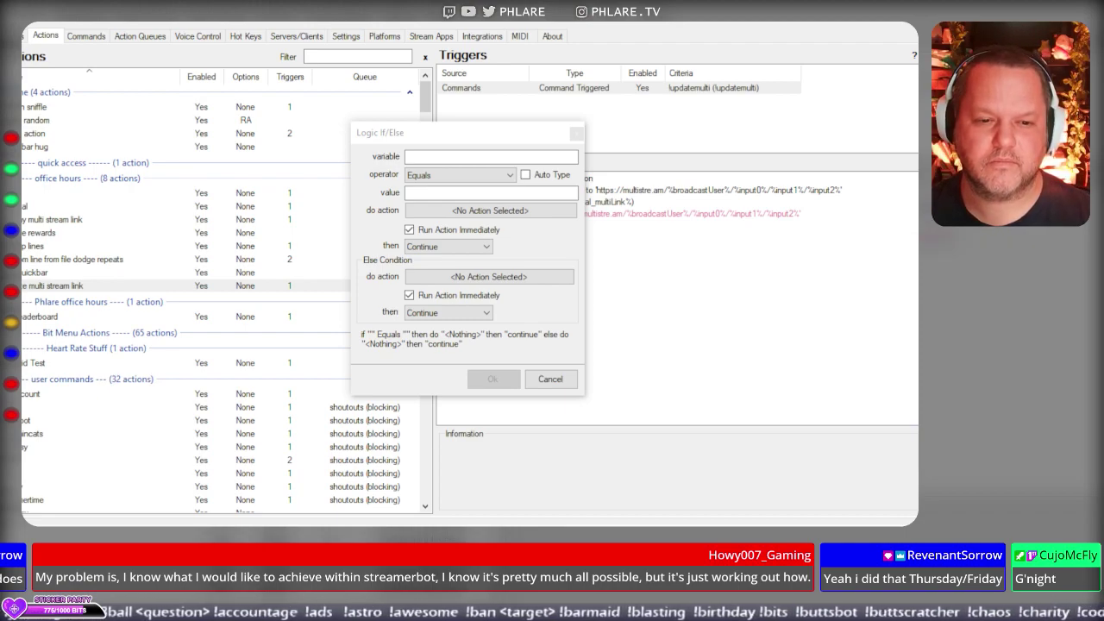
click(487, 176)
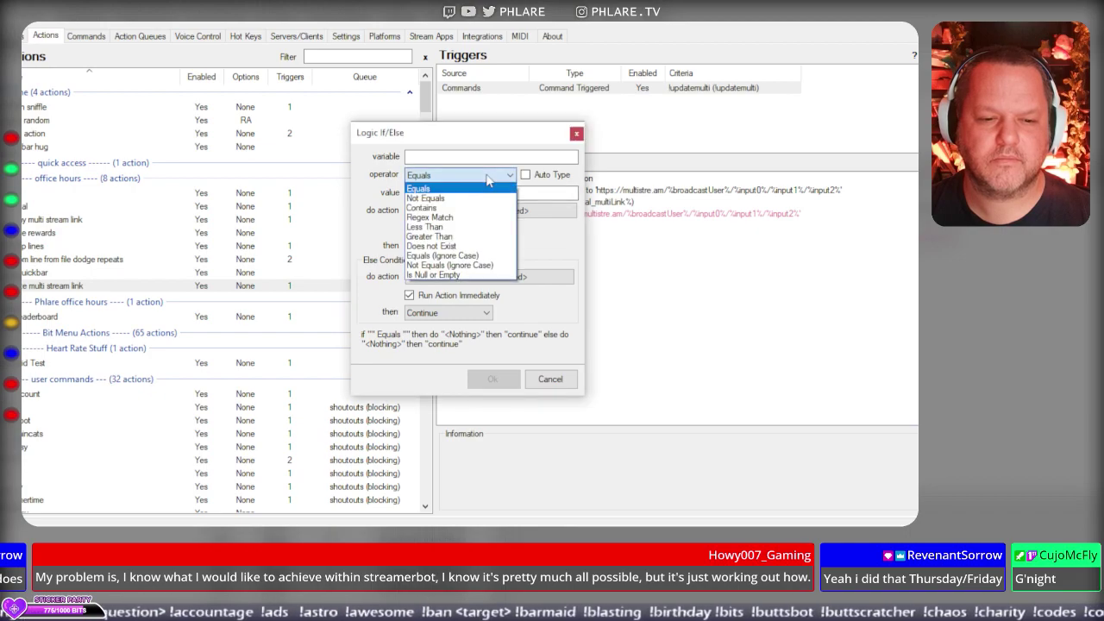
click(454, 217)
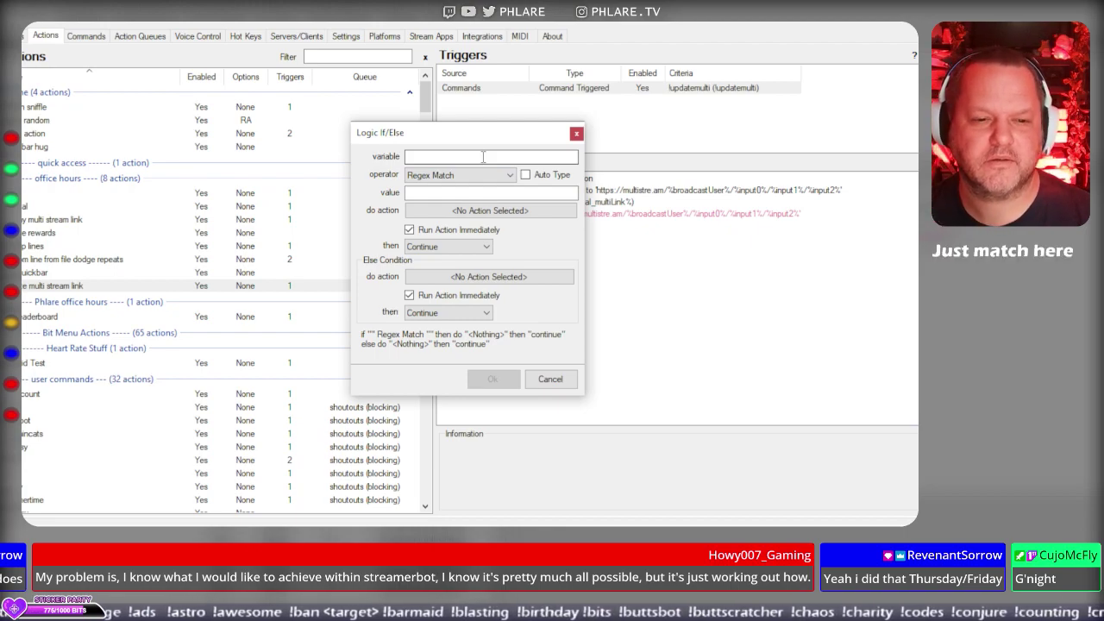
click(483, 175)
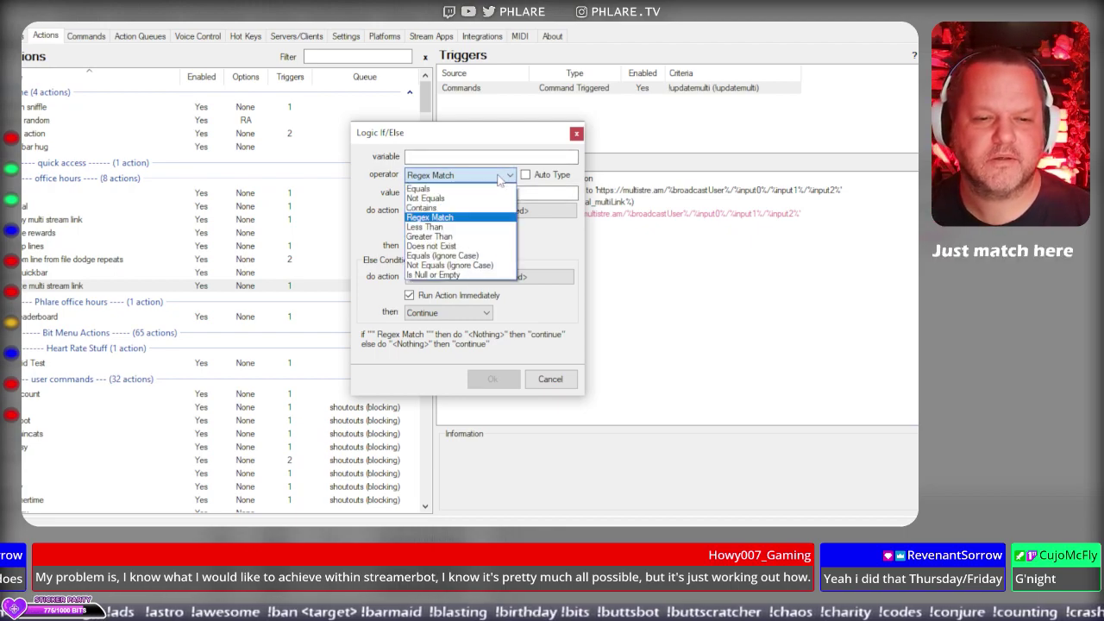
click(545, 235)
click(558, 380)
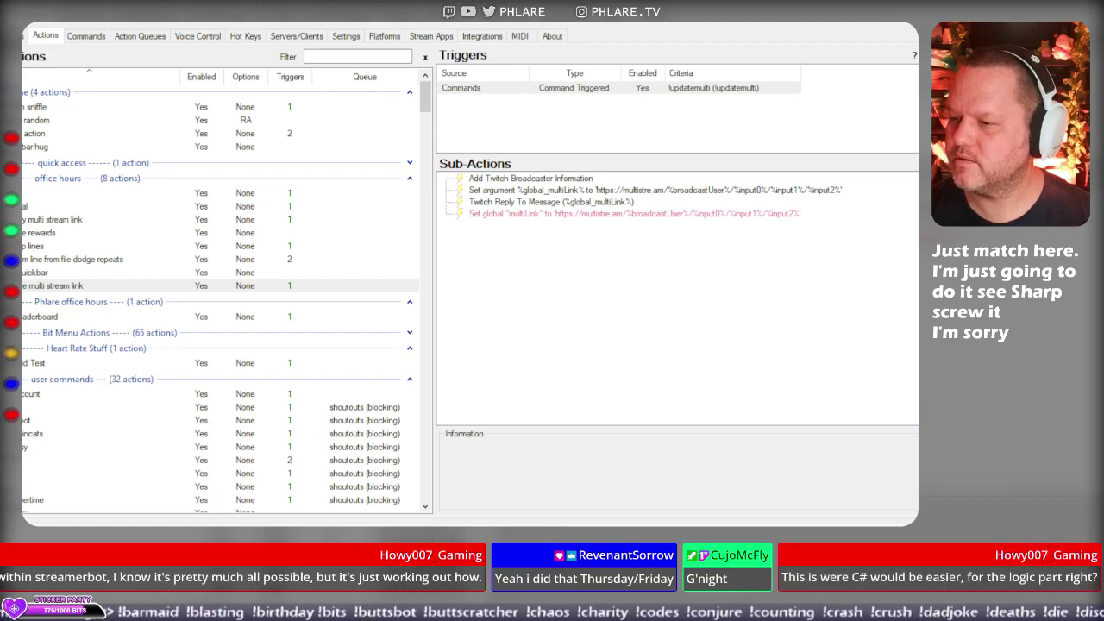
click(577, 207)
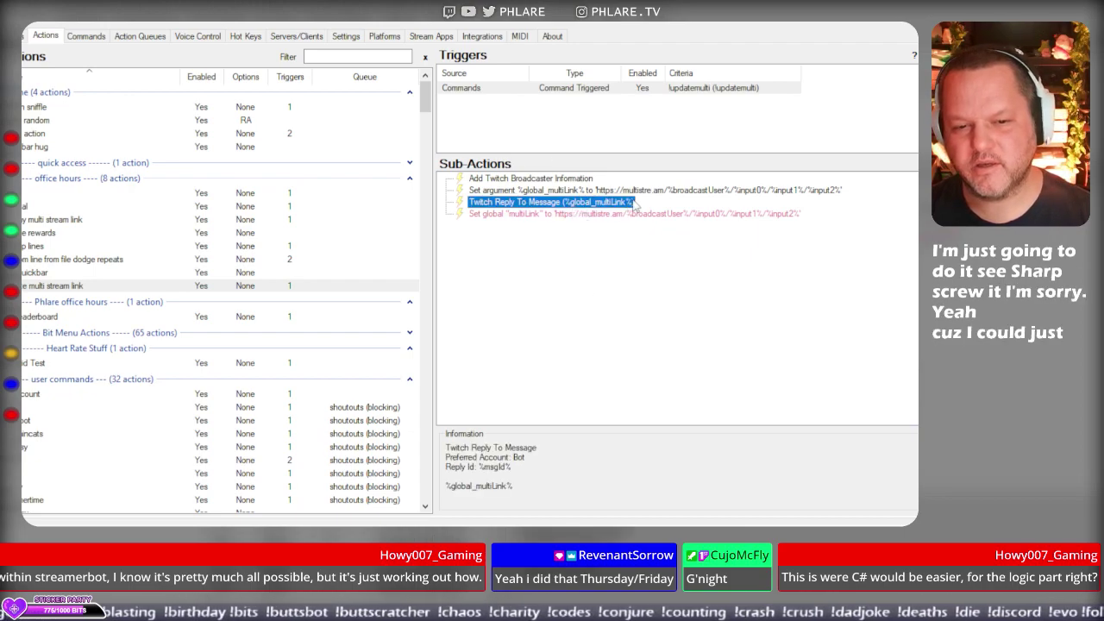
click(764, 191)
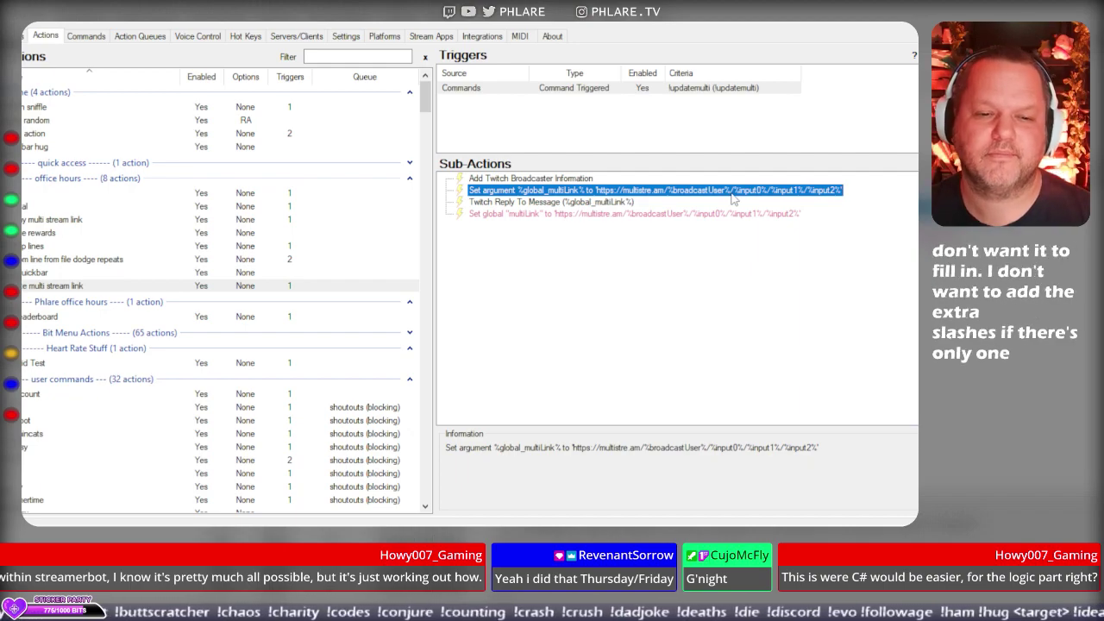
right_click(611, 193)
mouse_move(682, 241)
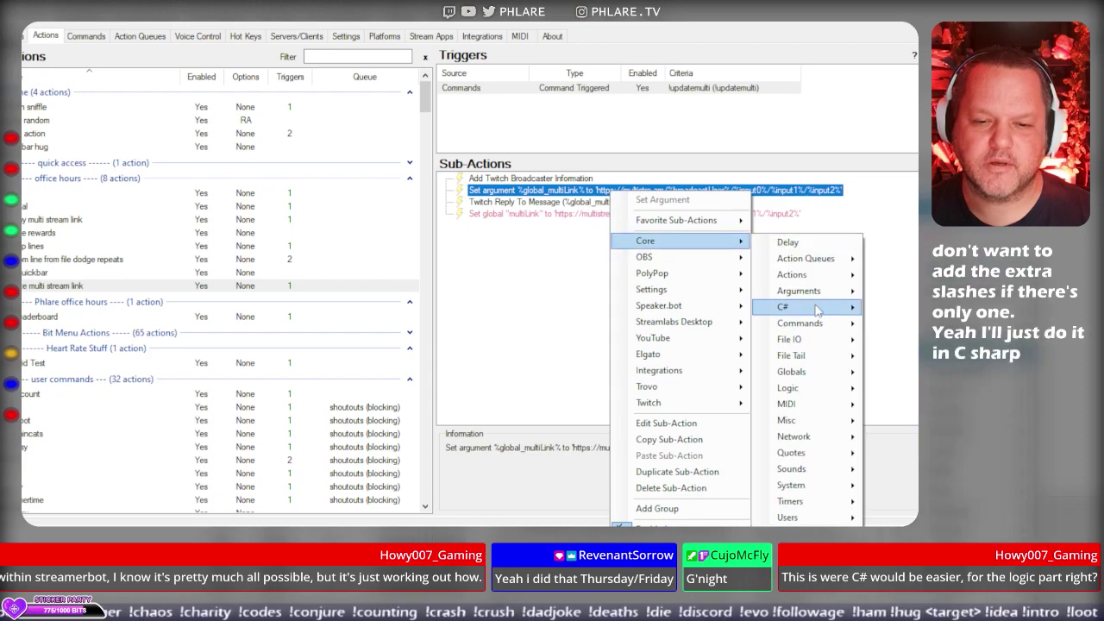
mouse_move(817, 309)
click(889, 325)
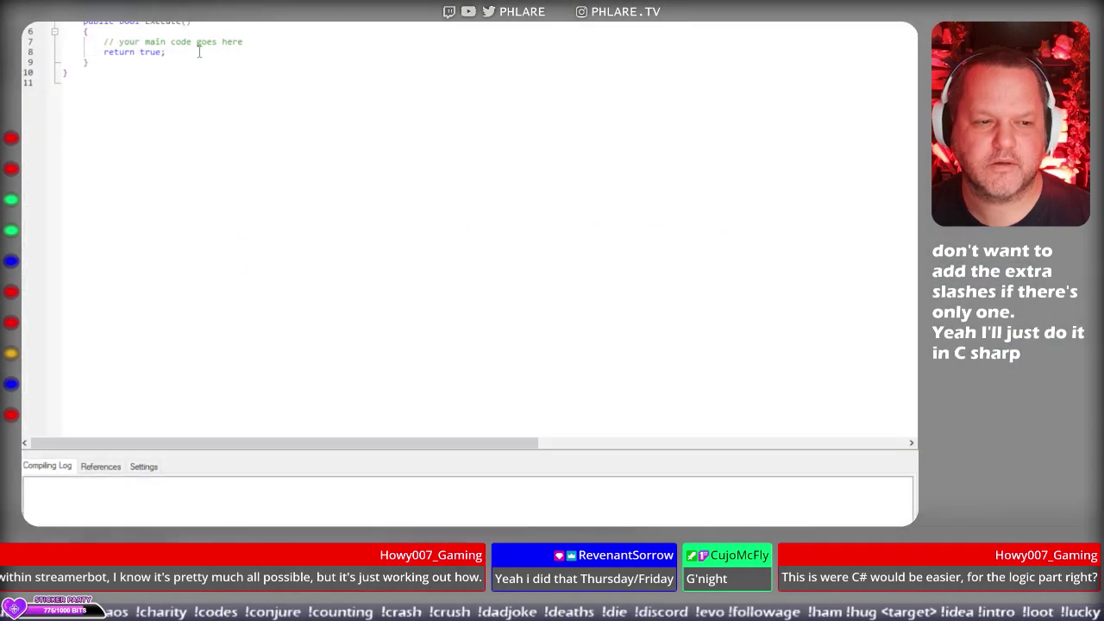
drag(531, 251, 538, 272)
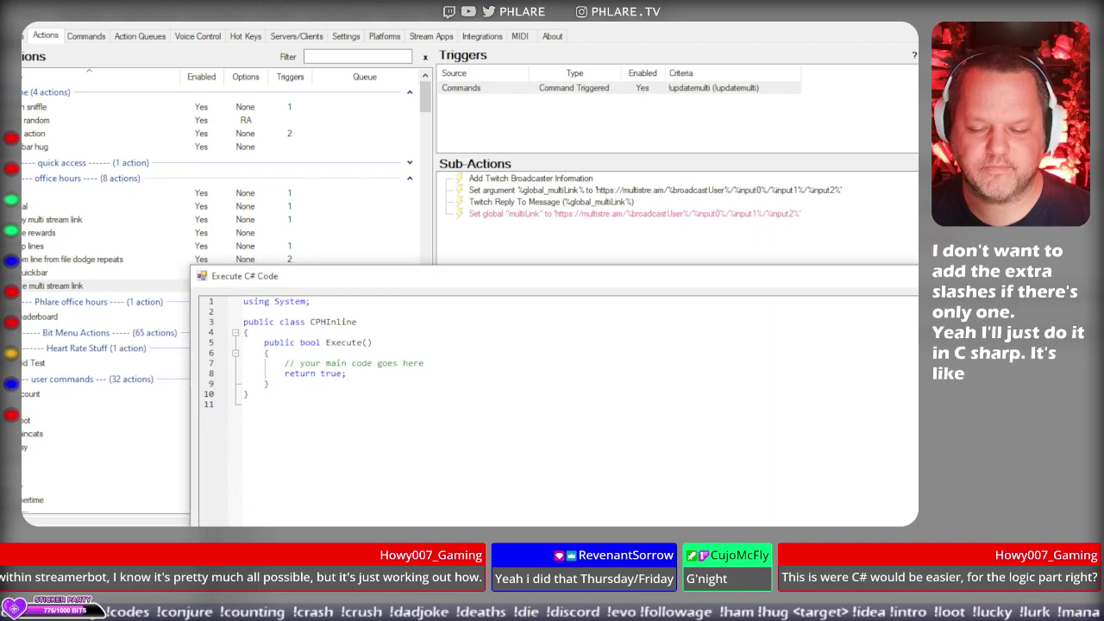
key(Escape)
Copy the multistre.am link from the global_multiLink argument's value and close the argument without changing it.
click(788, 179)
click(788, 190)
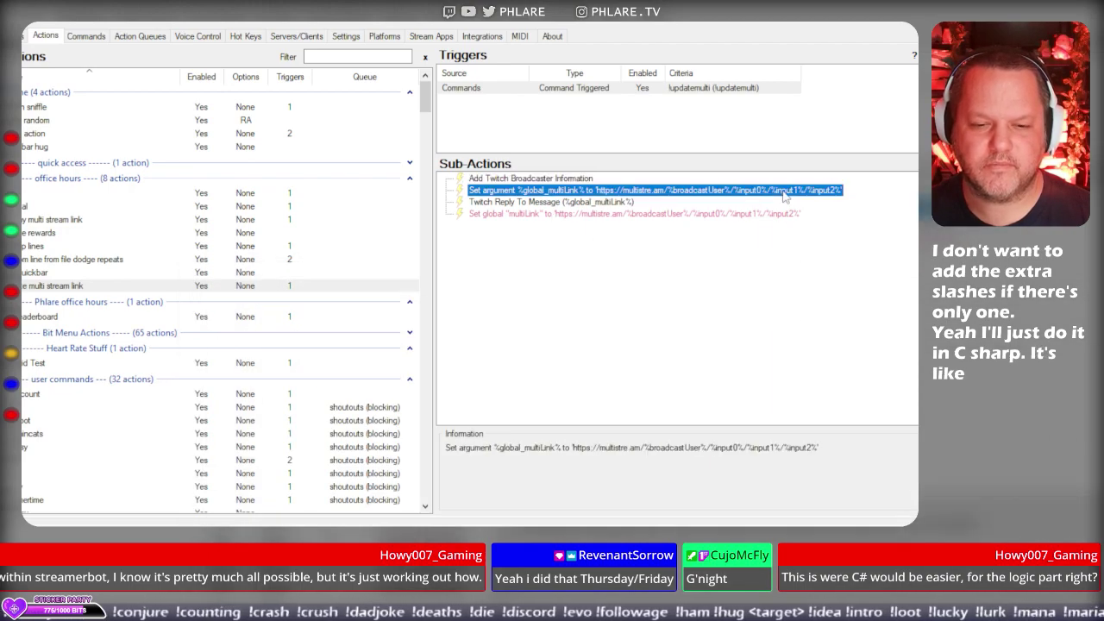
double_click(788, 190)
double_click(528, 259)
key(ctrl+c)
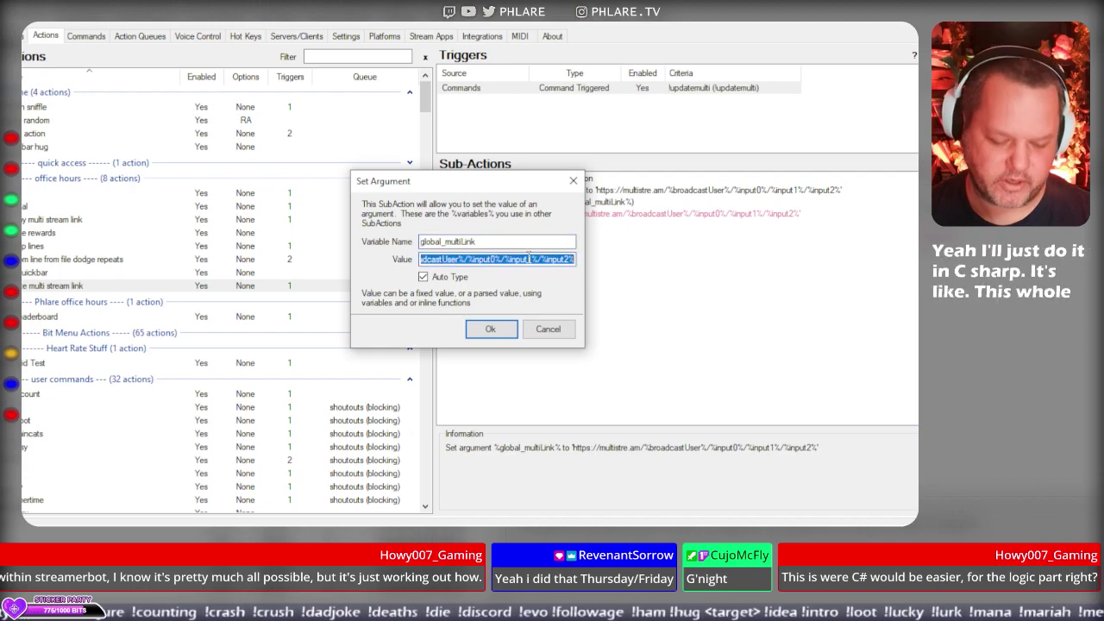
click(547, 329)
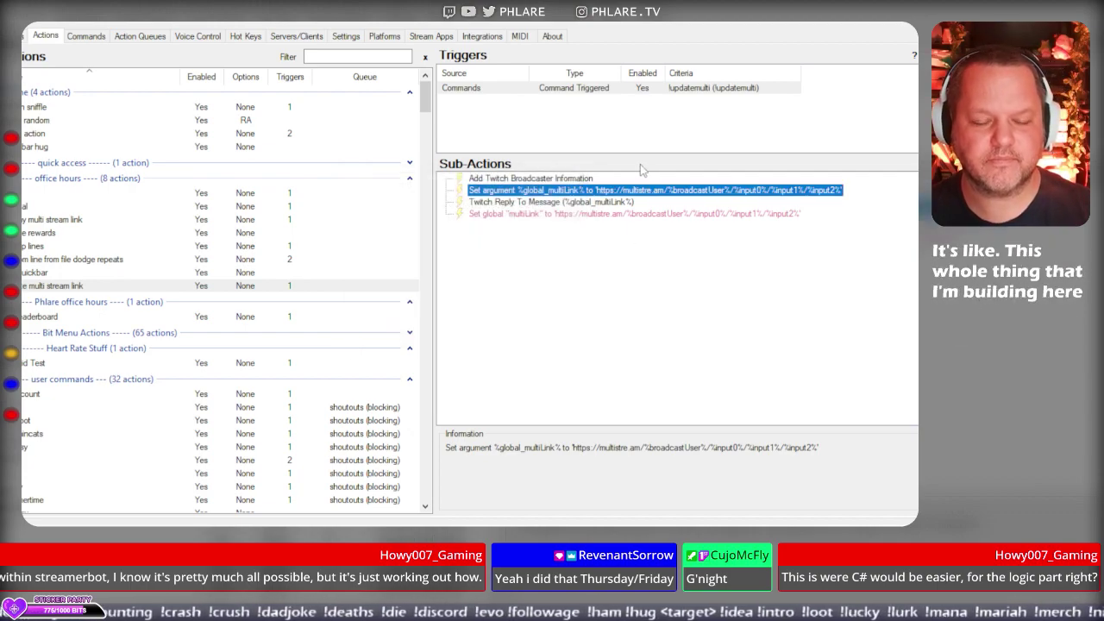
Start an Execute C# Code sub-action and paste the copied multistre.am link as a comment below the main code comment.
right_click(576, 177)
mouse_move(668, 228)
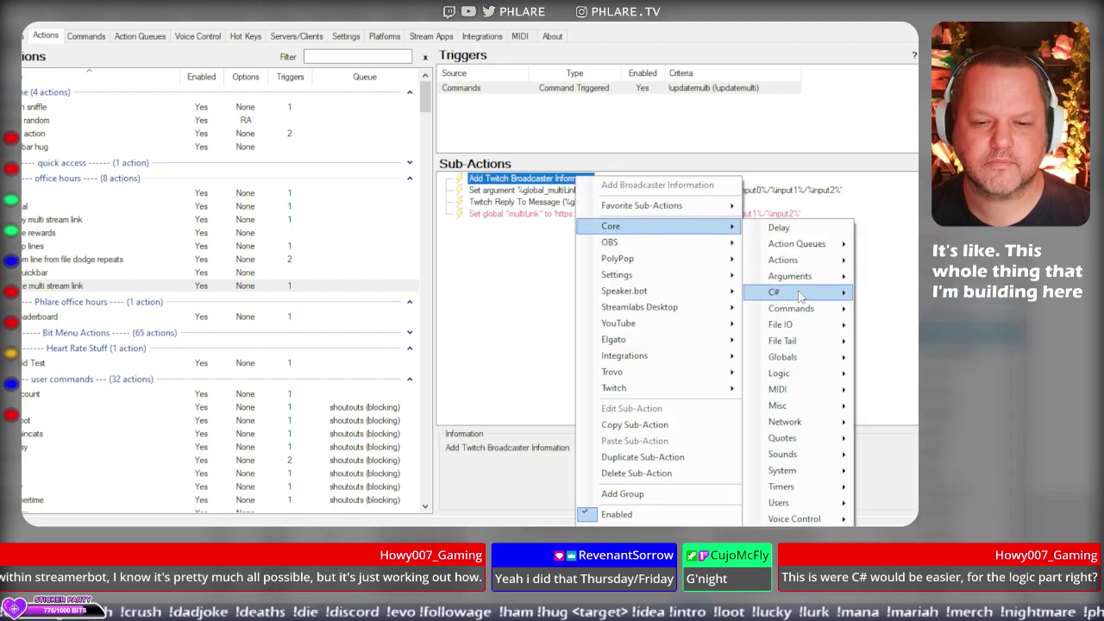
mouse_move(835, 293)
click(909, 295)
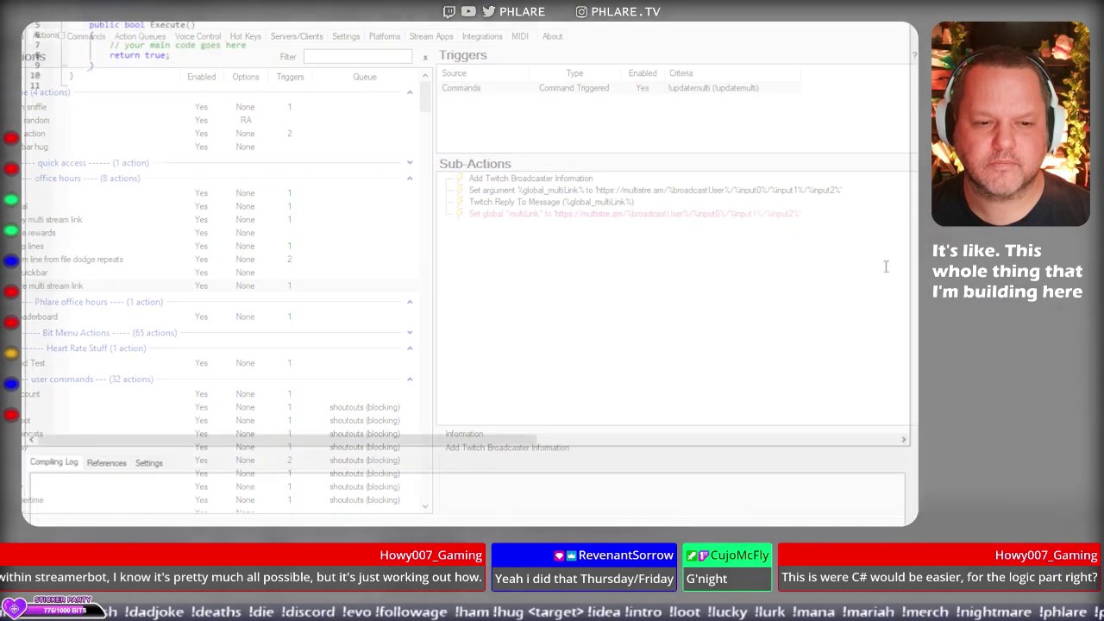
click(259, 40)
key(Return)
text(//)
key(ctrl+v)
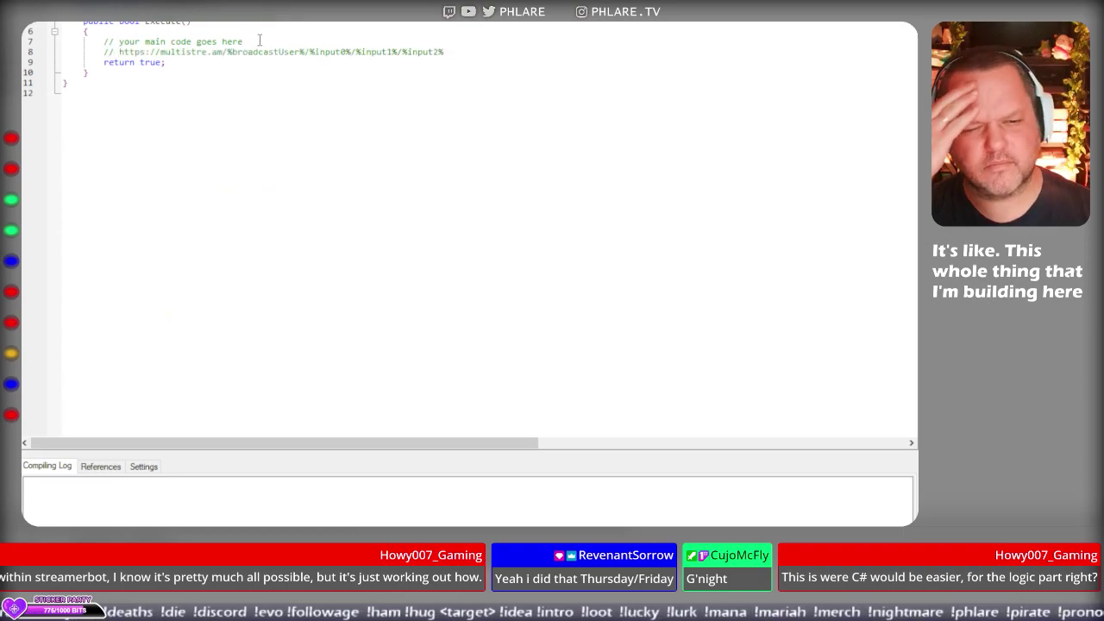
Declare string input0 = args["input0"].ToString(); on a new line below the link comment.
key(Return)
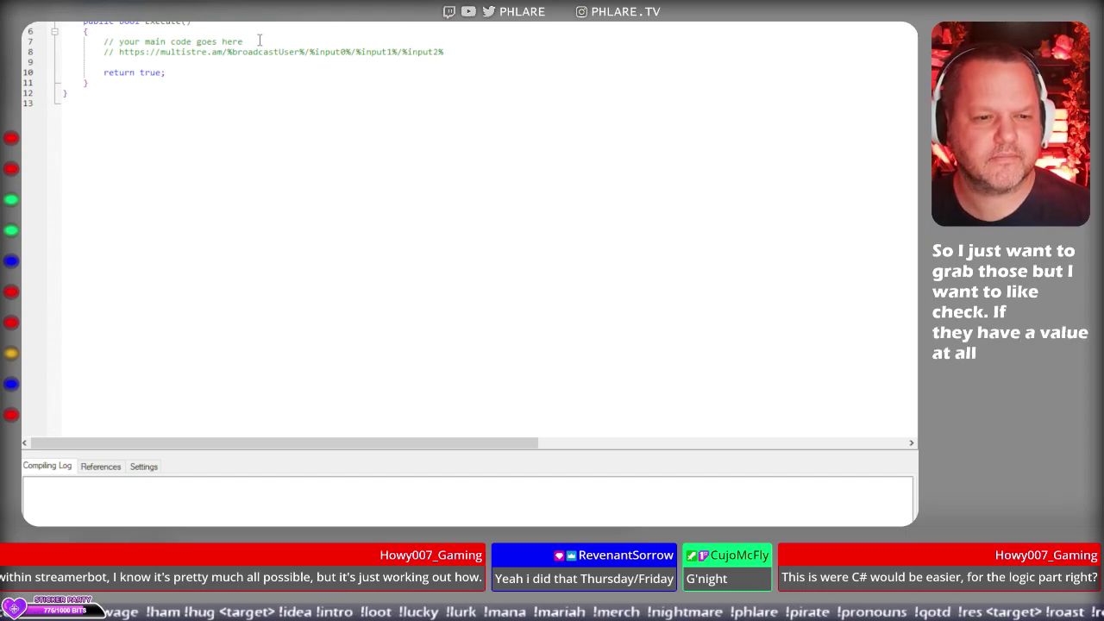
text(input0 =)
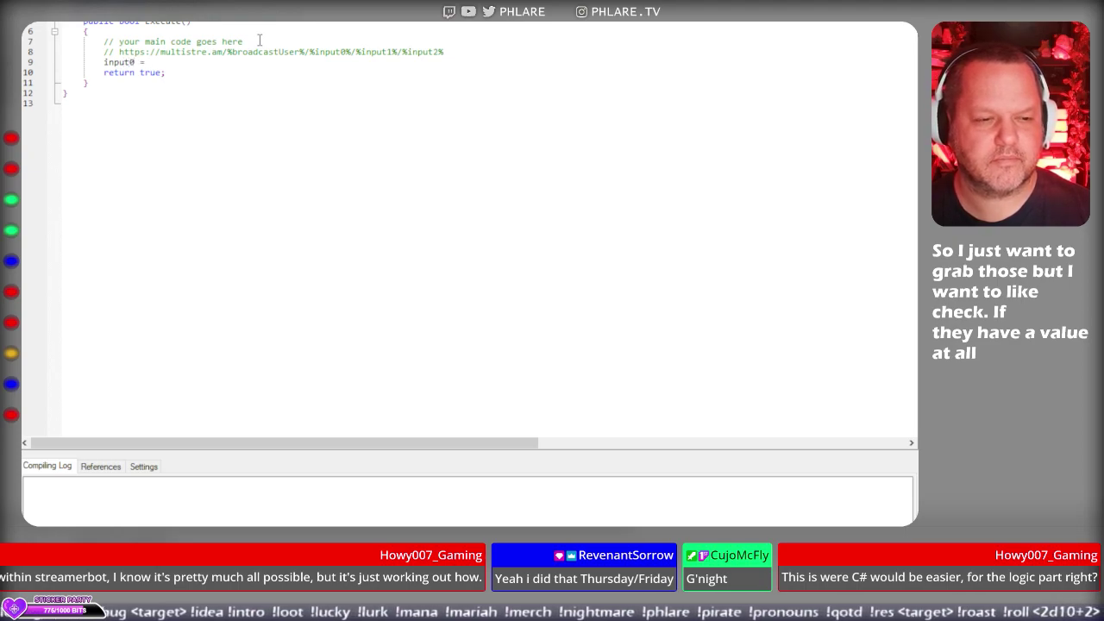
text(string)
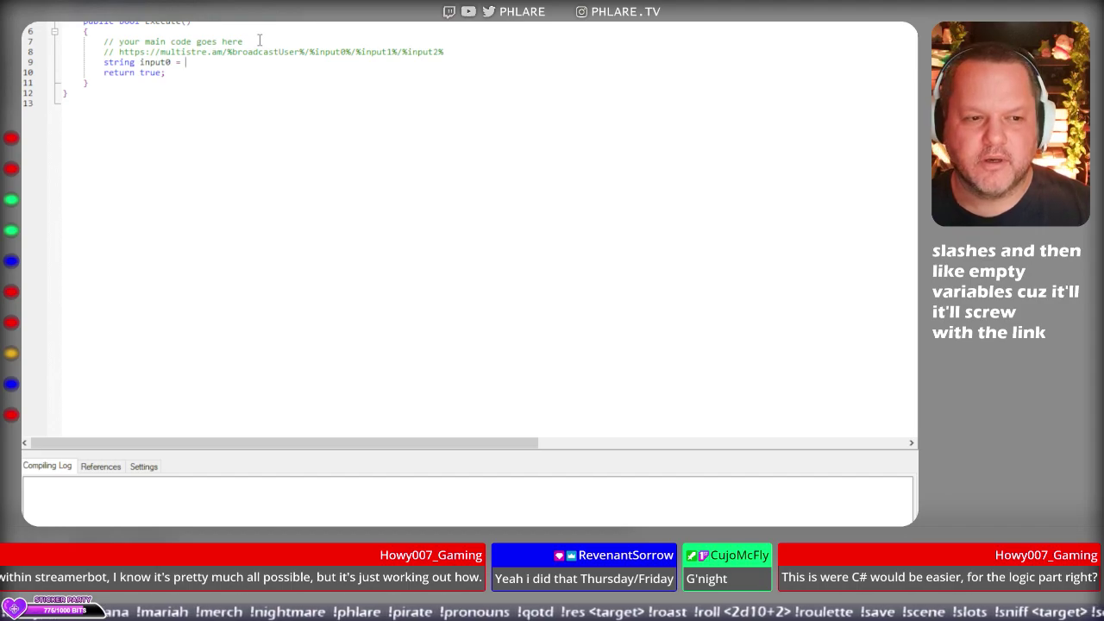
text(args)
text(["input)
text(0"];)
text(ToString()
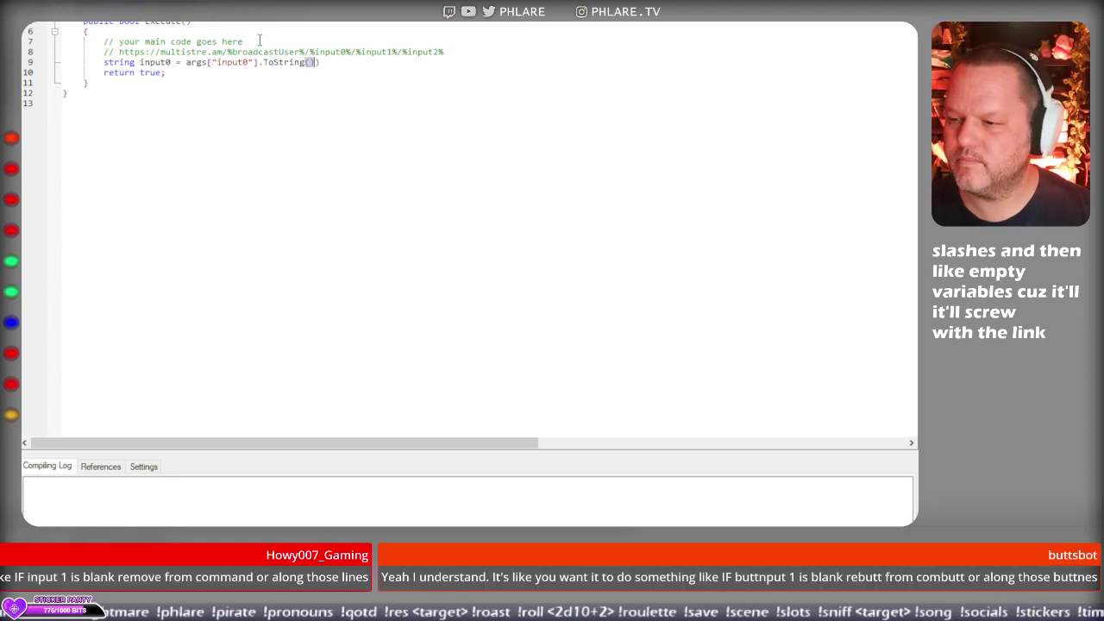
text())
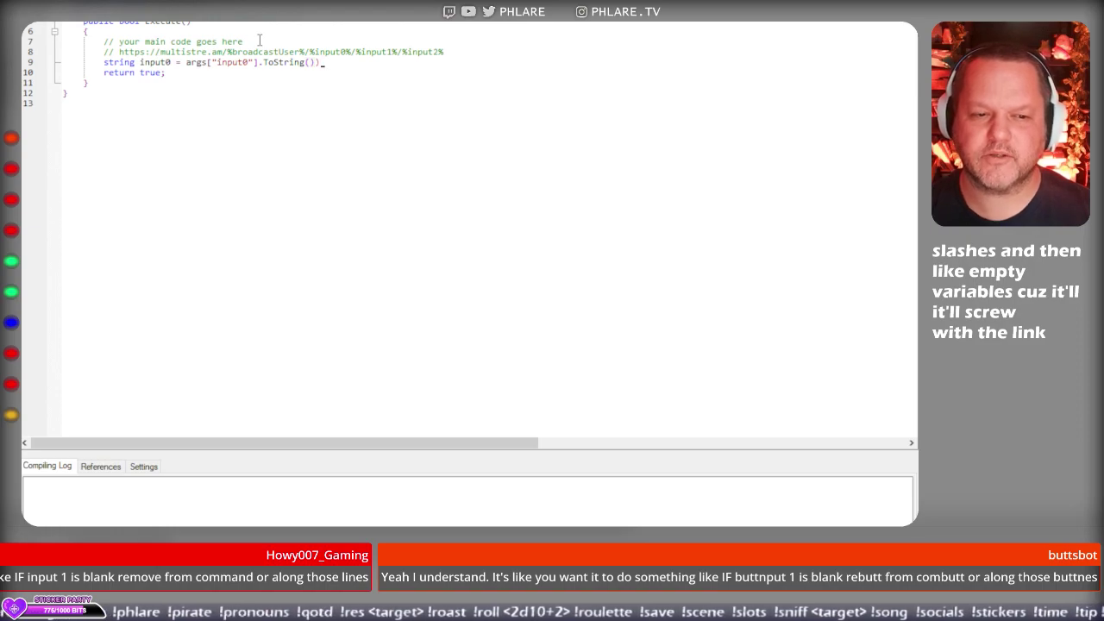
text(;)
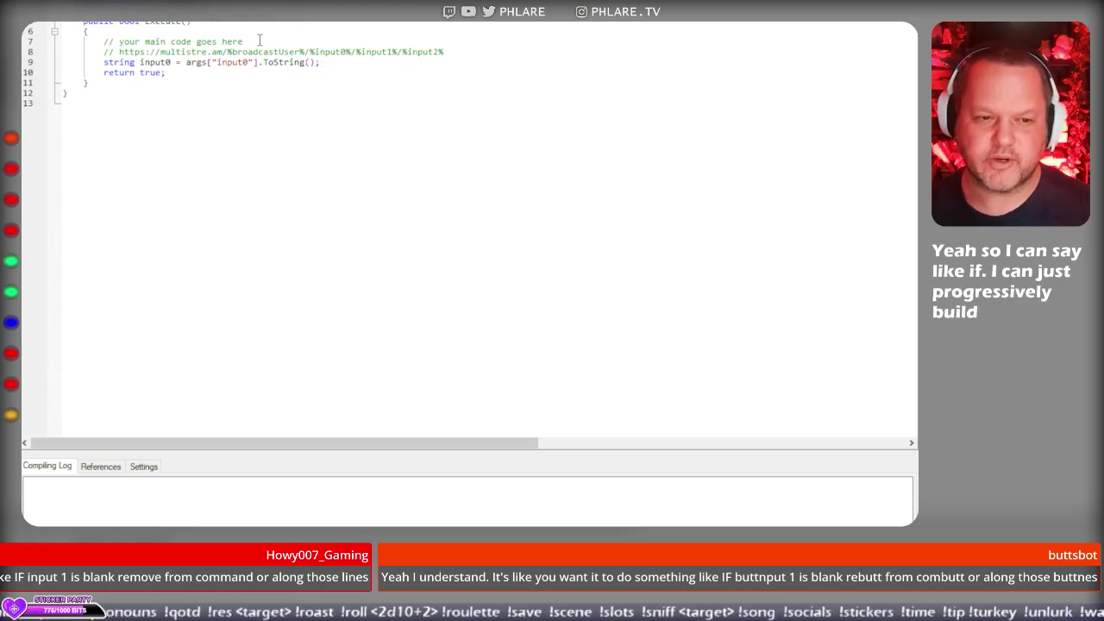
key(Return)
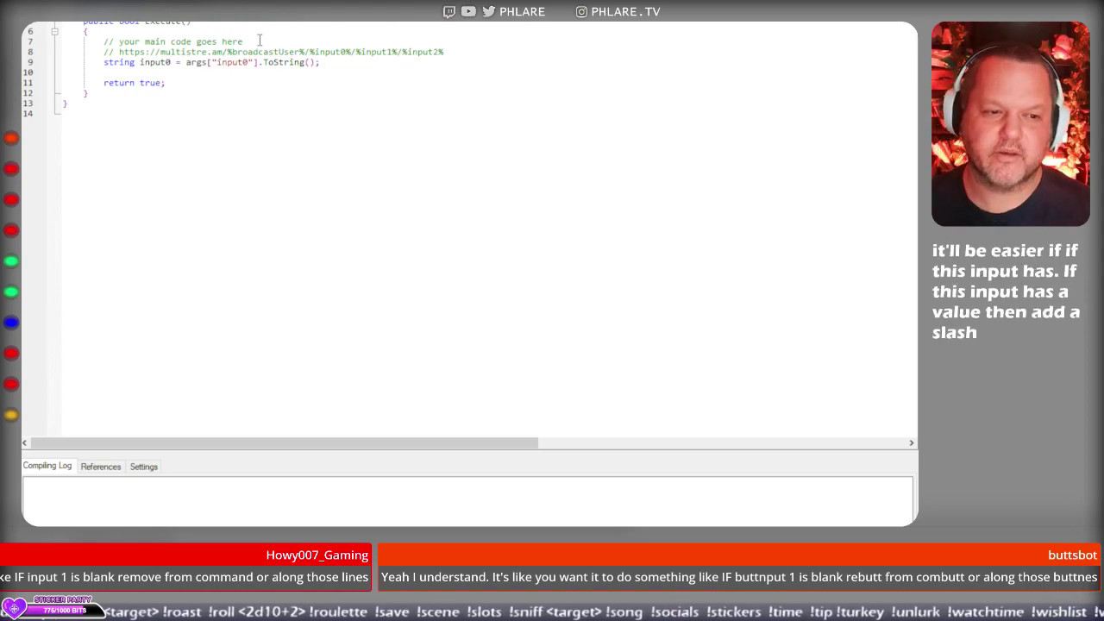
text(string)
key(Return)
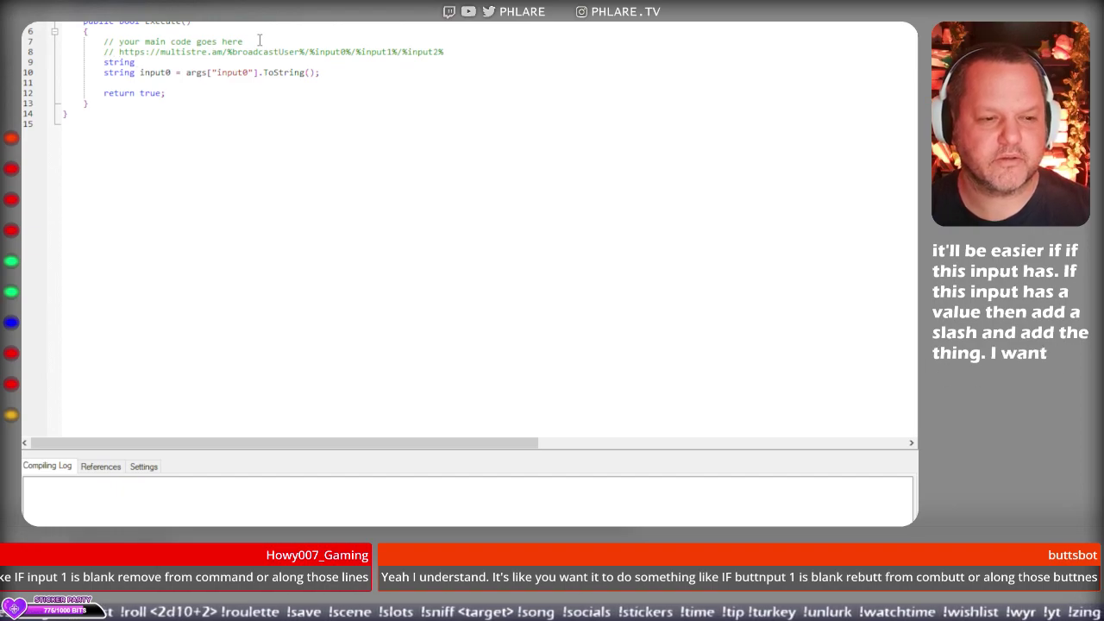
text(mu)
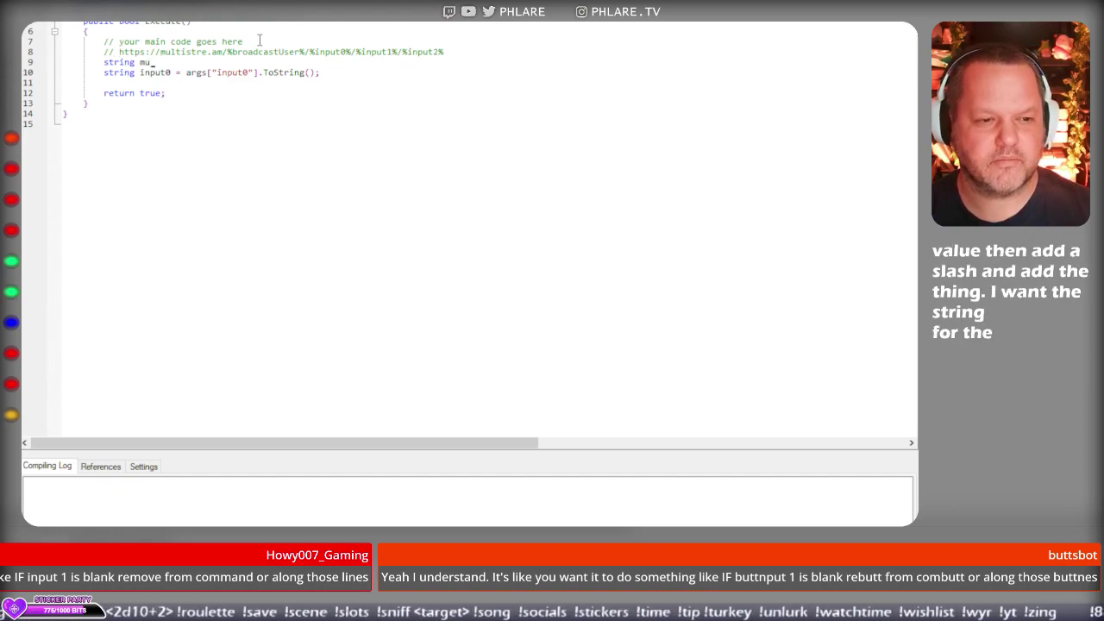
text(ltiUrl = )
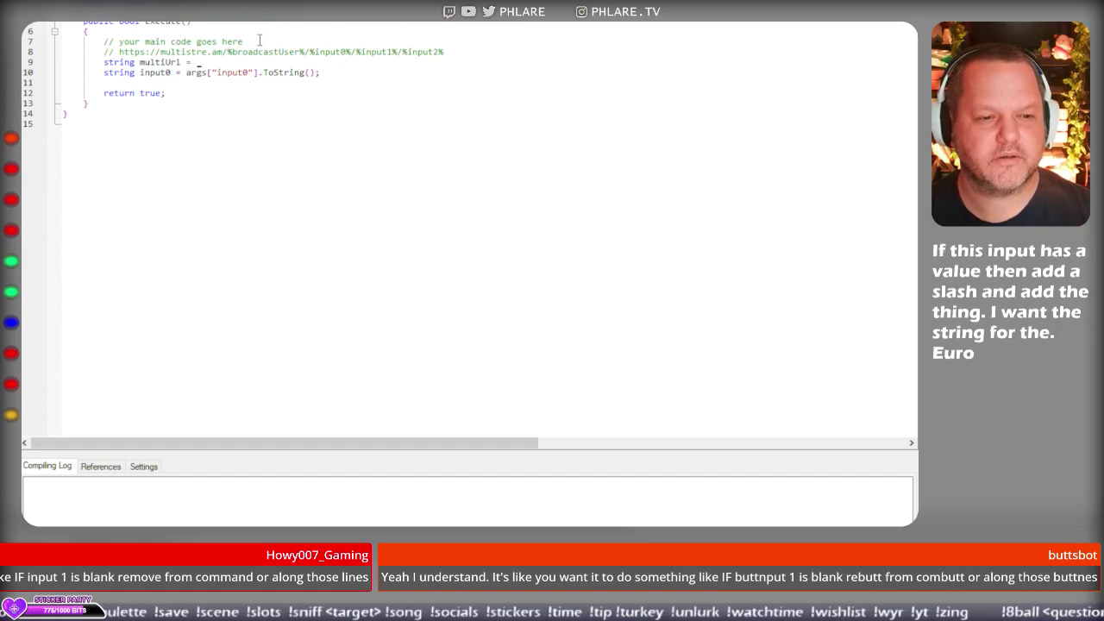
text("https:/)
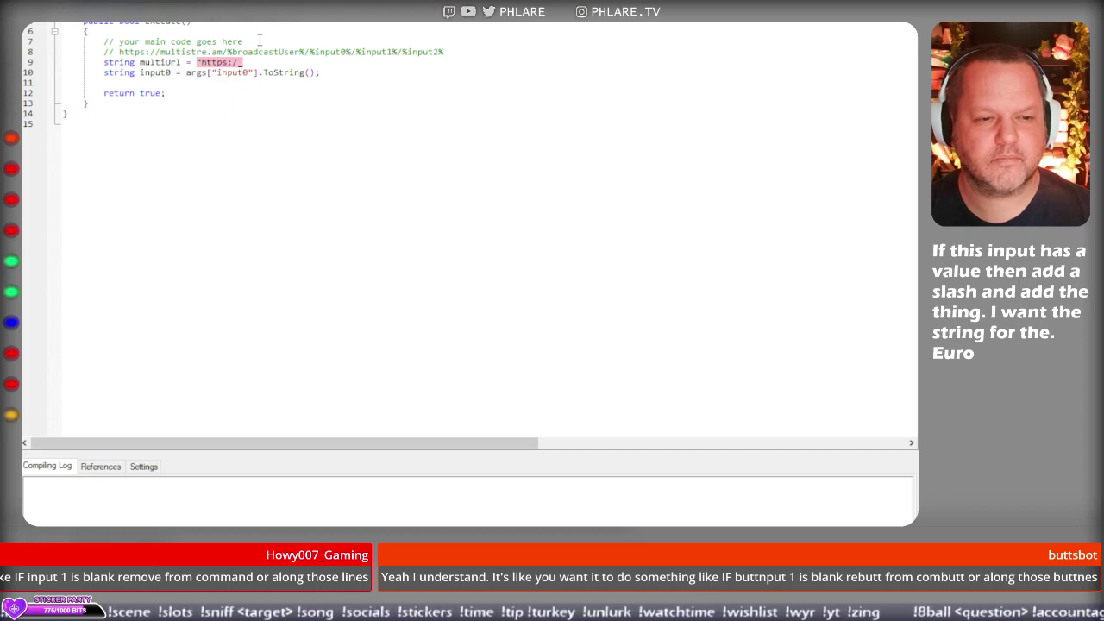
text(/)
text(mu)
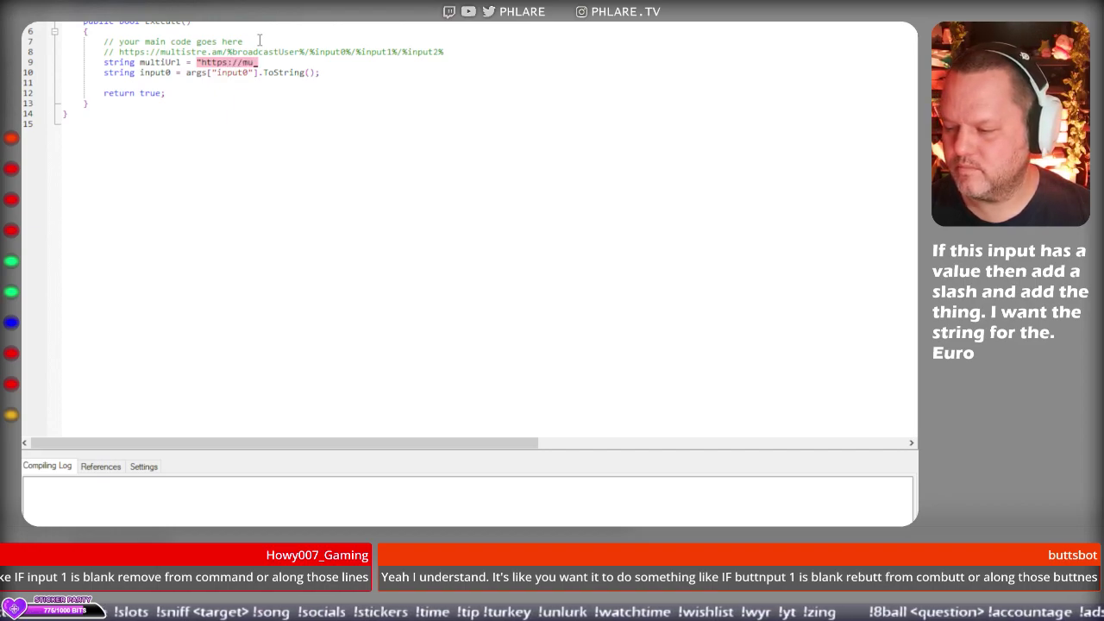
text(ltistre.am/)
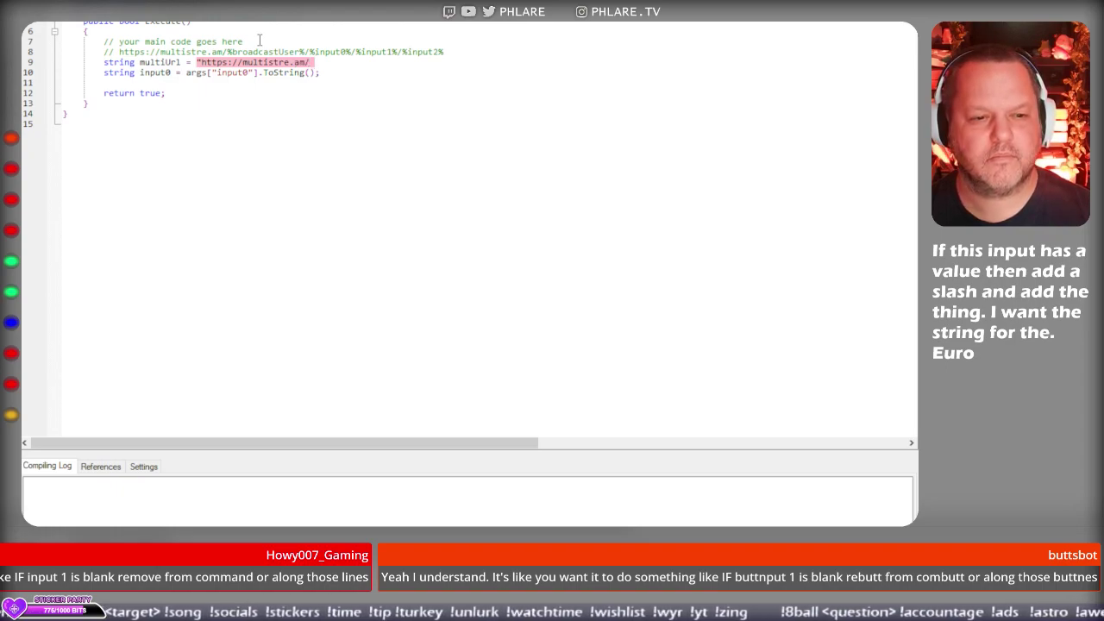
text(";)
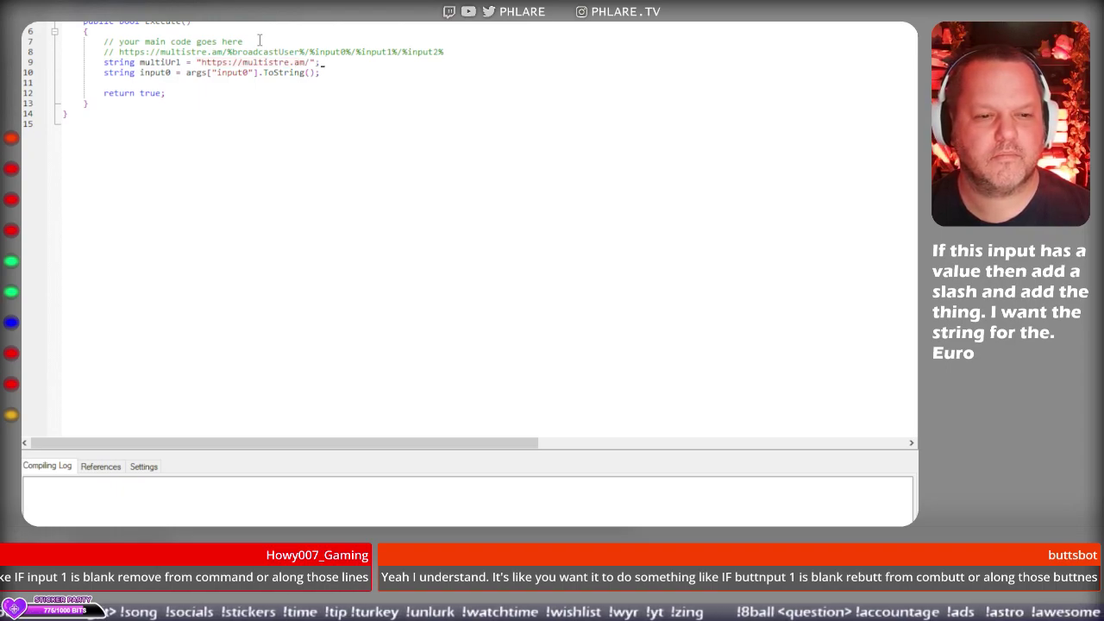
Declare string broadcaster = args["broadcastUser"].ToString(); on a new line between the multiUrl and input0 declarations.
key(Return)
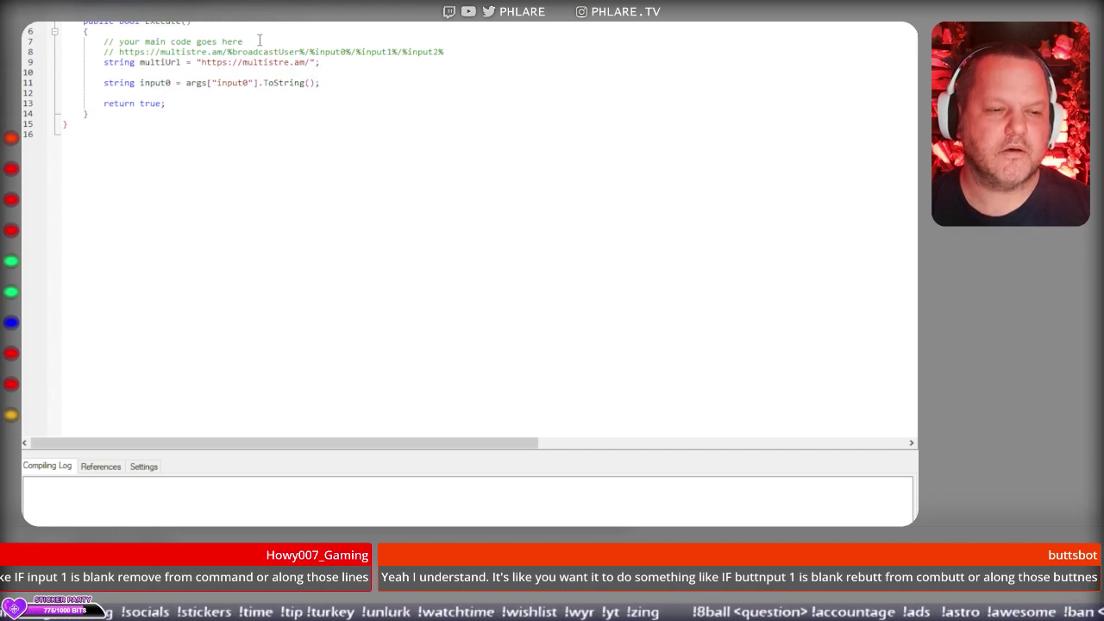
text(string)
key(BackSpace)
key(BackSpace)
key(BackSpace)
key(BackSpace)
key(BackSpace)
text(tring broadcaster = ")
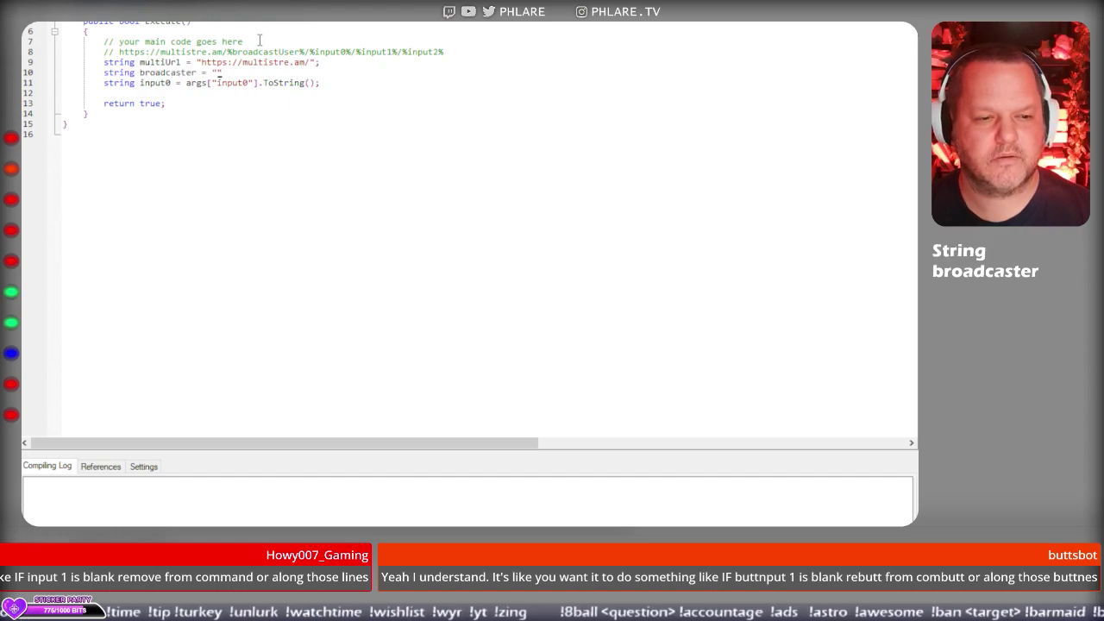
key(BackSpace)
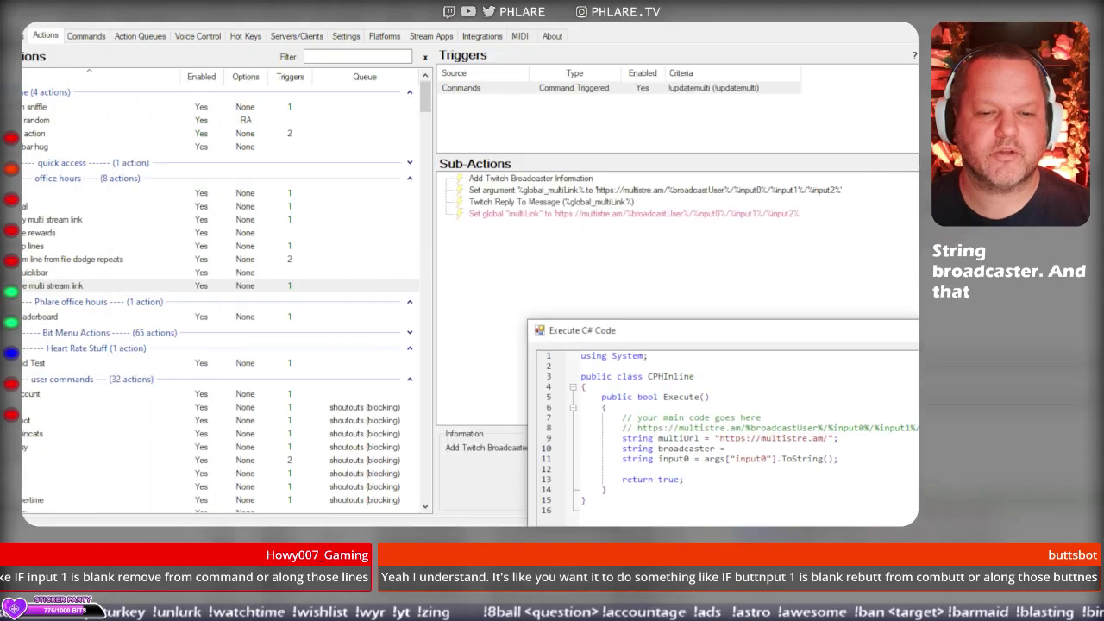
drag(529, 322, 232, 273)
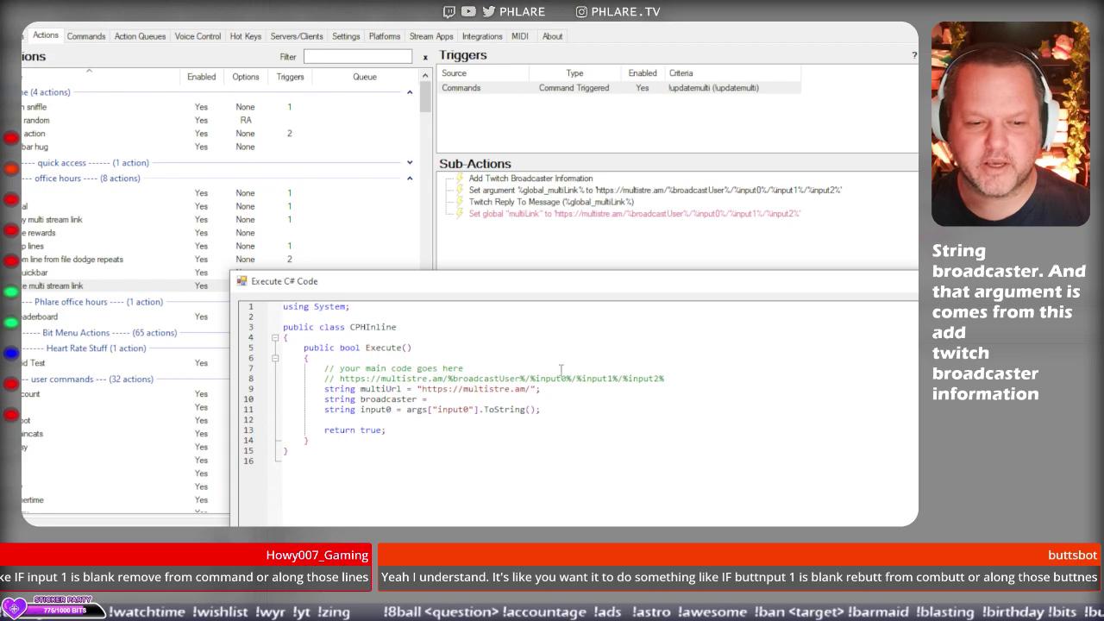
click(456, 400)
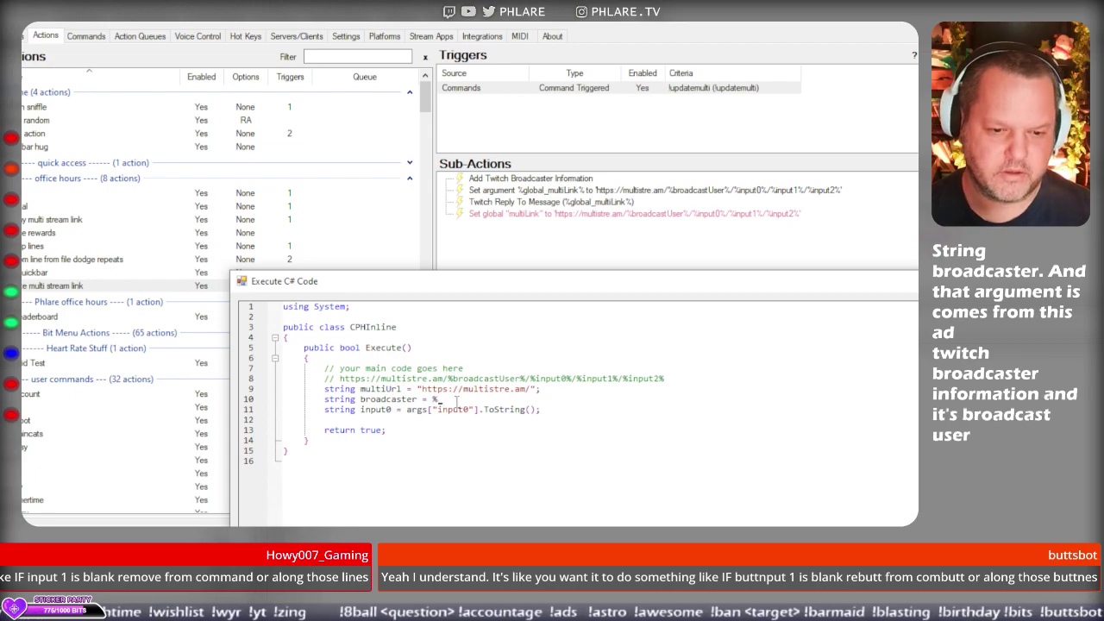
text(args["")
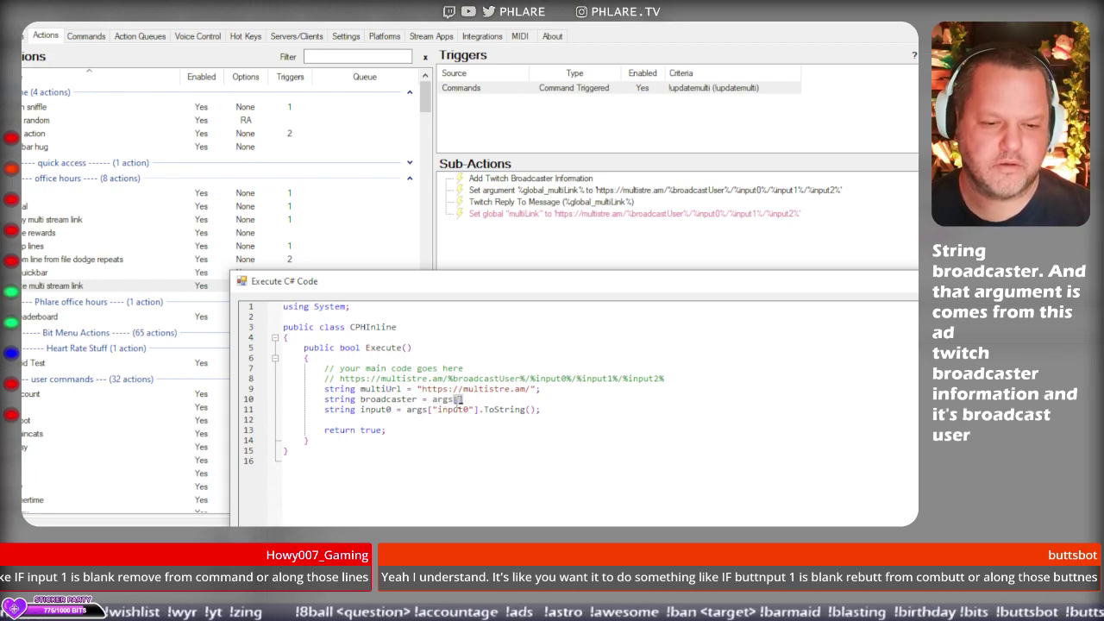
text(broadcastUser"])
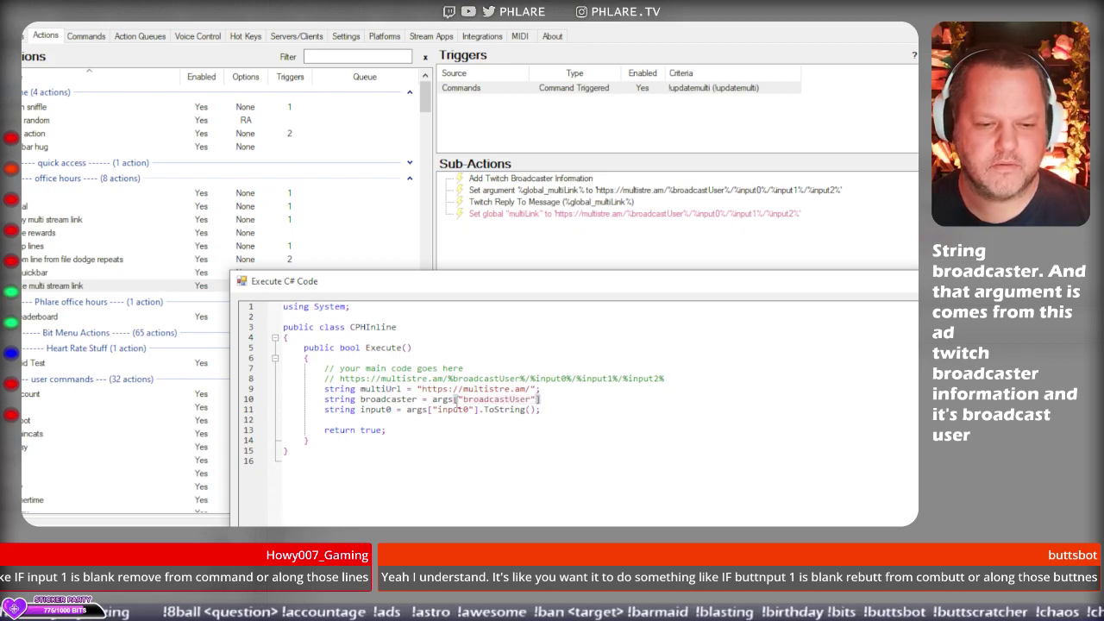
text(.ToS)
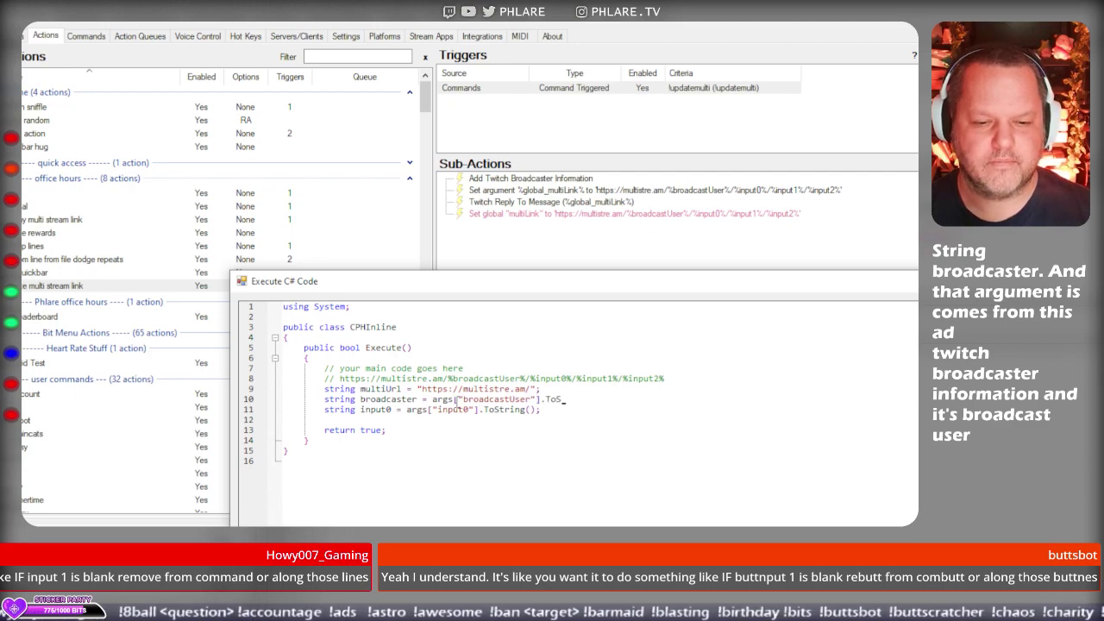
text(tring();)
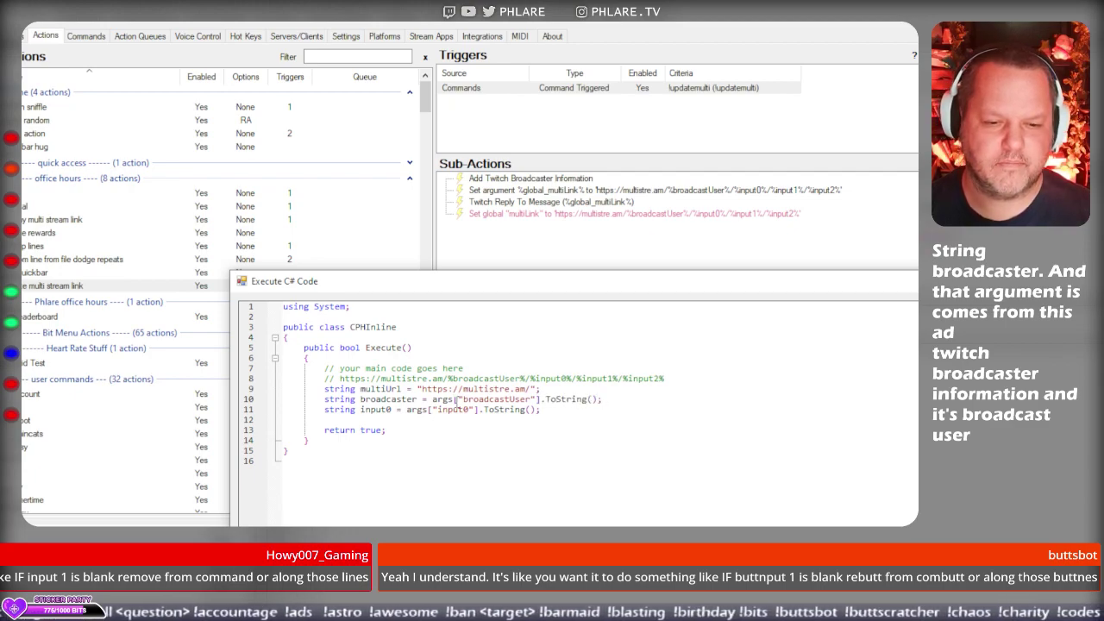
Reorder the declarations so that the broadcaster line stands above the multiUrl line.
key(Up)
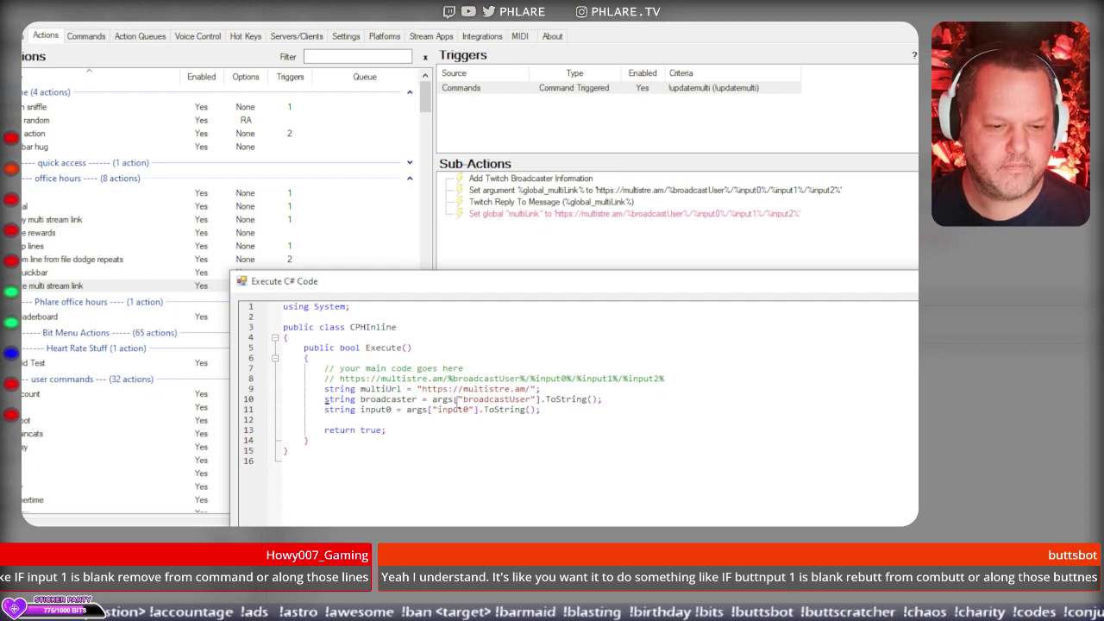
key(Home)
key(shift+Down)
key(ctrl+x)
key(Down)
key(ctrl+v)
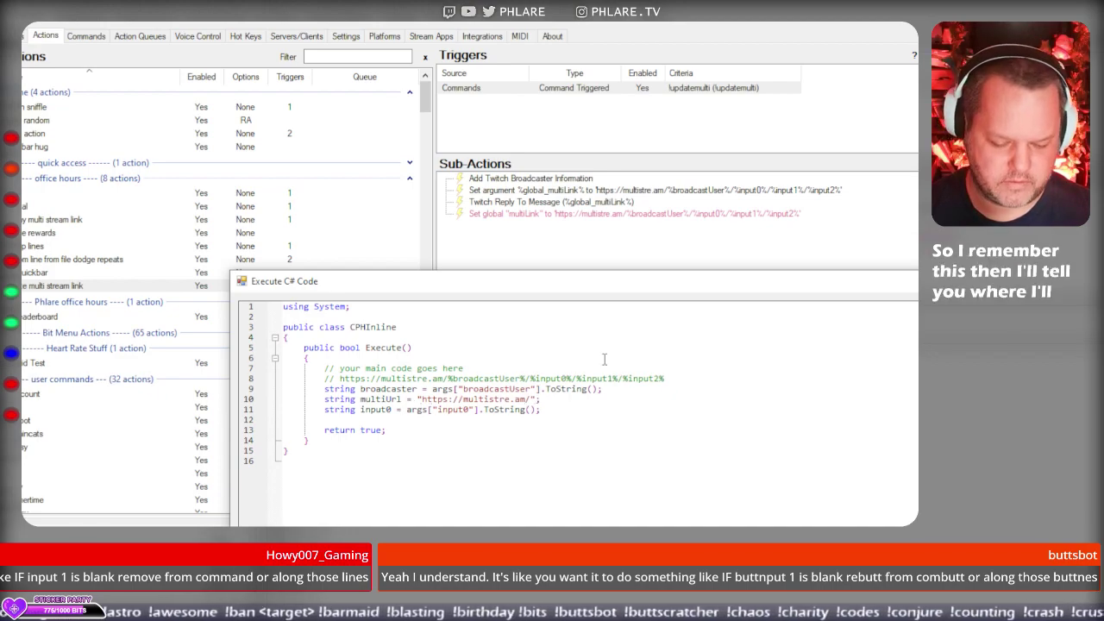
text($@)
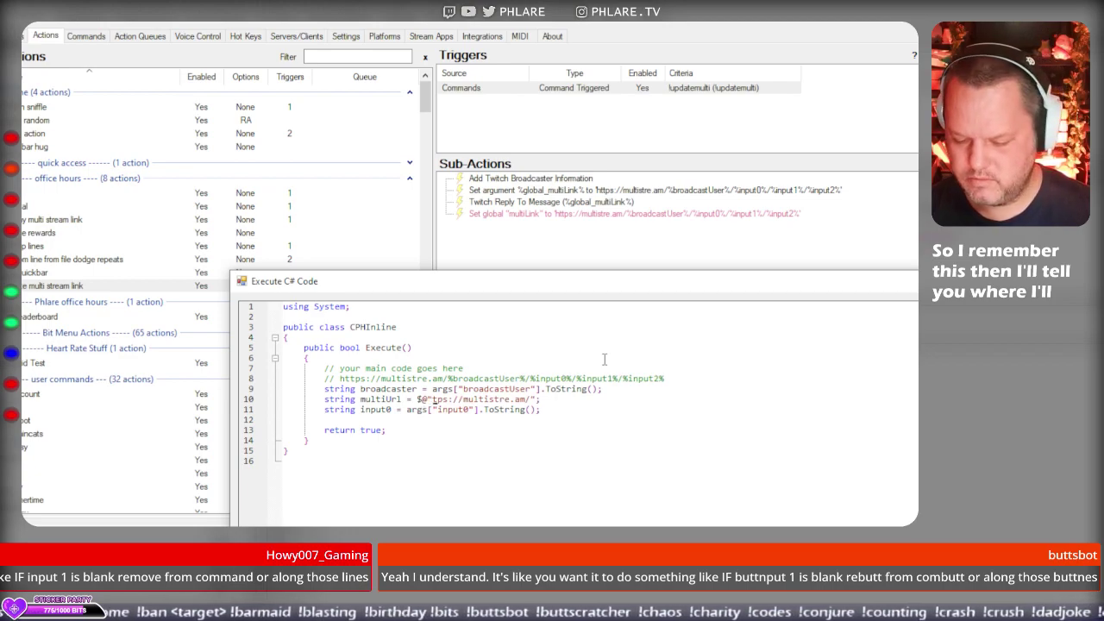
text(")
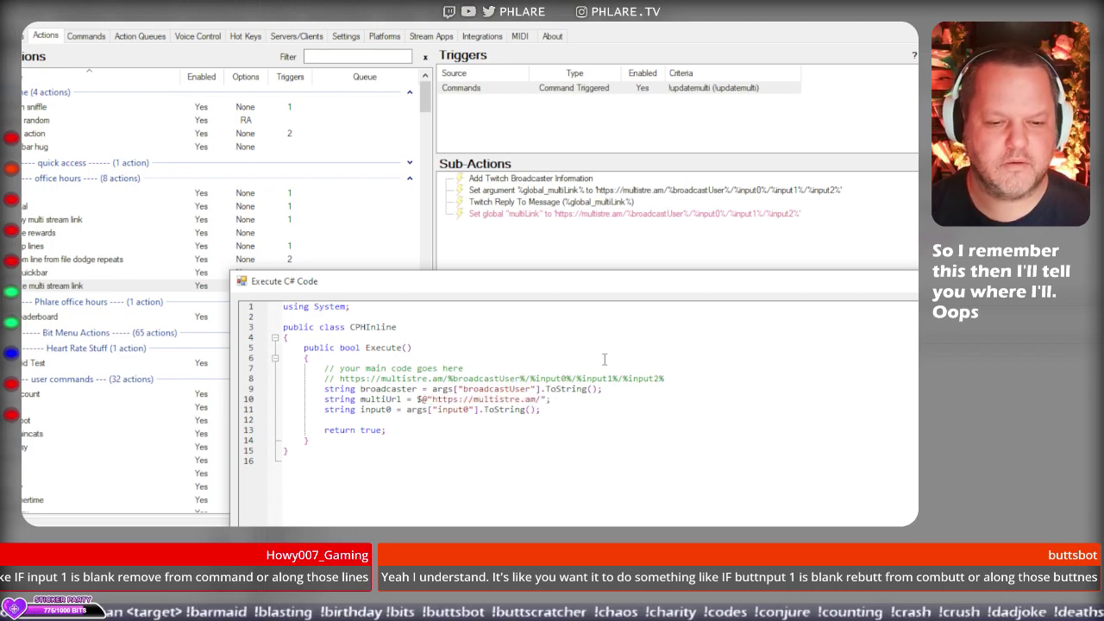
key(Left)
key(Left)
text({broadcas)
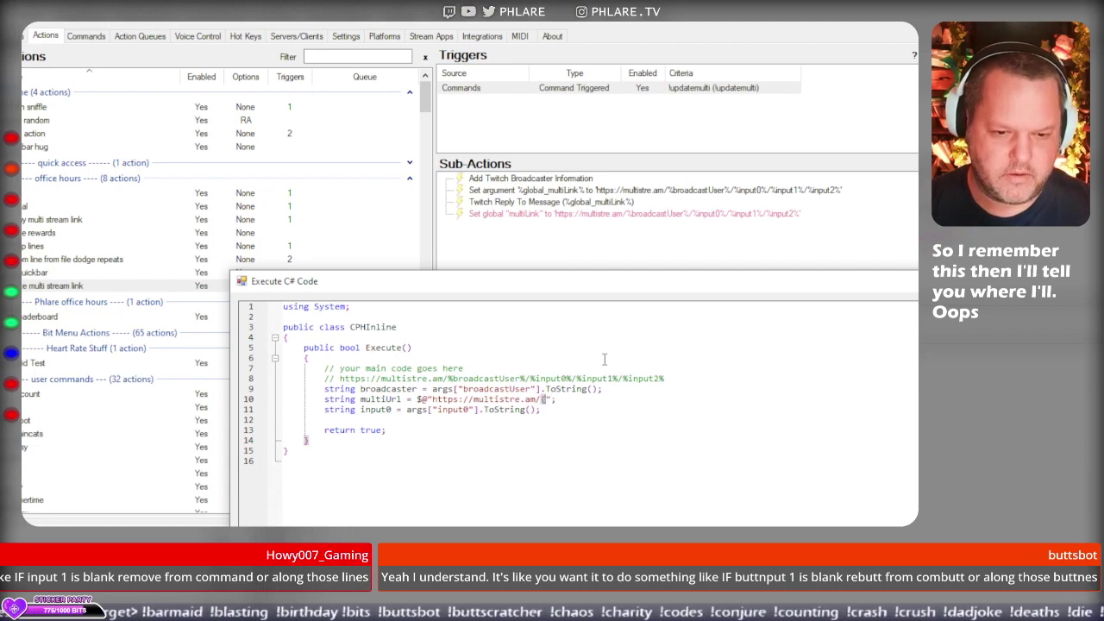
text(tUser})
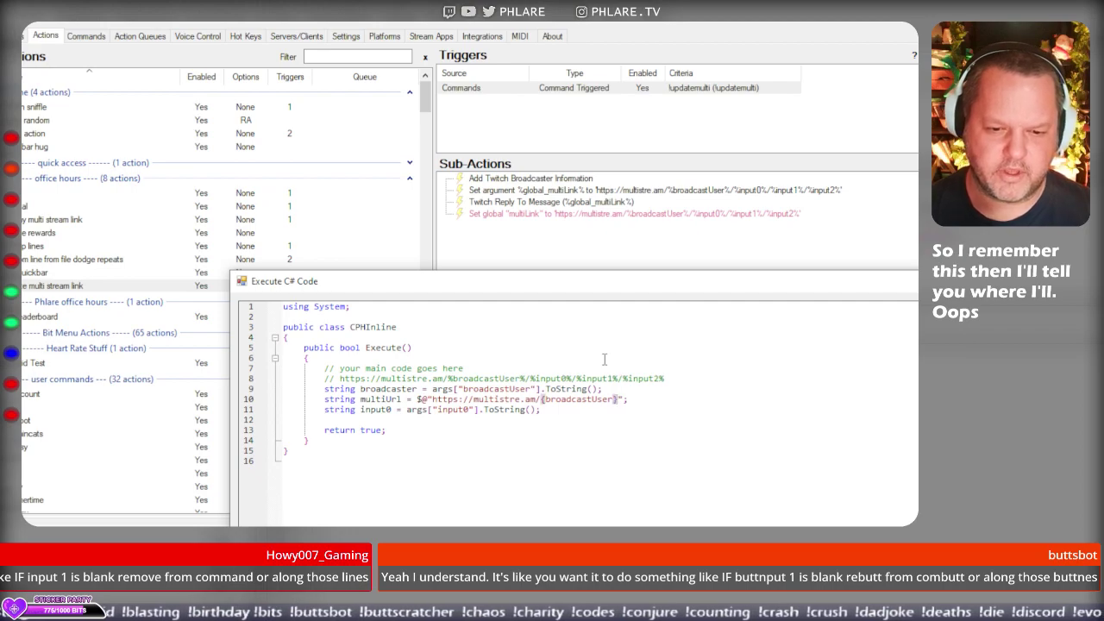
key(End)
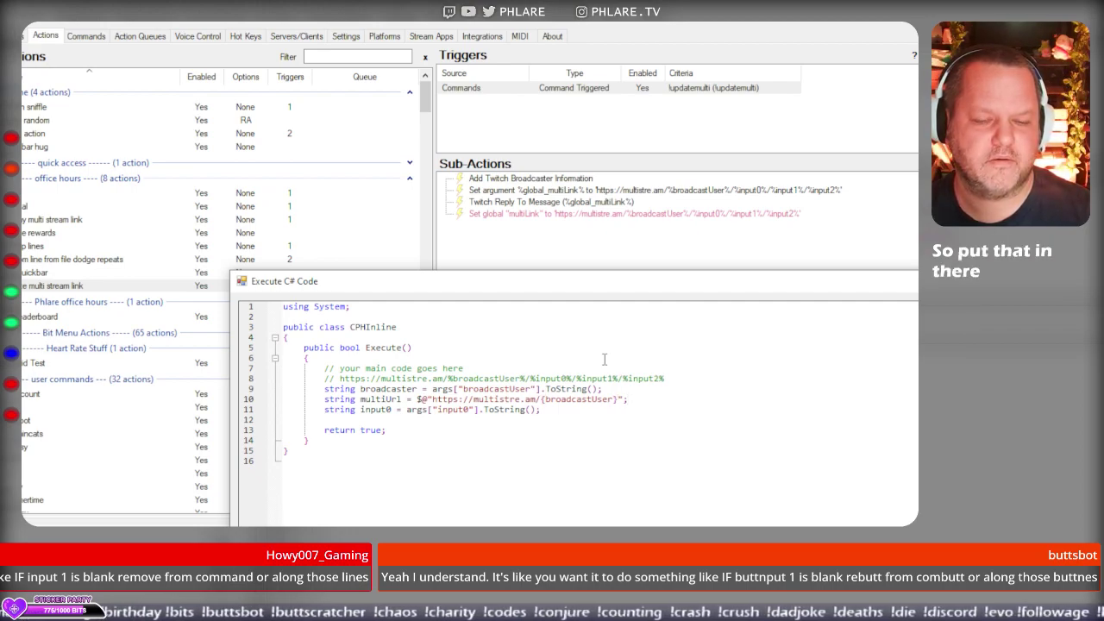
Add a CPH.SetArgument(variableName, value) call between the declarations and the return statement, with blank lines around it.
key(Down)
key(Return)
key(Return)
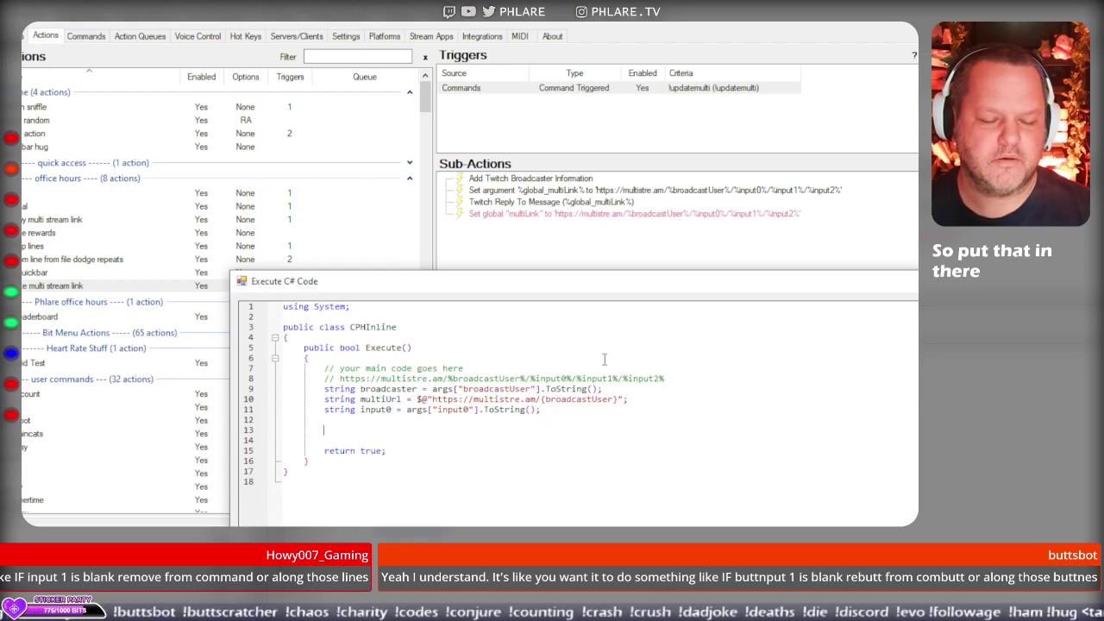
text(CP()
key(BackSpace)
text(H)
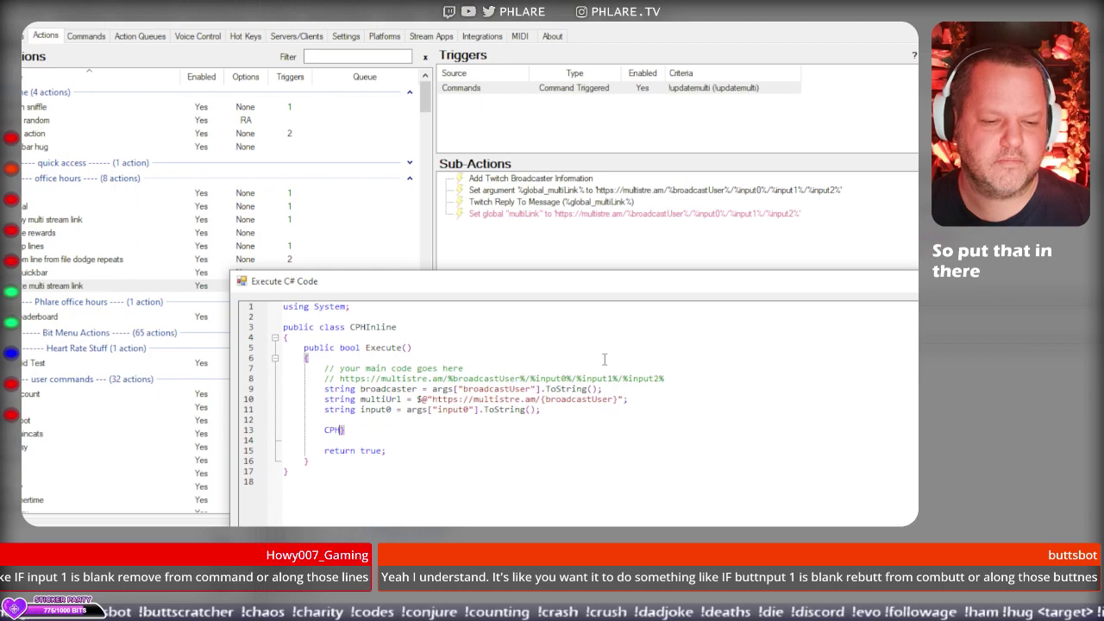
key(Delete)
text(.Set)
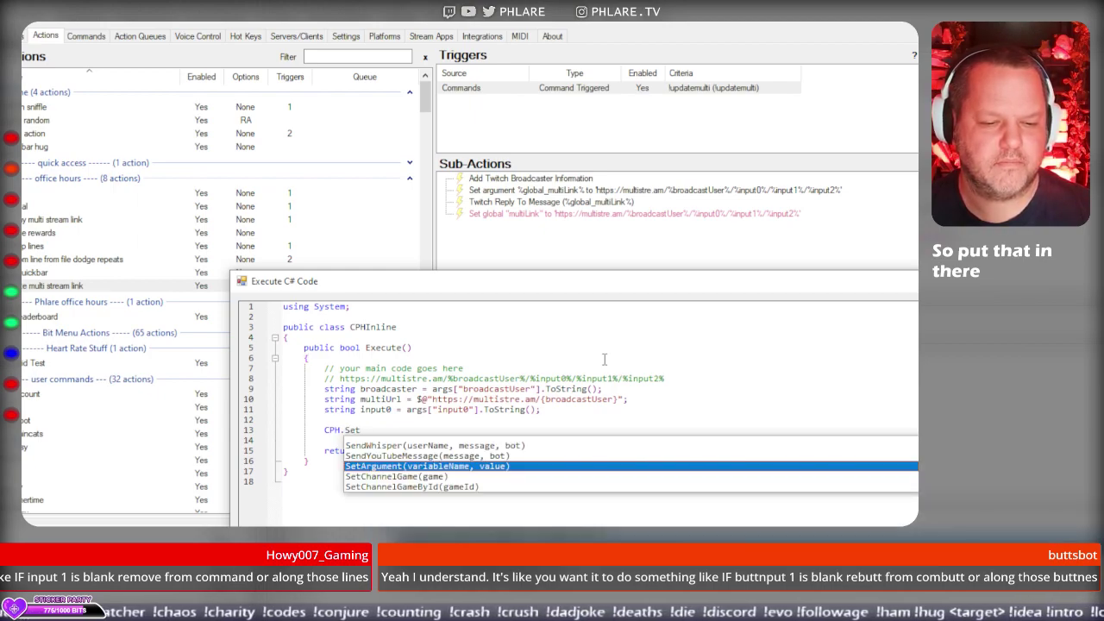
key(Tab)
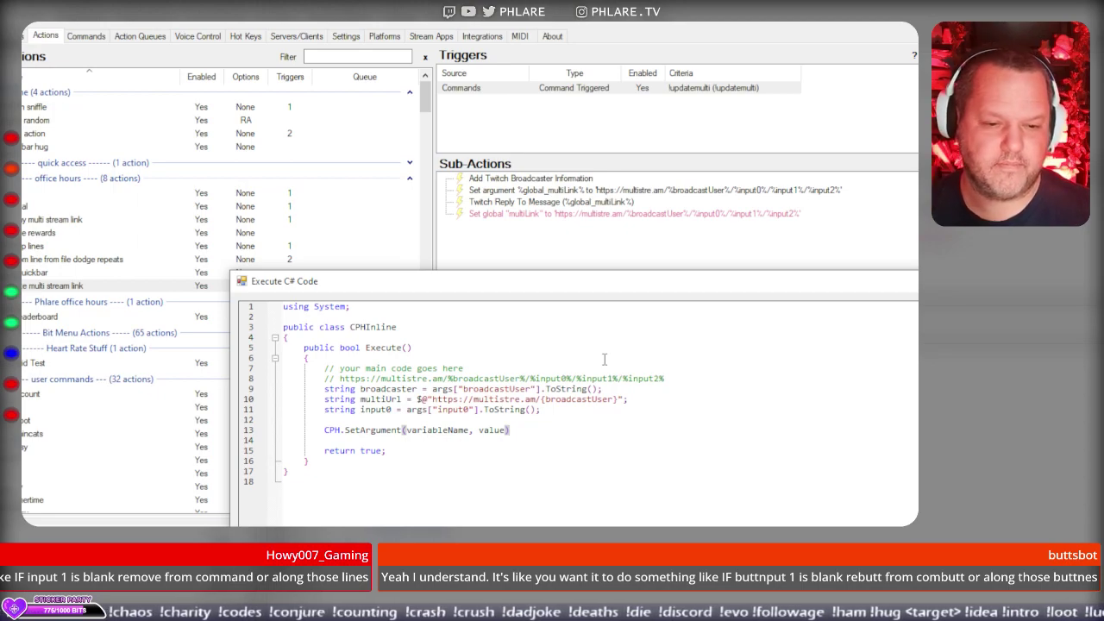
Fill the SetArgument call with "global_multiLink" as the variable name and multiUrl as the value, ending the line with a semicolon.
double_click(432, 430)
text(")
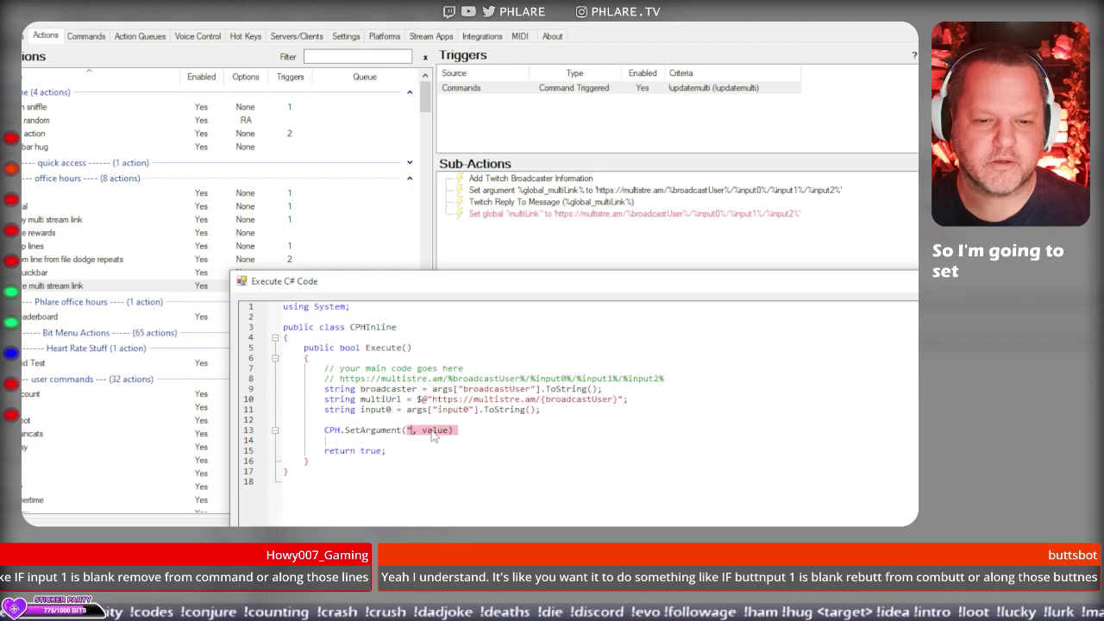
text(global_)
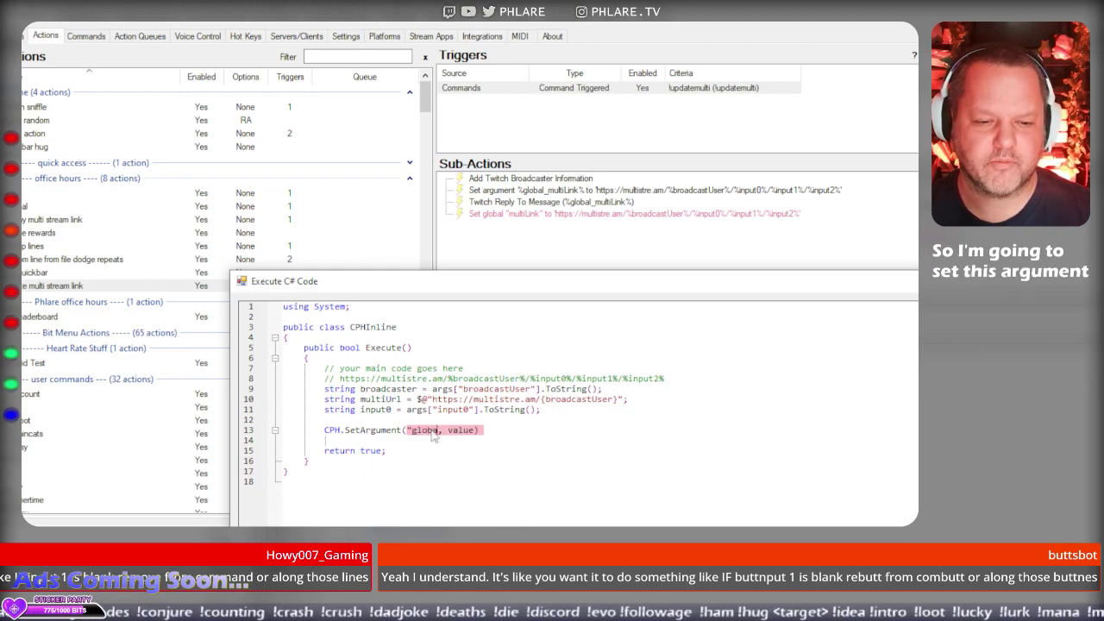
key(BackSpace)
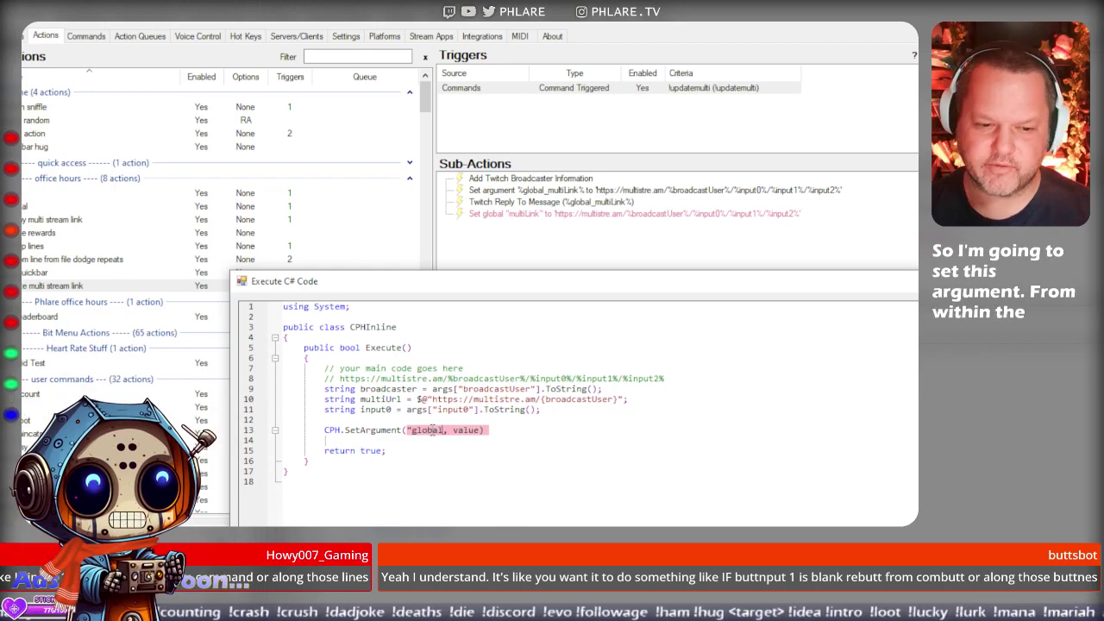
text(_)
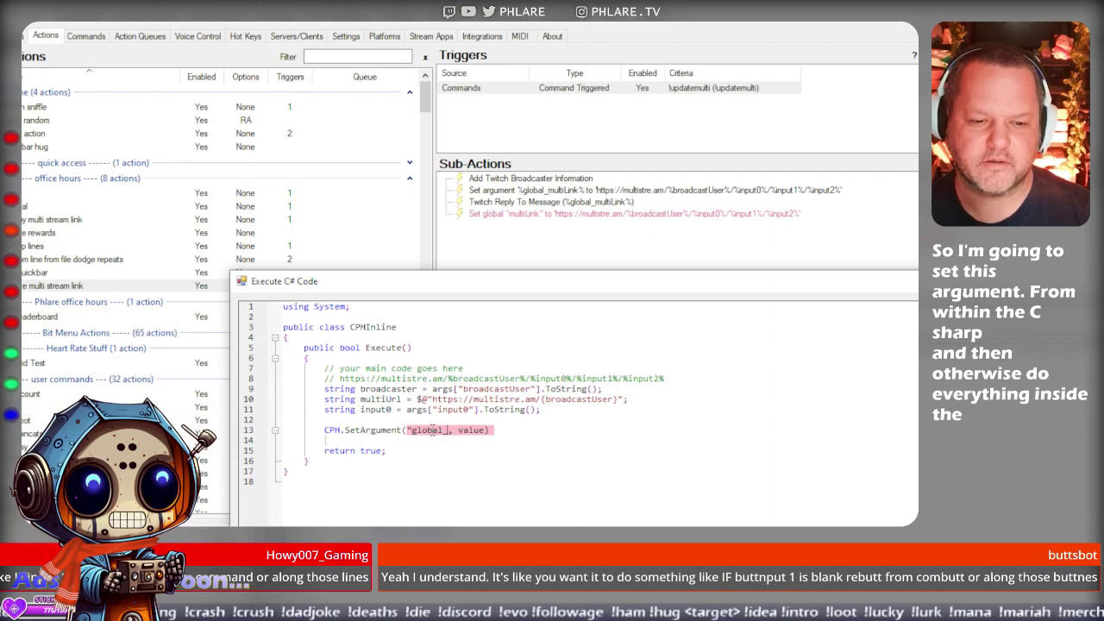
text(multiLi)
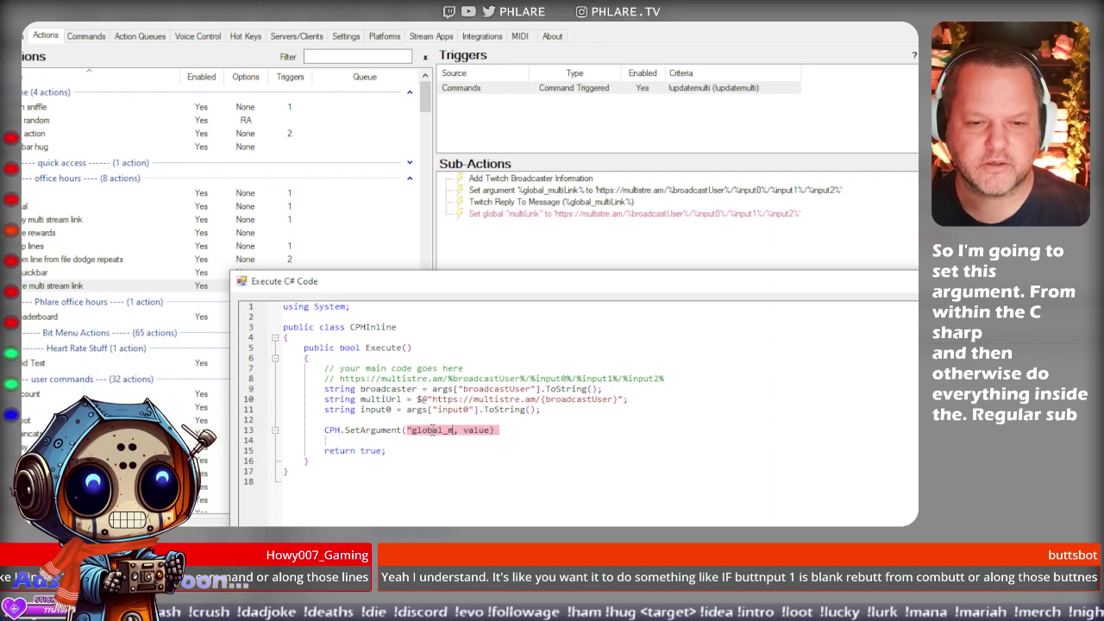
text(nk")
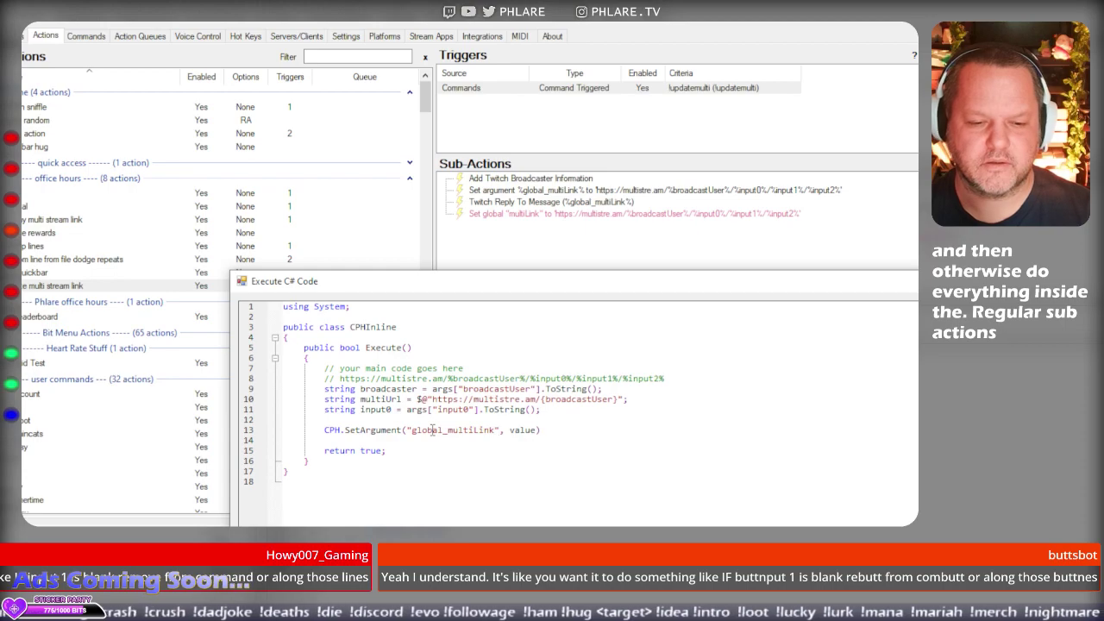
key(shift+Right)
key(shift+Right)
key(shift+Right)
key(shift+Right)
key(shift+Right)
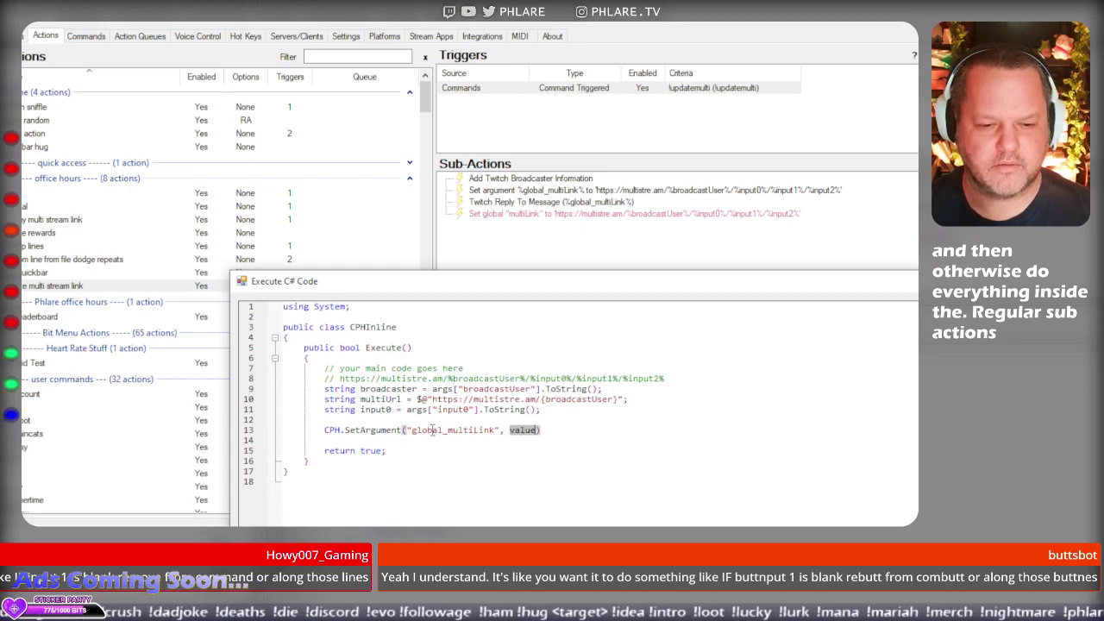
text(multiUrl)
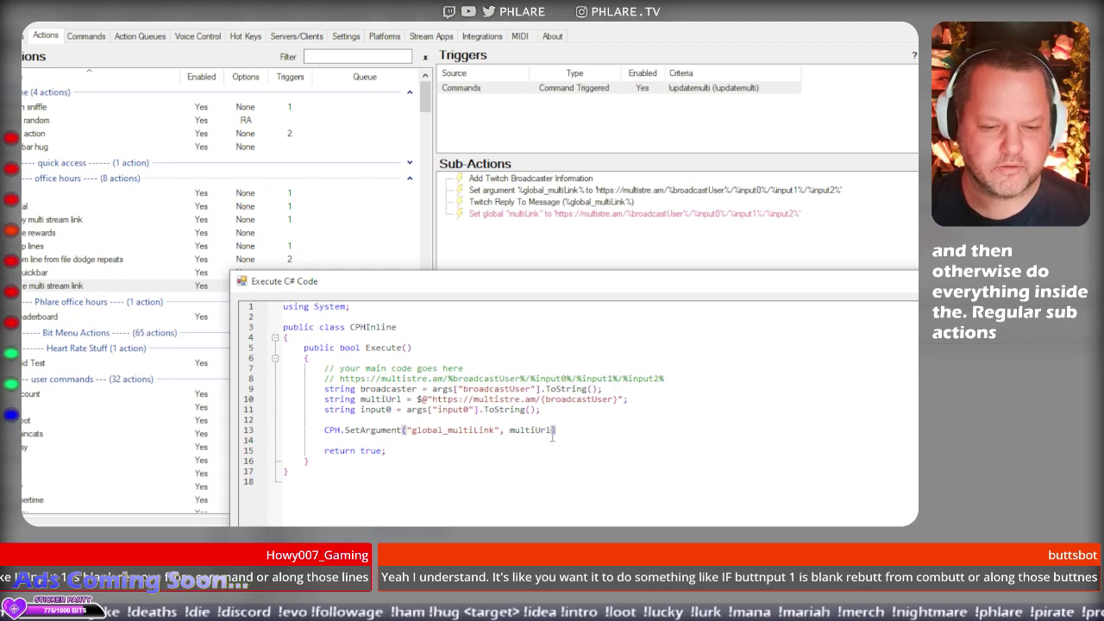
text(;)
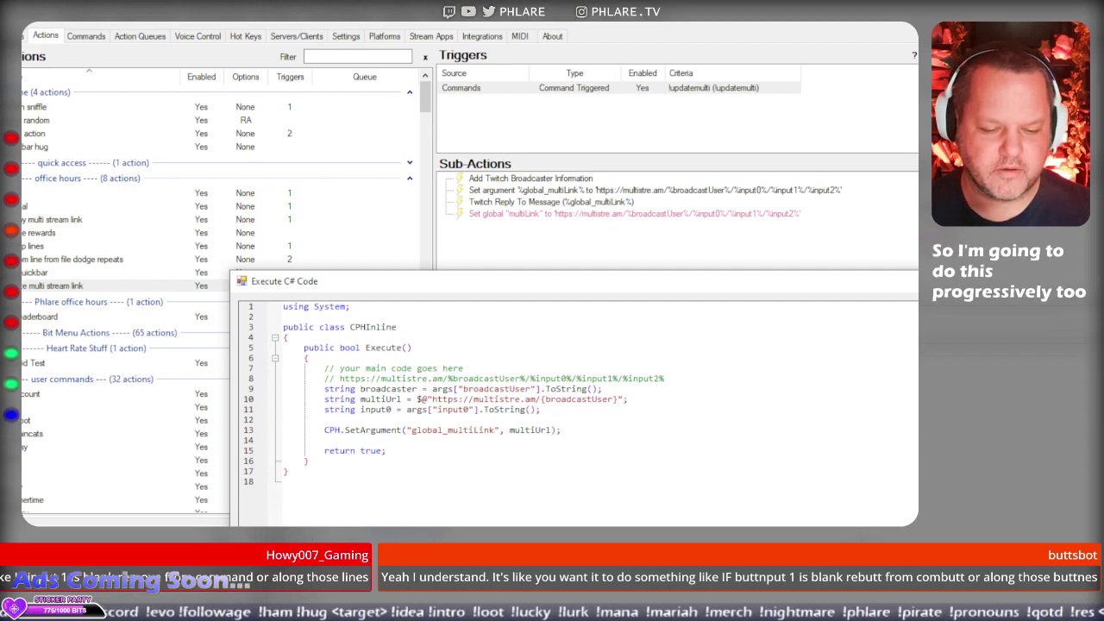
Rename the broadcaster variable to broadcastUser in its declaration, and save the C# code as a sub-action.
double_click(516, 389)
key(ctrl+c)
double_click(405, 389)
key(ctrl+v)
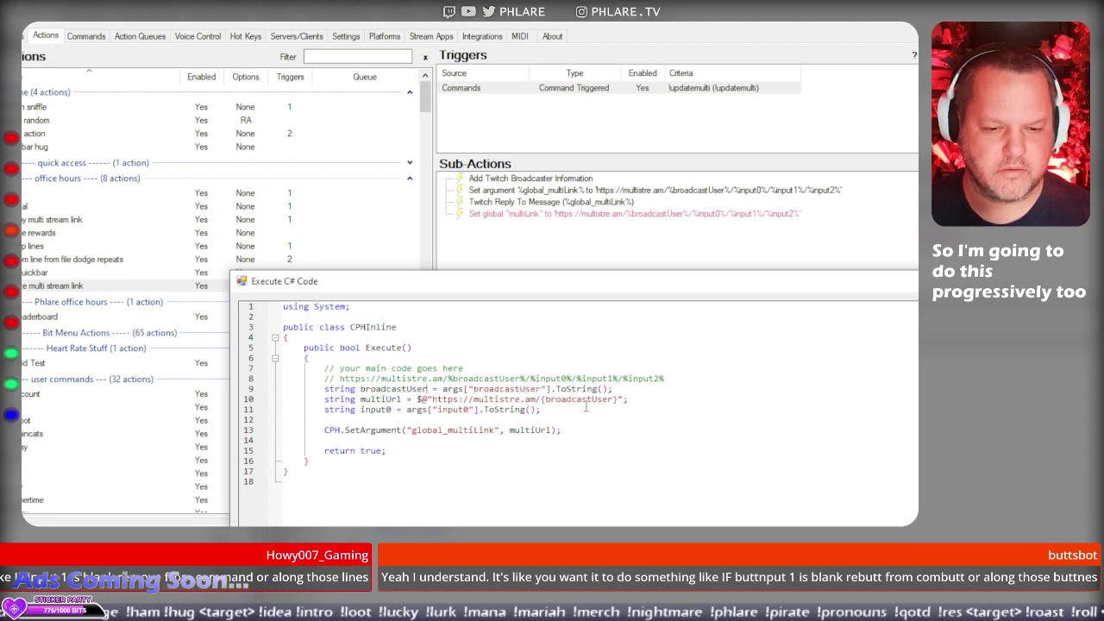
key(ctrl+s)
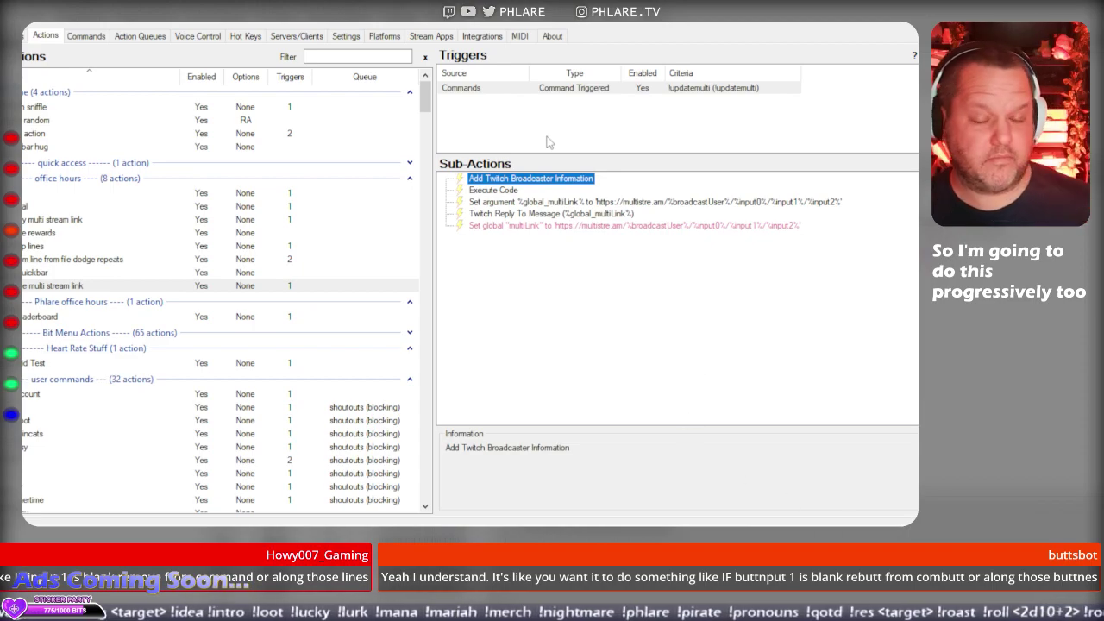
Delete the Execute Code sub-action, and open the global_multiLink argument and close it without changing it.
drag(565, 201, 565, 204)
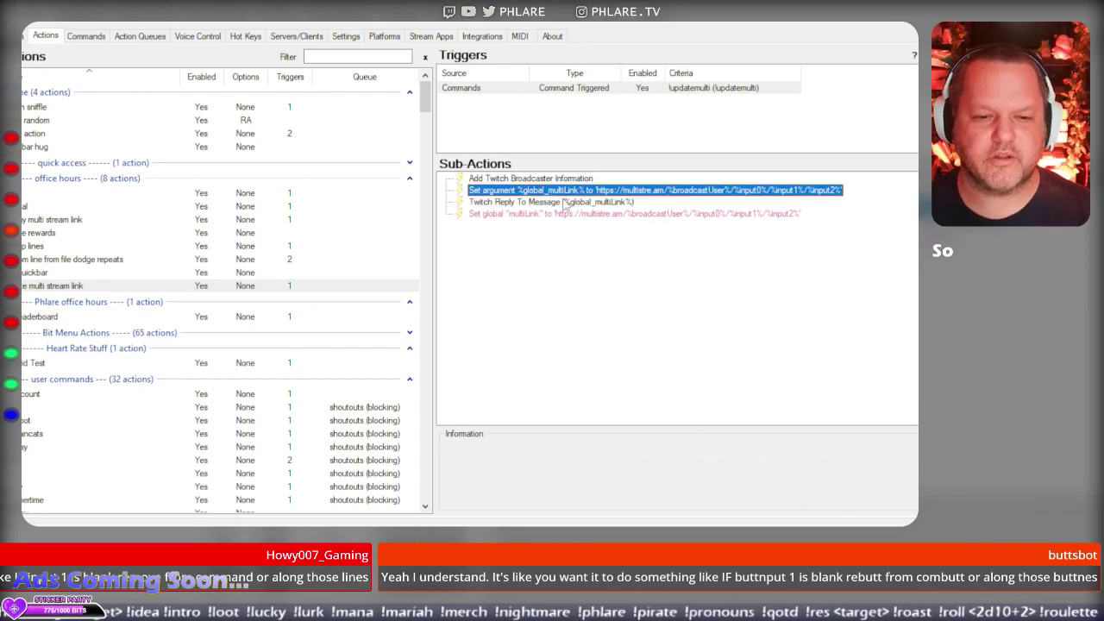
click(613, 287)
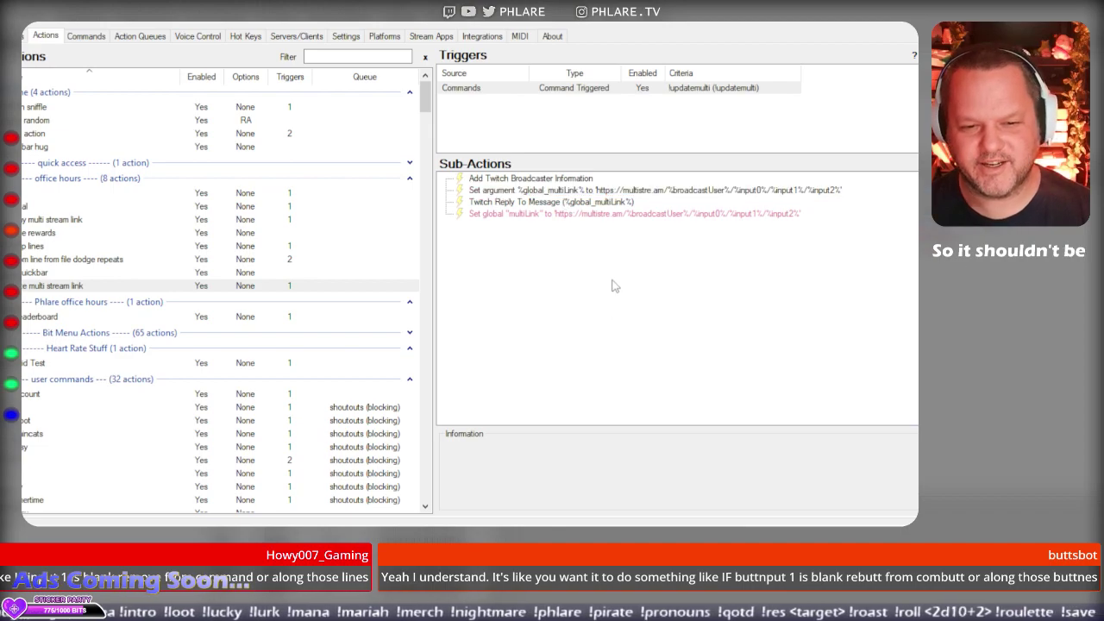
double_click(625, 190)
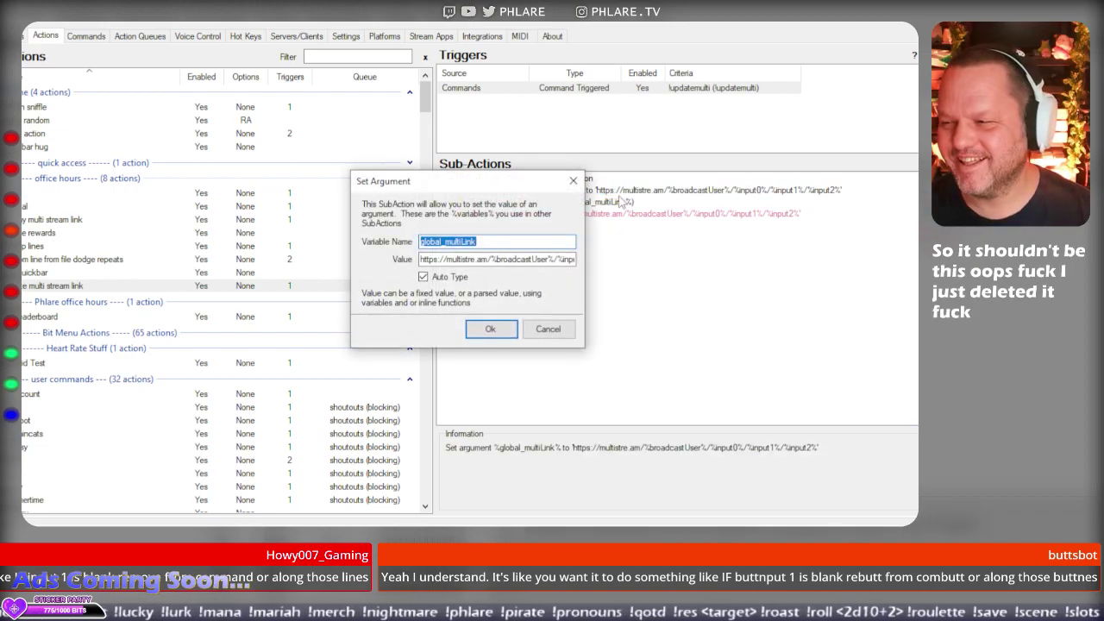
click(548, 329)
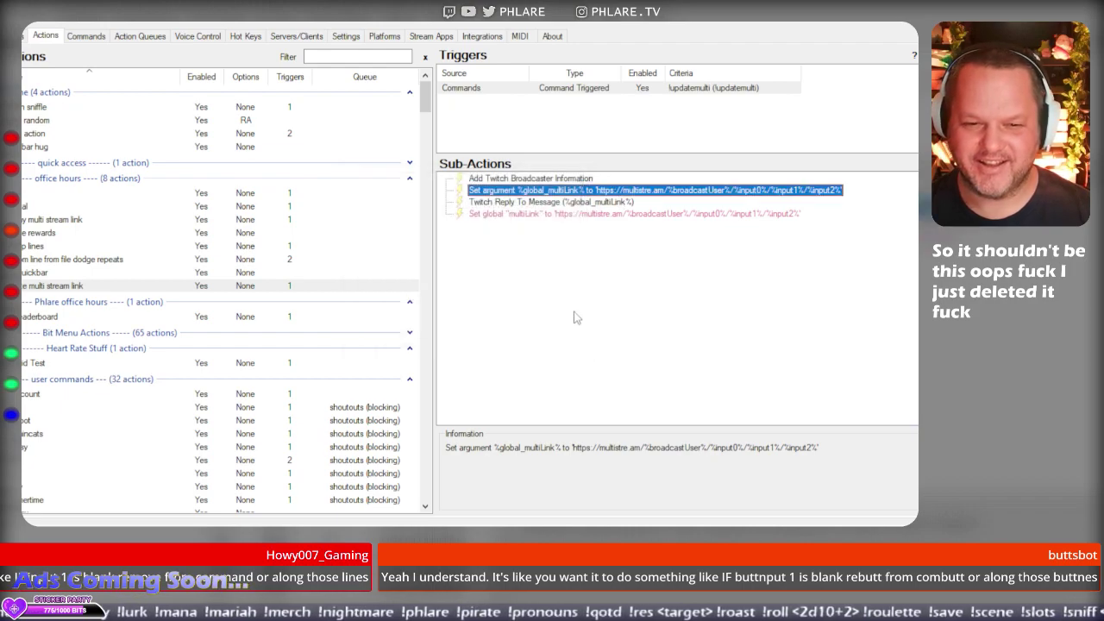
double_click(593, 193)
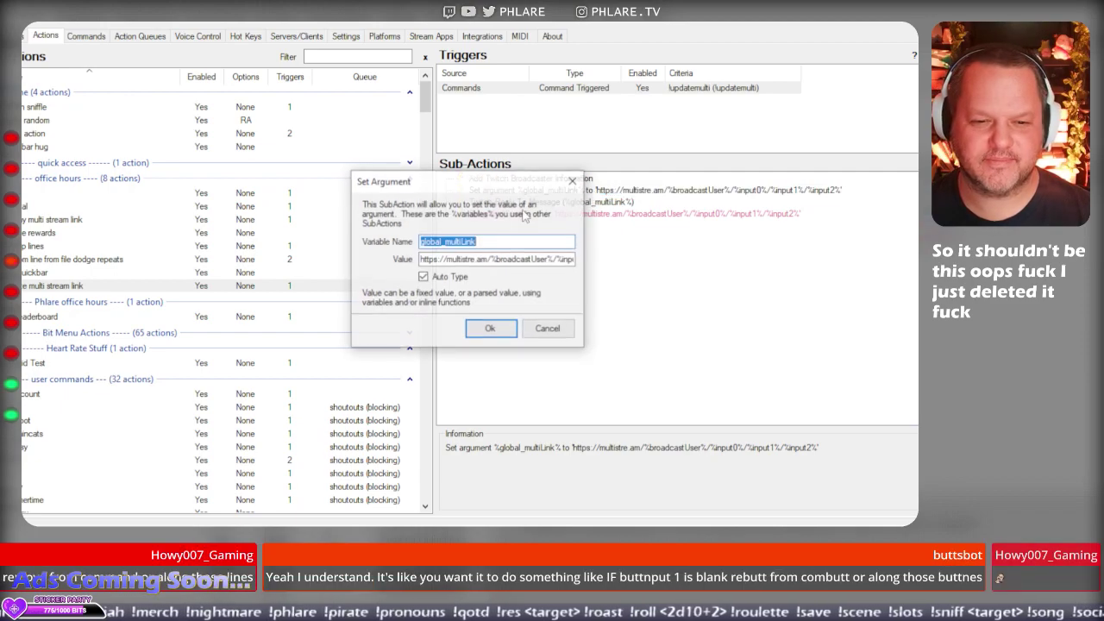
click(545, 259)
key(ctrl+a)
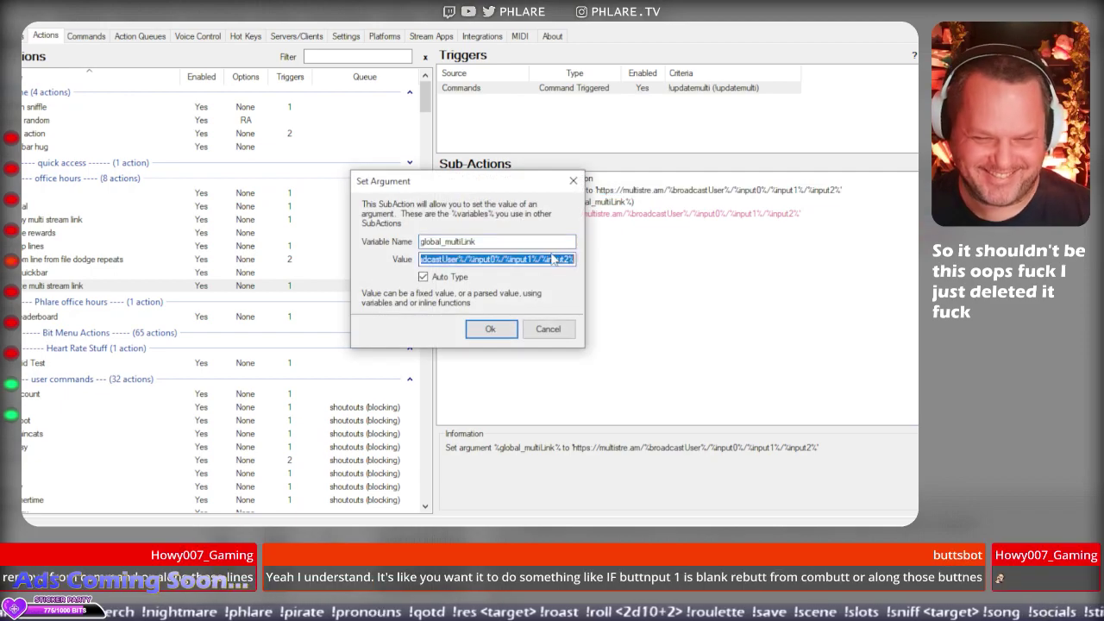
click(566, 331)
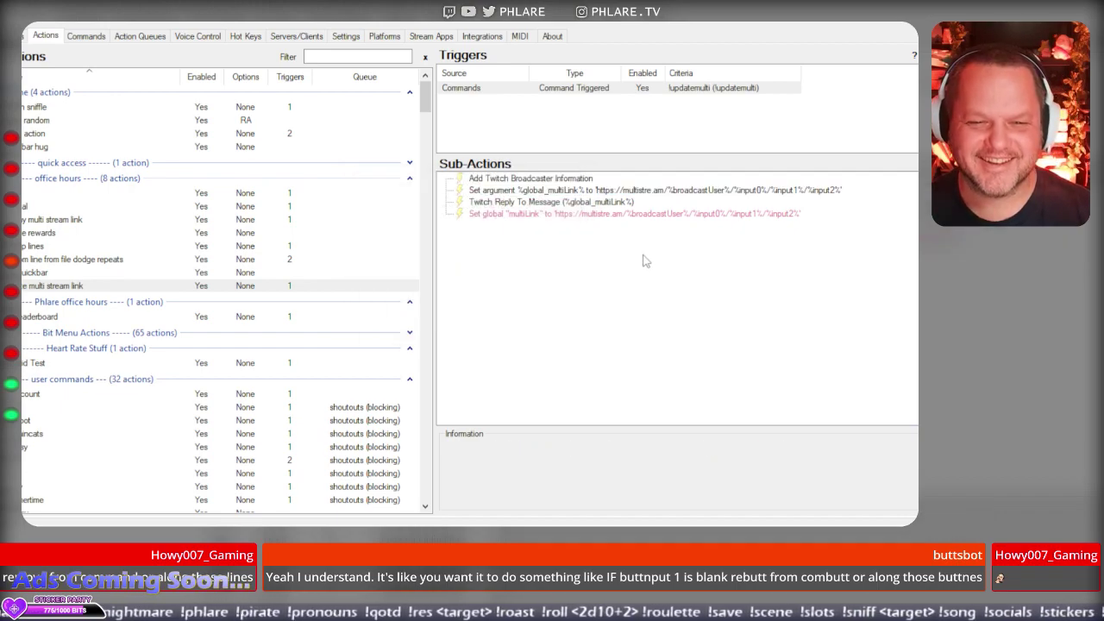
Add a new Execute C# Code sub-action to the update multi stream link action and move its editor window so the code is visible.
right_click(619, 247)
mouse_move(720, 280)
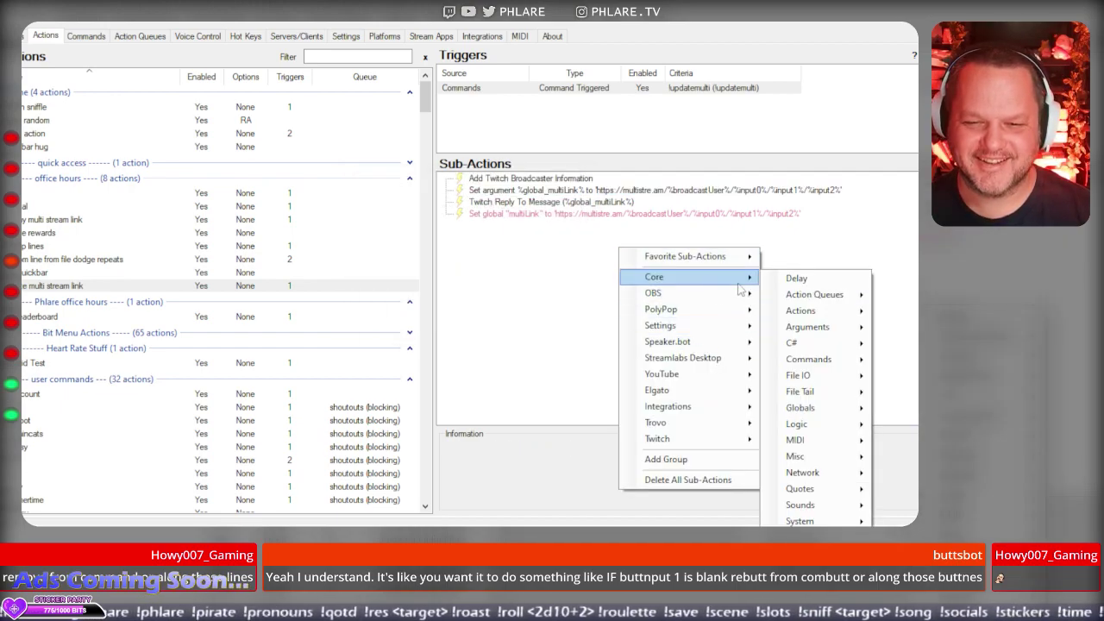
mouse_move(836, 346)
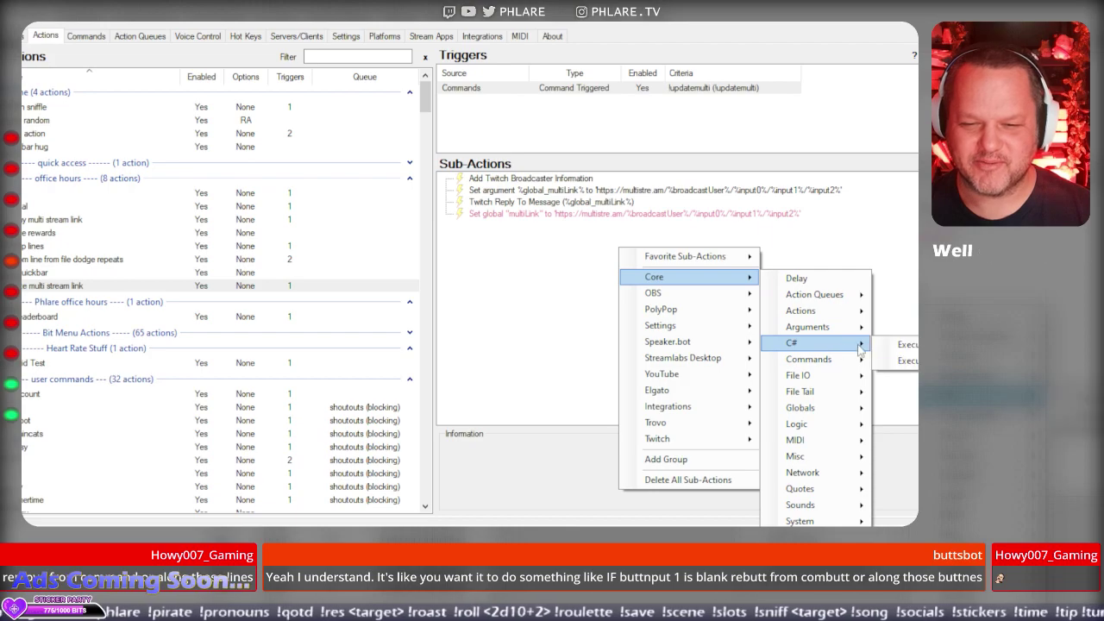
click(901, 344)
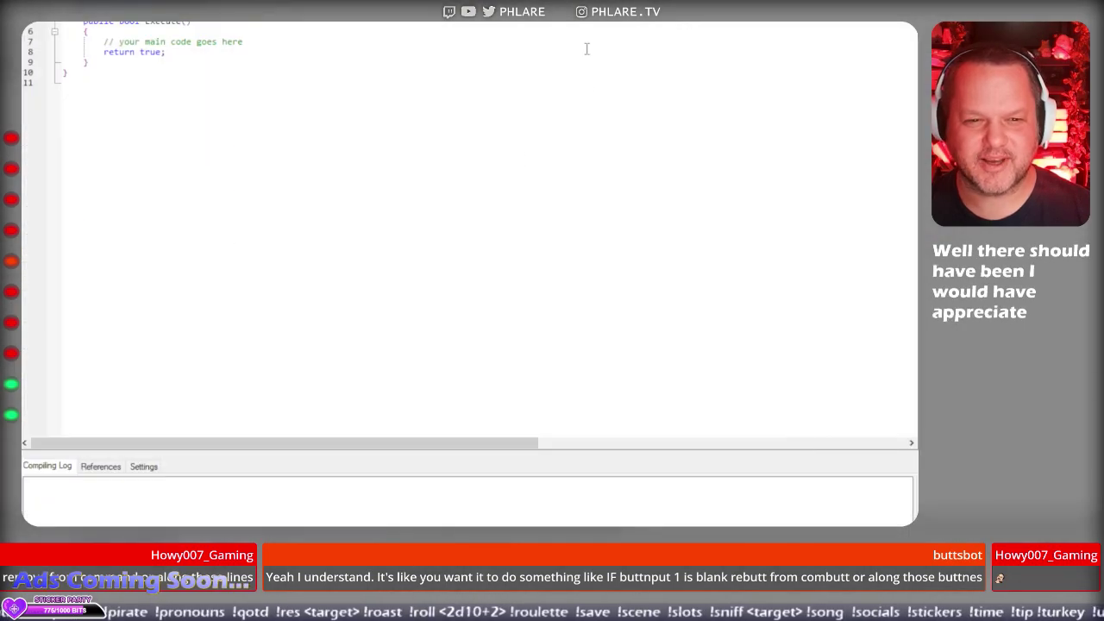
drag(587, 44, 693, 303)
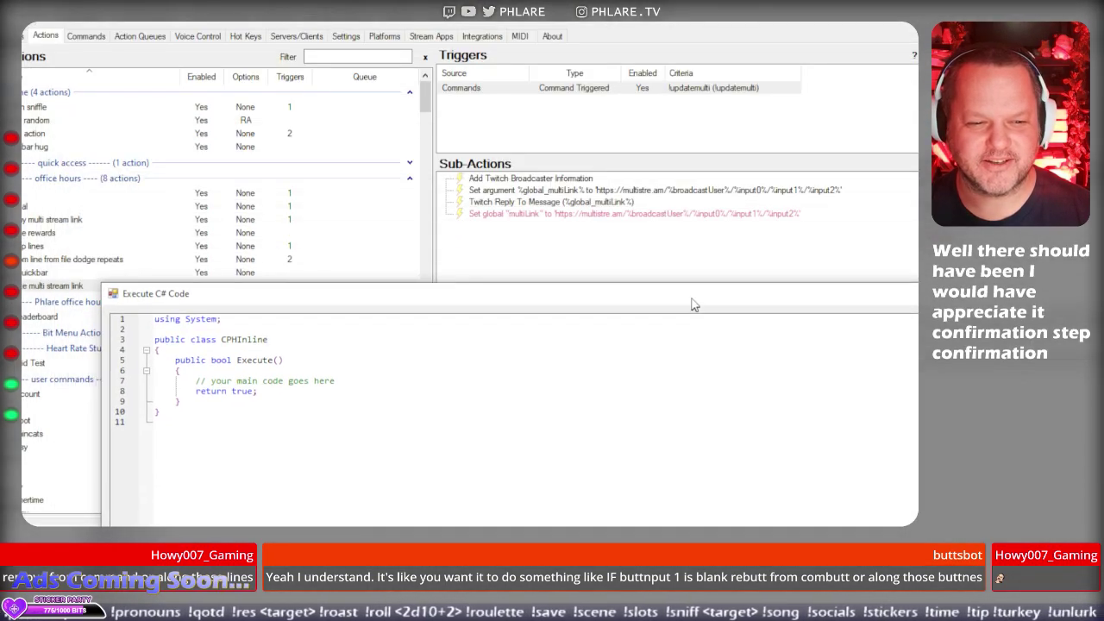
Declare a string multiUrl with an empty interpolated verbatim value, $@"", on a new line below the main code comment.
click(371, 382)
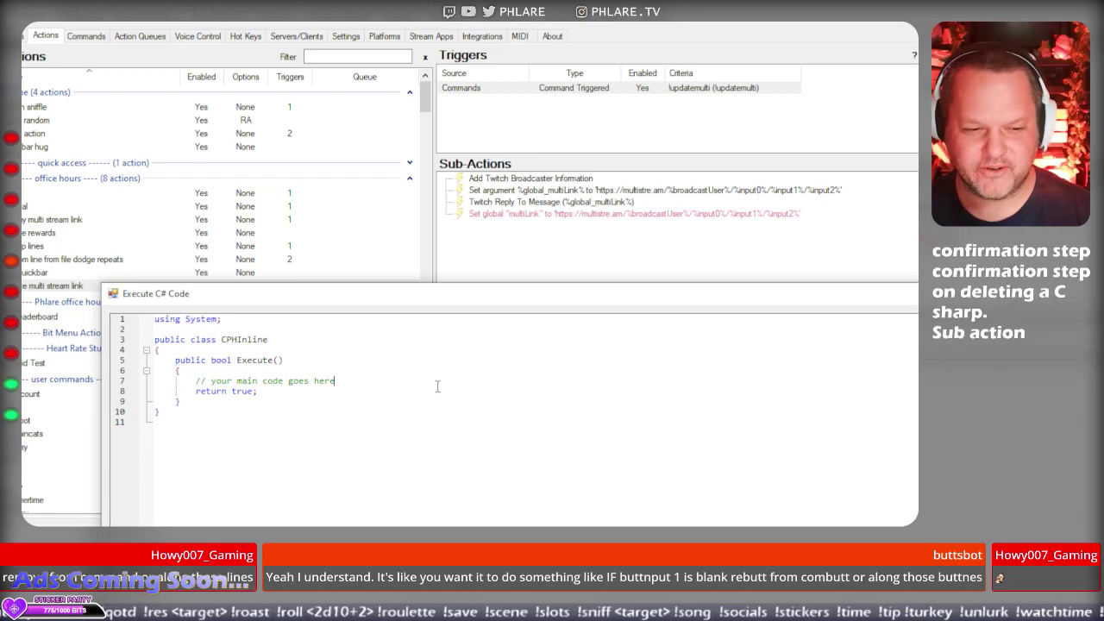
key(Return)
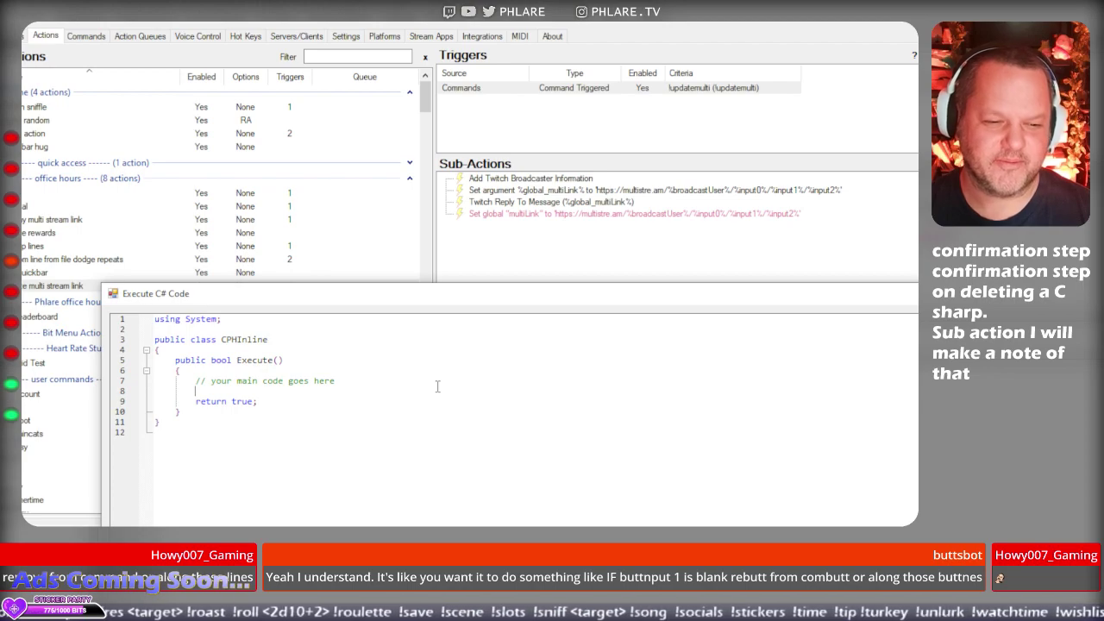
text(str)
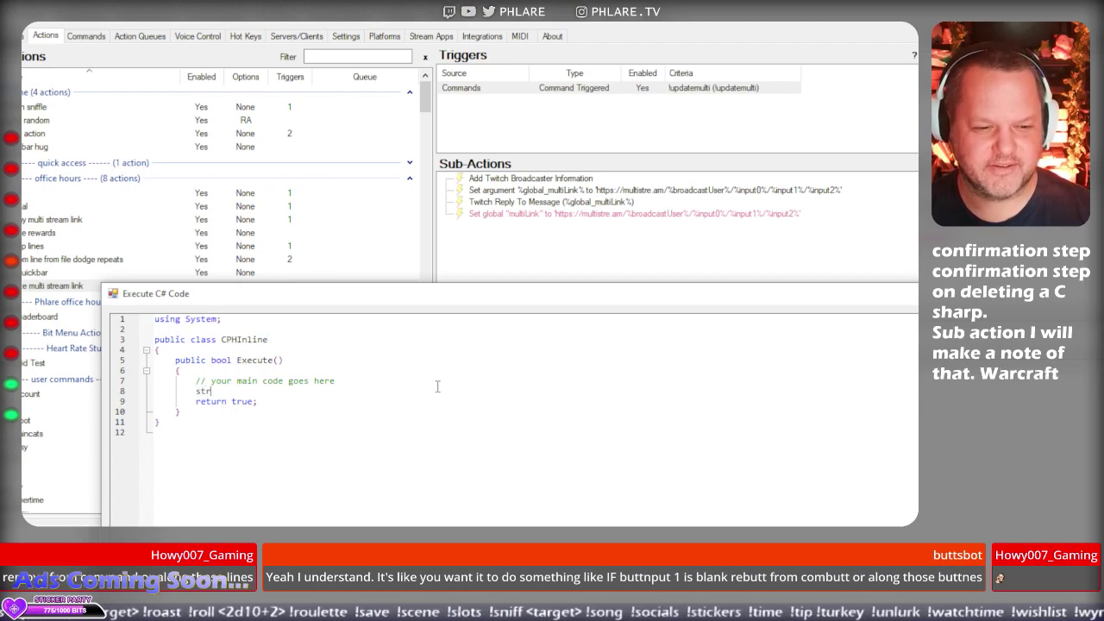
text(ing multiUr)
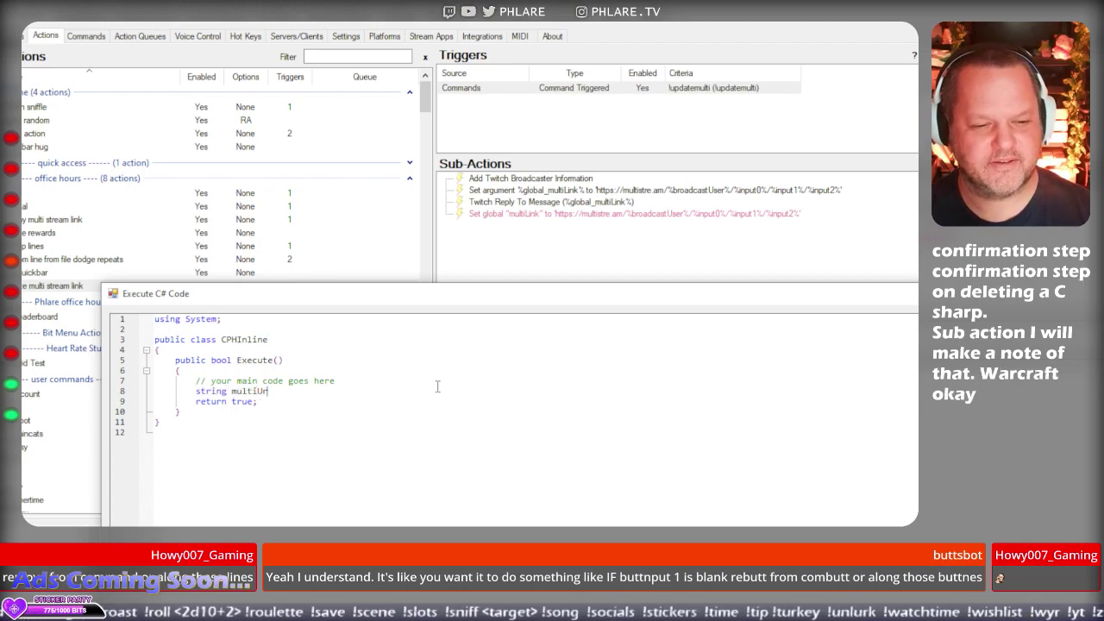
text(l = )
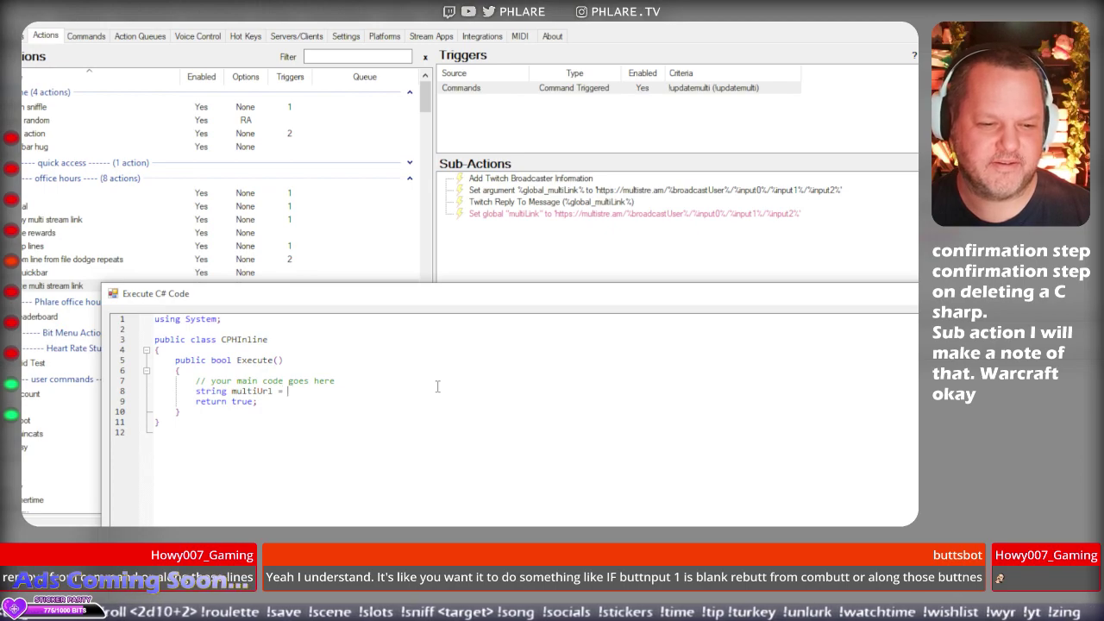
text("";)
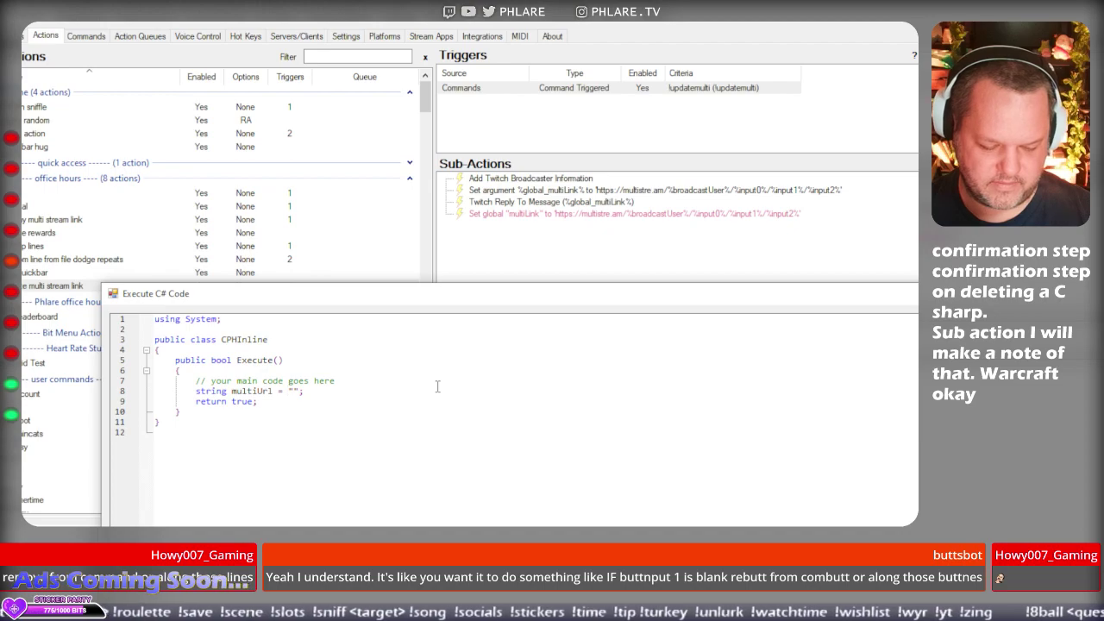
key(Left)
key(Left)
key(Left)
text($@)
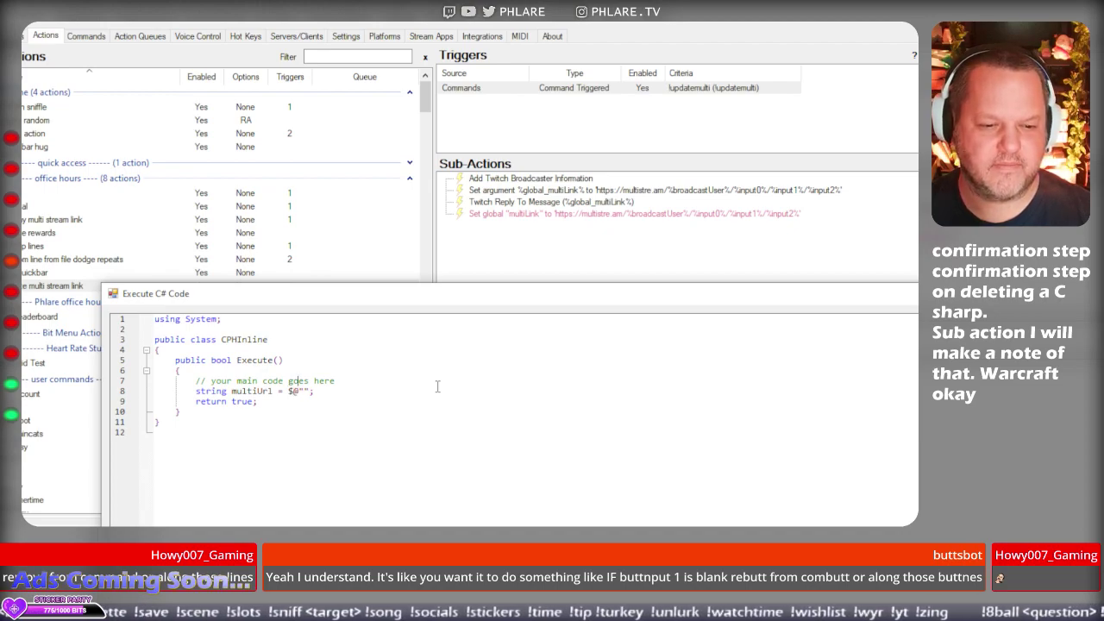
Begin a string declaration named broadcastUser on a new line above the multiUrl declaration.
key(Return)
text(string )
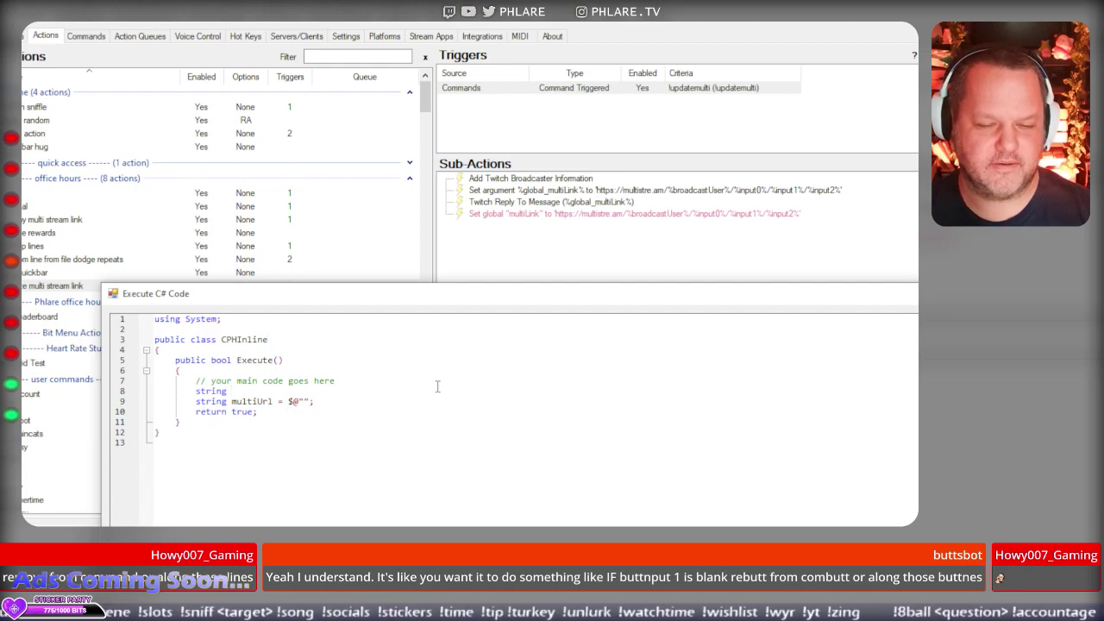
text(broad)
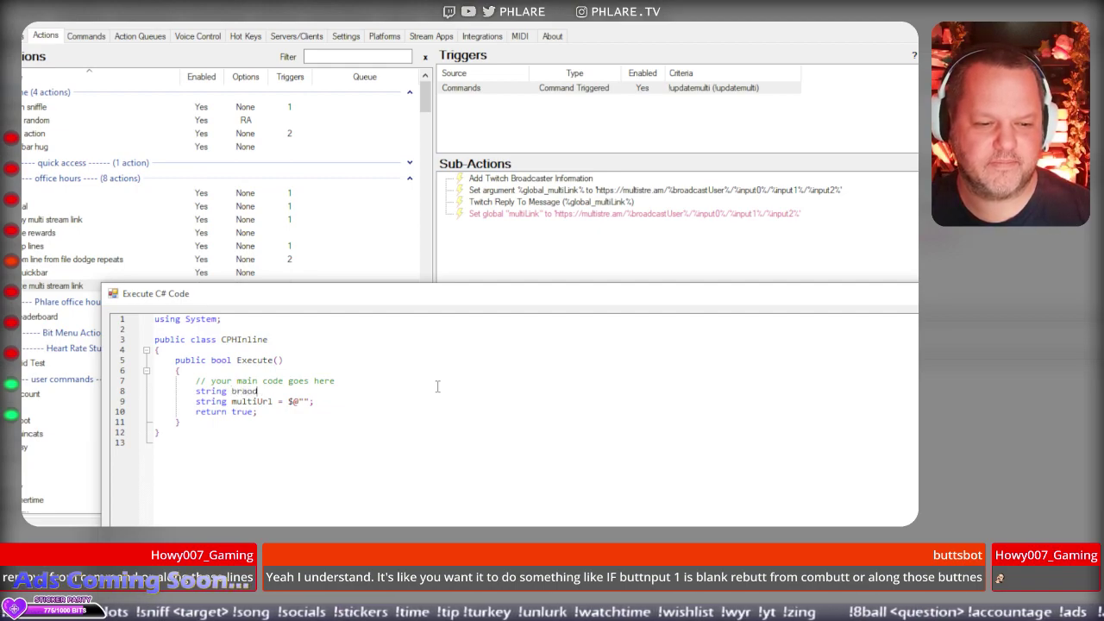
text(cast)
key(BackSpace)
key(BackSpace)
key(BackSpace)
key(BackSpace)
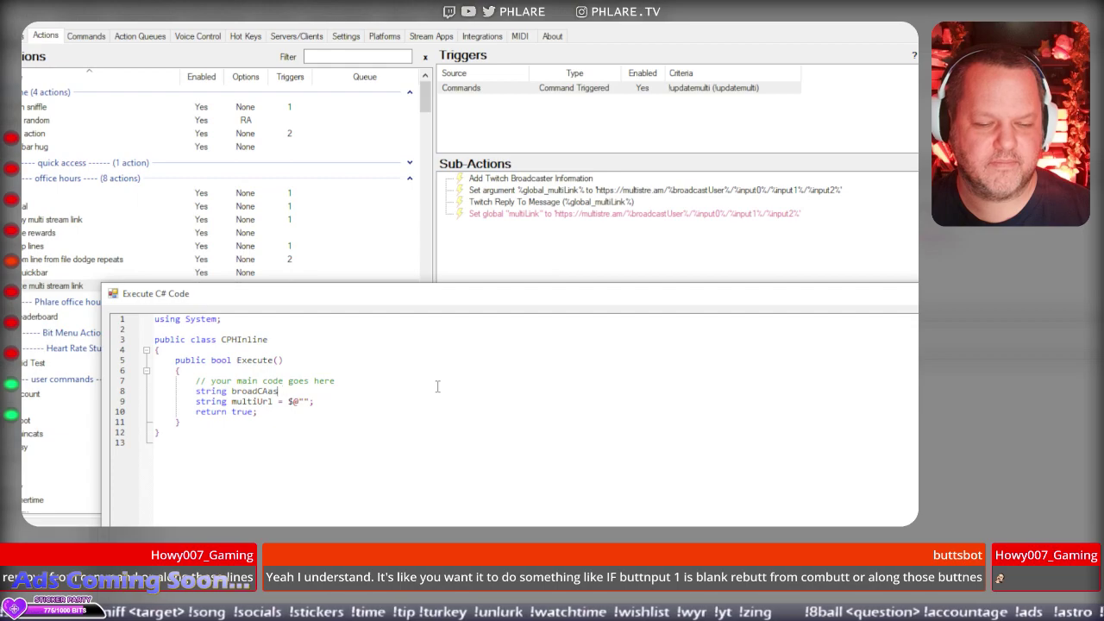
text(CastUser)
key(BackSpace)
key(BackSpace)
key(BackSpace)
key(BackSpace)
key(BackSpace)
key(BackSpace)
key(BackSpace)
key(BackSpace)
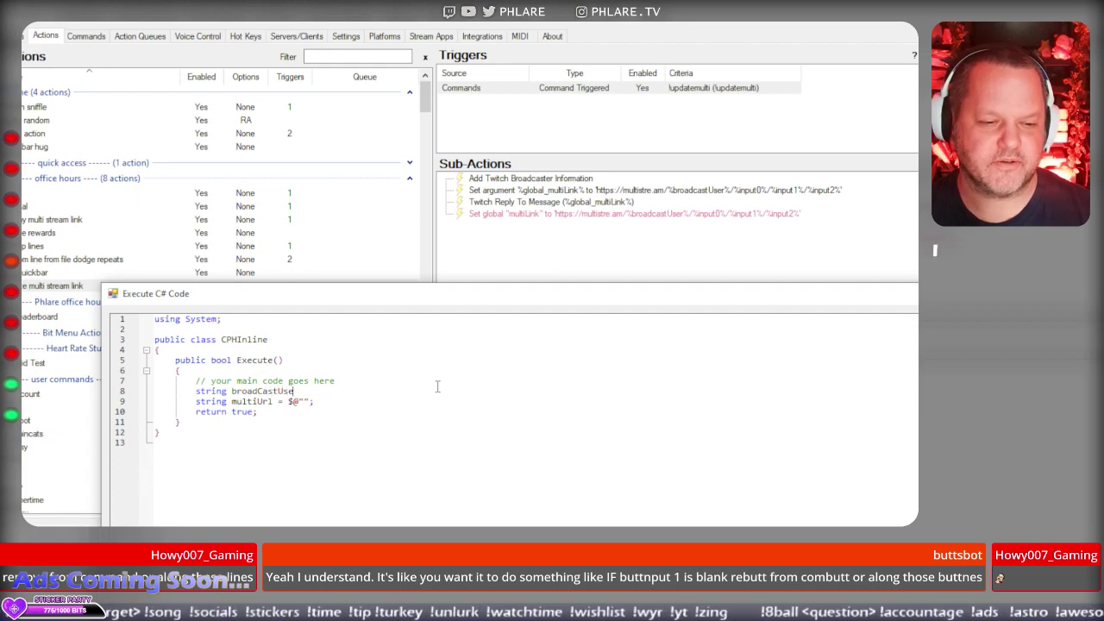
text(castU)
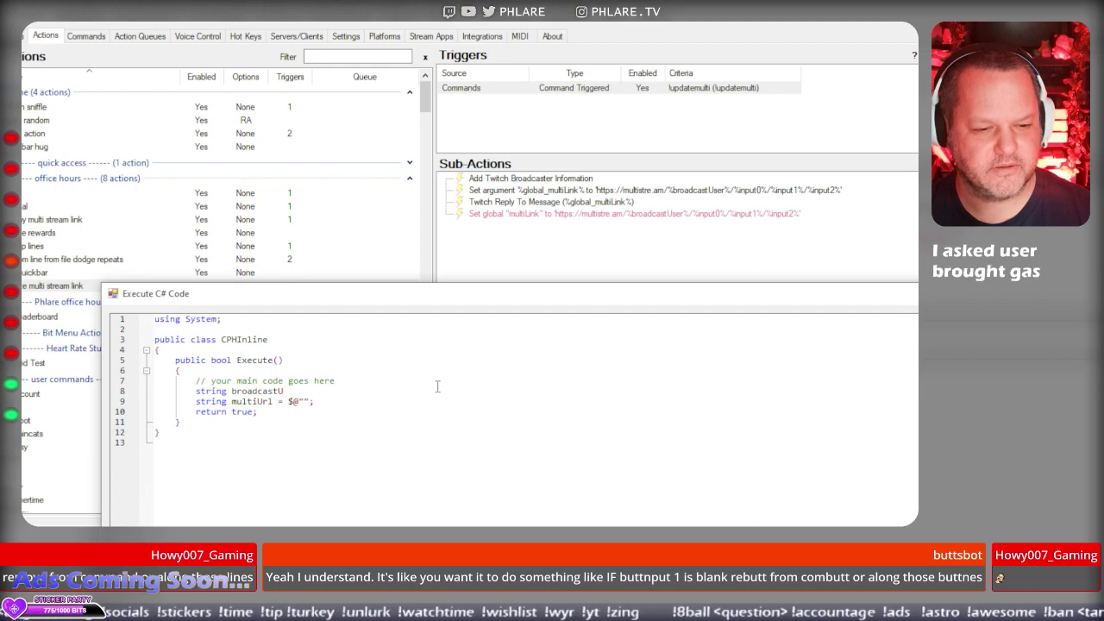
text(ser )
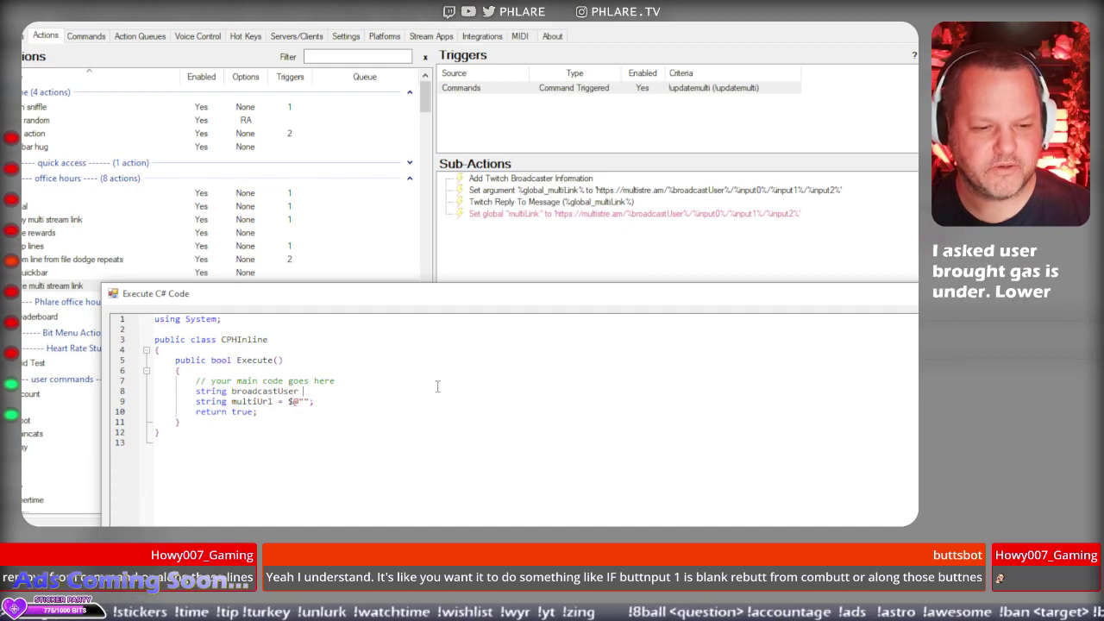
Assign args["broadcastUser"].ToString() to broadcastUser, ending the line with a semicolon and keeping the multiUrl declaration directly below it.
text(=)
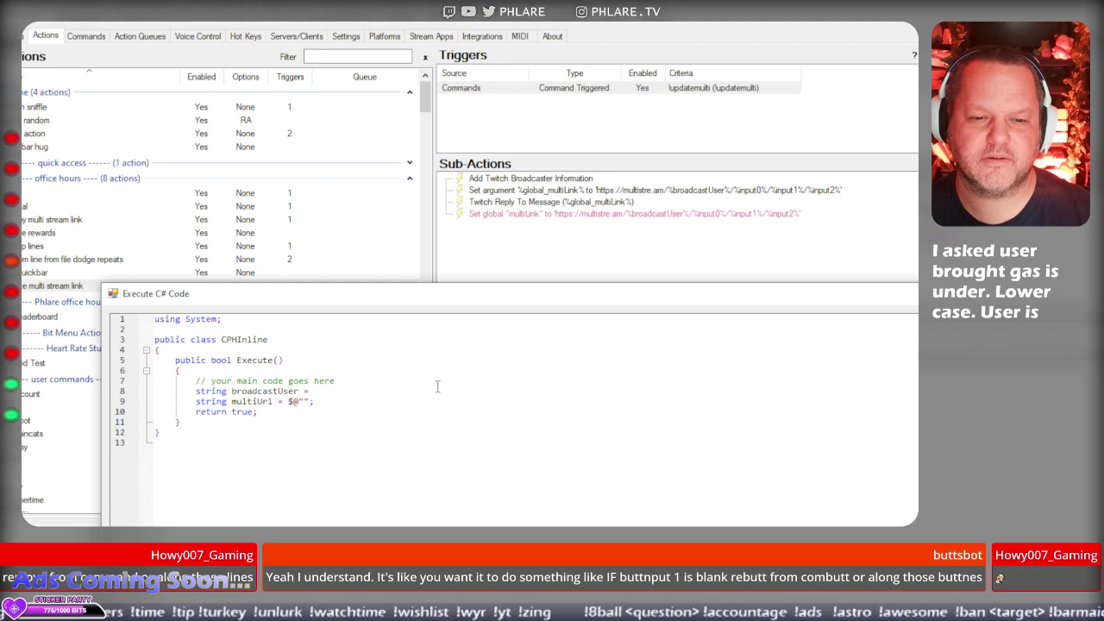
text( args["broadcastUser)
key(End)
text(.ToString()
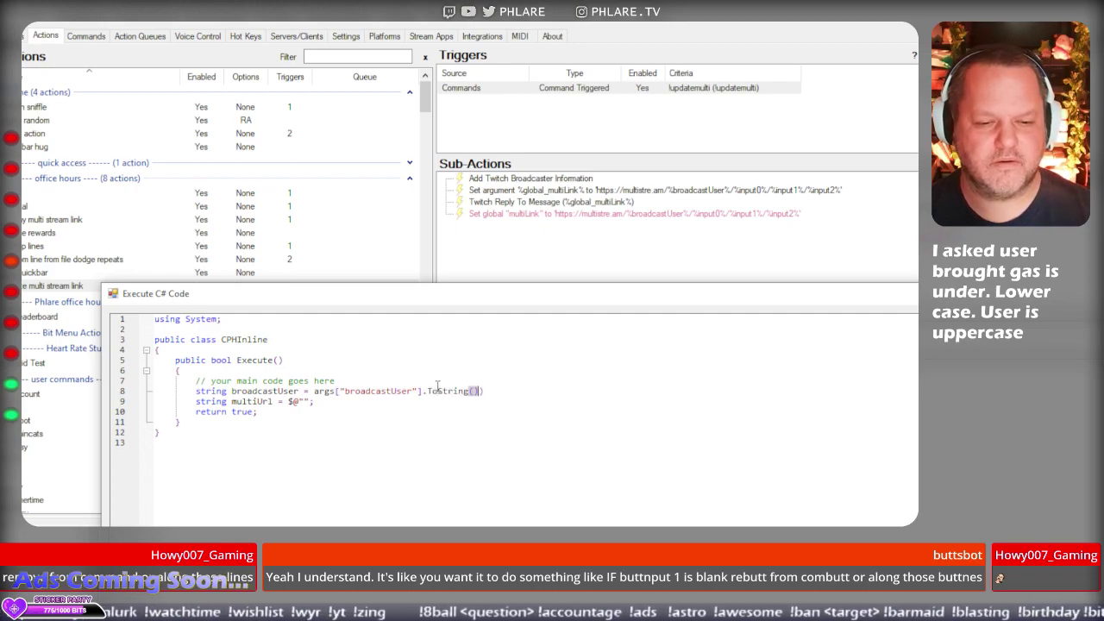
key(End)
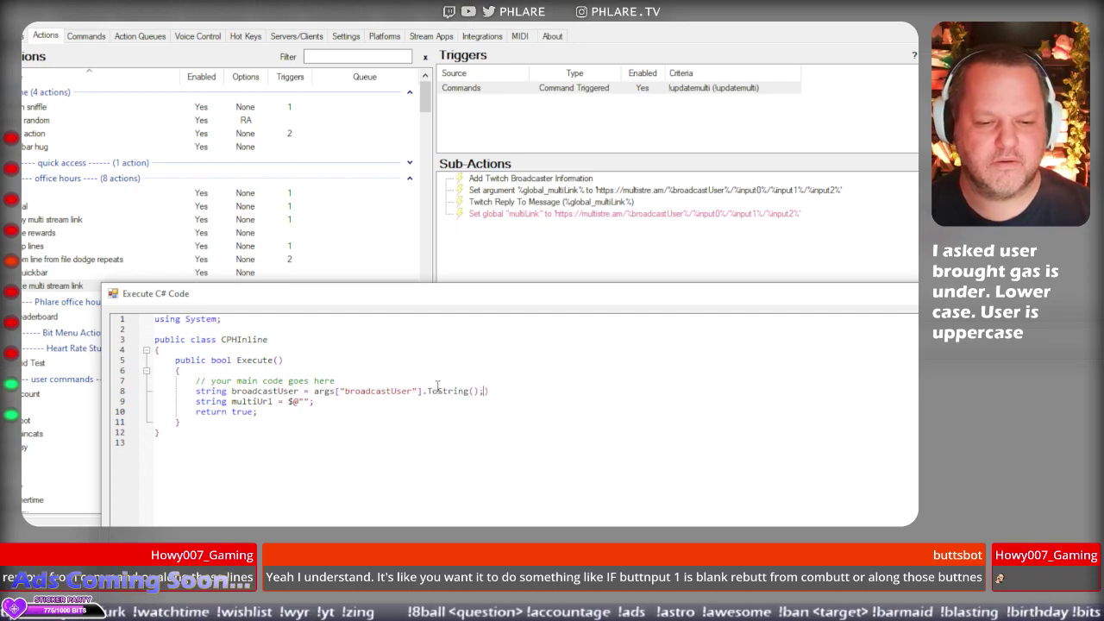
text(;)
key(shift+Home)
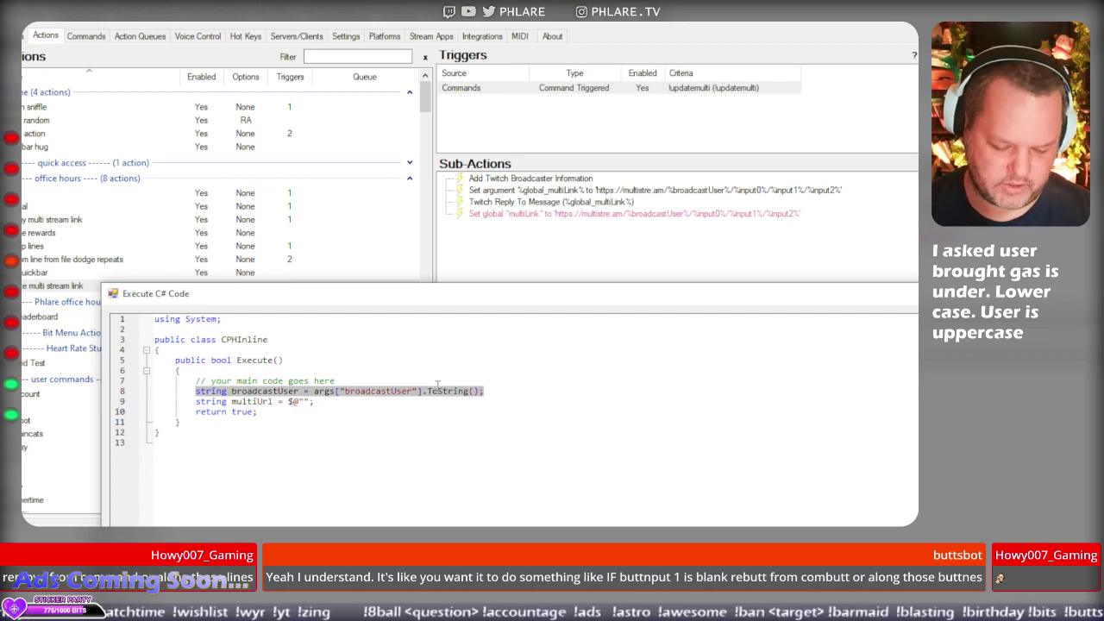
key(End)
key(Return)
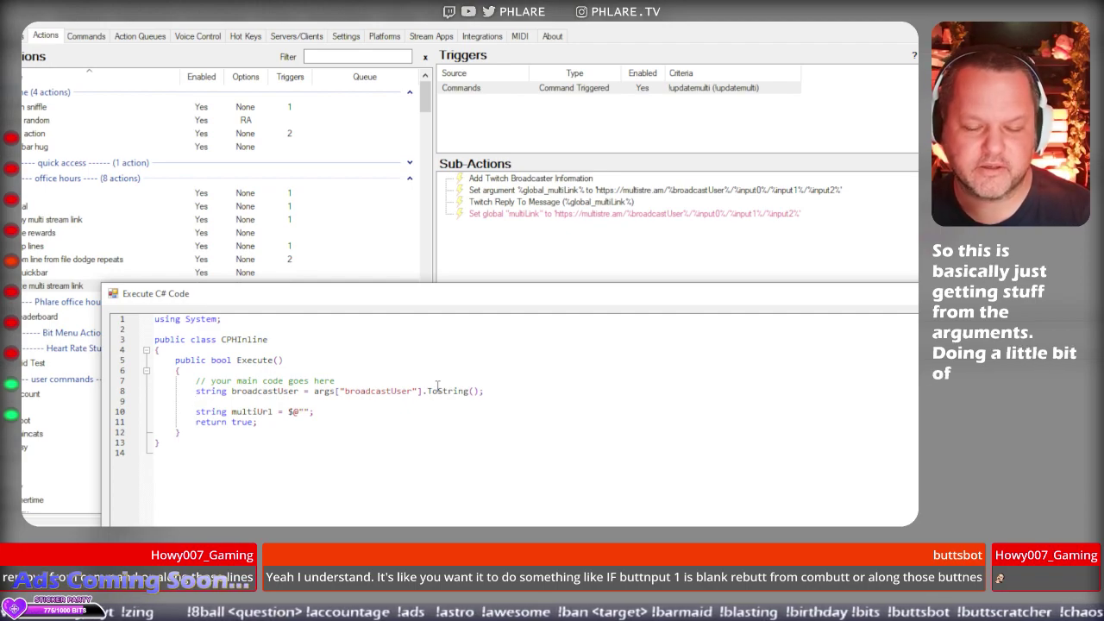
key(Delete)
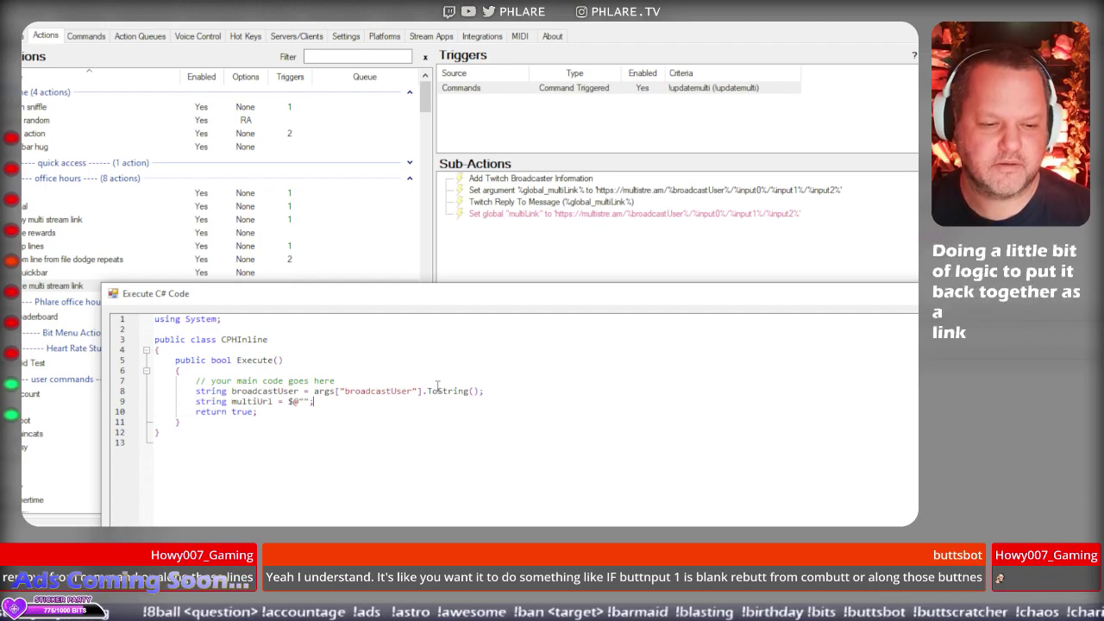
text(https://mul)
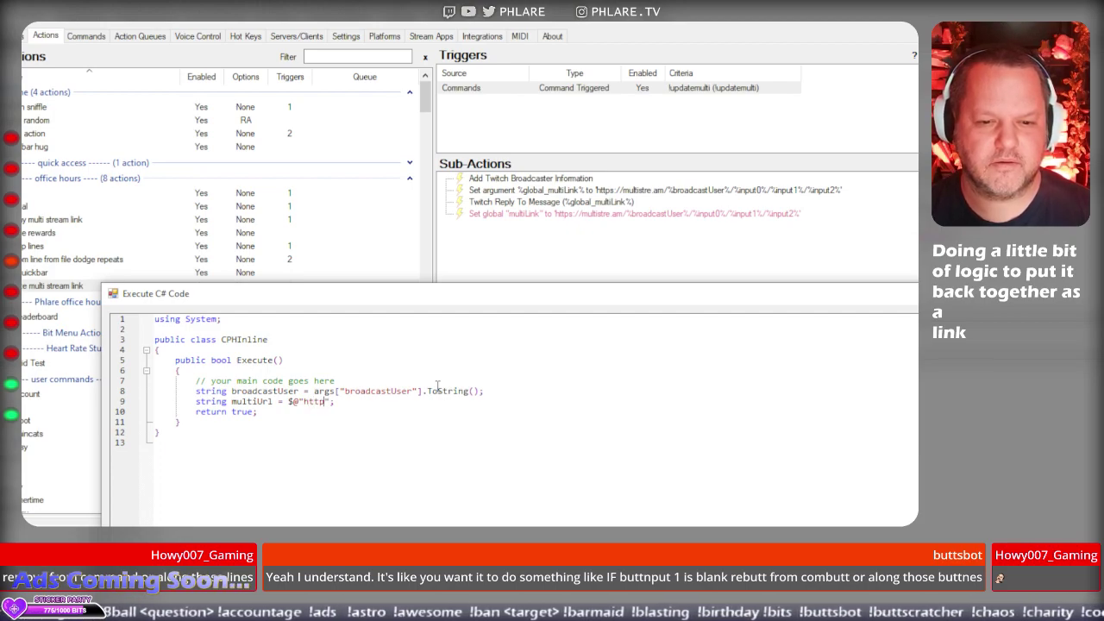
text(tistre.am)
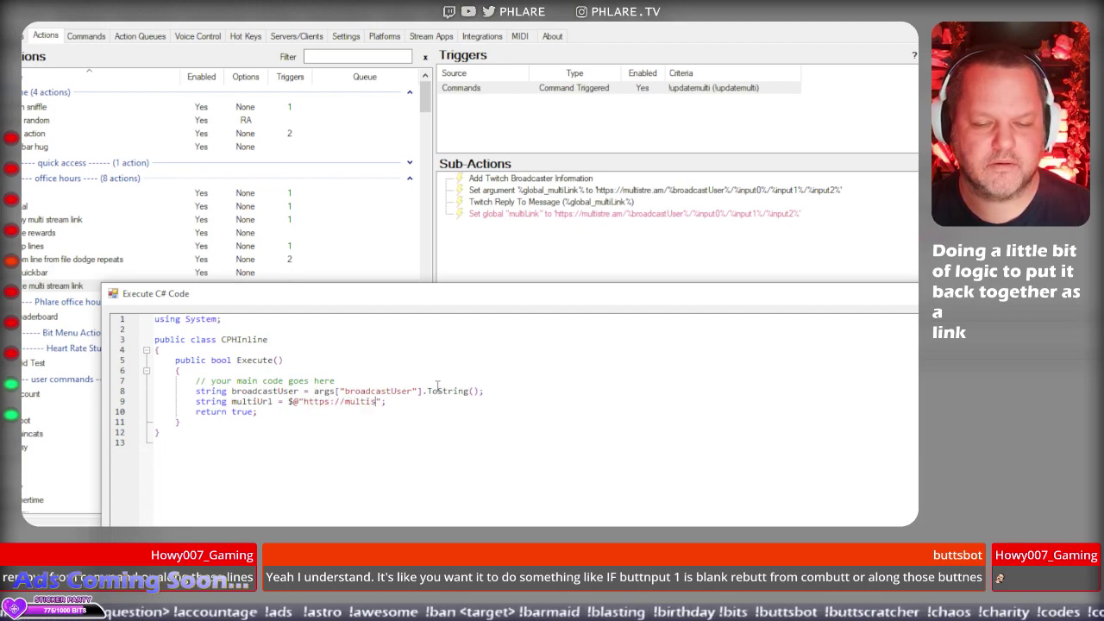
text(/)
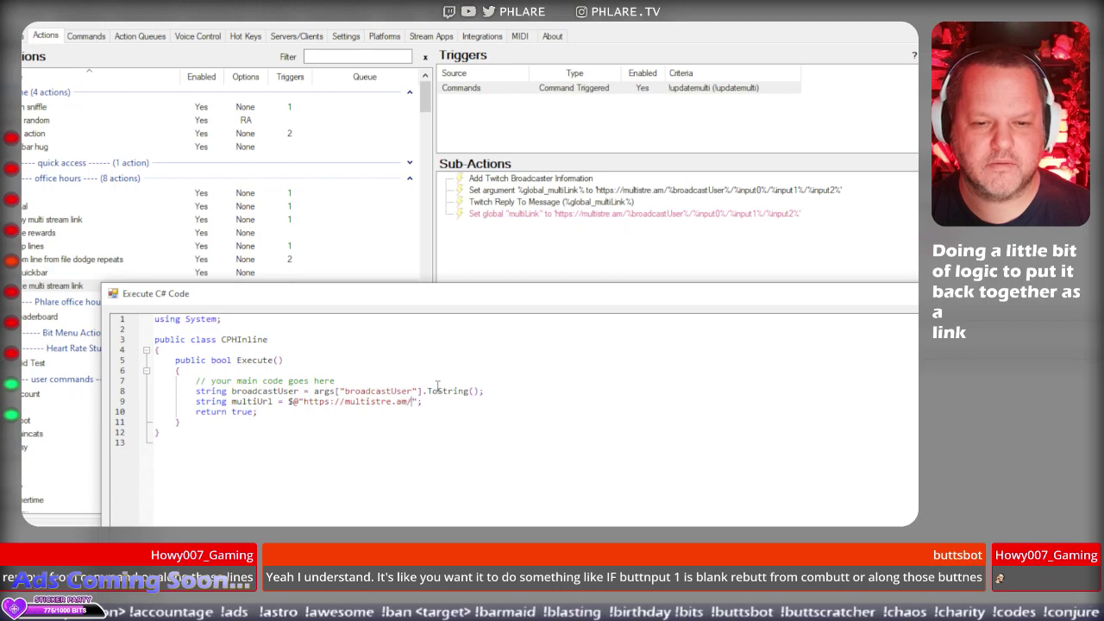
text({broadcastUser})
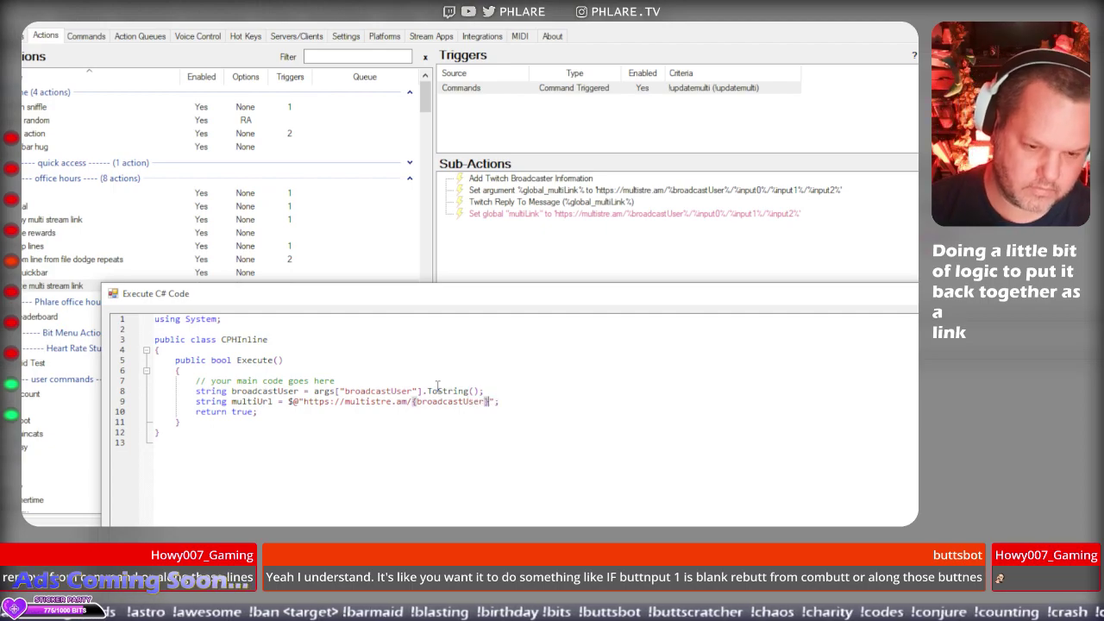
key(End)
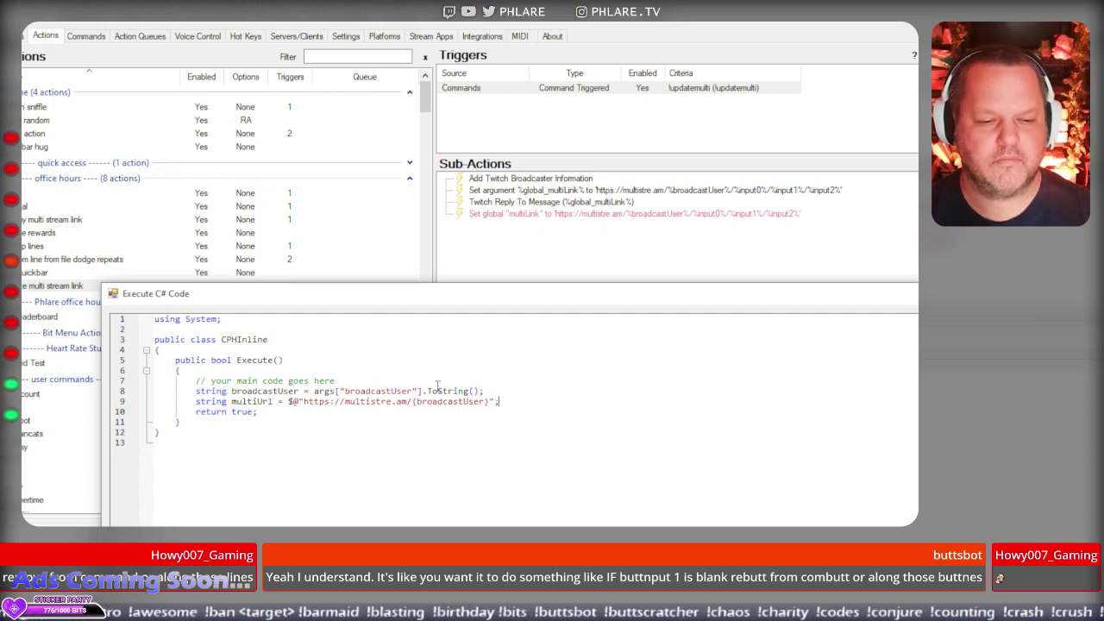
Insert a CPH.SetArgument(variableName, value) call before the return statement, leaving a blank line above it.
key(Return)
key(Return)
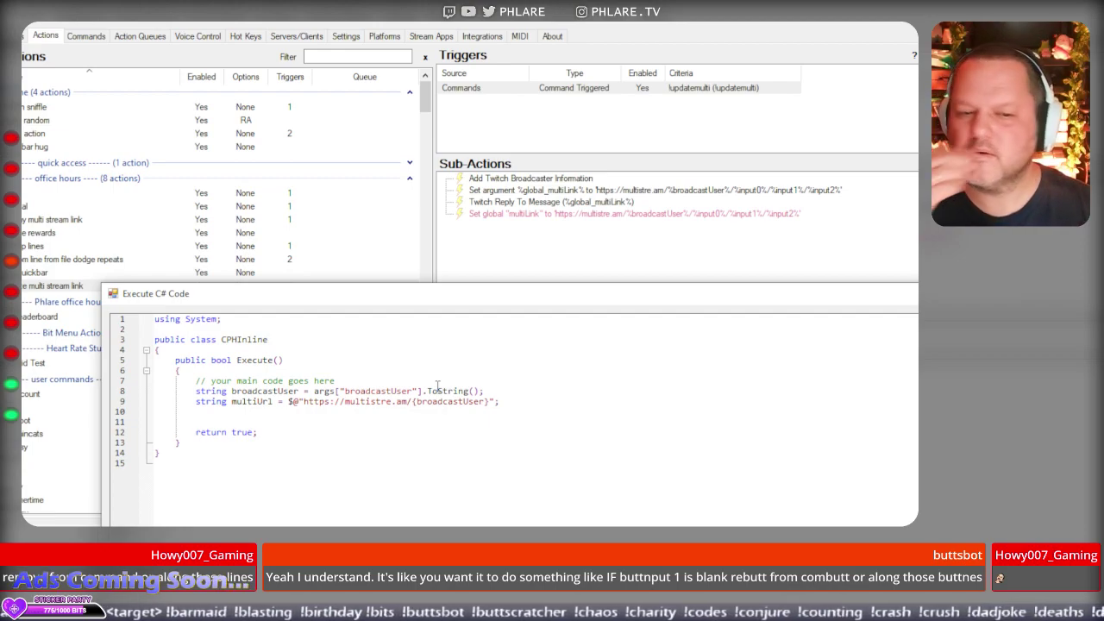
text(CP)
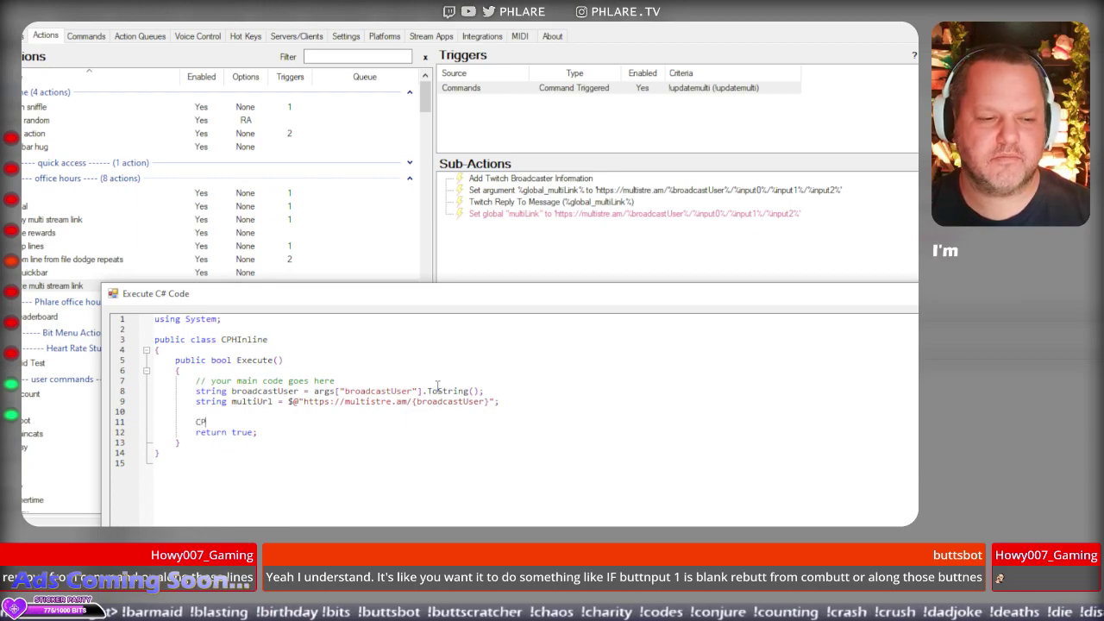
text(H.Set)
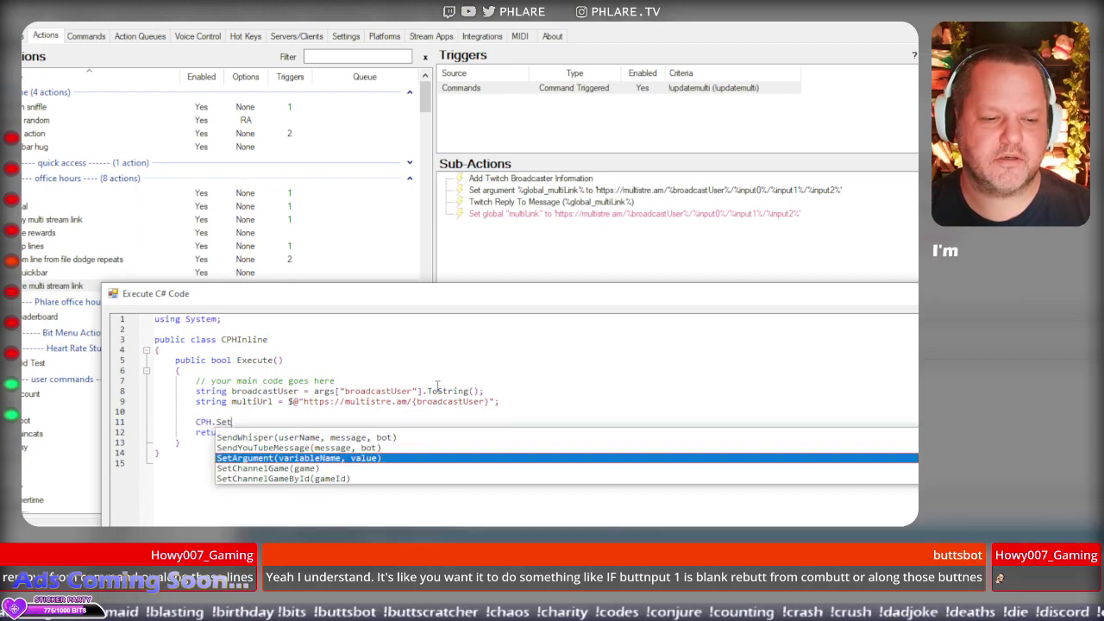
key(Tab)
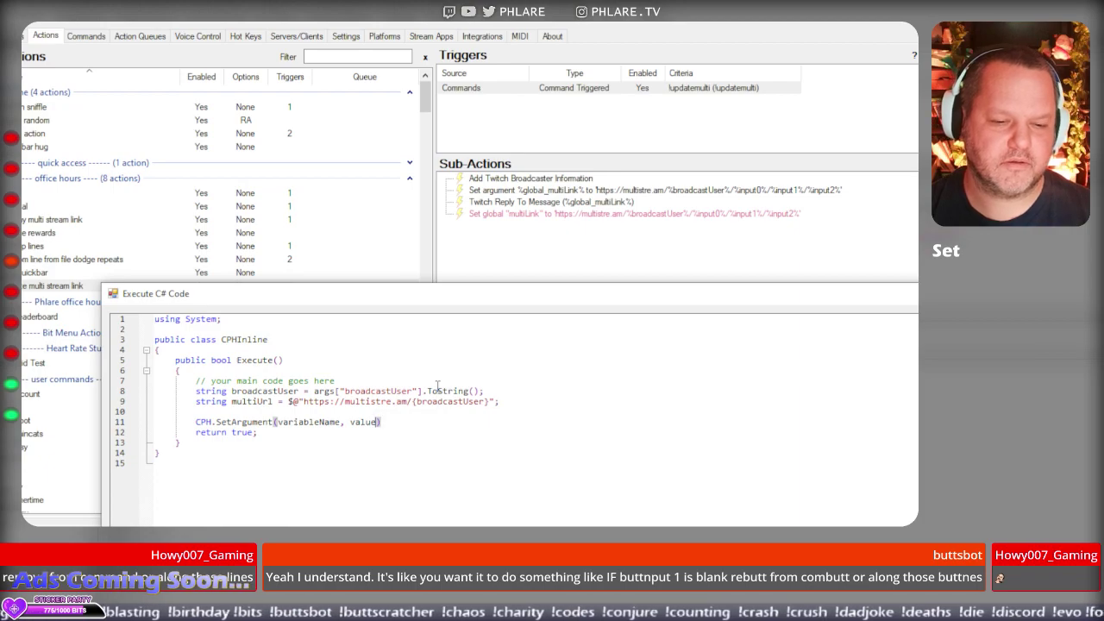
Replace the value placeholder in the CPH.SetArgument call with multiUrl.
key(BackSpace)
key(BackSpace)
key(BackSpace)
key(BackSpace)
key(BackSpace)
text(multiUrl)
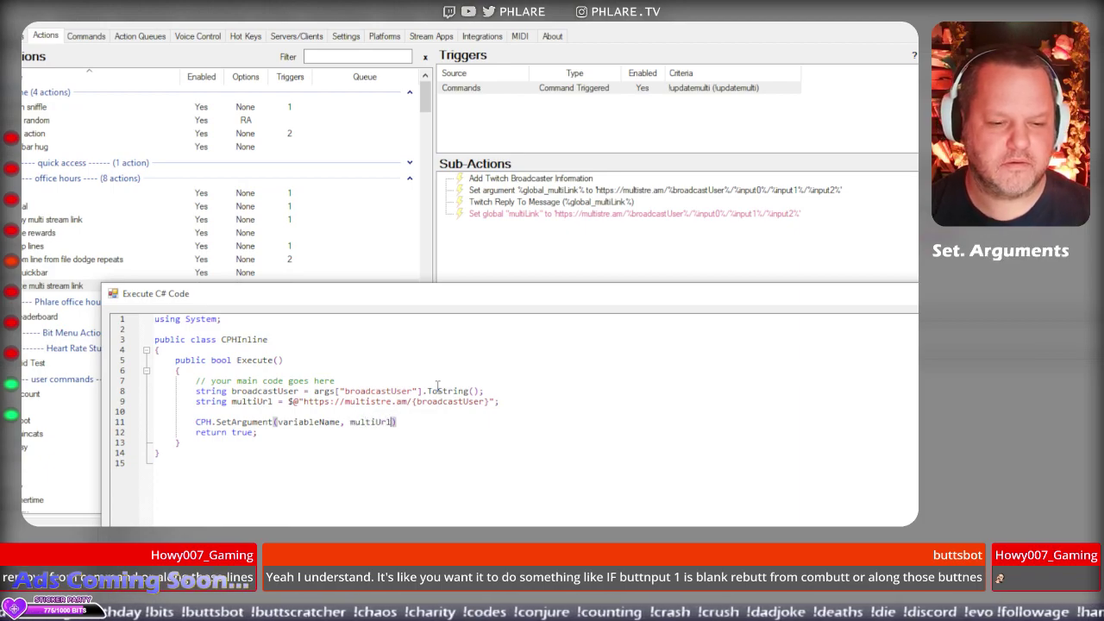
Replace the variableName placeholder in the CPH.SetArgument call with "global_multiLink", end the line with a semicolon, and save the code.
key(shift+Left)
key(shift+Left)
key(shift+Left)
key(shift+Left)
key(shift+Left)
key(shift+Left)
key(shift+Left)
key(shift+Left)
key(shift+Left)
key(shift+Left)
key(shift+Left)
key(shift+Left)
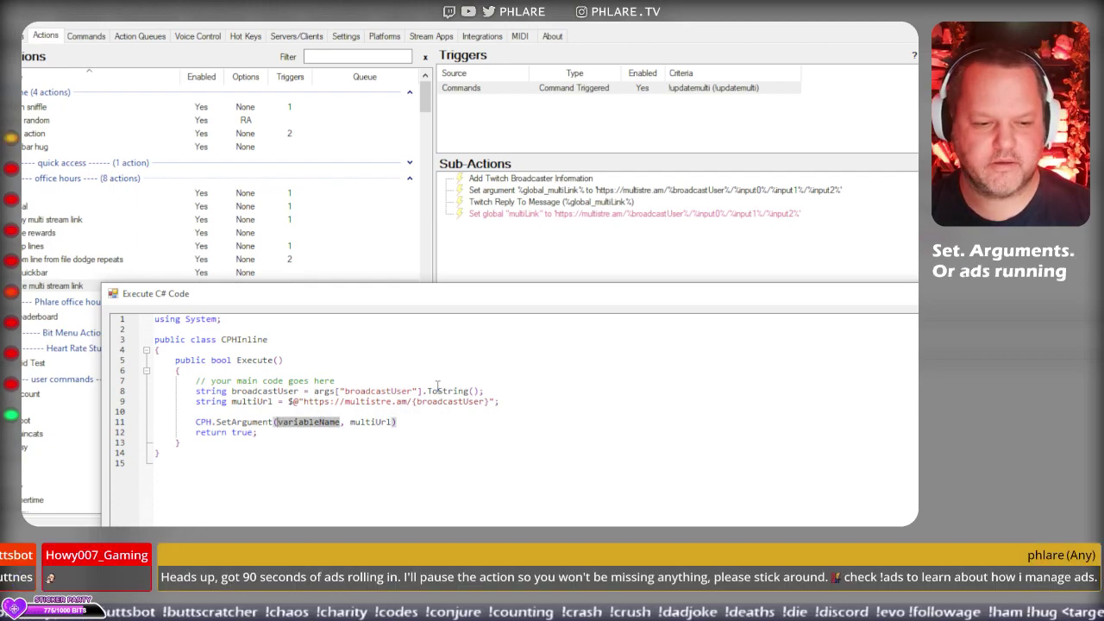
text("b)
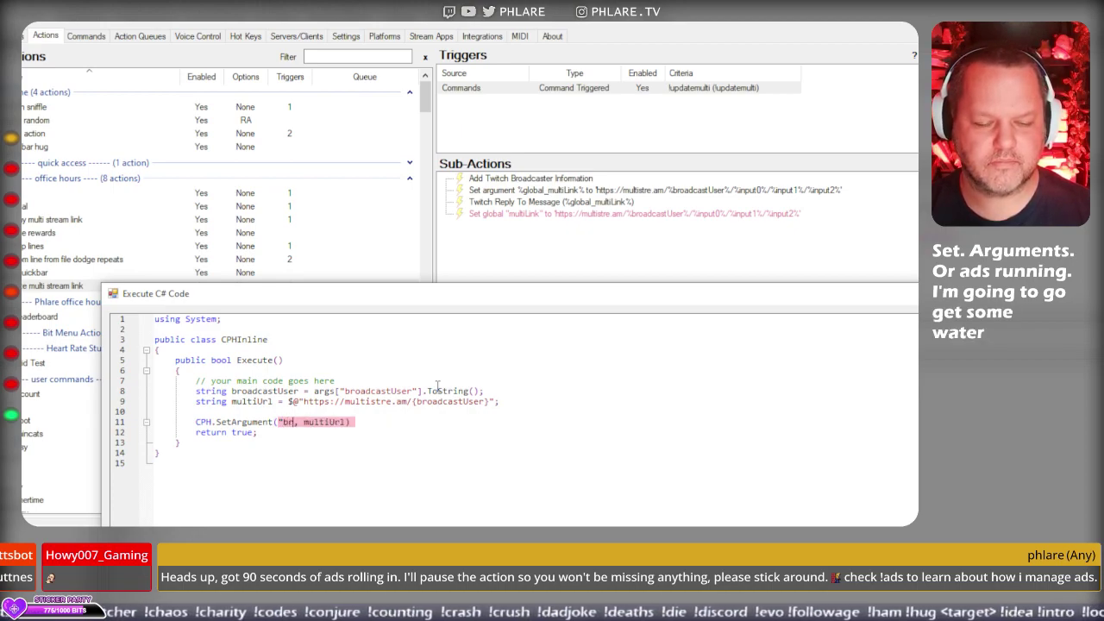
key(BackSpace)
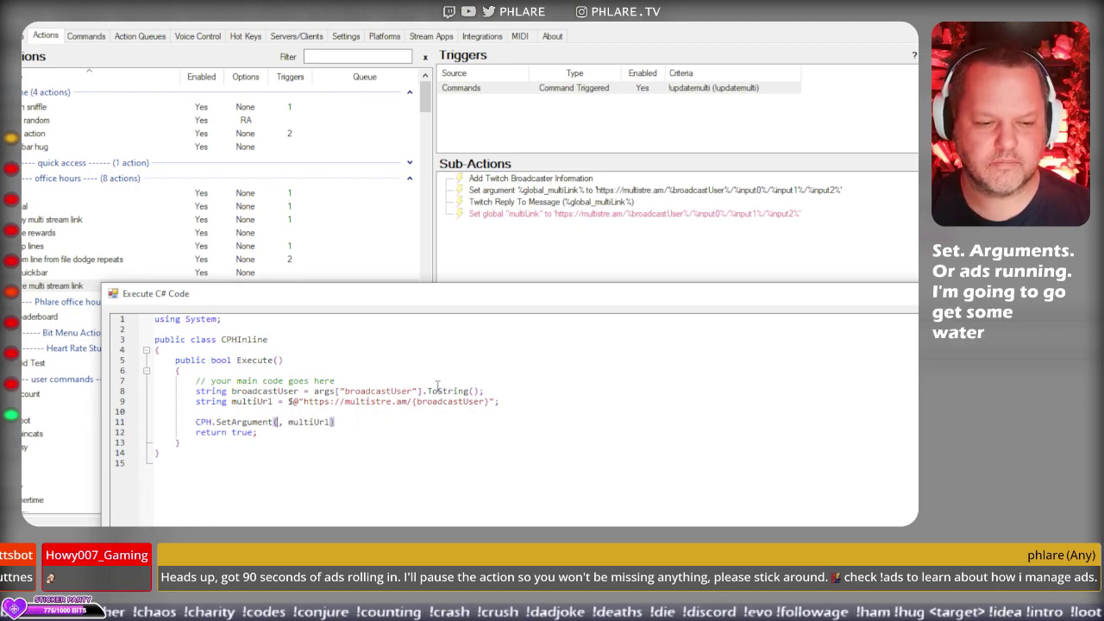
text("global_multiLink)
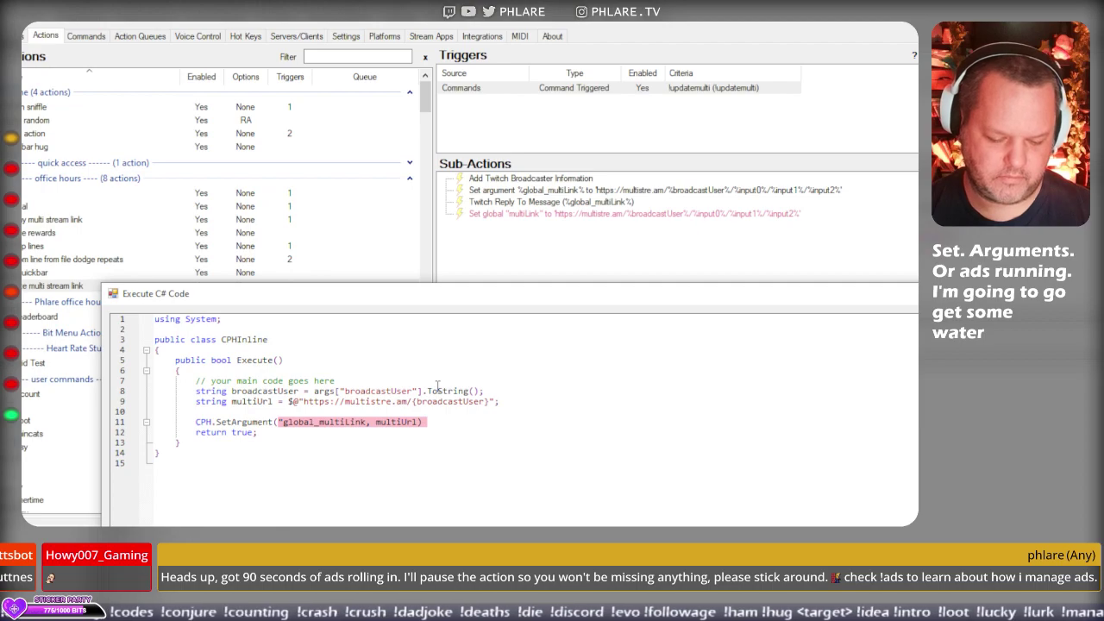
text(")
key(End)
text(;)
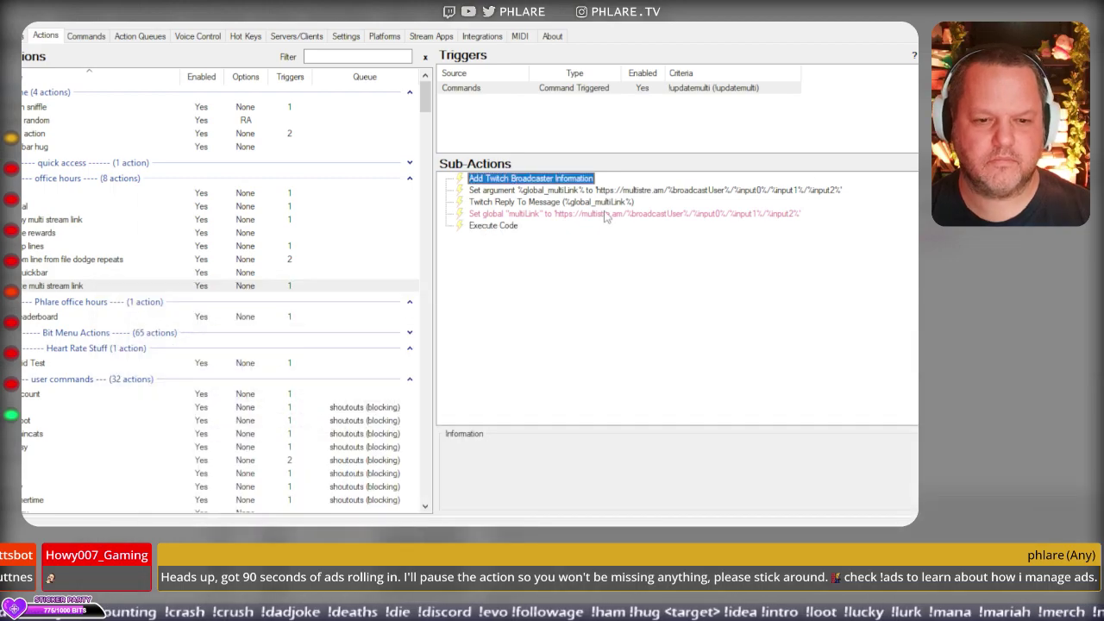
Move the Execute Code sub-action directly above the Twitch reply and disable the Set argument %global_multiLink% sub-action.
drag(506, 226, 529, 201)
click(574, 190)
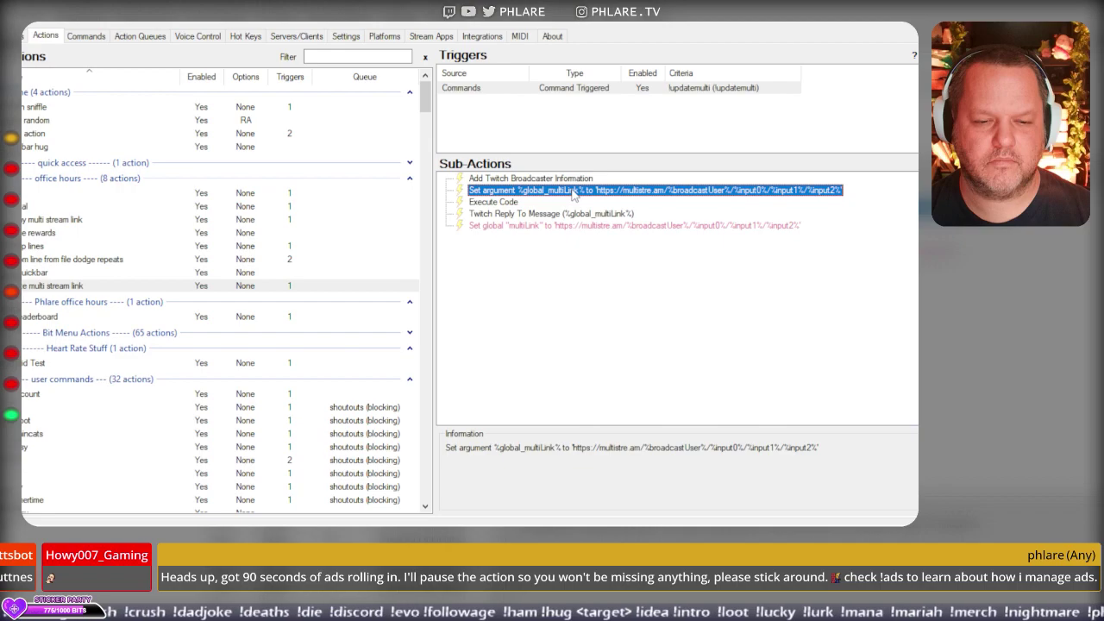
right_click(574, 191)
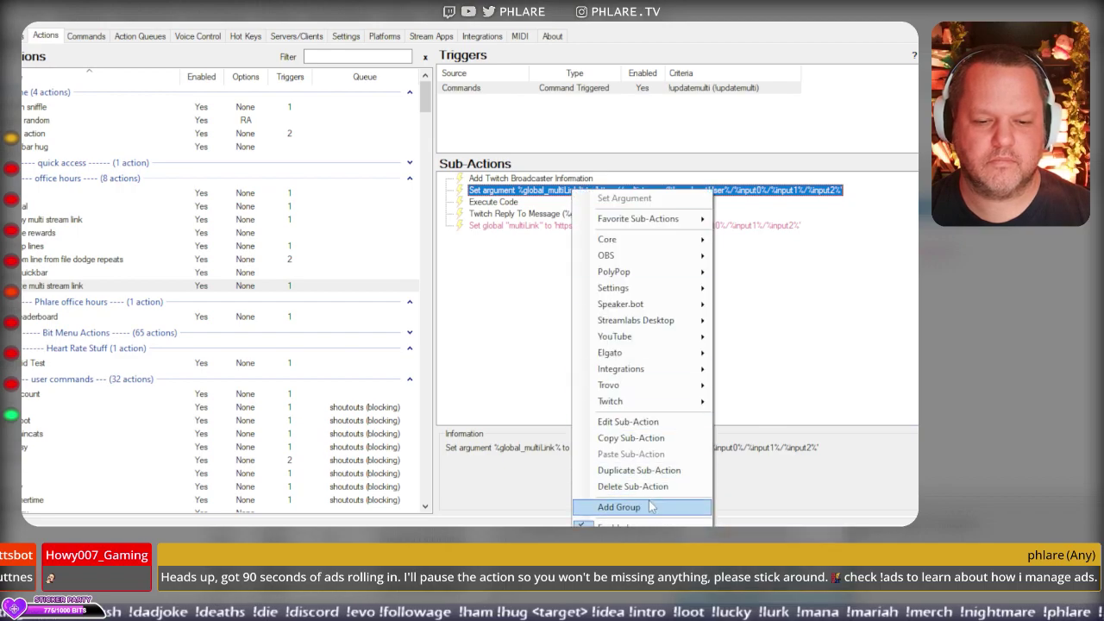
click(528, 231)
Name the Execute Code sub-action Build Link in its code settings and save it.
right_click(512, 202)
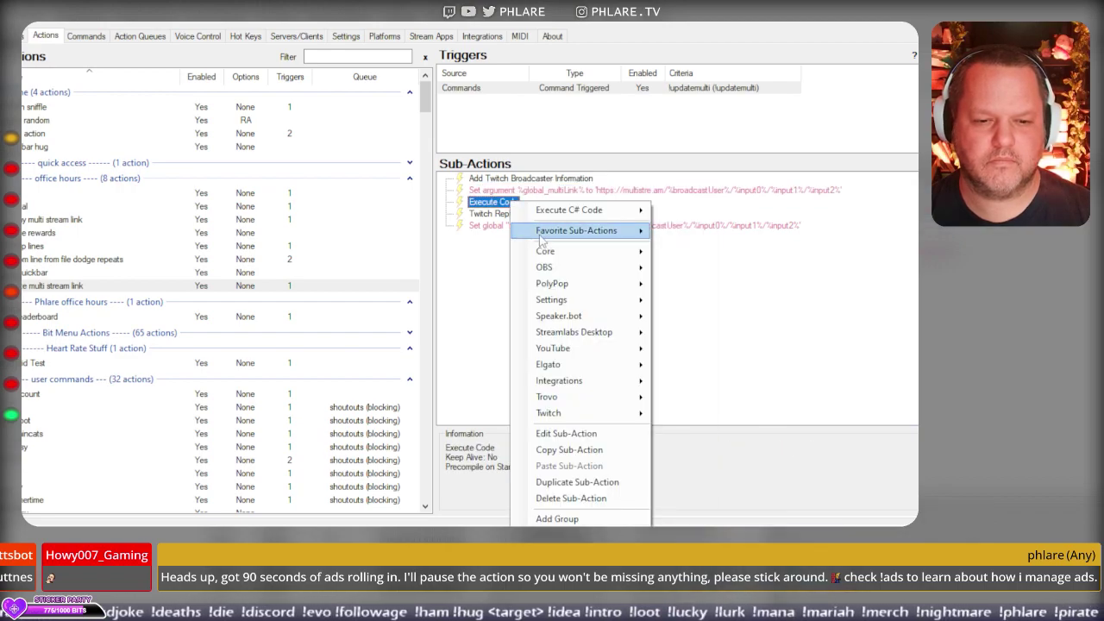
click(502, 202)
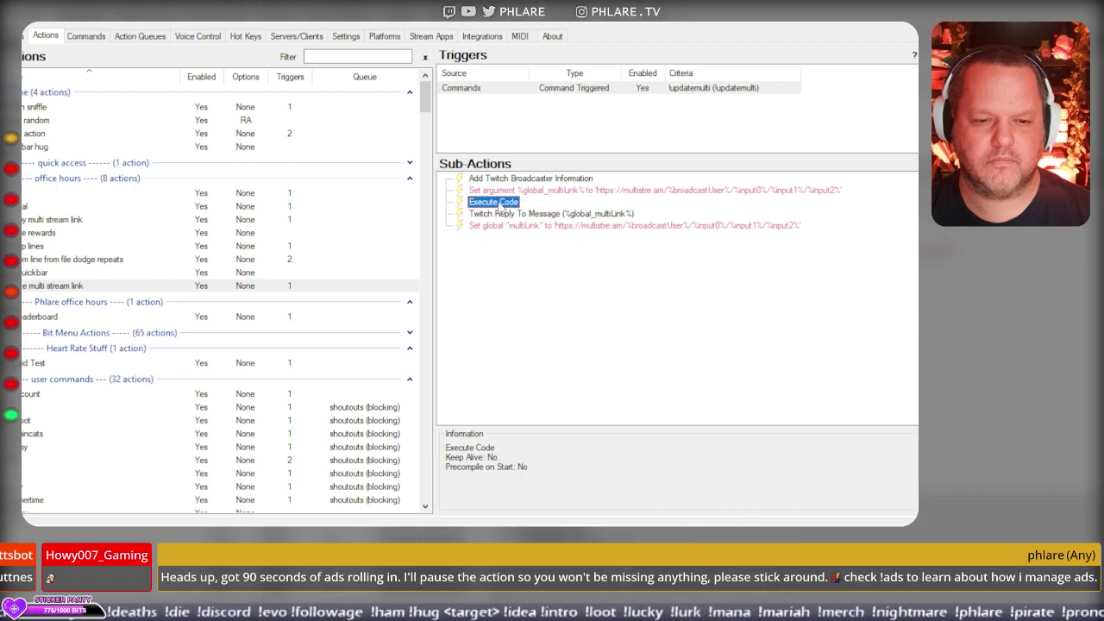
double_click(502, 203)
click(145, 466)
click(124, 486)
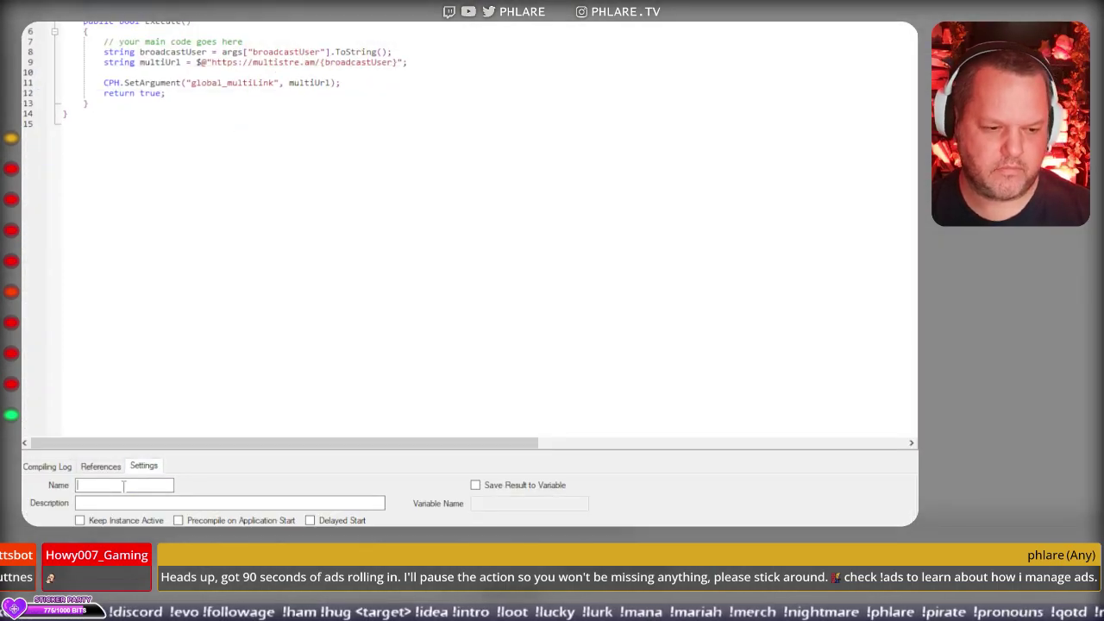
text(Build Ki)
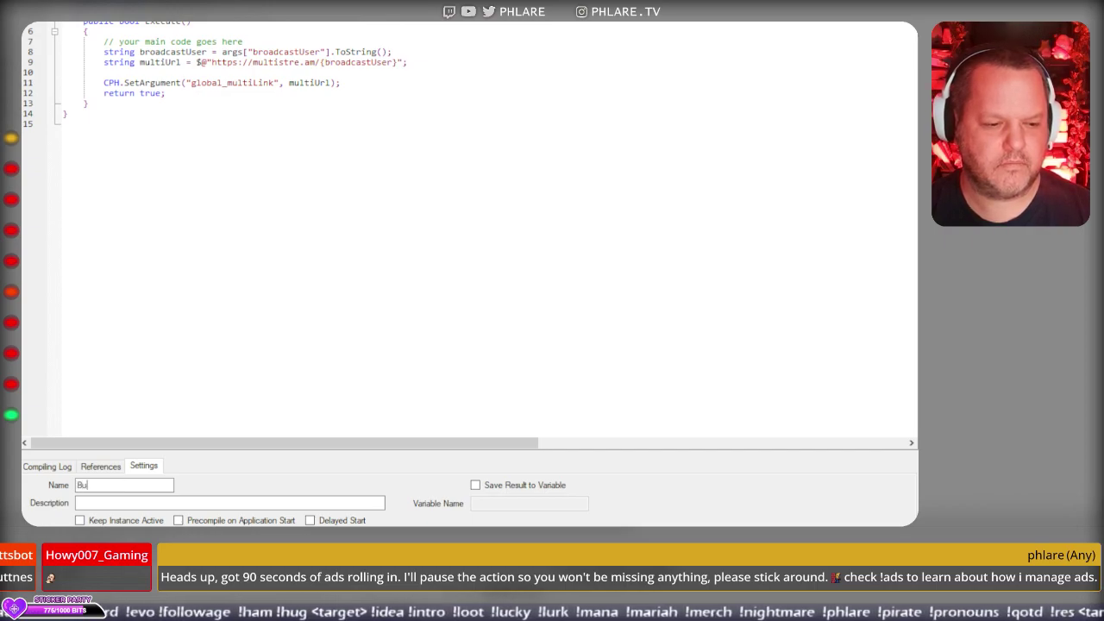
key(BackSpace)
key(BackSpace)
text(Link)
key(Tab)
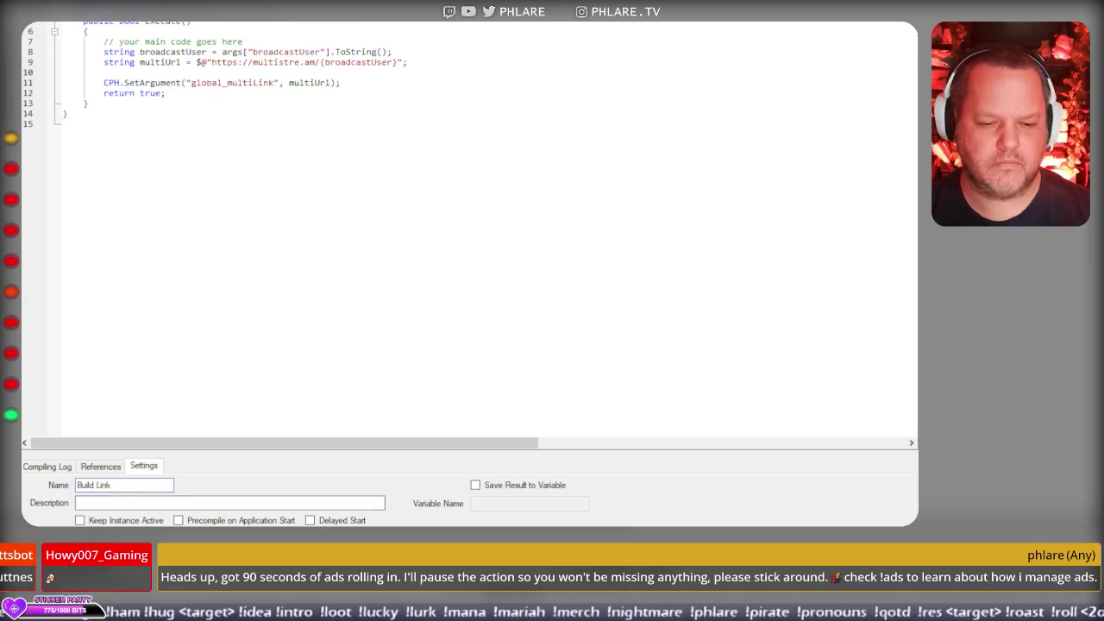
key(Return)
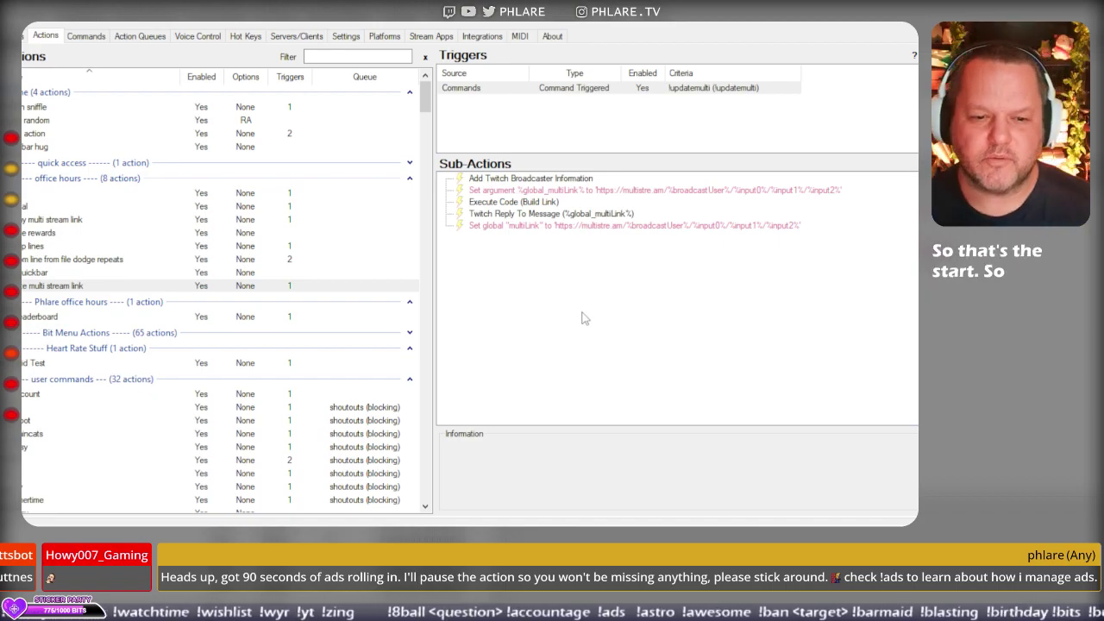
In the Build Link code, declare string input0 = args["input0"].ToString(); below the multiUrl line, separated by a blank line.
double_click(513, 202)
click(418, 63)
key(Return)
key(Return)
text(s)
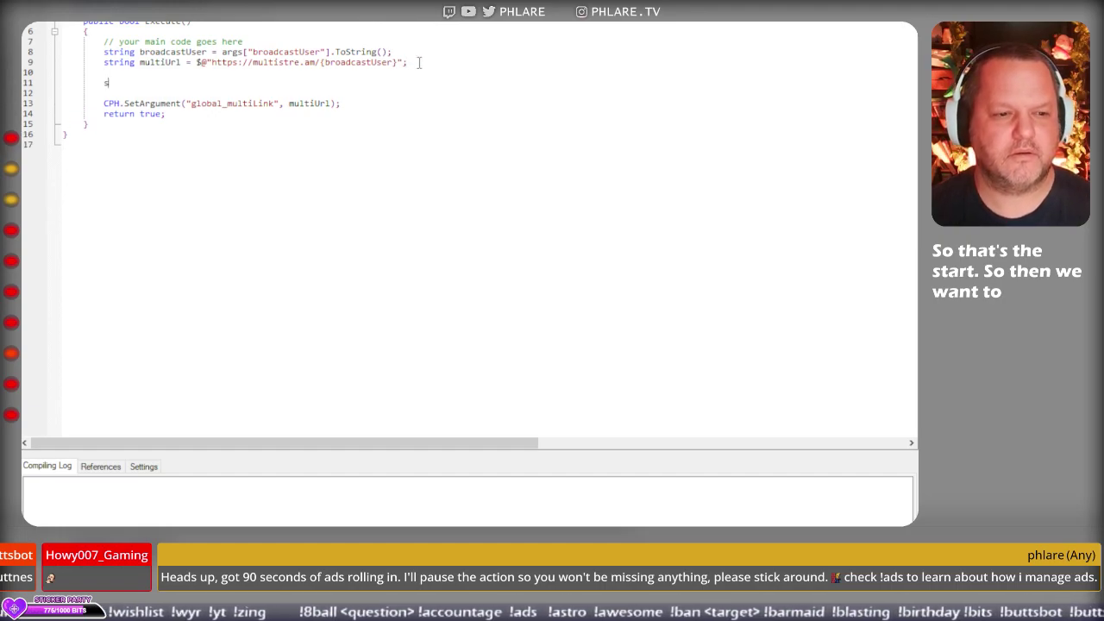
text(tringlu)
key(BackSpace)
key(BackSpace)
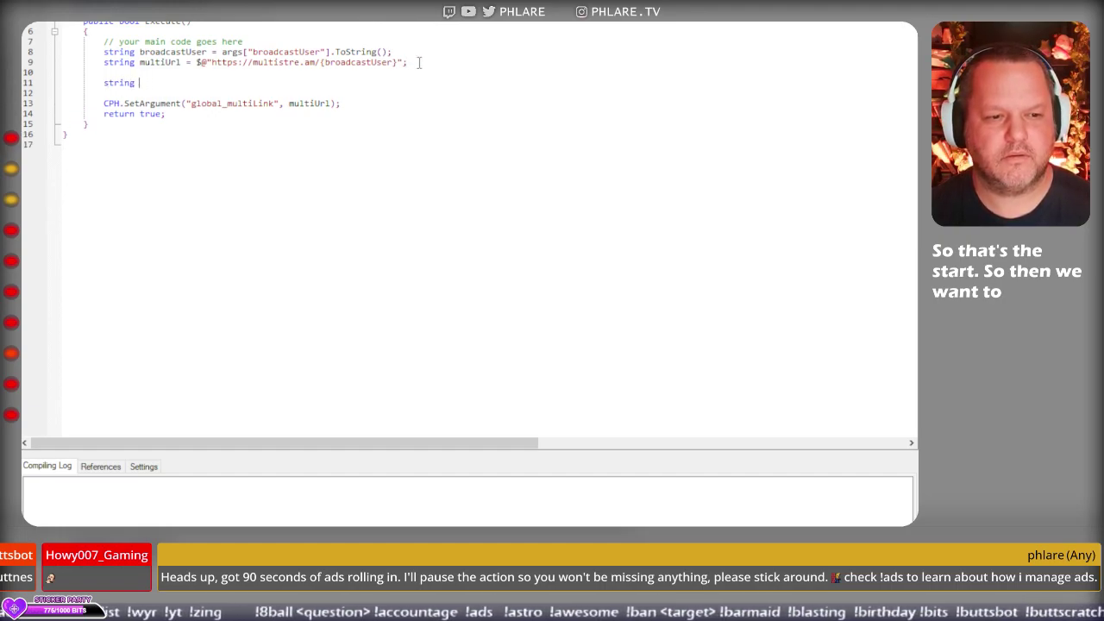
text(input)
text(0 = args["input)
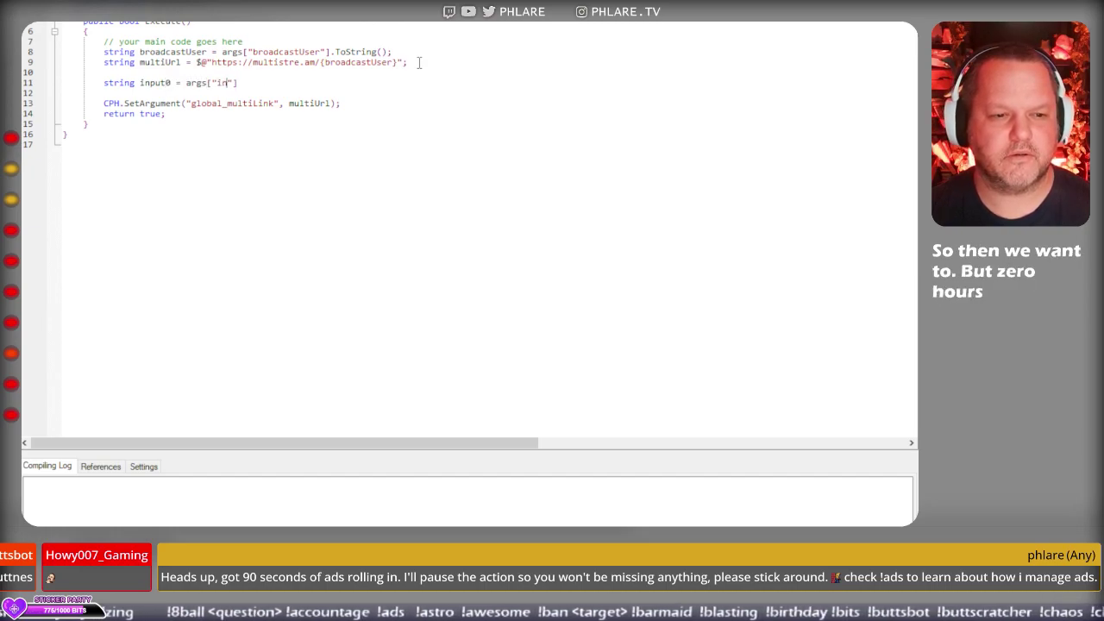
text(0"])
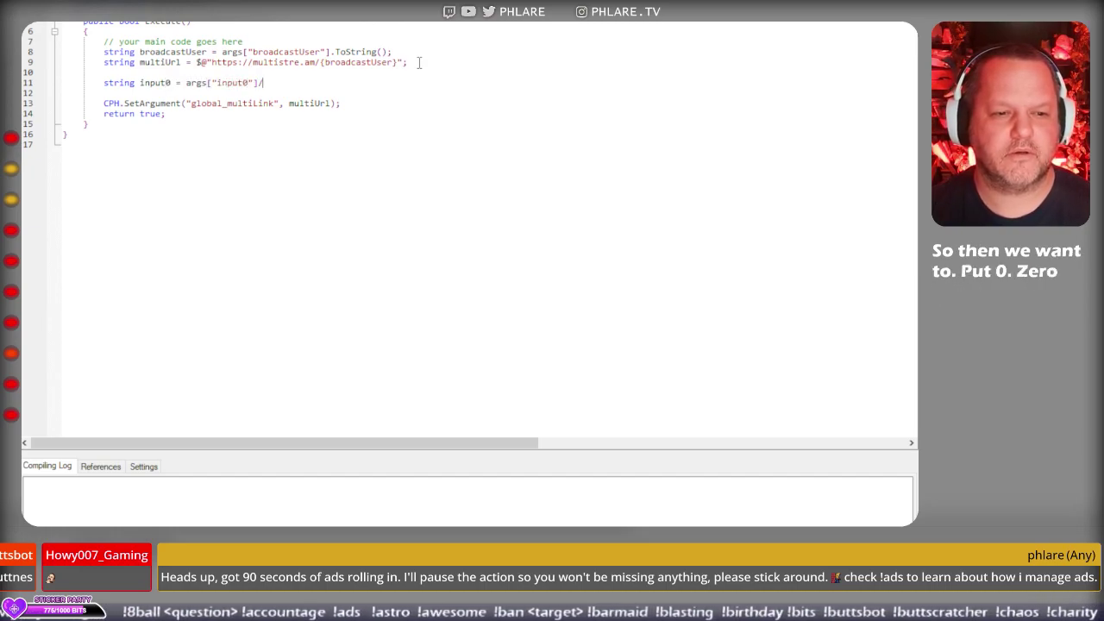
text(.ToSt)
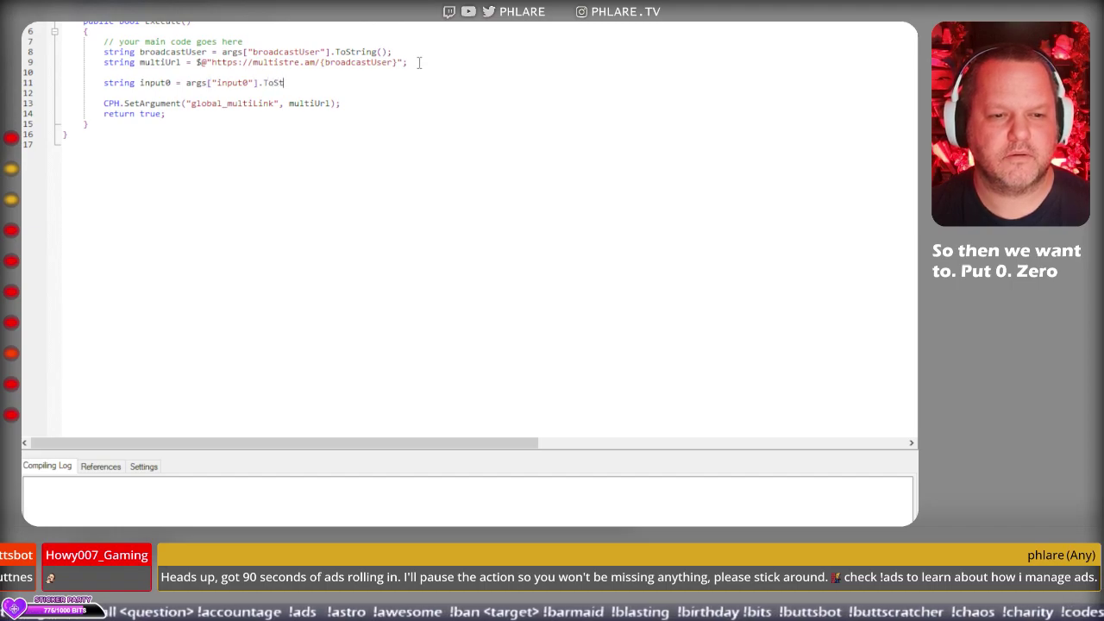
text(ring();)
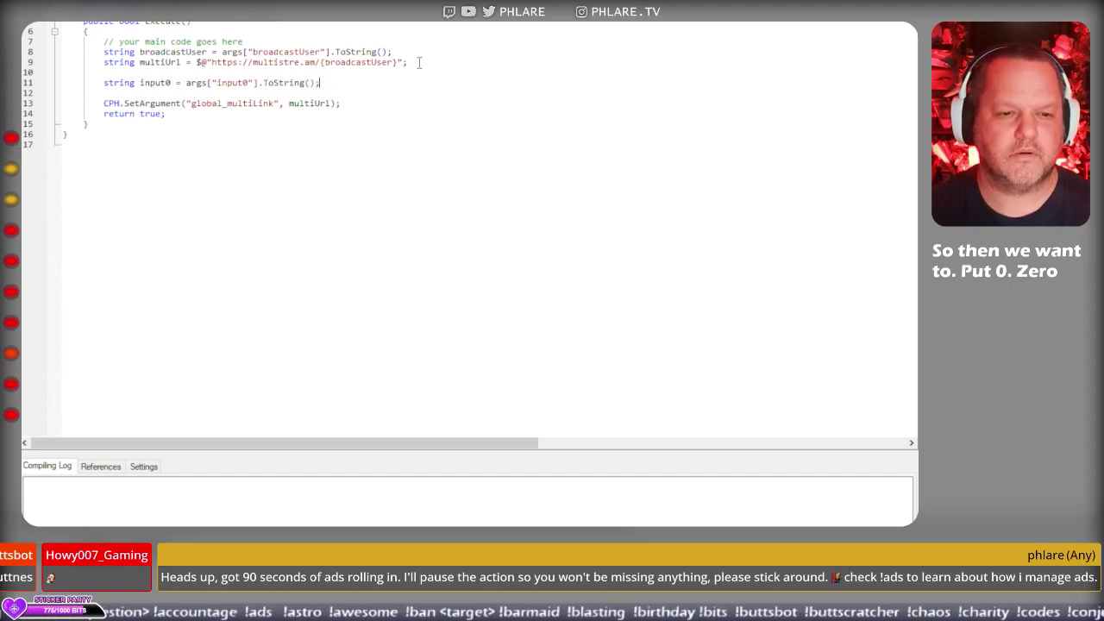
key(shift+Home)
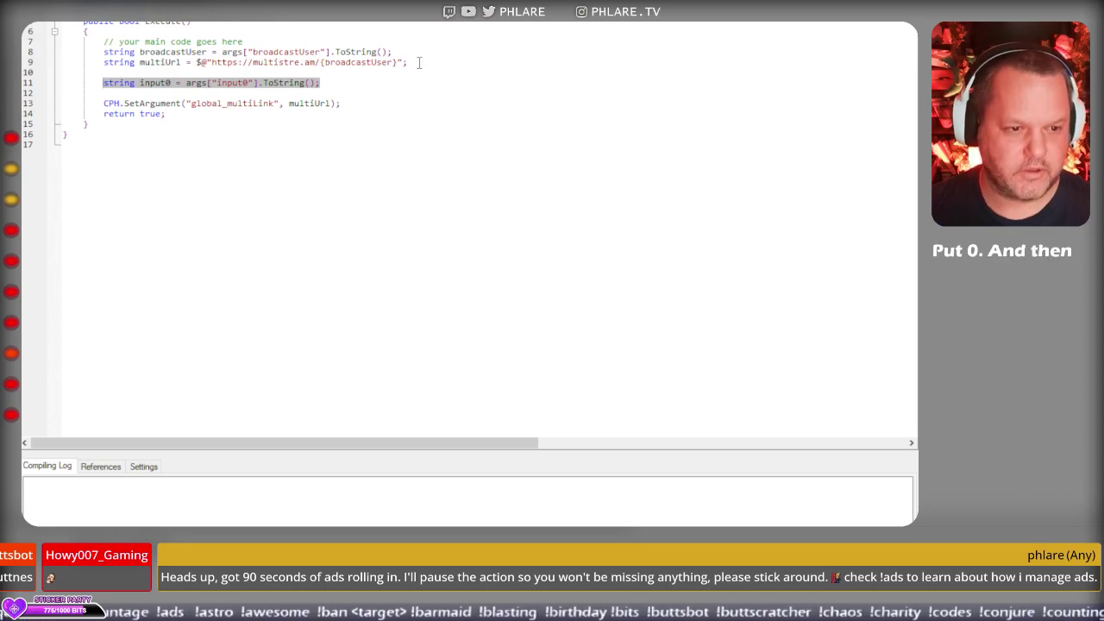
key(End)
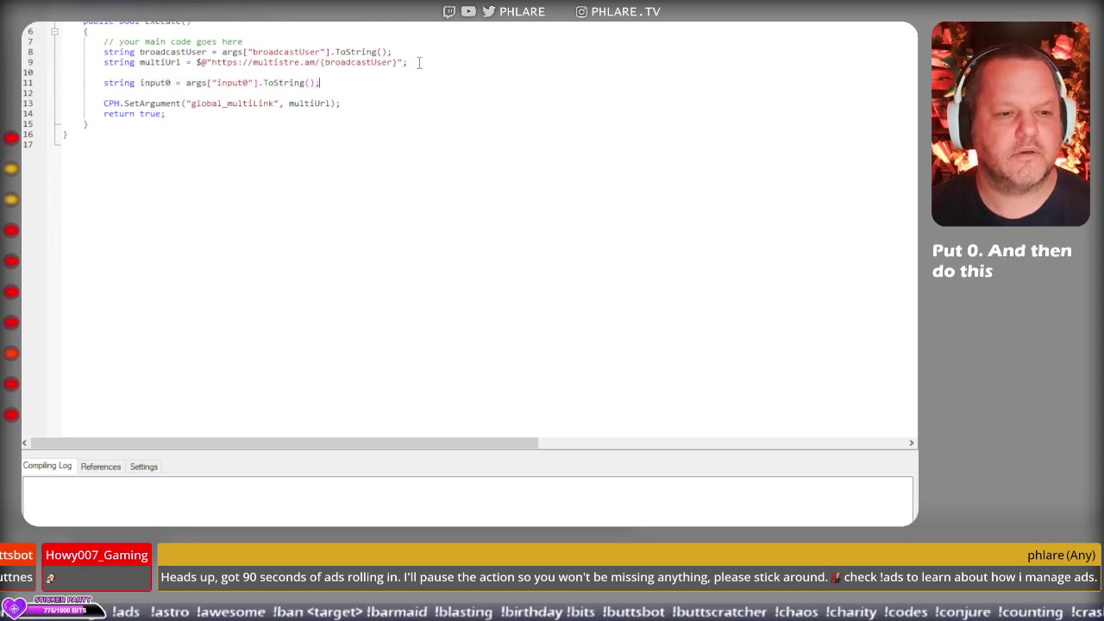
Add an if (input0.Length > 0) block with braces directly below the input0 declaration.
key(Return)
text(if (input0))
text(0)
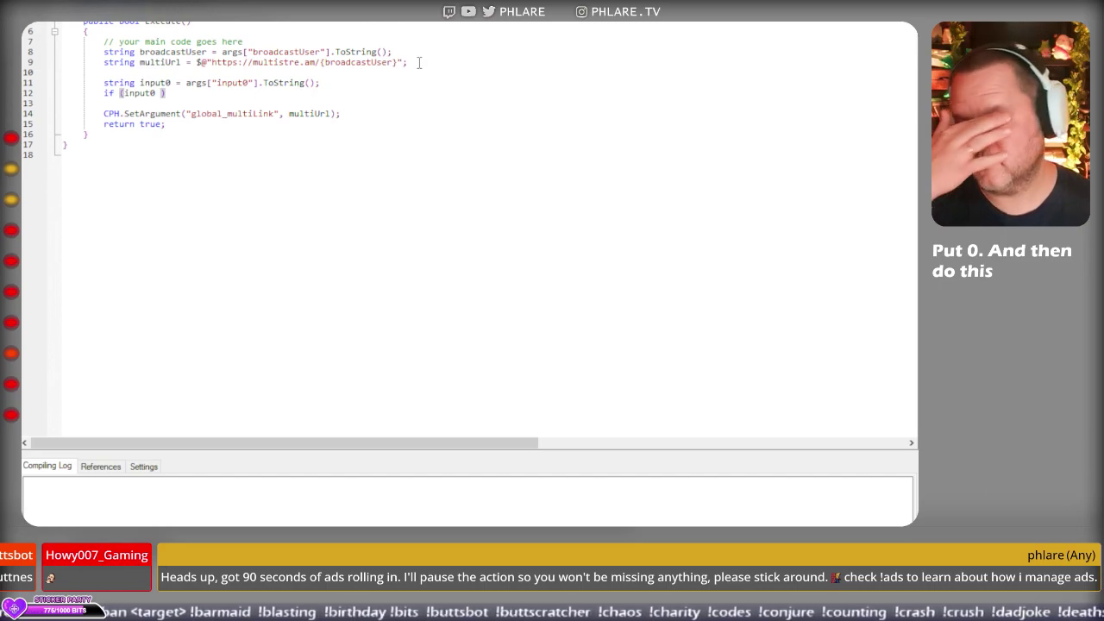
key(BackSpace)
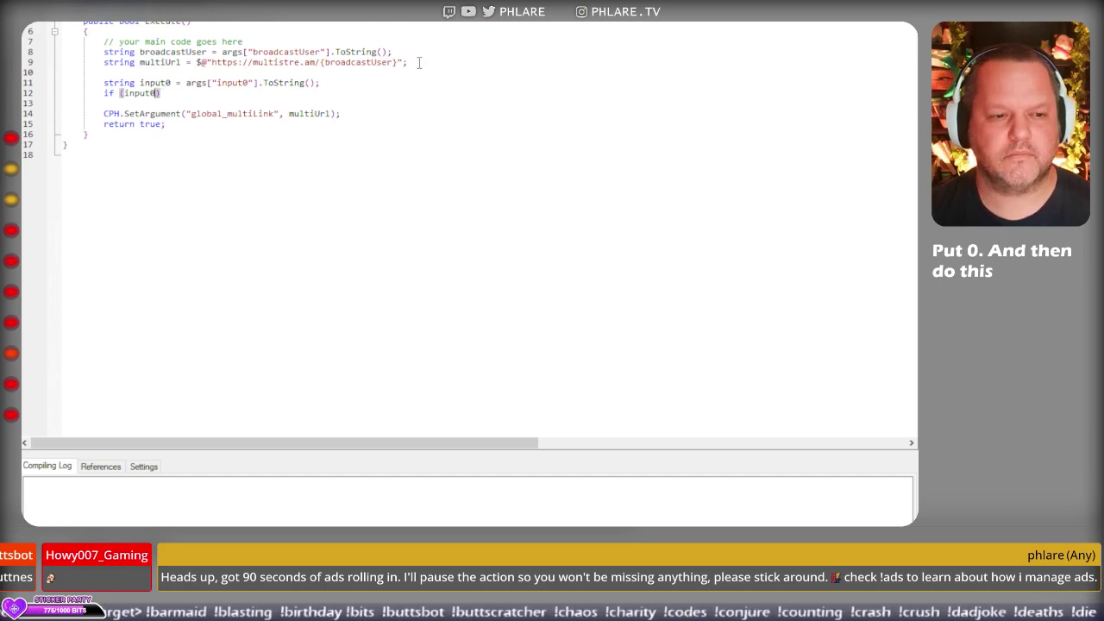
text(.Lengh)
key(BackSpace)
text(th >)
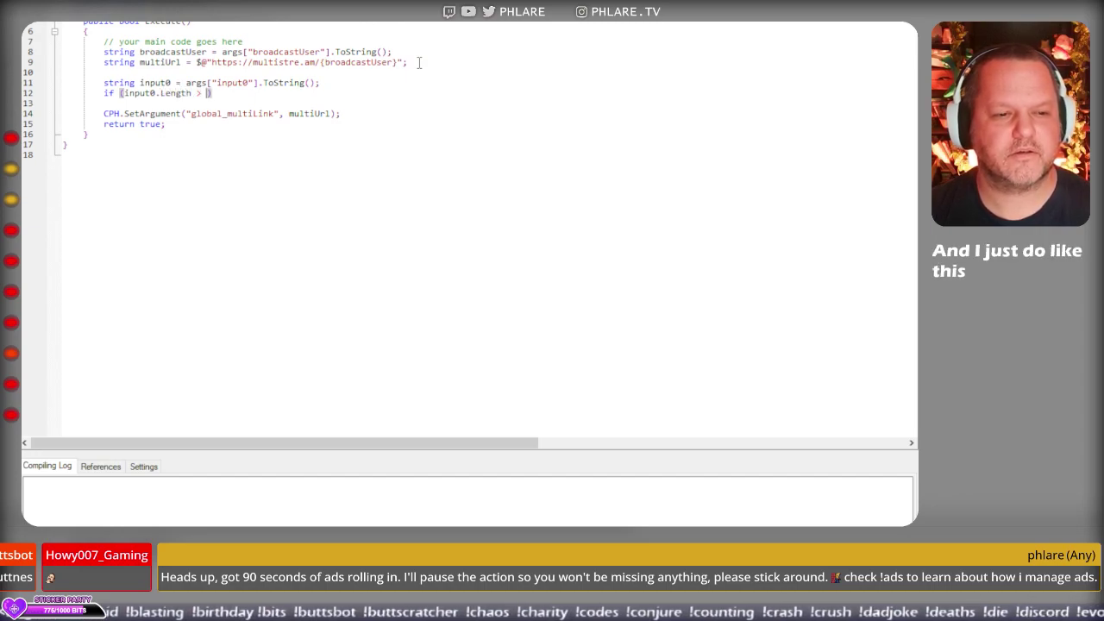
text( 0)
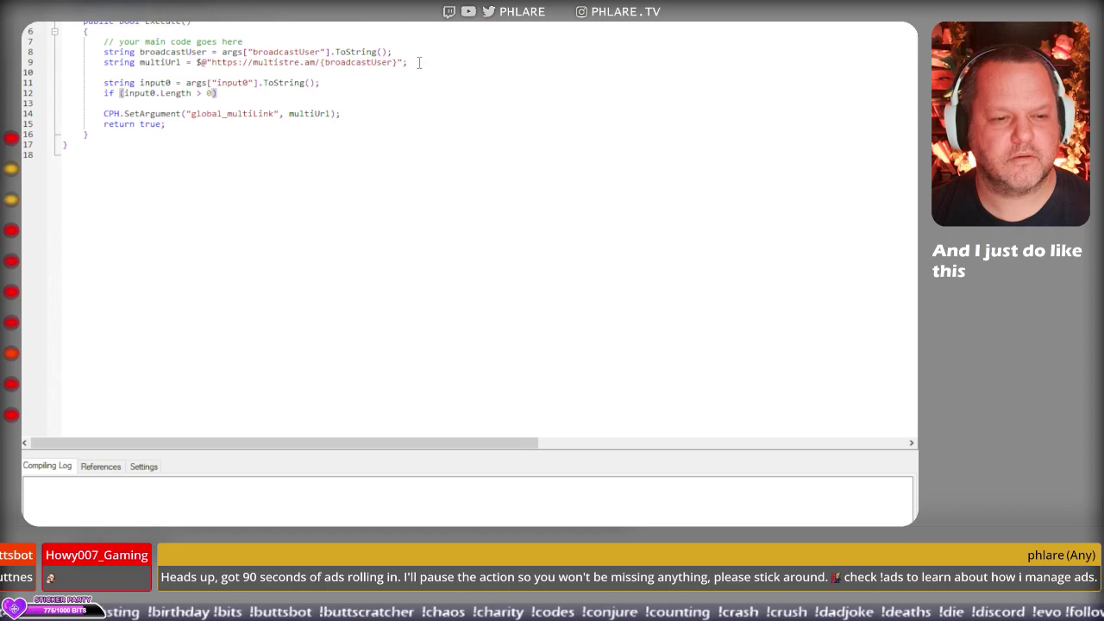
key(Right)
text({)
key(Return)
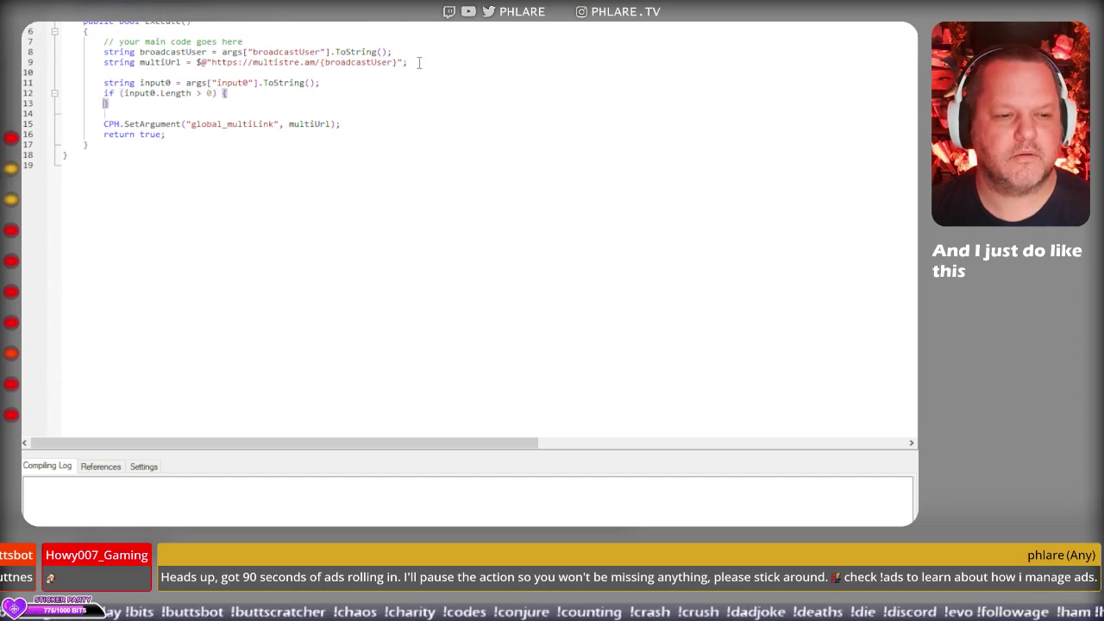
Start a multiUrl = $@"" assignment on an indented line inside the if block.
key(Return)
text(multiUr)
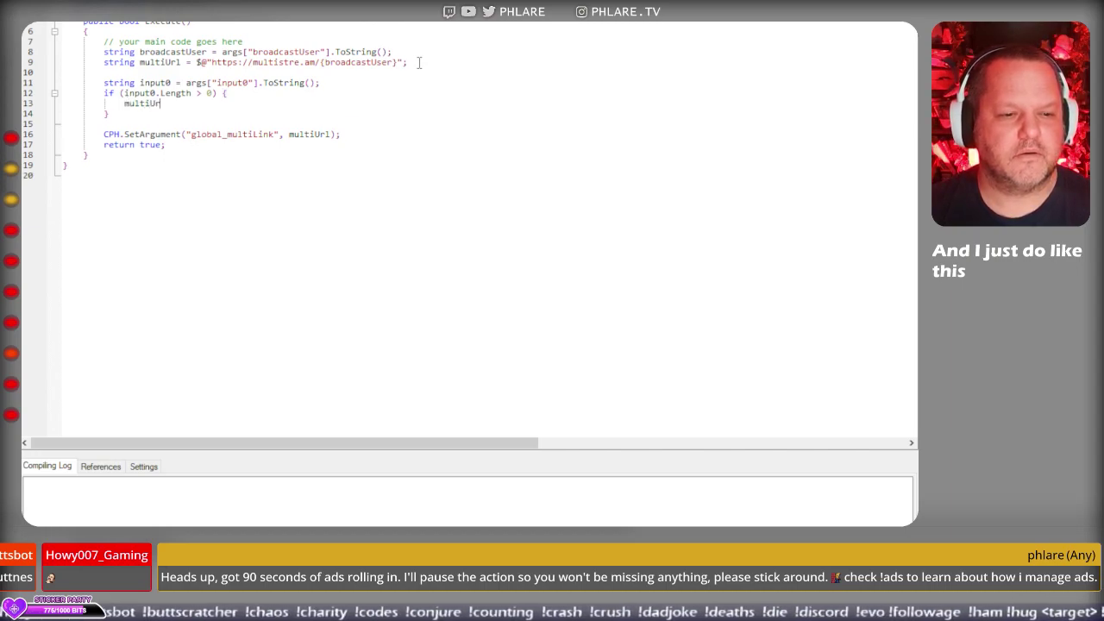
text(l)
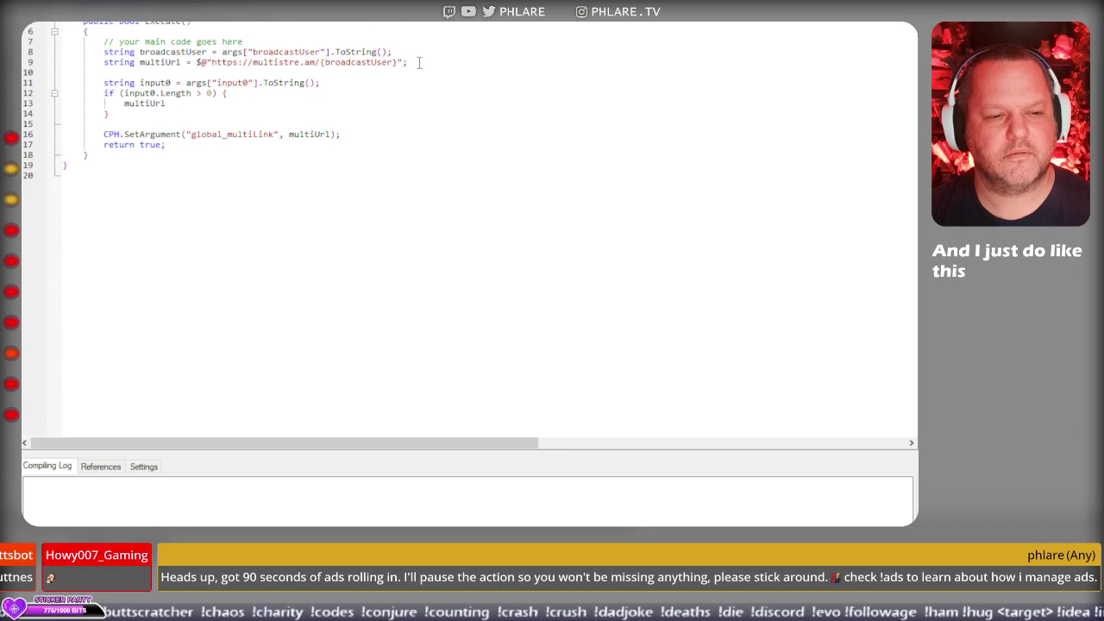
text( +=)
key(BackSpace)
key(BackSpace)
key(BackSpace)
text(= )
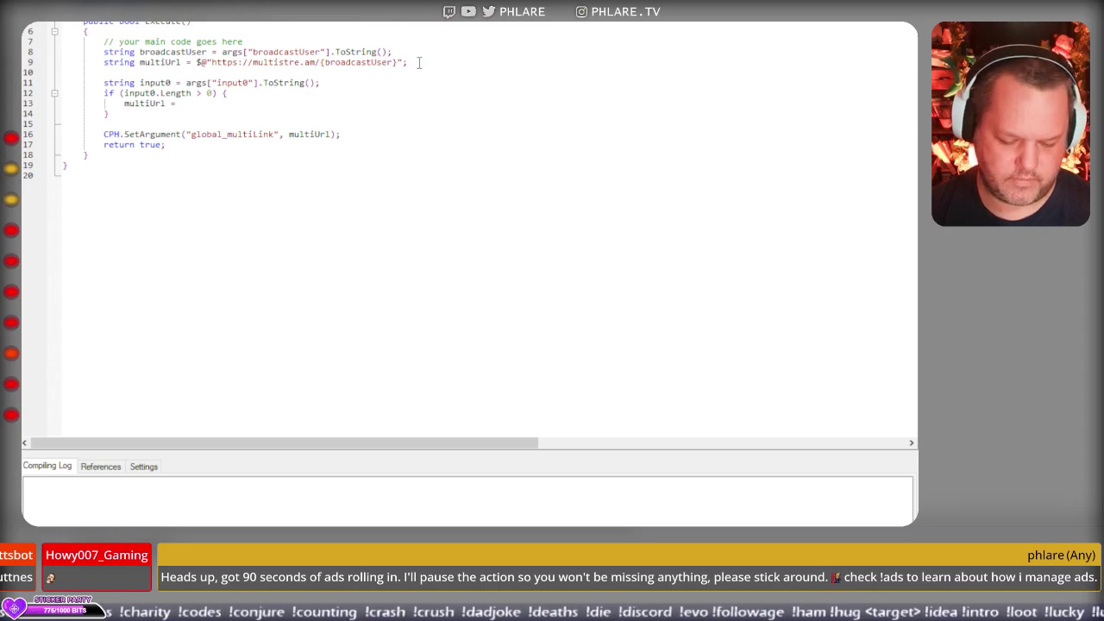
text($@")
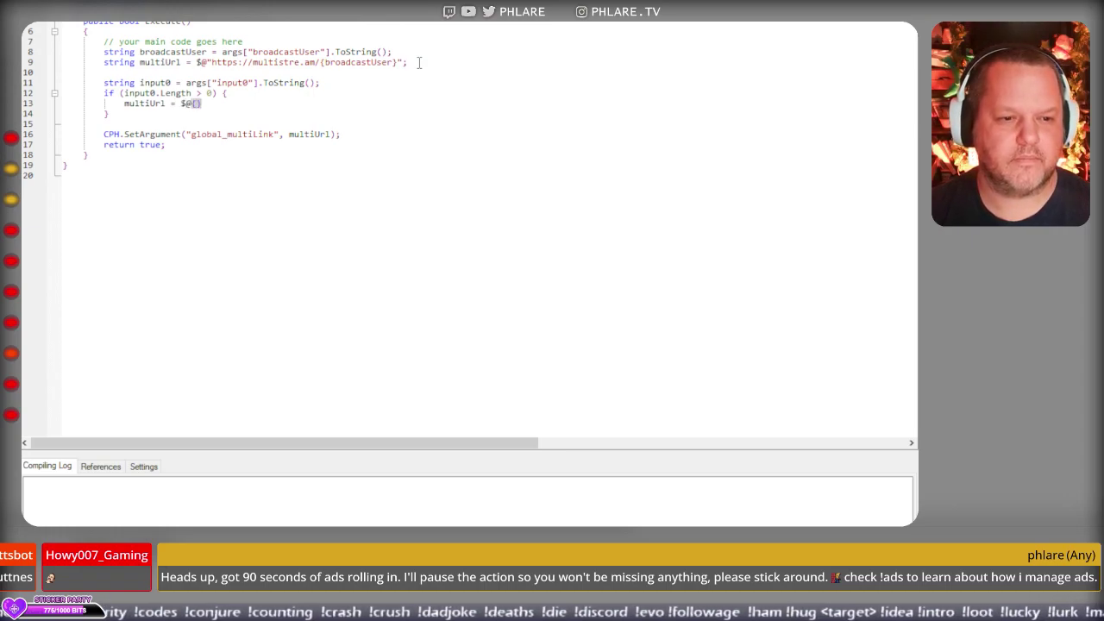
key(Delete)
text(")
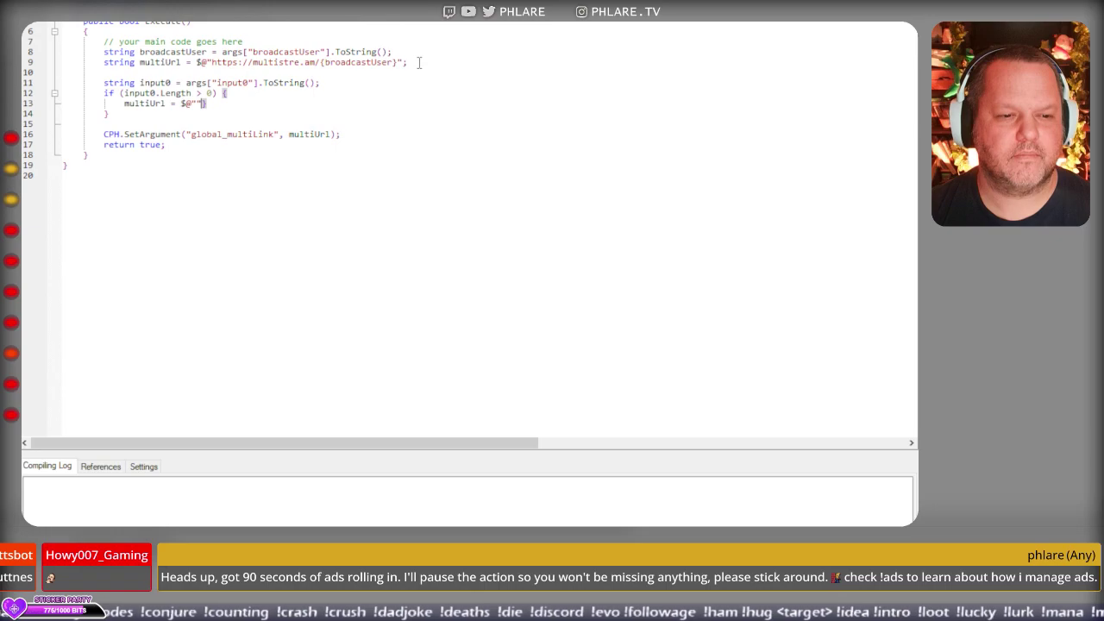
key(Left)
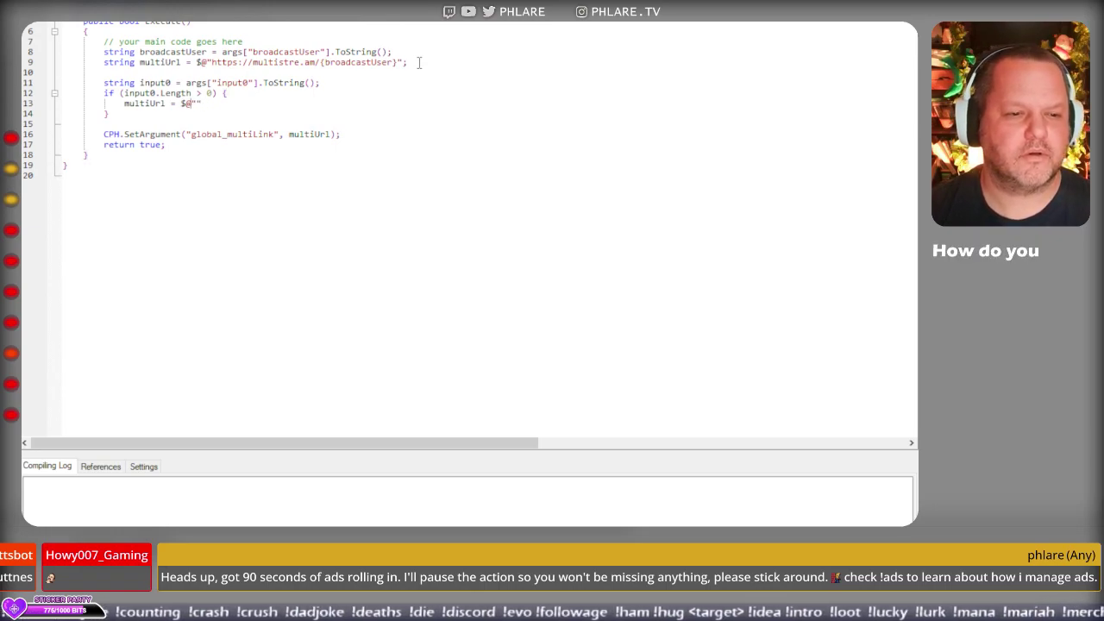
Change the assignment inside the input0 condition to multiUrl = multiUrl + "/{input0}".
key(shift+End)
text(multiUr)
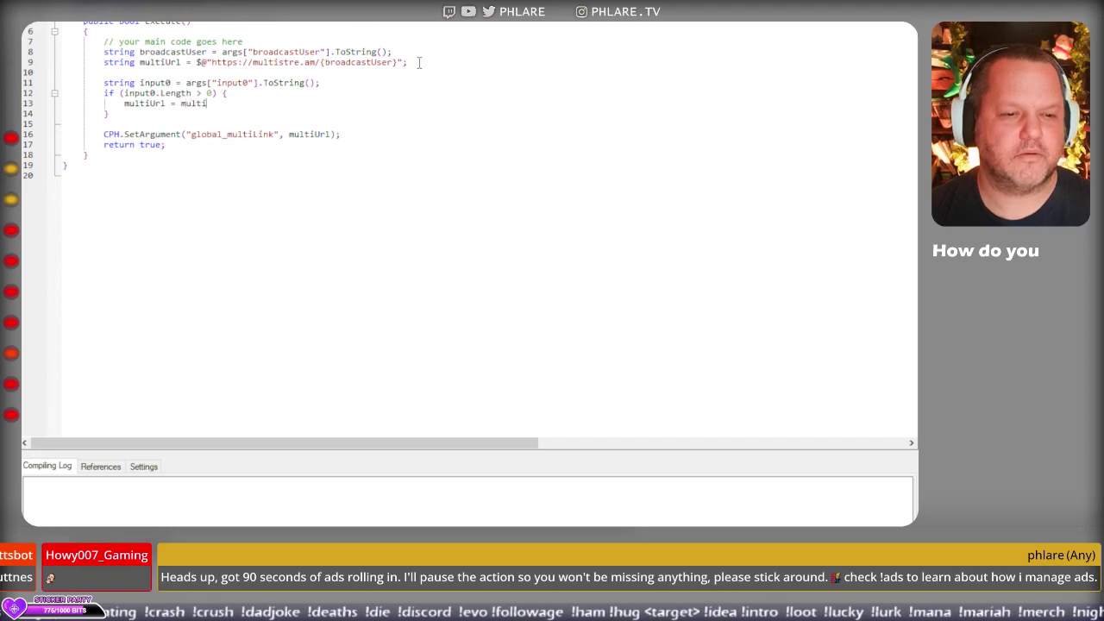
text(l + )
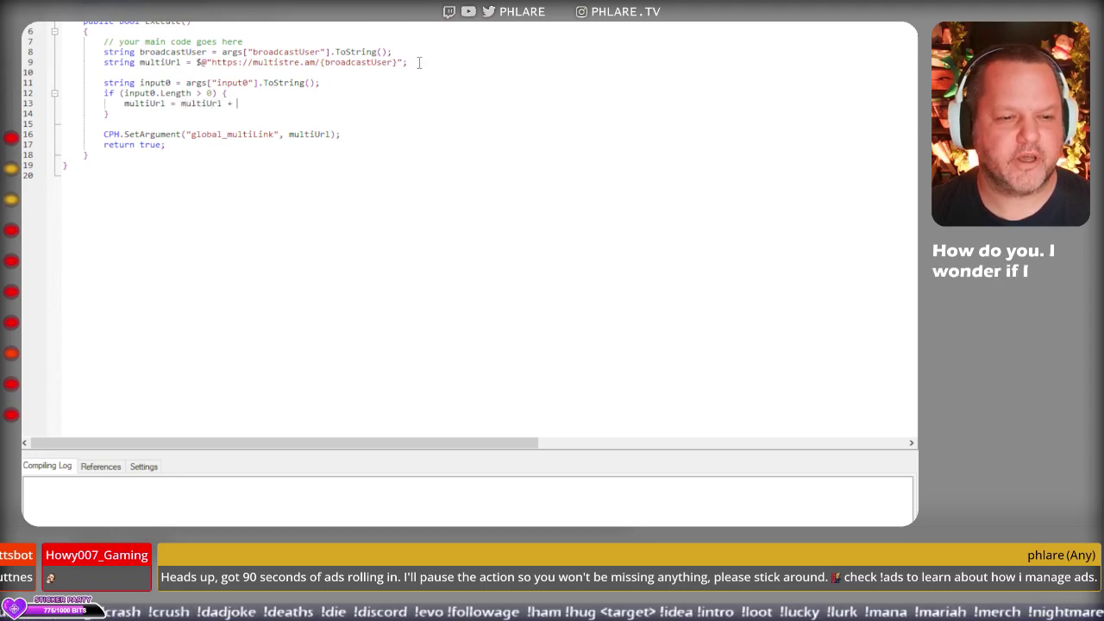
text("/)
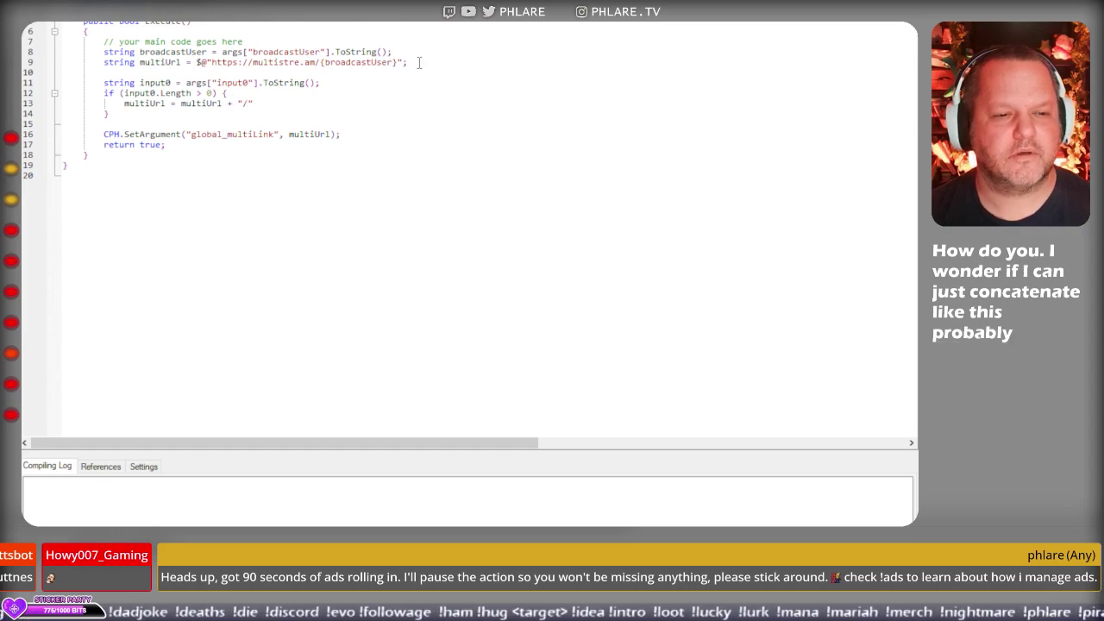
text(input0)
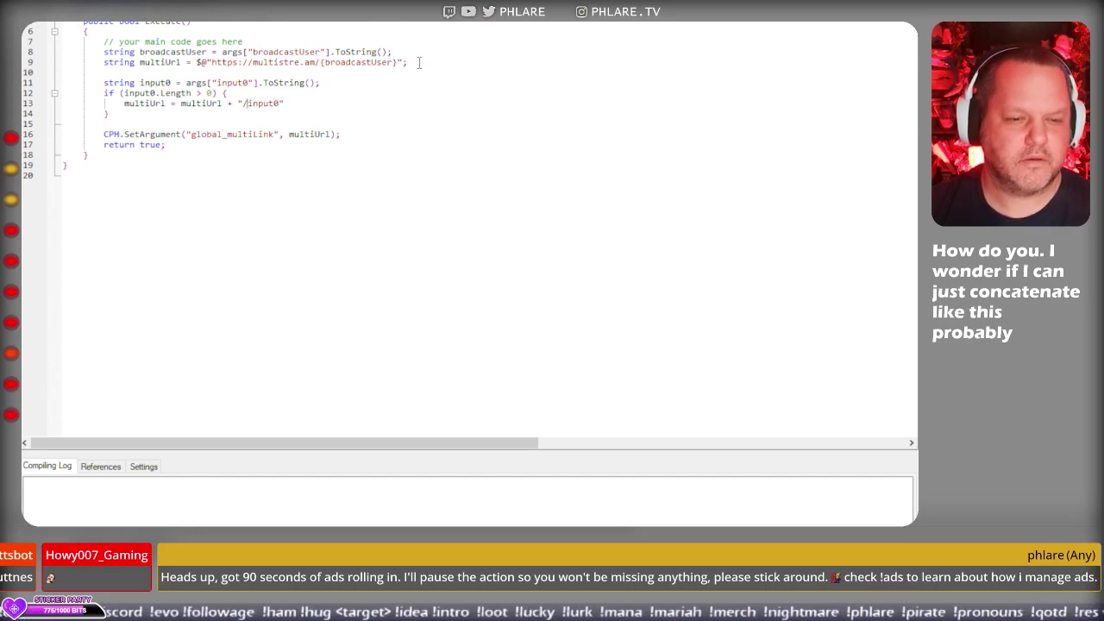
text({})
key(Delete)
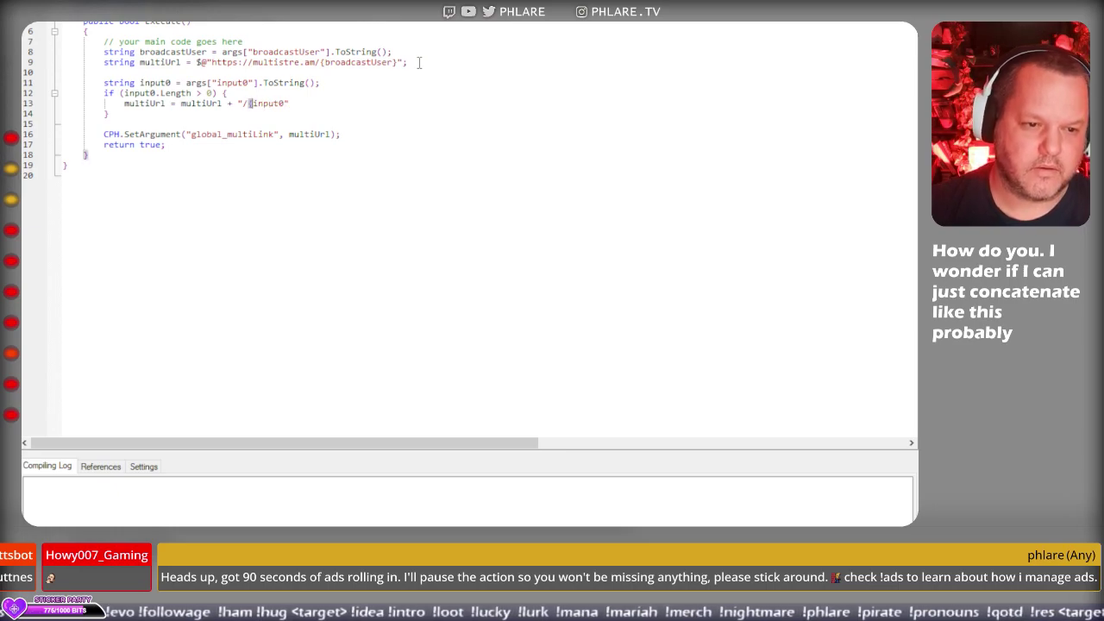
text(})
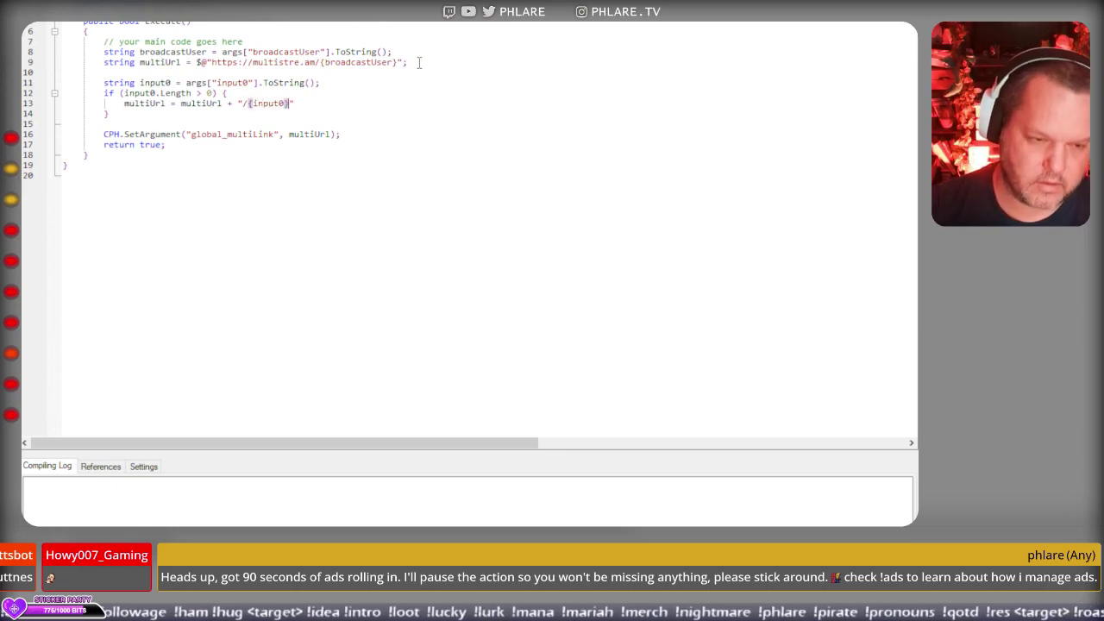
key(Down)
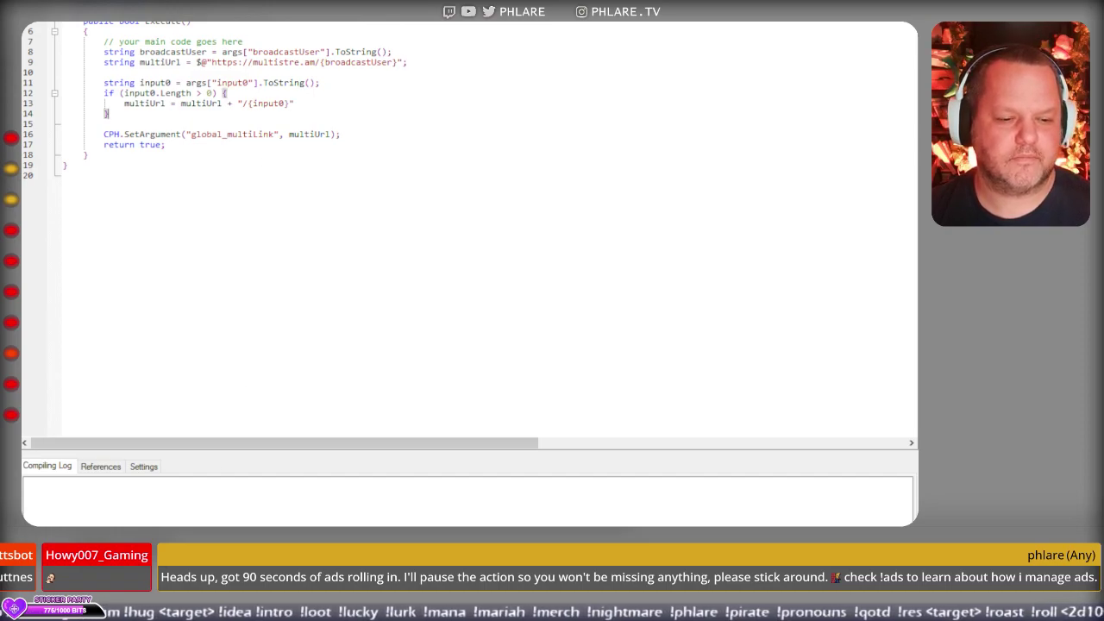
End the input0 assignment with a semicolon and prefix its "/{input0}" string with $@.
click(314, 103)
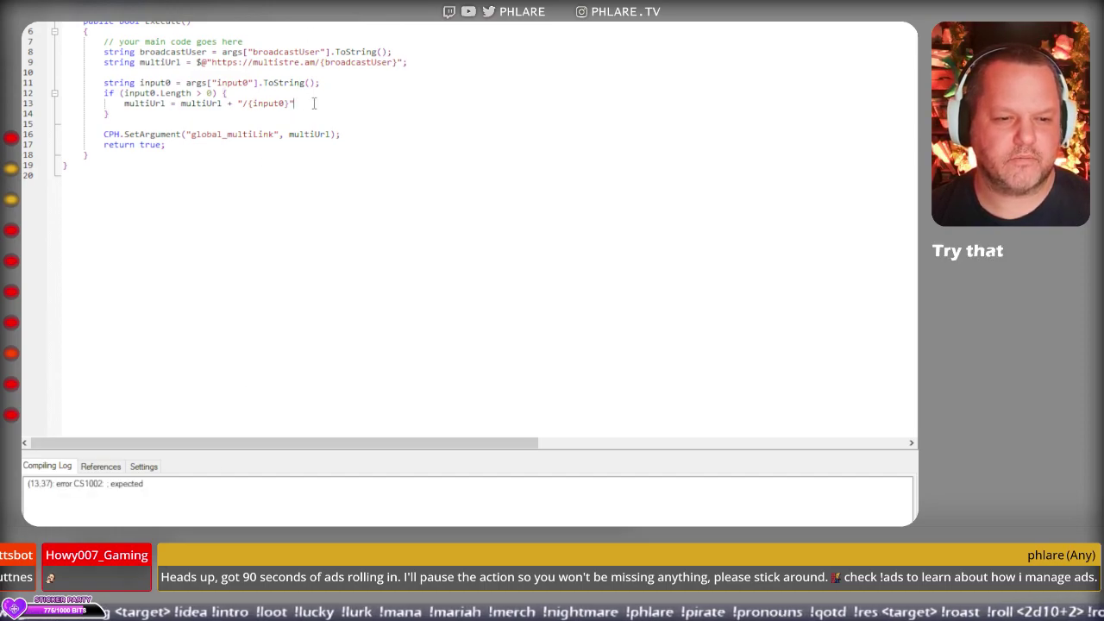
text(;)
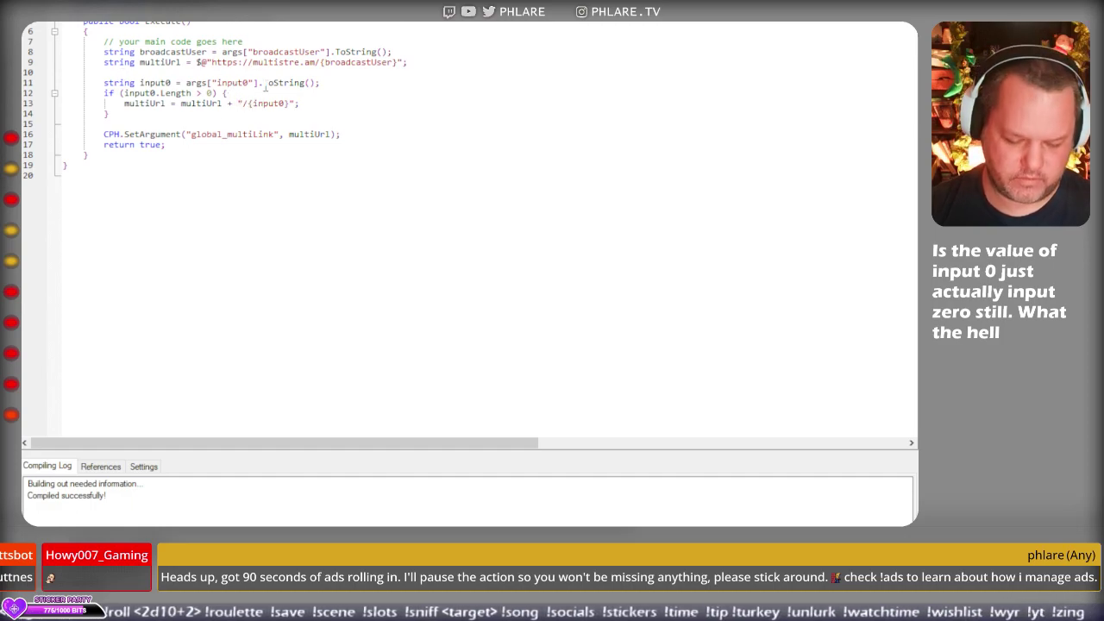
text($@)
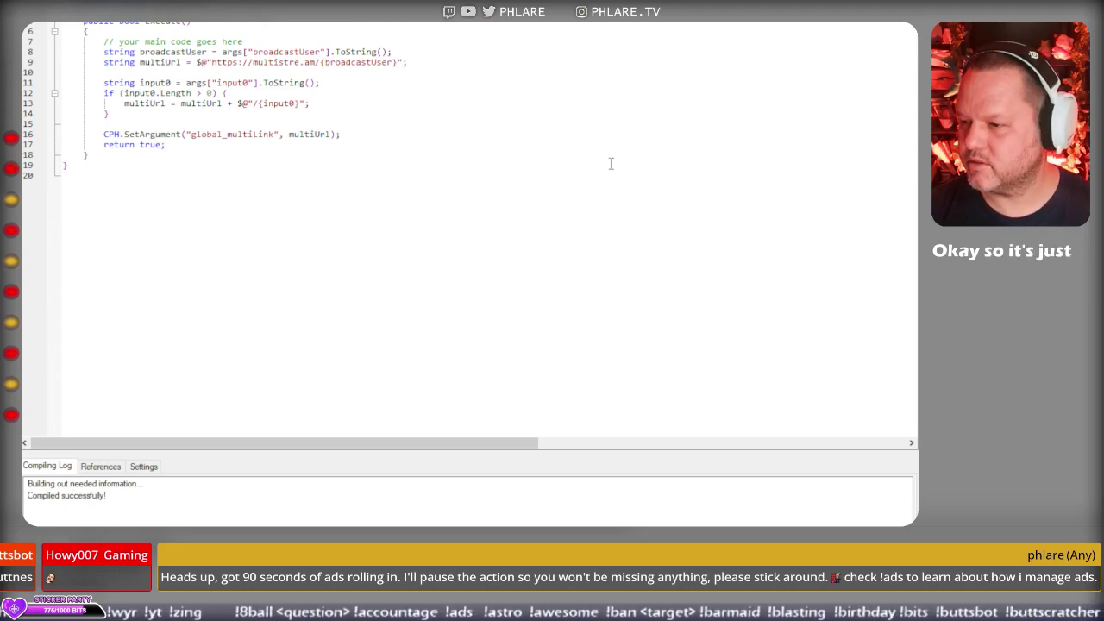
Duplicate the input0 declaration and its if block twice beneath the original, separated by blank lines.
drag(104, 83, 127, 111)
key(ctrl+c)
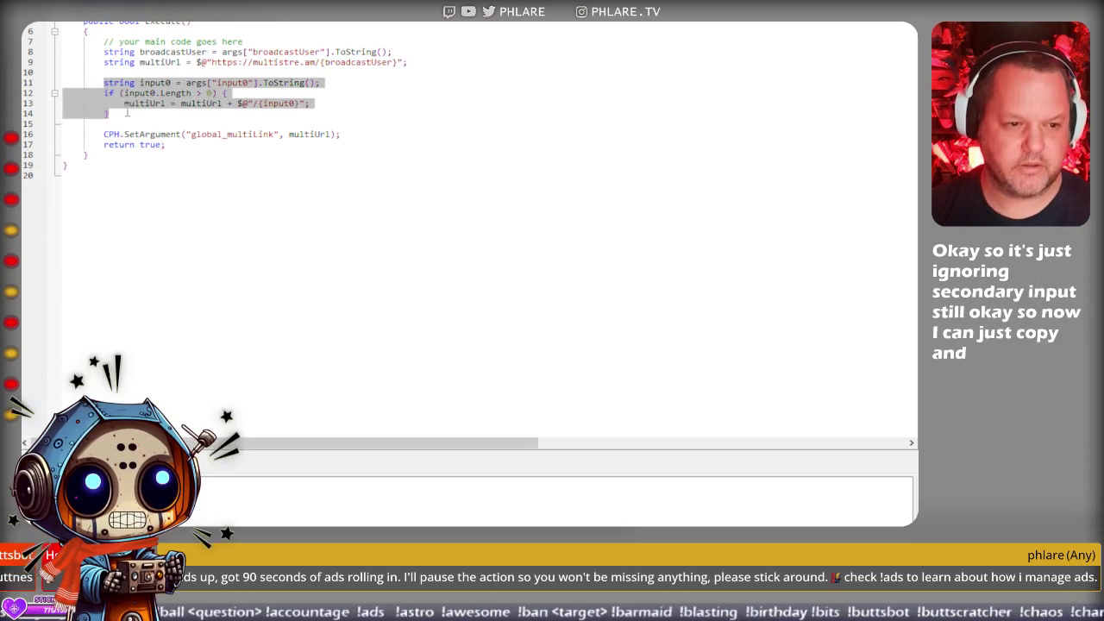
click(127, 112)
key(Return)
key(Return)
key(ctrl+v)
key(Return)
key(Return)
key(ctrl+v)
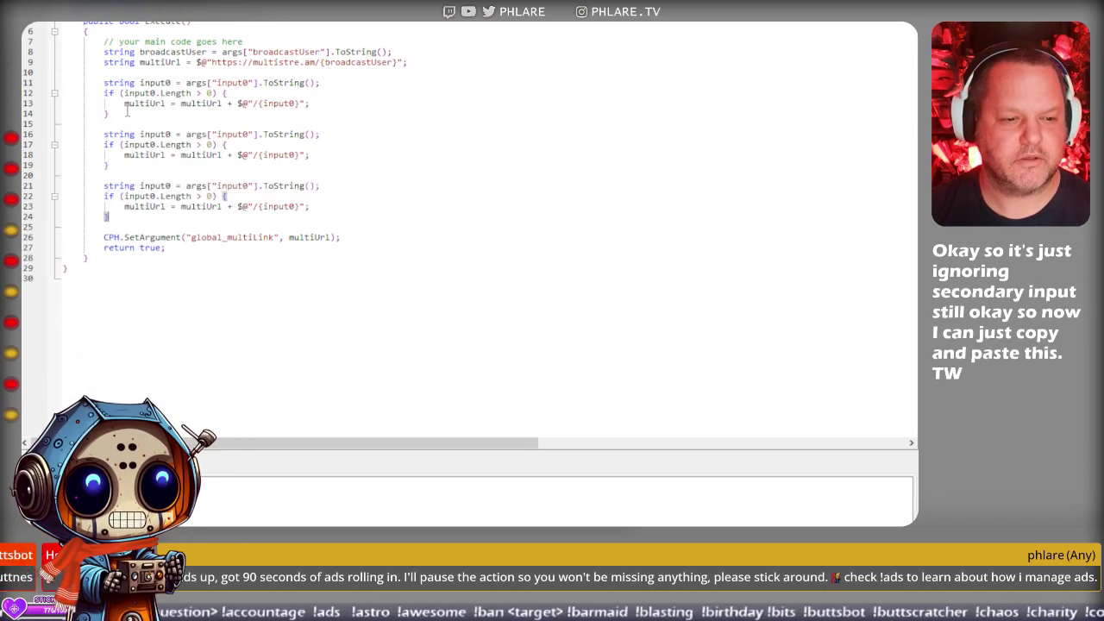
Replace every input0 reference in the second block with input1, in the declaration, argument name, length check and URL string.
click(170, 135)
key(BackSpace)
text(1)
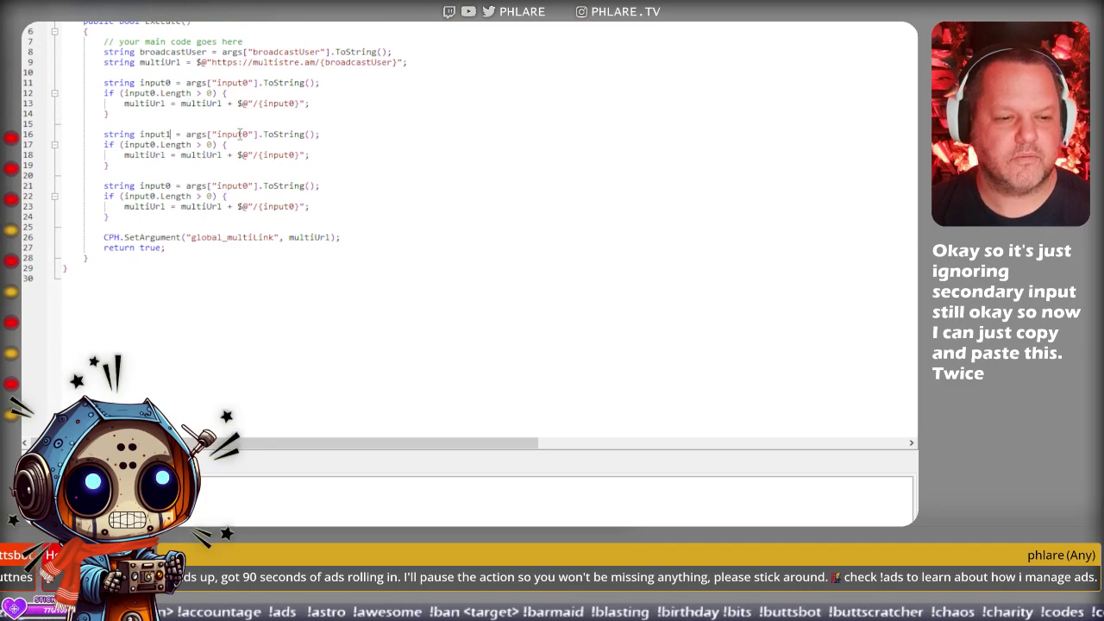
click(246, 135)
key(BackSpace)
text(1)
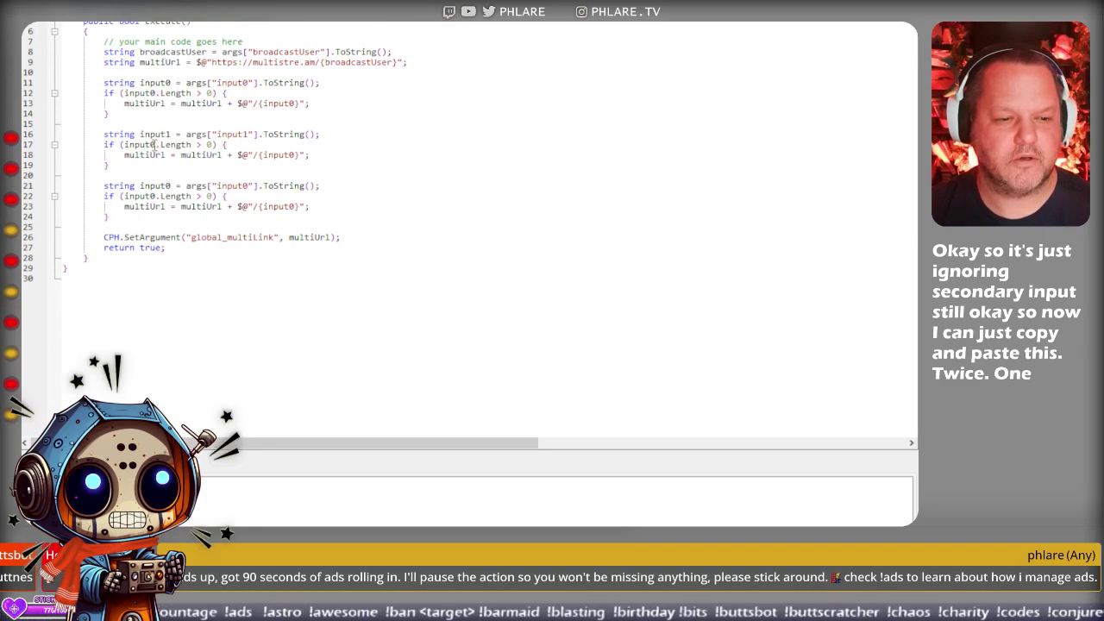
click(157, 145)
key(BackSpace)
text(1)
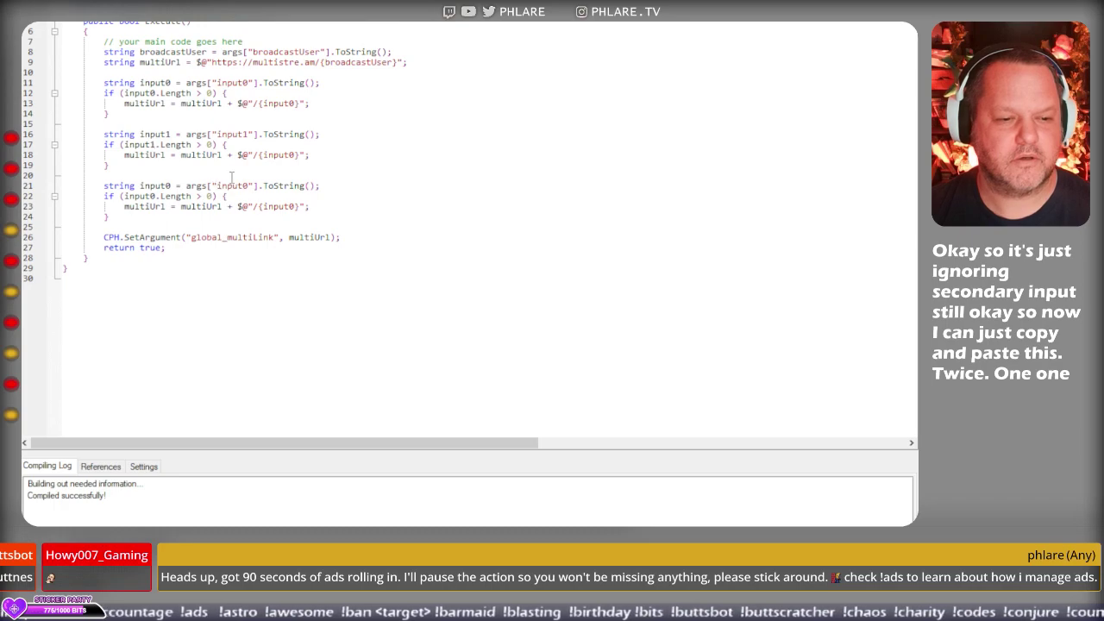
click(292, 156)
key(BackSpace)
text(1)
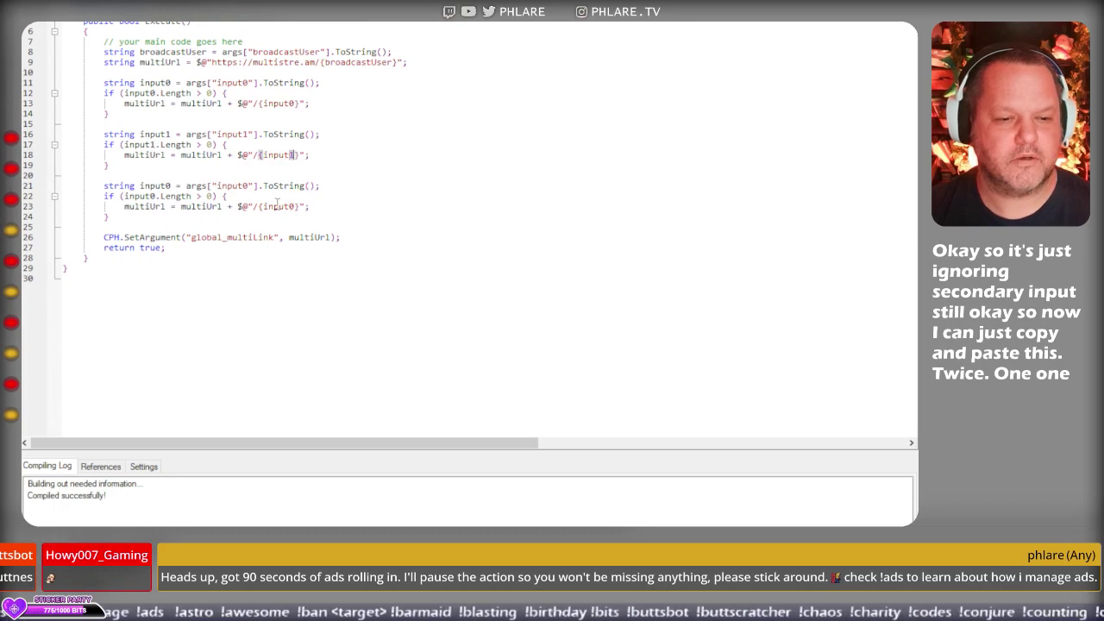
Replace every input0 reference in the third block with input2 and close the code window.
click(171, 186)
key(BackSpace)
text(2)
click(248, 188)
key(BackSpace)
text(2)
click(156, 196)
key(BackSpace)
text(2)
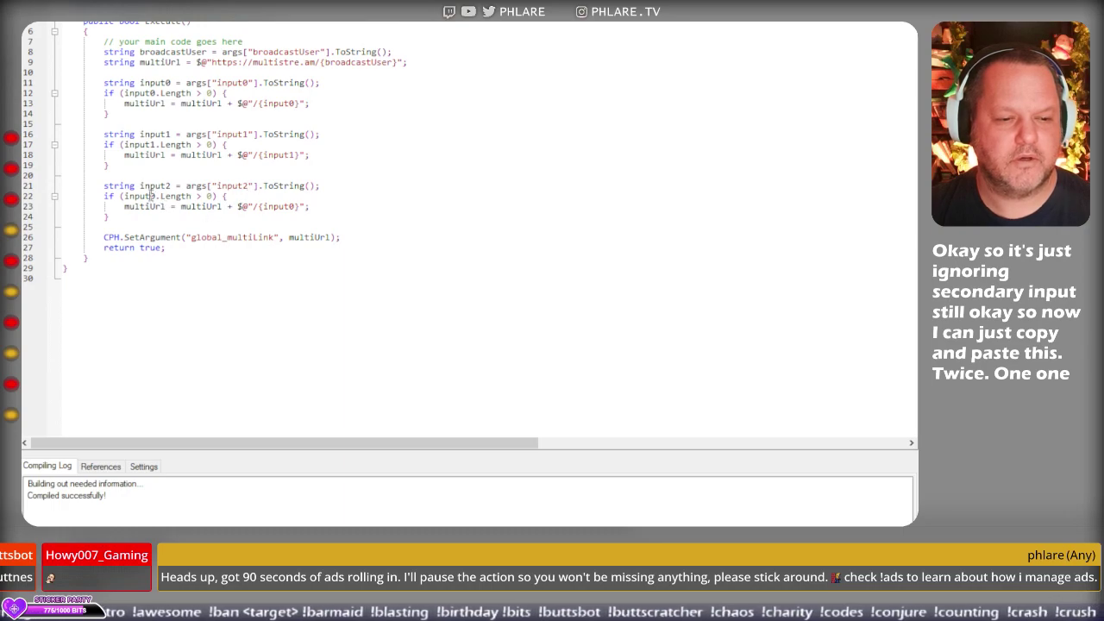
click(292, 207)
key(BackSpace)
text(2)
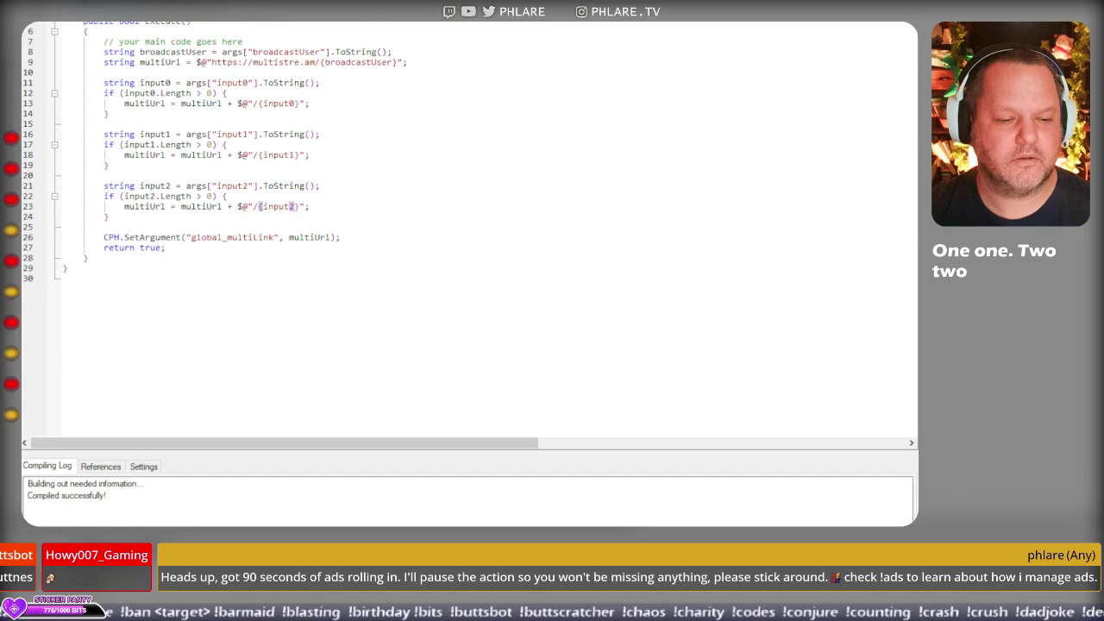
key(Escape)
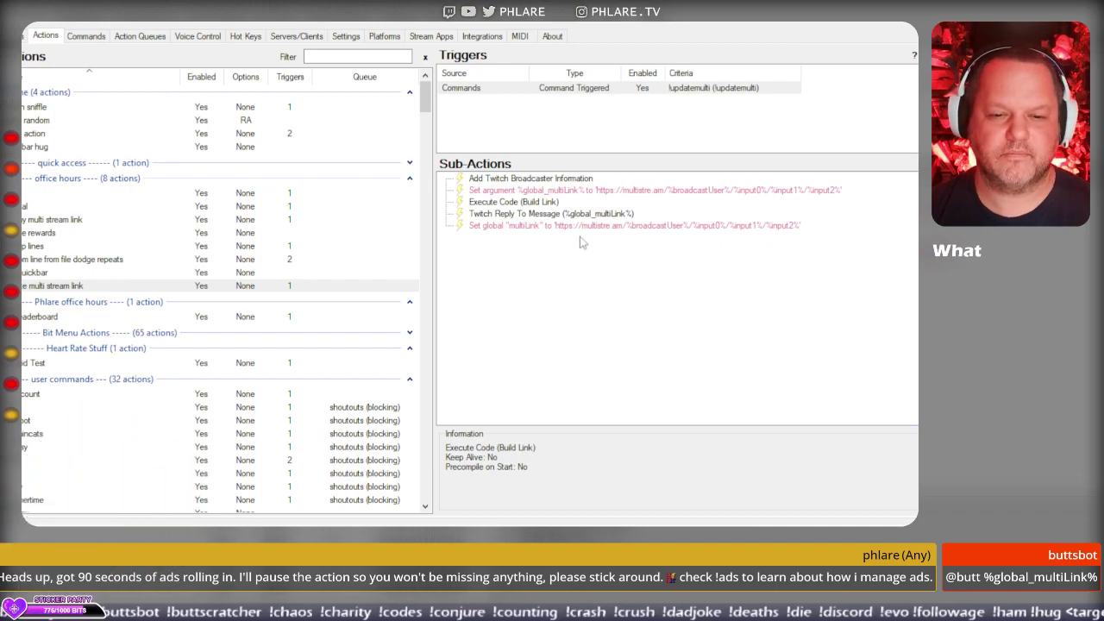
Reopen the Build Link code, compare it with the action's sub-action list, and close it.
double_click(539, 204)
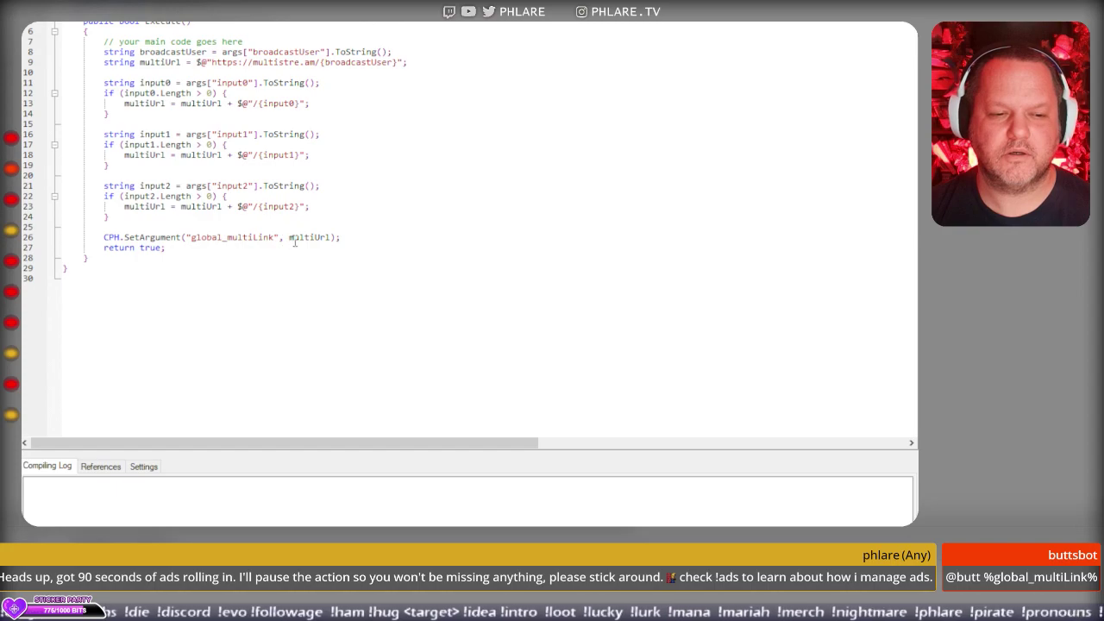
drag(669, 18, 672, 289)
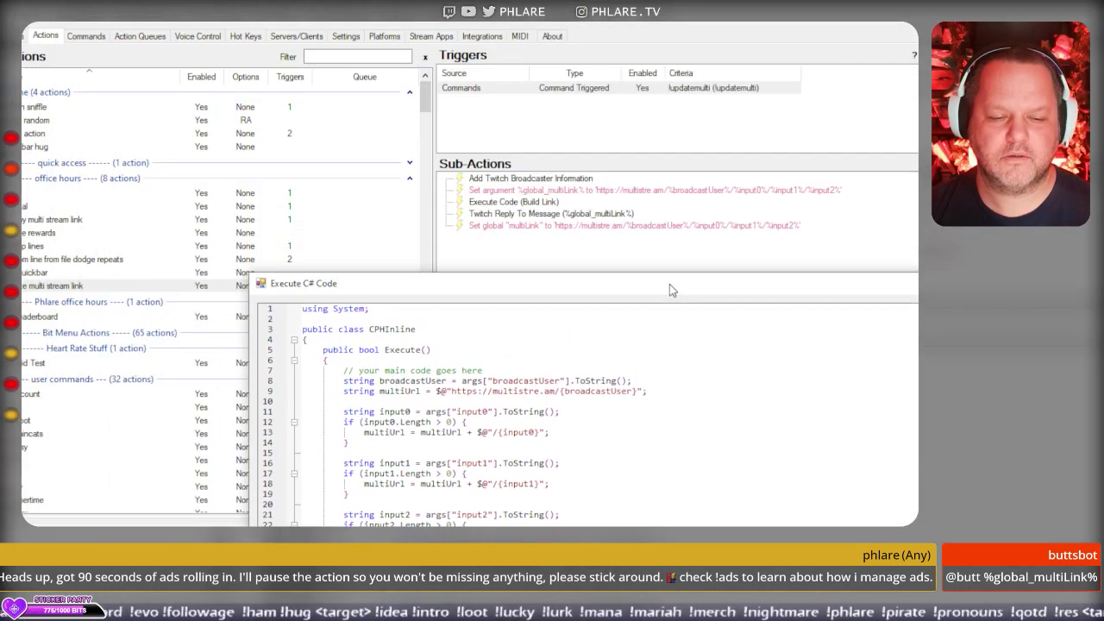
drag(670, 284, 629, 260)
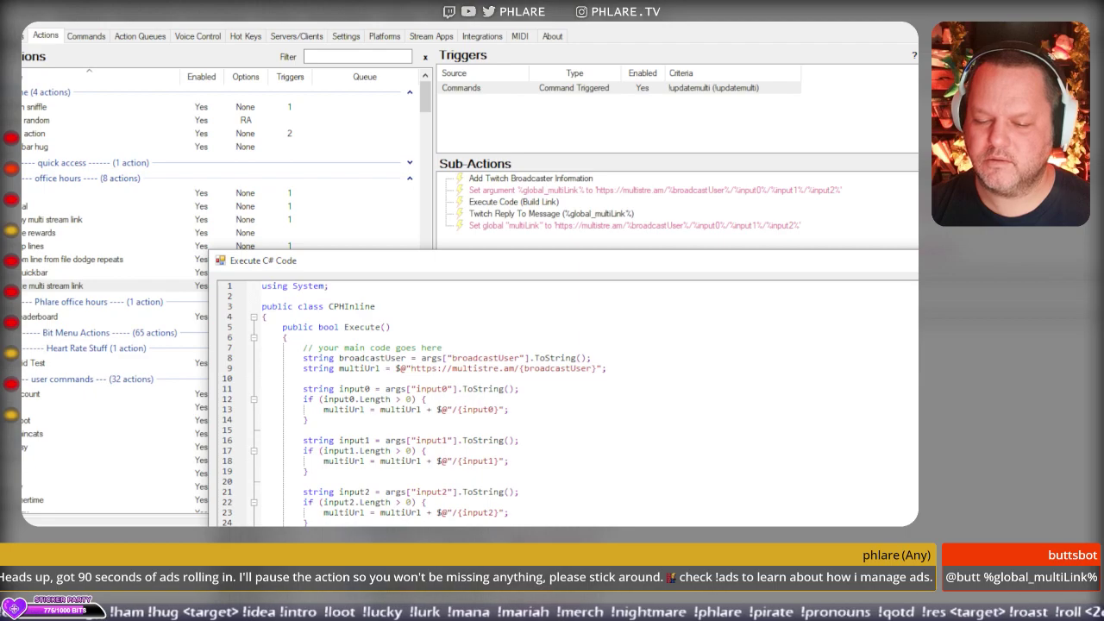
key(Escape)
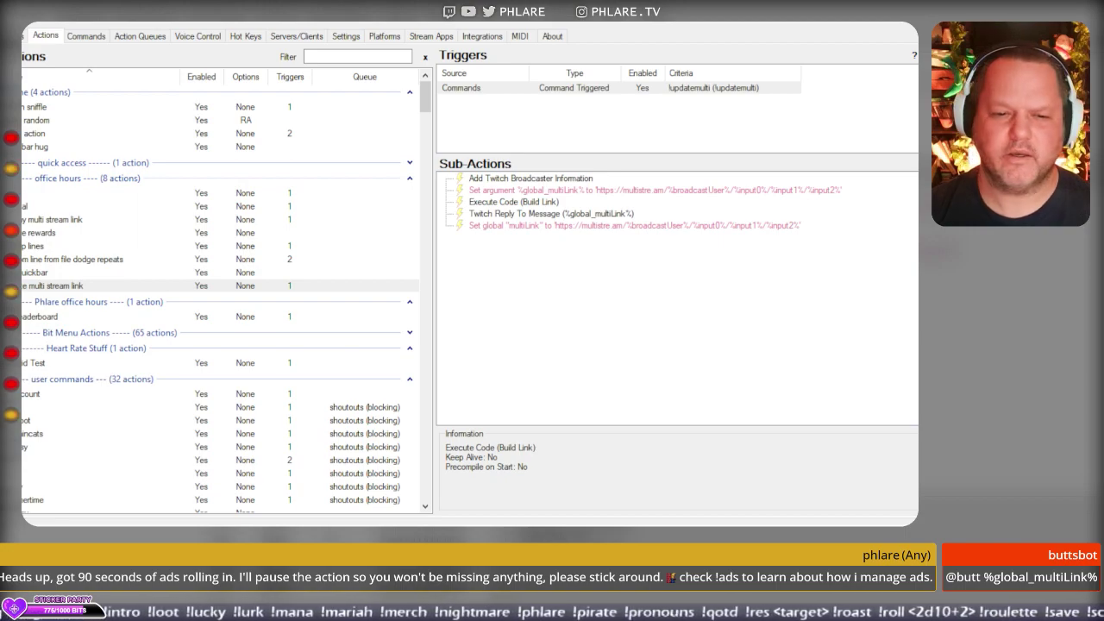
double_click(543, 202)
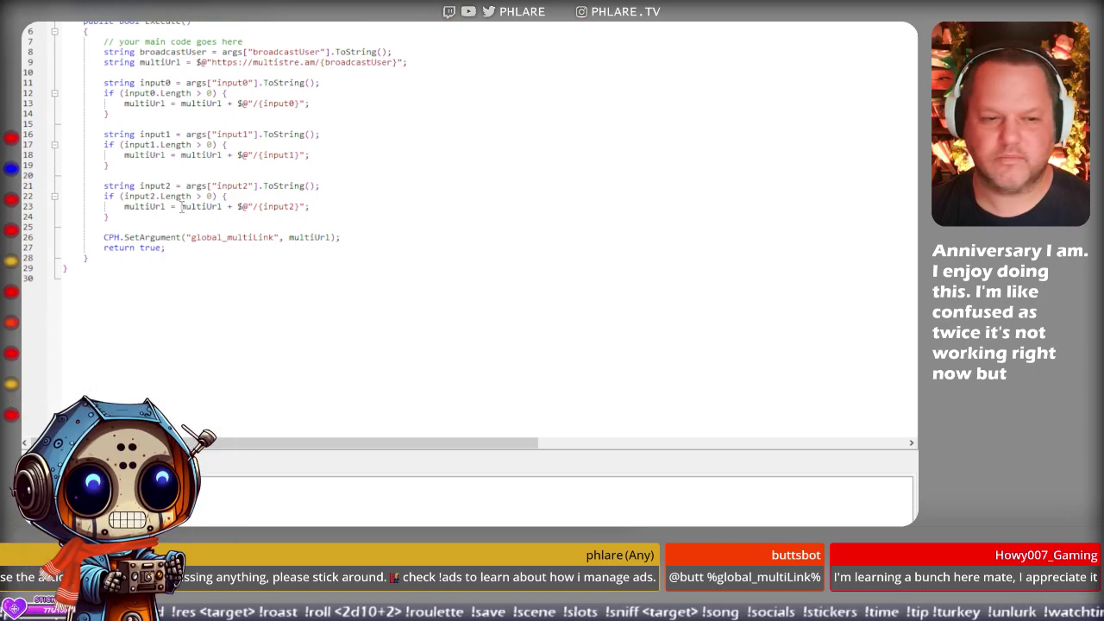
drag(104, 186, 138, 212)
drag(104, 133, 142, 216)
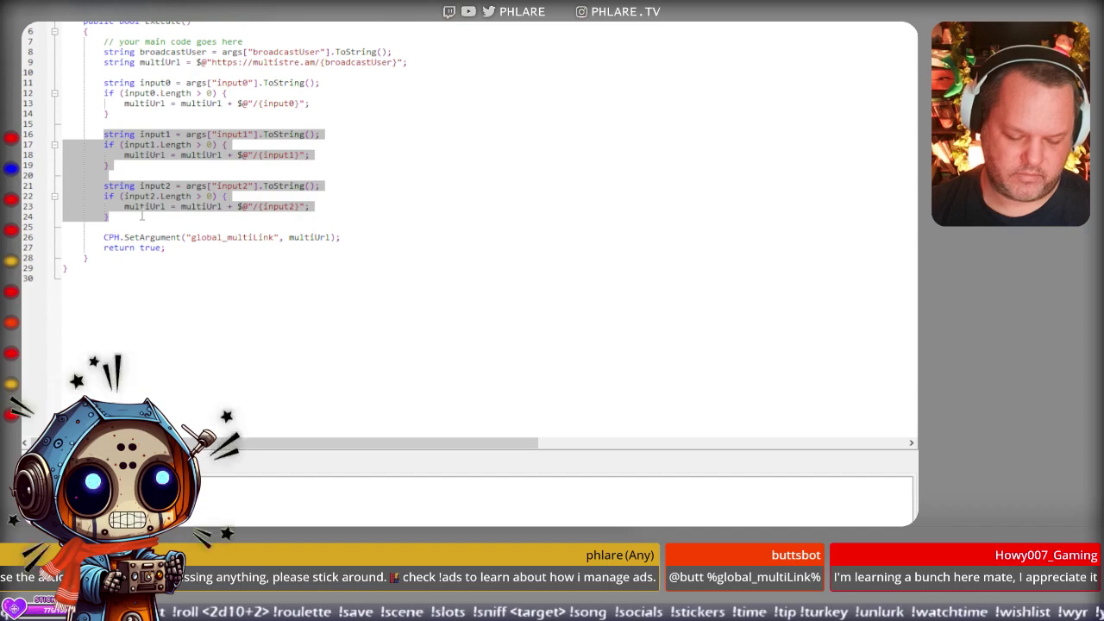
key(ctrl+z)
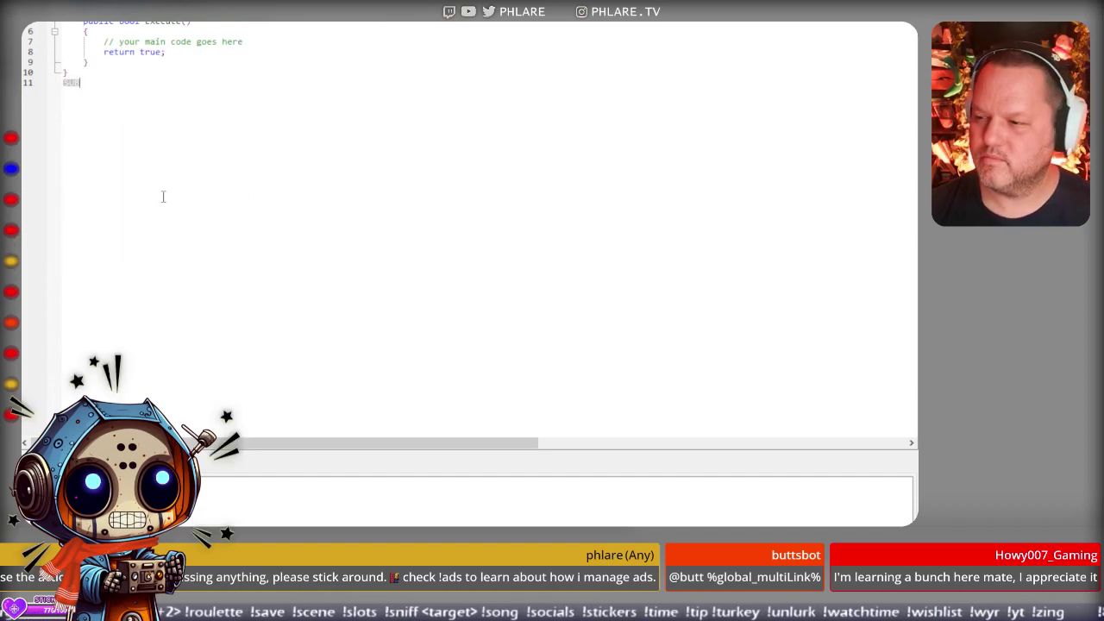
key(Escape)
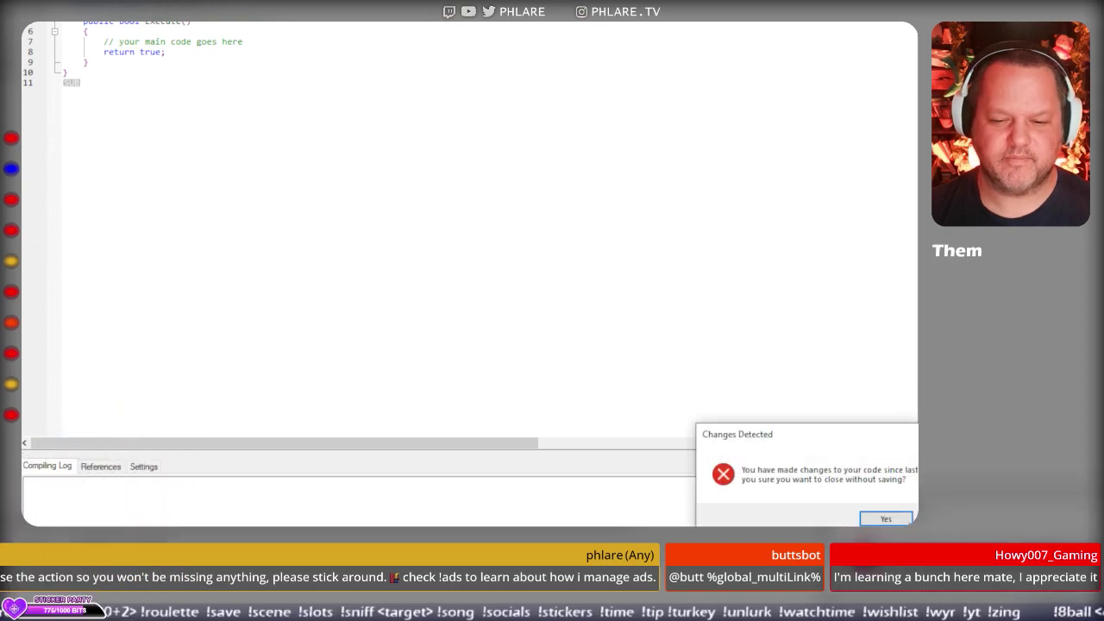
key(Return)
Copy the input1 and input2 blocks from the Build Link code, delete both, then save and close the code.
double_click(549, 202)
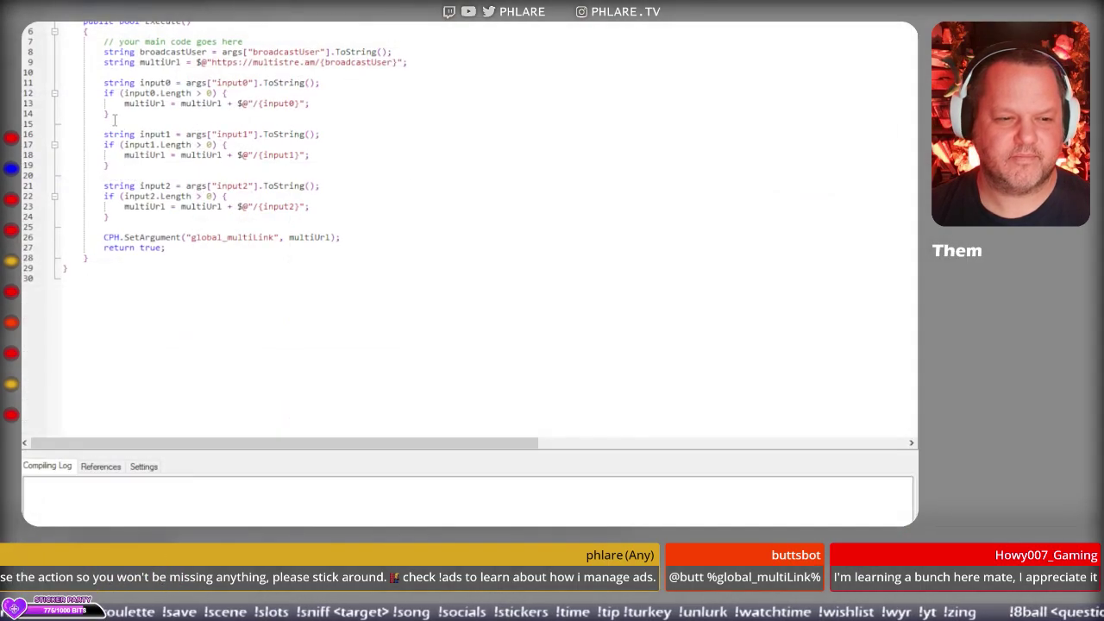
drag(103, 134, 109, 217)
key(ctrl+c)
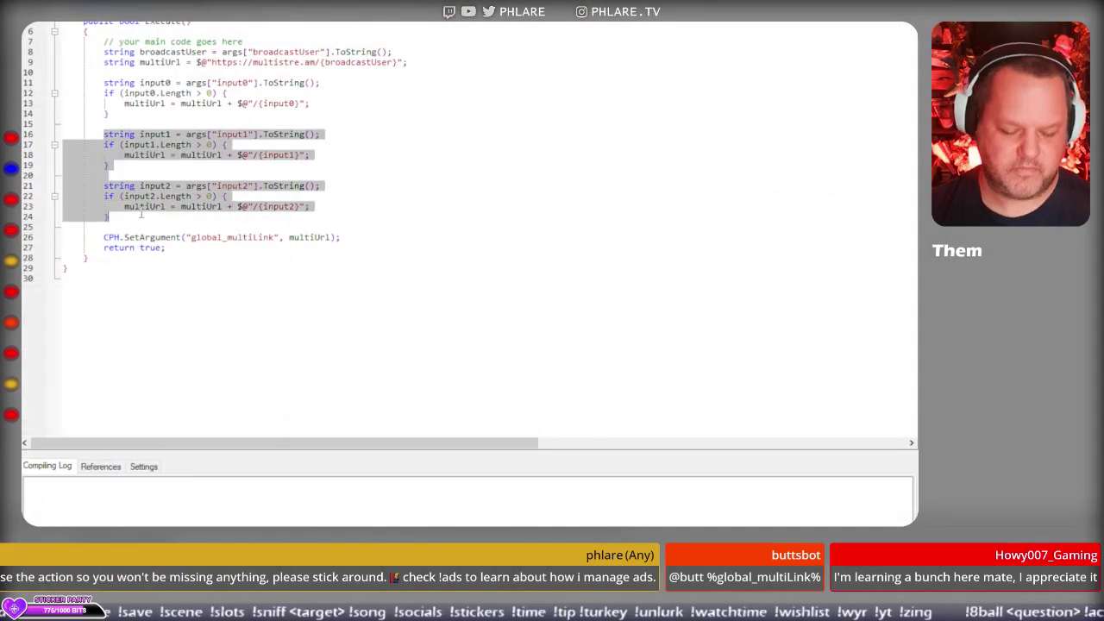
key(Delete)
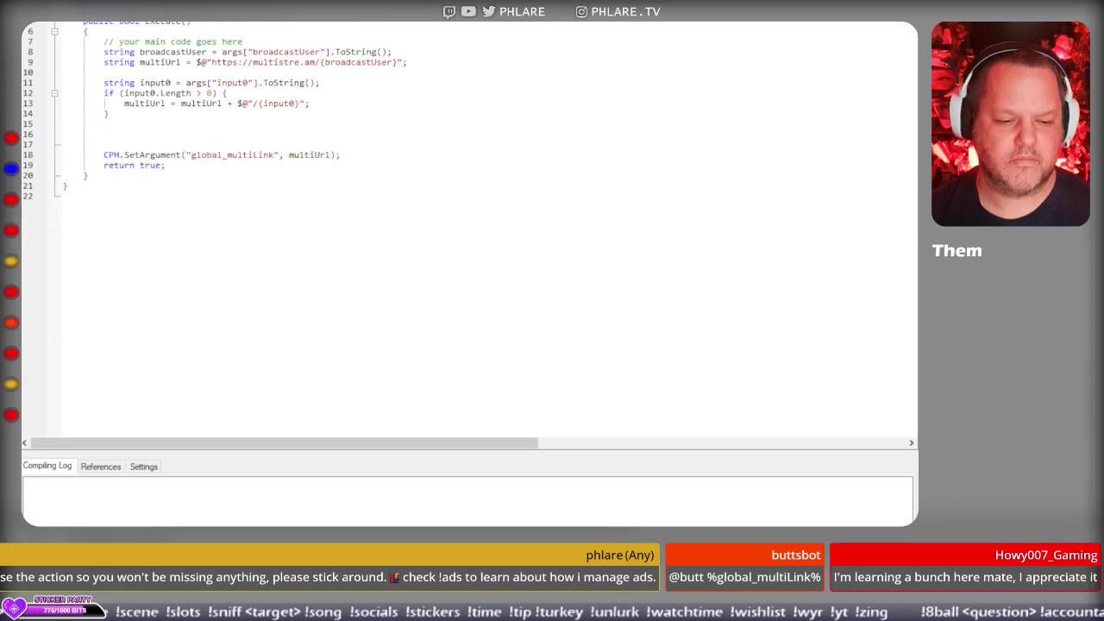
key(ctrl+s)
key(alt+F4)
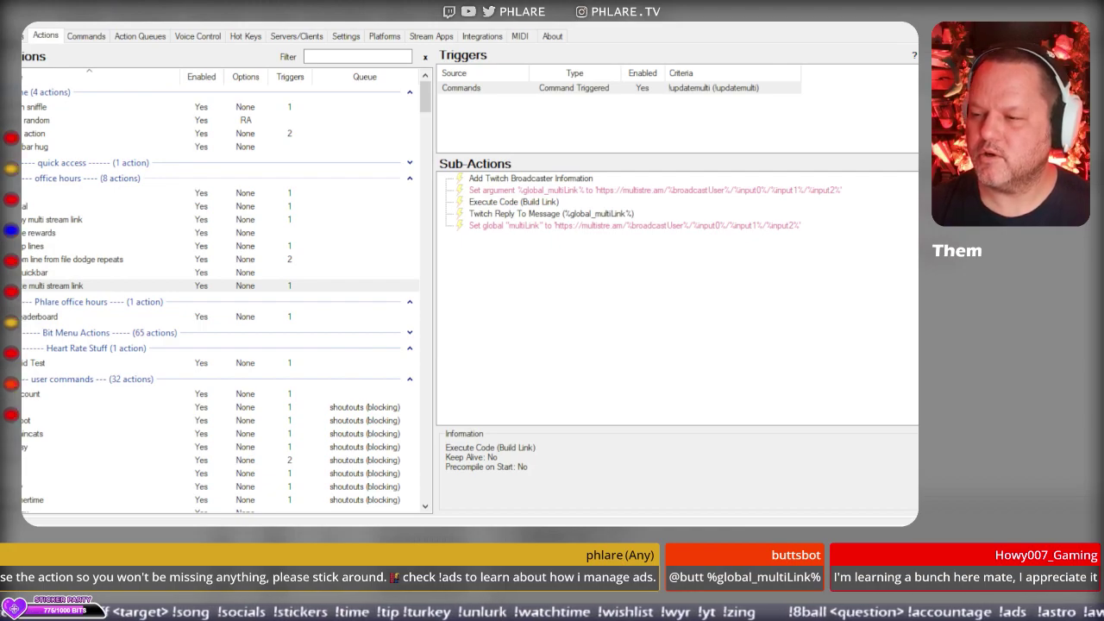
Paste the input1 and input2 blocks back below the input0 block in Build Link, then copy and remove the input2 block.
double_click(513, 202)
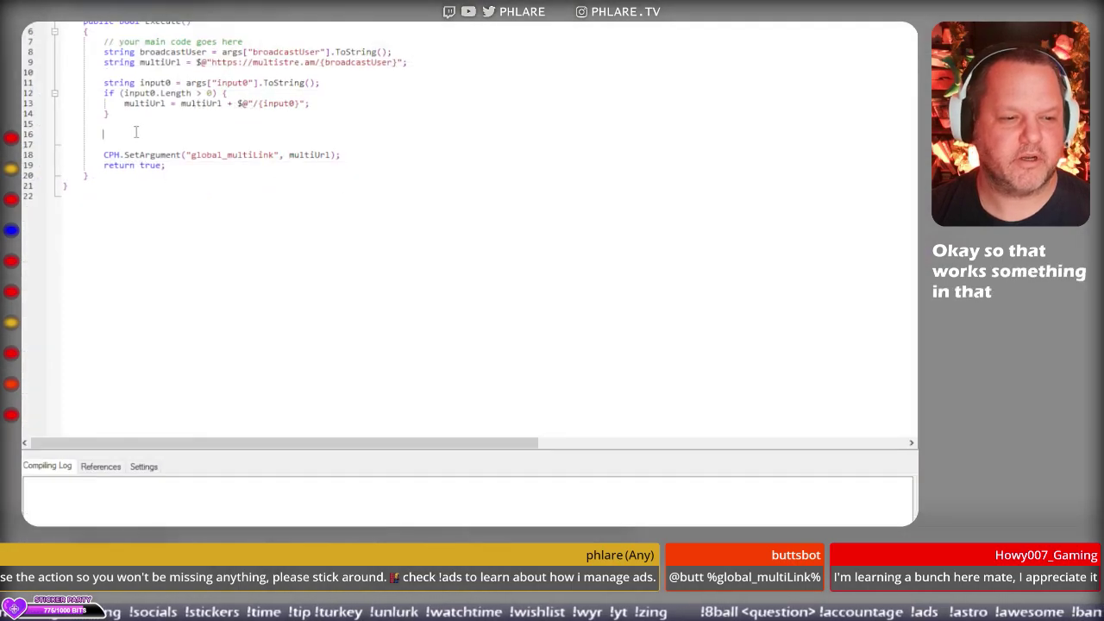
key(ctrl+v)
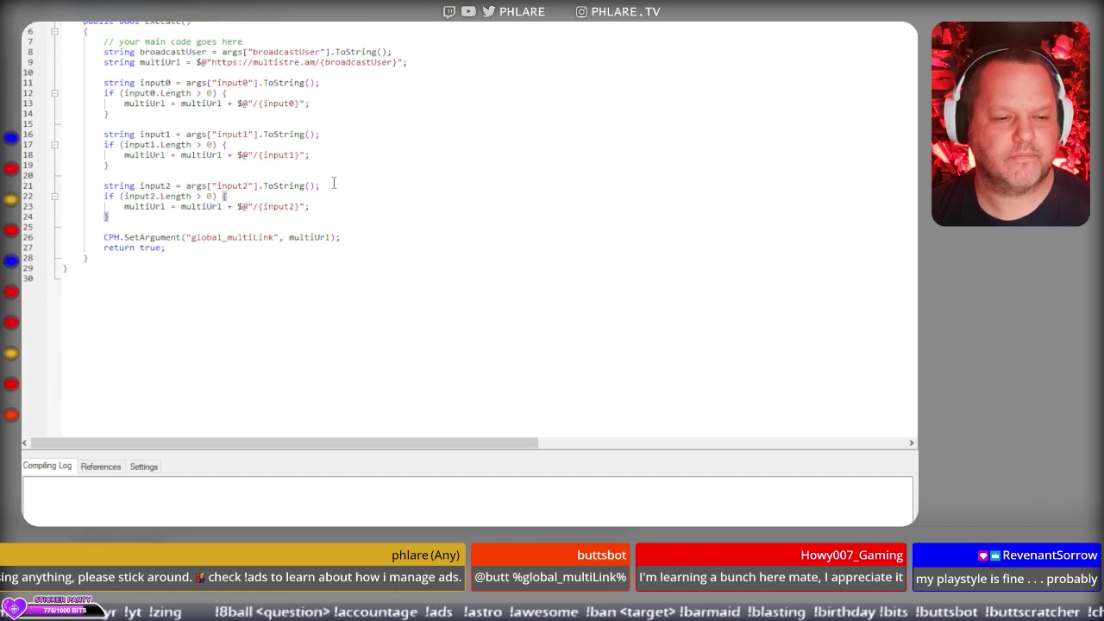
drag(103, 185, 133, 221)
key(ctrl+c)
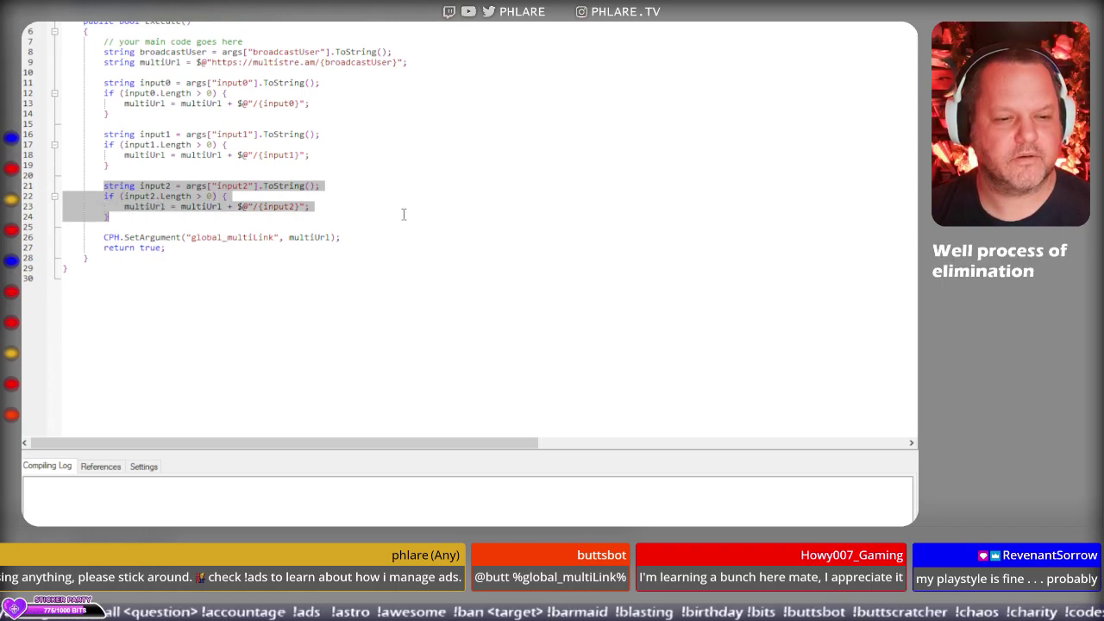
key(Delete)
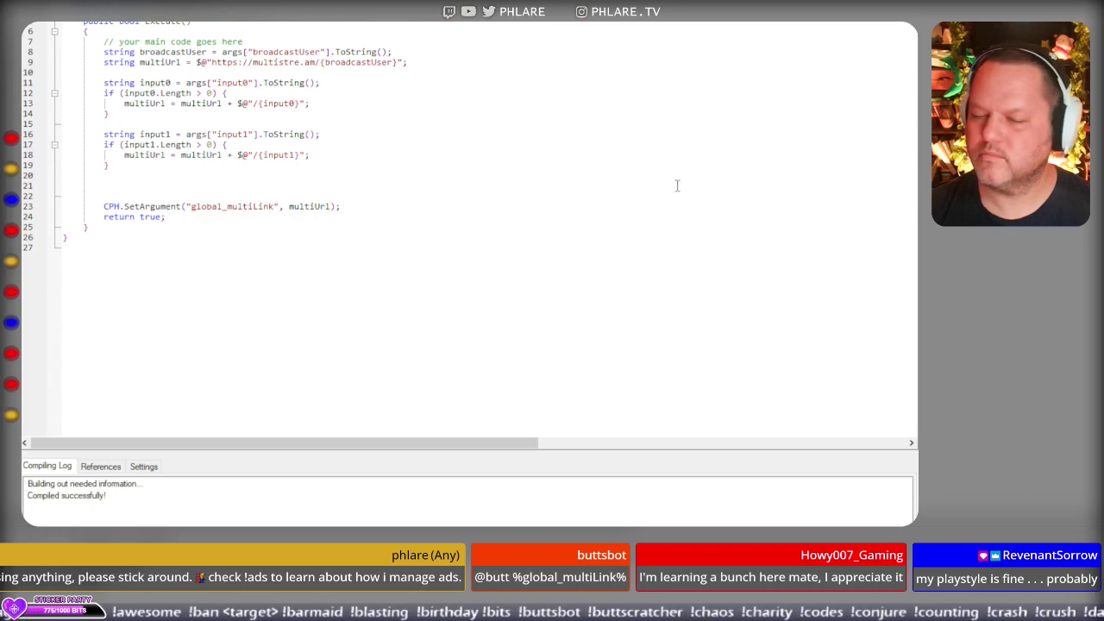
Paste the input2 block back below the input1 block, above the CPH.SetArgument line.
click(135, 185)
key(ctrl+v)
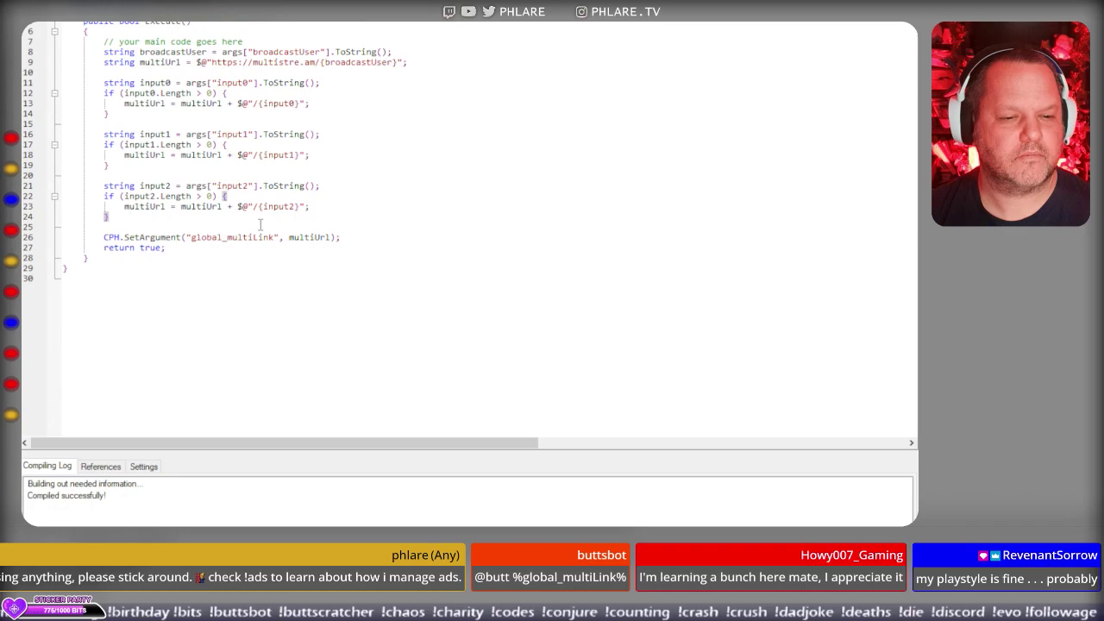
click(317, 211)
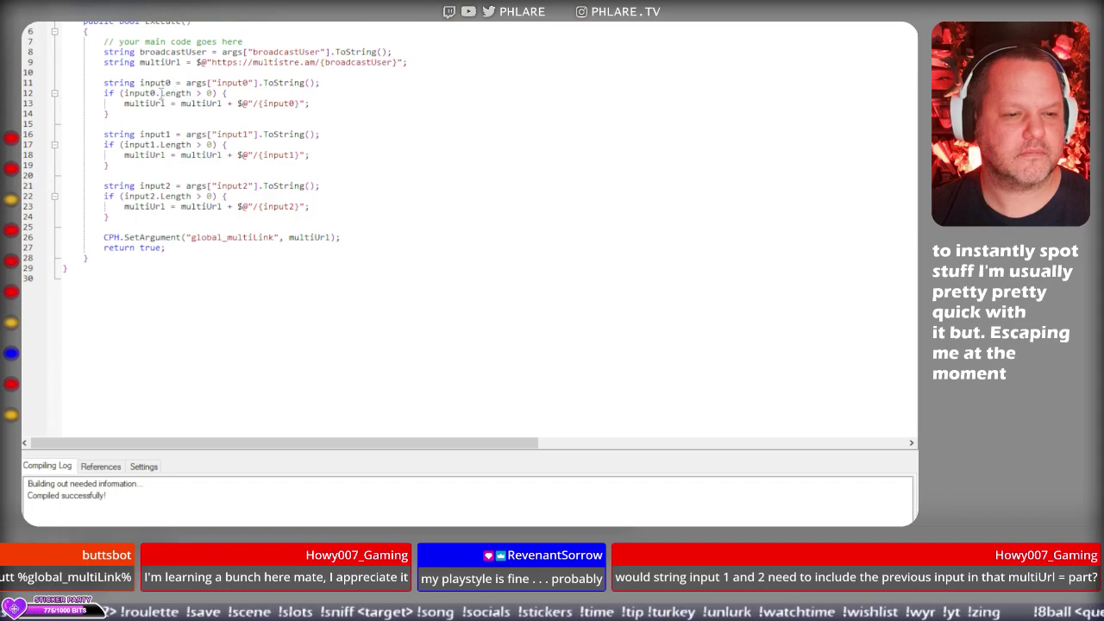
drag(157, 93, 213, 90)
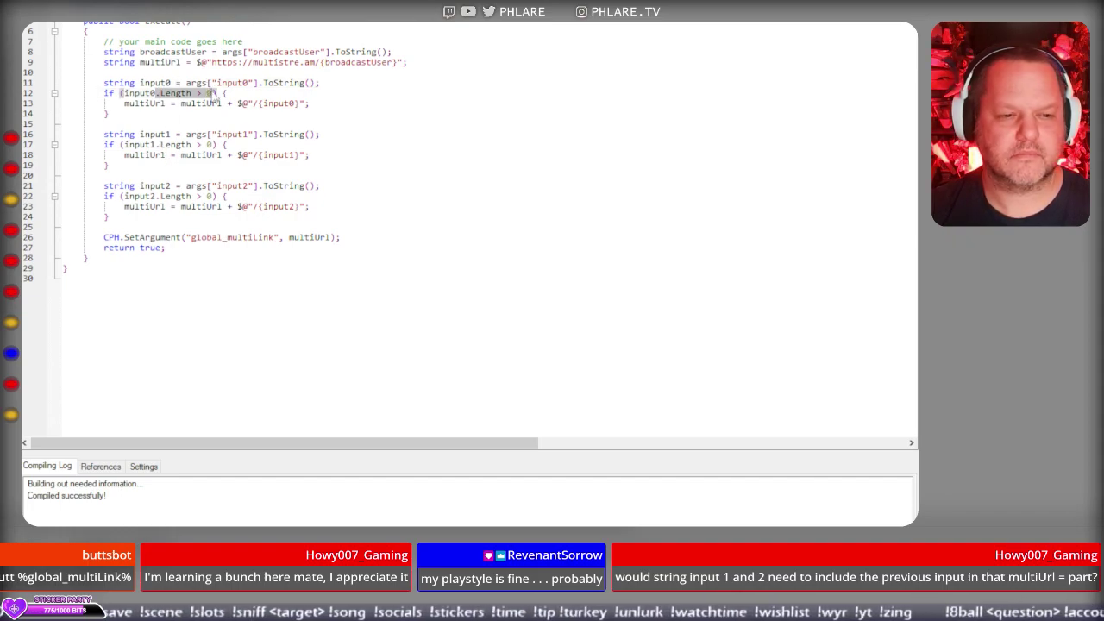
click(342, 82)
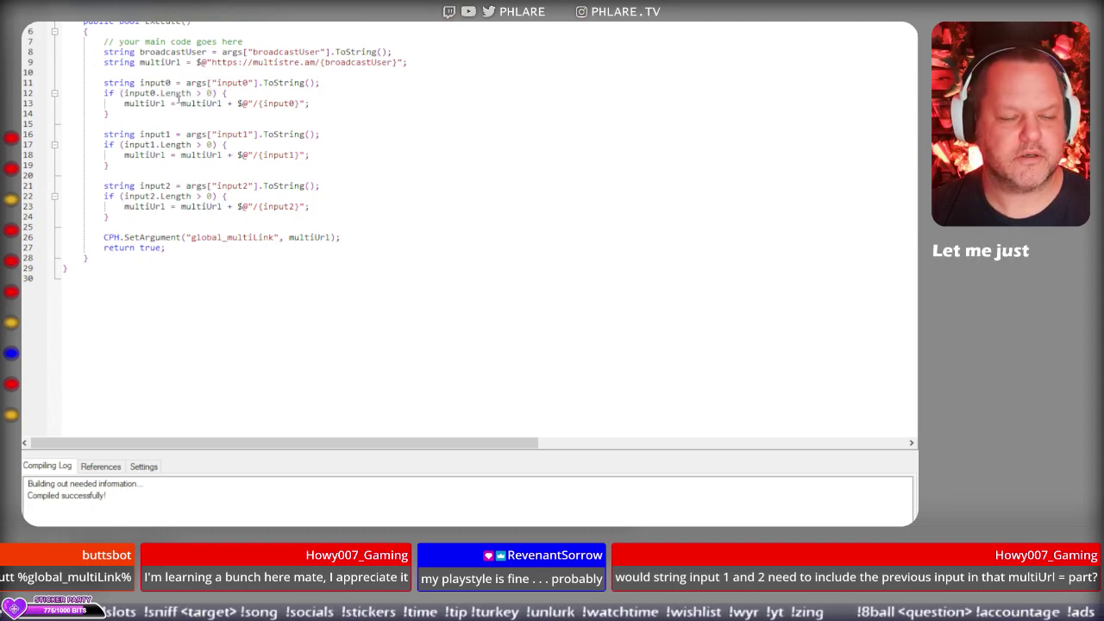
Move the input1 string declaration directly below the input0 declaration and add blank lines after it.
drag(103, 134, 328, 134)
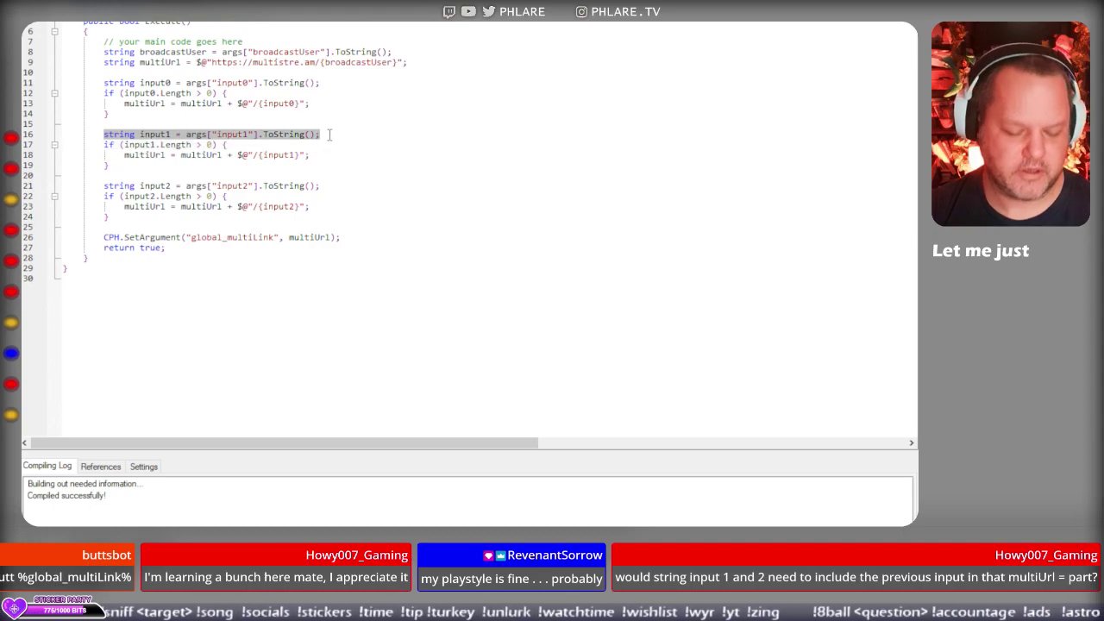
key(ctrl+x)
click(326, 81)
key(Return)
key(ctrl+v)
key(Return)
key(Return)
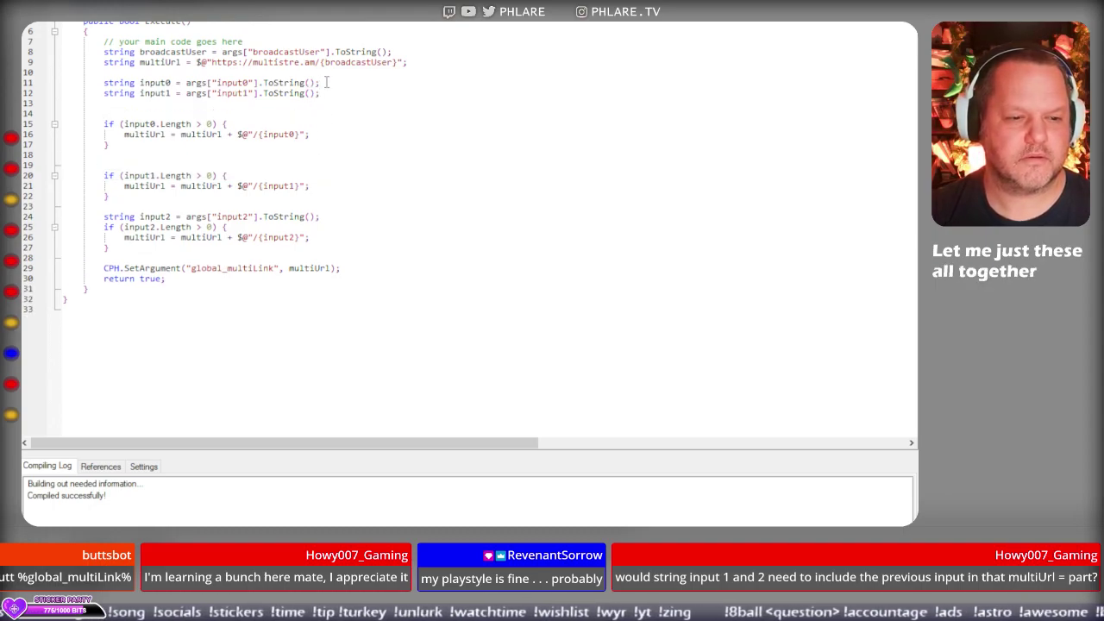
Move the input2 string declaration directly below the input1 declaration.
drag(104, 216, 322, 216)
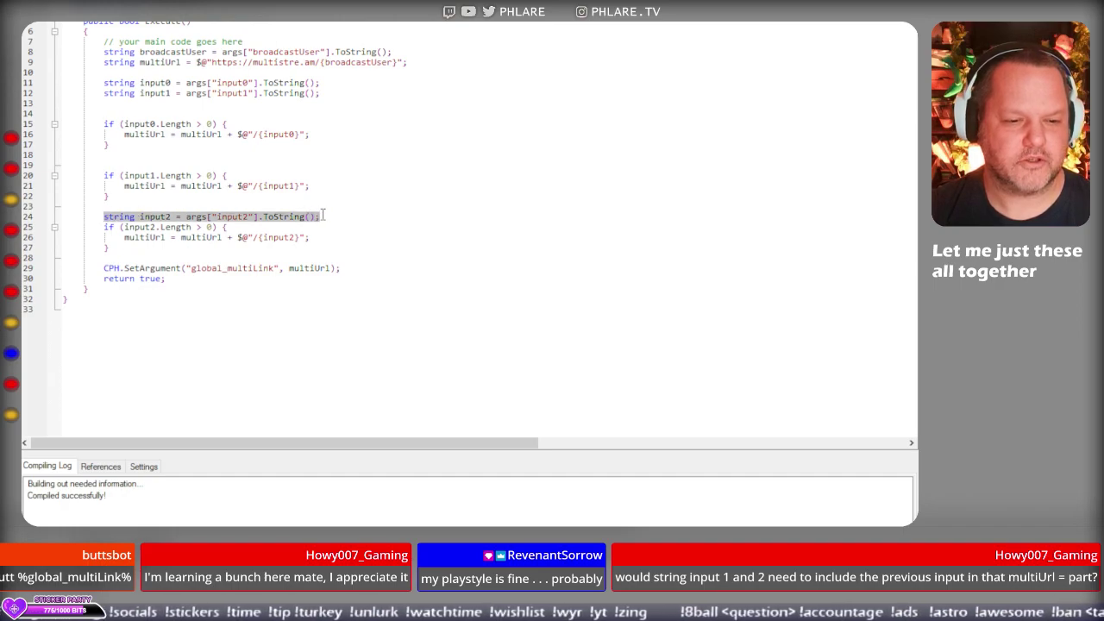
key(ctrl+x)
click(161, 103)
key(ctrl+v)
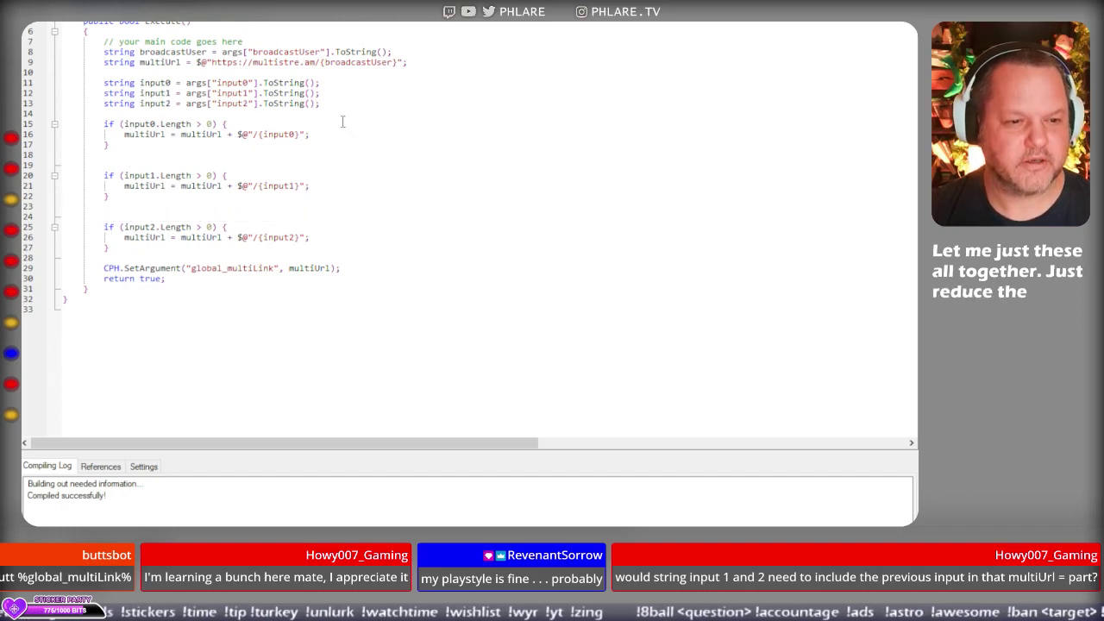
Add a blank line after the three declarations and remove the extra blank lines between the if blocks.
key(Return)
key(Down)
key(Down)
key(Down)
key(Down)
key(Down)
key(Delete)
key(Down)
key(Down)
key(Down)
key(Down)
key(Delete)
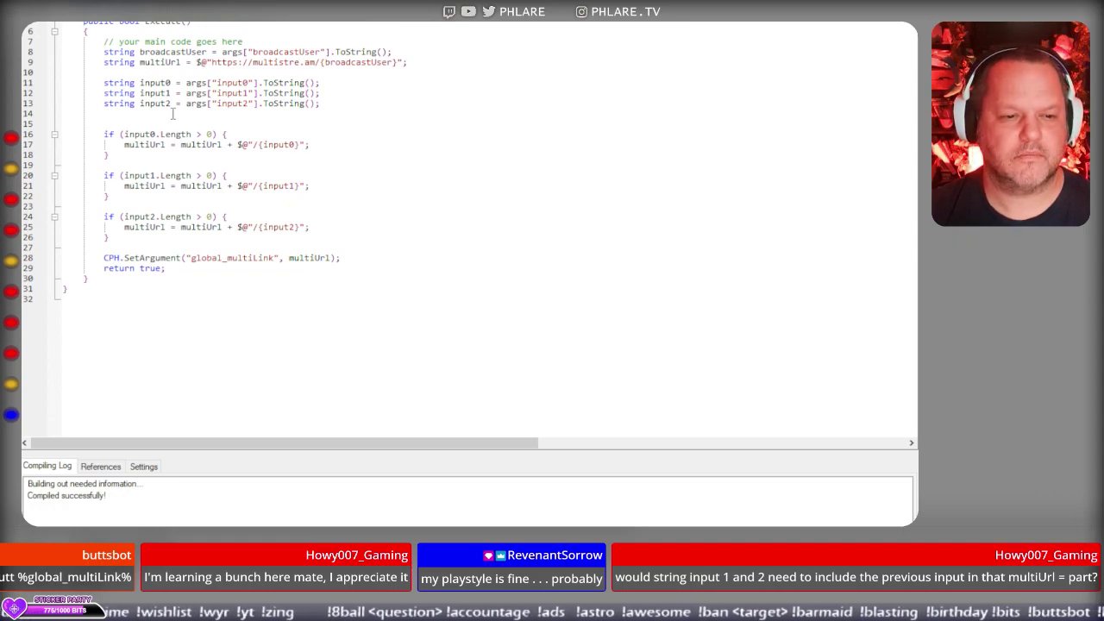
double_click(317, 258)
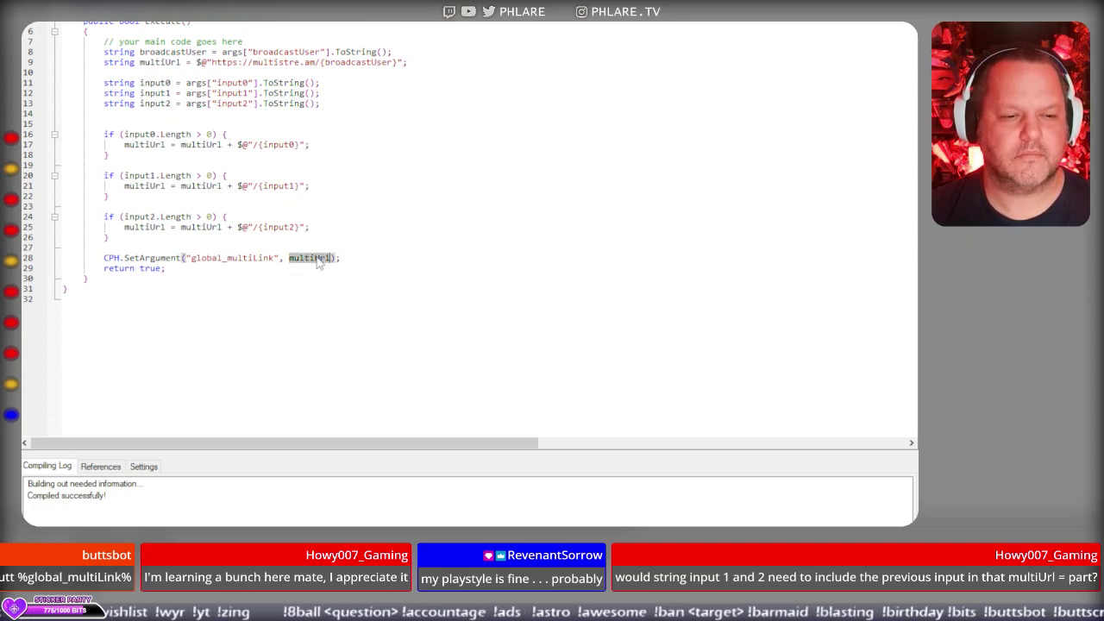
double_click(148, 145)
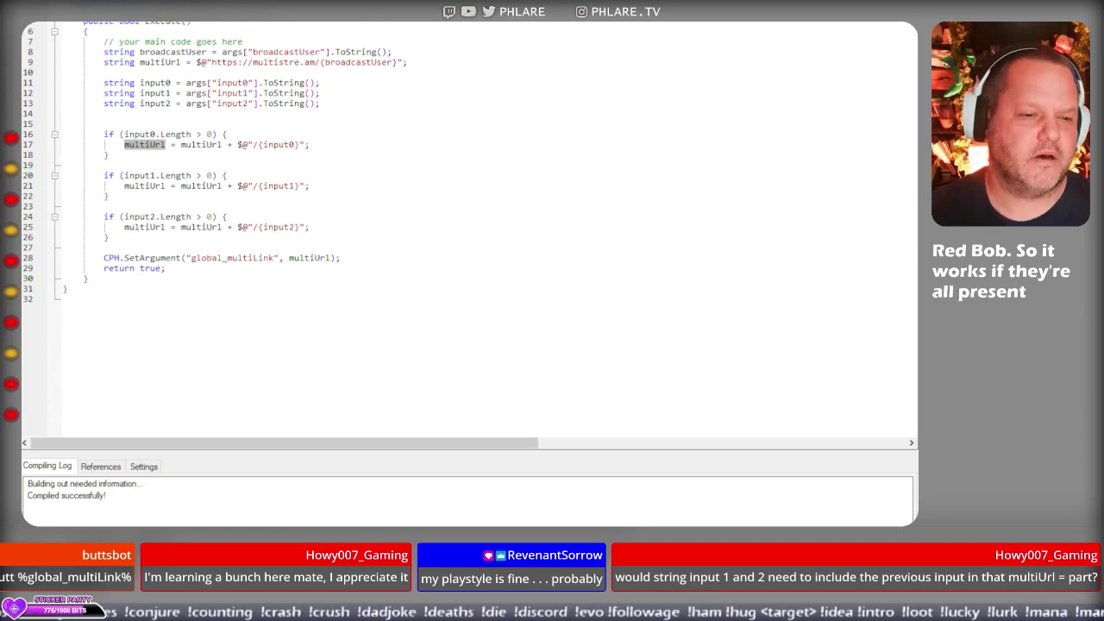
click(120, 134)
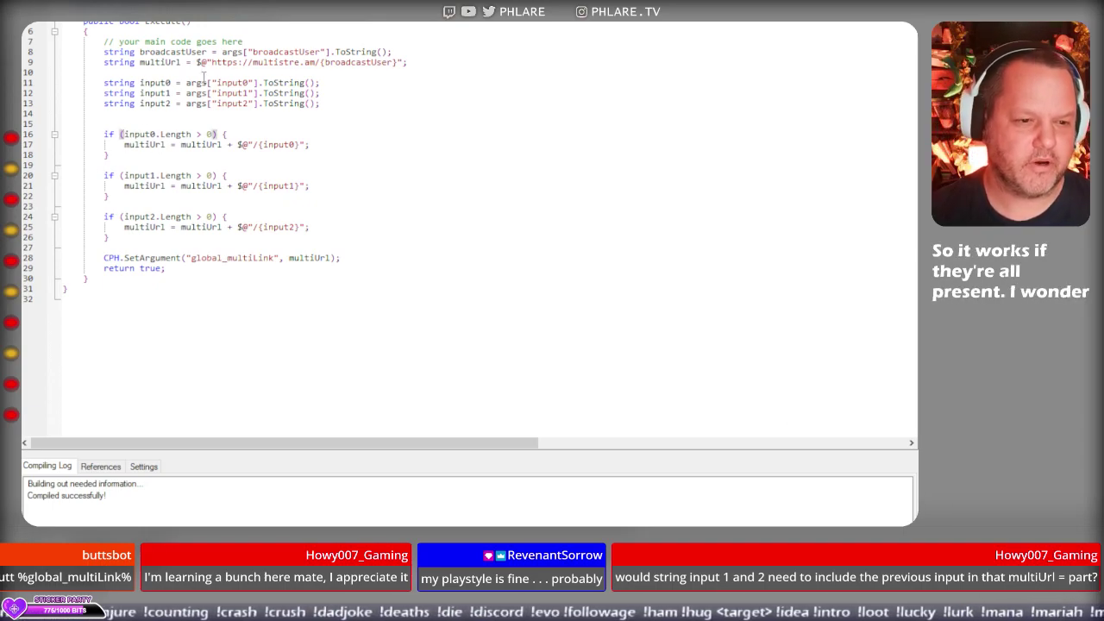
text(inp)
key(BackSpace)
key(BackSpace)
key(BackSpace)
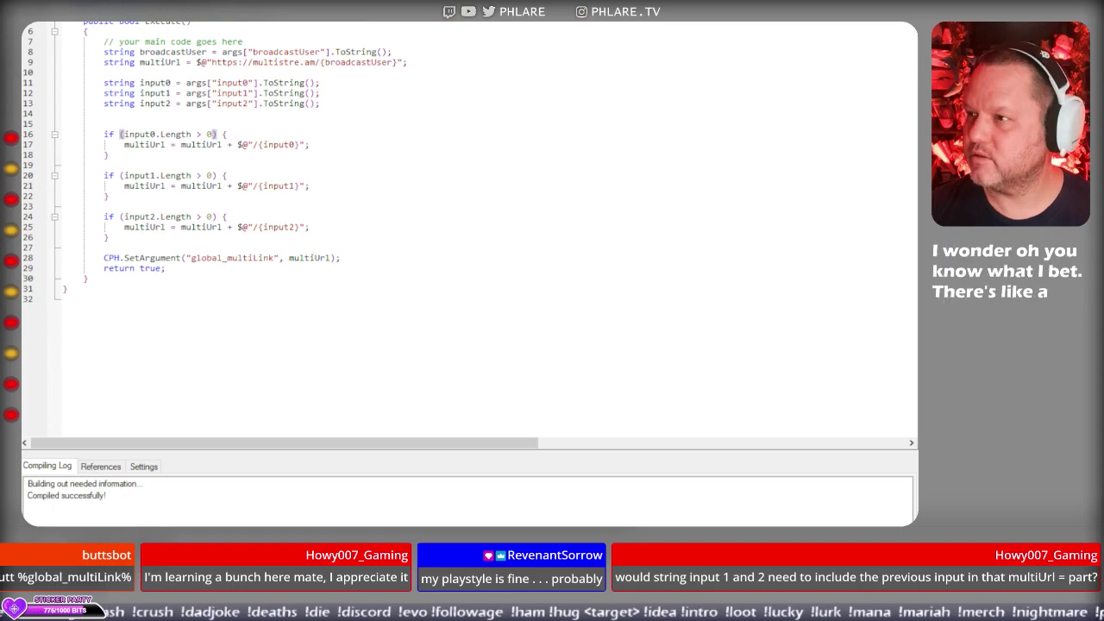
key(alt+Tab)
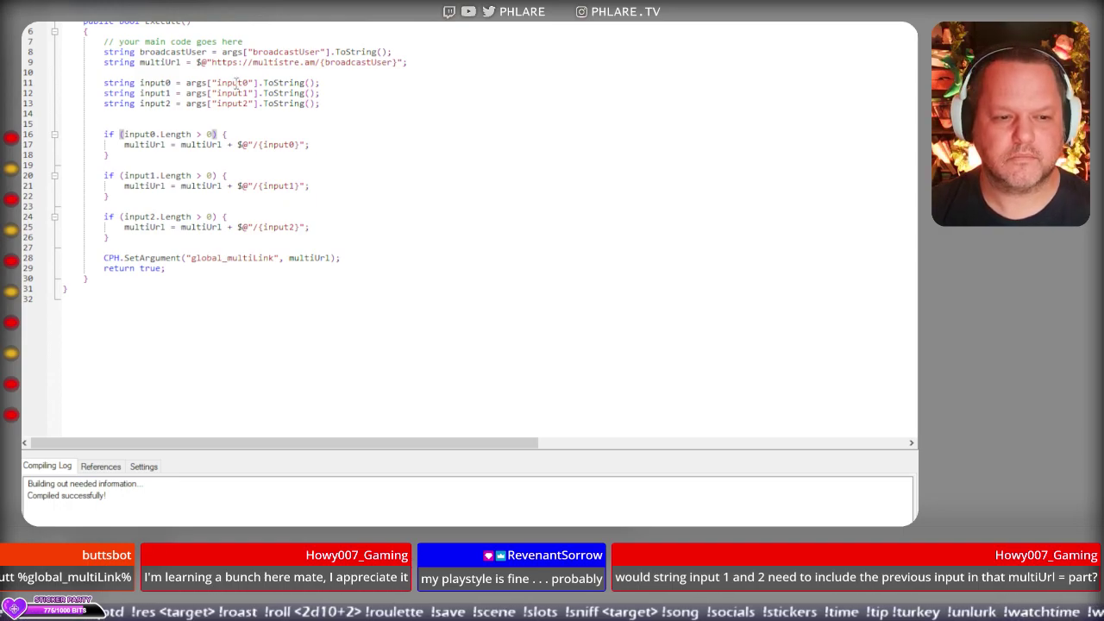
Try the null-conditional operator by inserting ? before .Length in the input0, input1 and input2 conditions.
click(152, 126)
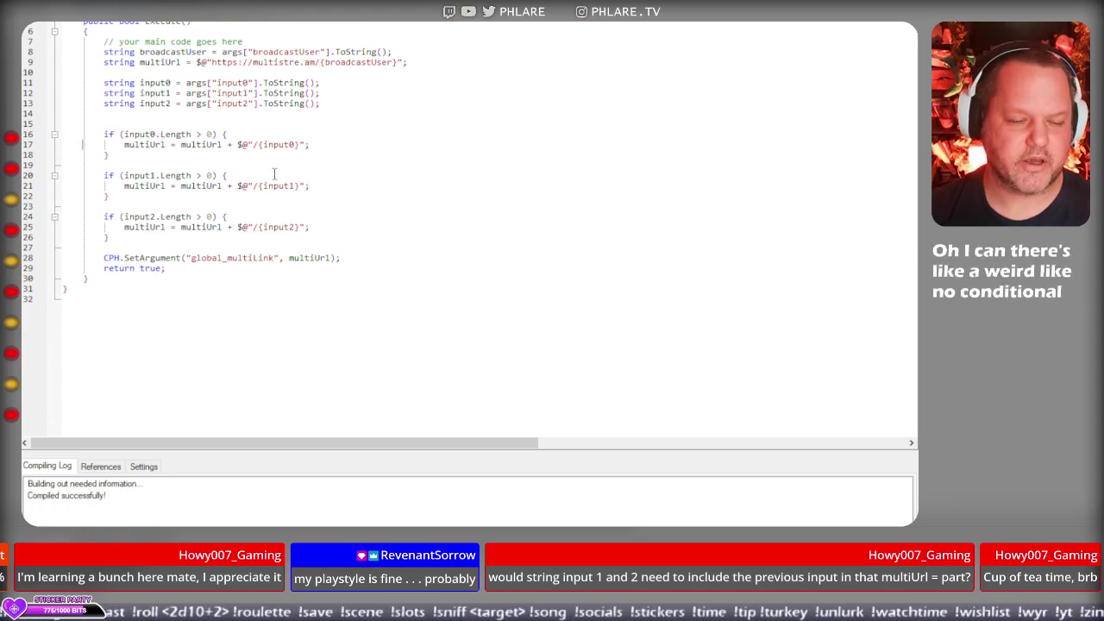
click(154, 135)
text(?)
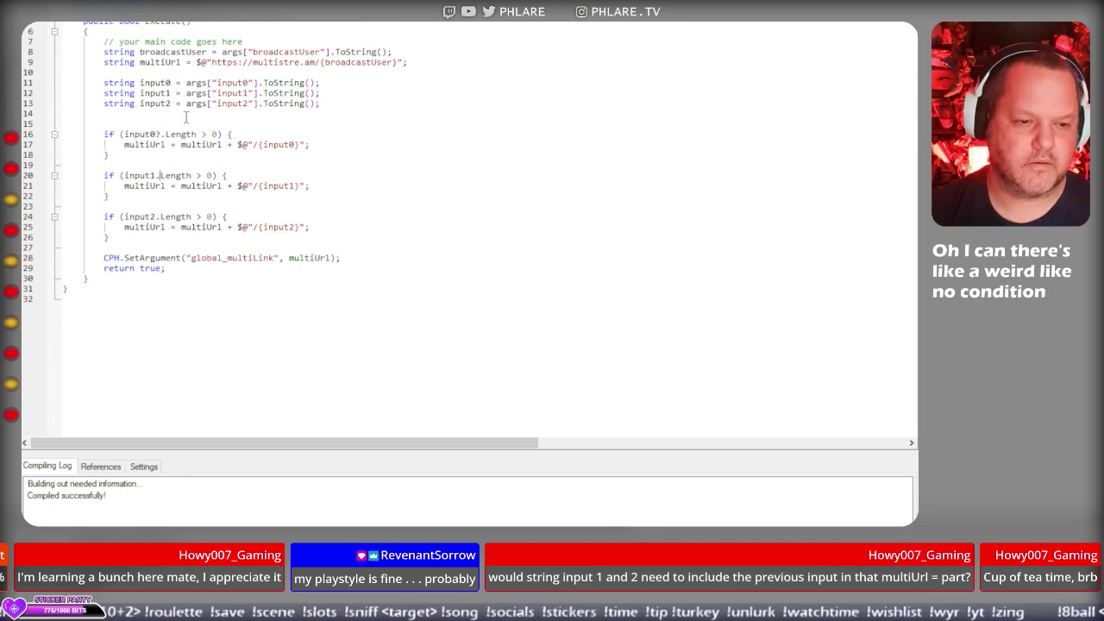
key(Down)
key(Down)
key(Down)
key(Down)
text(?)
key(Down)
key(Down)
key(Down)
key(Down)
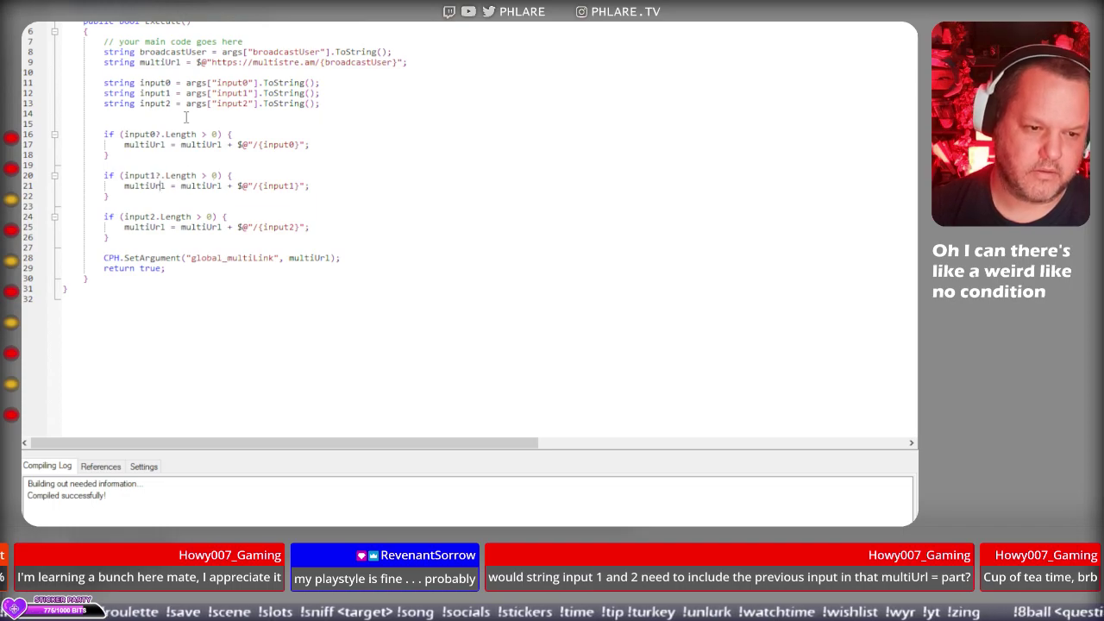
text(?)
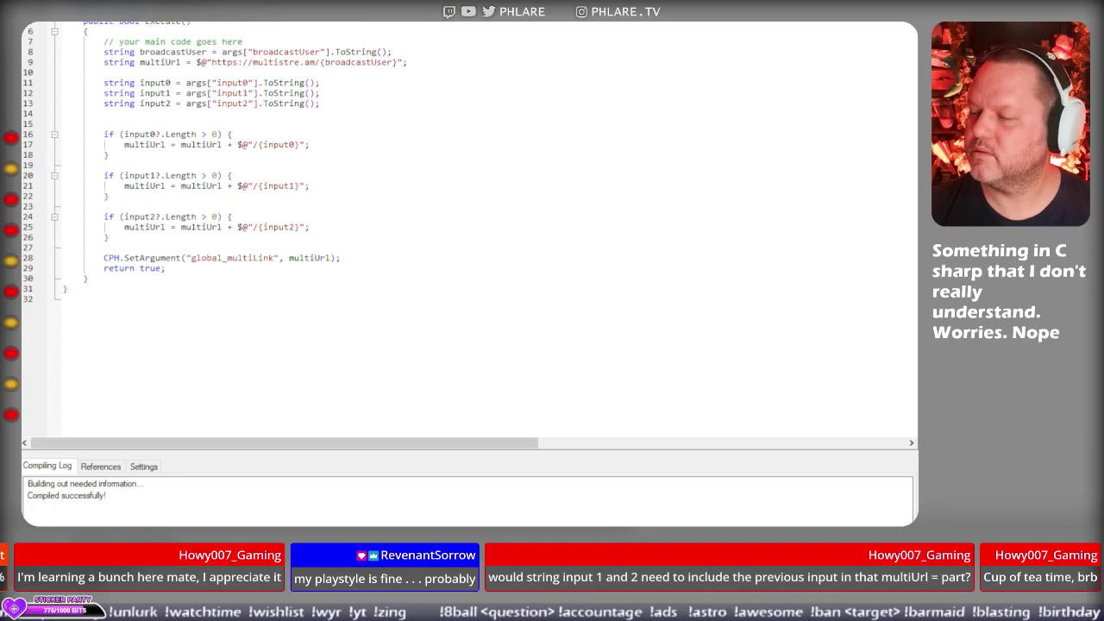
Remove the ? before .Length from the input0, input1 and input2 conditions.
key(alt+Tab)
key(alt+Tab)
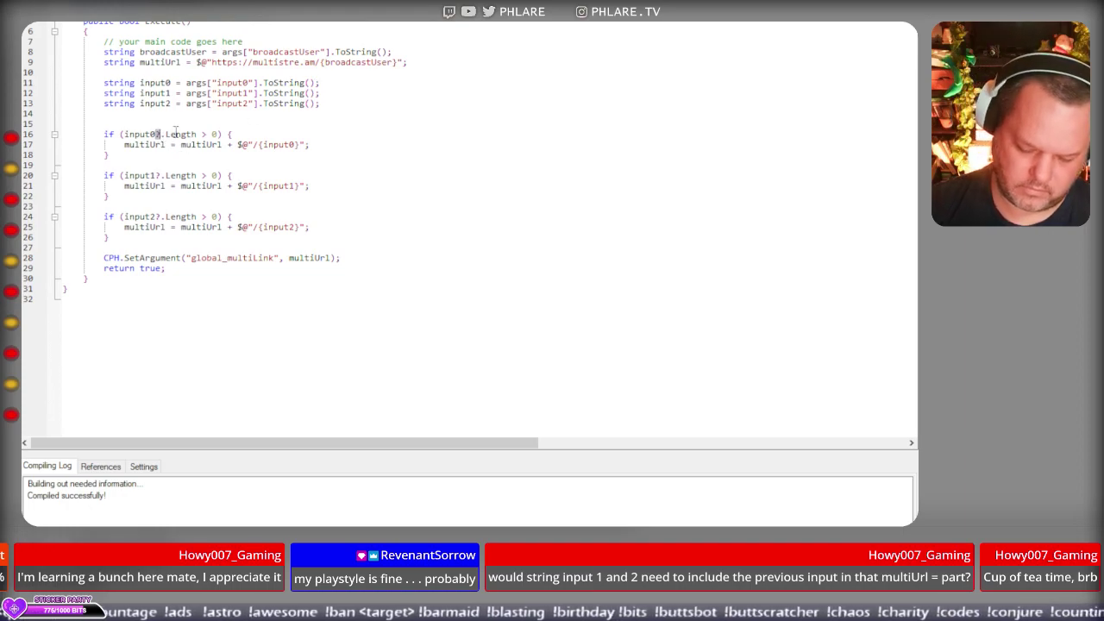
key(BackSpace)
key(Down)
key(Down)
key(Down)
key(Delete)
key(Down)
key(Down)
key(Down)
key(Delete)
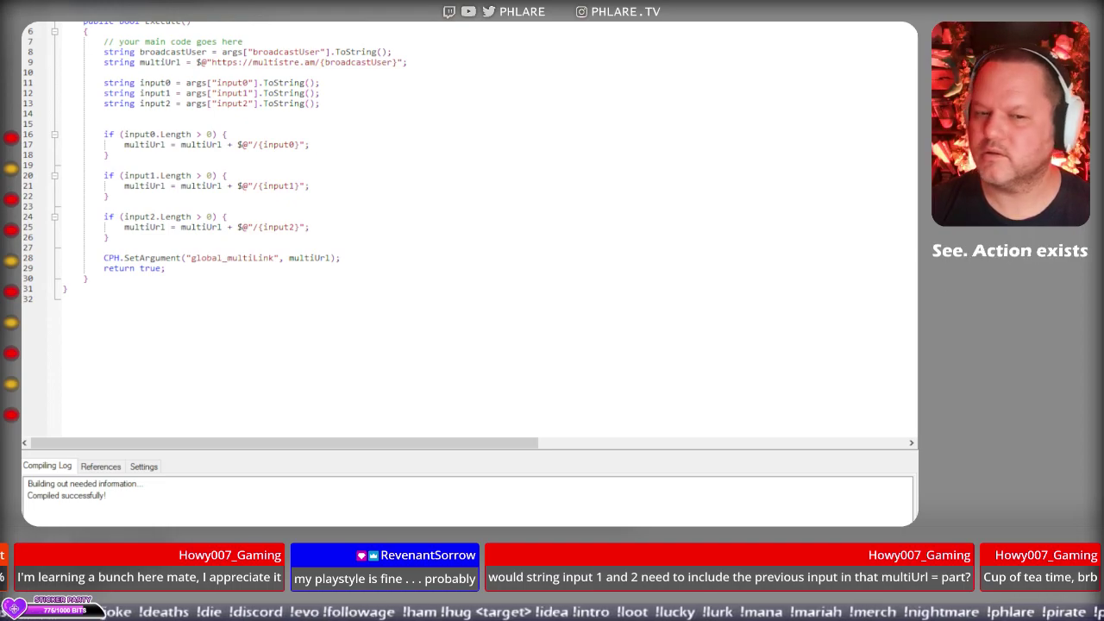
Switch to the Streamer.bot documentation in the browser and look through the list of all C# methods.
key(alt+Tab)
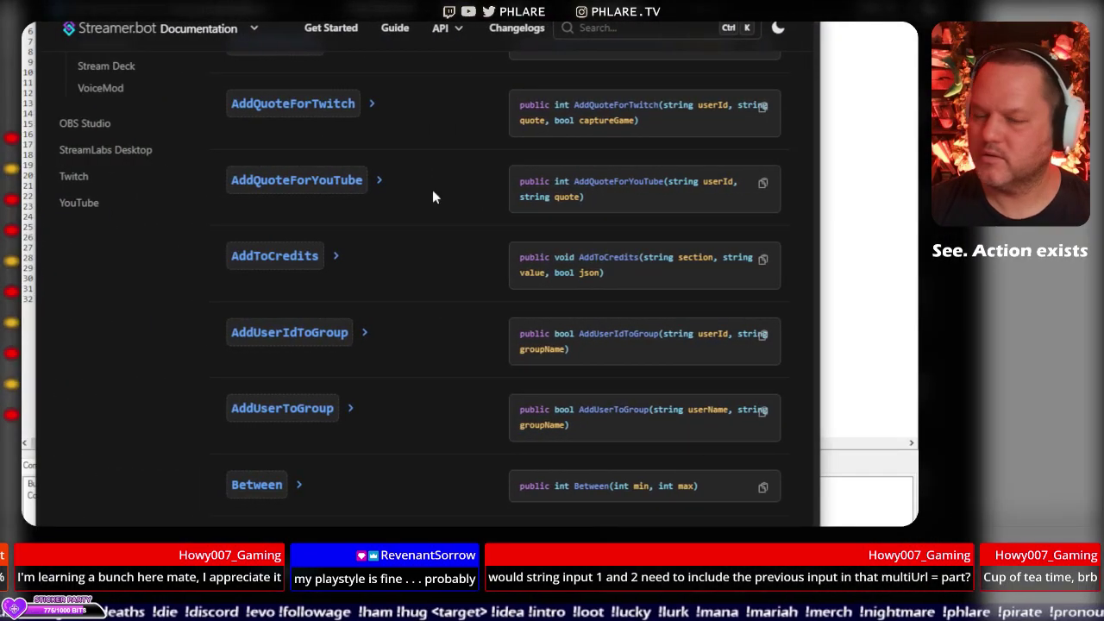
scroll(440, 259, down, 4)
scroll(488, 336, down, 15)
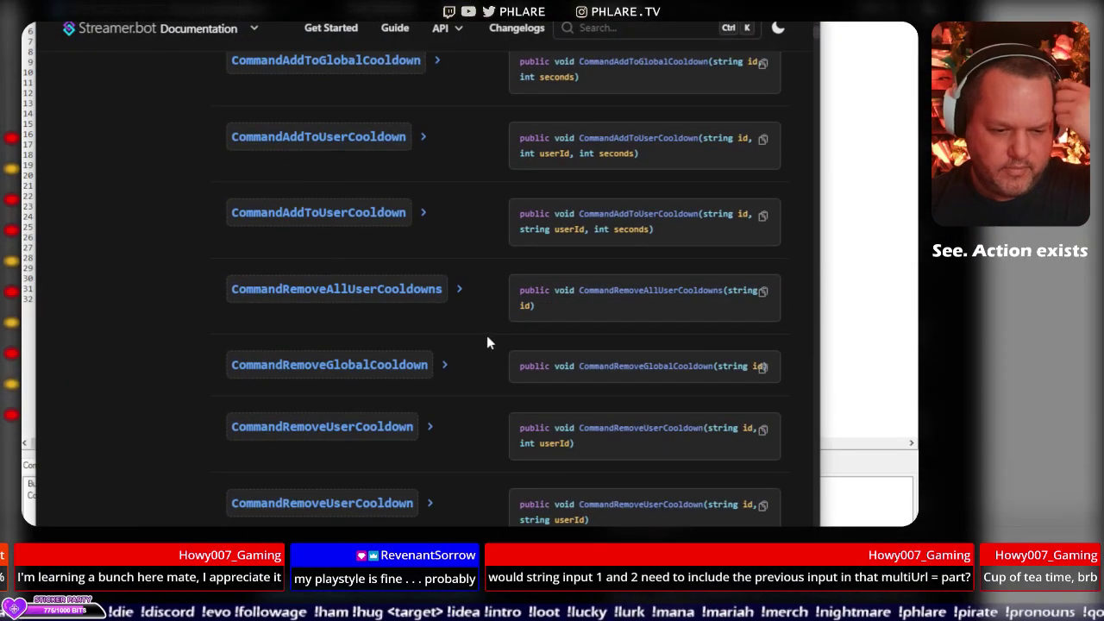
scroll(488, 325, down, 20)
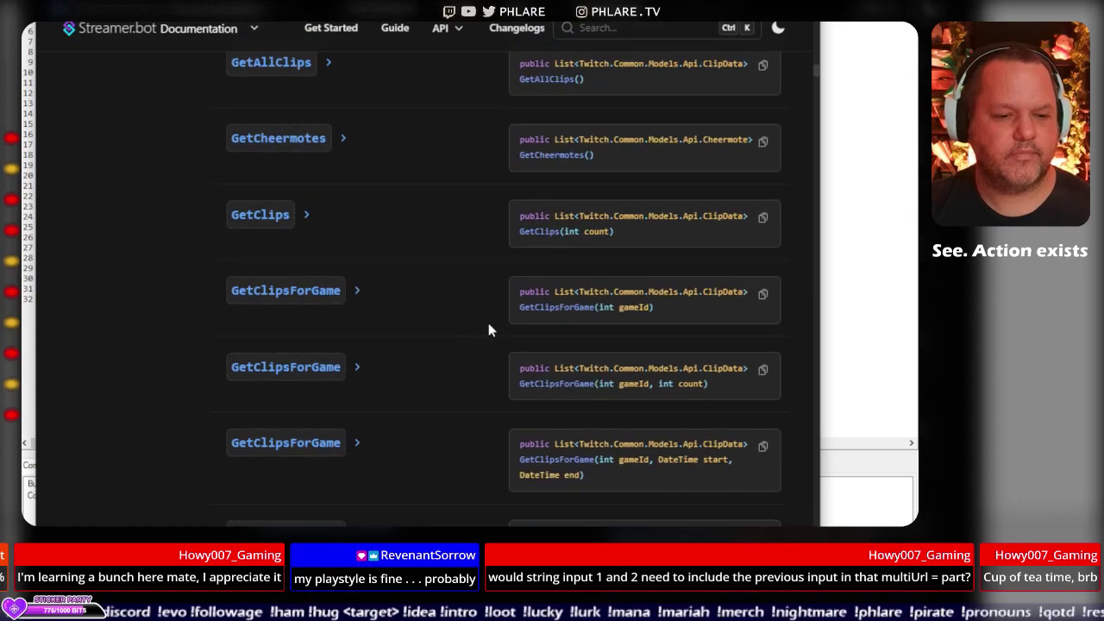
scroll(481, 327, down, 20)
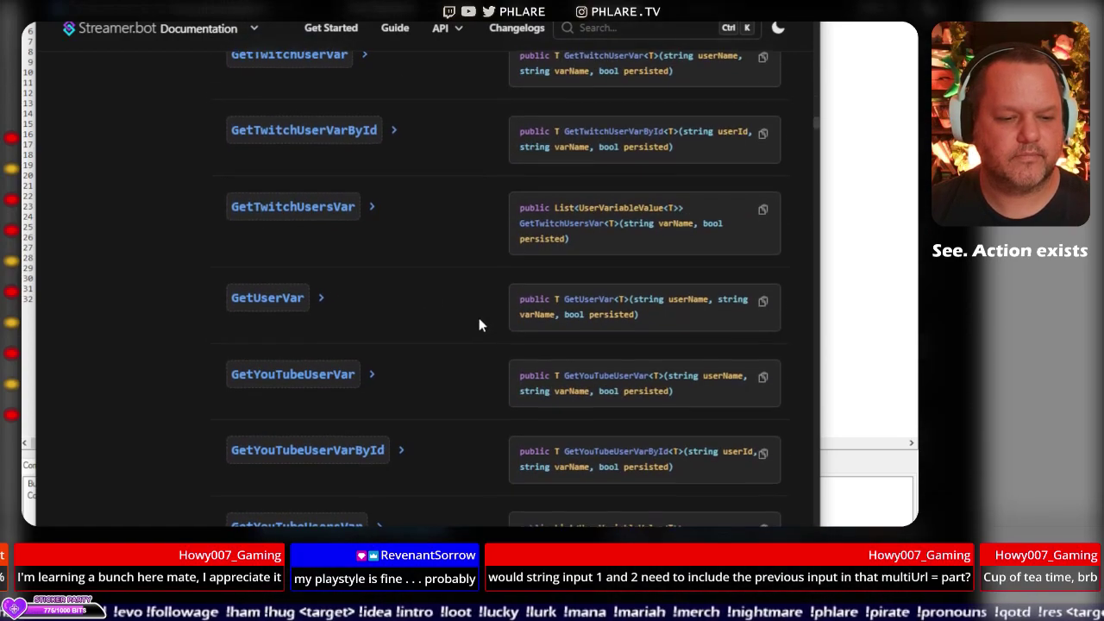
scroll(480, 328, up, 12)
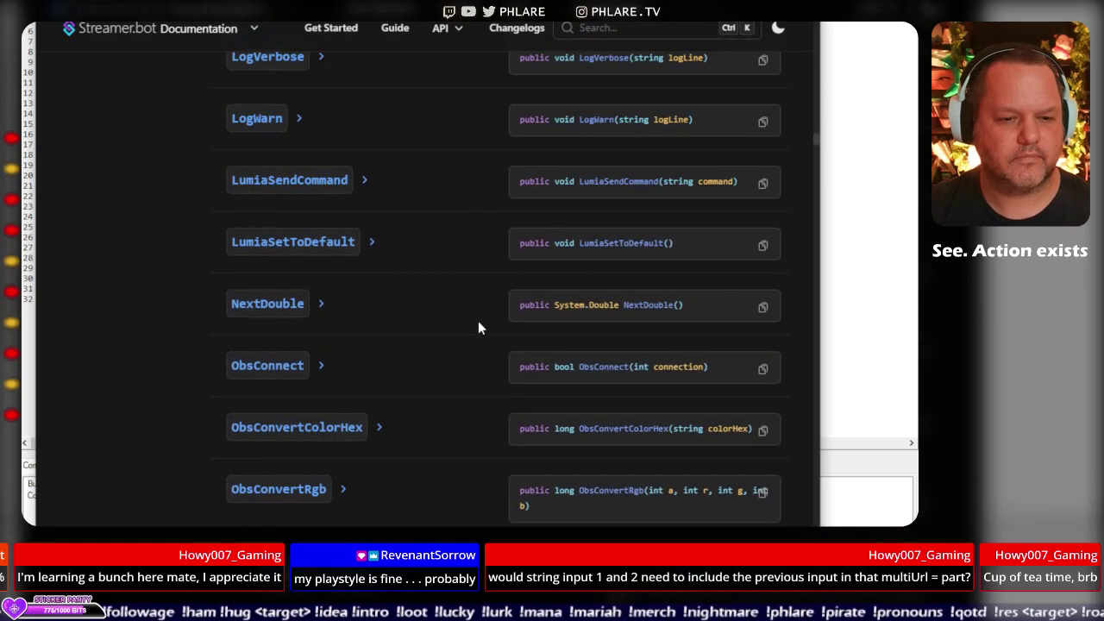
scroll(480, 327, down, 5)
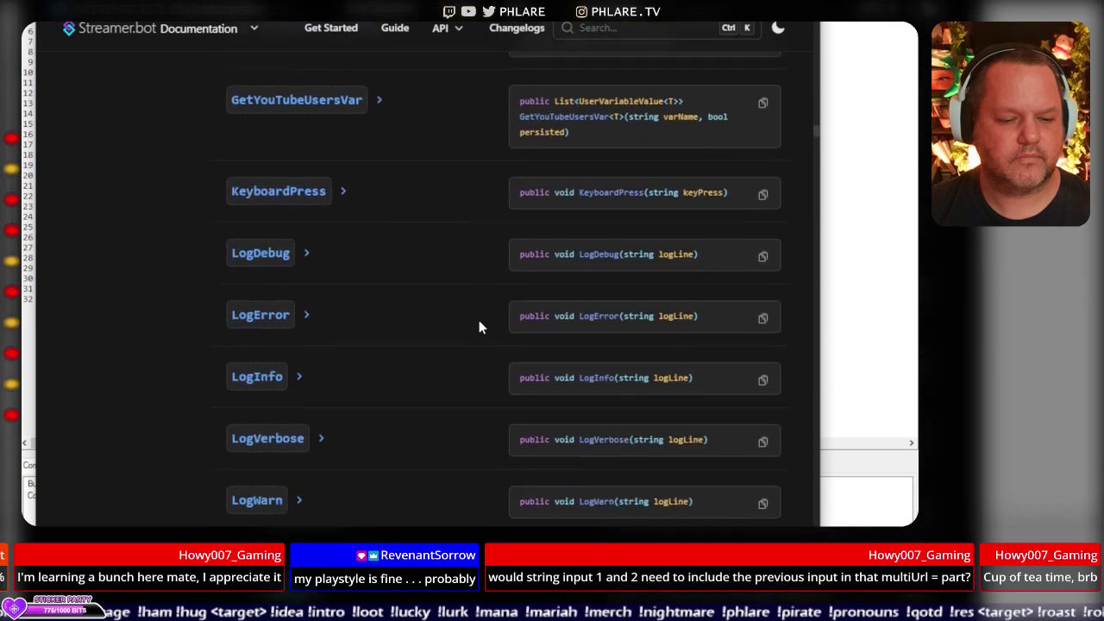
scroll(481, 326, down, 15)
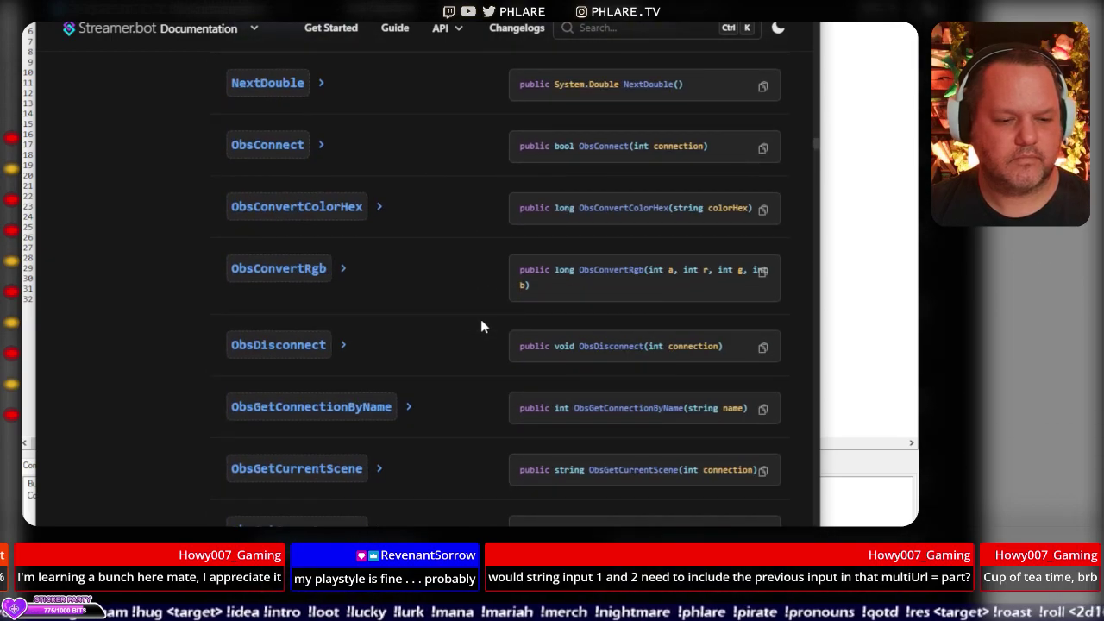
scroll(483, 326, down, 12)
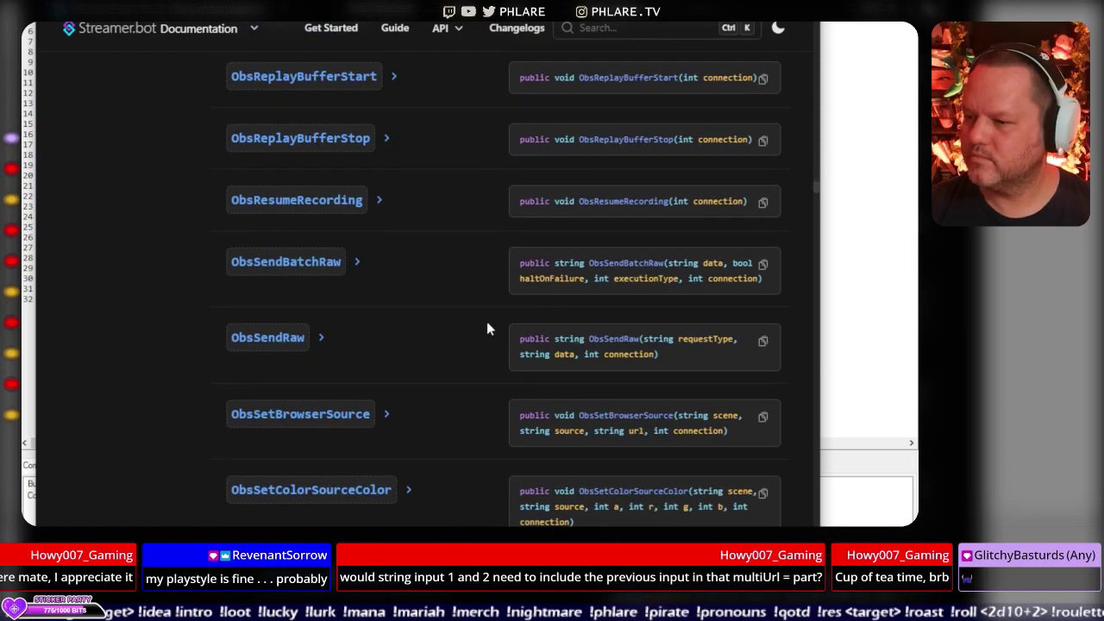
scroll(486, 327, down, 12)
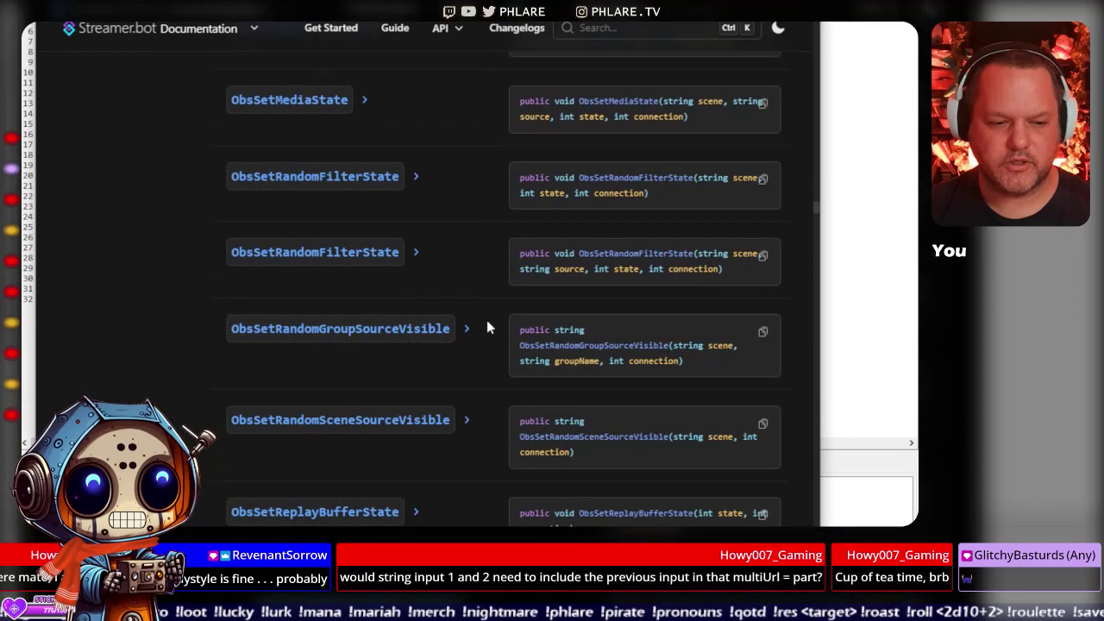
scroll(486, 327, down, 15)
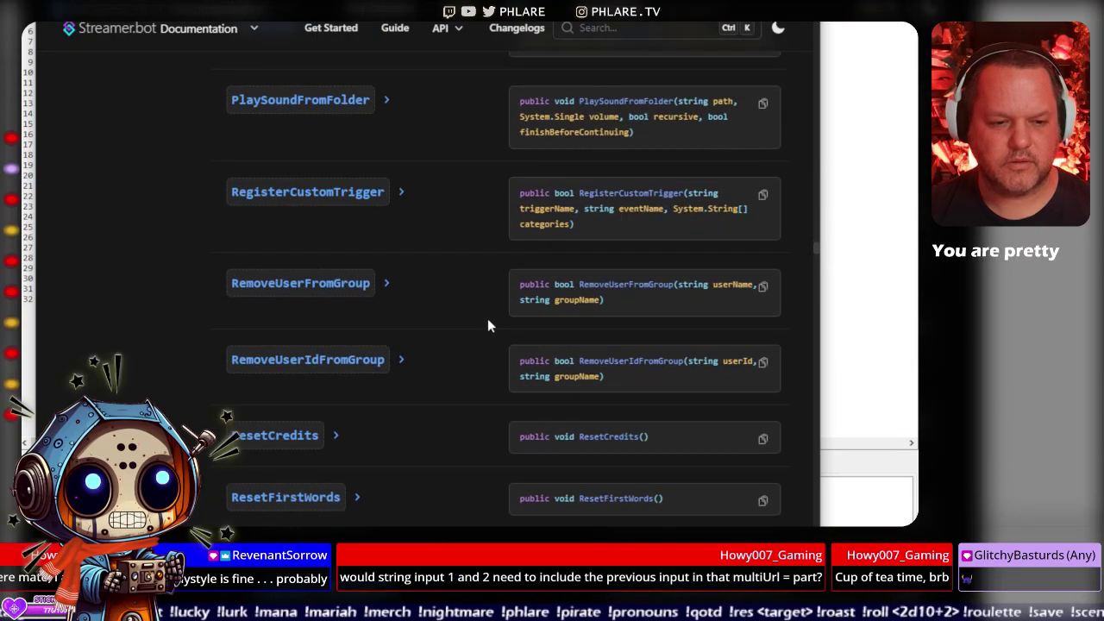
scroll(488, 326, down, 18)
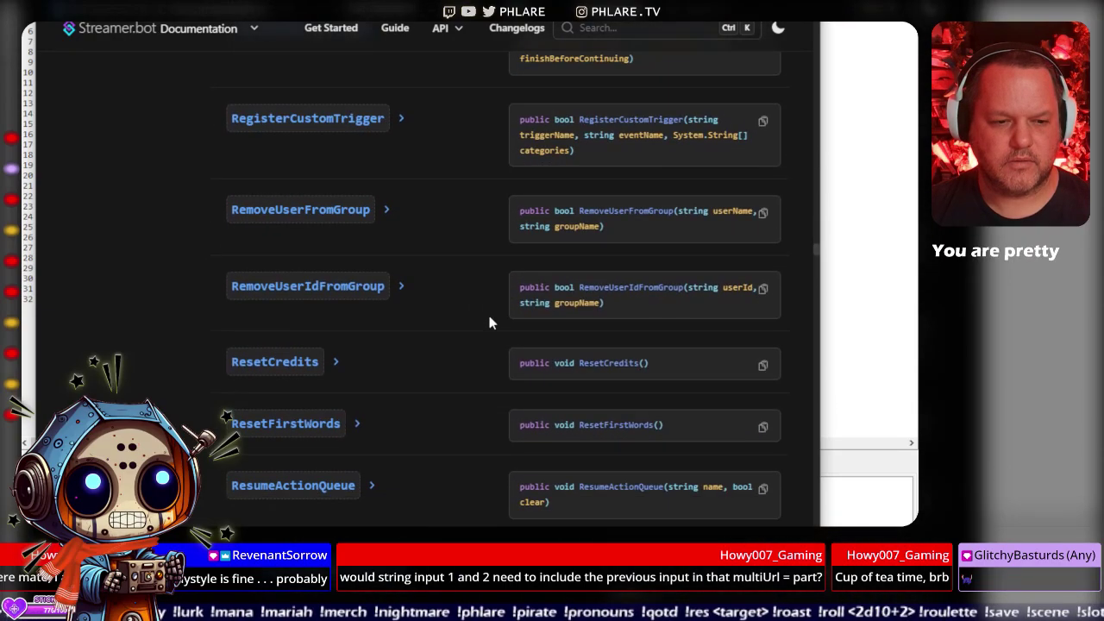
scroll(488, 326, down, 18)
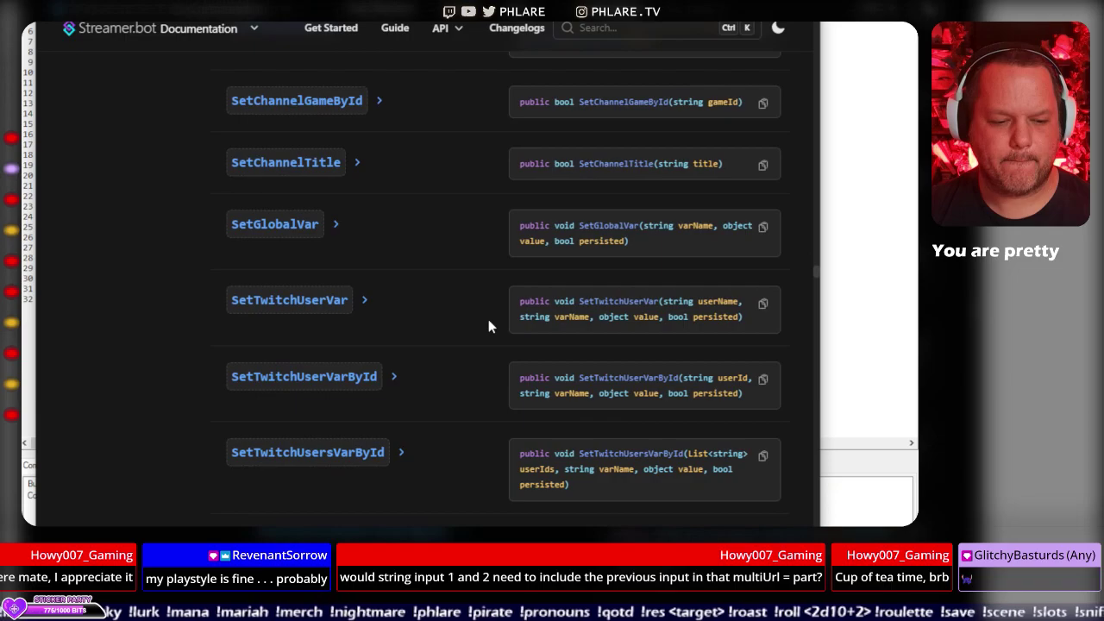
scroll(488, 326, down, 5)
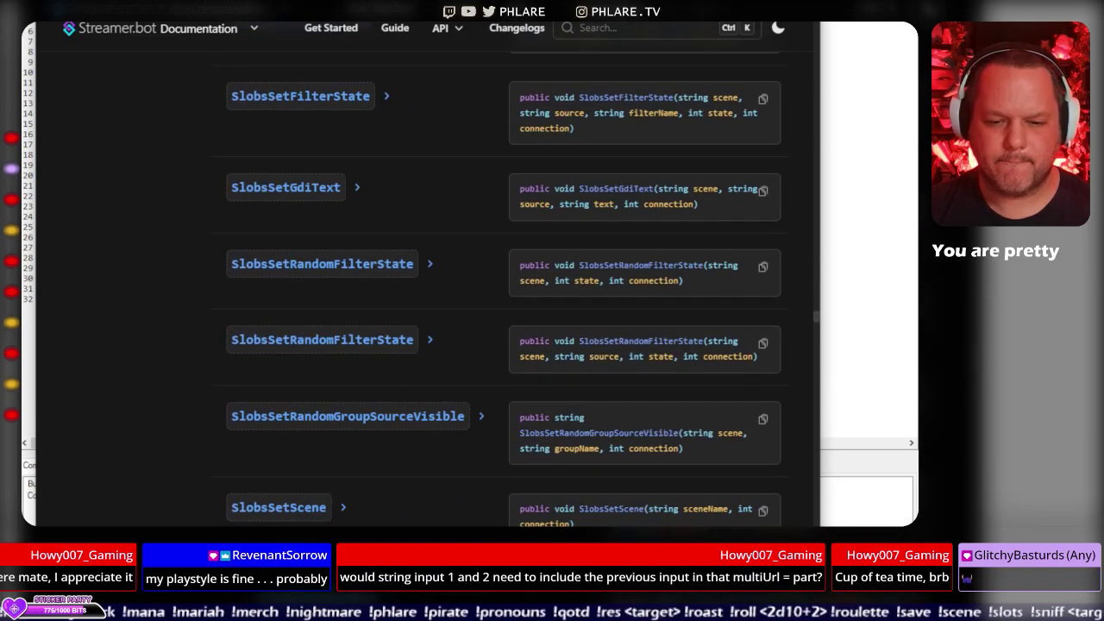
Return to the start of the C# methods list and open the Core C# methods reference.
drag(817, 320, 850, 135)
scroll(488, 326, down, 15)
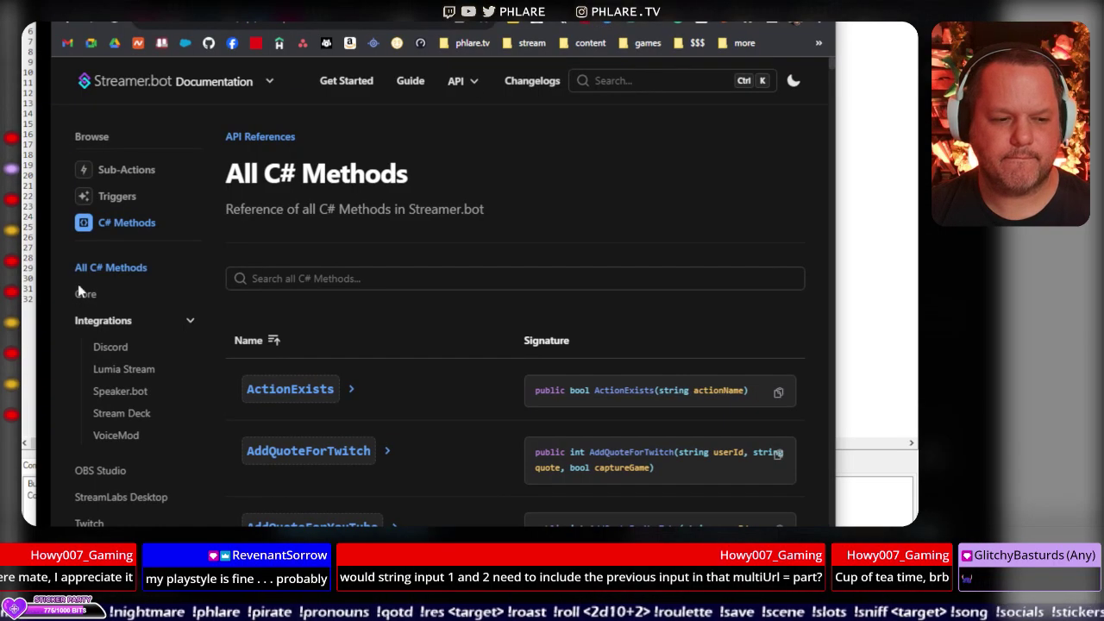
click(87, 295)
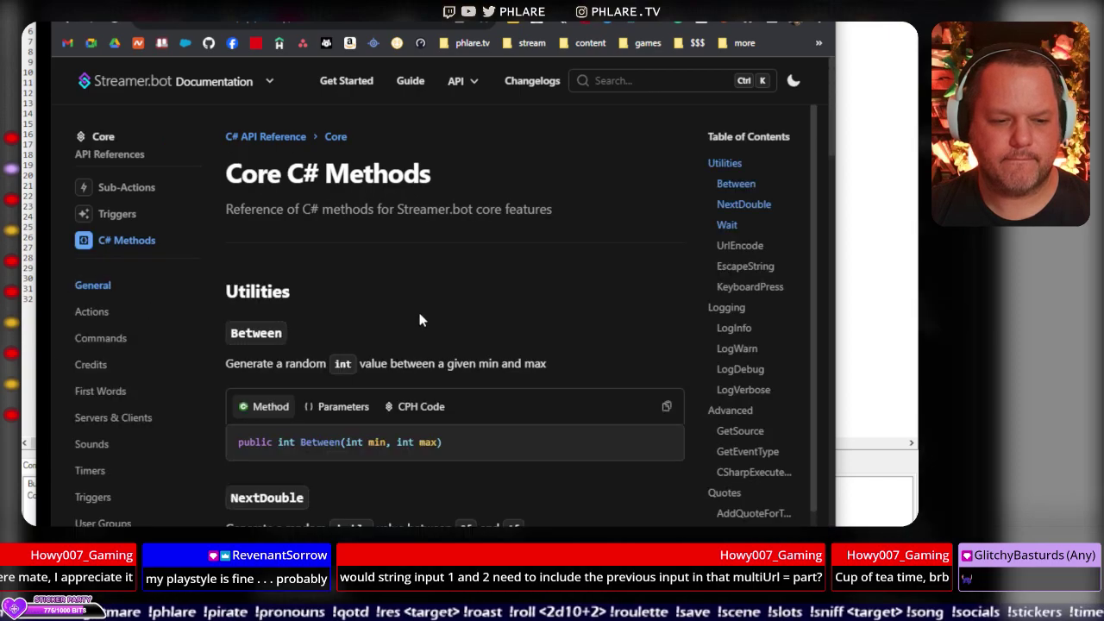
Look through the Core C# methods reference, return to the list of all C# methods, and move the browser off the code editor.
scroll(659, 307, down, 7)
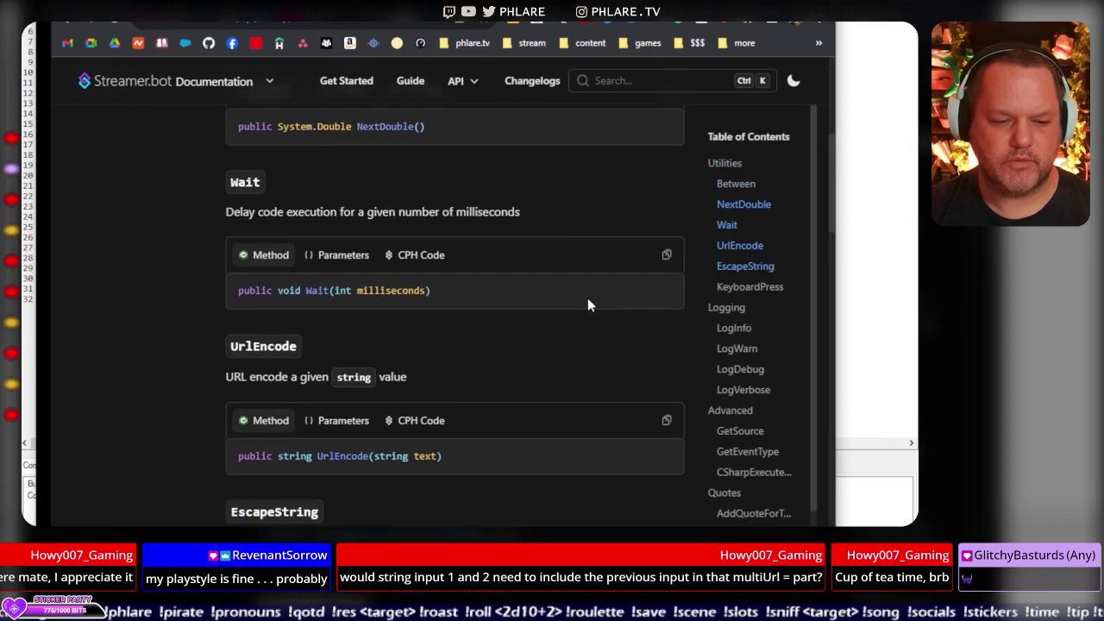
scroll(590, 302, down, 9)
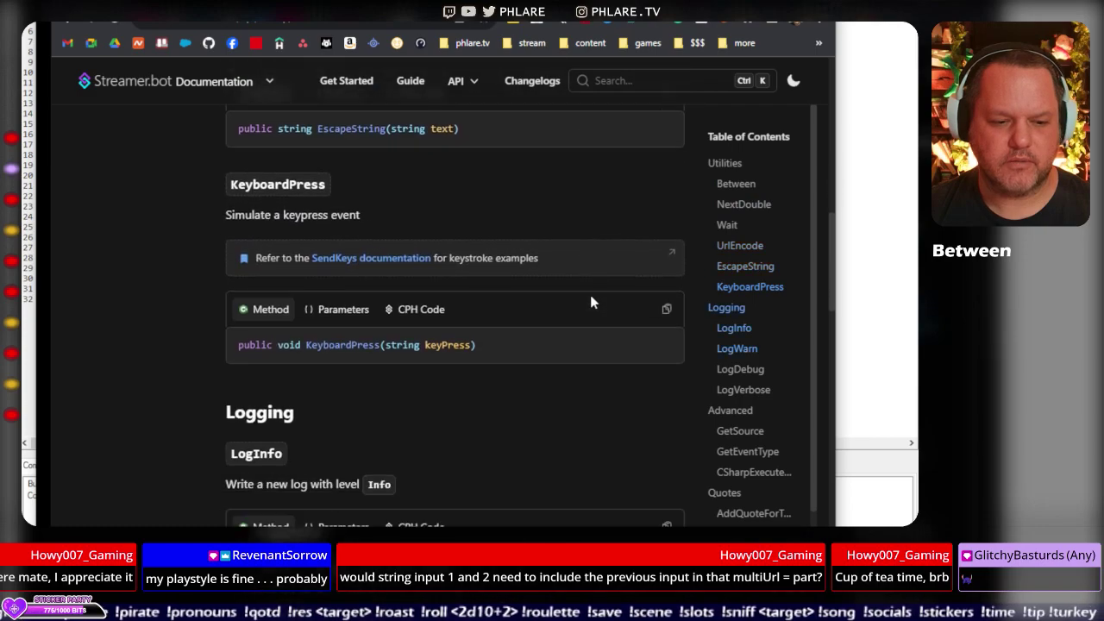
scroll(592, 302, down, 10)
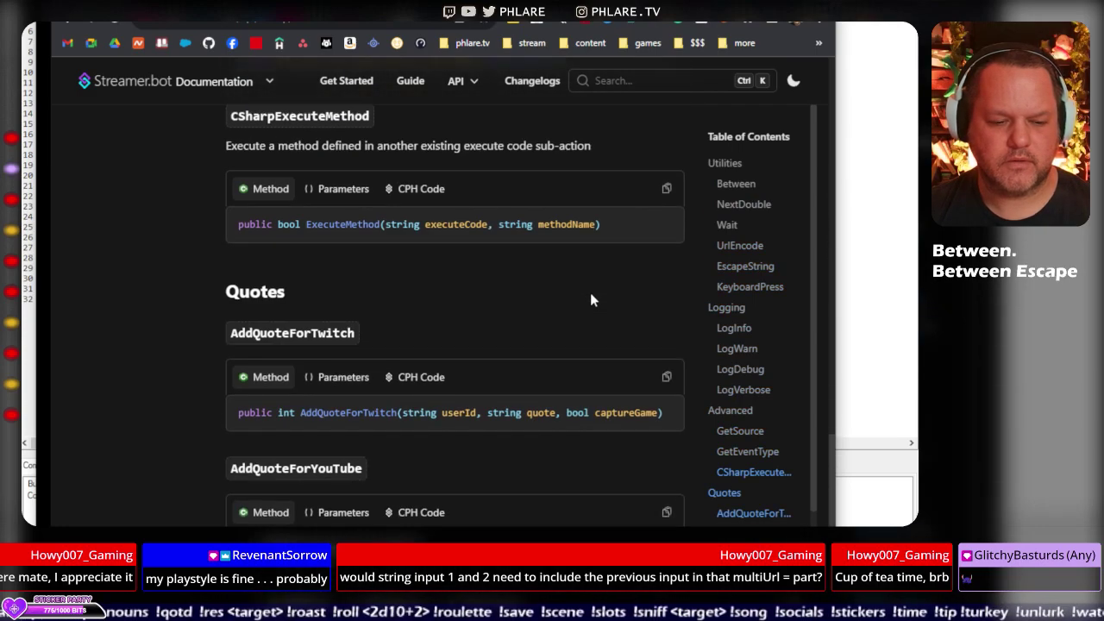
scroll(591, 299, down, 6)
scroll(591, 298, down, 5)
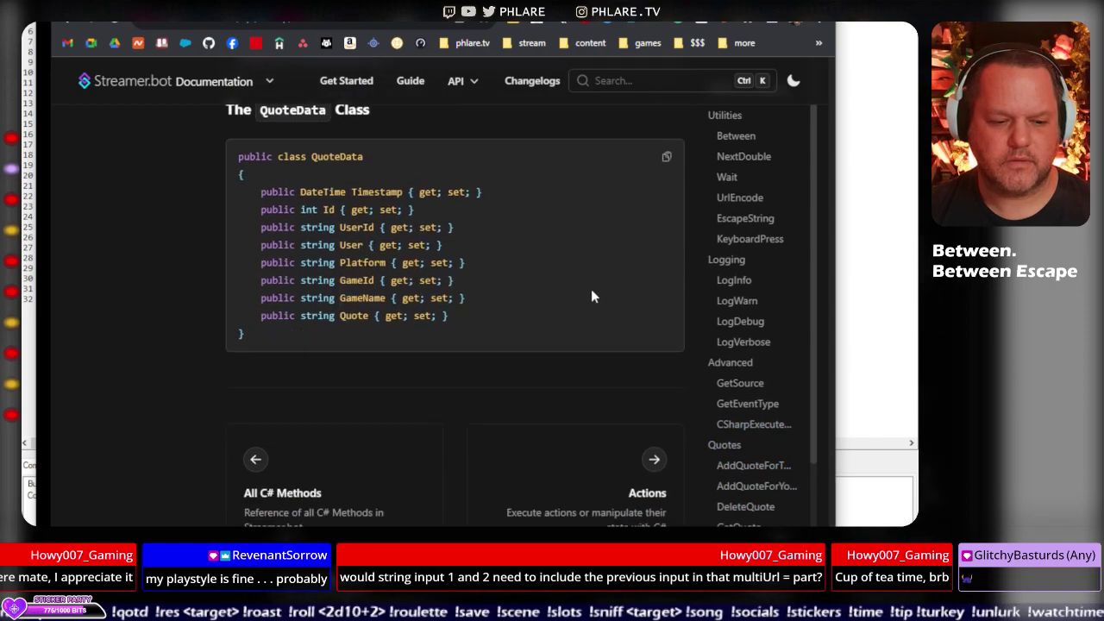
click(296, 492)
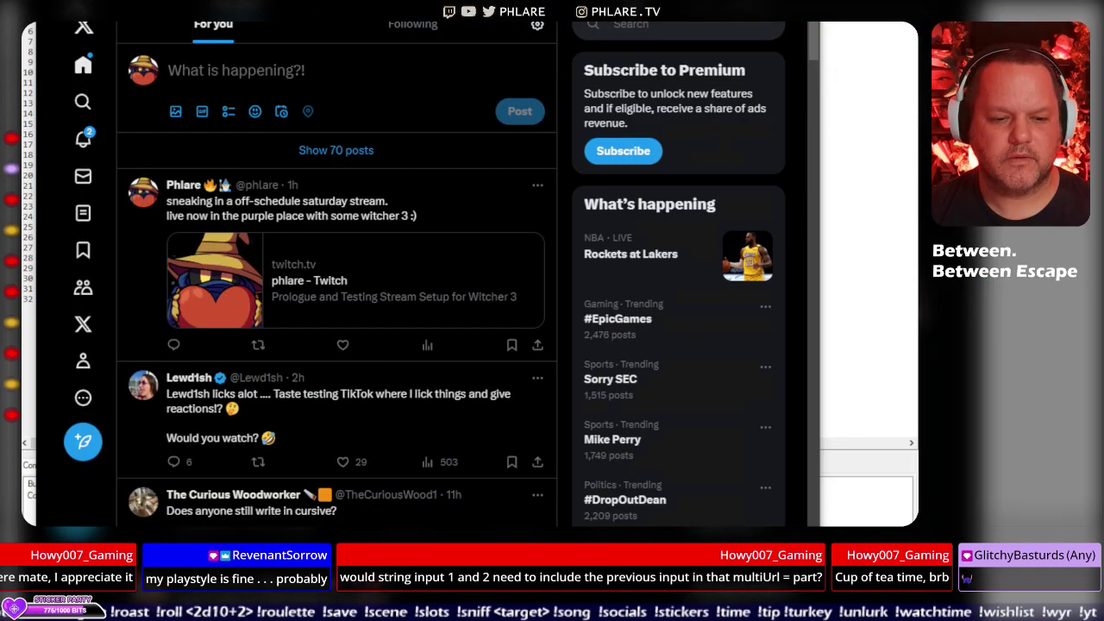
drag(409, 2, 404, 25)
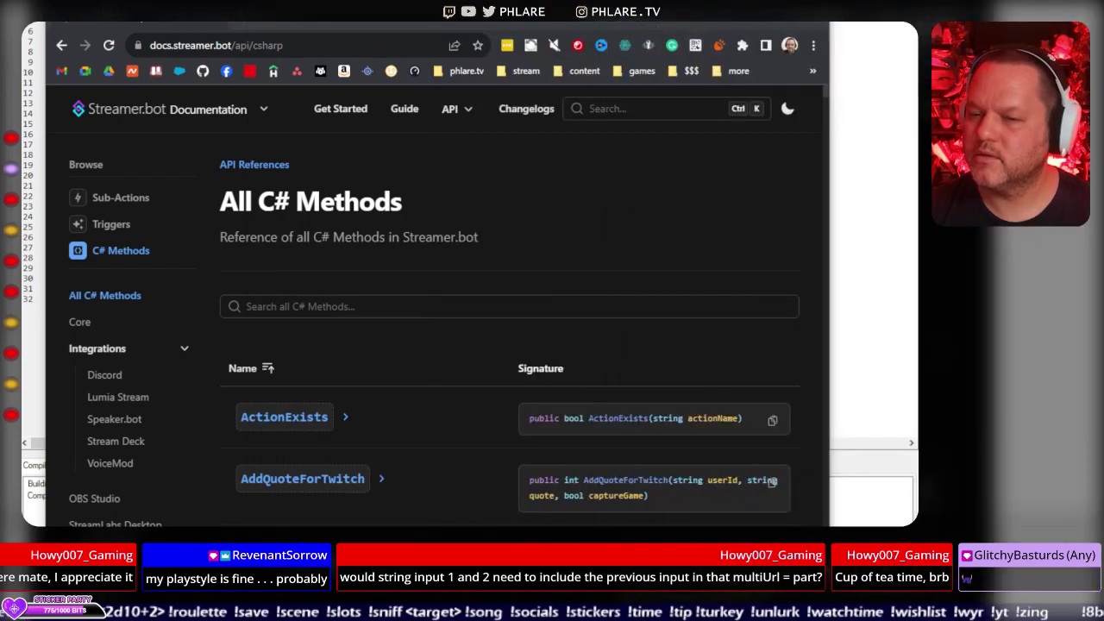
drag(164, 9, 1095, 2)
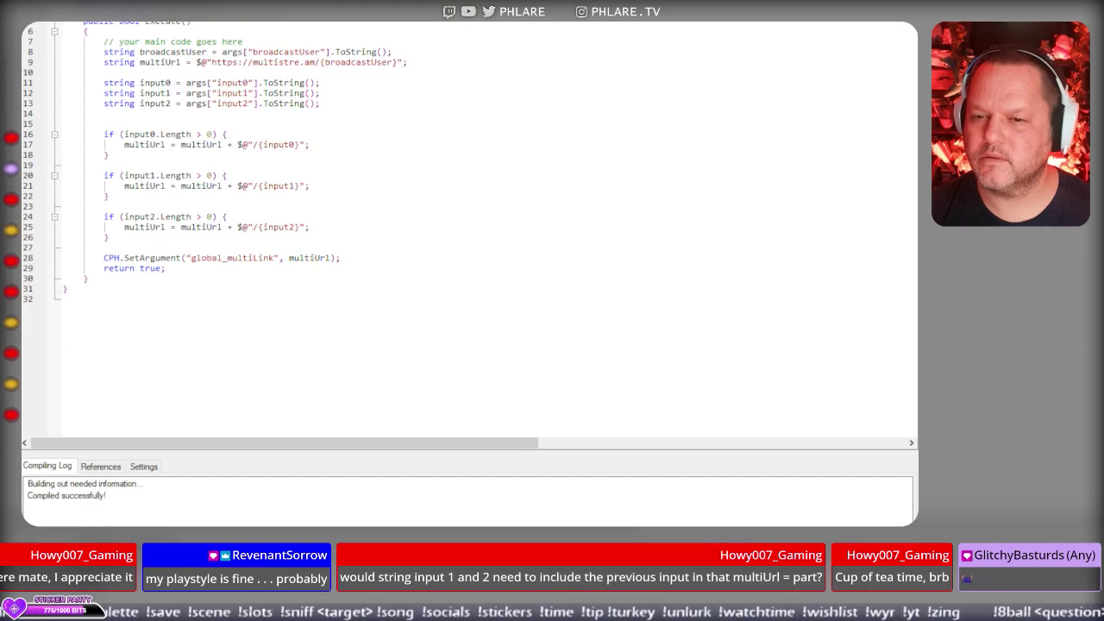
Try an existence check by inserting input0 && before input0.Length > 0 in the first if condition.
click(362, 234)
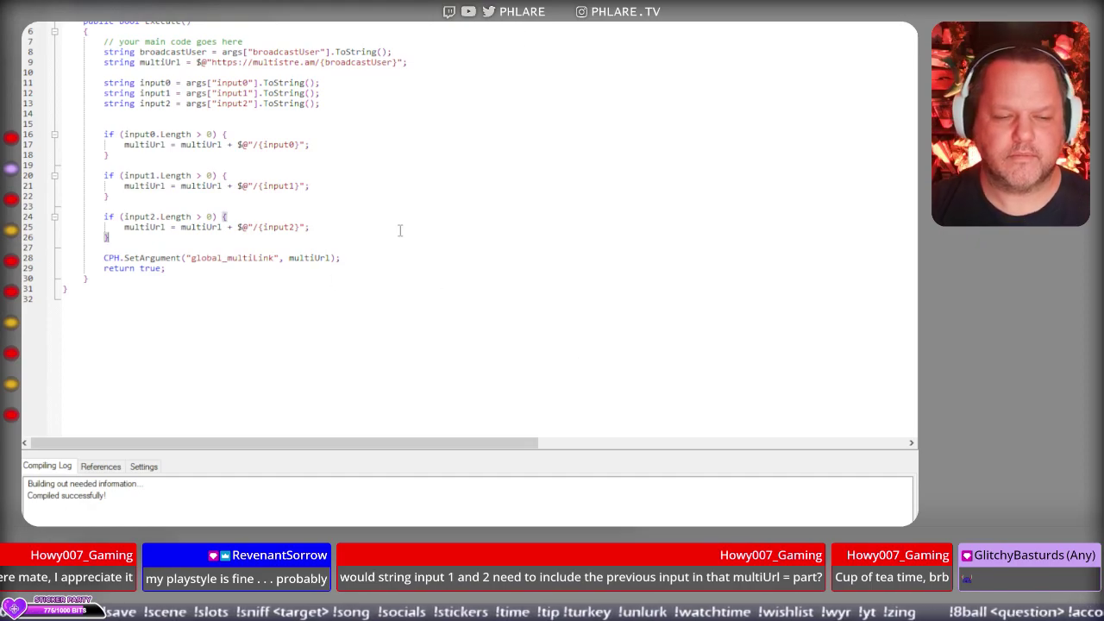
click(121, 134)
text(input &)
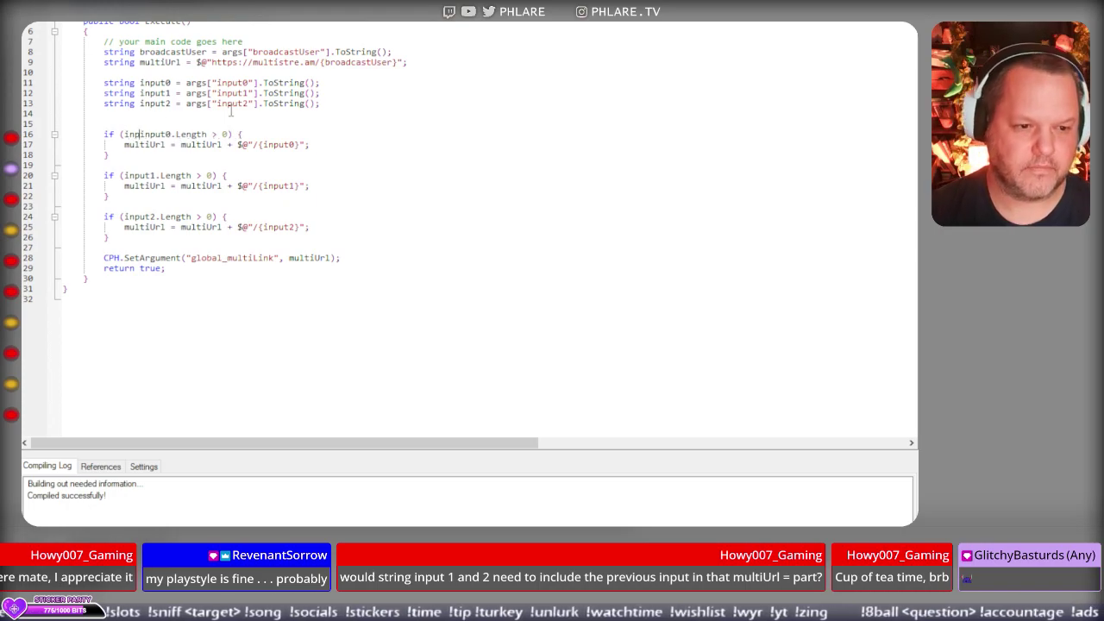
text(&)
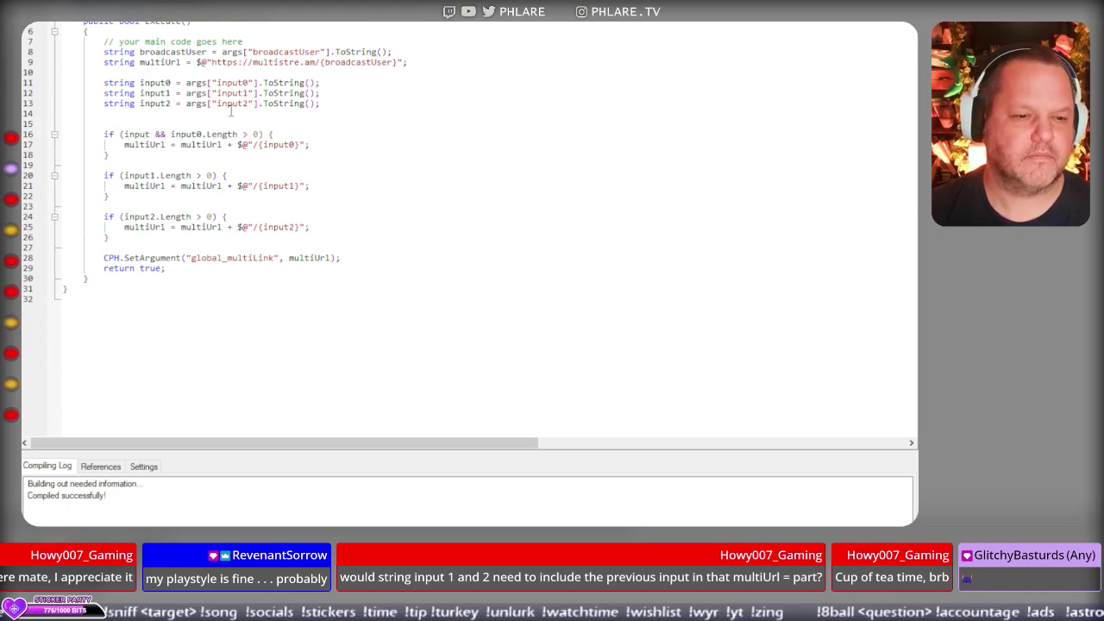
click(148, 135)
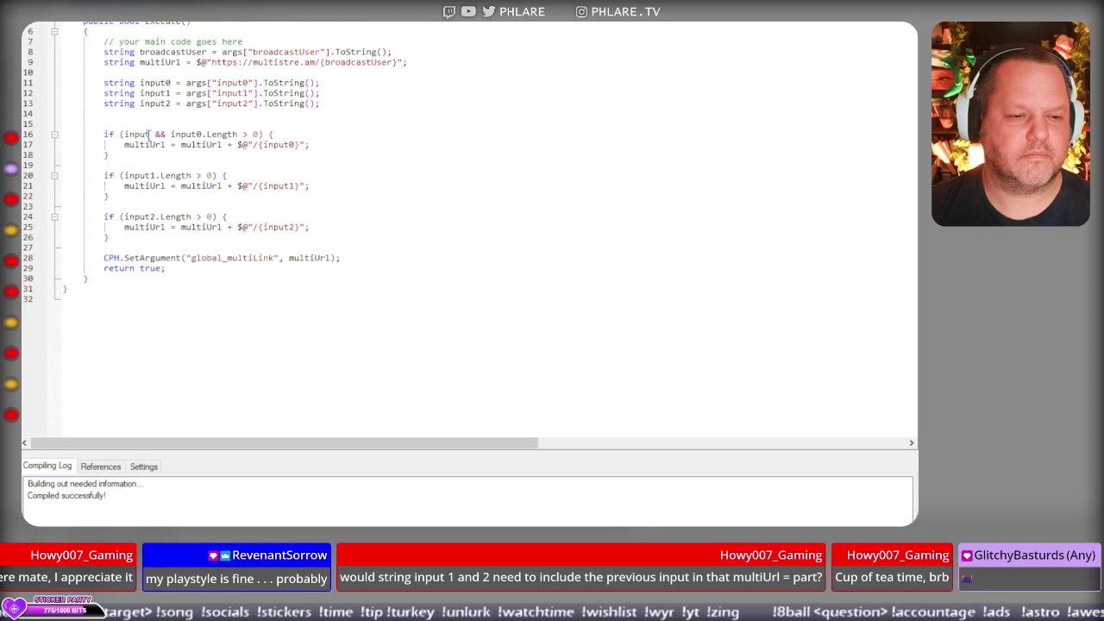
text(0)
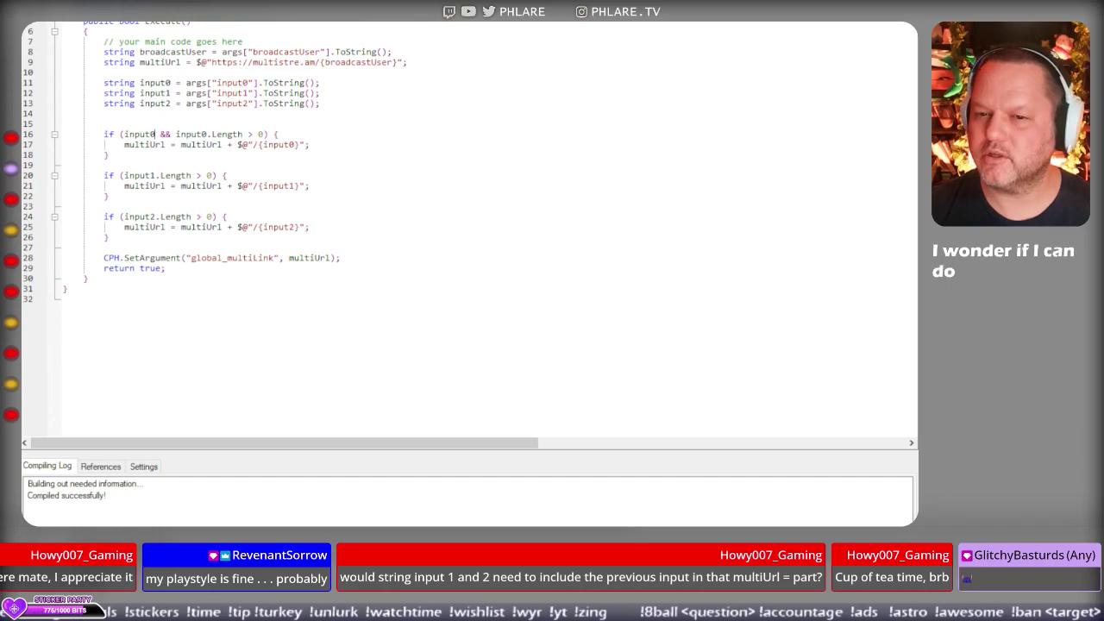
key(alt+Tab)
key(Tab)
key(Tab)
key(Tab)
key(Tab)
key(Tab)
key(Tab)
key(Tab)
key(Tab)
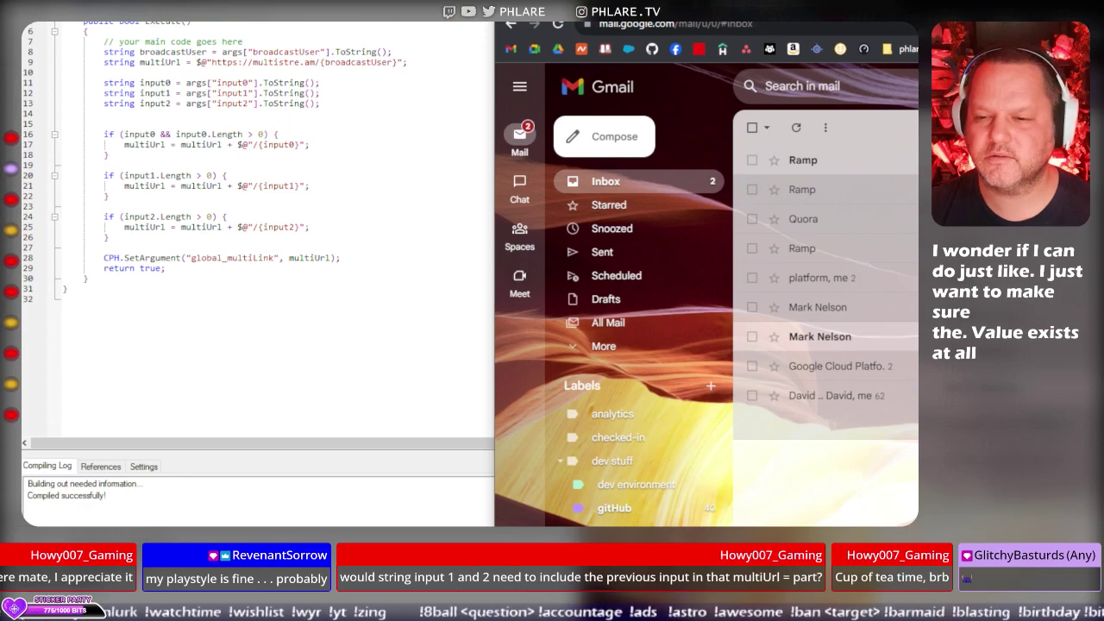
key(alt+Tab)
key(alt+Tab)
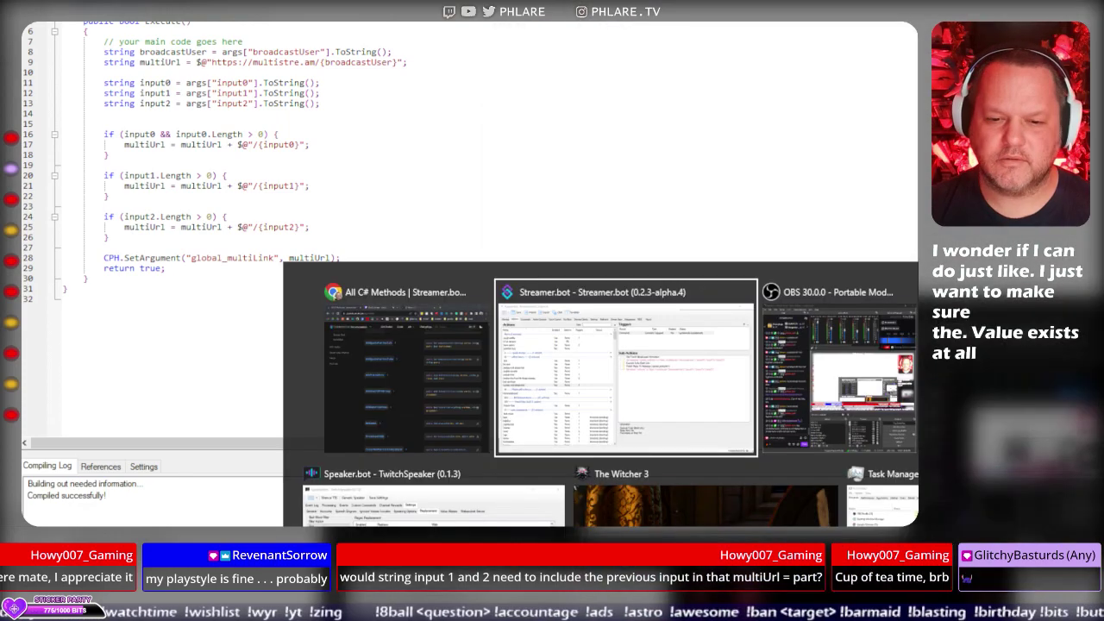
key(alt+shift+Tab)
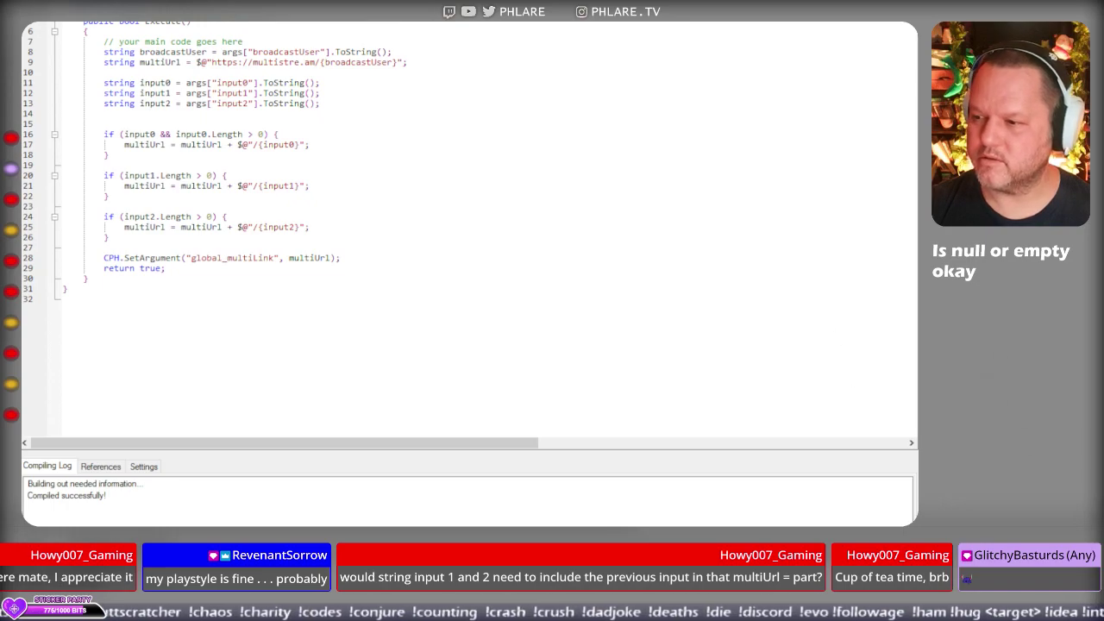
Replace the first if condition with !string.IsNullOrEmpty(input0).
drag(123, 134, 176, 134)
text(!string.IsNullOrEmpty()
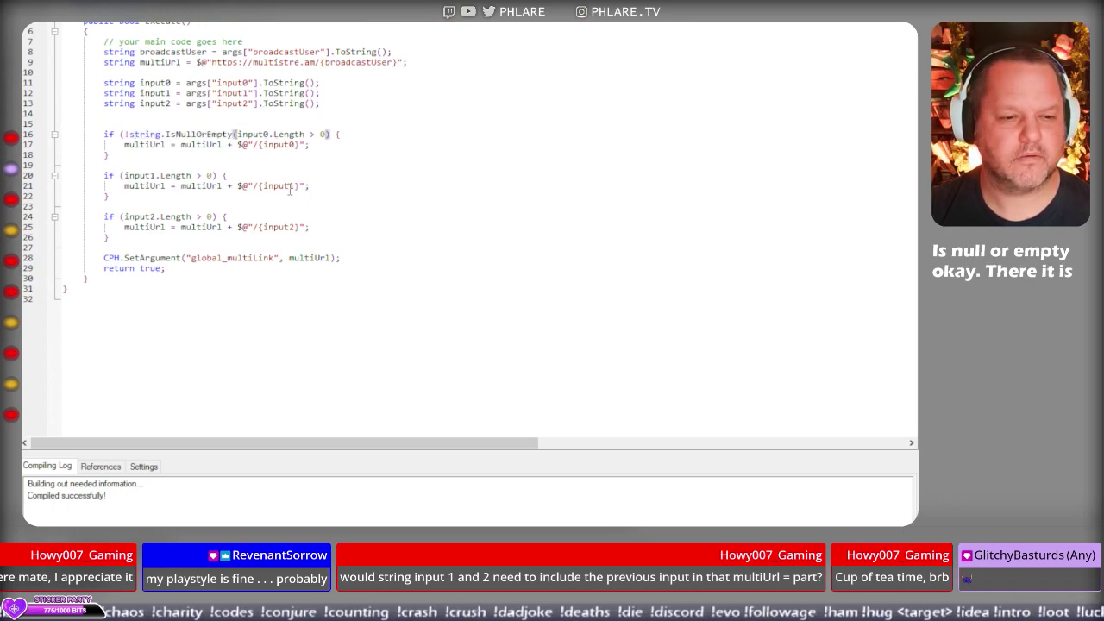
drag(270, 134, 325, 135)
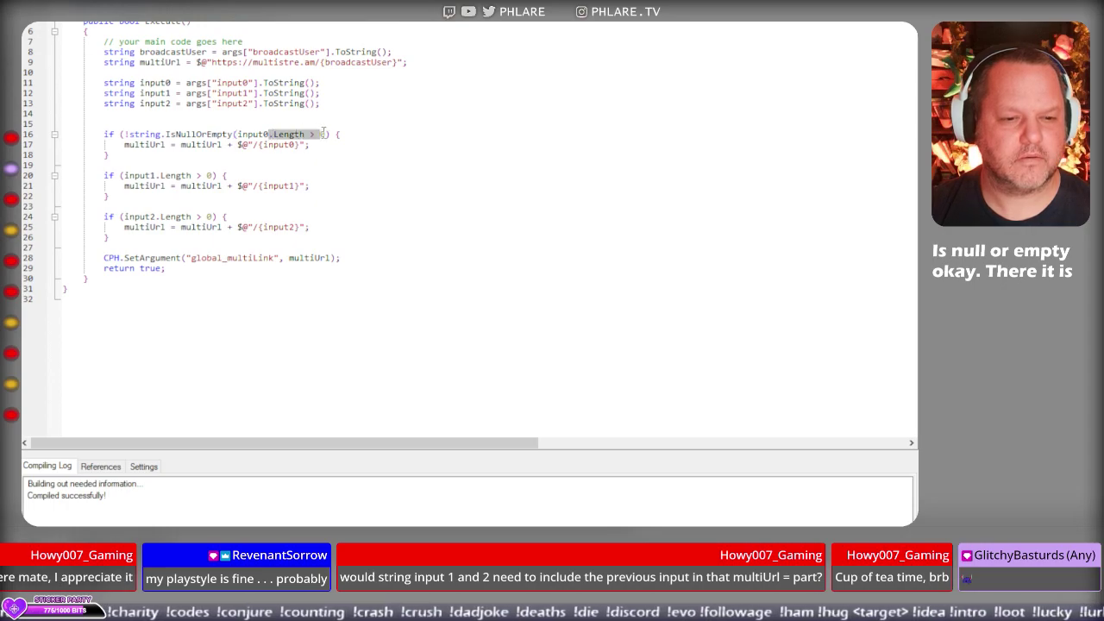
key(BackSpace)
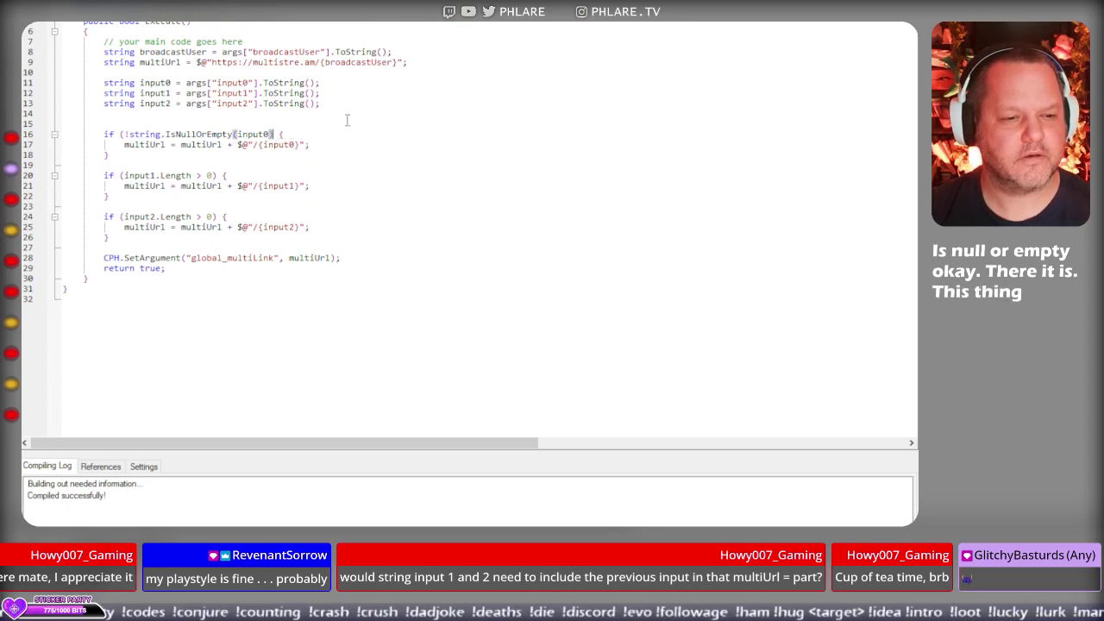
text())
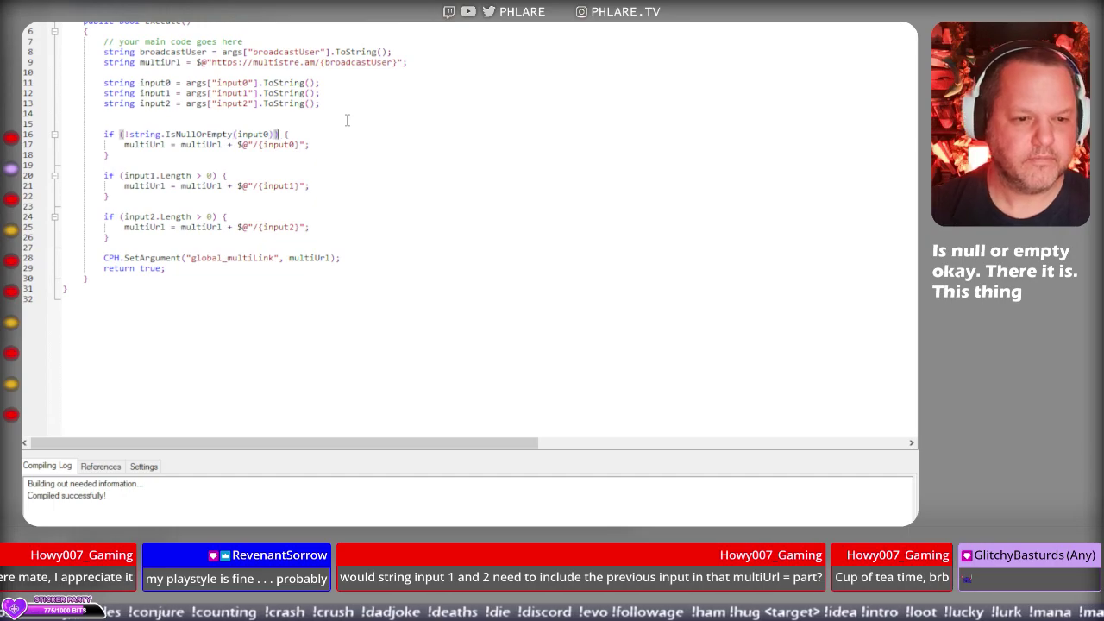
key(Left)
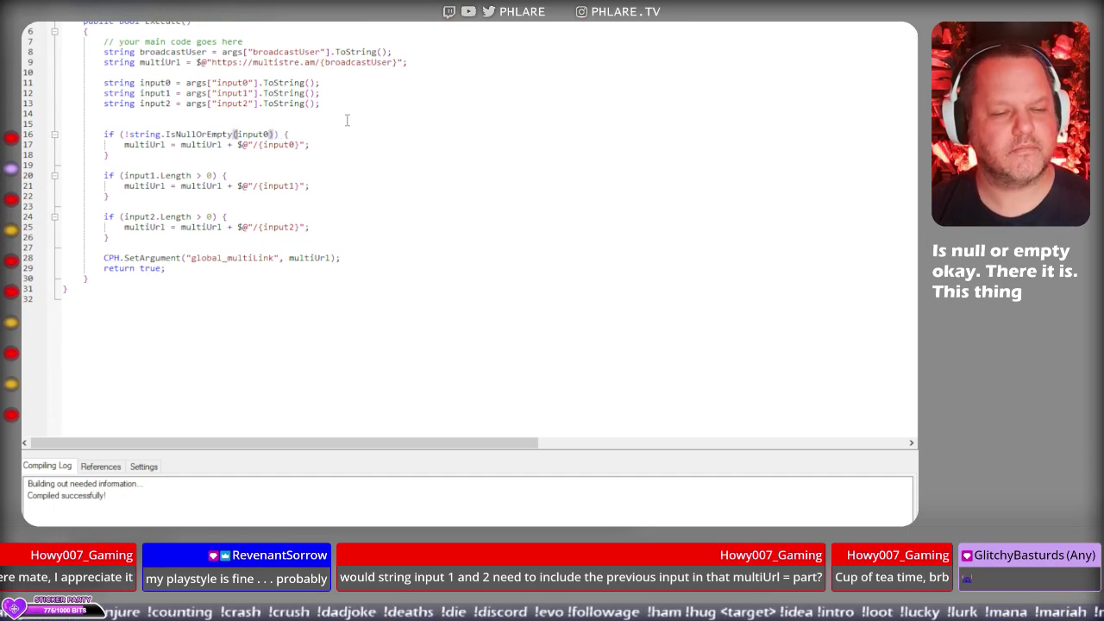
key(Right)
key(Right)
key(Right)
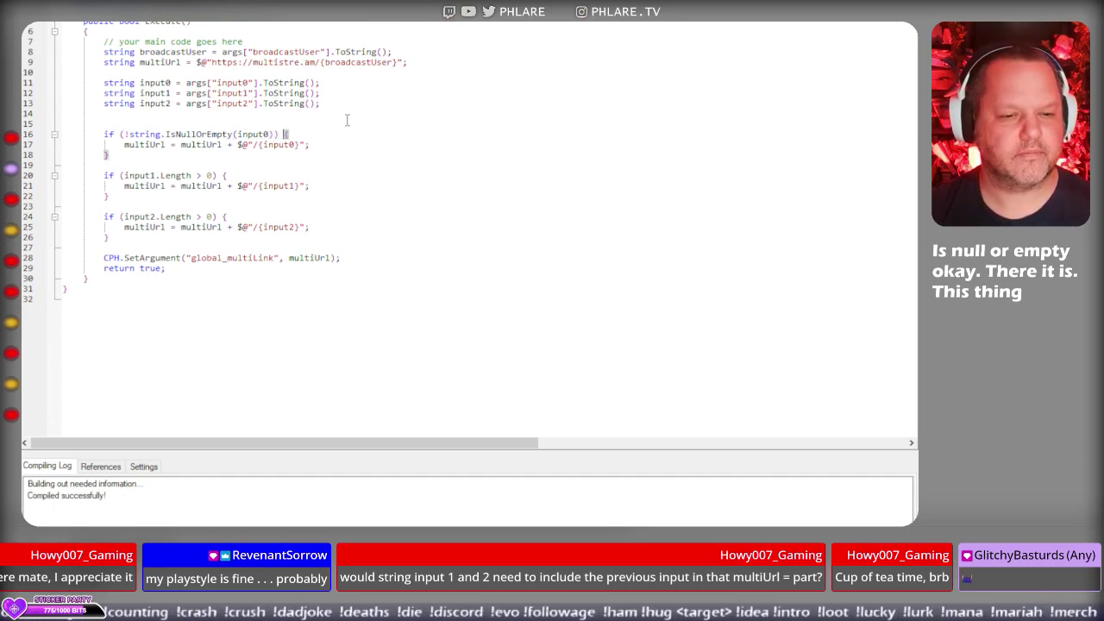
Copy the IsNullOrEmpty if line over the input1 and input2 if lines.
key(shift+Home)
key(ctrl+c)
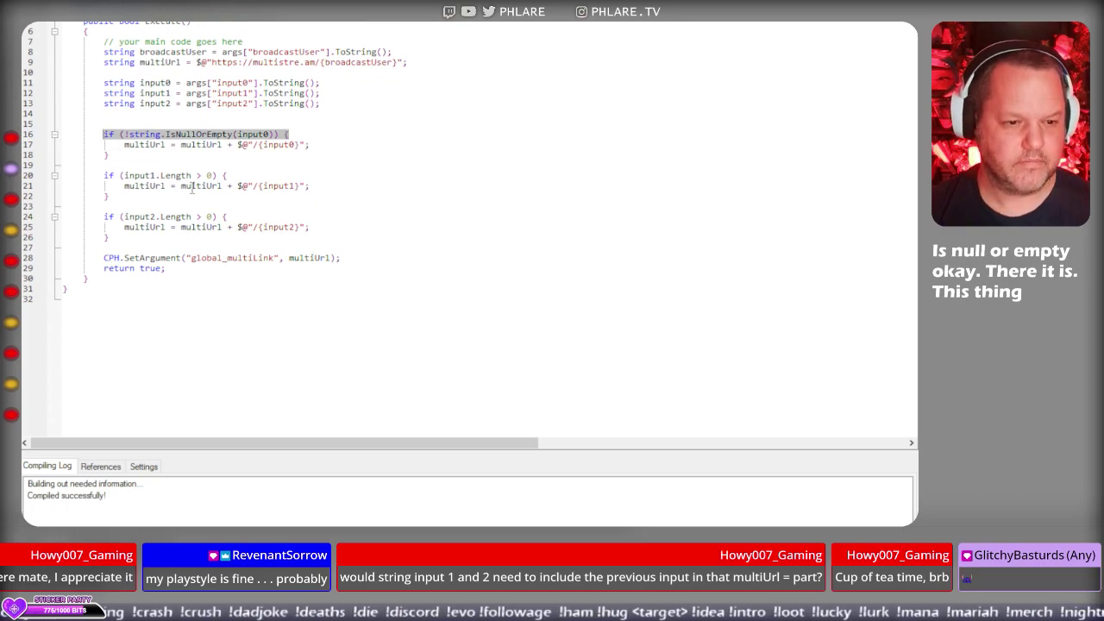
click(244, 176)
key(shift+Home)
key(ctrl+v)
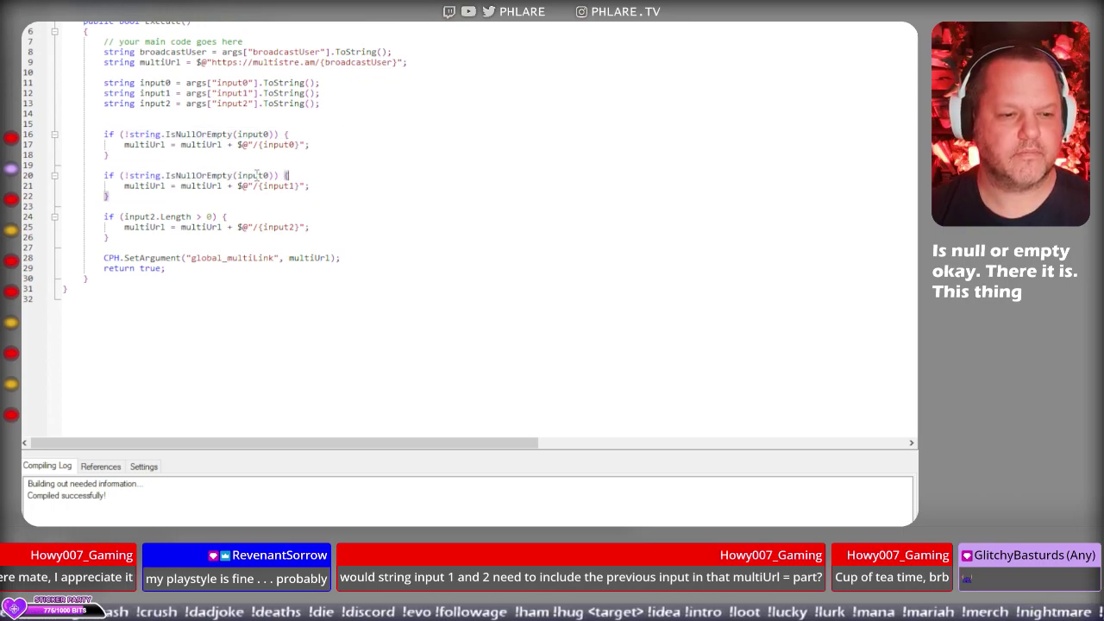
key(Down)
key(Down)
key(Down)
key(Down)
key(shift+Home)
key(ctrl+v)
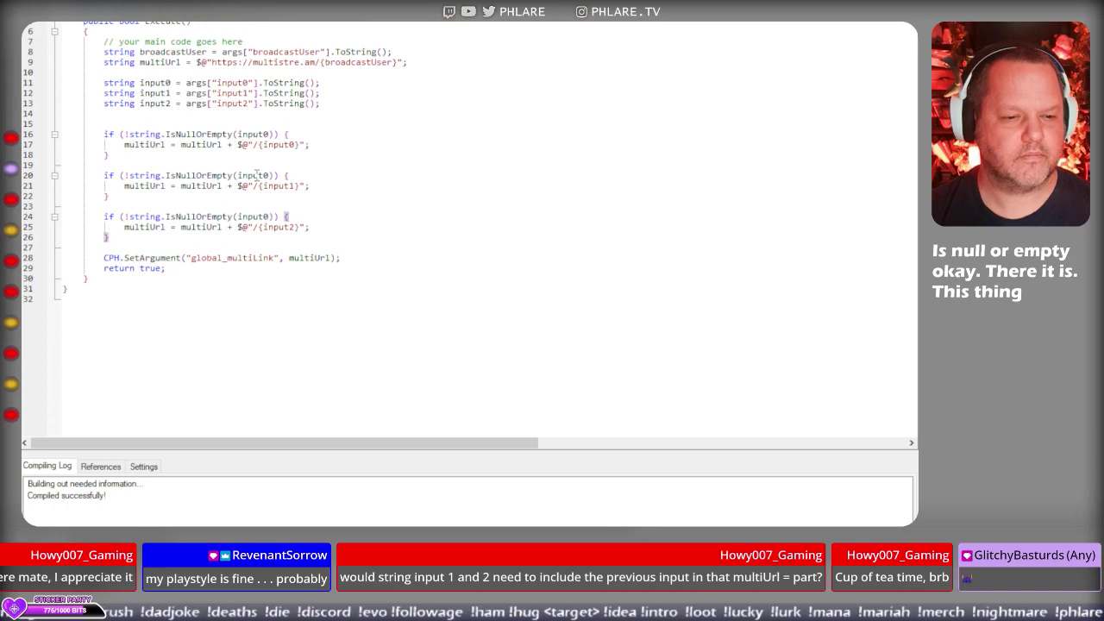
Change the copied conditions to check input1 in the second block and input2 in the third, and close the code editor.
click(268, 176)
key(BackSpace)
text(1)
click(266, 216)
key(BackSpace)
text(2)
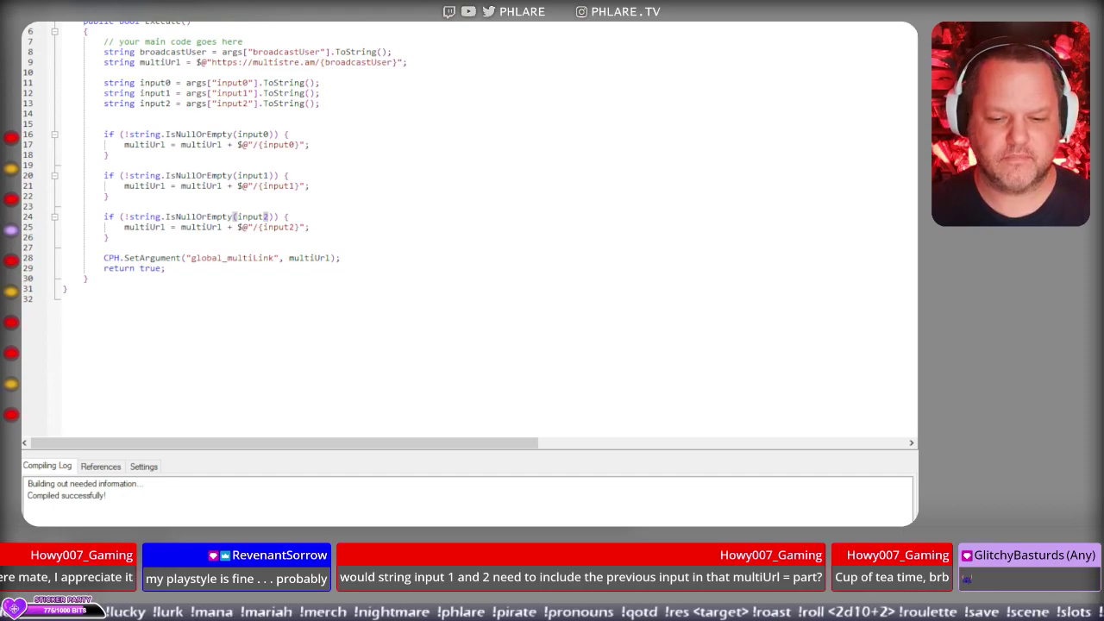
key(Escape)
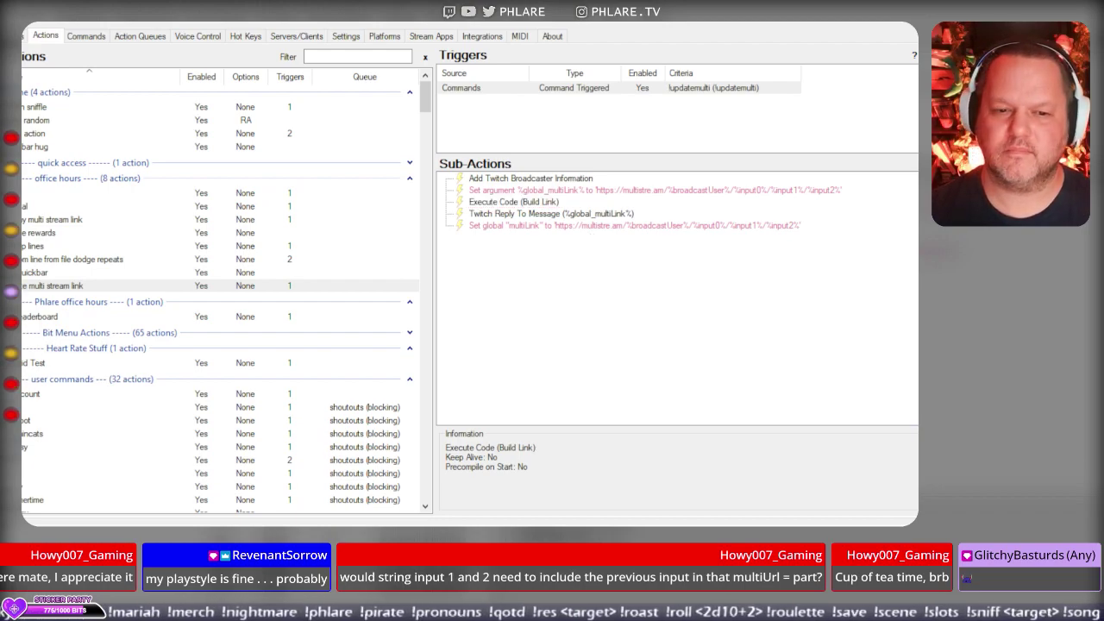
Check the message of the Twitch Reply To Message sub-action without changing it, and reopen the Build Link code.
double_click(592, 215)
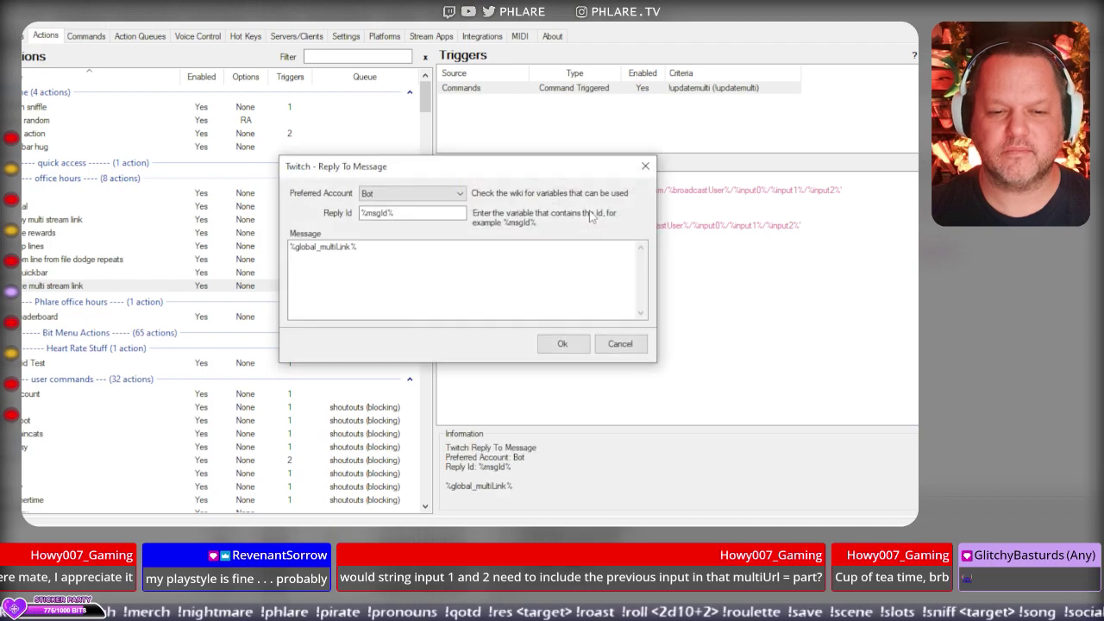
click(620, 343)
double_click(545, 202)
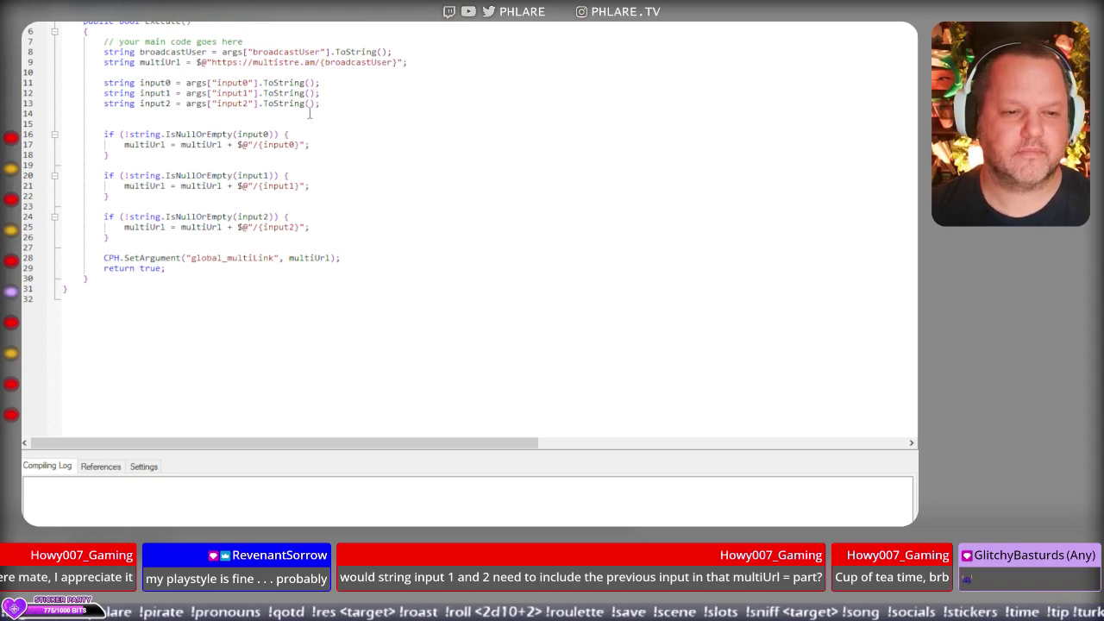
Add a CPH.SendMessage call with an empty $@"" string between the input declarations and the first if block.
key(Return)
text(CPH.)
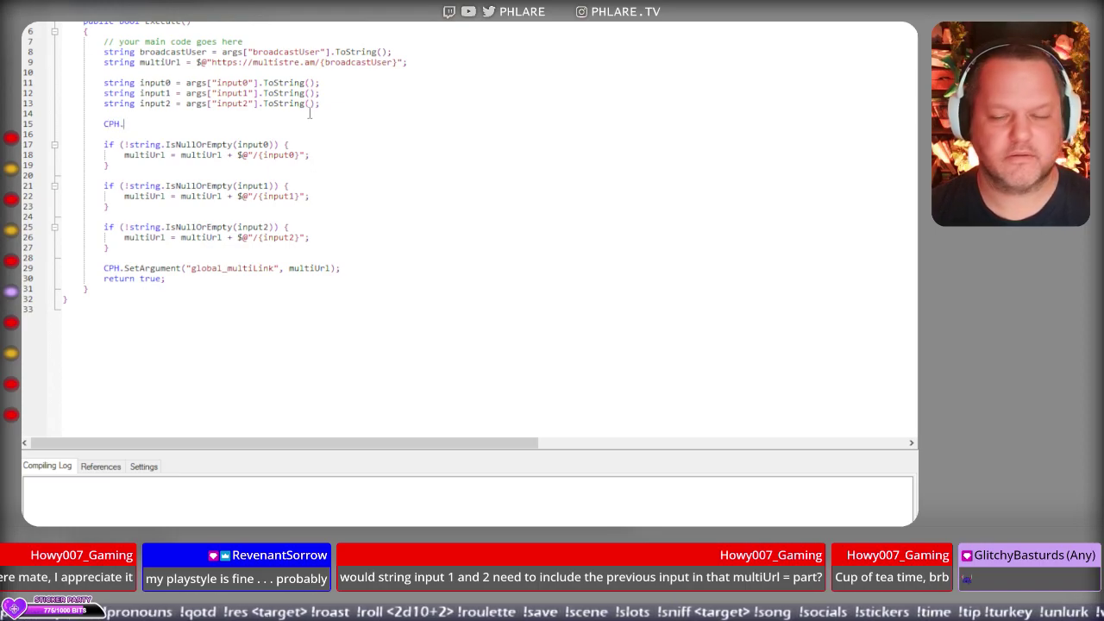
text(SendMes)
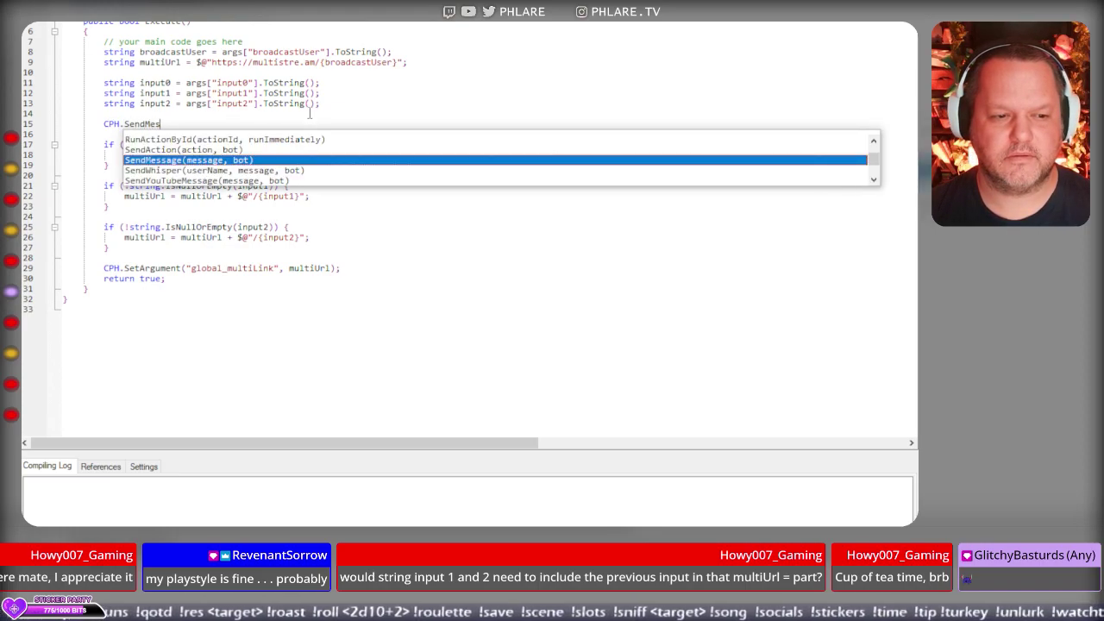
text(sage(")
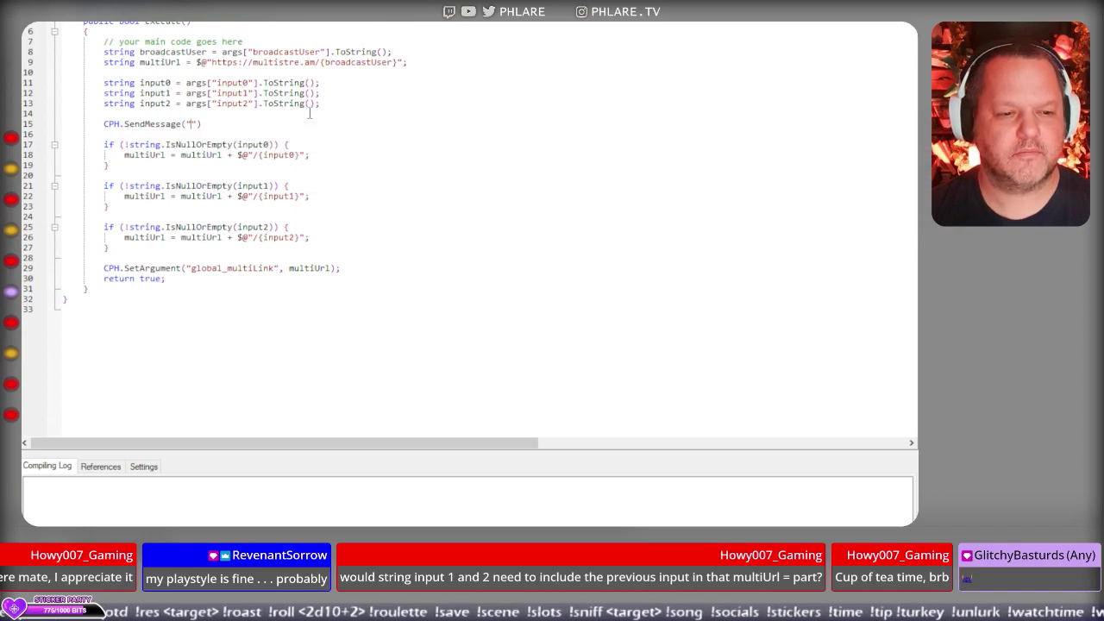
key(BackSpace)
text($@")
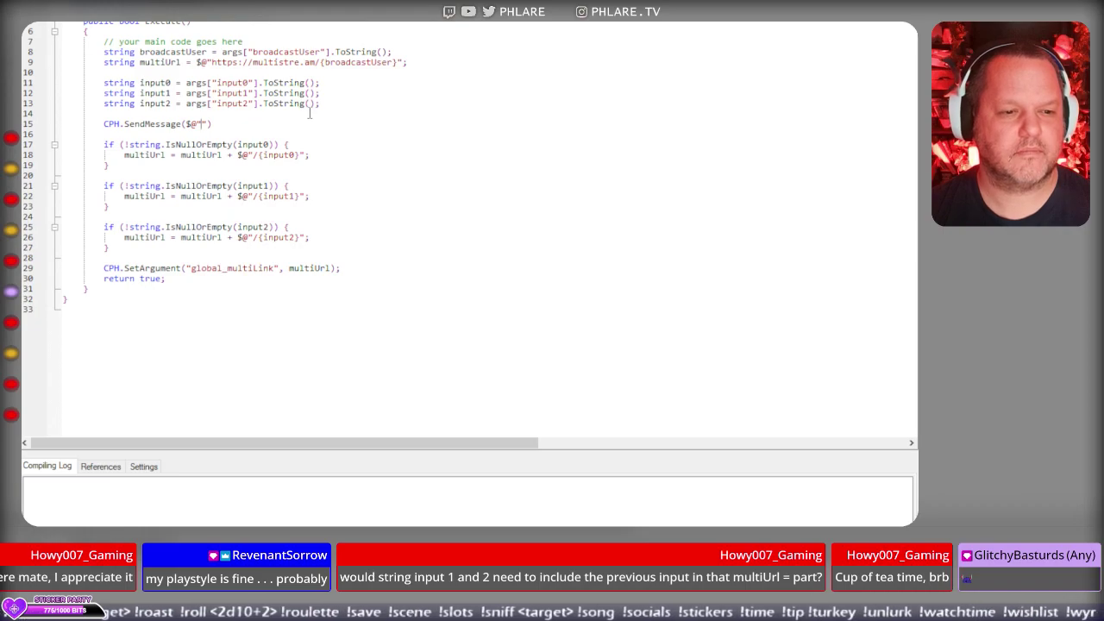
Fill the CPH.SendMessage string with {input0}-{input1}-{input2}, end the statement with a semicolon, compile the code and close the editor.
text(input0)
key(BackSpace)
key(BackSpace)
key(BackSpace)
key(BackSpace)
key(BackSpace)
key(BackSpace)
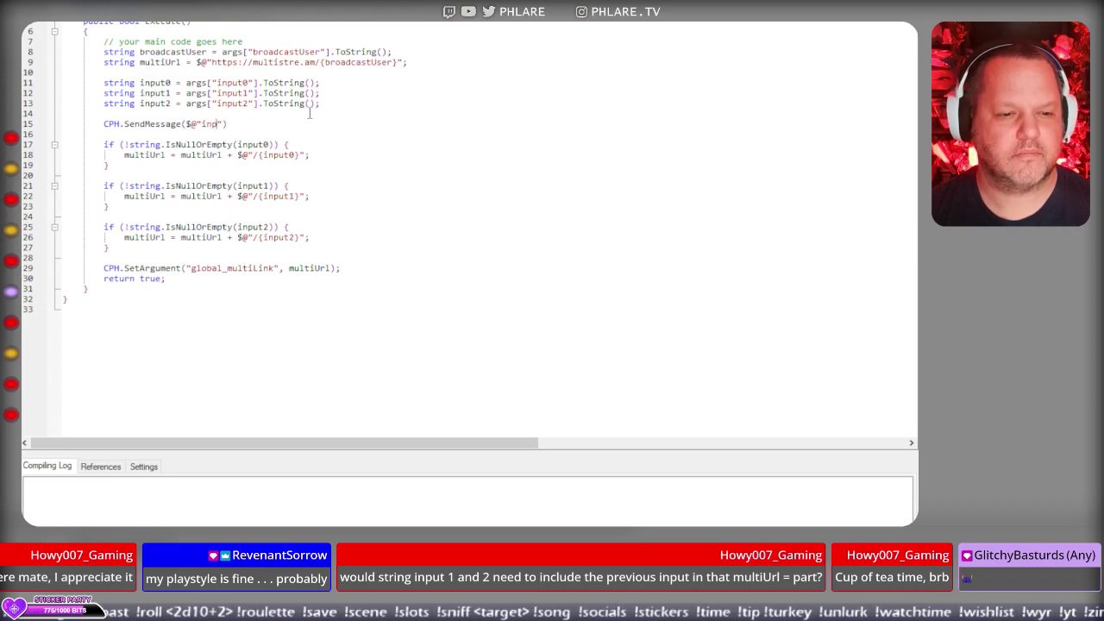
text({input0})
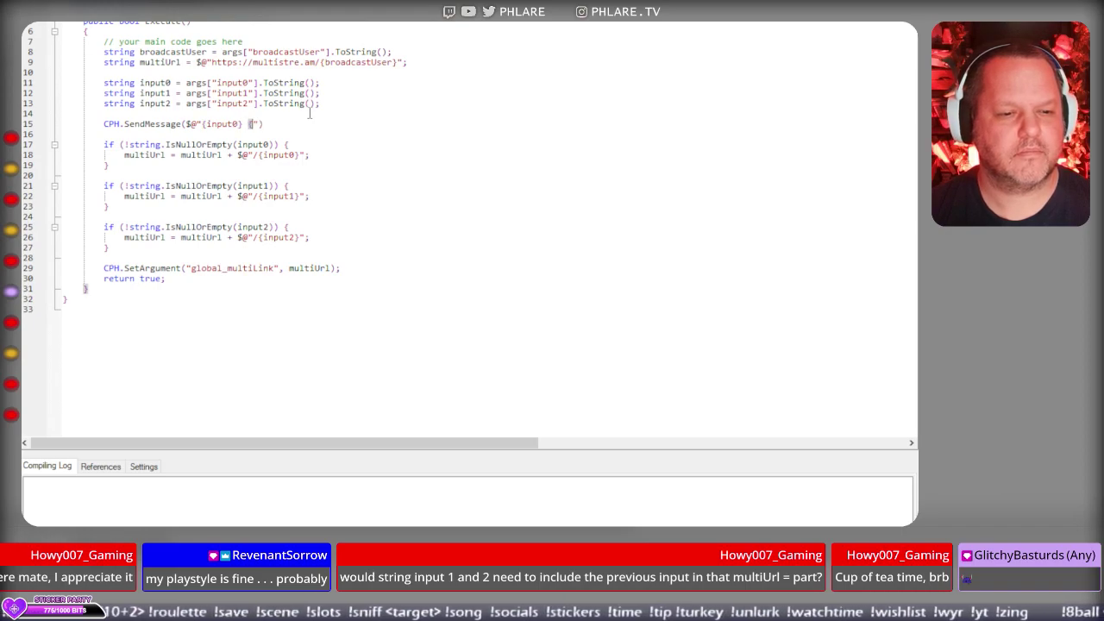
text( {)
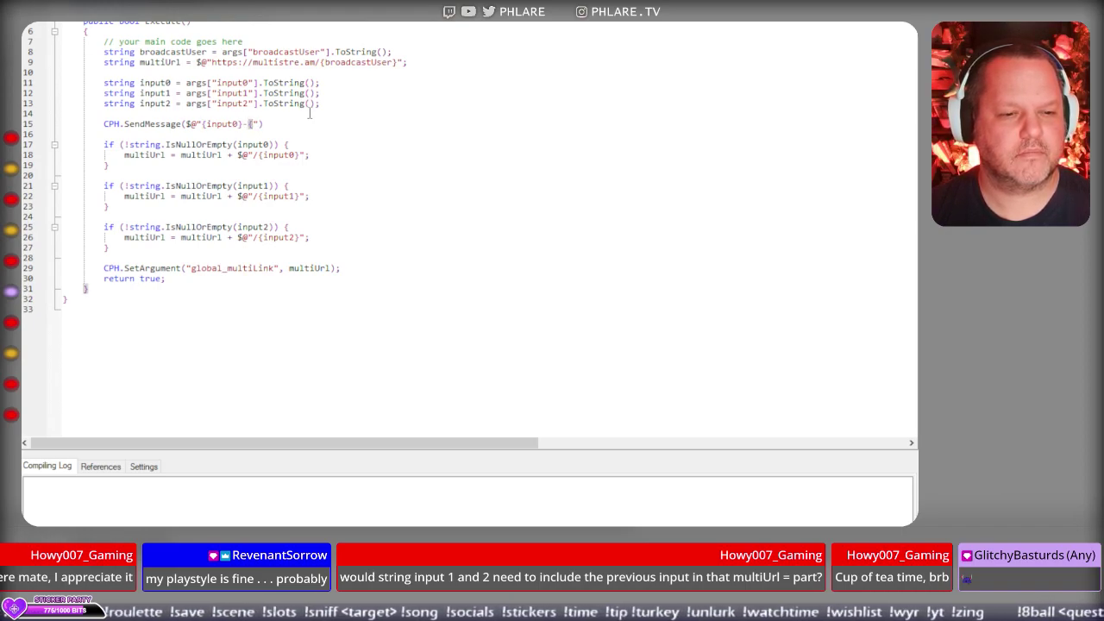
text(input1} -)
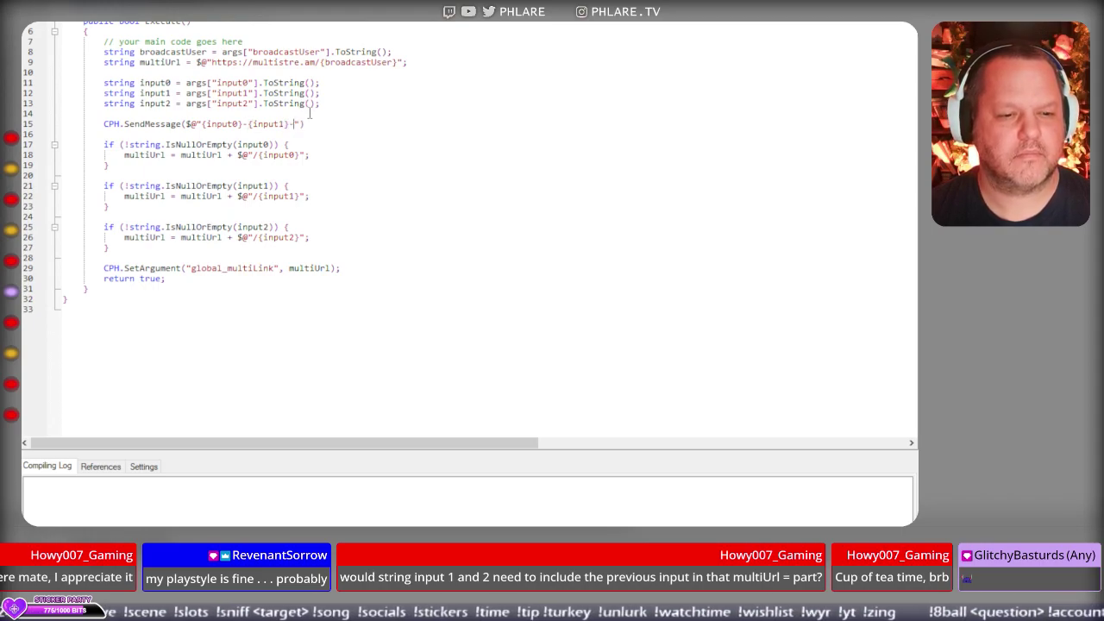
text({)
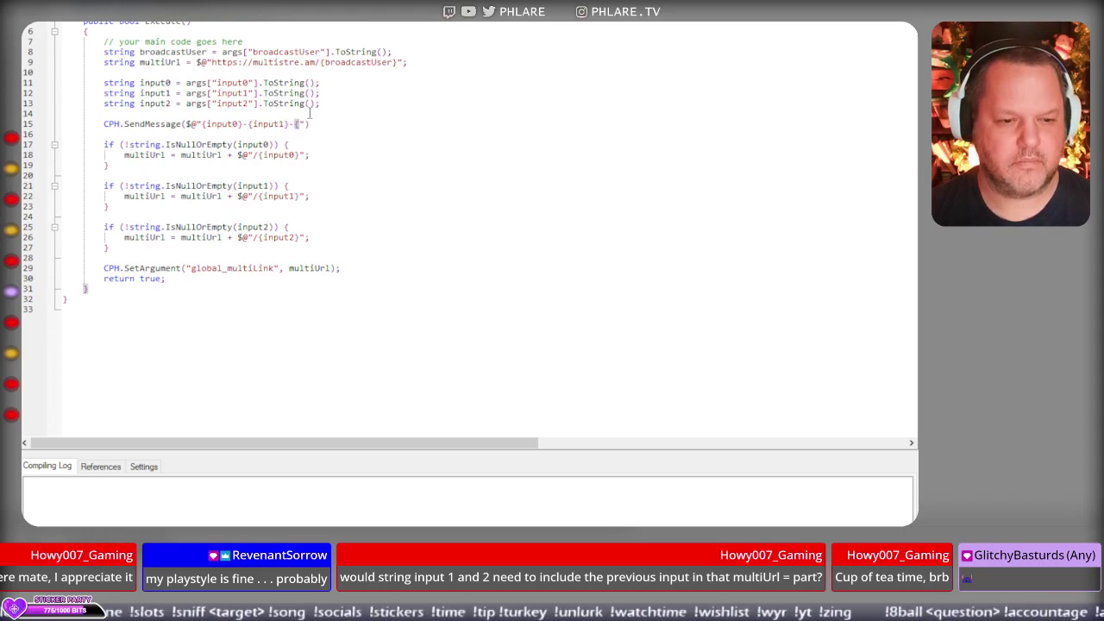
text(input2)
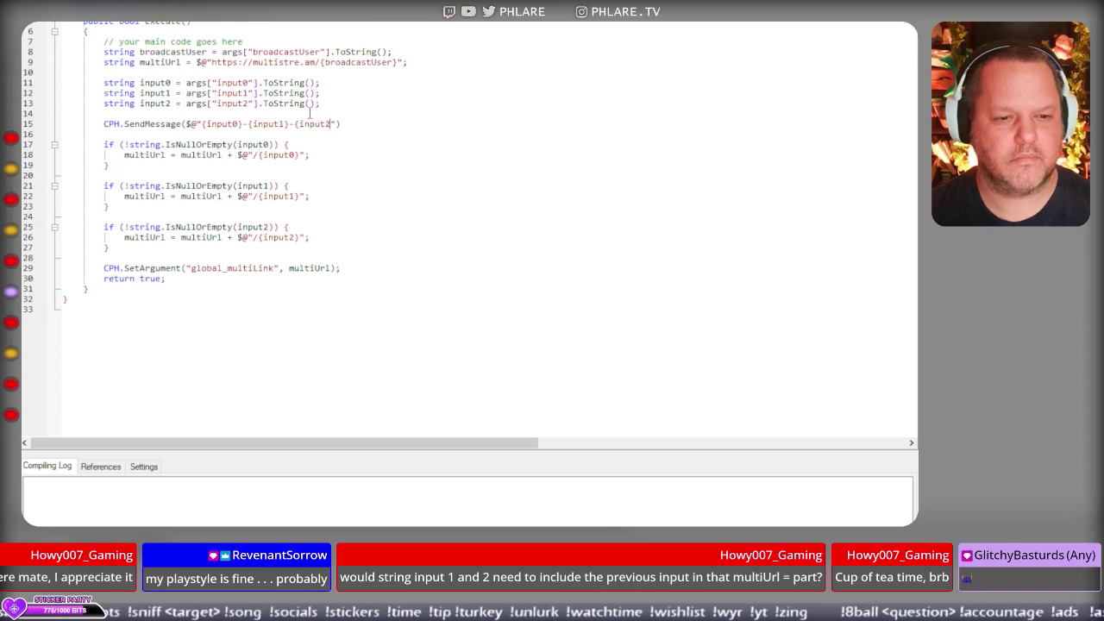
text(})
key(End)
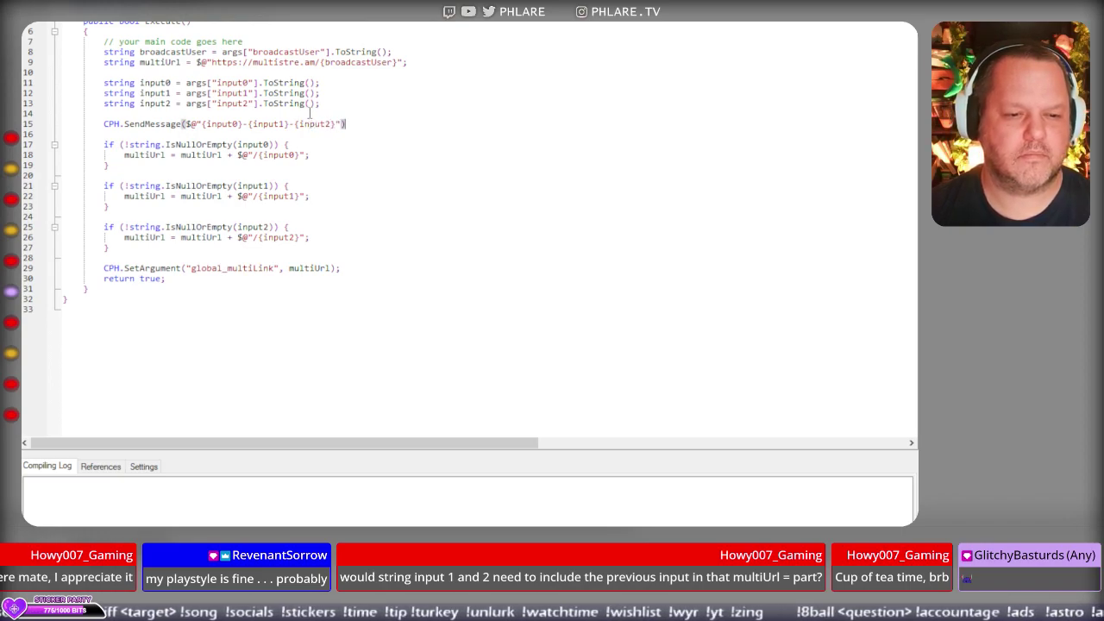
text(;)
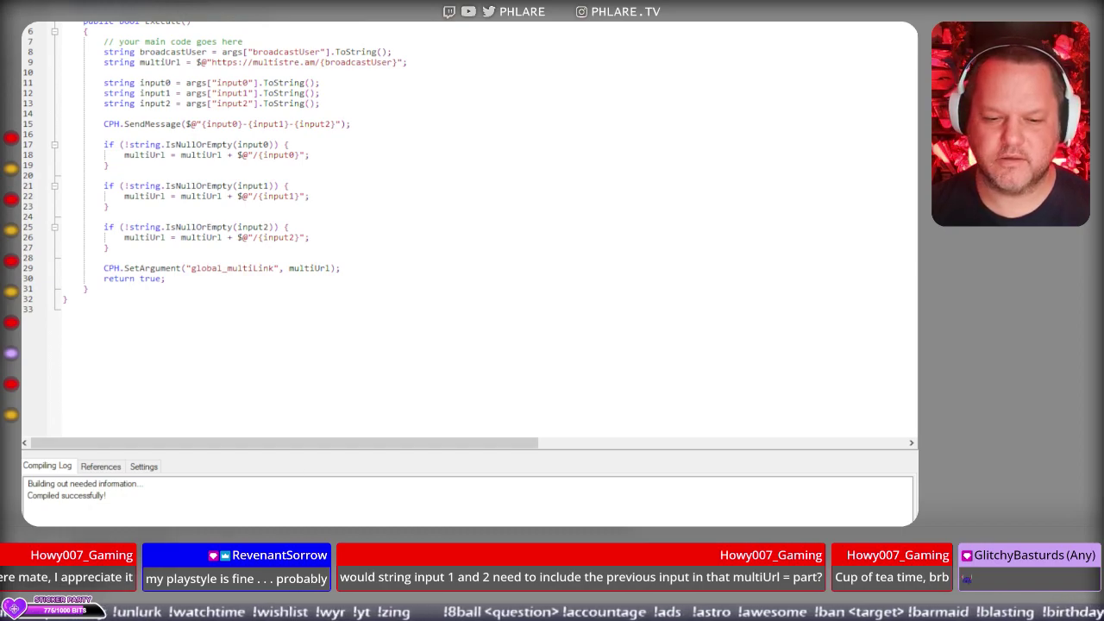
key(Escape)
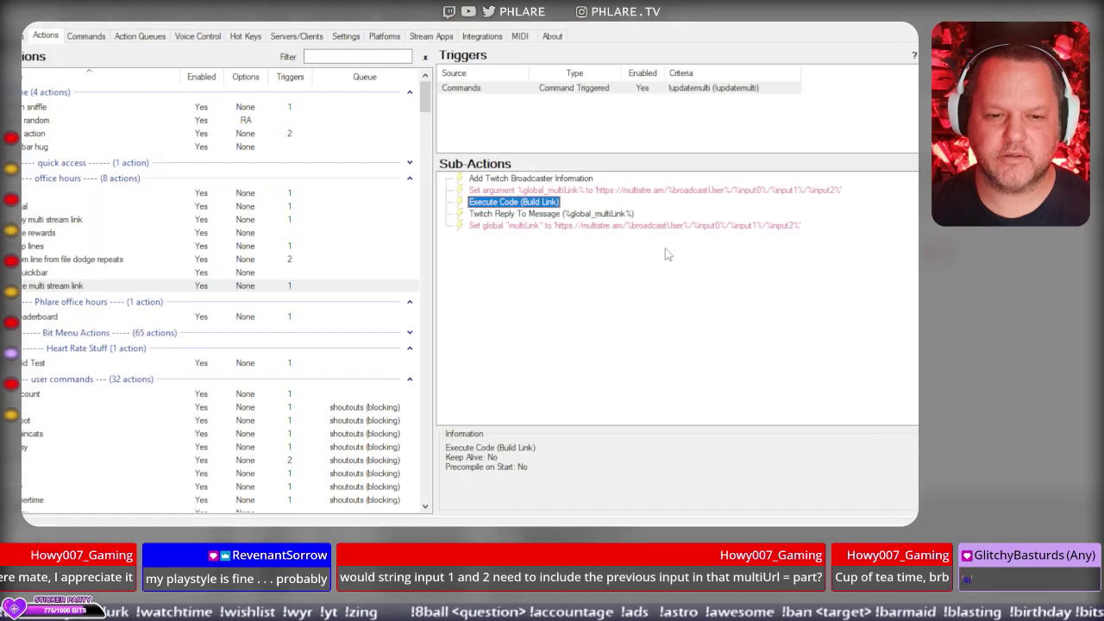
Reopen the Build Link code and view its settings.
double_click(541, 207)
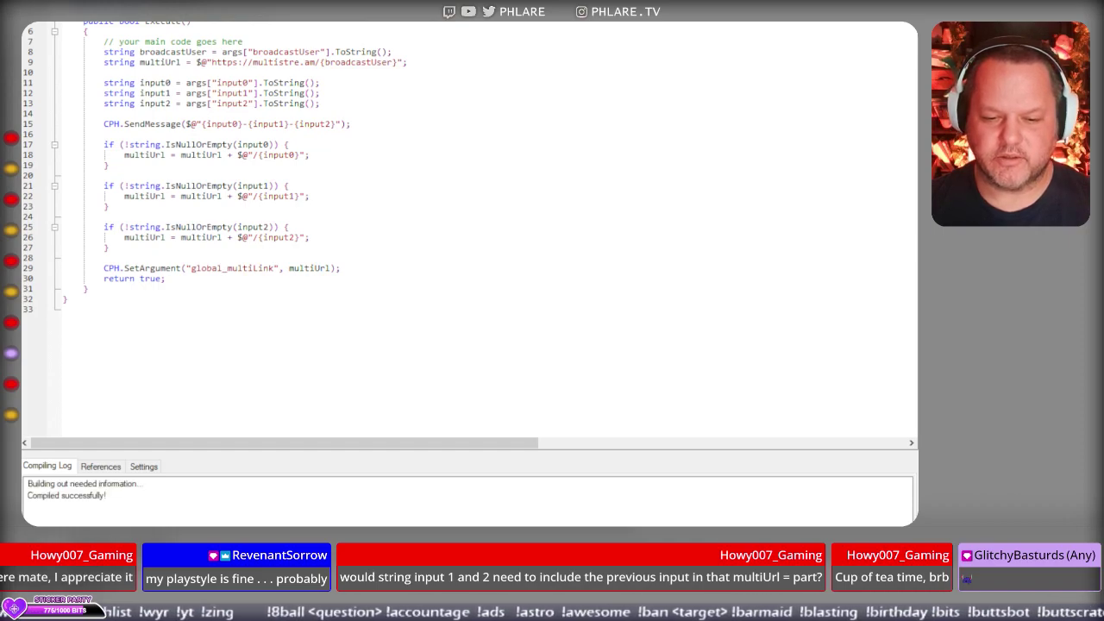
click(142, 470)
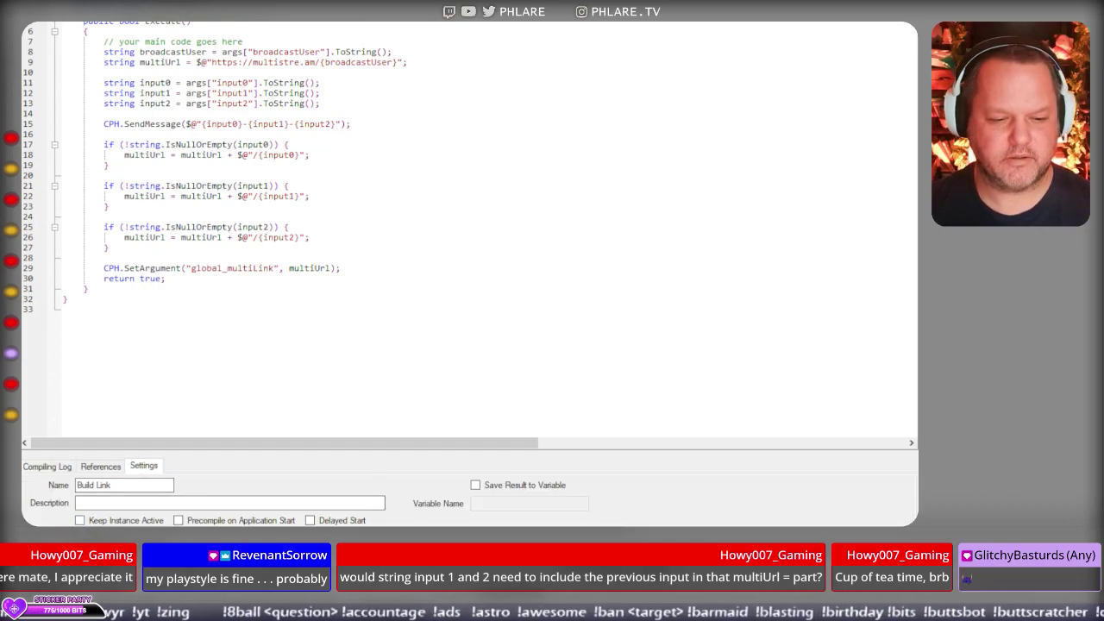
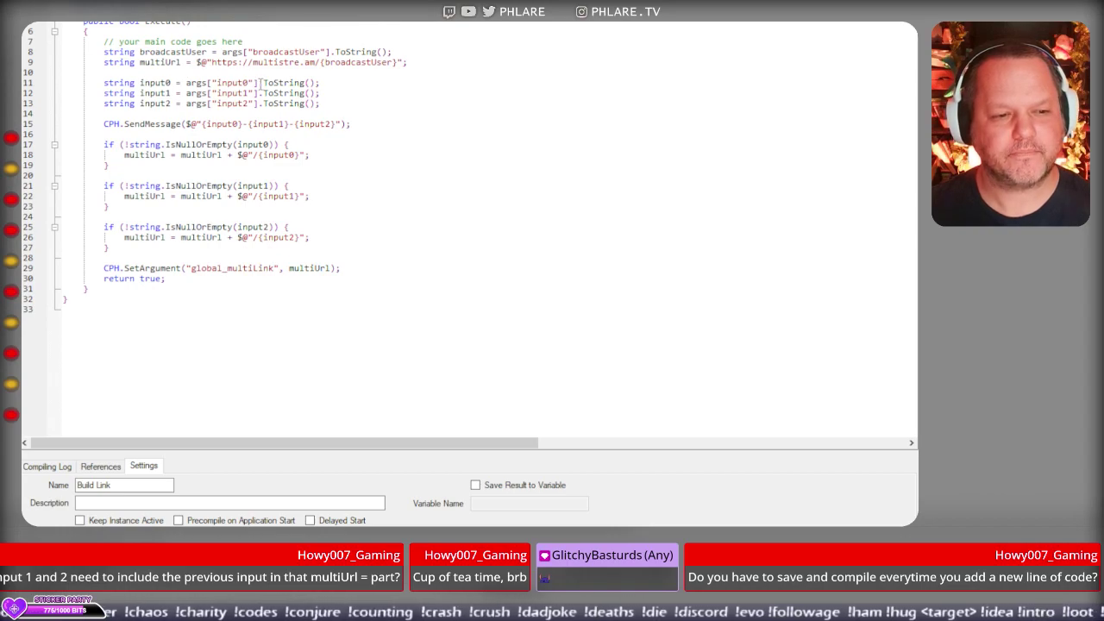
Switch to the log in Sublime Text, dismiss the Package Control notice and close its release notes.
key(alt+Tab)
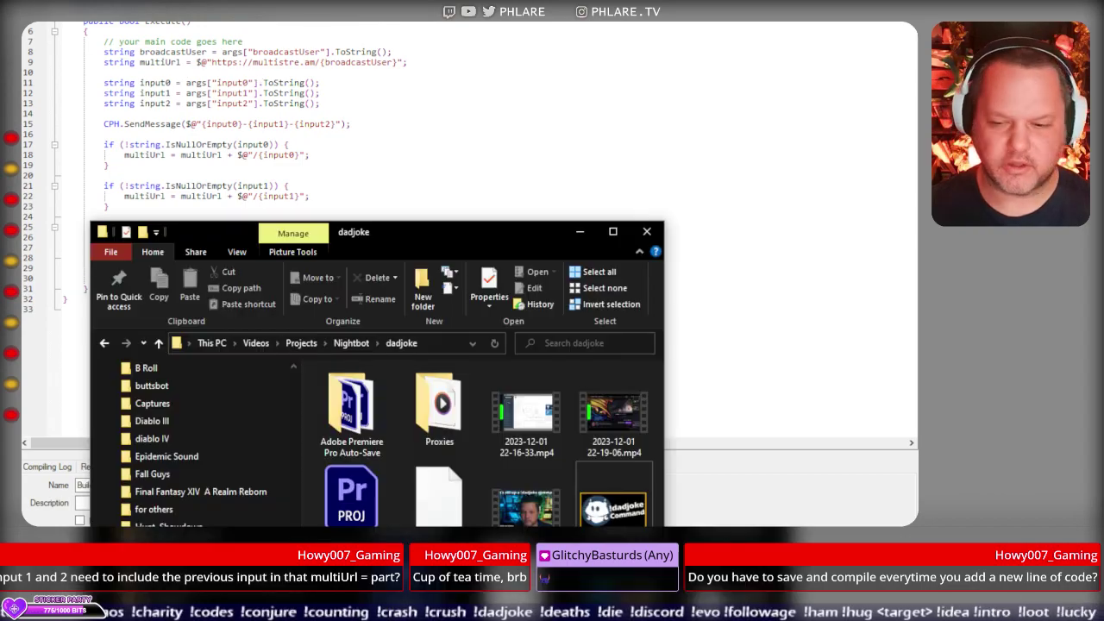
key(alt+Tab)
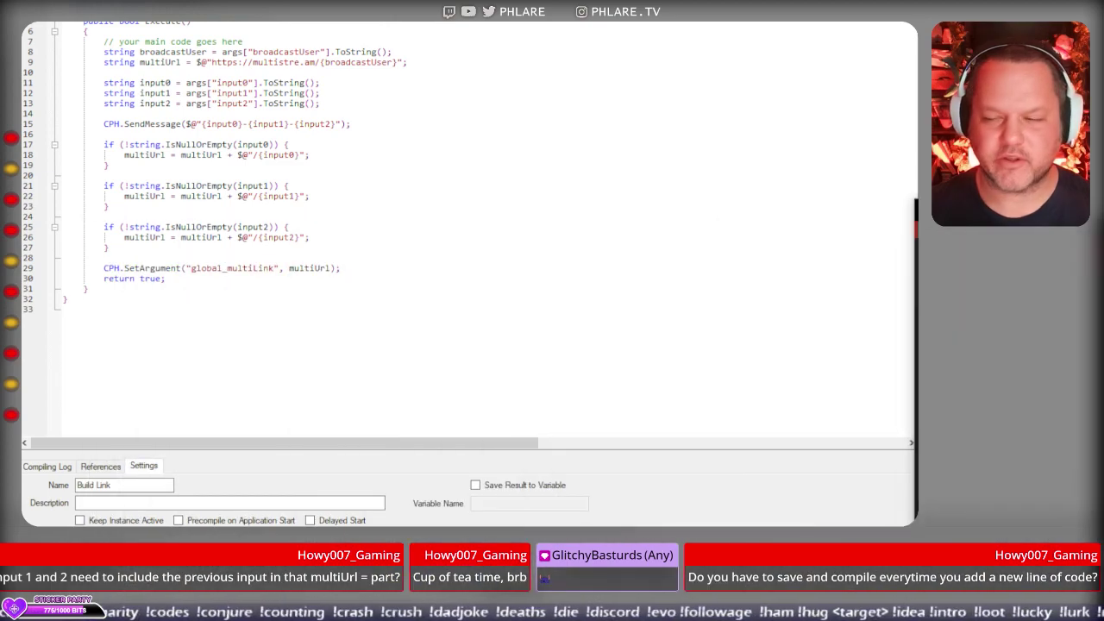
drag(1103, 285, 950, 254)
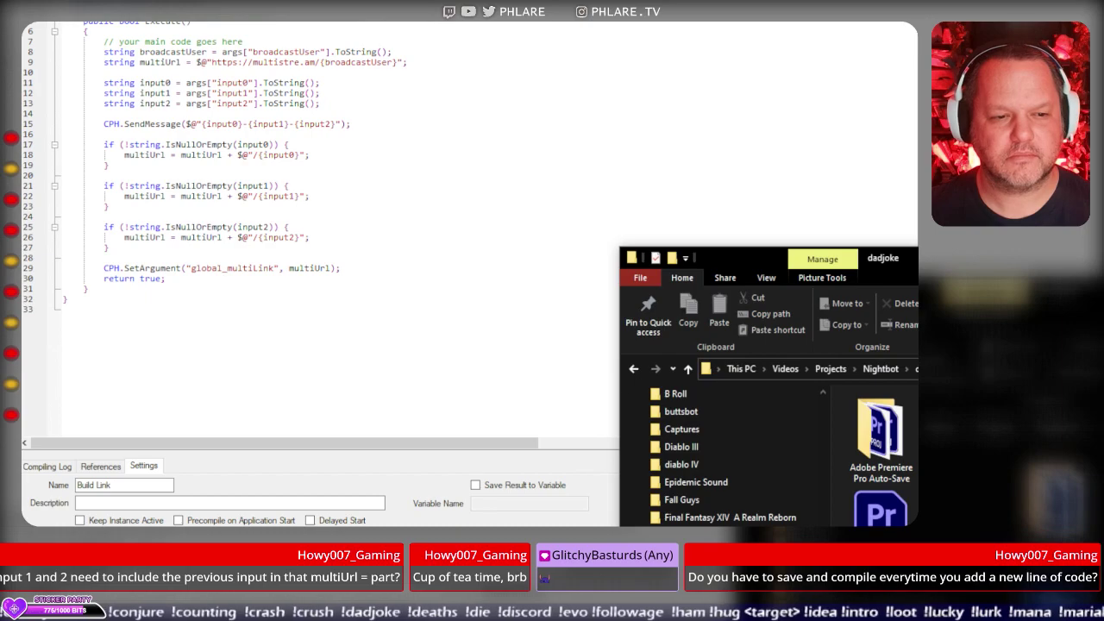
key(alt+Tab)
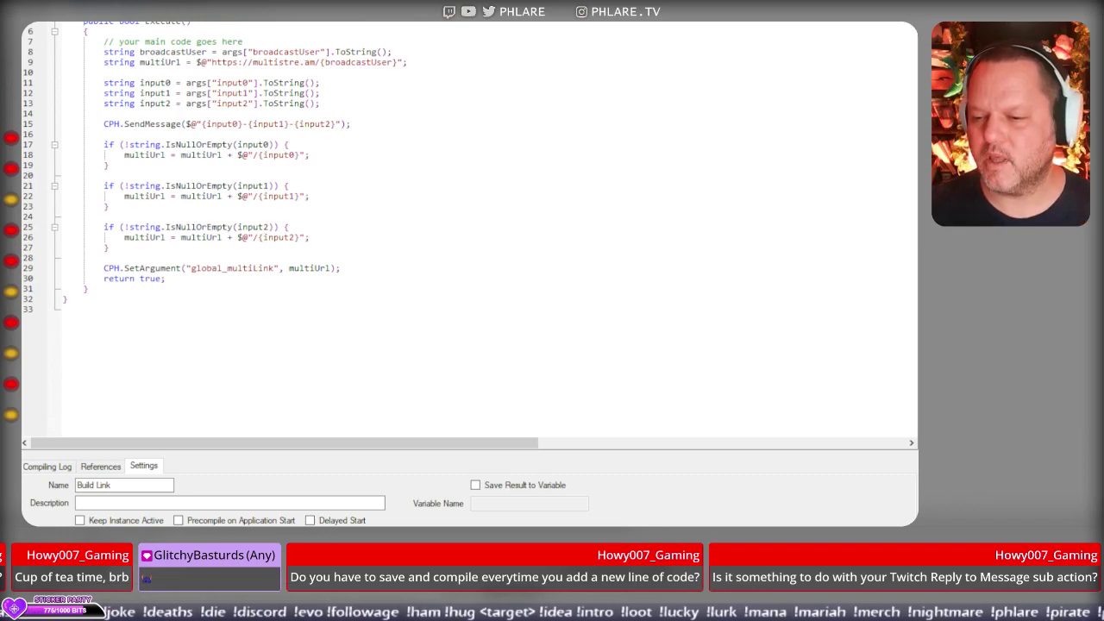
key(alt+Tab)
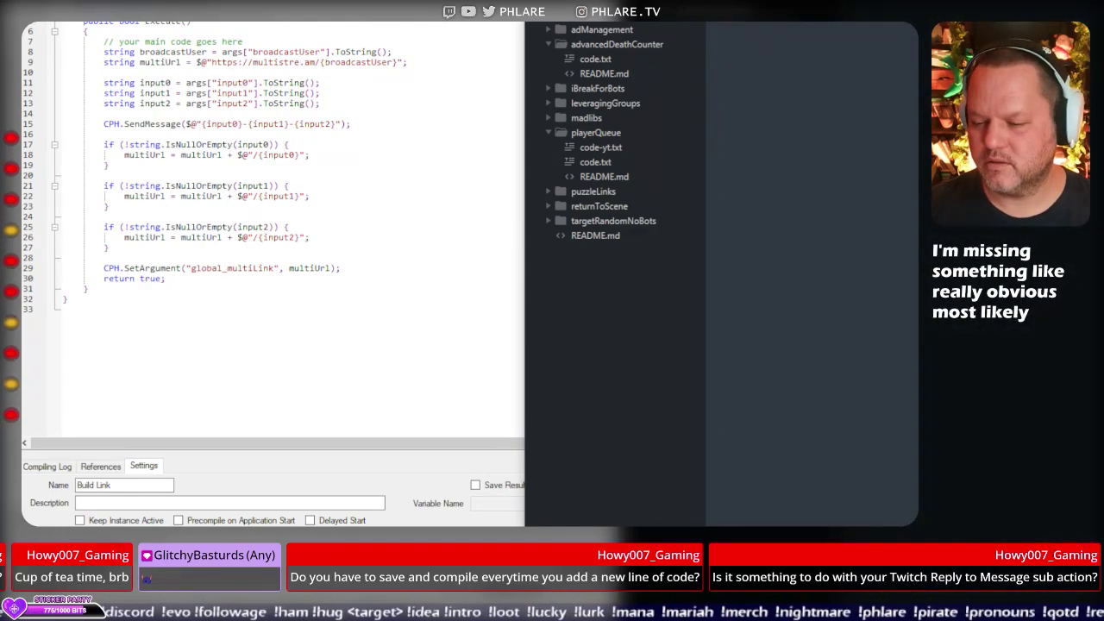
key(alt+Tab)
key(alt+Tab)
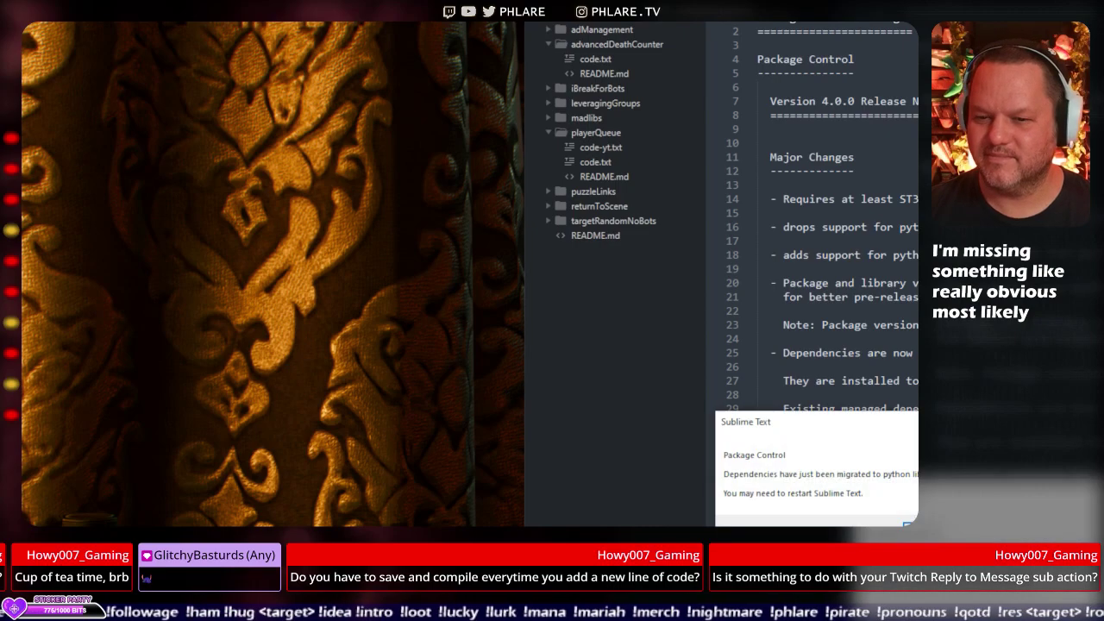
key(Return)
key(ctrl+w)
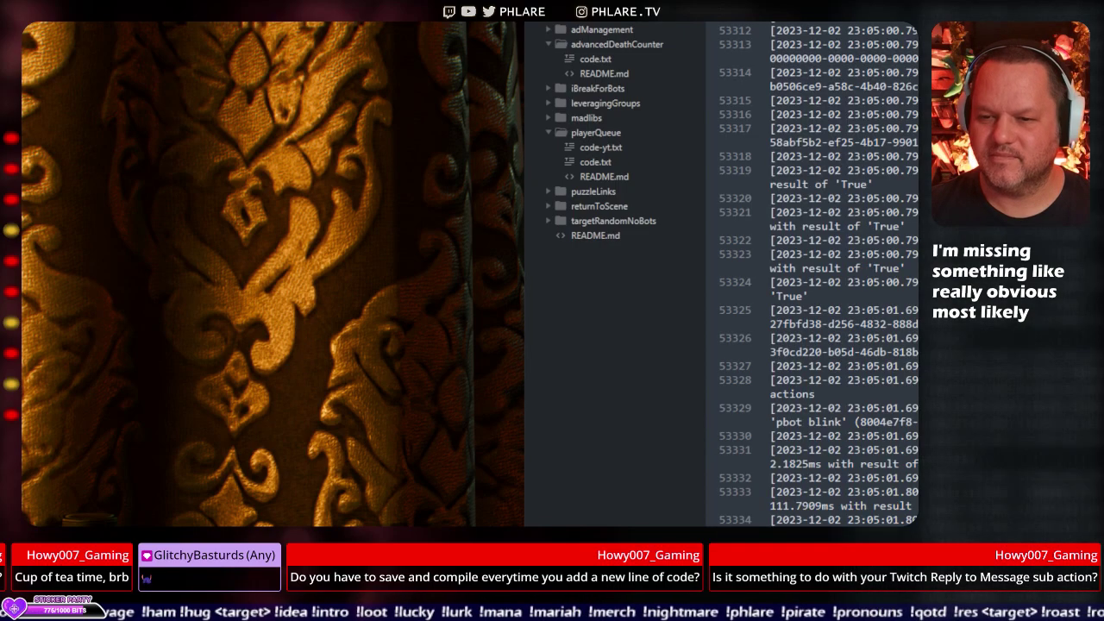
Examine the log entries for the !updatemulti run and its System.Collections exception trace, and return to the Build Link code.
key(alt+Tab)
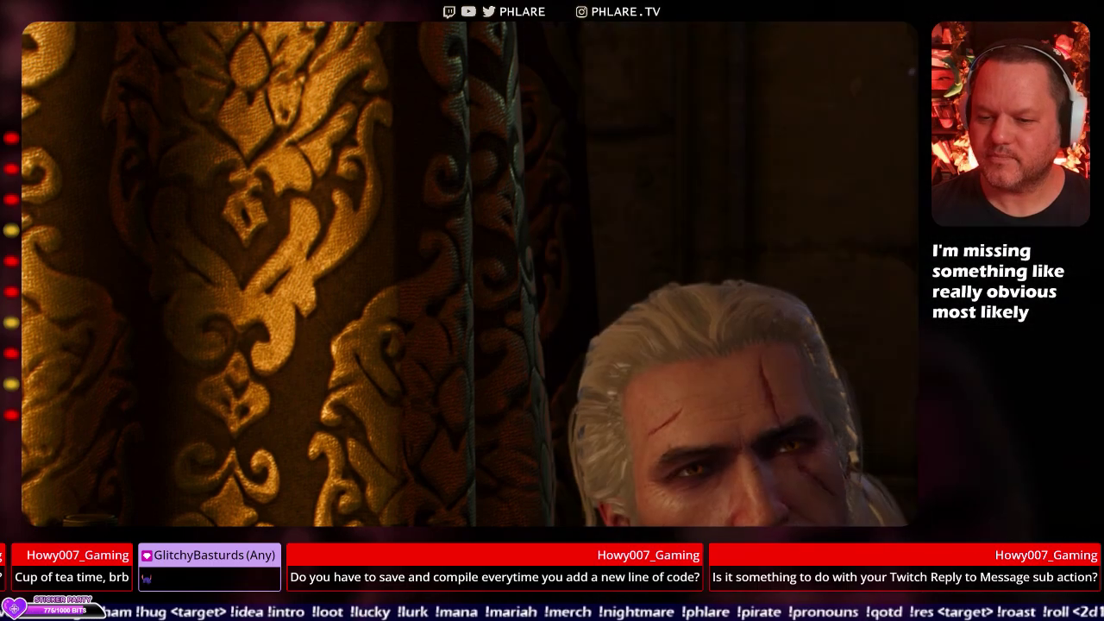
key(alt+Tab)
key(alt+Tab)
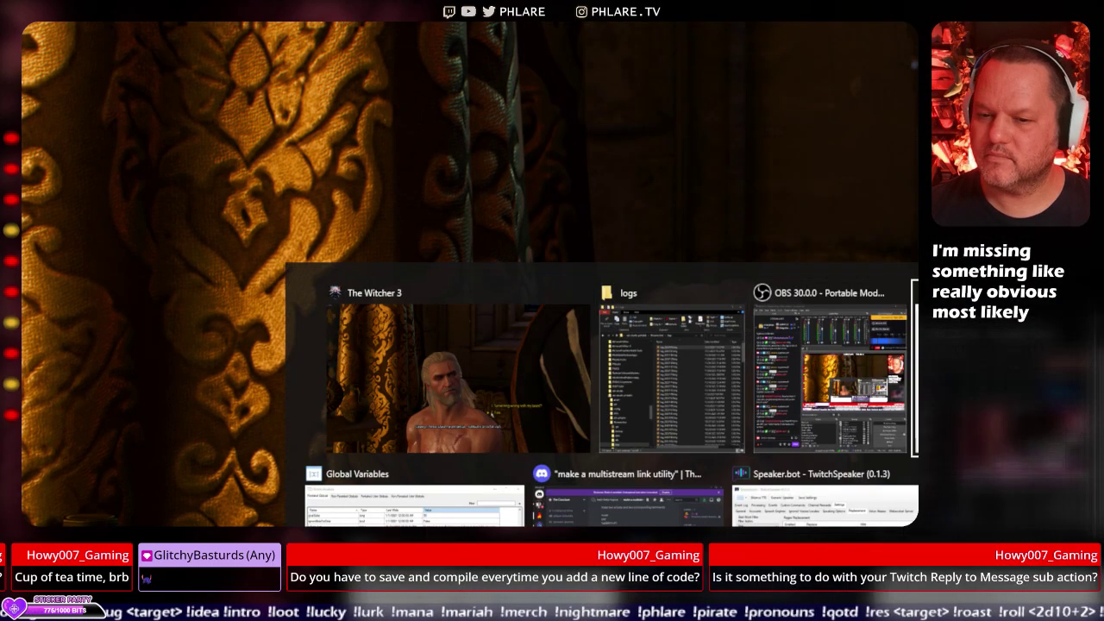
key(alt+Tab)
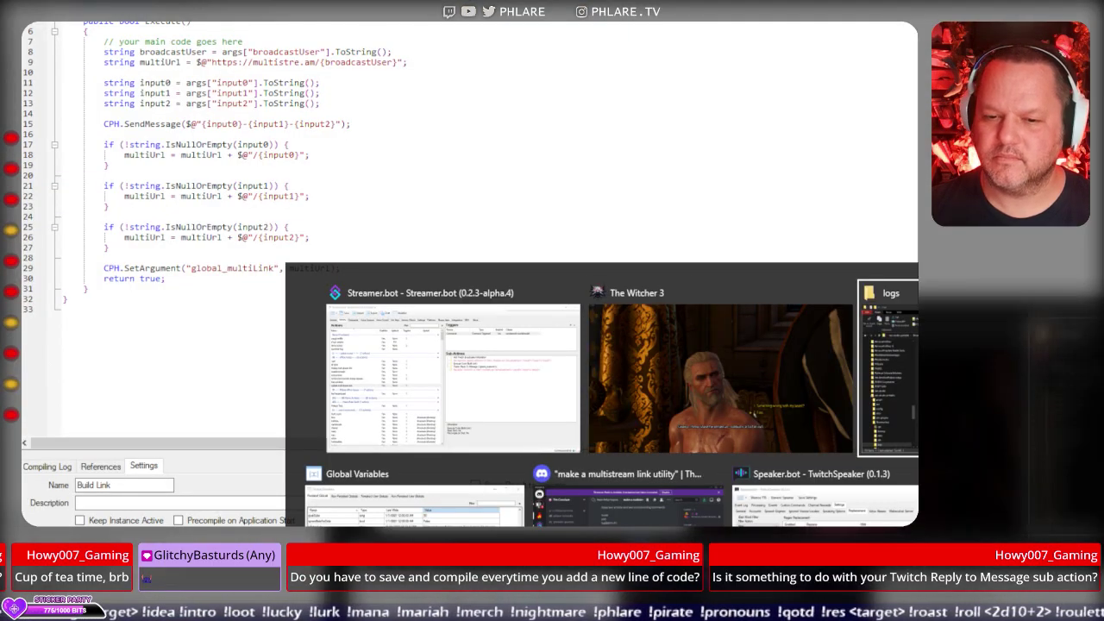
key(Escape)
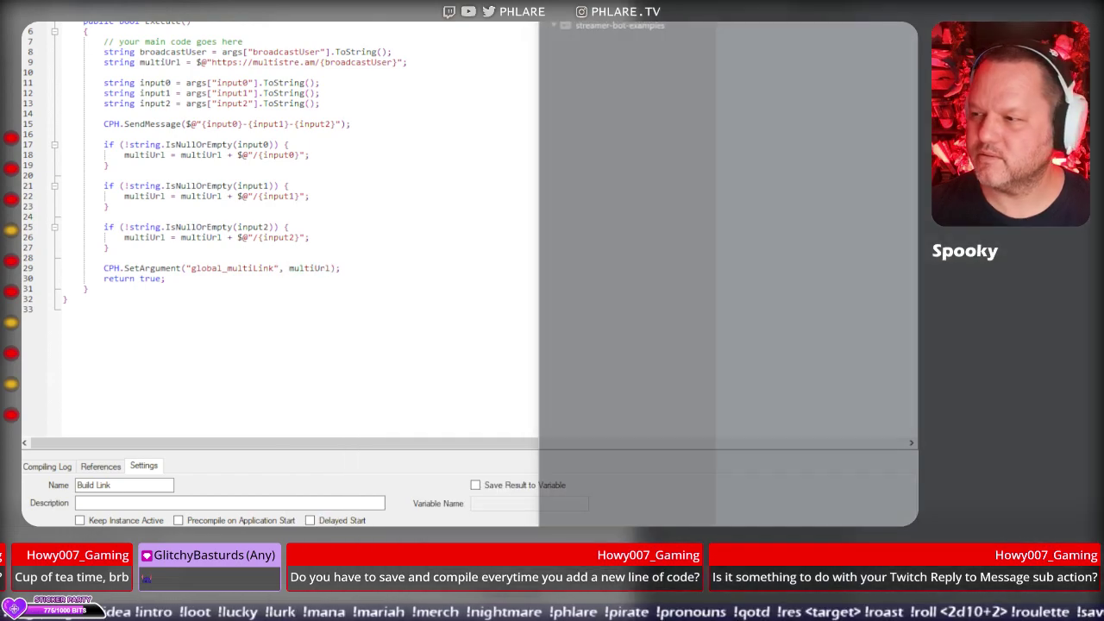
key(alt+Tab)
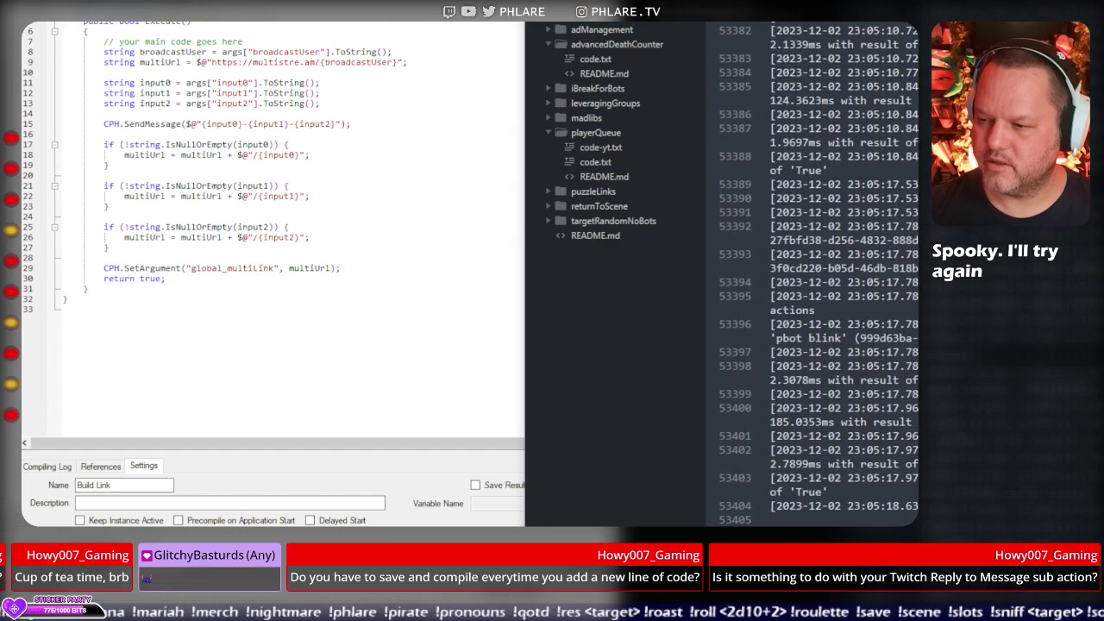
scroll(815, 272, down, 2)
scroll(815, 272, up, 4)
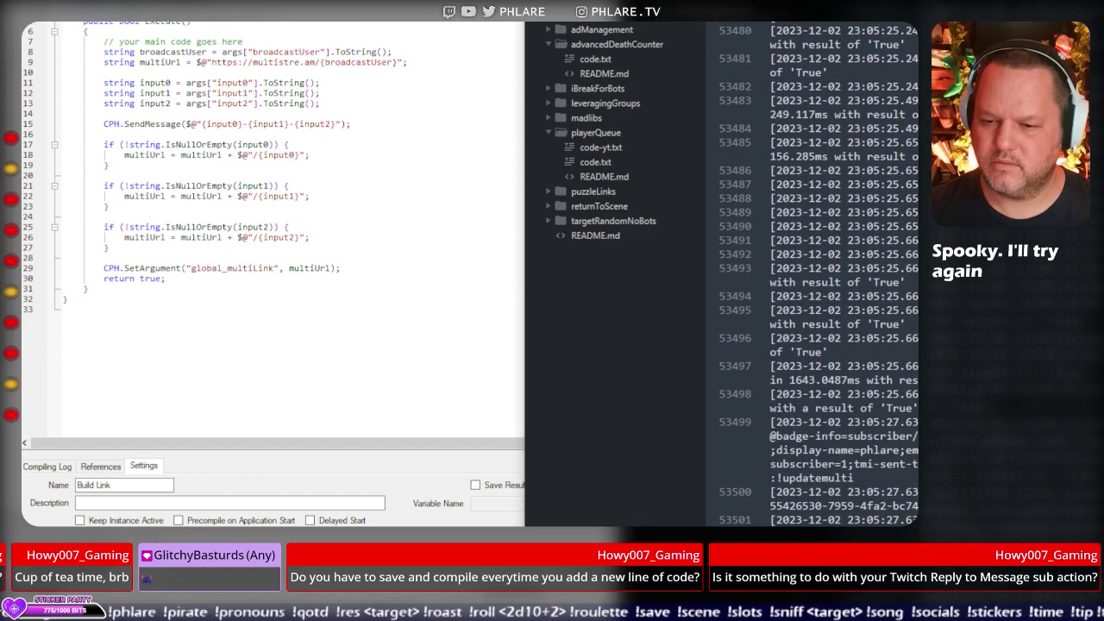
scroll(819, 276, up, 1)
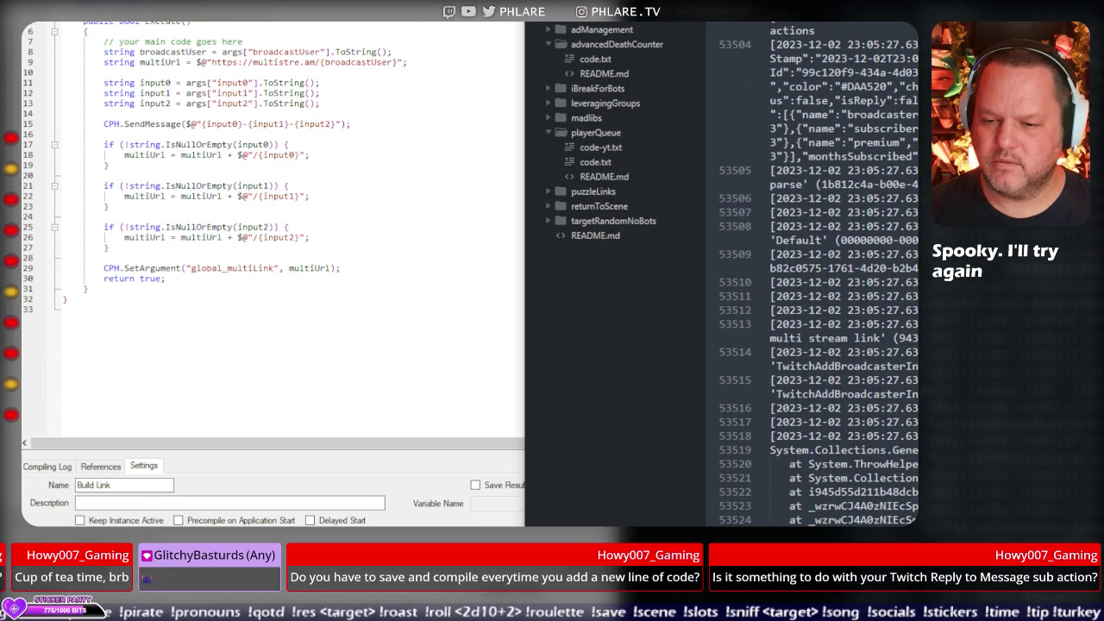
drag(771, 449, 918, 520)
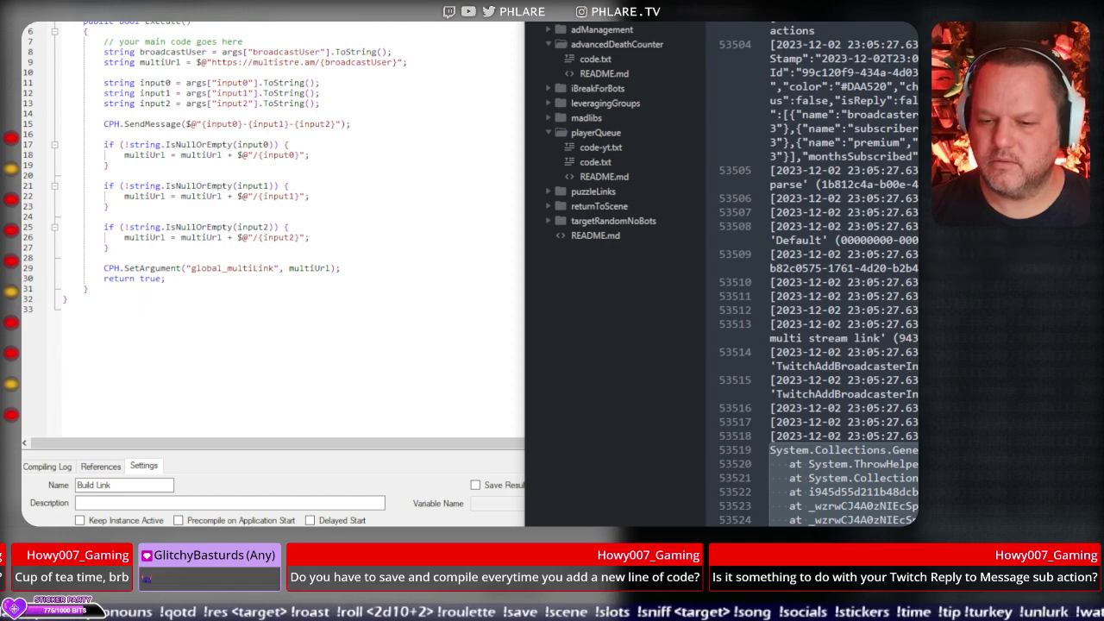
click(320, 83)
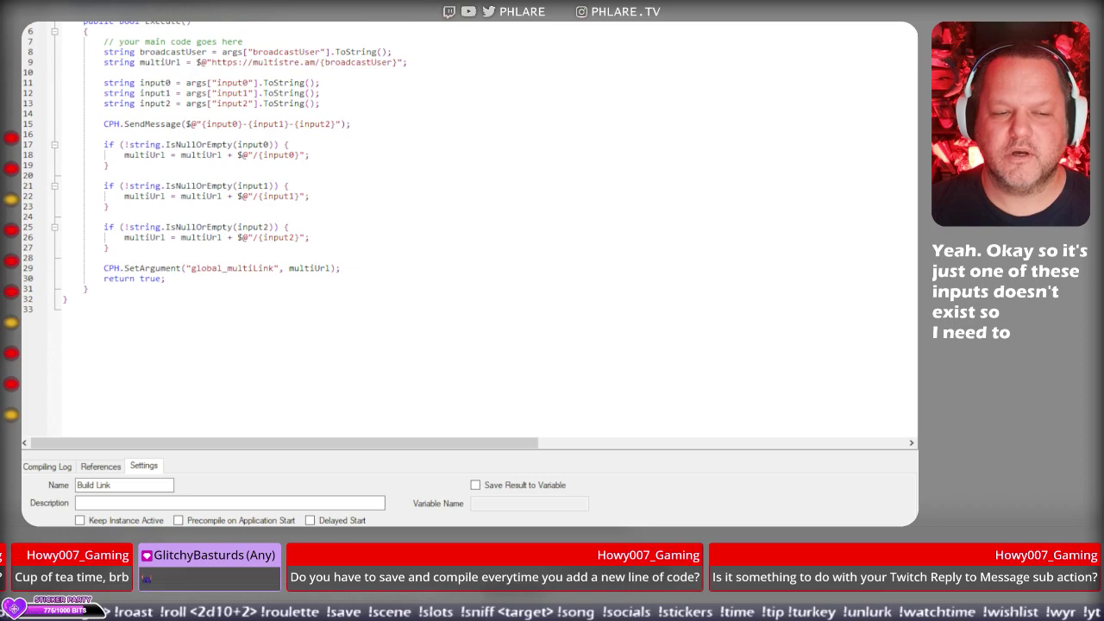
Filter the Streamer.bot actions by "pbot bra" and open the Execute Code sub-action of the pbot brain action.
key(alt+Tab)
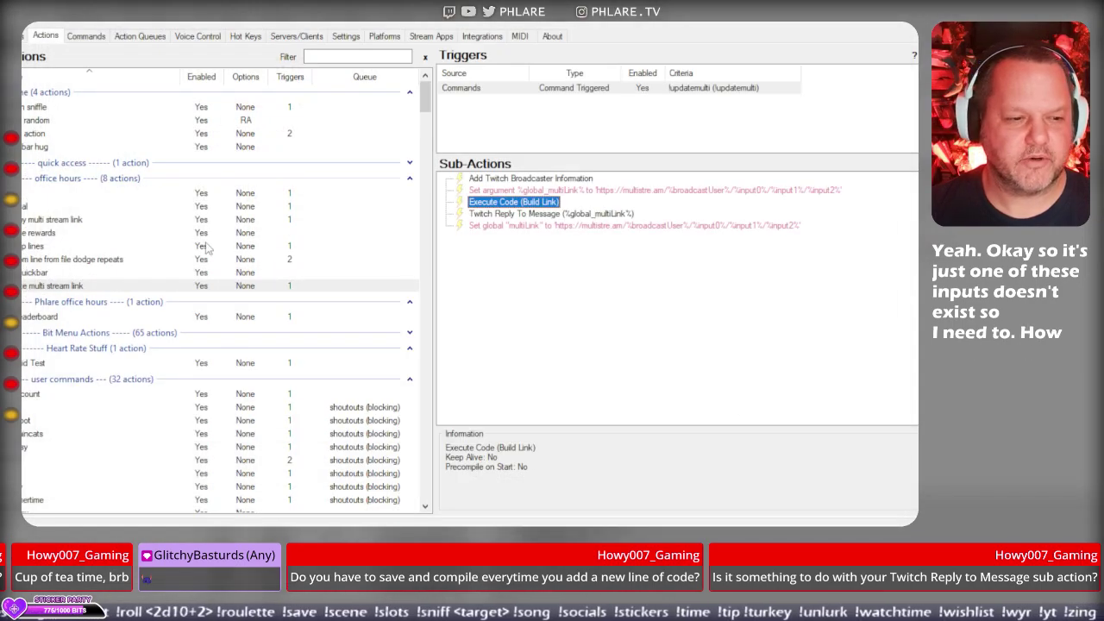
scroll(387, 326, down, 6)
scroll(214, 231, up, 6)
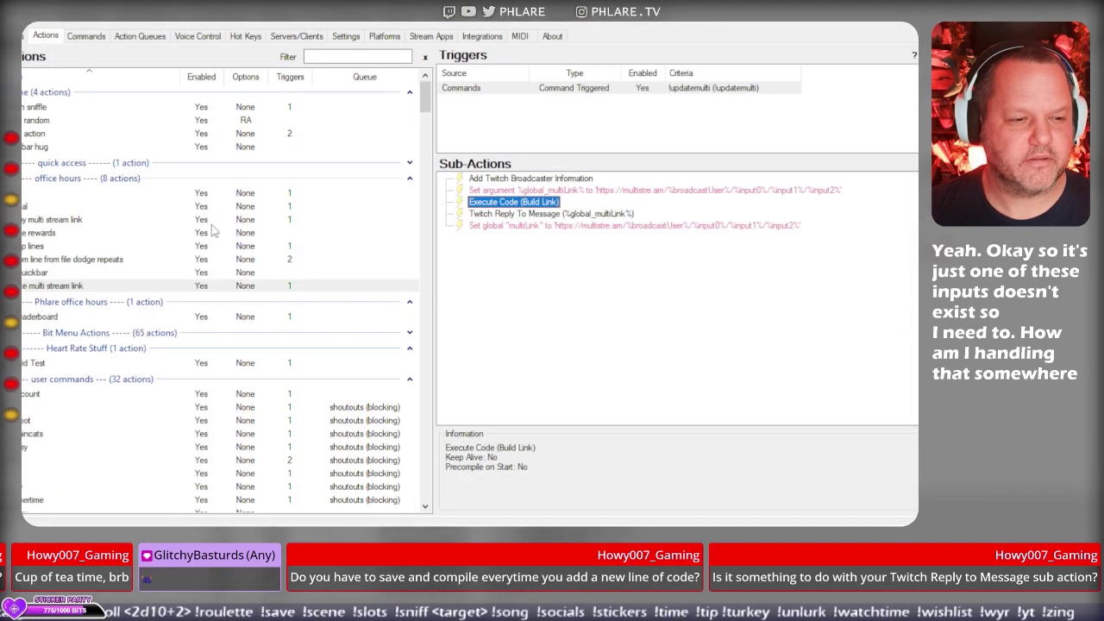
click(345, 56)
text(pbot)
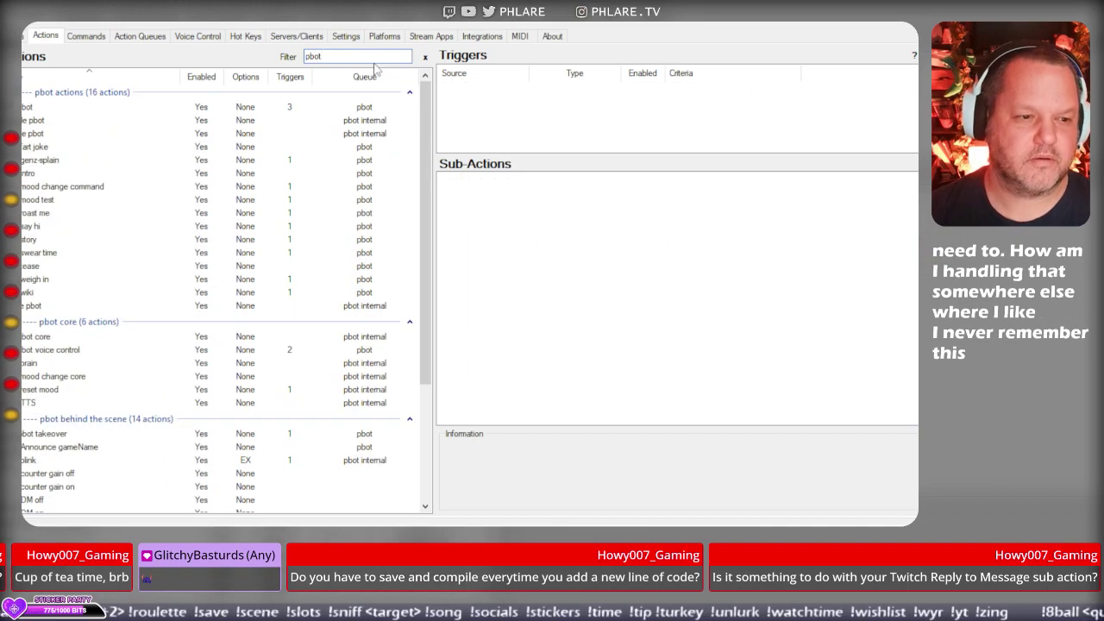
text(ra)
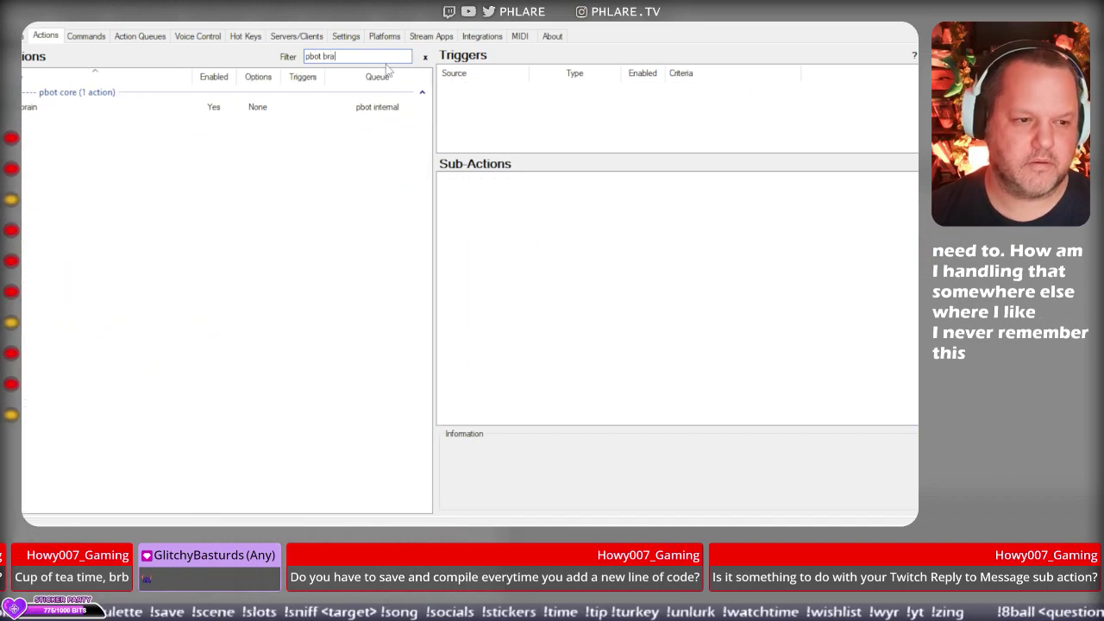
double_click(209, 107)
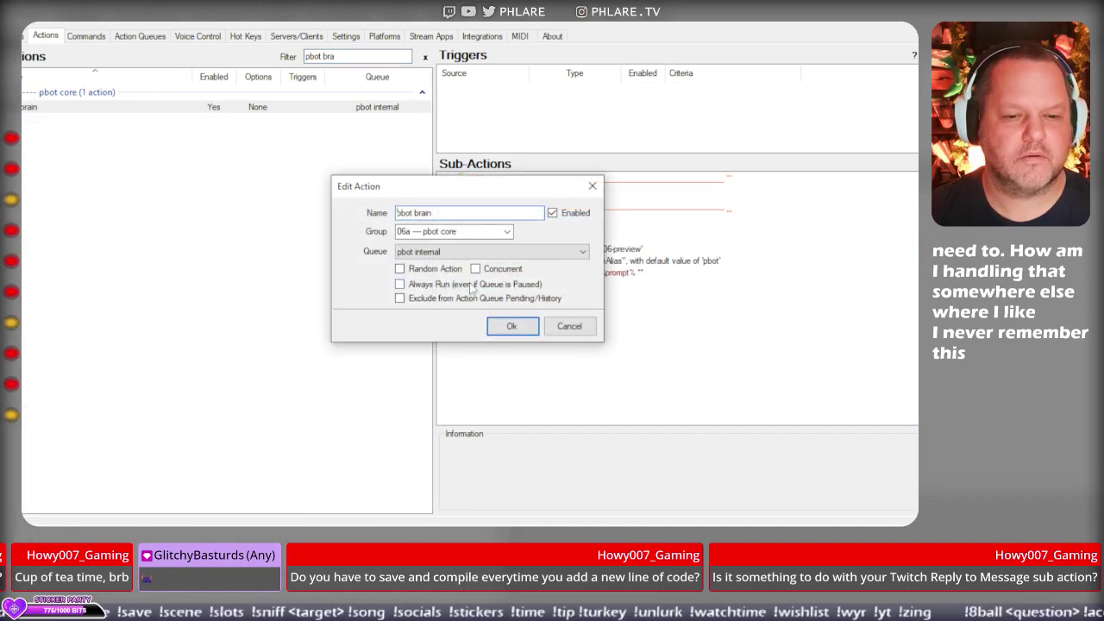
click(569, 326)
double_click(534, 308)
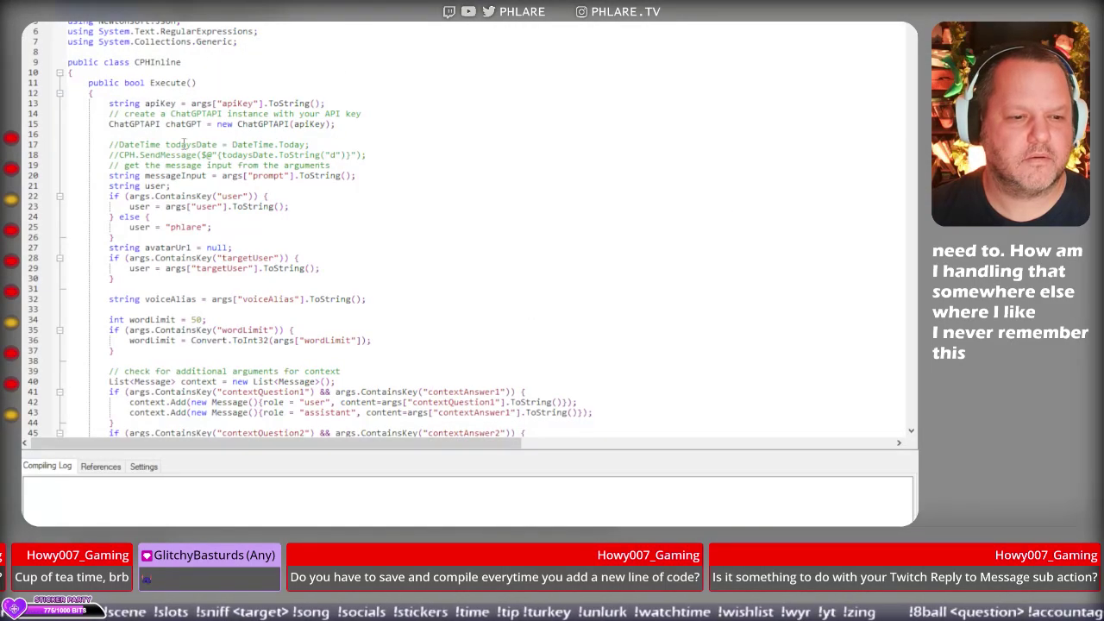
Copy the if (args.ContainsKey("user")) { line from the pbot brain code and close the code editor.
drag(109, 196, 306, 196)
key(ctrl+c)
key(Escape)
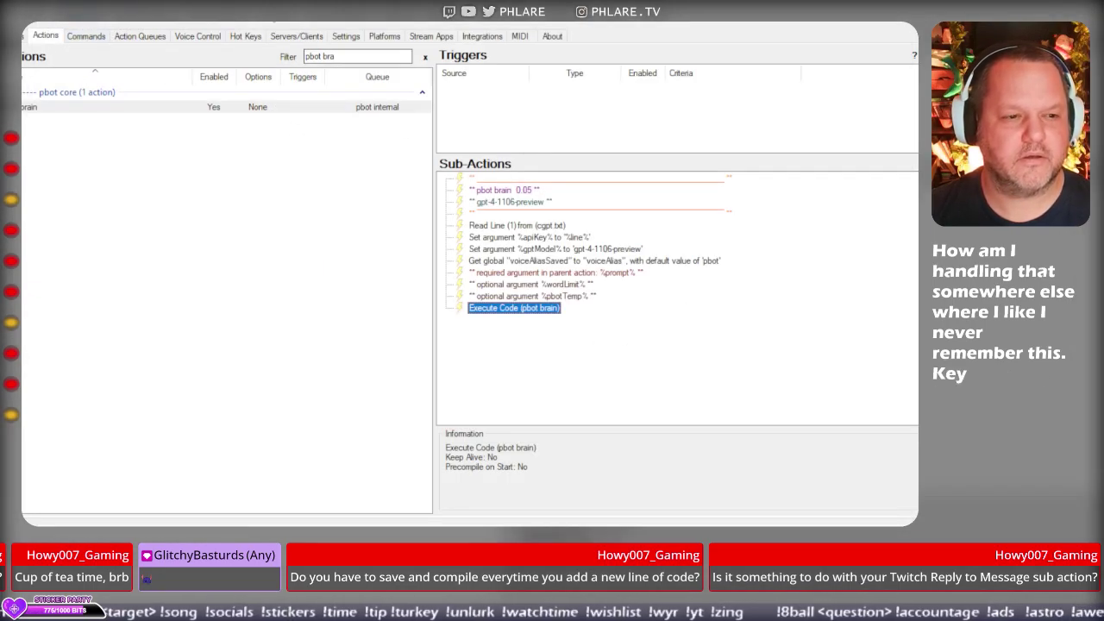
Filter the actions by "multi" and open the Build Link Execute Code sub-action of the action triggered by !updatemulti.
triple_click(359, 55)
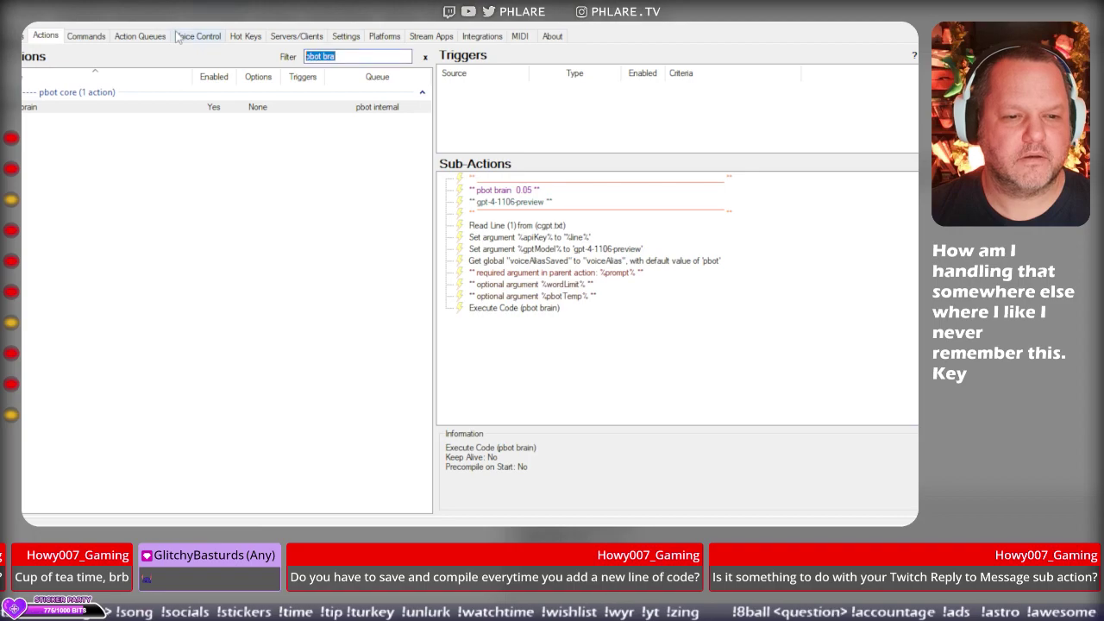
key(BackSpace)
text(multi)
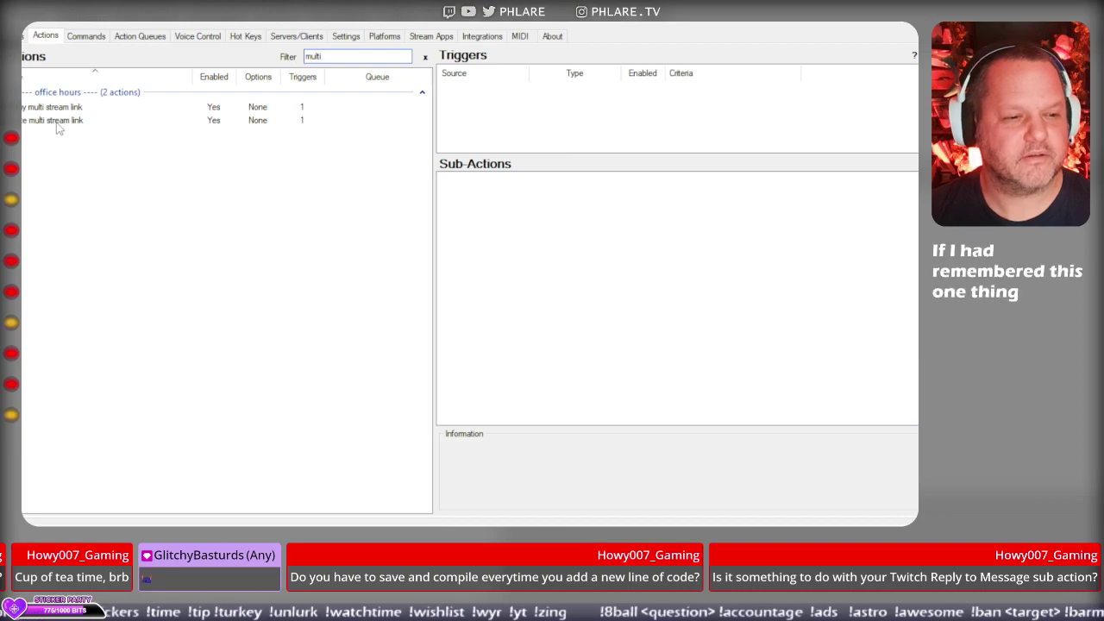
double_click(57, 121)
click(567, 325)
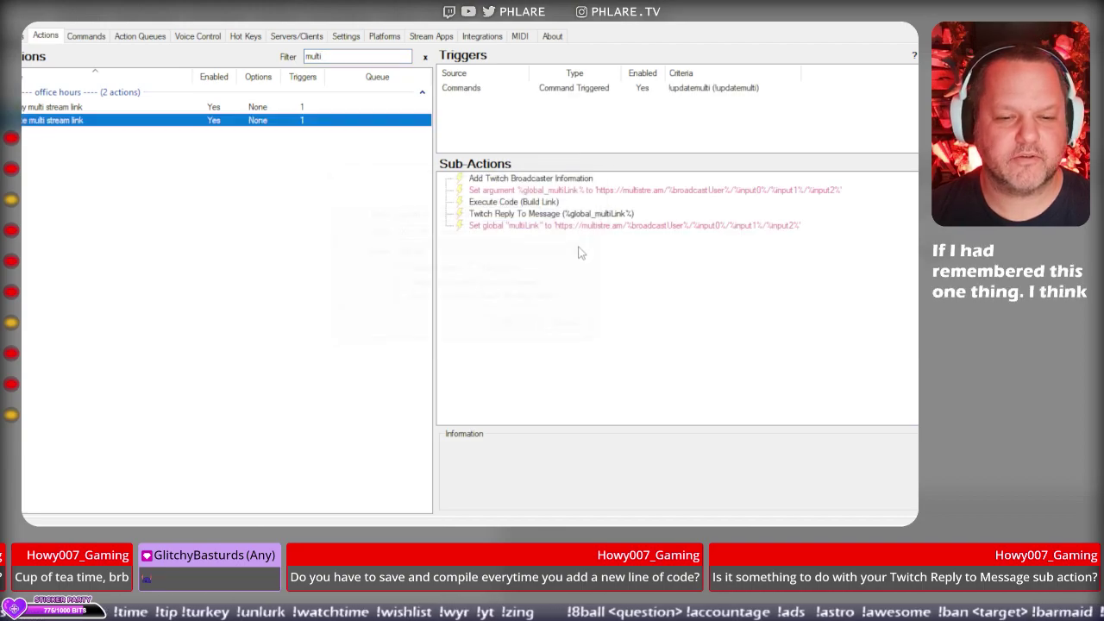
double_click(555, 202)
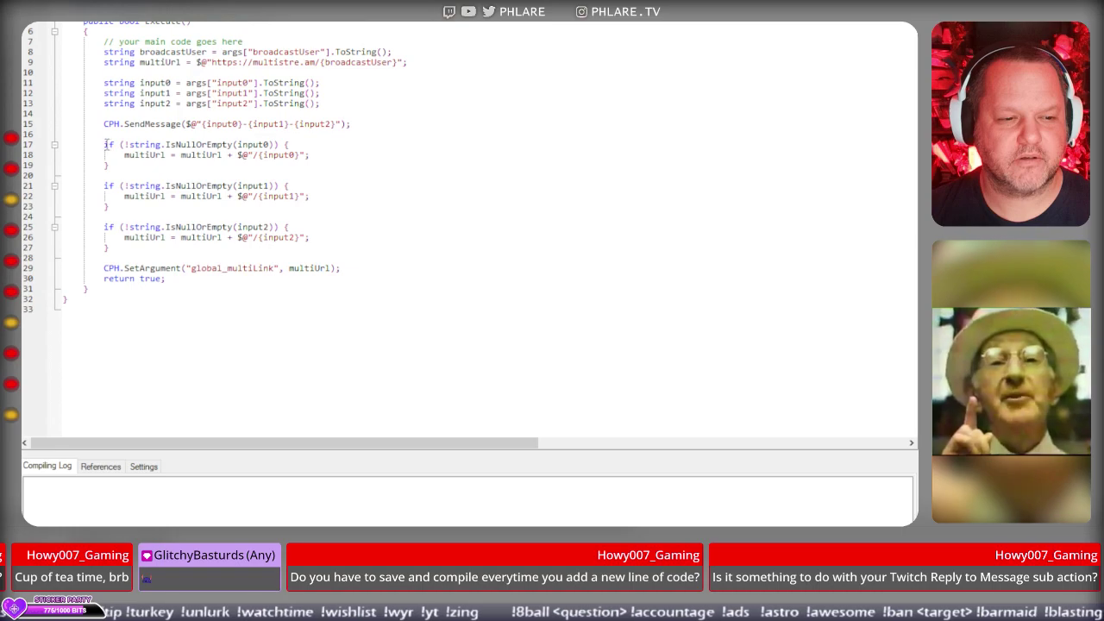
Replace the first if condition with the copied args.ContainsKey check and set its key to "input0".
drag(105, 144, 292, 145)
key(ctrl+v)
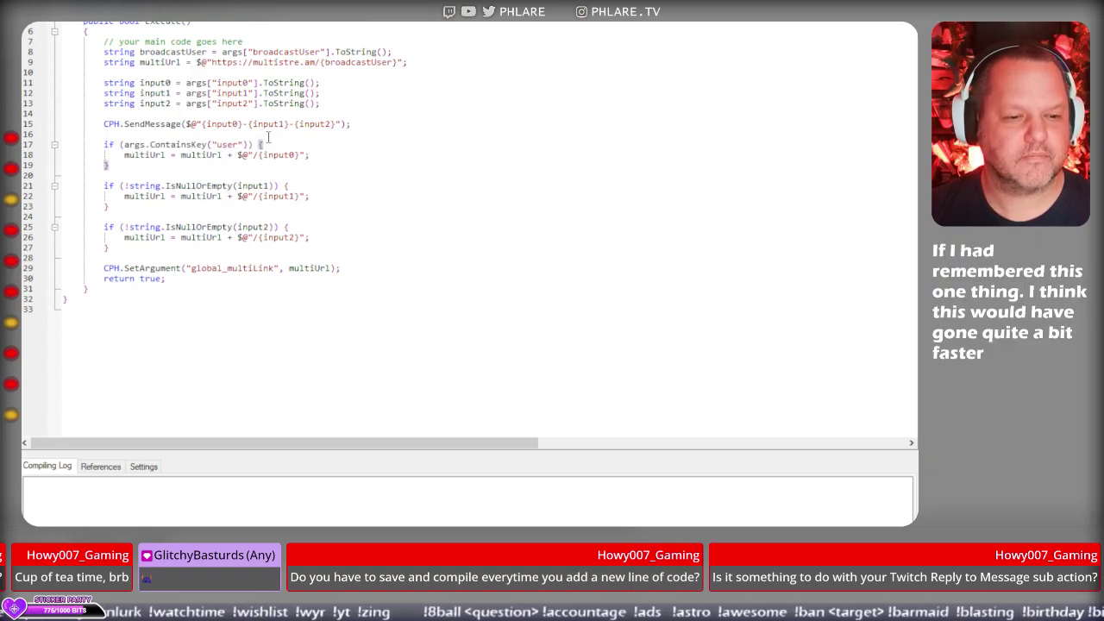
double_click(226, 144)
text(input0)
Move the string input0 declaration from the top of the method into the args.ContainsKey("input0") block.
drag(329, 82, 102, 83)
key(ctrl+c)
key(BackSpace)
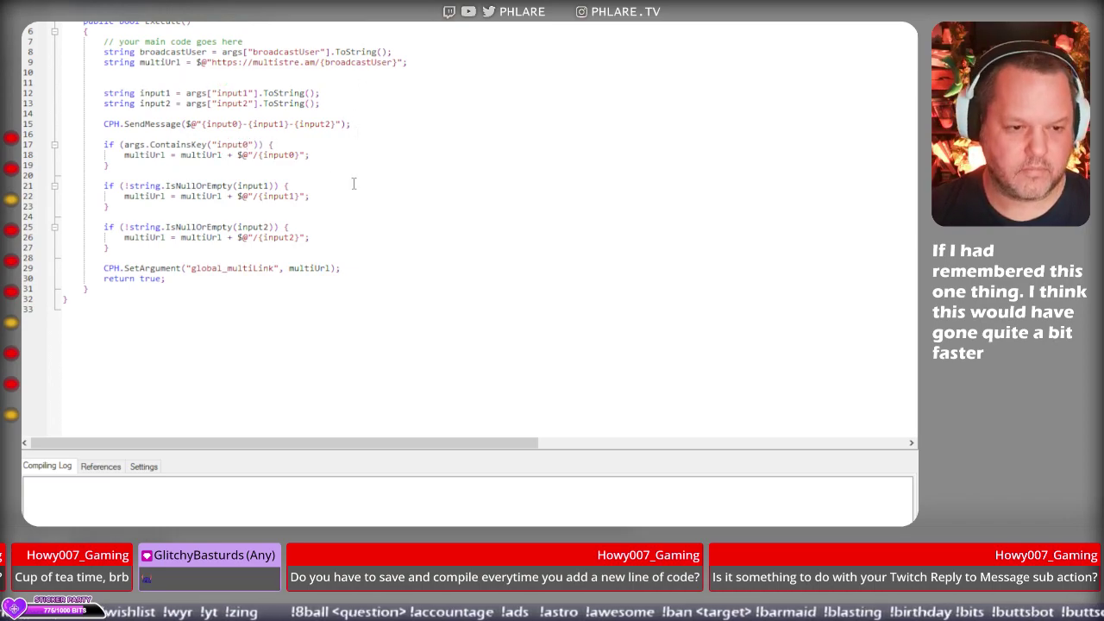
click(273, 144)
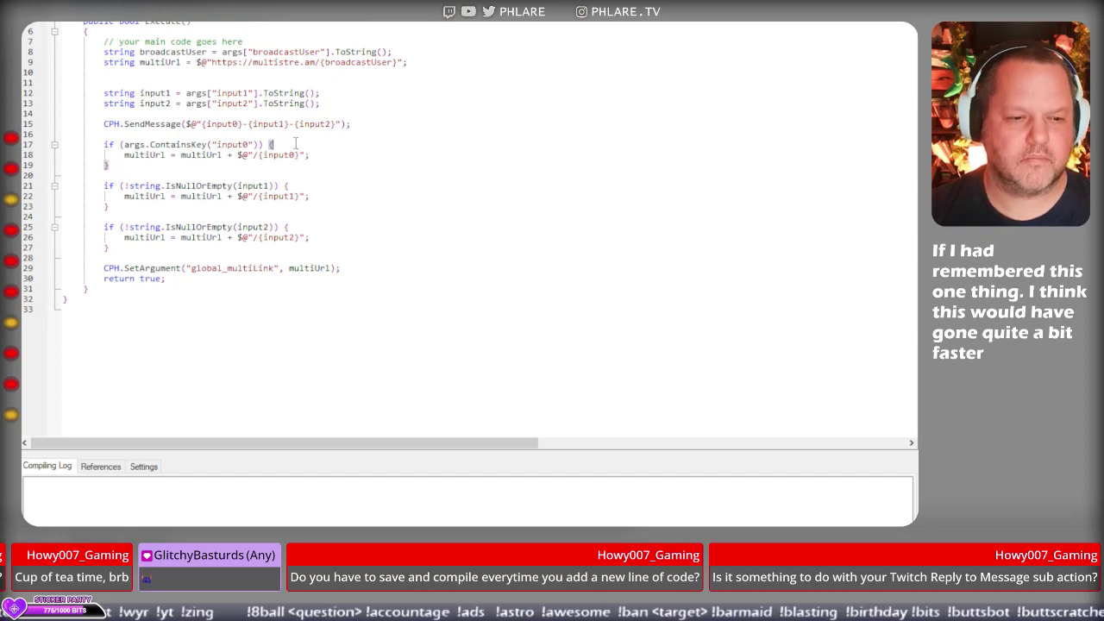
key(Return)
key(ctrl+v)
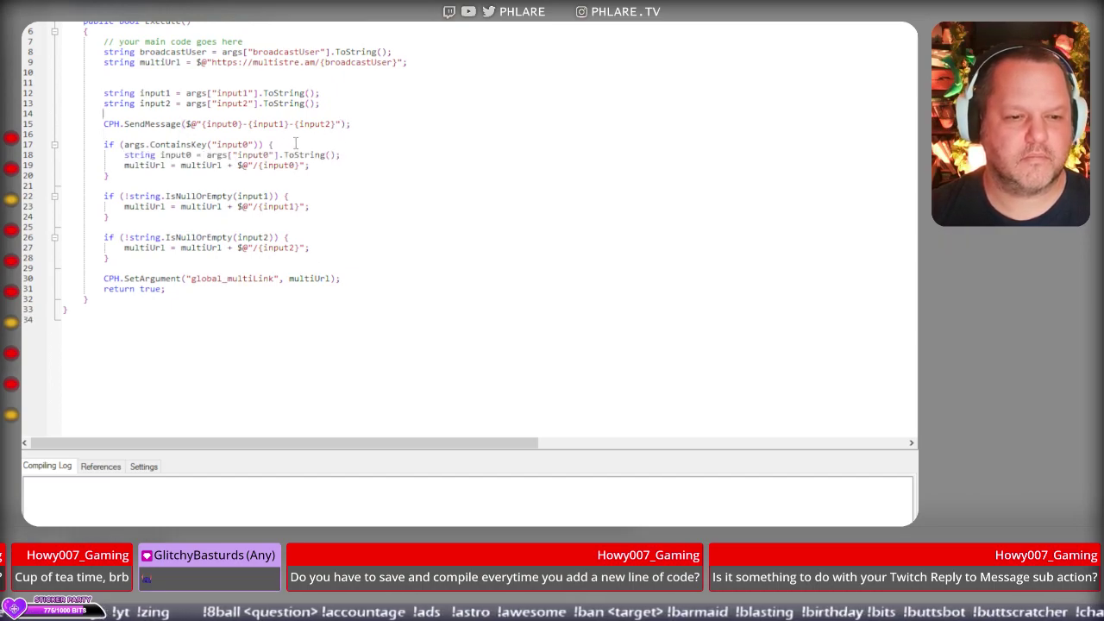
Move the string input1 declaration into the start of the second if block.
key(shift+End)
key(ctrl+c)
key(BackSpace)
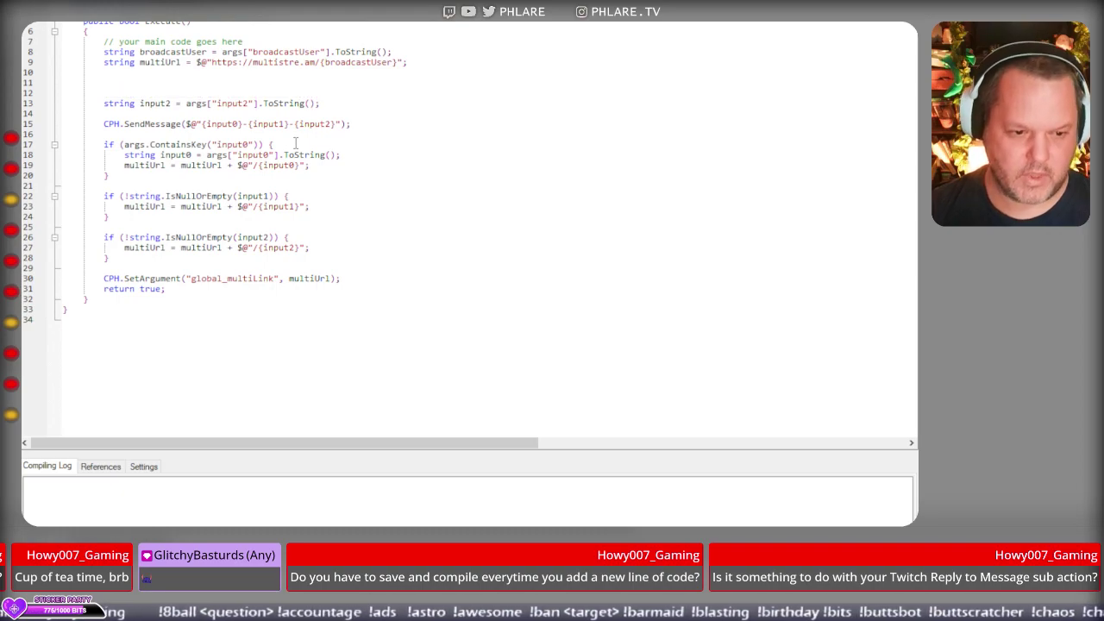
click(338, 197)
key(Return)
key(ctrl+v)
Move the string input2 declaration into the start of the third if block.
key(shift+Home)
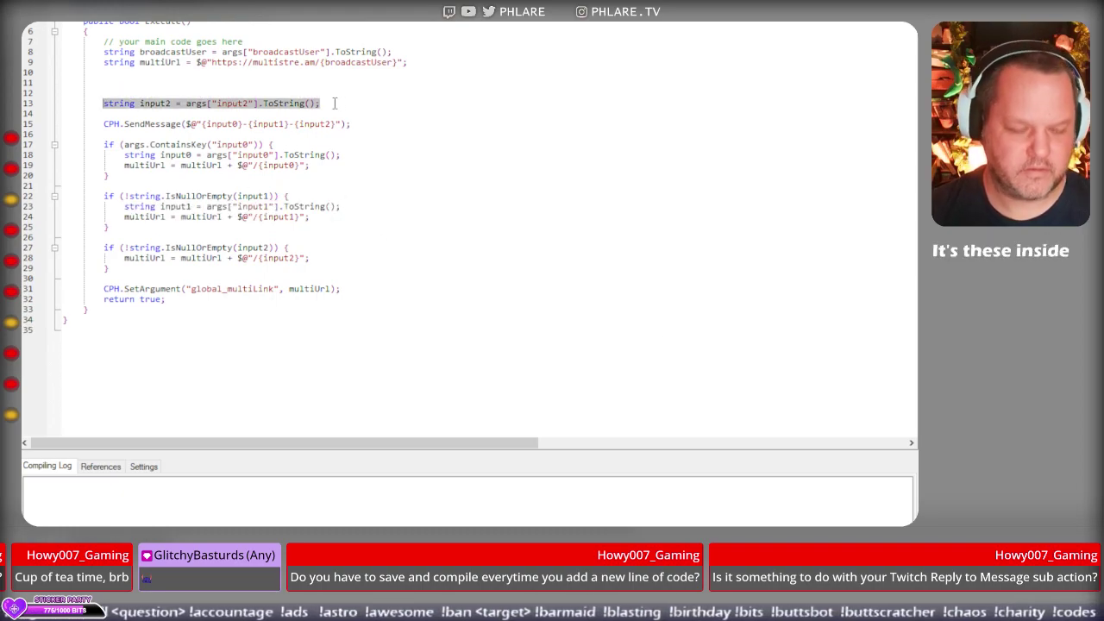
key(ctrl+x)
click(314, 249)
key(Return)
key(ctrl+v)
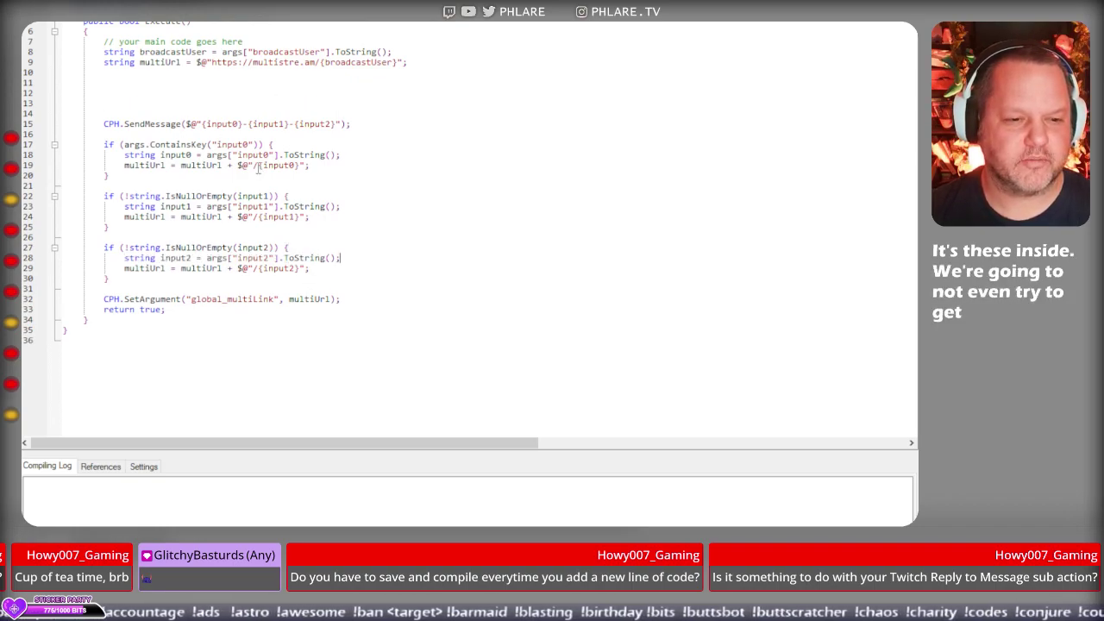
Replace the IsNullOrEmpty conditions of the second and third if blocks with the if (args.ContainsKey("input0")) { line.
click(212, 144)
drag(212, 145, 255, 145)
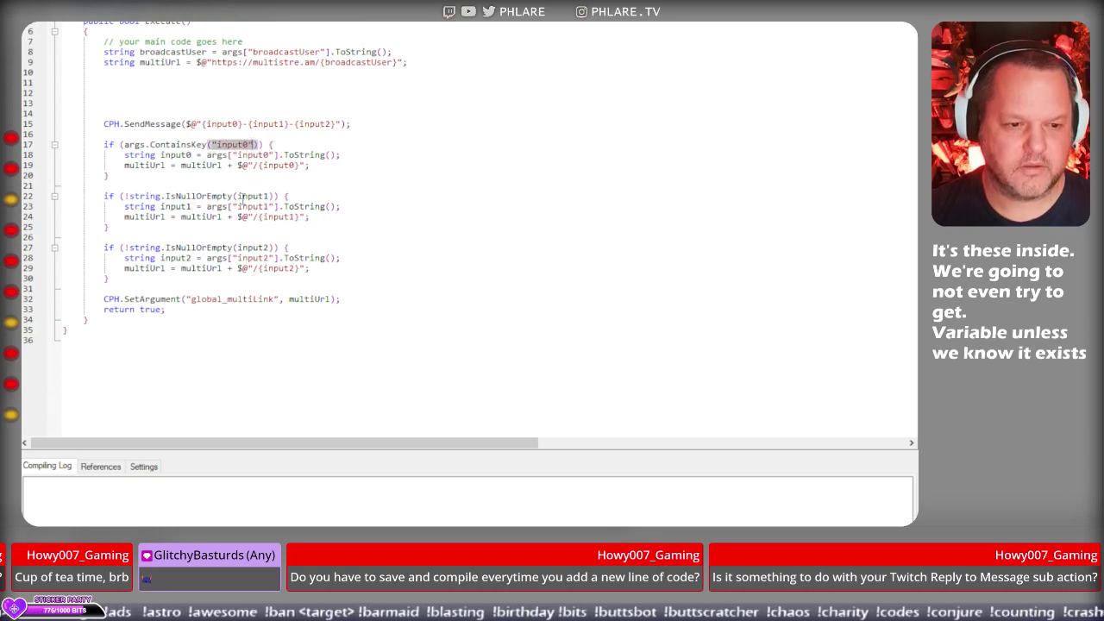
drag(239, 196, 270, 192)
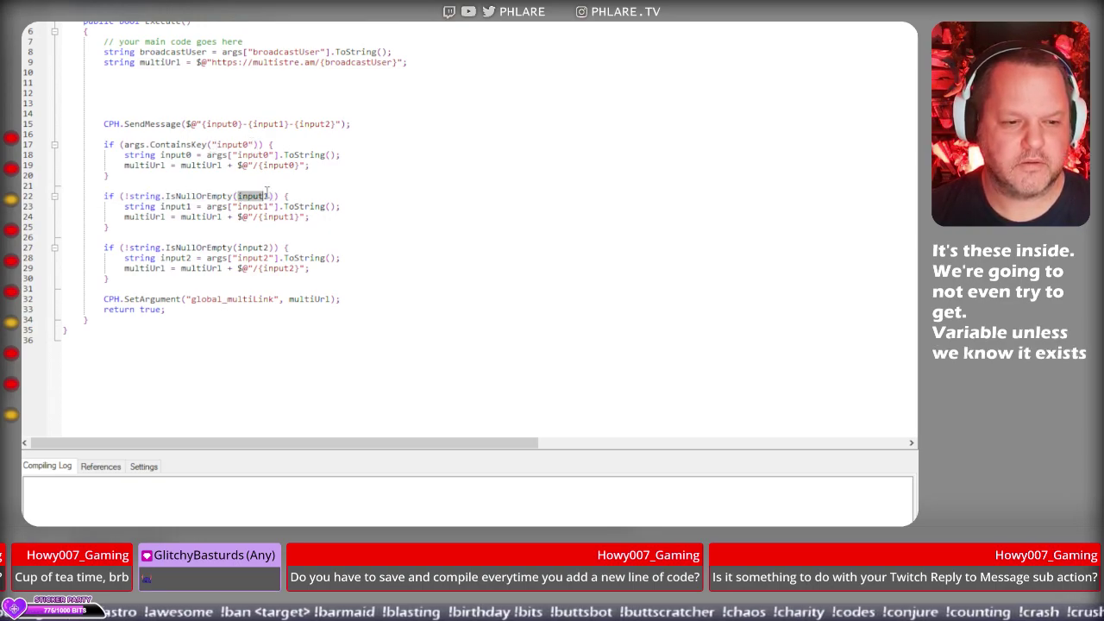
drag(126, 145, 104, 145)
drag(103, 196, 290, 196)
key(ctrl+v)
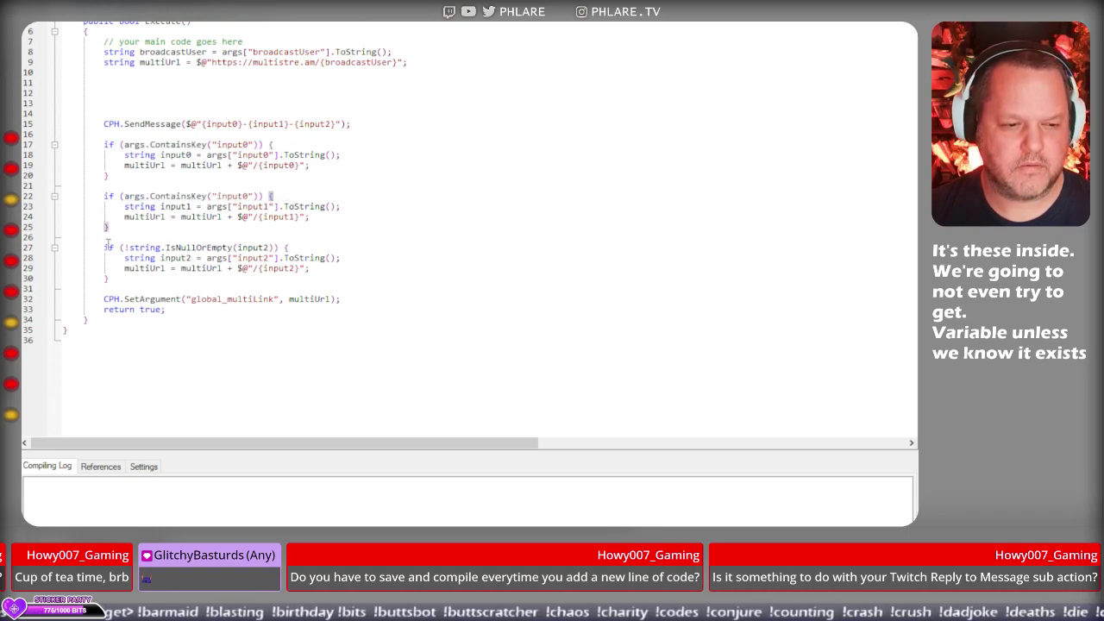
drag(103, 248, 305, 245)
key(ctrl+v)
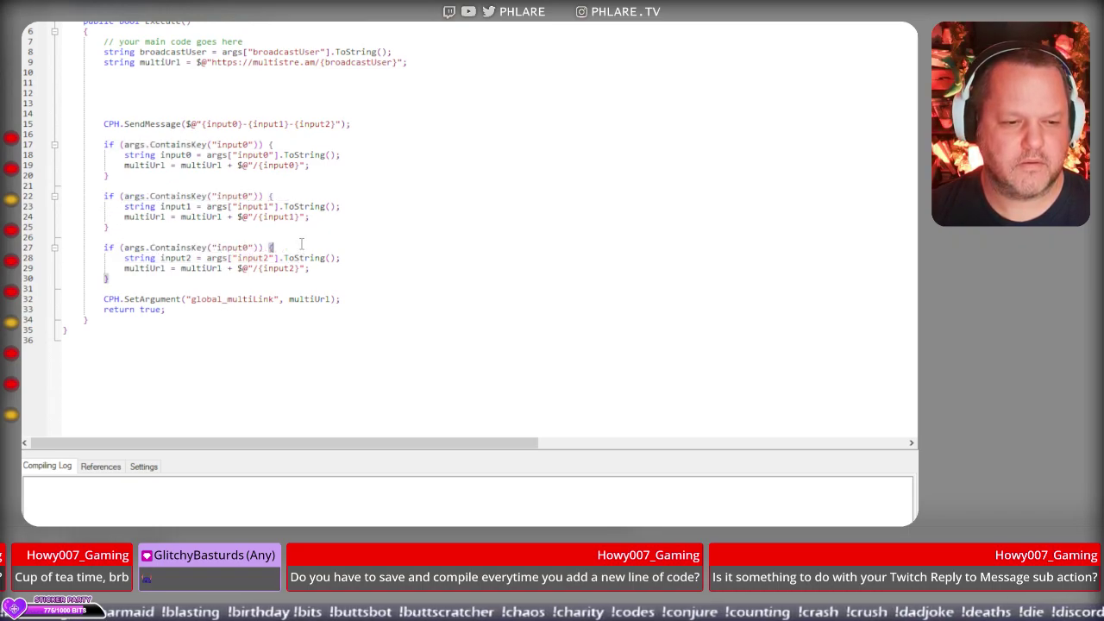
Change the ContainsKey keys to "input1" in the second if block and "input2" in the third.
click(248, 196)
key(BackSpace)
text(1)
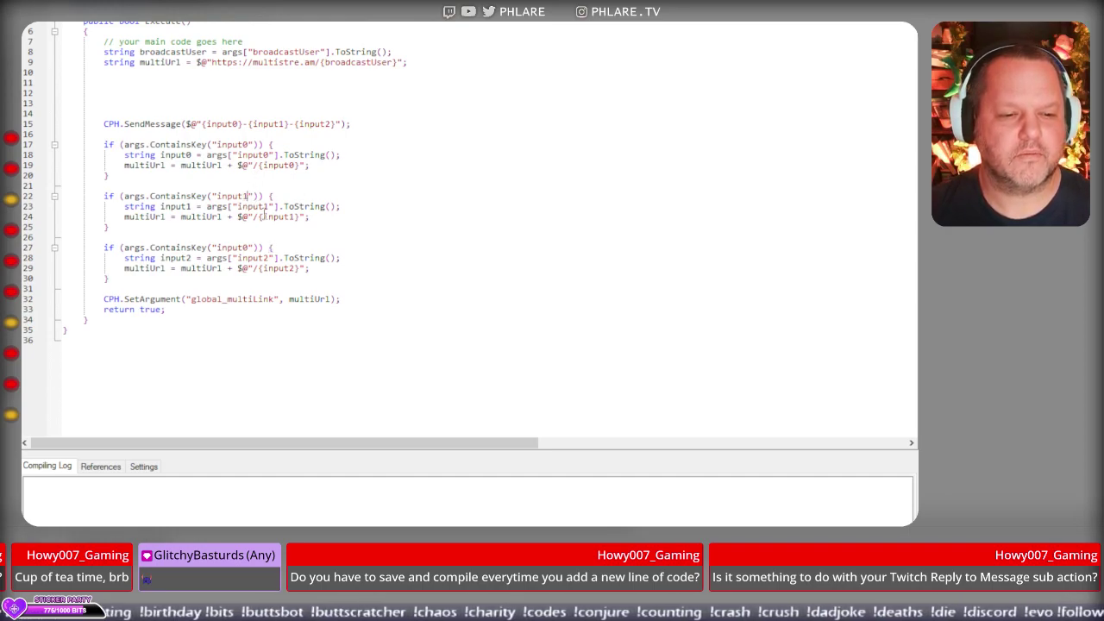
click(245, 248)
key(BackSpace)
text(2)
click(326, 250)
click(347, 258)
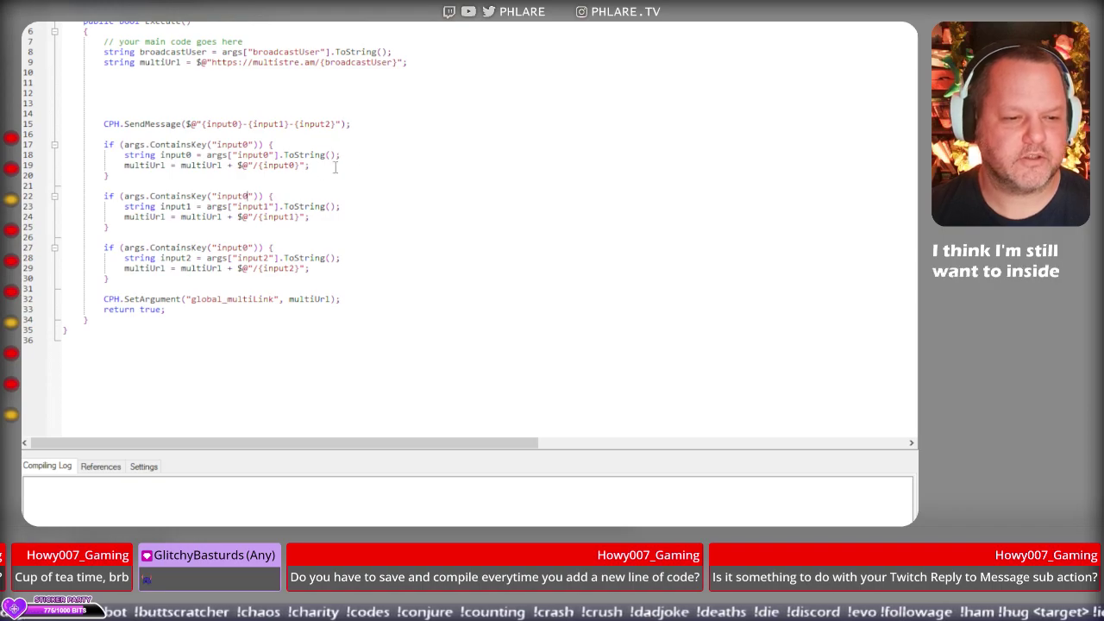
Undo the recent edits to the if conditions in the Build Link code.
click(270, 196)
key(ctrl+z)
drag(104, 195, 300, 196)
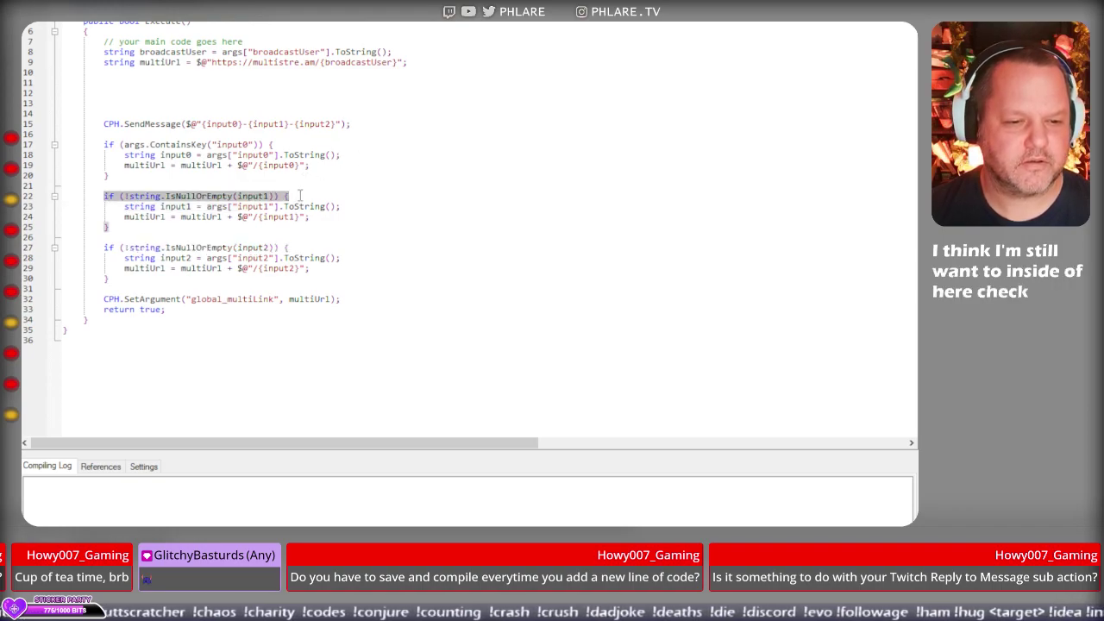
key(ctrl+z)
key(ctrl+z)
key(ctrl+z)
key(ctrl+z)
key(ctrl+z)
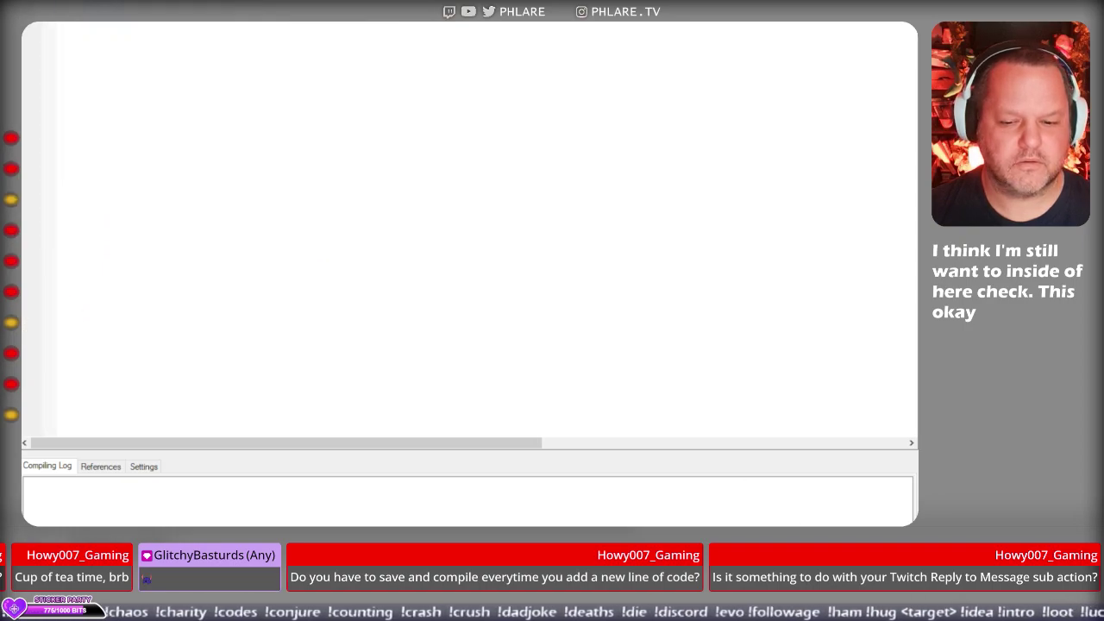
Close the code editor without saving and reopen the Build Link Execute Code sub-action.
key(Escape)
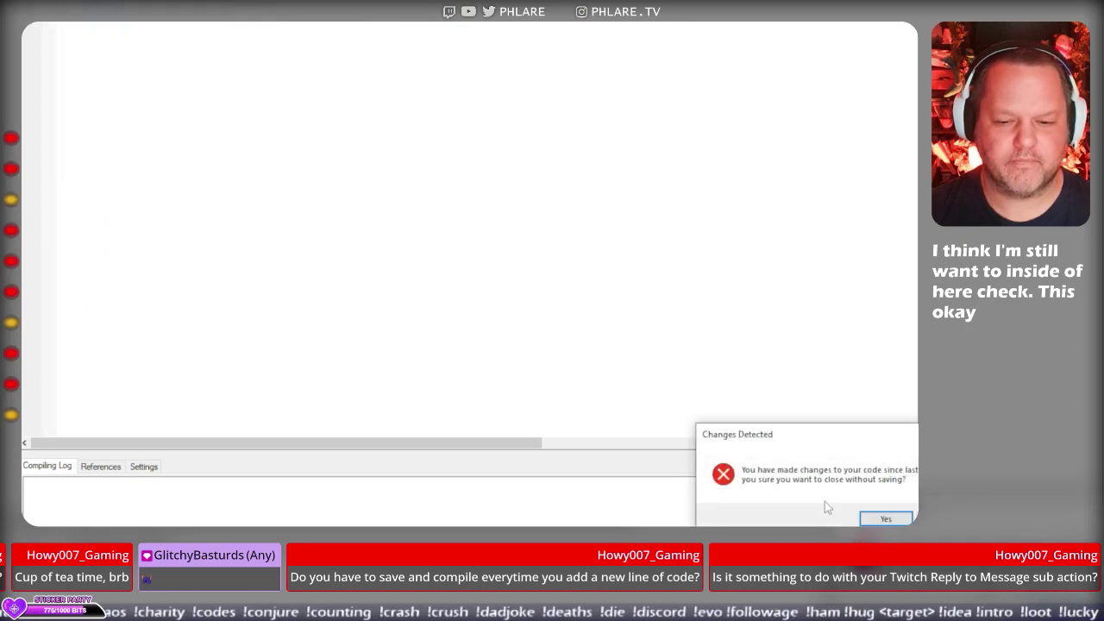
click(885, 518)
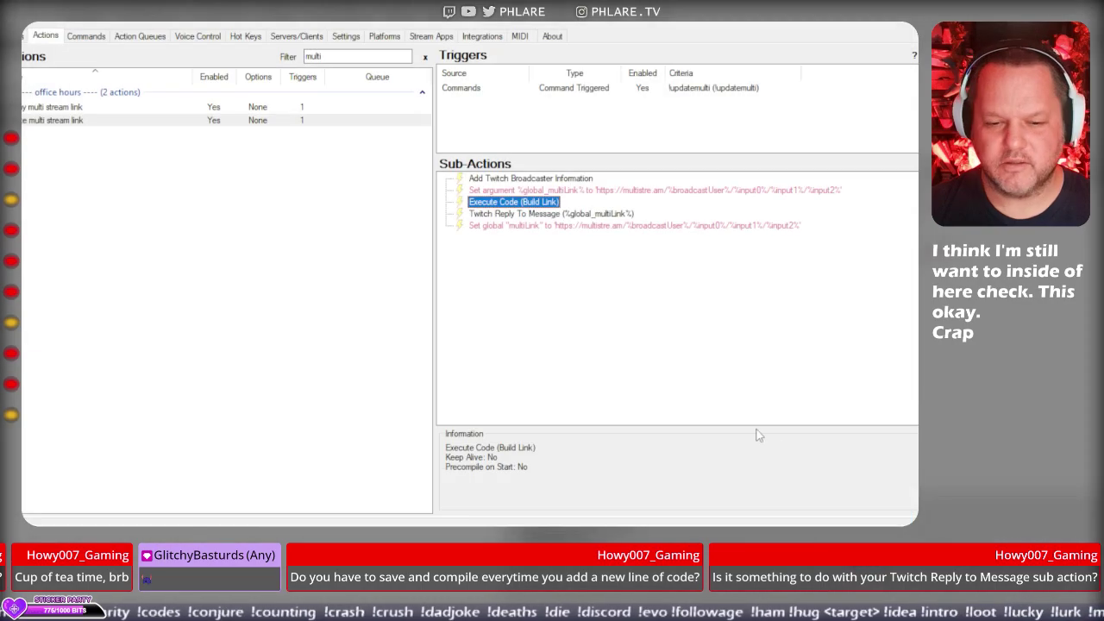
click(523, 190)
double_click(521, 201)
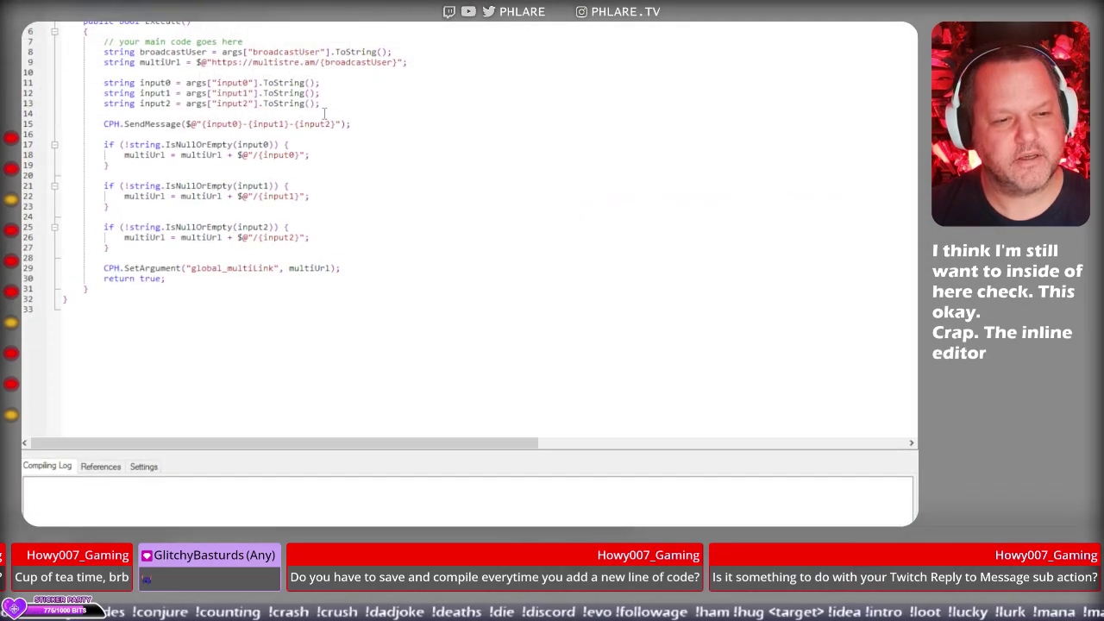
Move the string input0 declaration into the first if block, above its multiUrl line.
drag(320, 82, 103, 87)
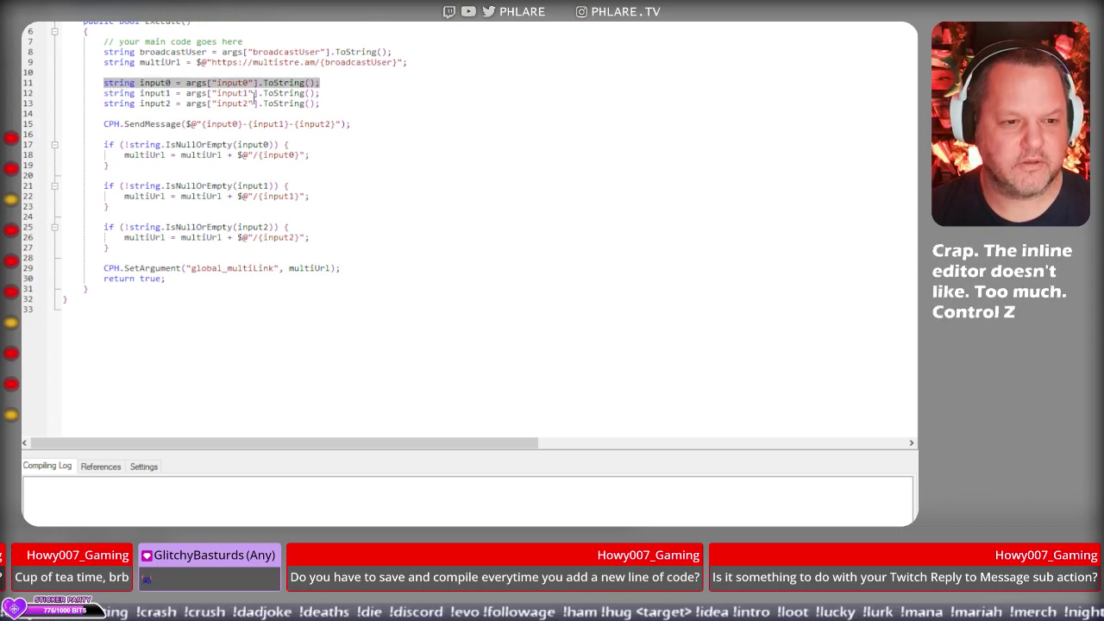
key(Delete)
click(347, 151)
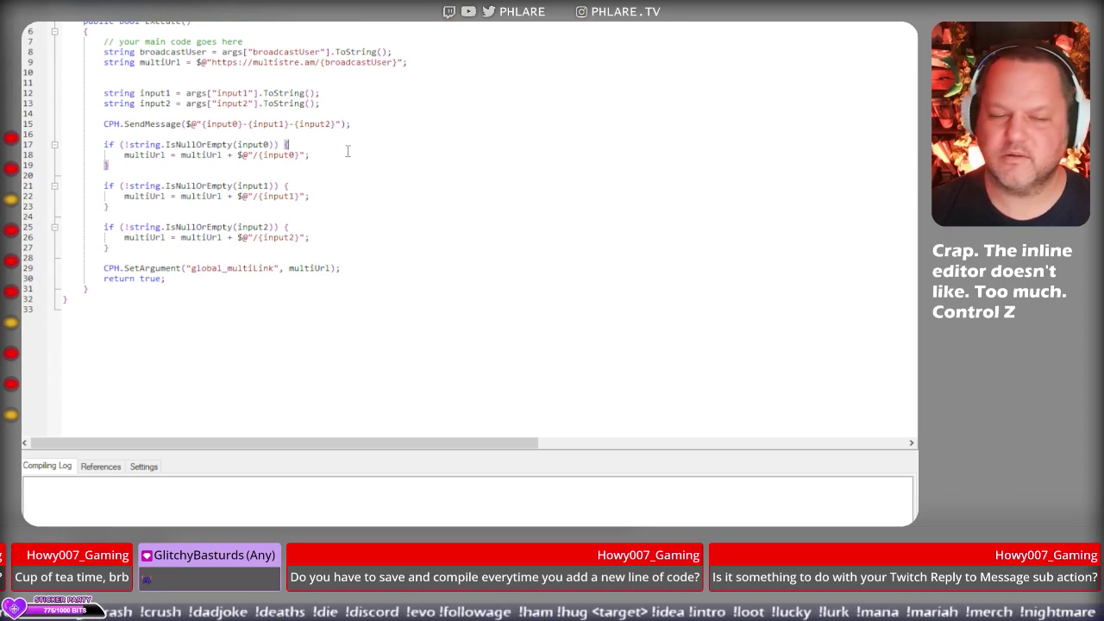
key(Return)
key(ctrl+v)
Copy the string input1 declaration into the second if block, above its multiUrl line.
key(Up)
key(Up)
key(Up)
key(Up)
key(Up)
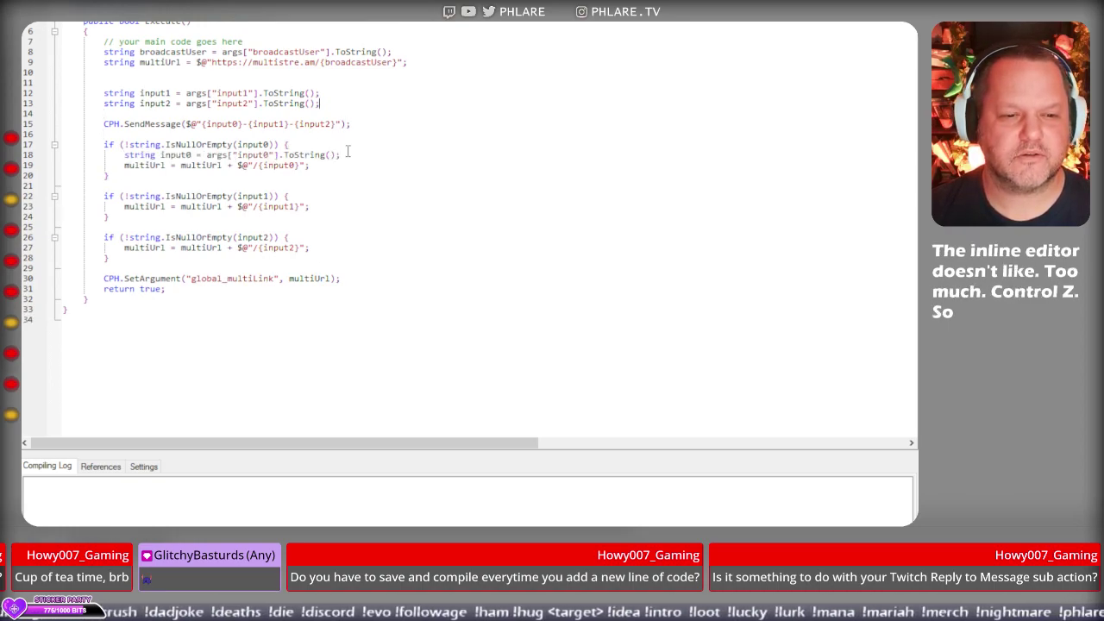
key(Up)
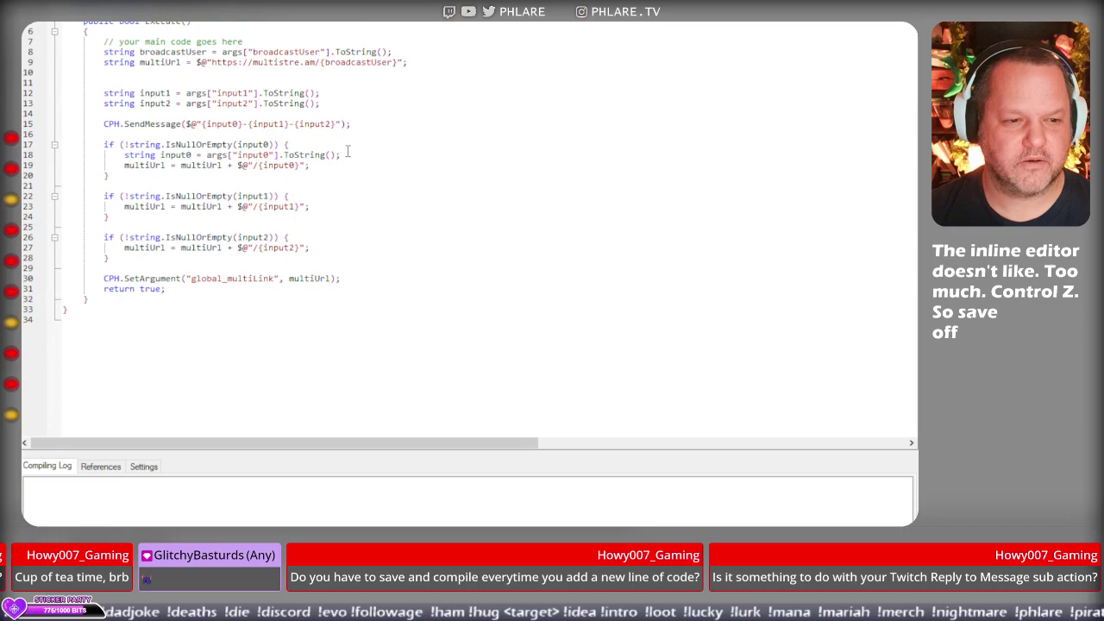
key(shift+End)
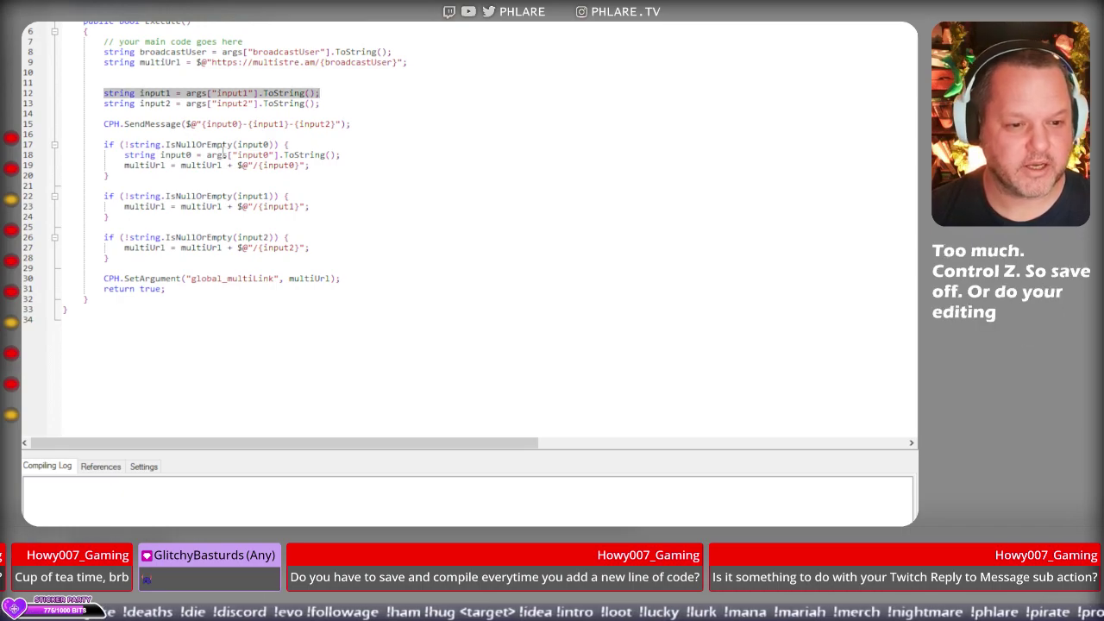
click(317, 197)
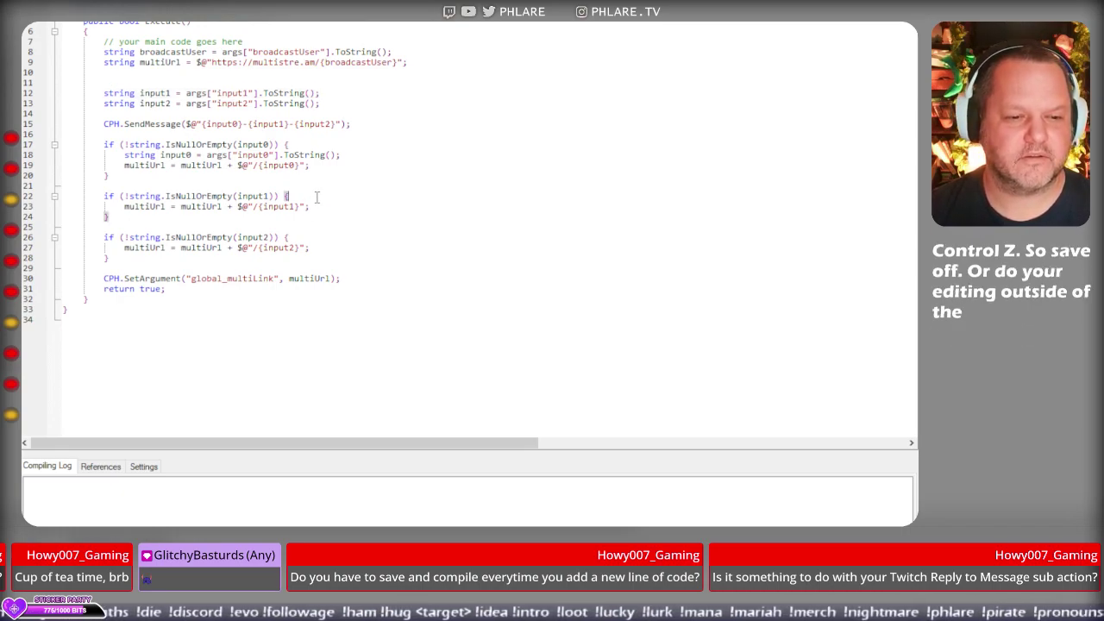
key(Return)
key(ctrl+v)
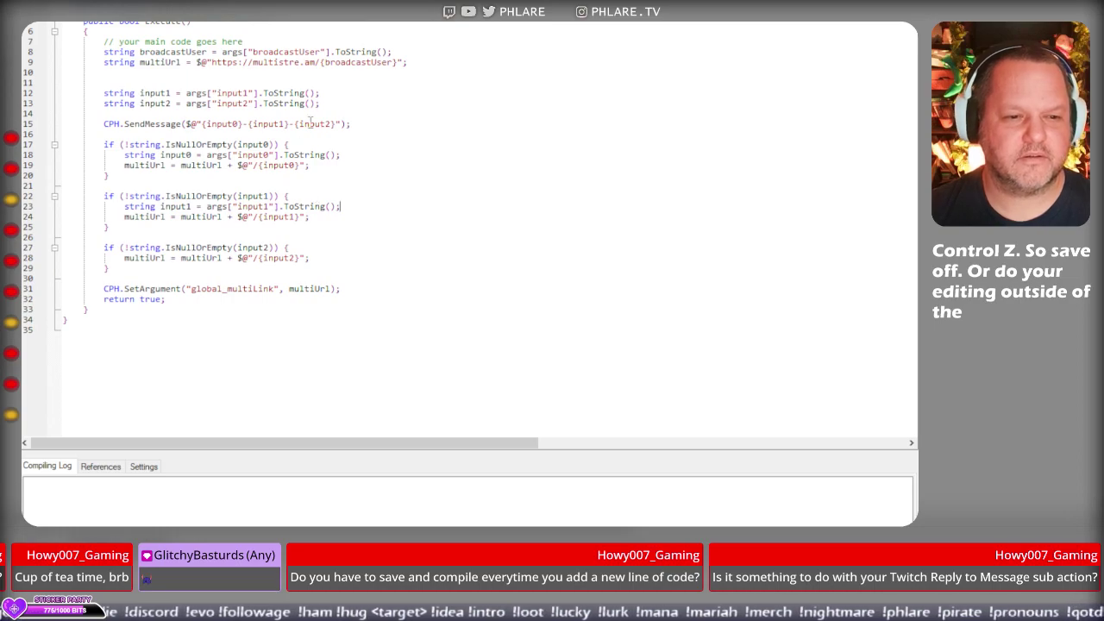
Move the string input2 declaration into the third if block, above its multiUrl line.
drag(321, 103, 104, 104)
key(ctrl+c)
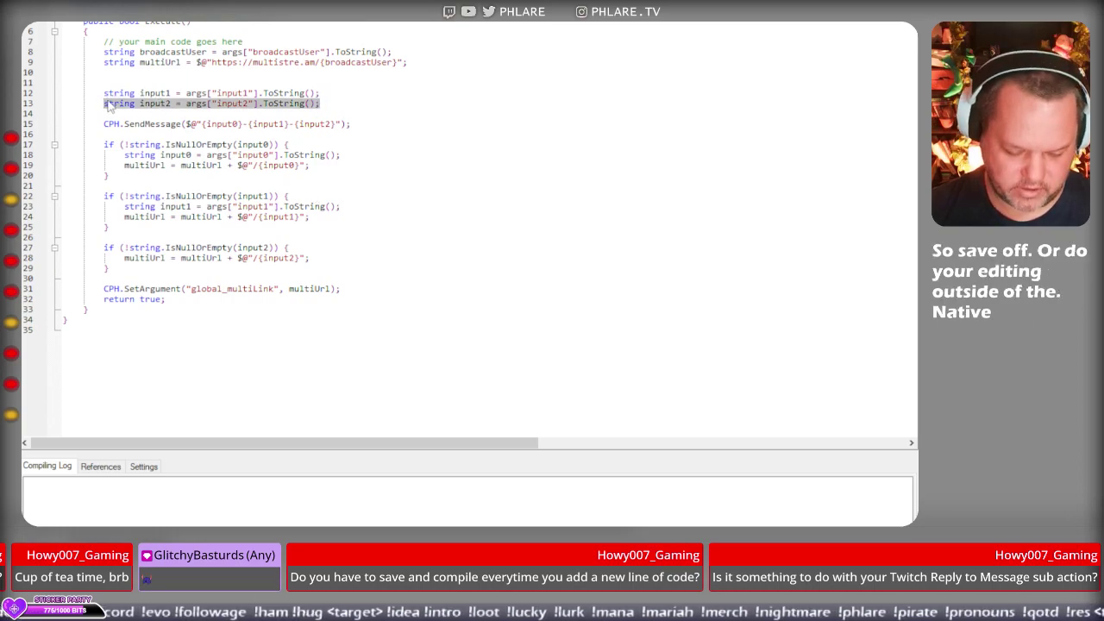
key(Delete)
click(322, 250)
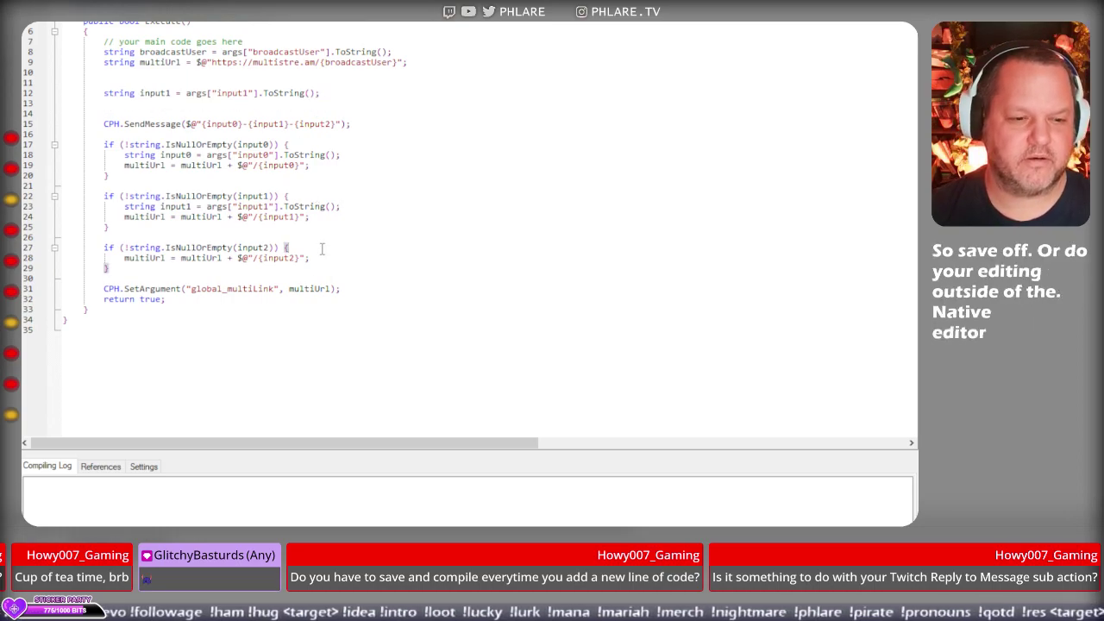
key(Return)
key(ctrl+v)
Delete the leftover string input1 declaration and the surplus blank lines above the CPH.SendMessage call.
click(348, 92)
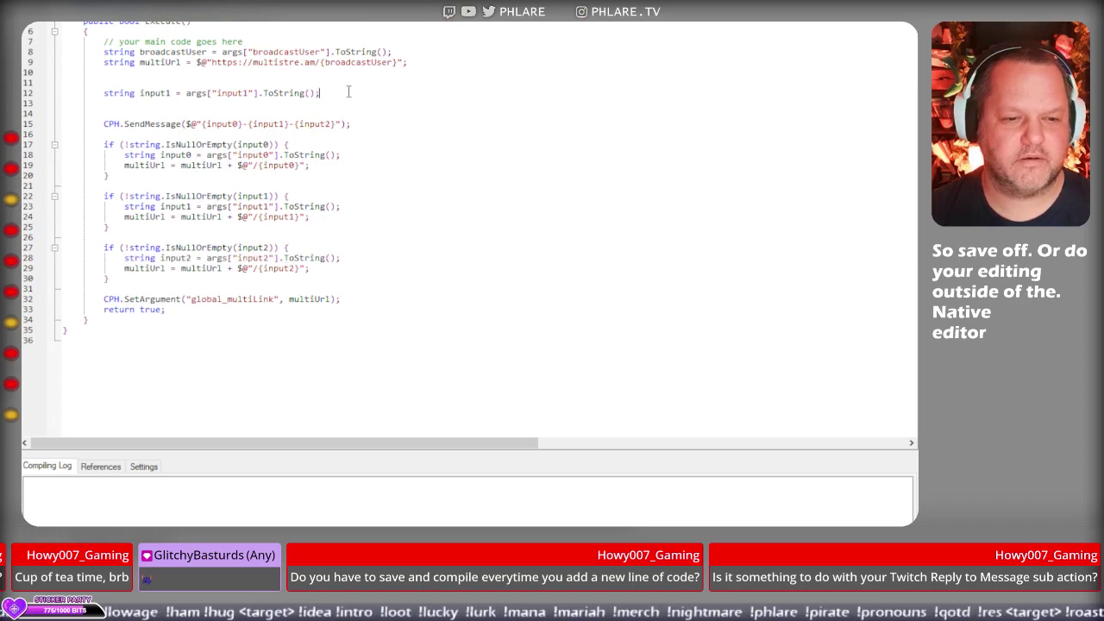
key(shift+Home)
key(Delete)
key(BackSpace)
key(BackSpace)
key(BackSpace)
key(BackSpace)
key(BackSpace)
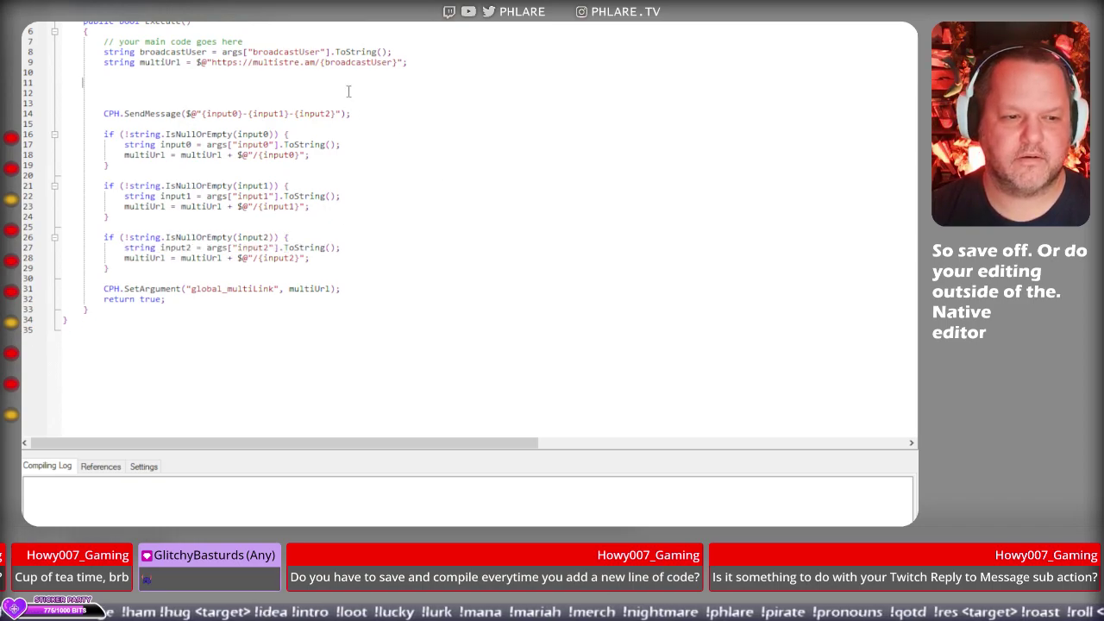
key(BackSpace)
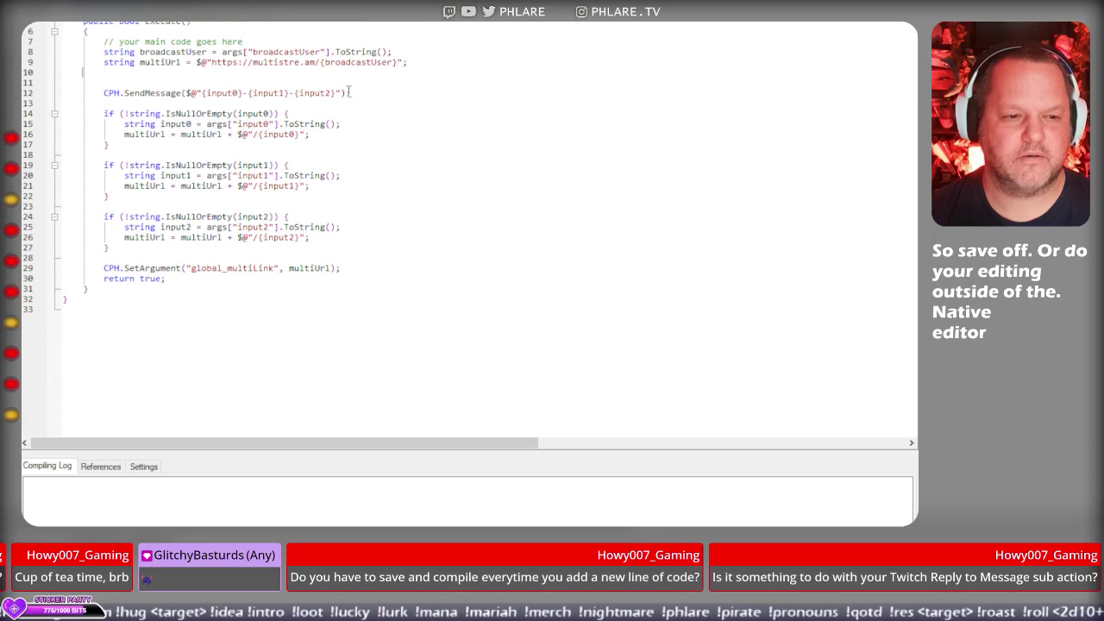
key(BackSpace)
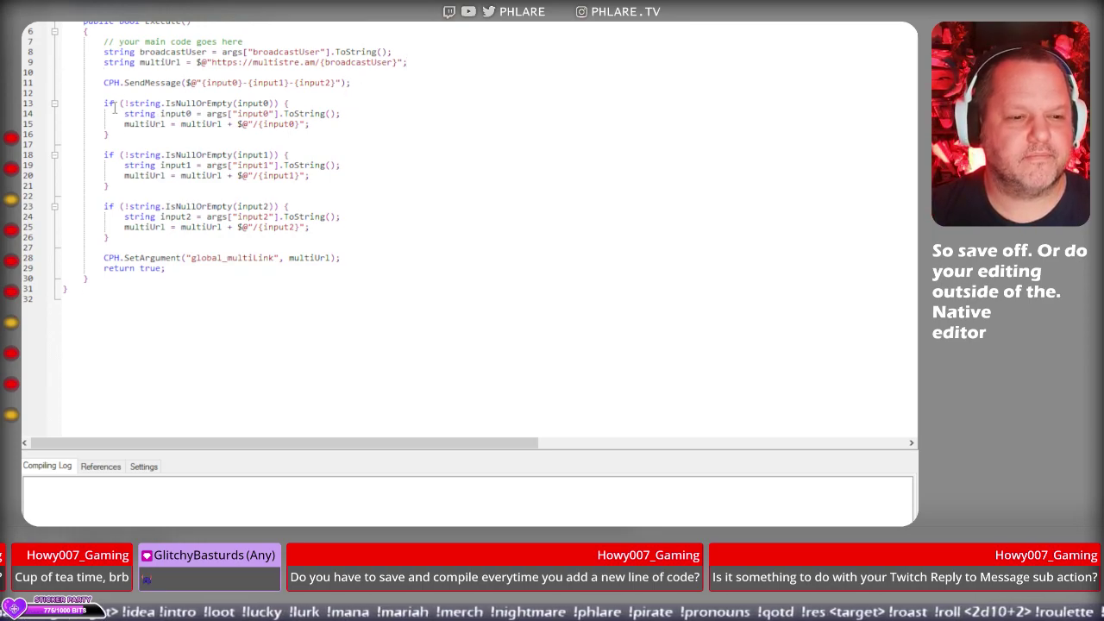
drag(122, 103, 276, 104)
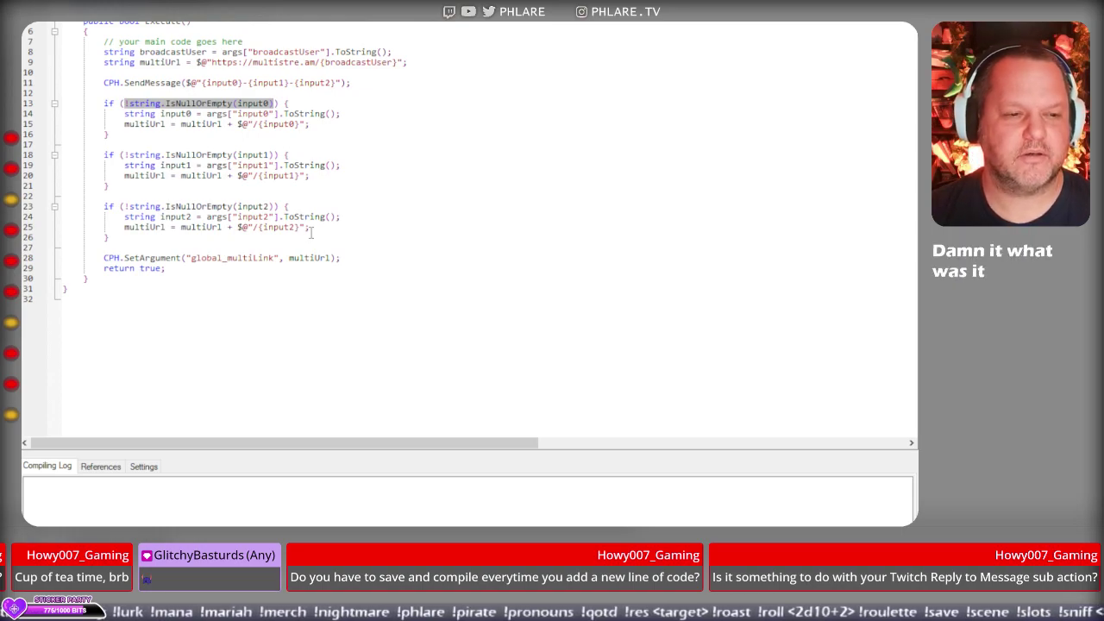
key(ctrl+v)
key(ctrl+z)
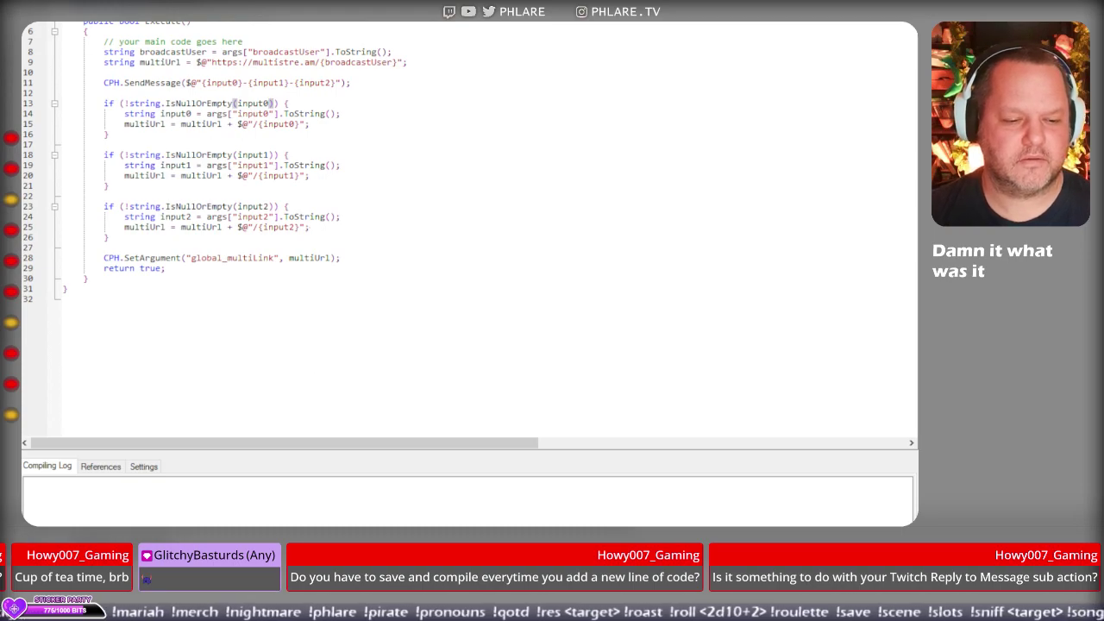
Find the brain action and copy the if (args.ContainsKey("user")) { line from its pbot brain code.
key(Escape)
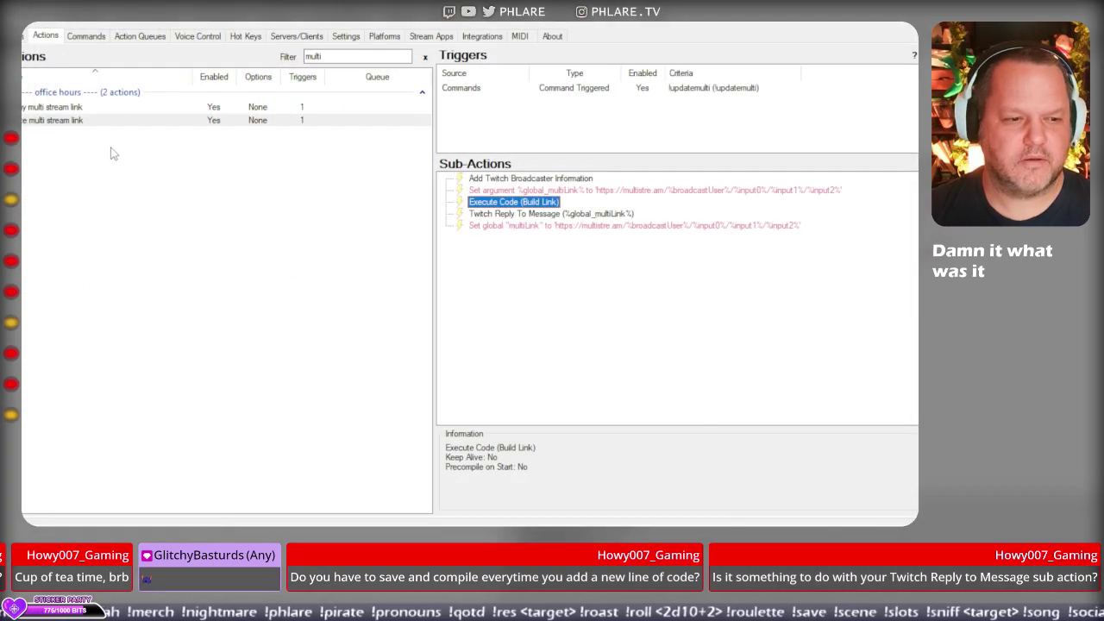
click(359, 60)
text(brain)
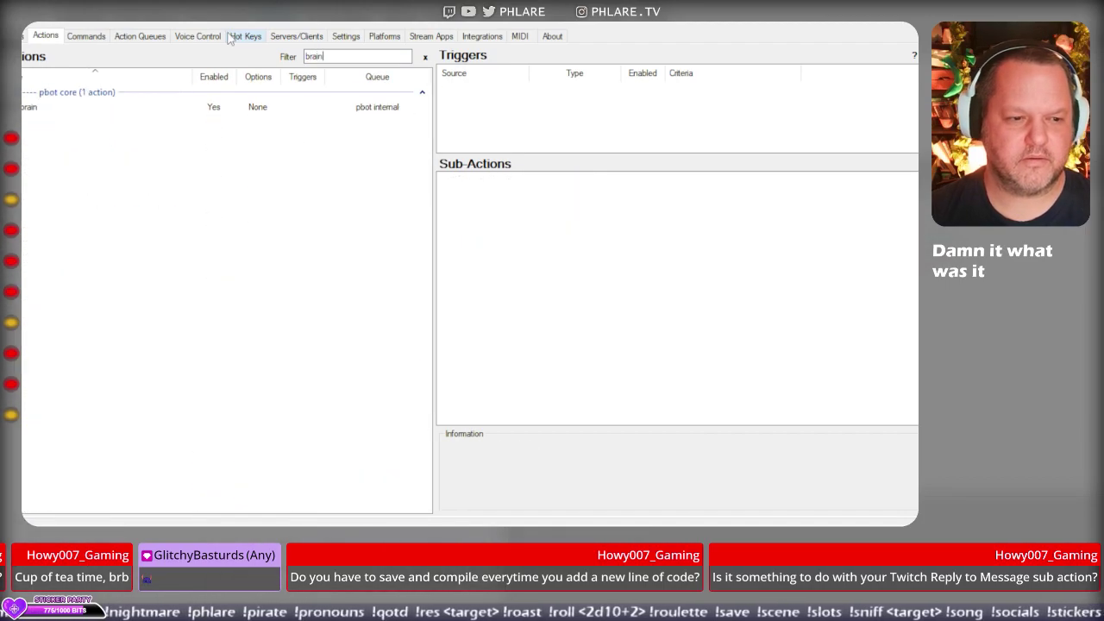
double_click(87, 107)
click(562, 334)
double_click(517, 312)
drag(110, 196, 269, 196)
key(ctrl+c)
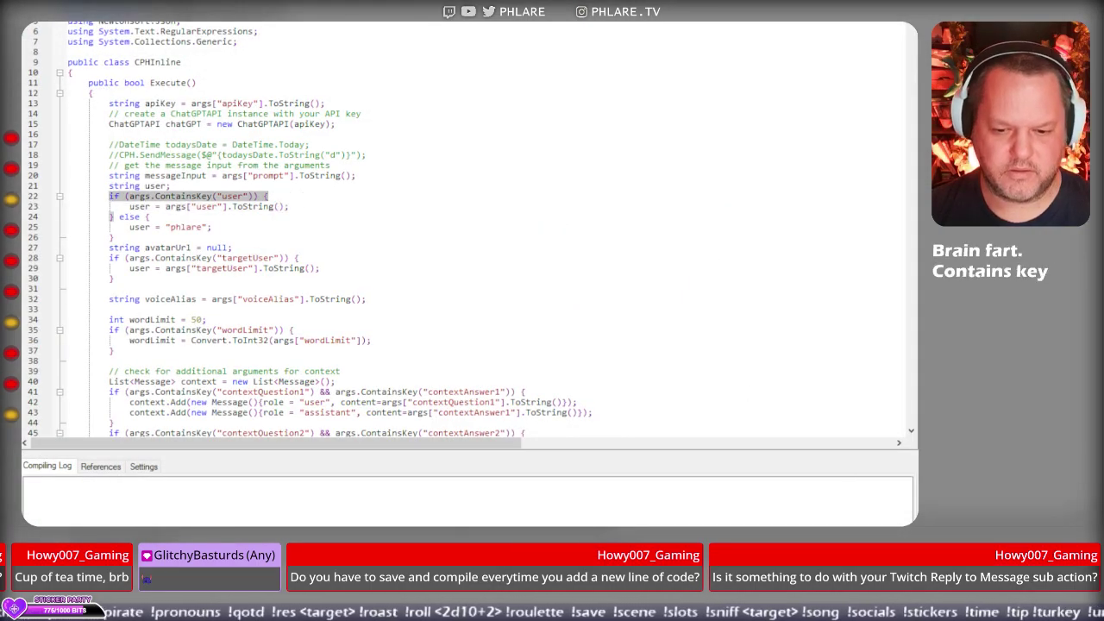
Return to the update multi stream link action and open its Build Link code for editing.
key(Escape)
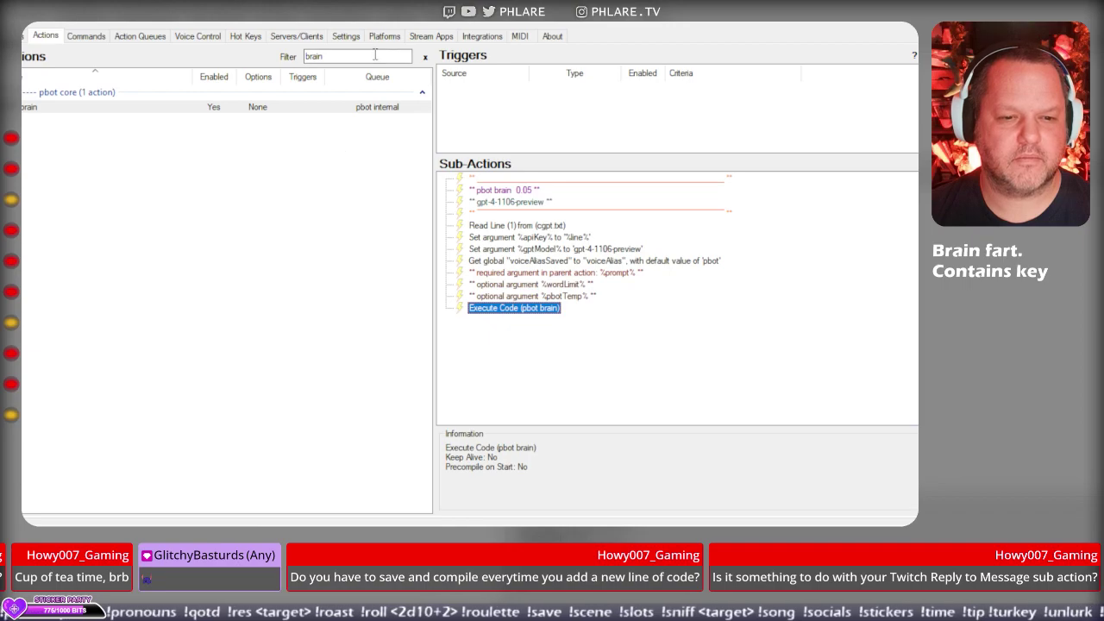
double_click(375, 55)
text(mult)
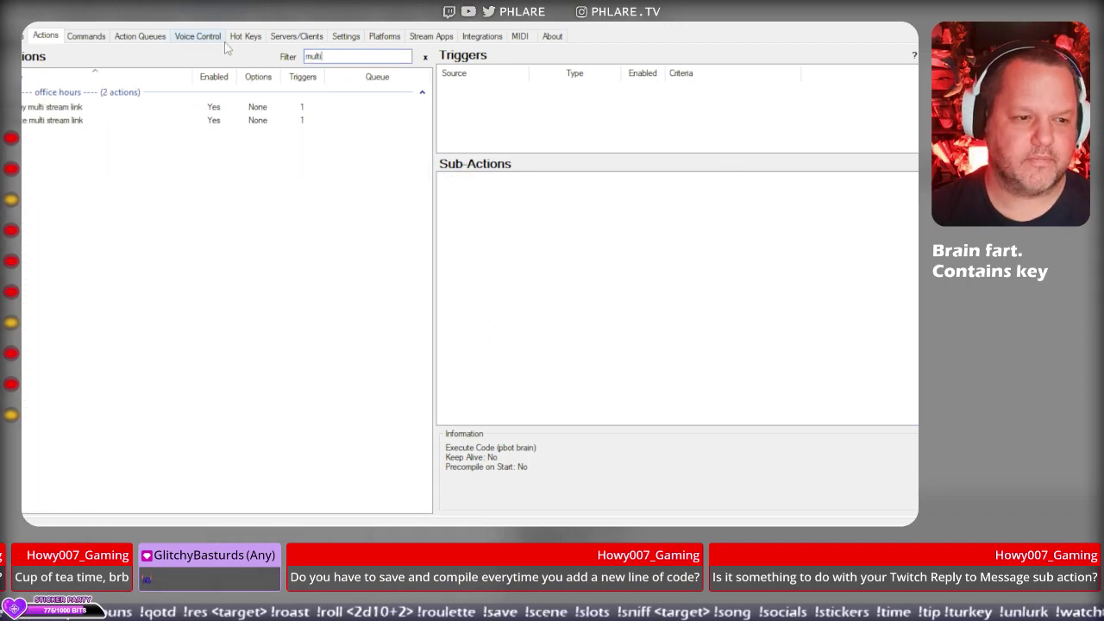
text(i)
double_click(77, 122)
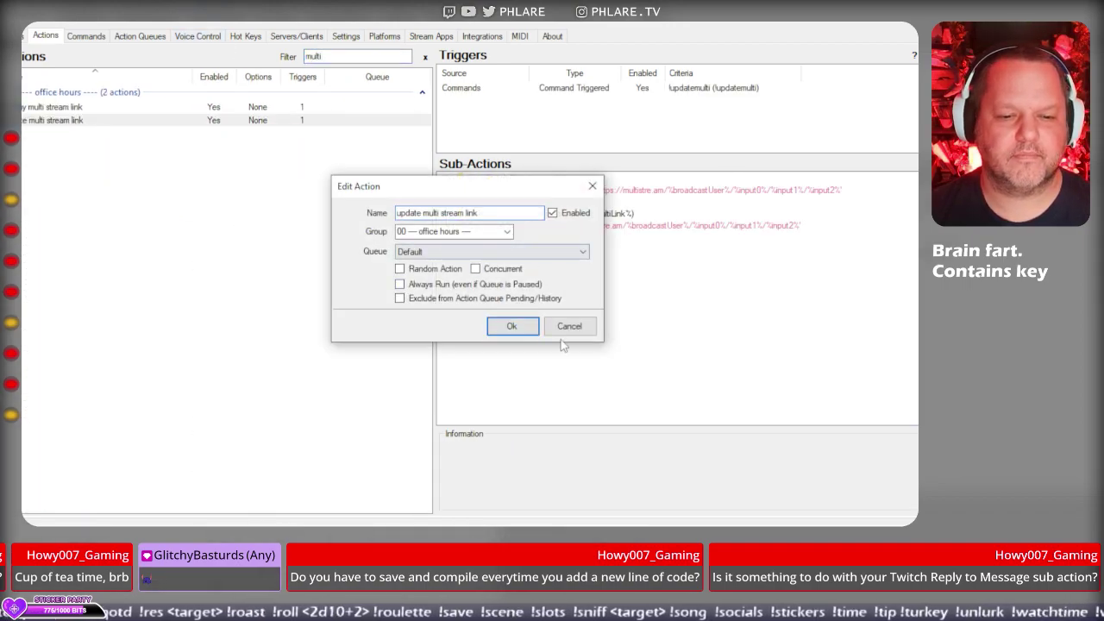
click(570, 326)
double_click(552, 203)
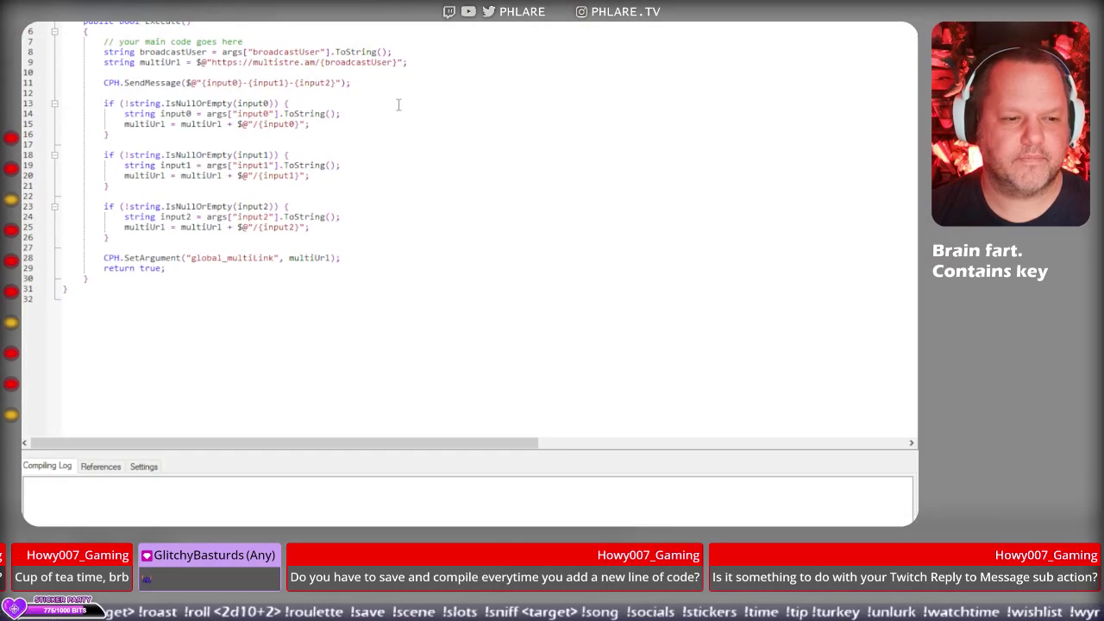
key(Right)
key(Right)
key(Right)
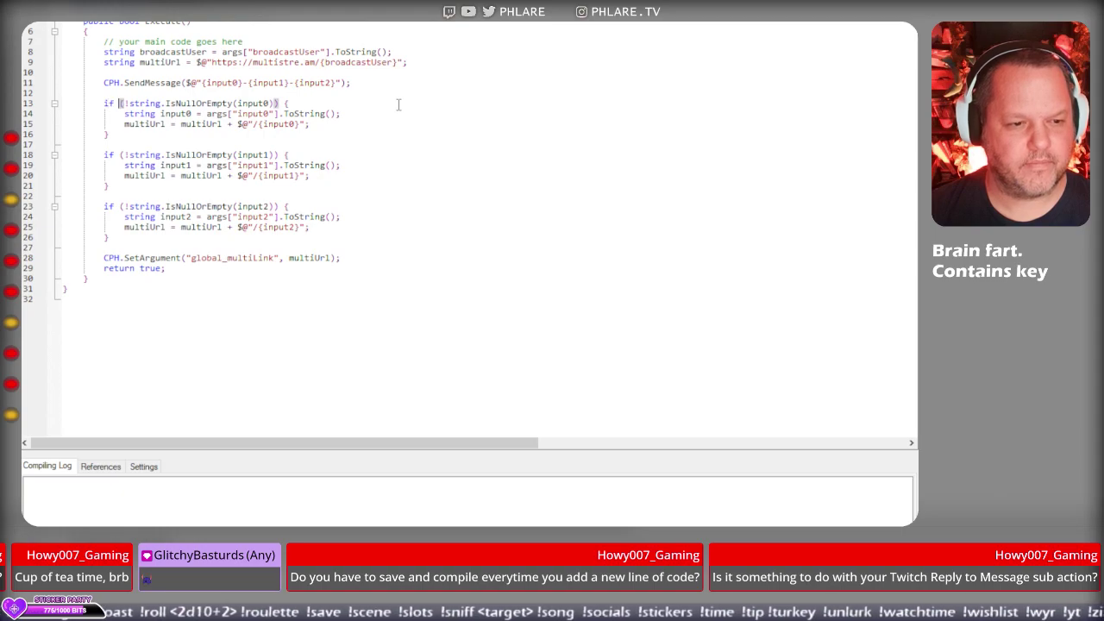
text(if (args.ContainsKey("user")) ()
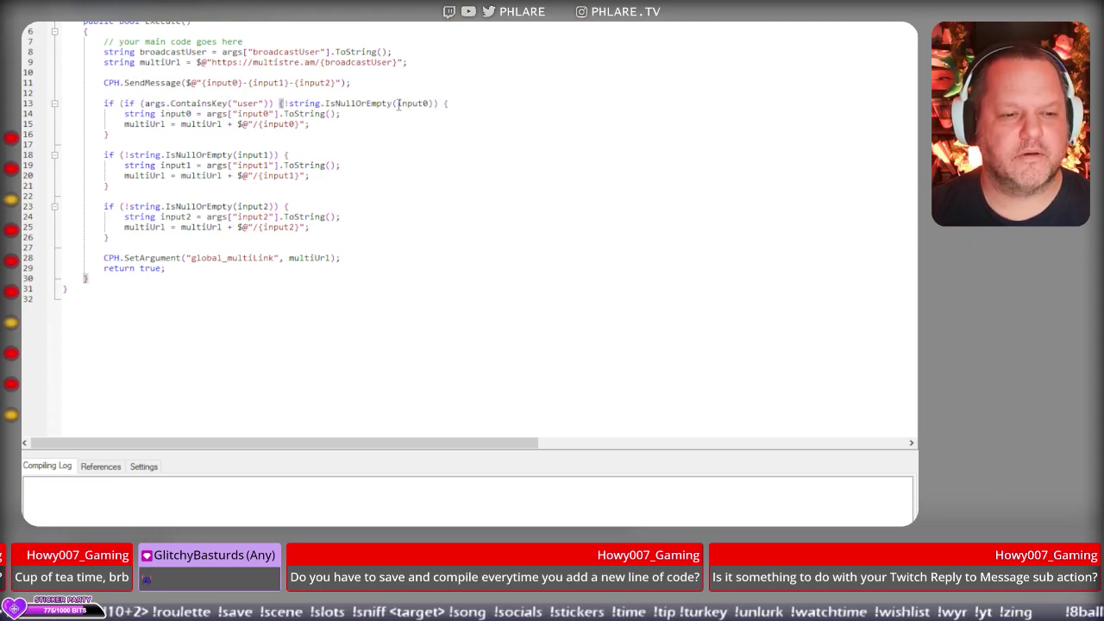
key(ctrl+z)
Insert the copied if (args.ContainsKey("user")) { line above the input0 IsNullOrEmpty check and indent that check beneath it.
key(Home)
key(Return)
key(Up)
key(ctrl+v)
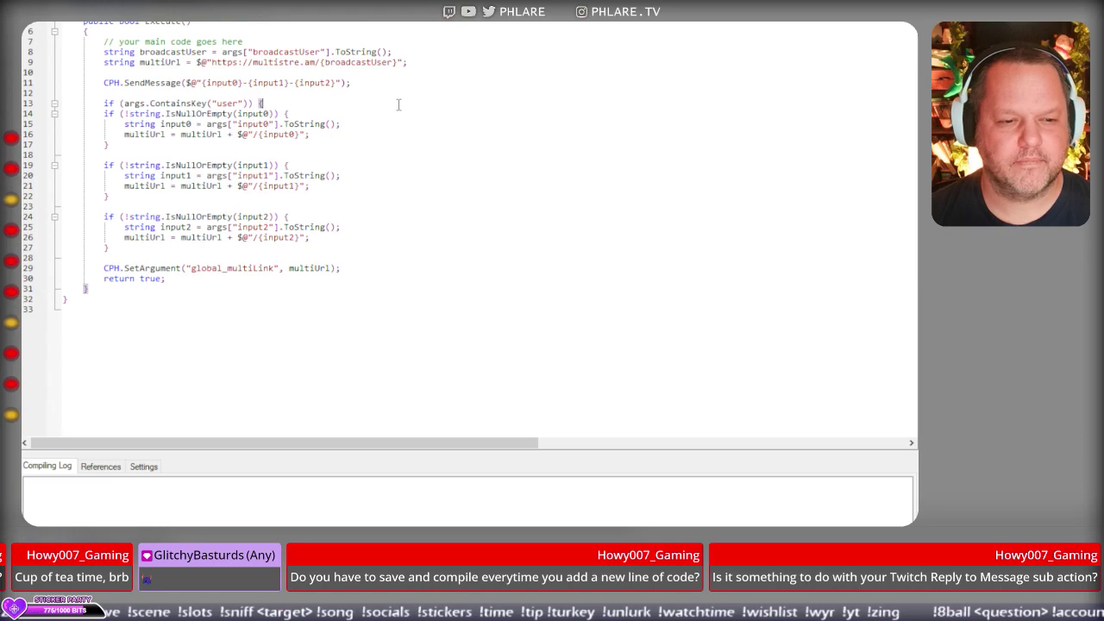
key(Down)
key(Home)
key(Tab)
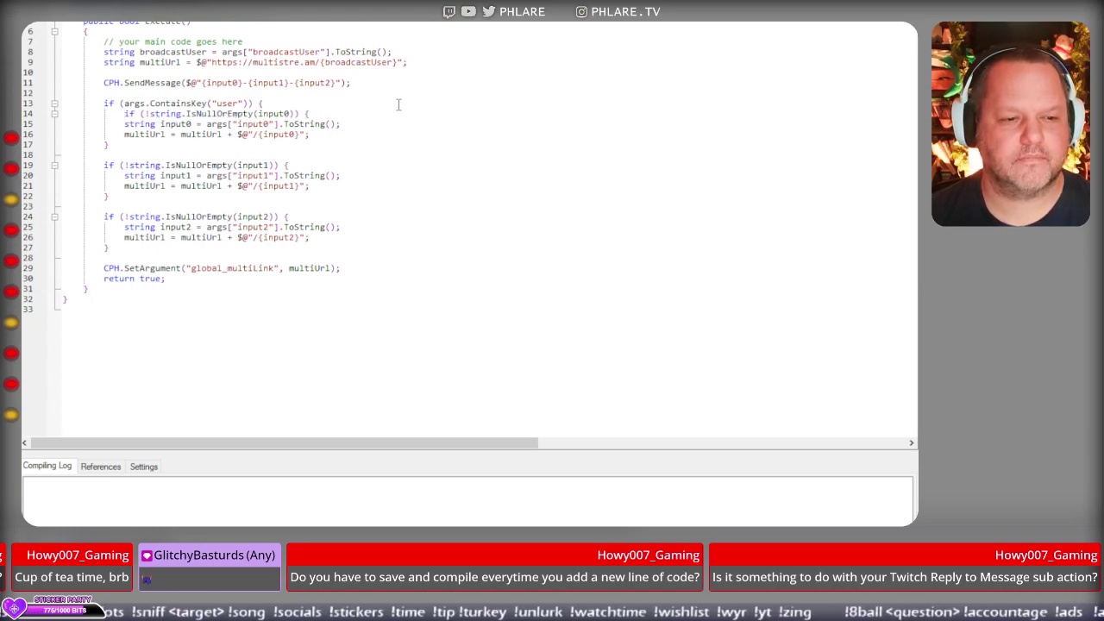
Move the string input0 declaration above the input0 IsNullOrEmpty check, without a blank line between them.
key(shift+Down)
key(ctrl+c)
key(Delete)
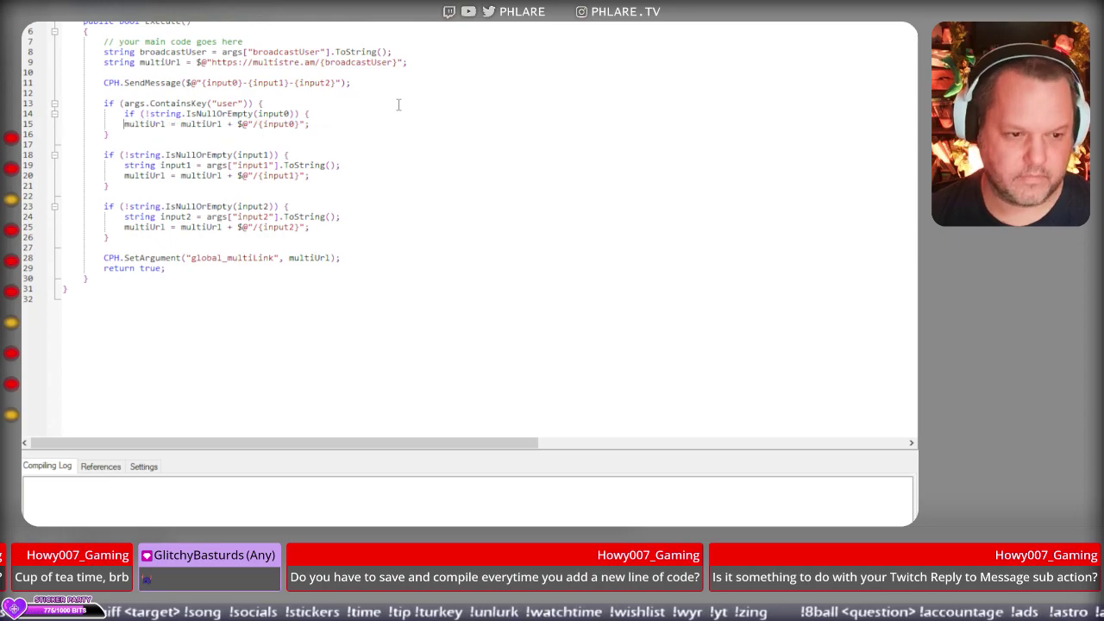
key(ctrl+v)
key(shift+Down)
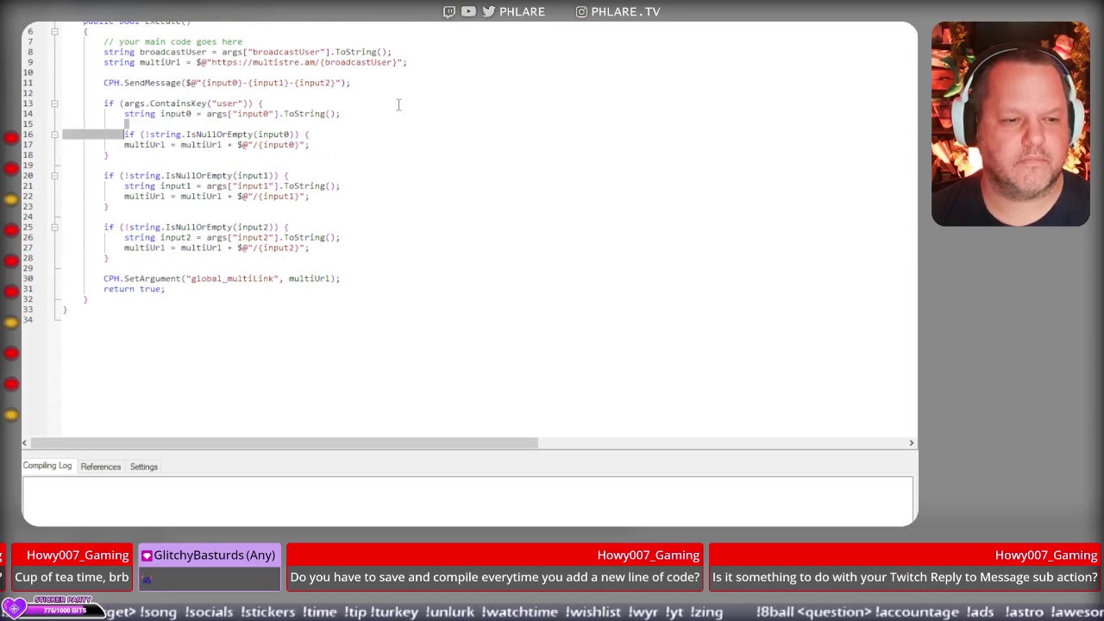
key(Delete)
Delete the input1 and input2 if blocks along with a surplus blank line.
key(End)
key(Down)
key(Down)
key(Down)
key(Down)
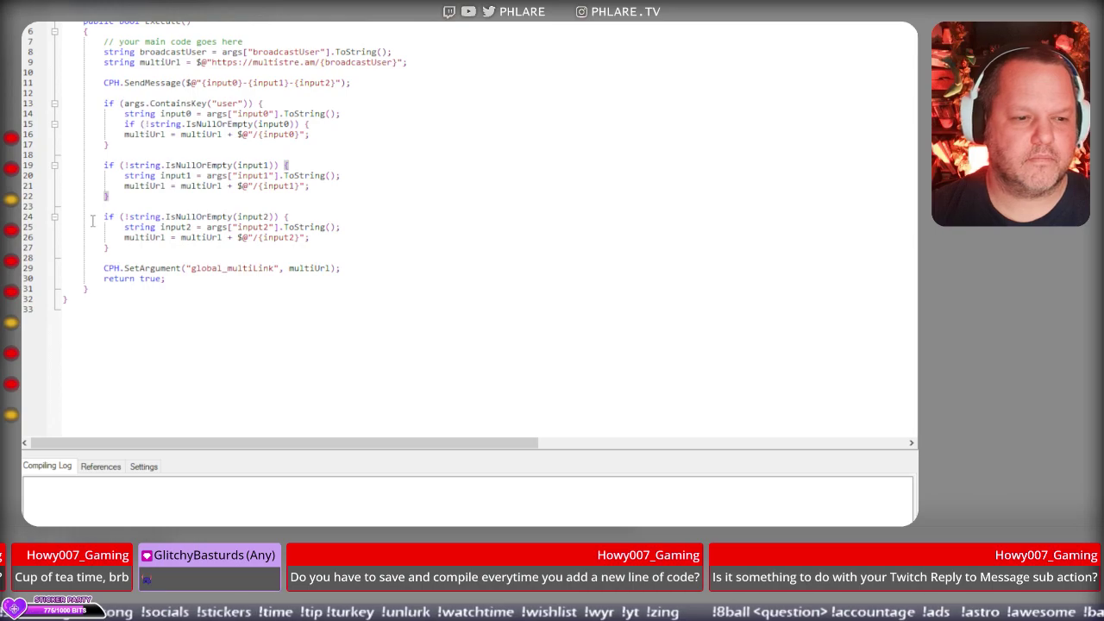
drag(102, 168, 165, 247)
key(Delete)
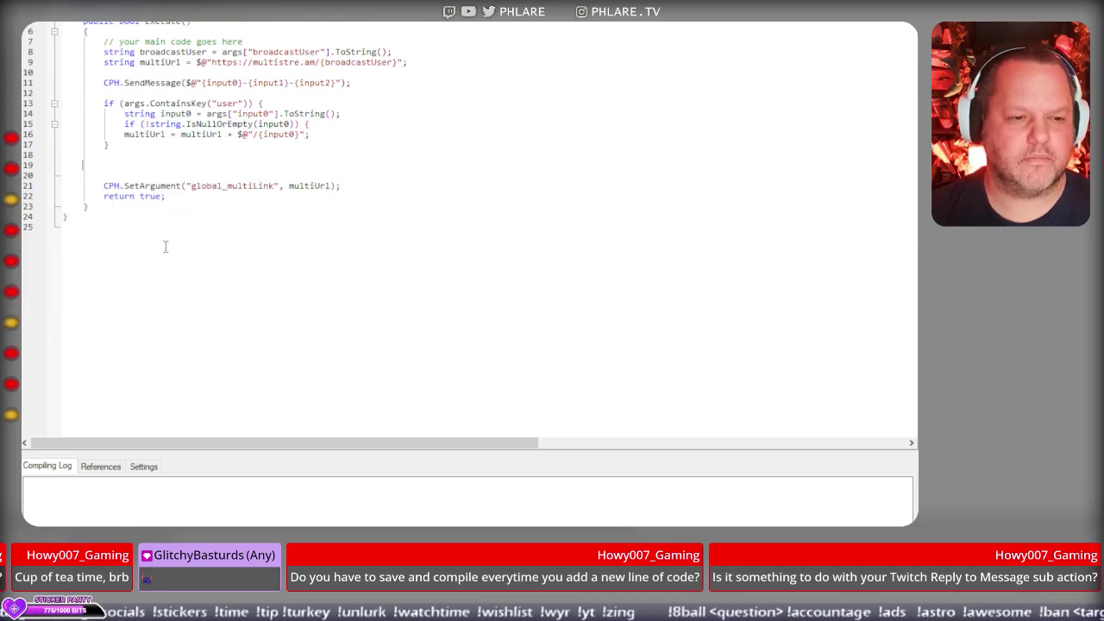
key(Delete)
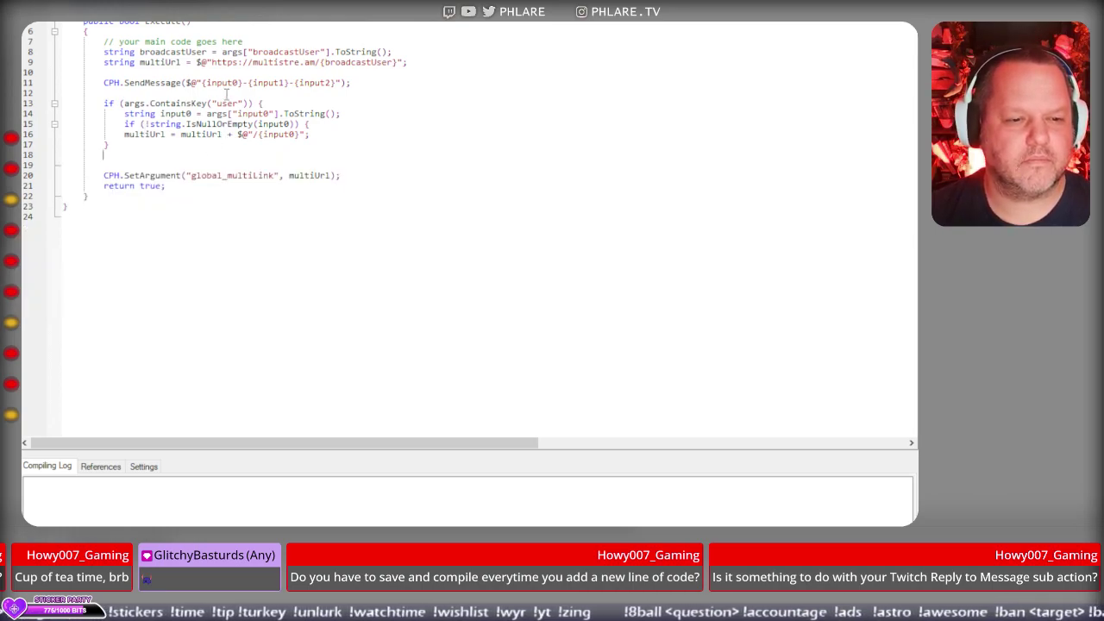
Change the key checked by args.ContainsKey to "input0".
double_click(228, 104)
text(input0)
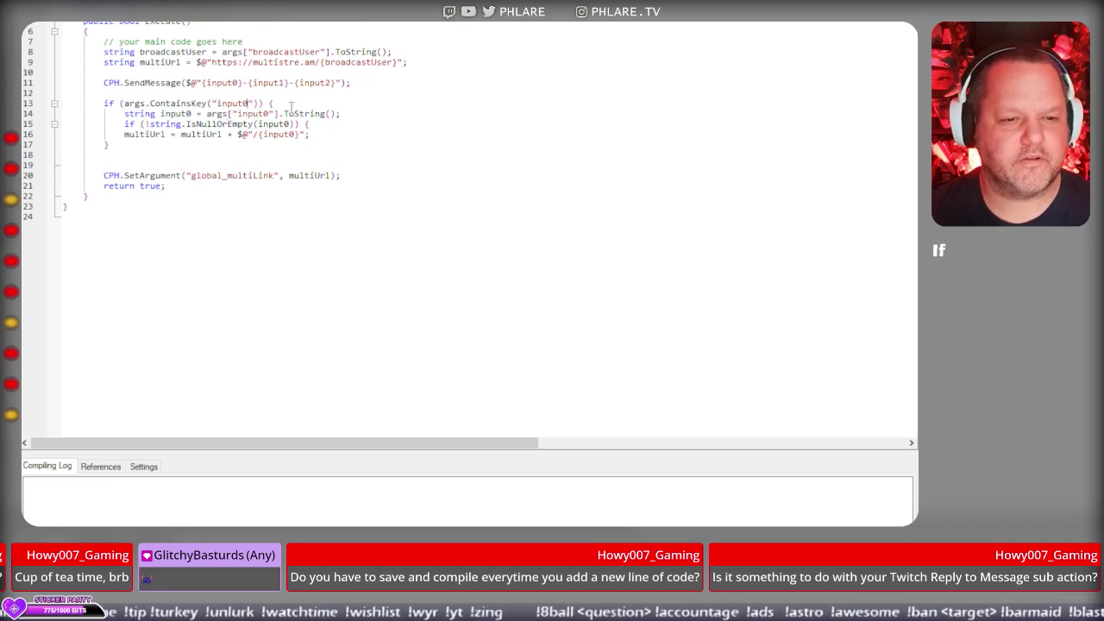
click(291, 105)
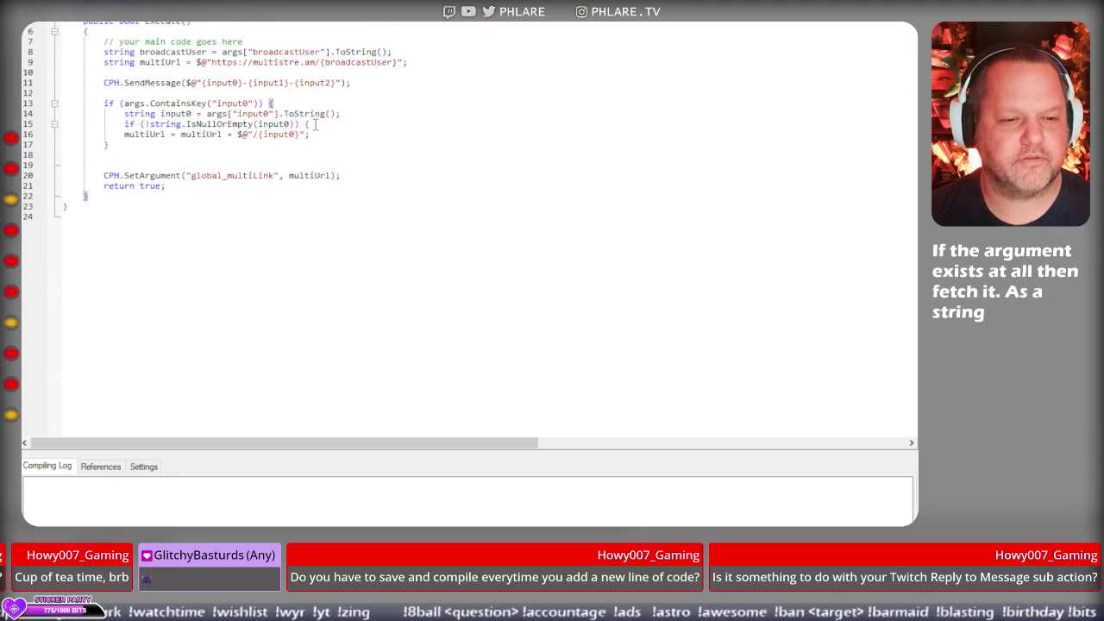
Indent the multiUrl line and close the inner if block with its own brace, then compile the code.
click(124, 134)
key(Tab)
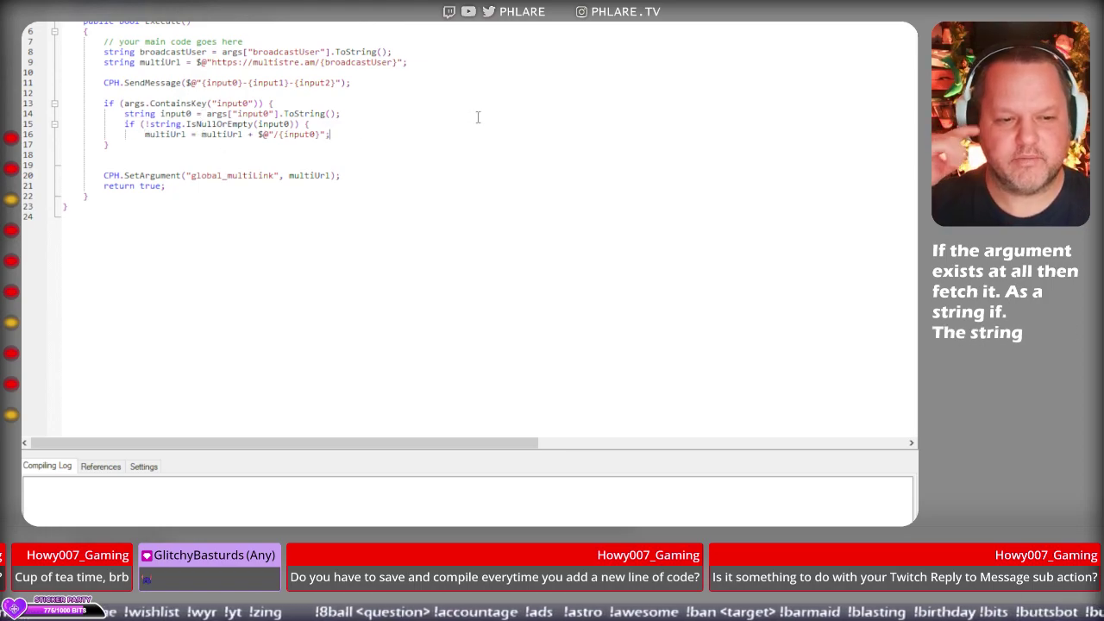
key(Return)
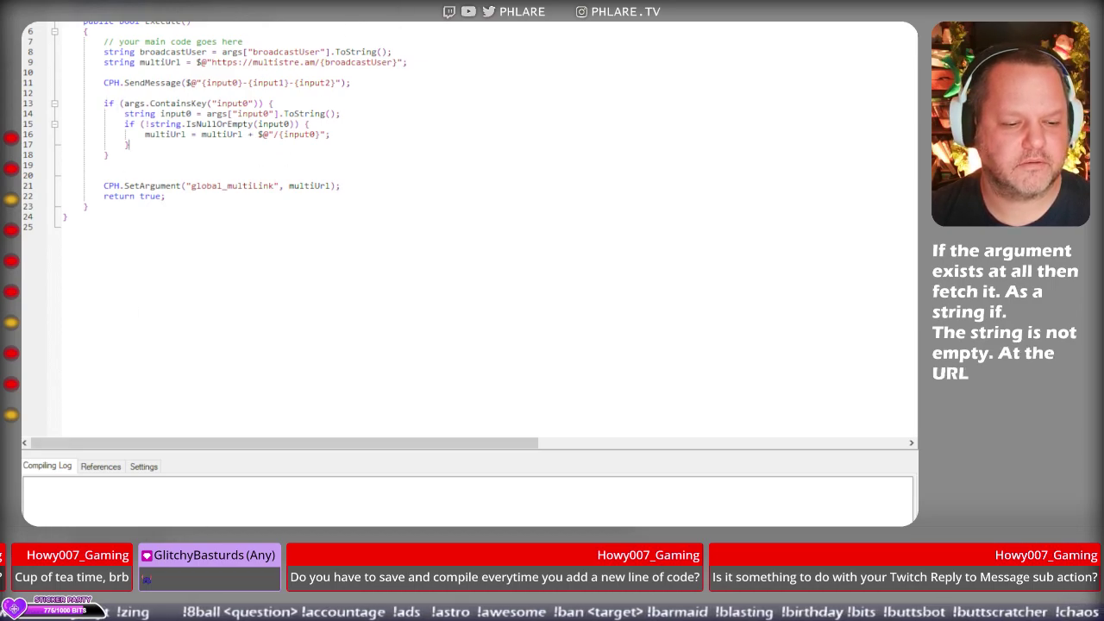
click(183, 517)
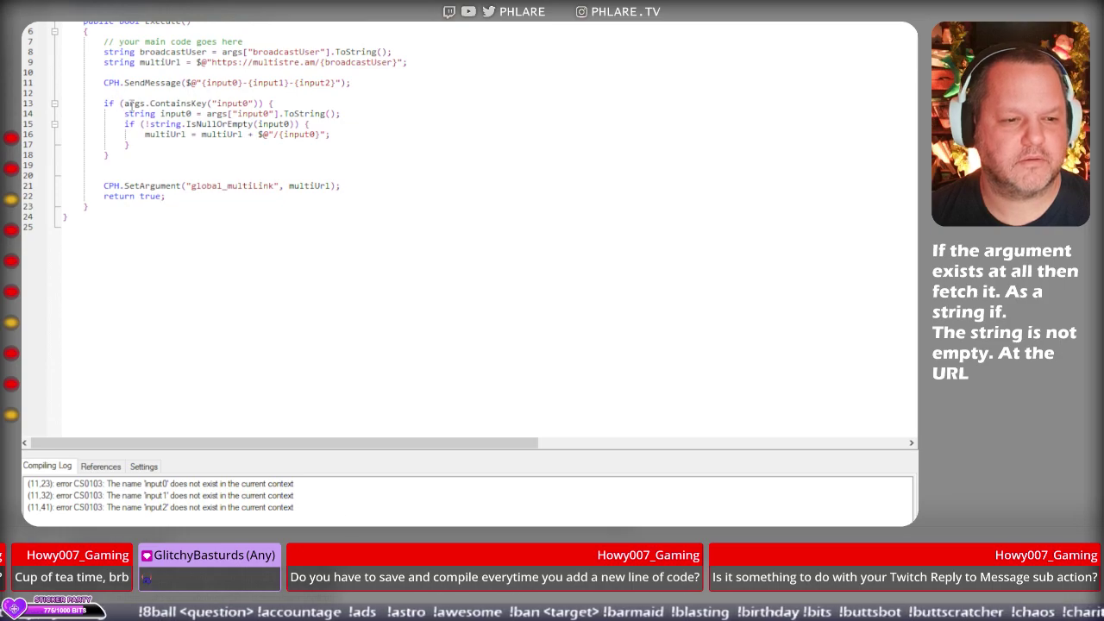
Delete the CPH.SendMessage line with its adjacent blank line and recompile the code.
double_click(230, 103)
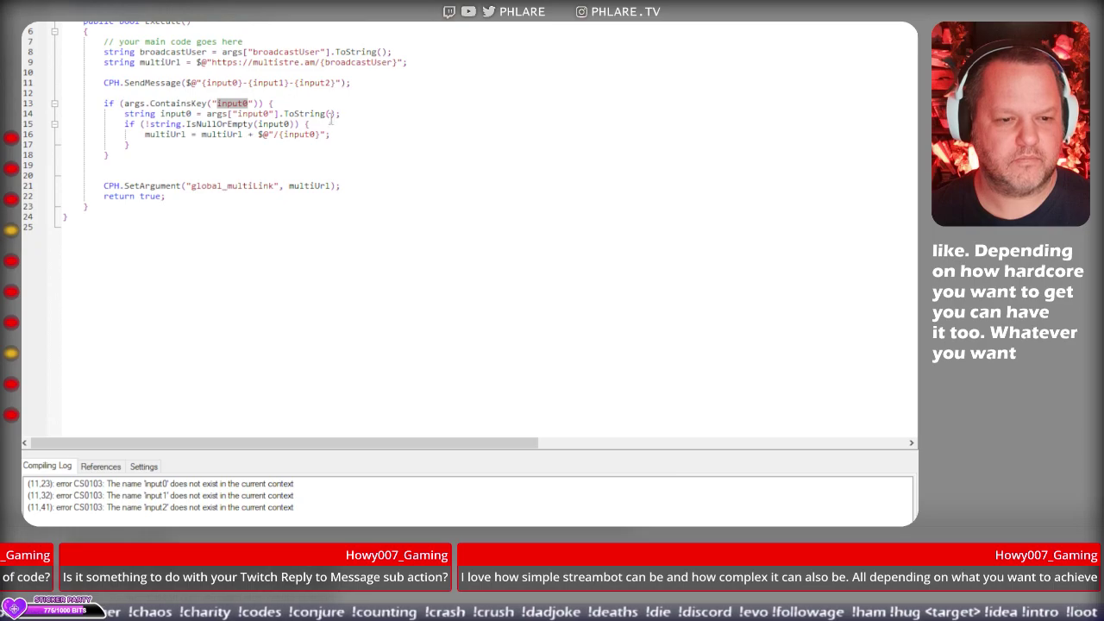
key(Home)
key(shift+Down)
key(shift+Down)
key(Delete)
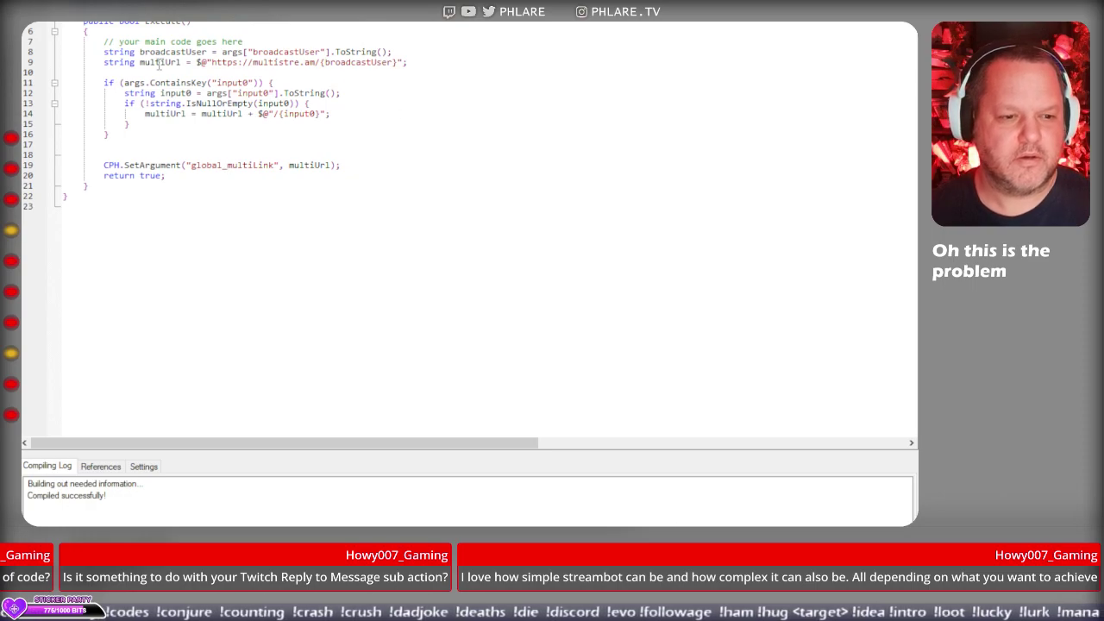
Duplicate the whole input0 ContainsKey block twice below the original, separating the copies with blank lines.
drag(105, 83, 135, 135)
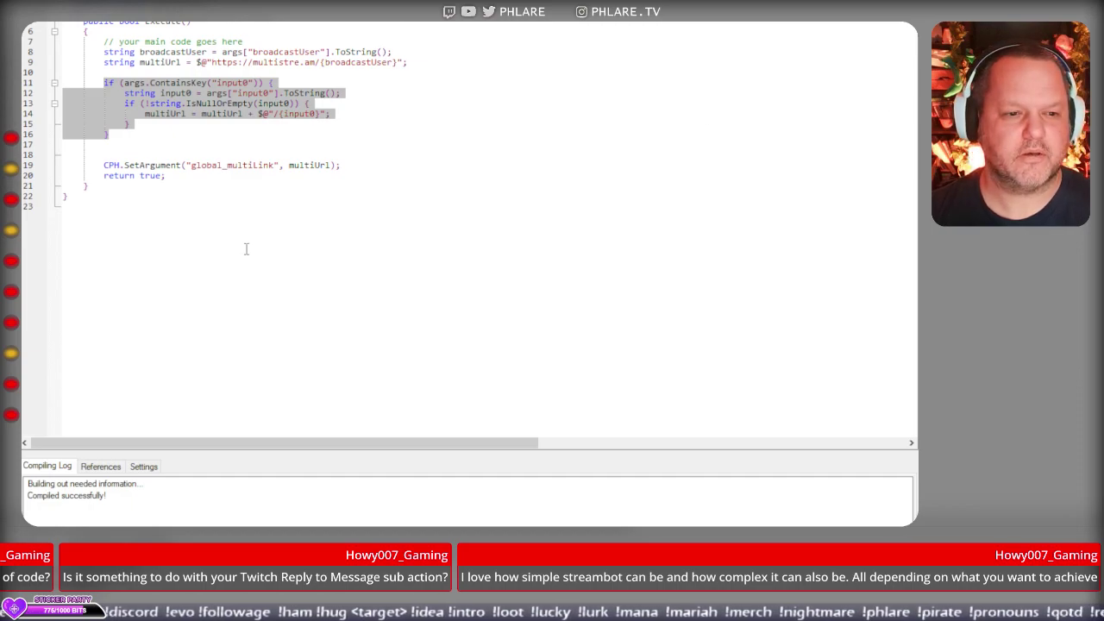
click(187, 130)
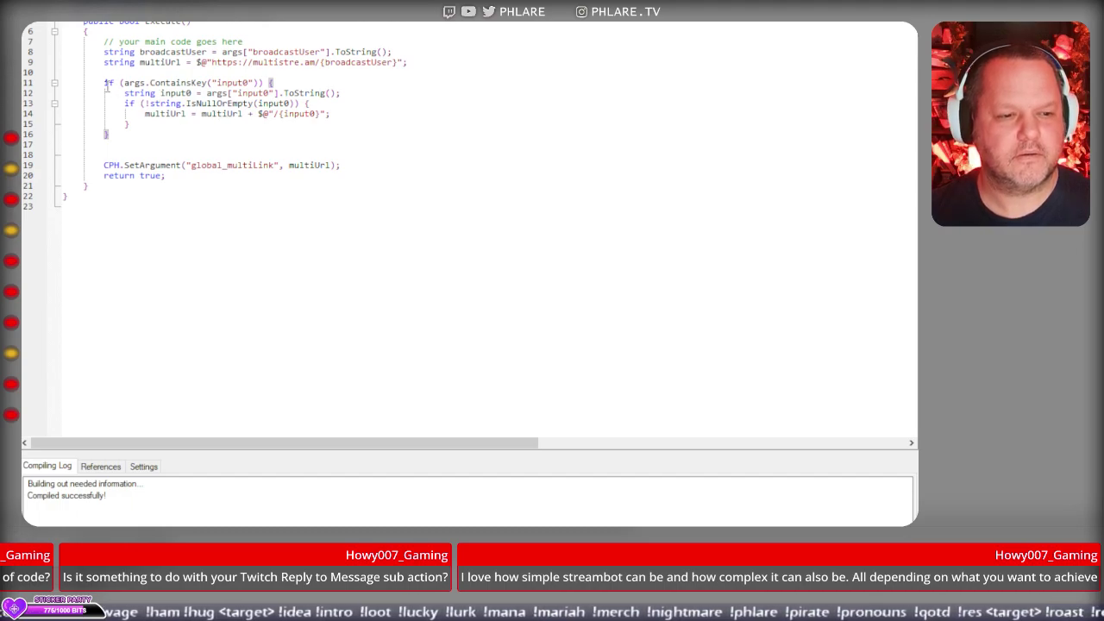
drag(105, 83, 131, 134)
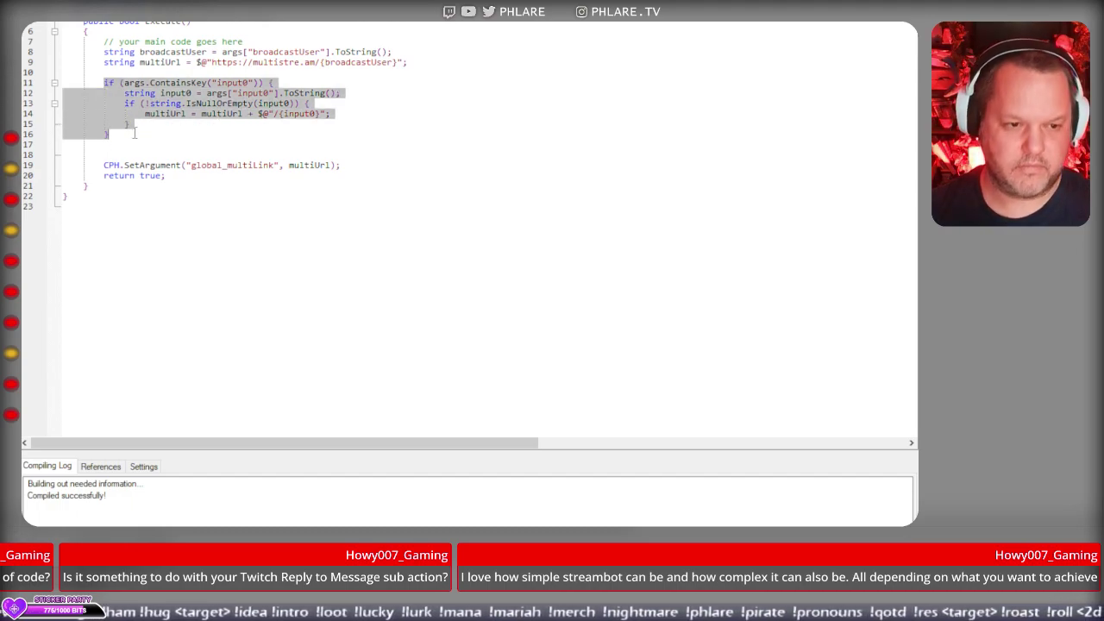
key(ctrl+c)
click(133, 134)
key(Return)
key(Return)
key(ctrl+v)
key(Return)
key(Return)
key(ctrl+v)
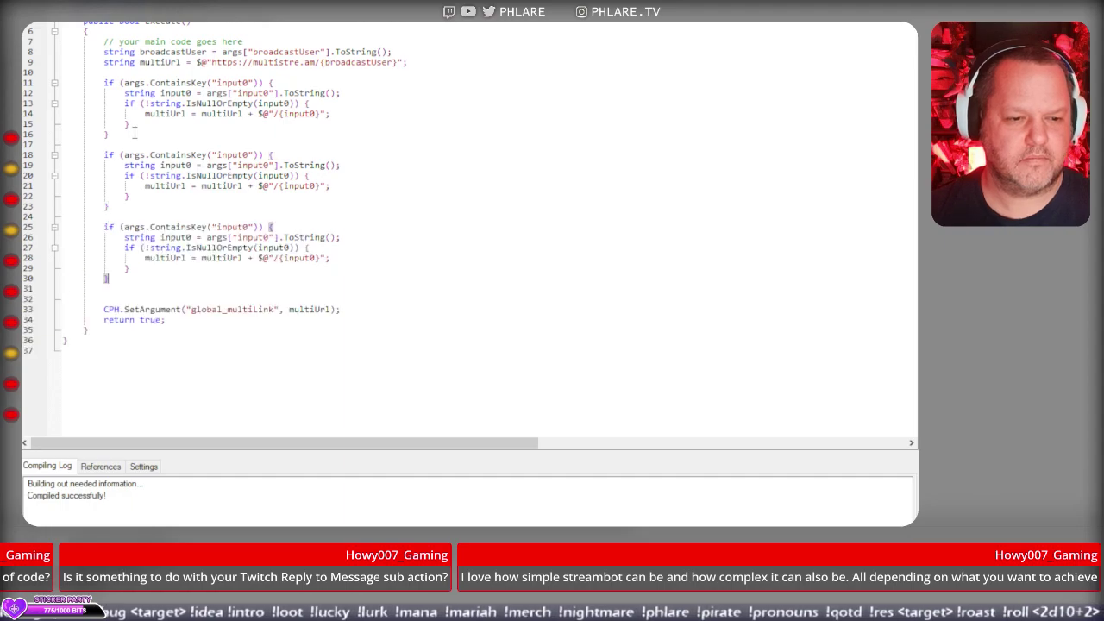
Change every input0 reference in the second ContainsKey block to input1.
drag(242, 154, 249, 155)
text(1)
drag(186, 165, 191, 165)
text(1)
text(1)
drag(264, 165, 315, 185)
text(11)
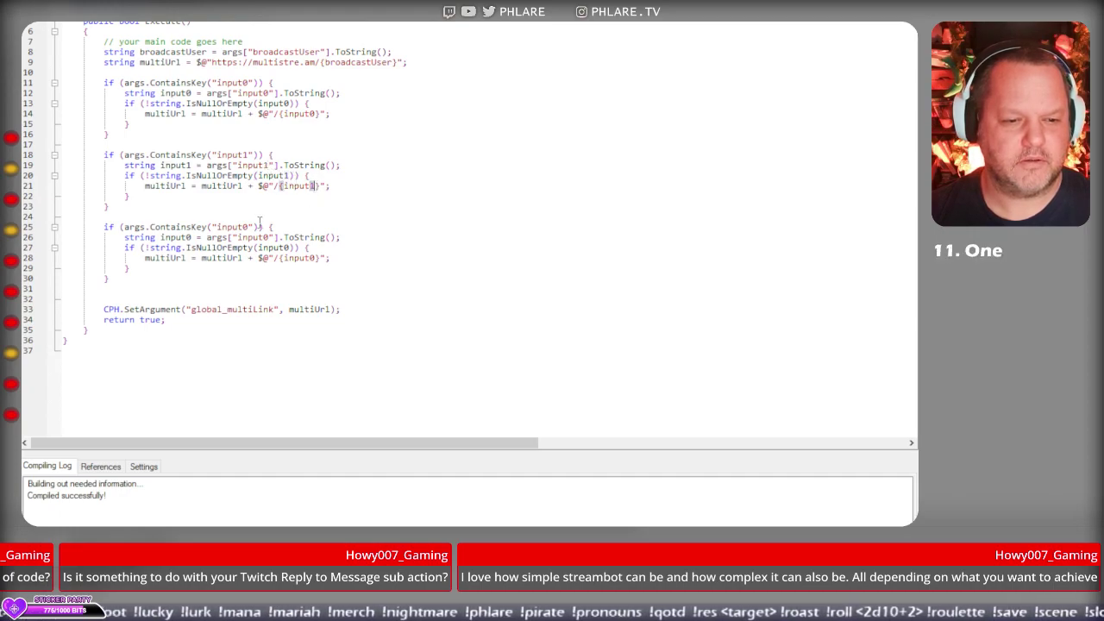
Change every input0 reference in the third ContainsKey block to input2.
drag(244, 226, 272, 237)
text(22)
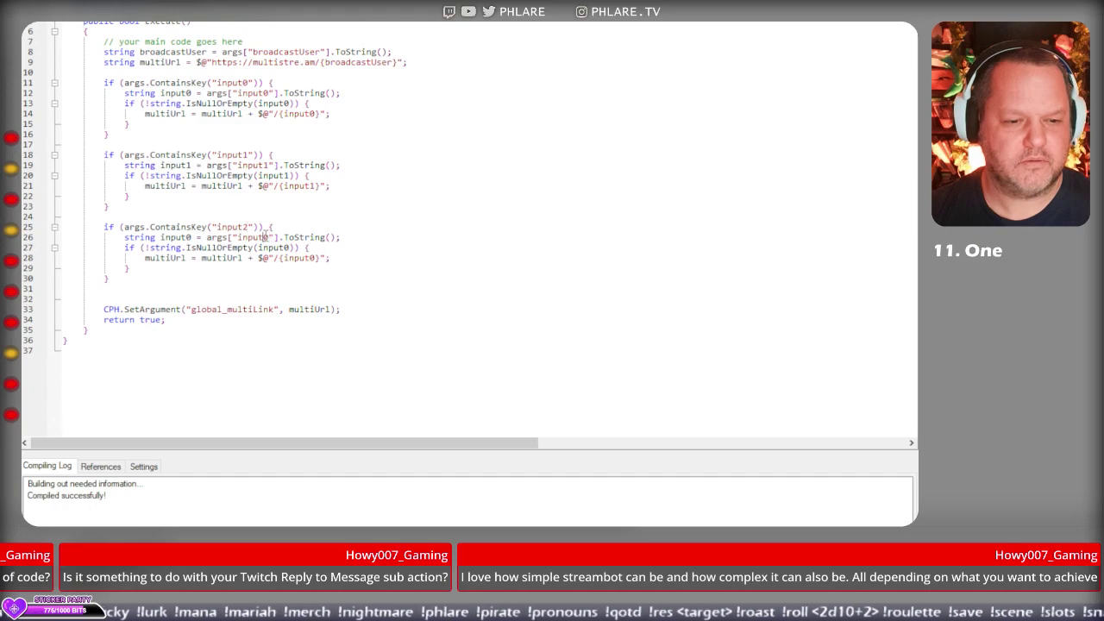
drag(185, 237, 192, 237)
text(2)
drag(284, 247, 316, 258)
text(22)
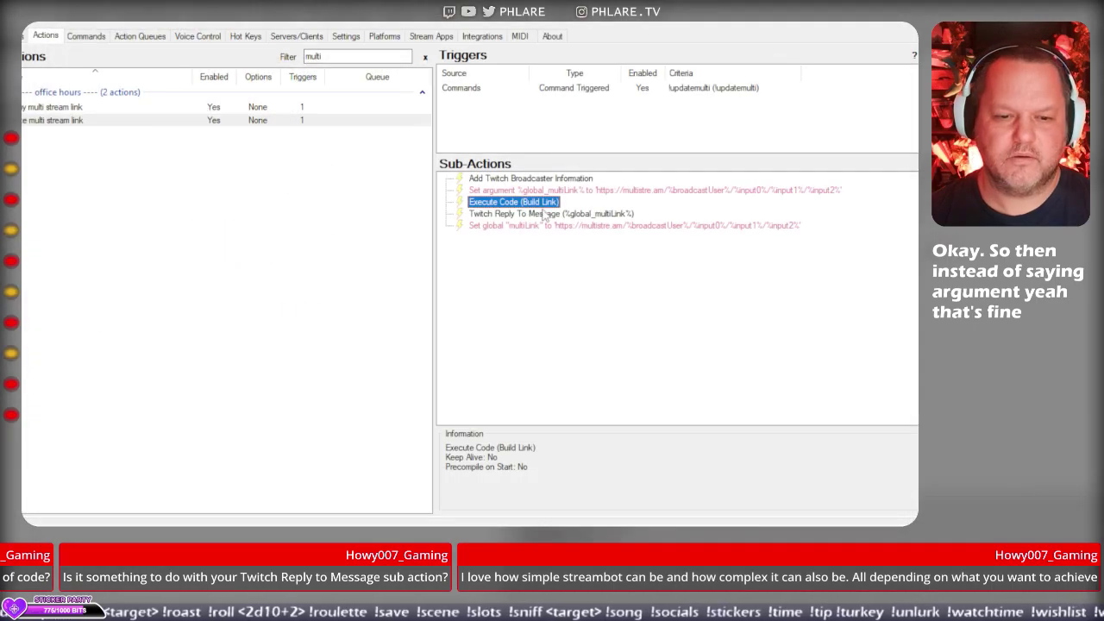
Clear the value in the Set global "multiLink" sub-action and switch its source type to Argument.
click(544, 225)
double_click(543, 225)
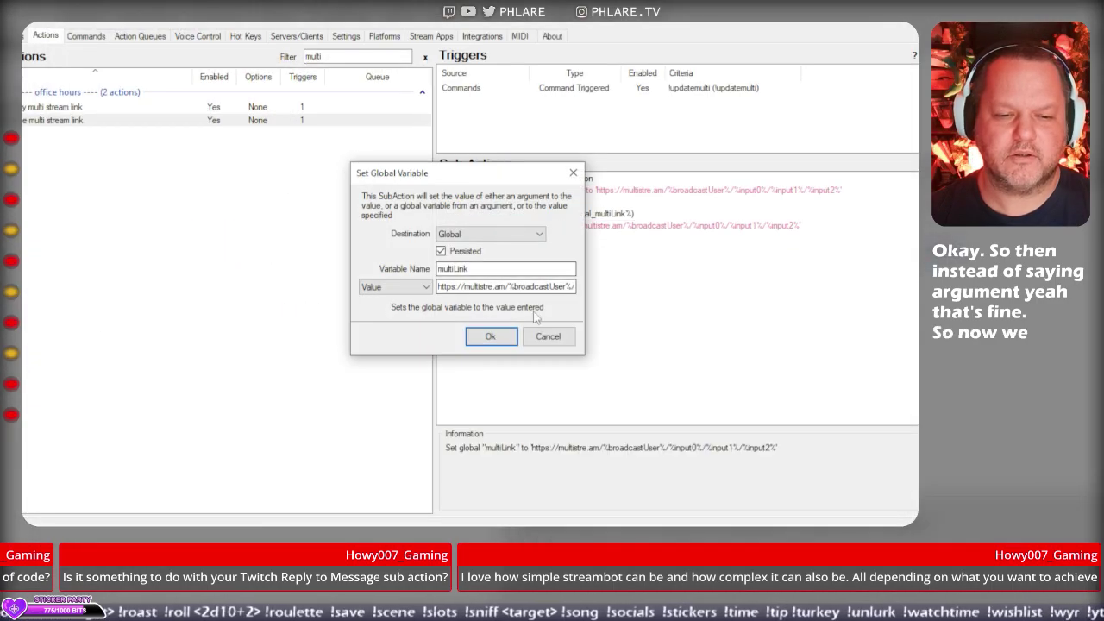
key(ctrl+a)
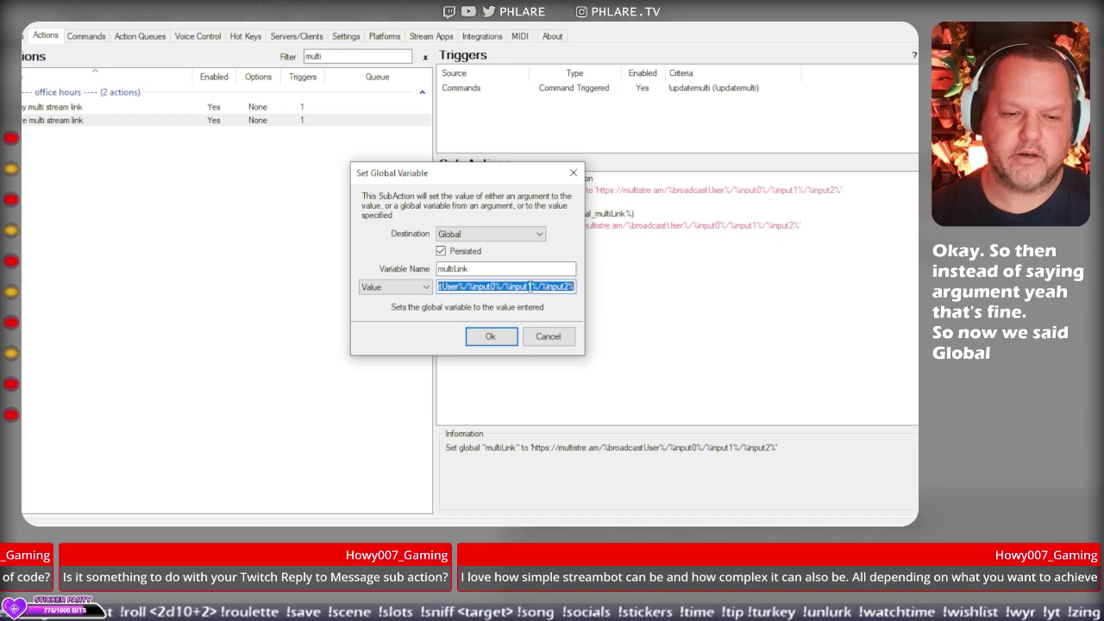
text($)
key(BackSpace)
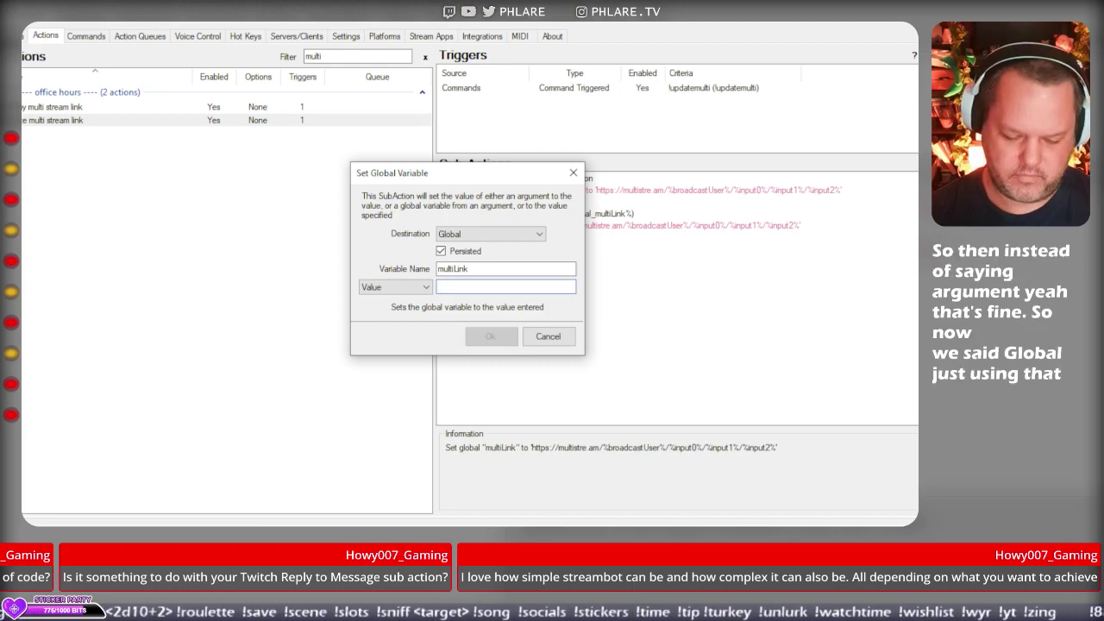
click(395, 286)
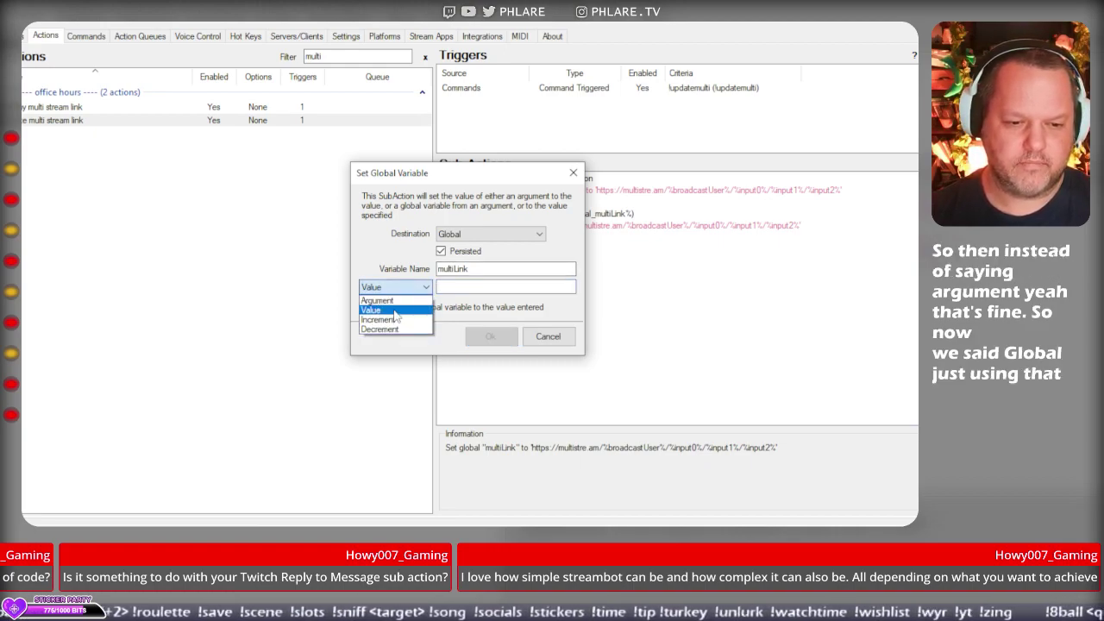
click(380, 300)
Enter global_multiLink as the source argument for the multiLink global and confirm the settings.
text(globalk_)
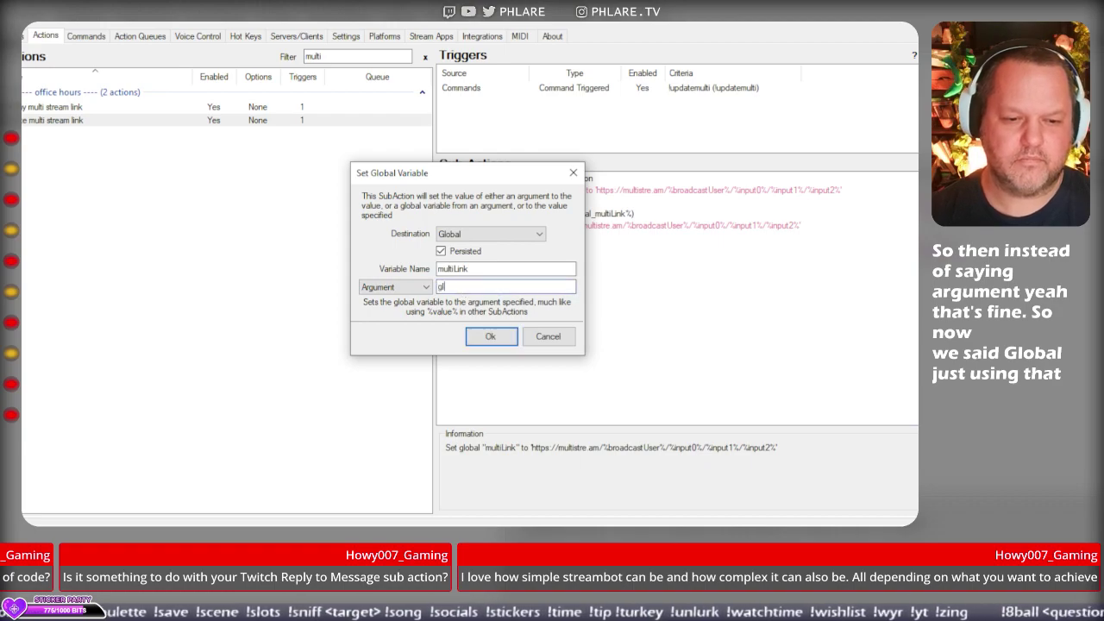
key(BackSpace)
key(BackSpace)
text(_mu)
key(BackSpace)
key(BackSpace)
text(mul)
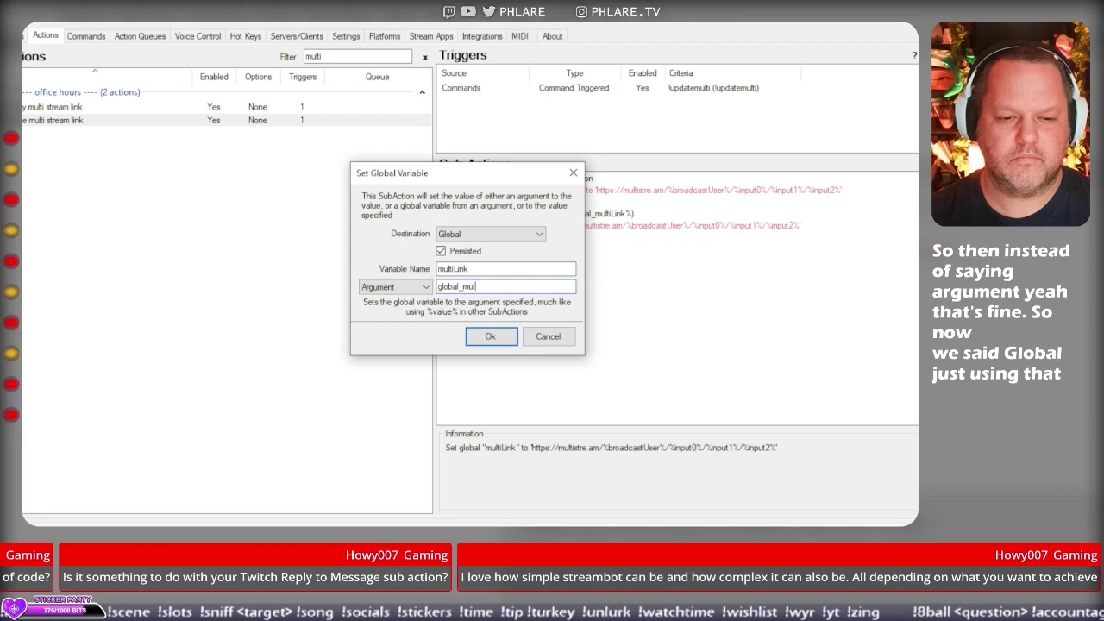
text(tiLink)
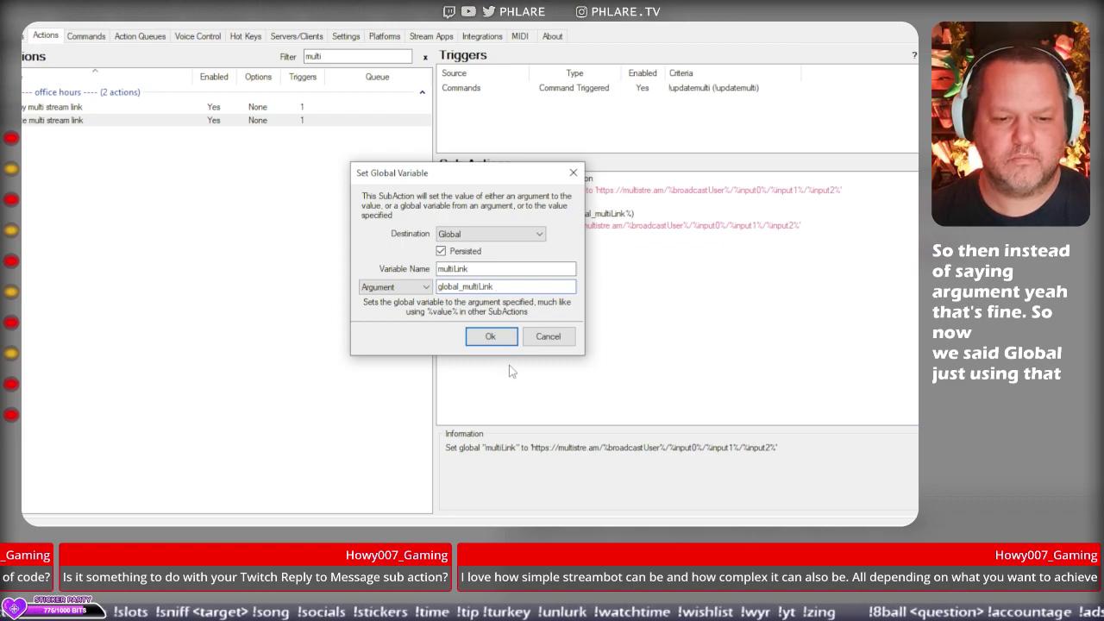
click(498, 338)
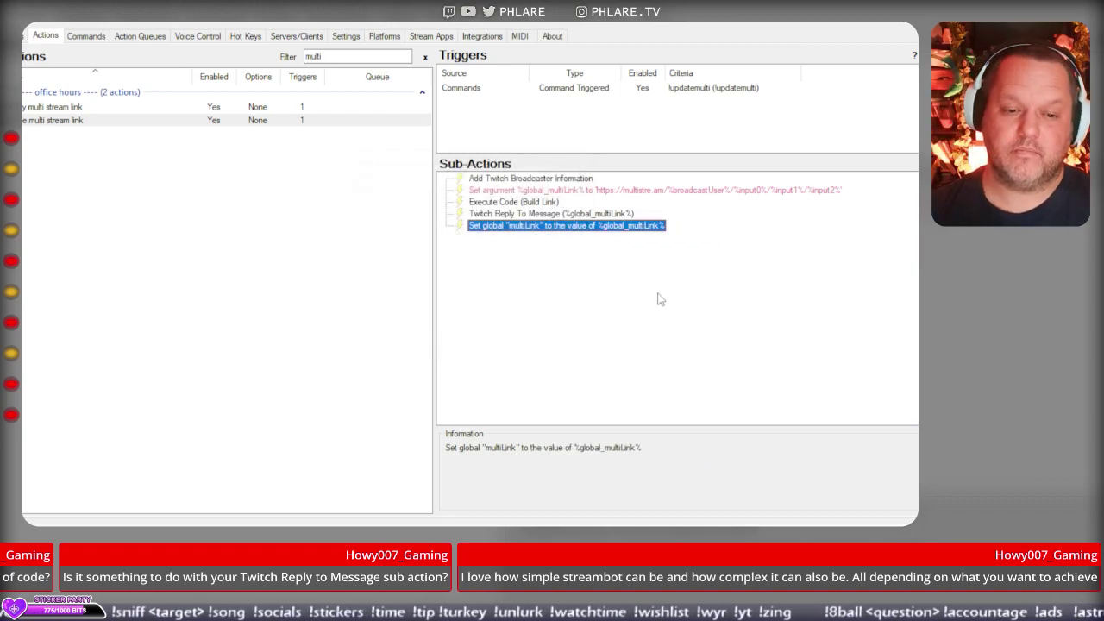
Move the Set global "multiLink" sub-action above the Twitch Reply To Message sub-action and delete that reply.
drag(613, 226, 600, 226)
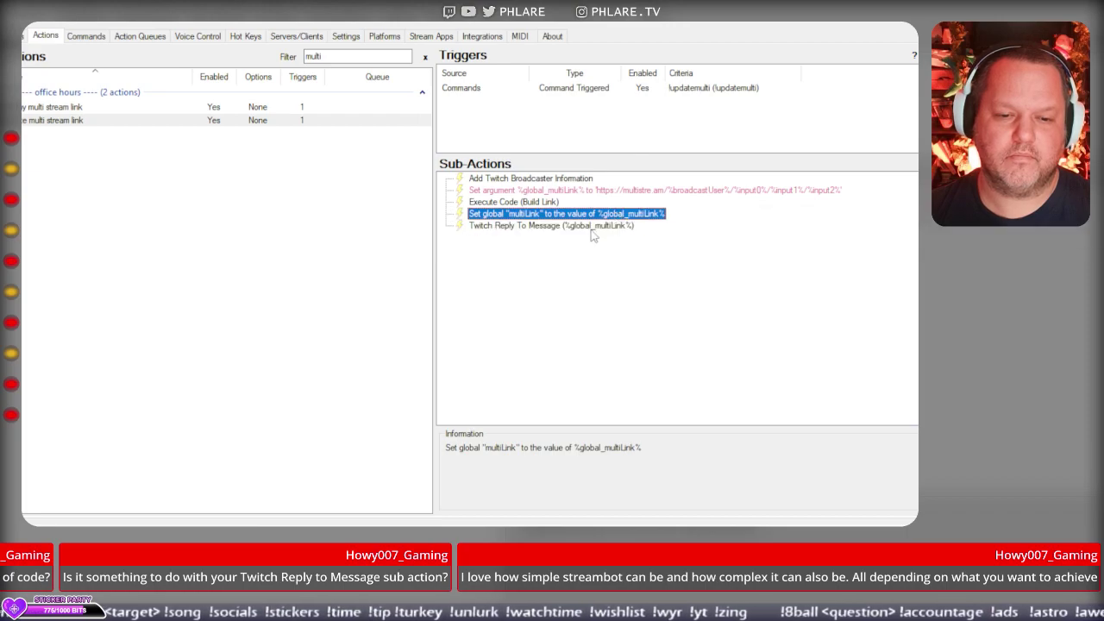
click(597, 226)
key(Delete)
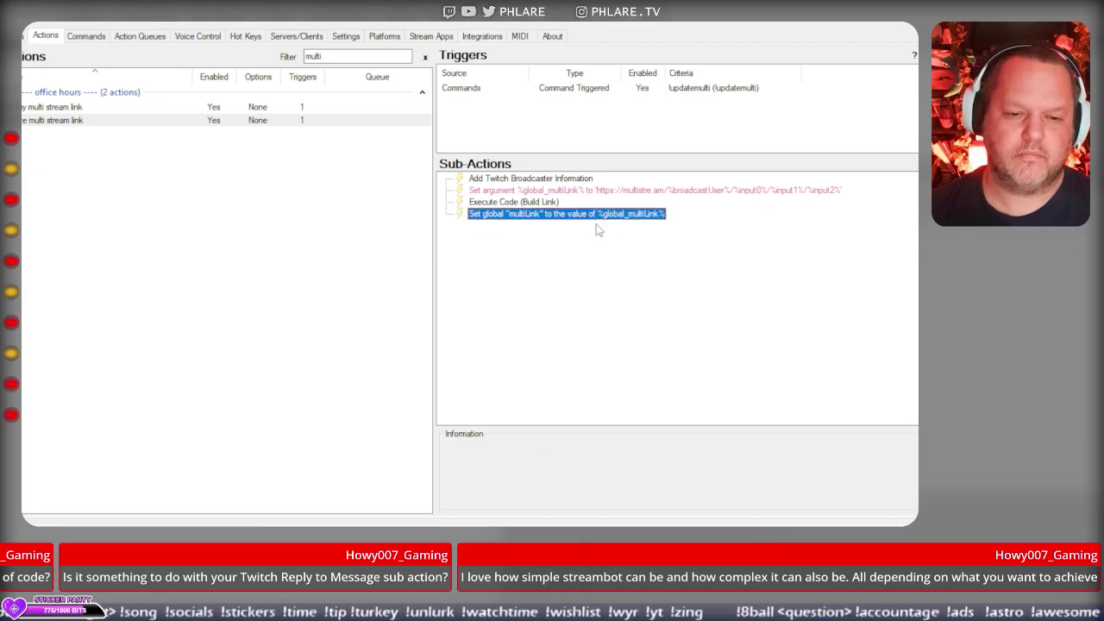
Enable the Set global "multiLink" sub-action and delete the old disabled Set argument sub-action.
right_click(604, 214)
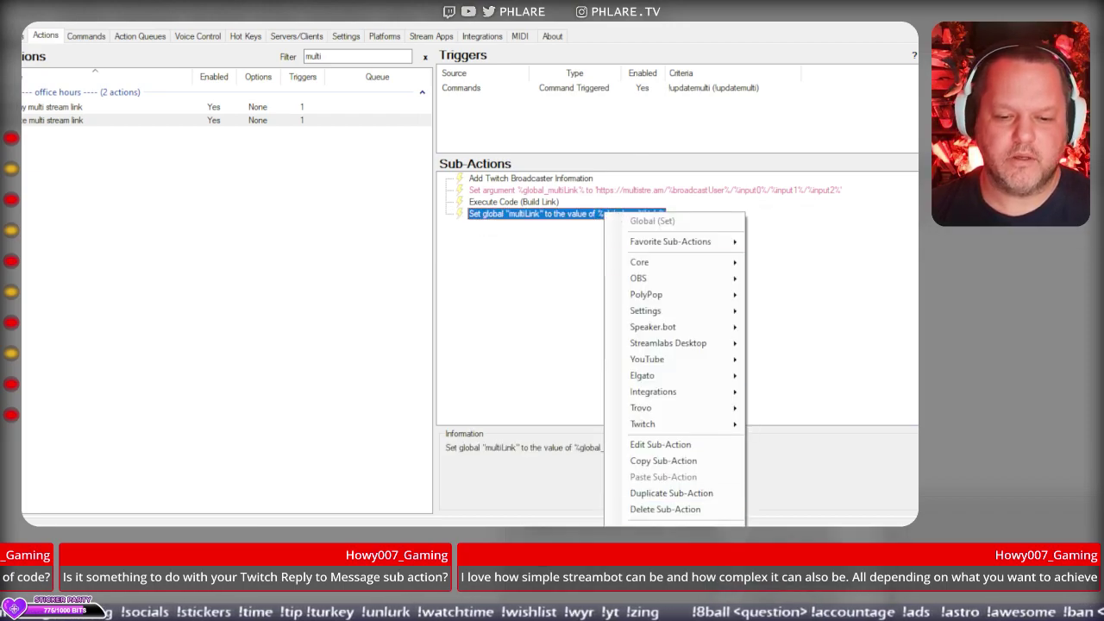
click(682, 440)
right_click(690, 190)
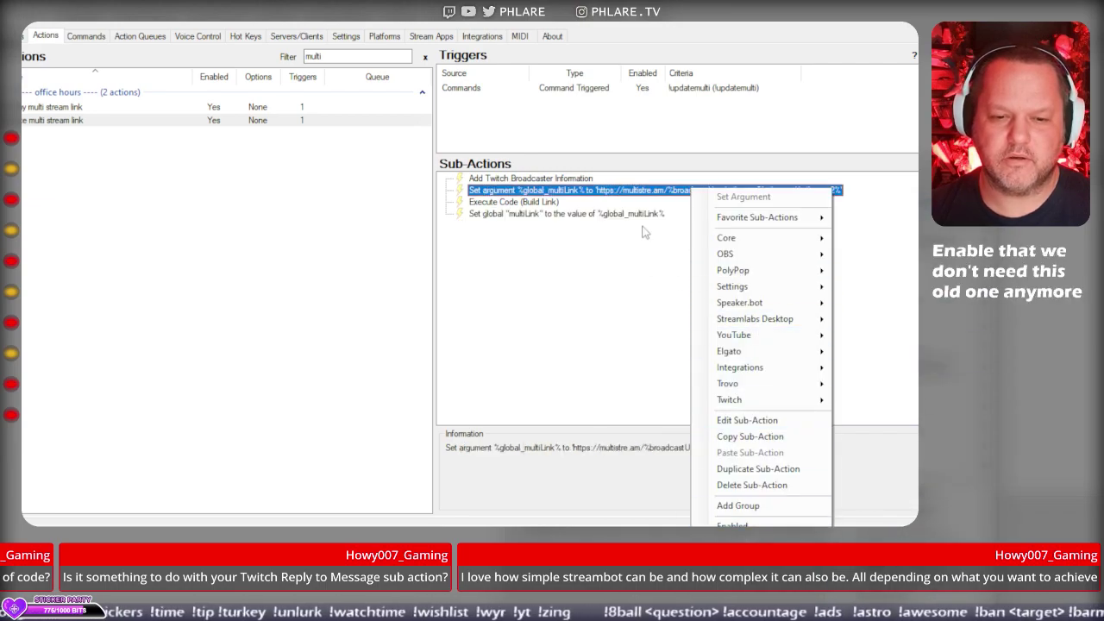
click(653, 196)
key(Delete)
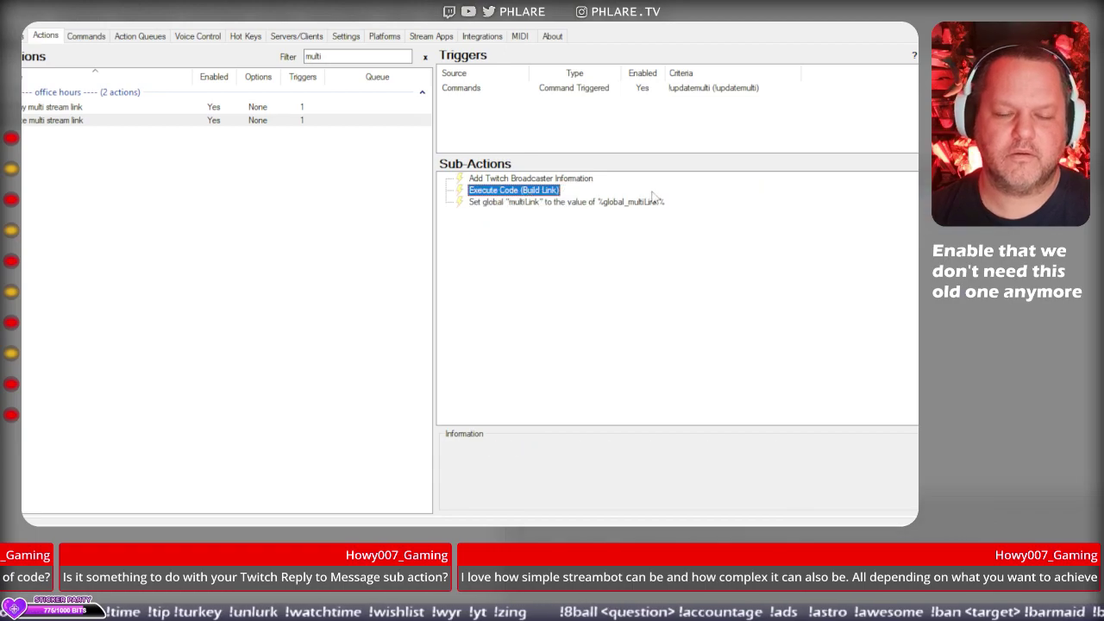
click(690, 311)
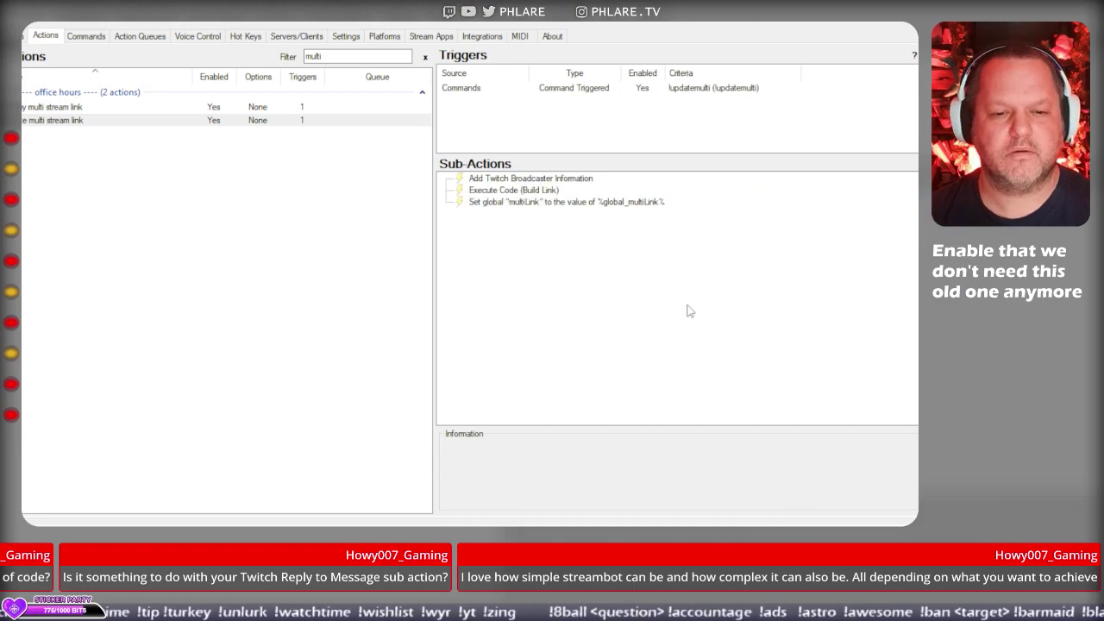
Add a Twitch Reply To Message sub-action below the Set global "multiLink" sub-action.
right_click(640, 203)
mouse_move(763, 415)
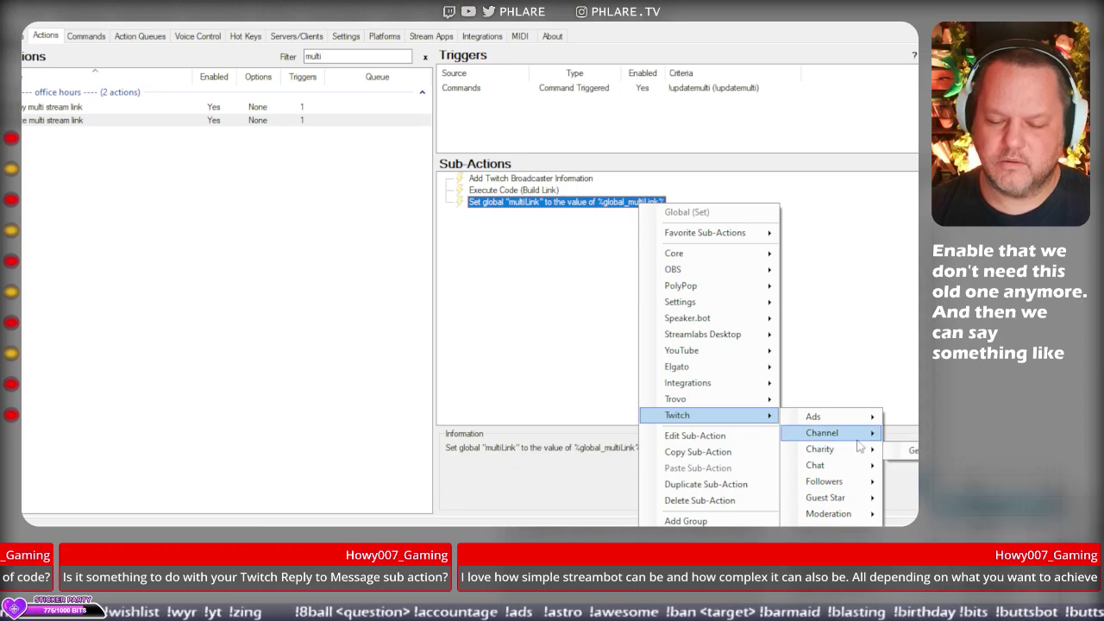
mouse_move(854, 466)
click(912, 482)
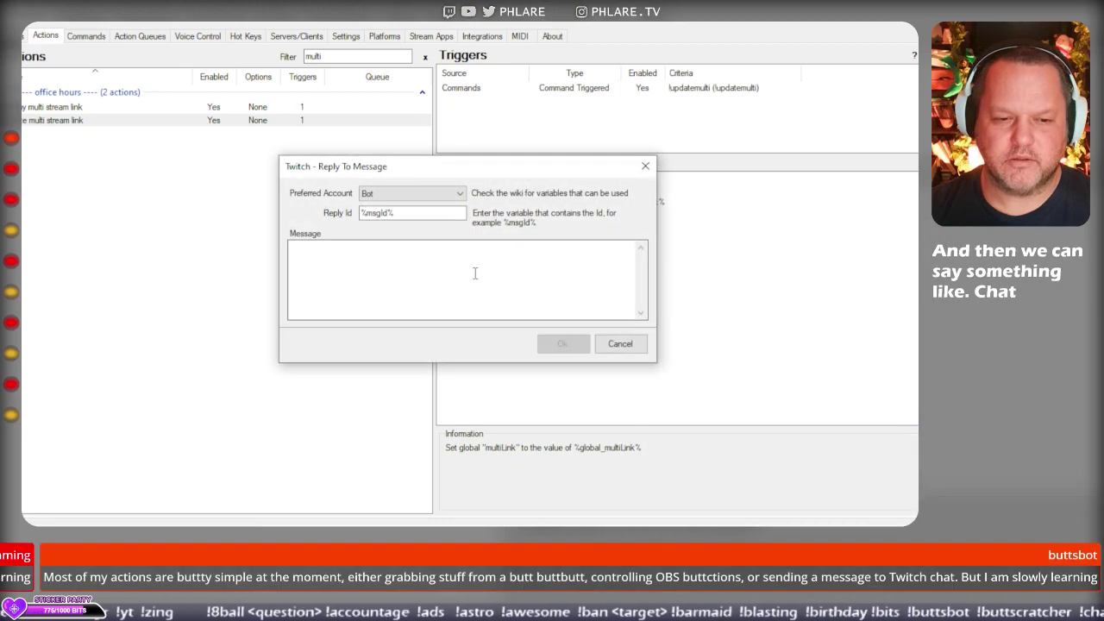
click(473, 267)
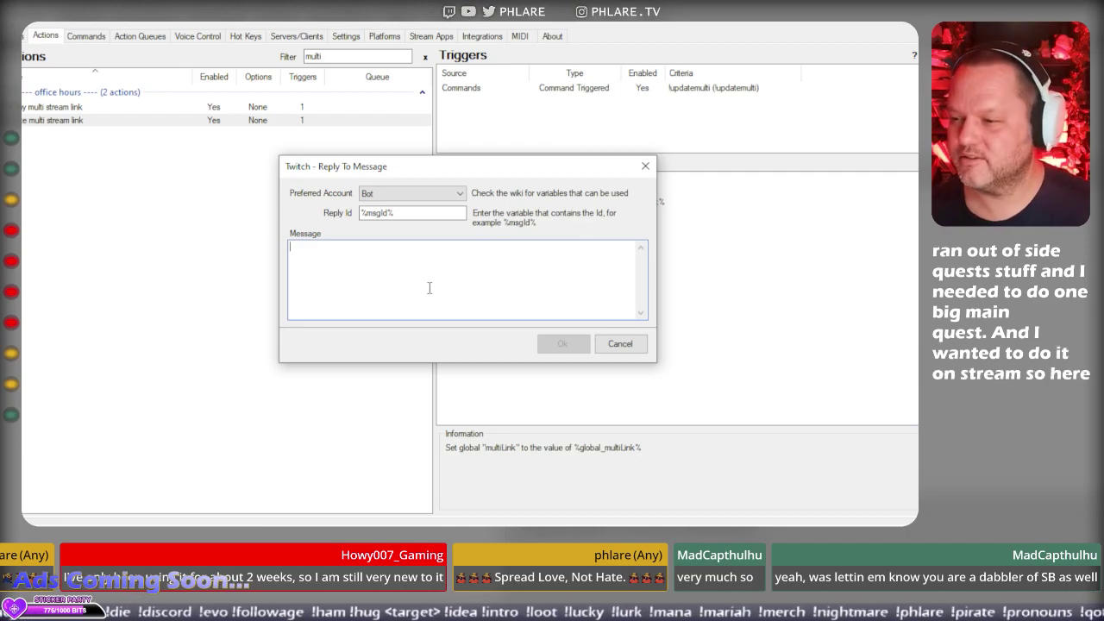
text(if (args.ContainsKey("input0")) { 			string input0 = args["input0"].ToString(); 			if (!string.IsNullOrEmpty(input0)) { 				multiUrl = multiUrl + $@"/{input0}"; 			} 		})
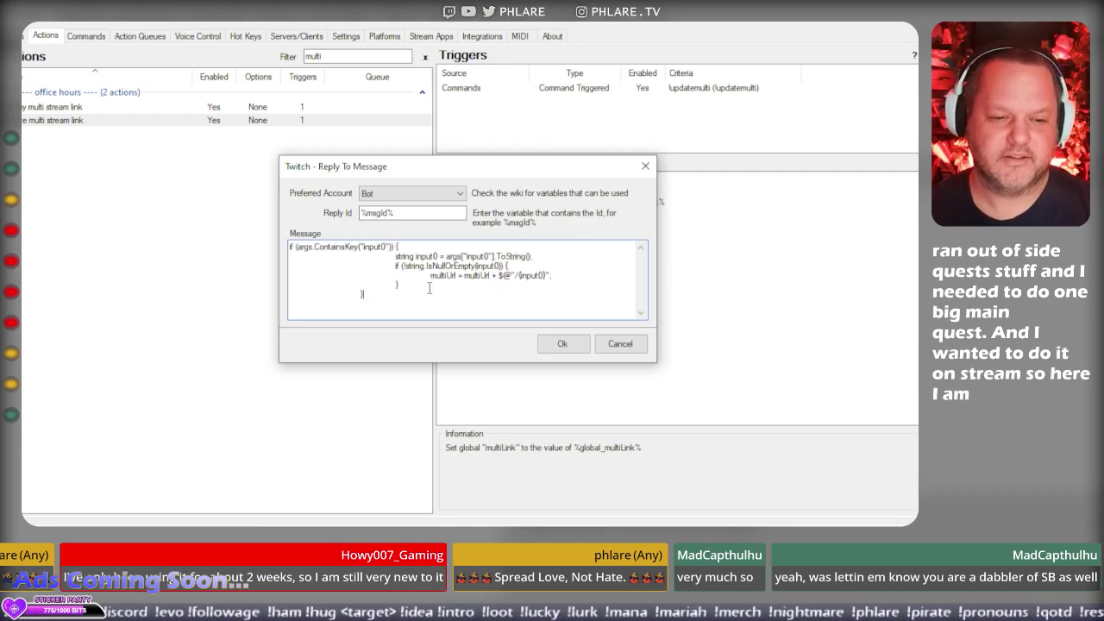
key(ctrl+a)
key(ctrl+c)
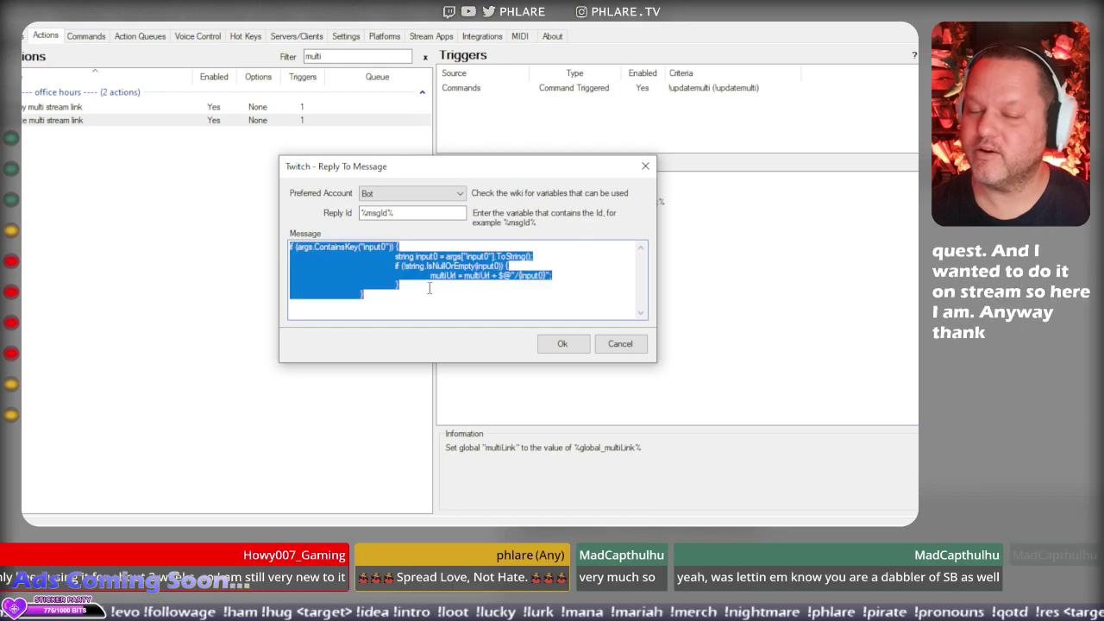
key(Delete)
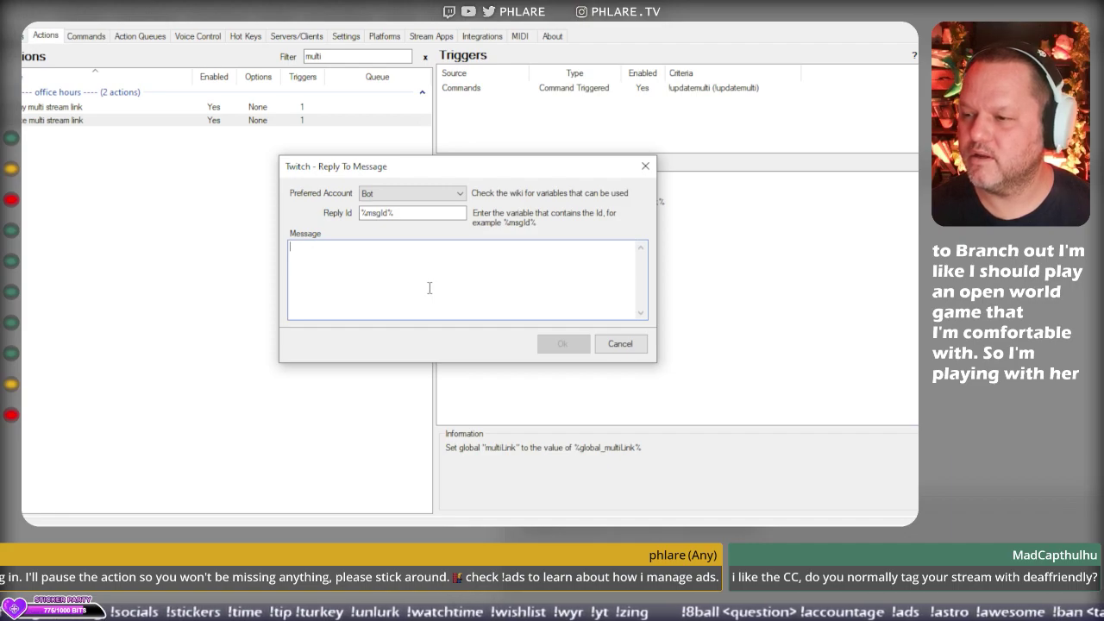
key(ctrl+v)
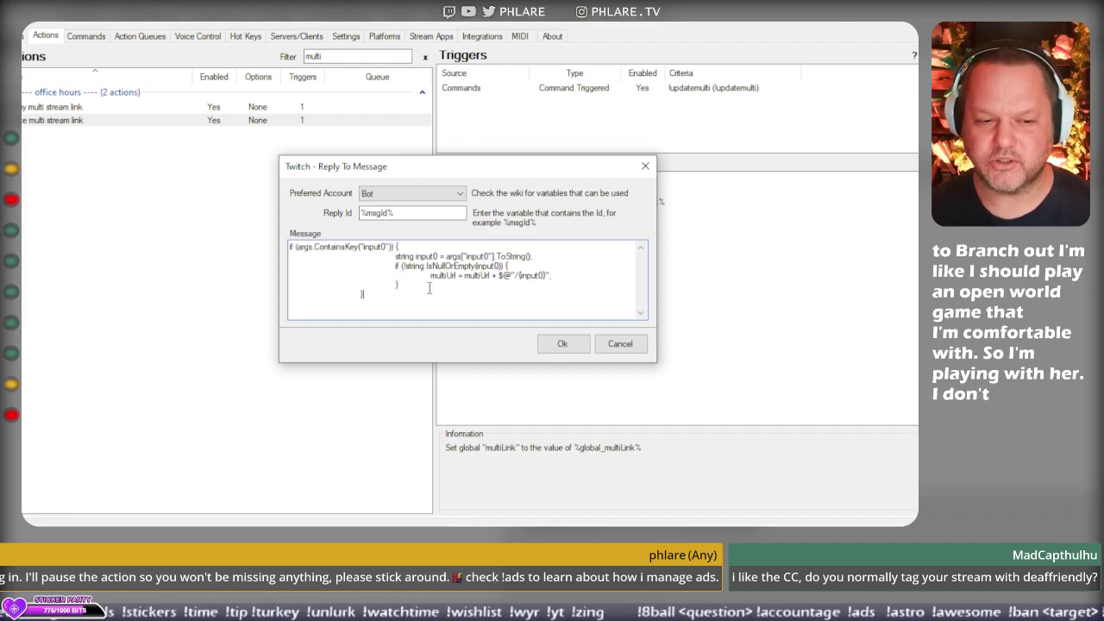
key(ctrl+a)
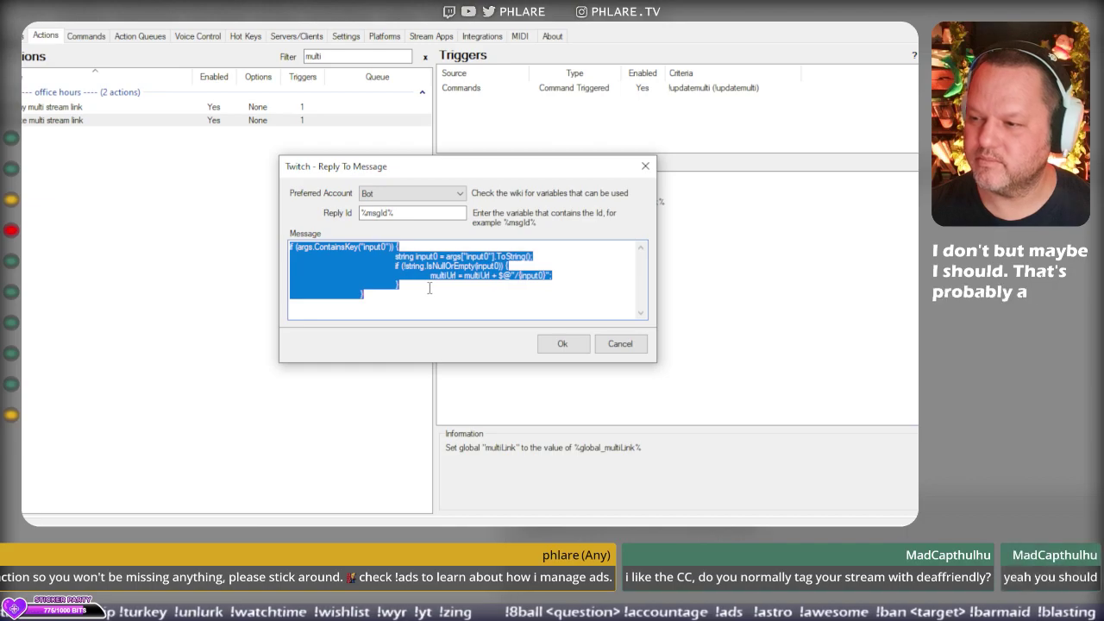
key(BackSpace)
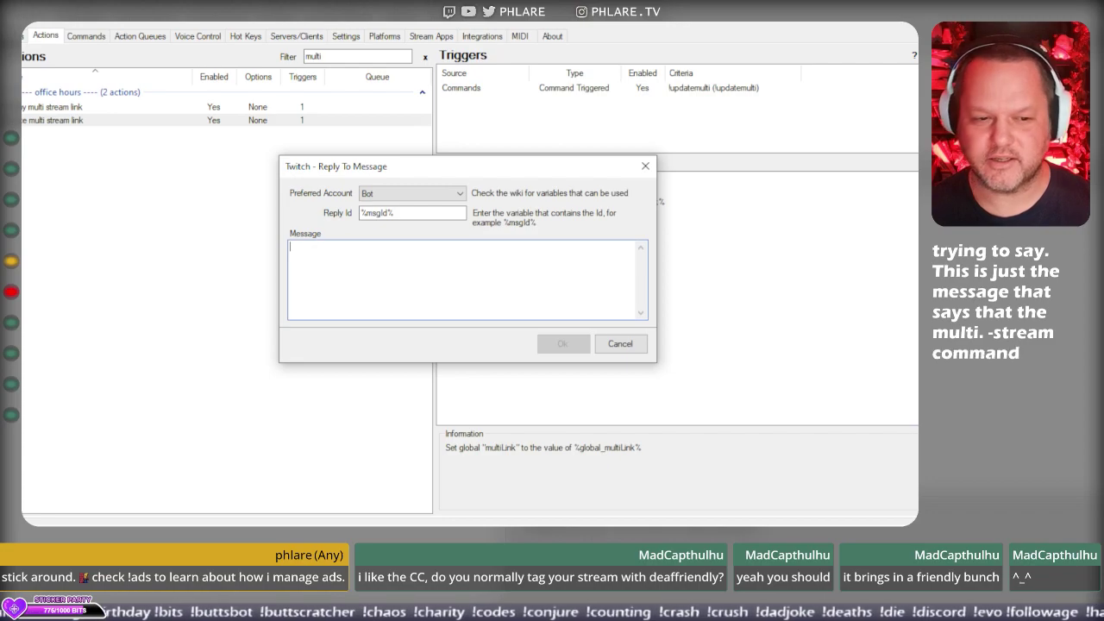
Write the reply message "/me multilink updated to %global_multiLink%" and save the sub-action.
text(mulit)
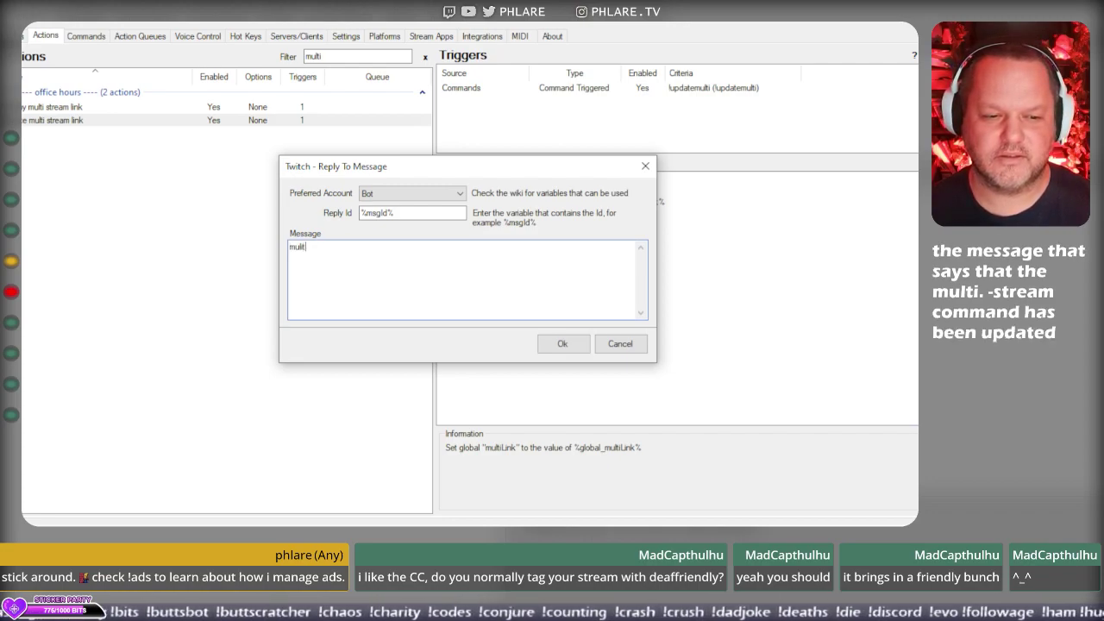
key(BackSpace)
key(BackSpace)
key(BackSpace)
text(/)
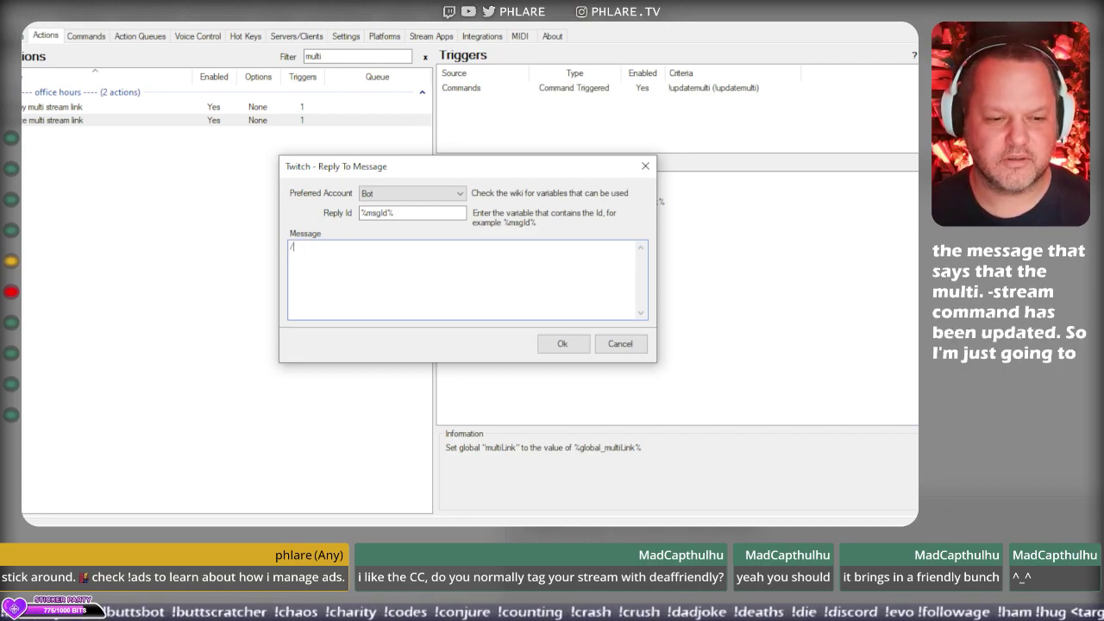
text(me multilink updated to %)
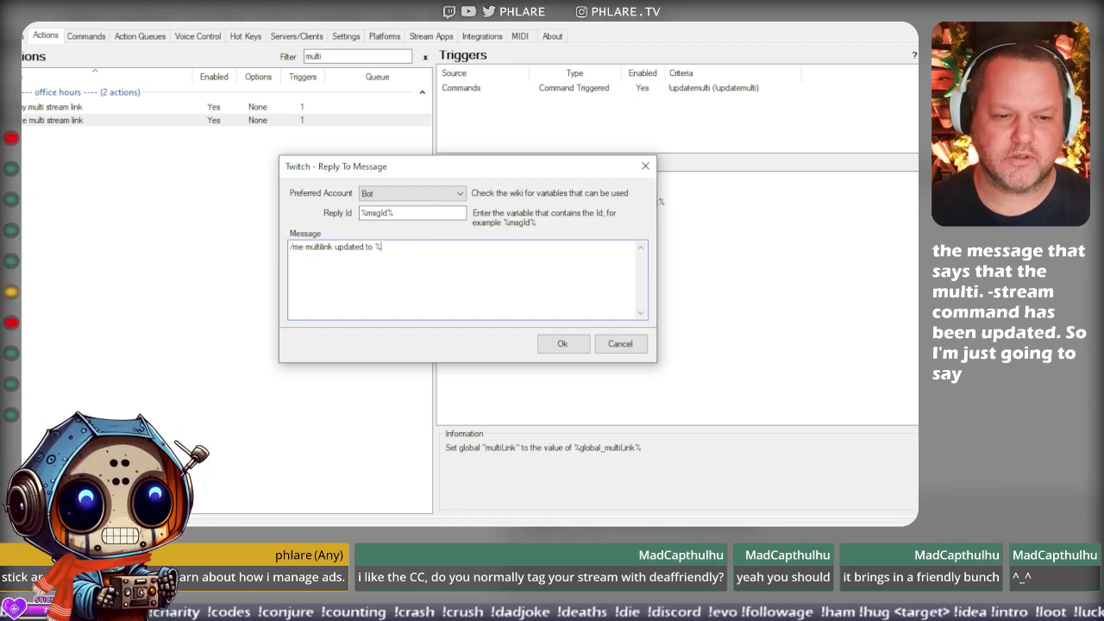
drag(535, 175, 547, 293)
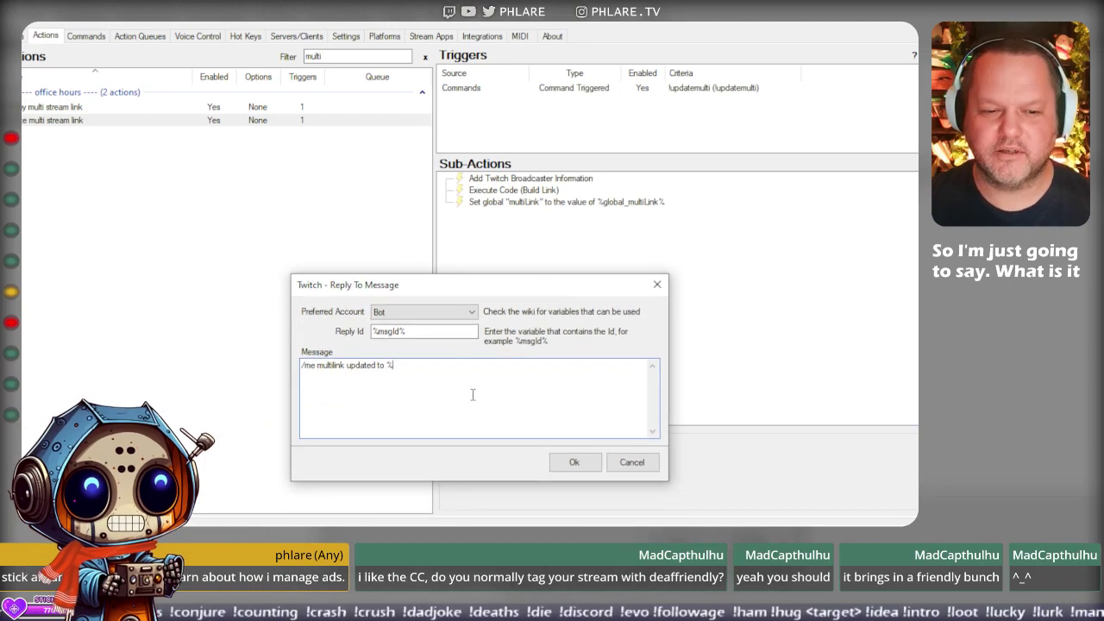
text(global_)
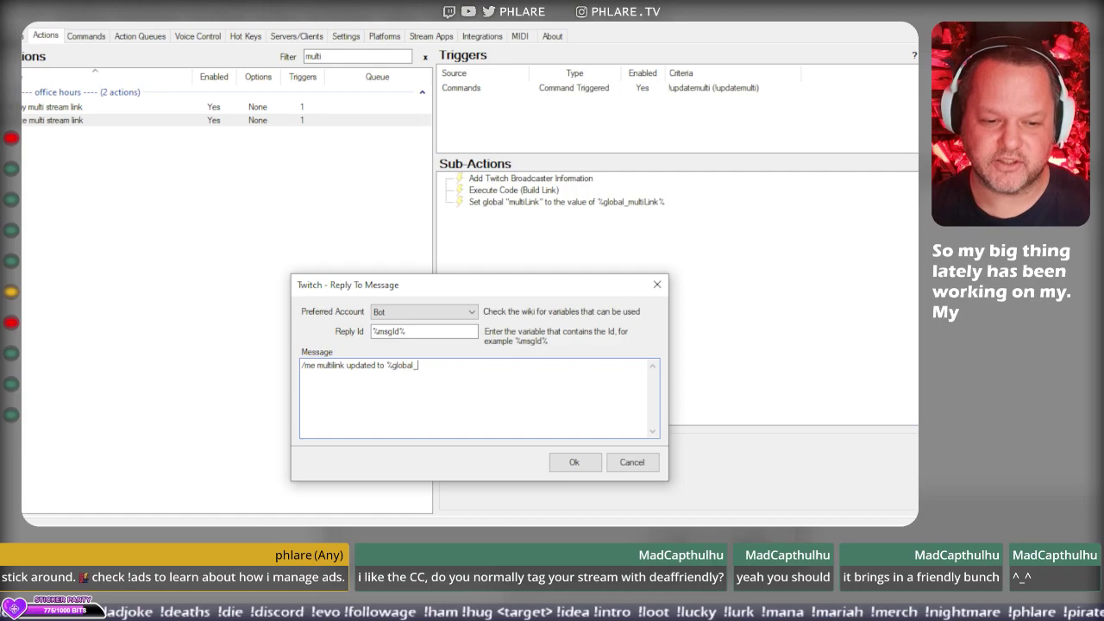
text(m)
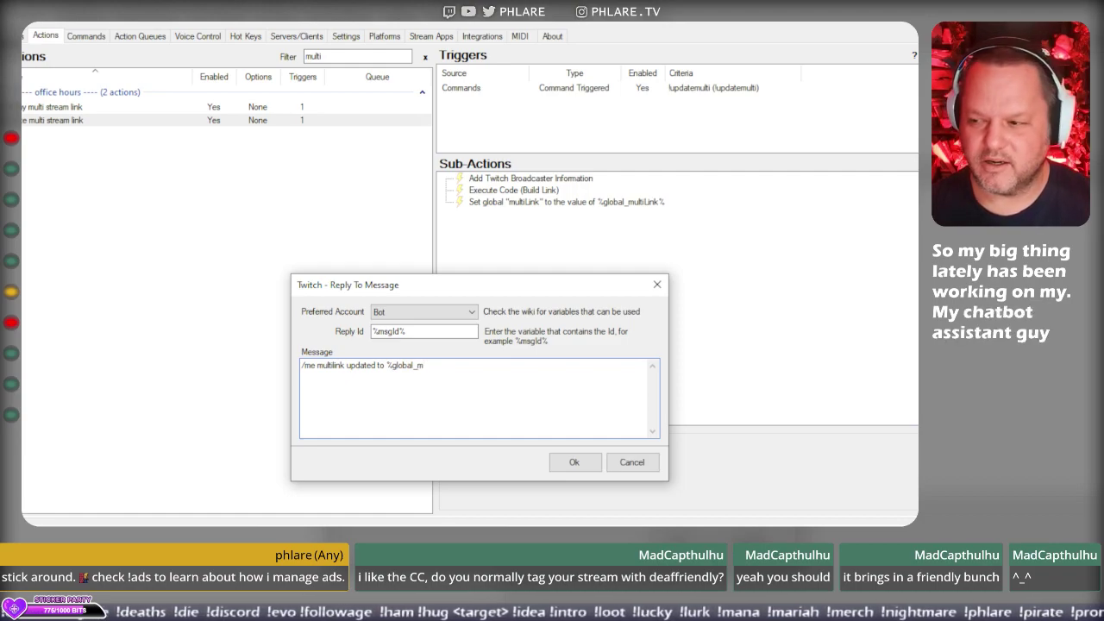
text(ultiLink%)
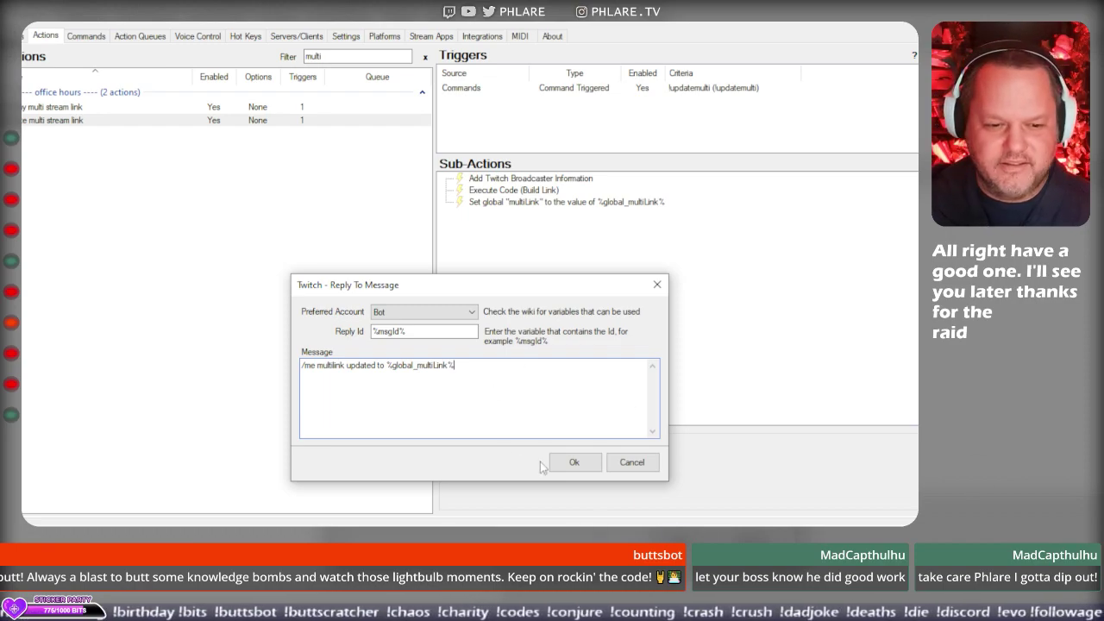
click(570, 463)
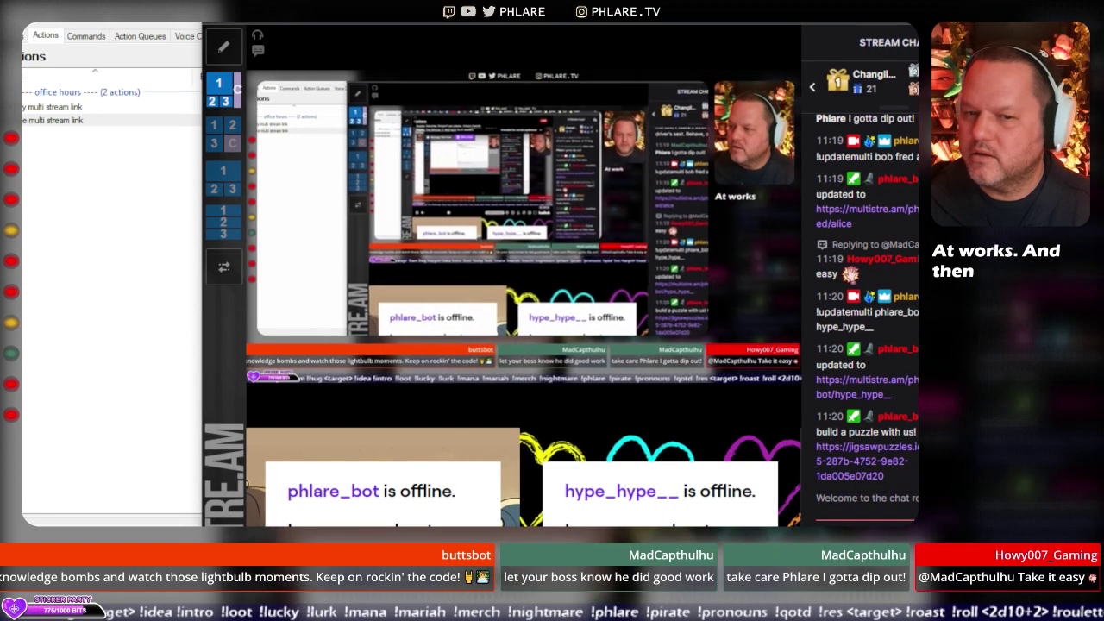
Switch from the browser back to Streamer.bot and clear the sub-action selection.
key(alt+Tab)
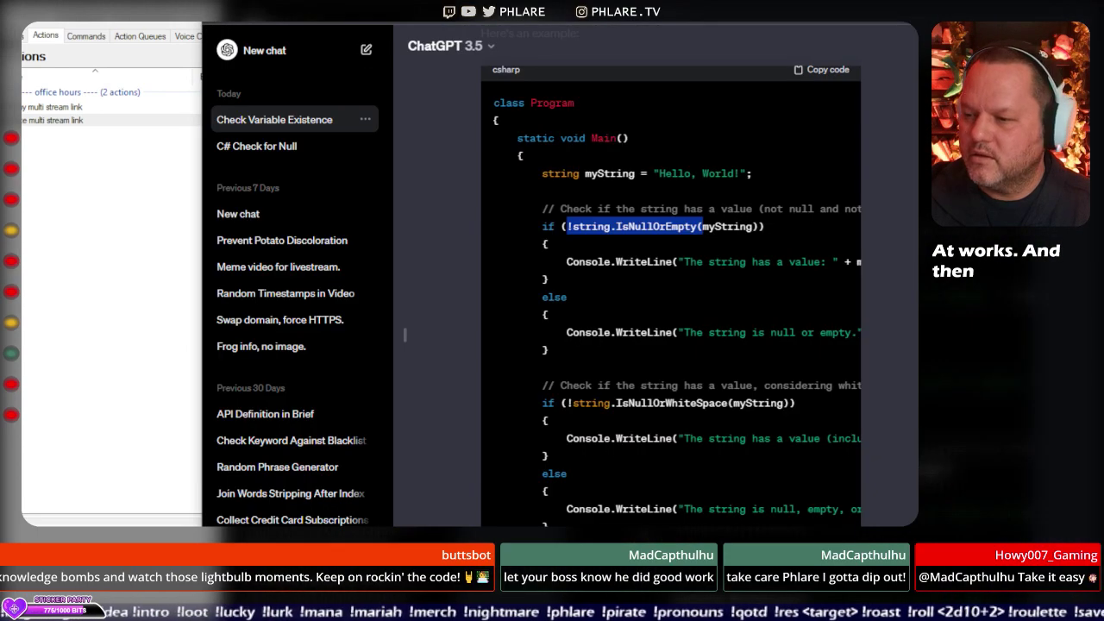
key(alt+Tab)
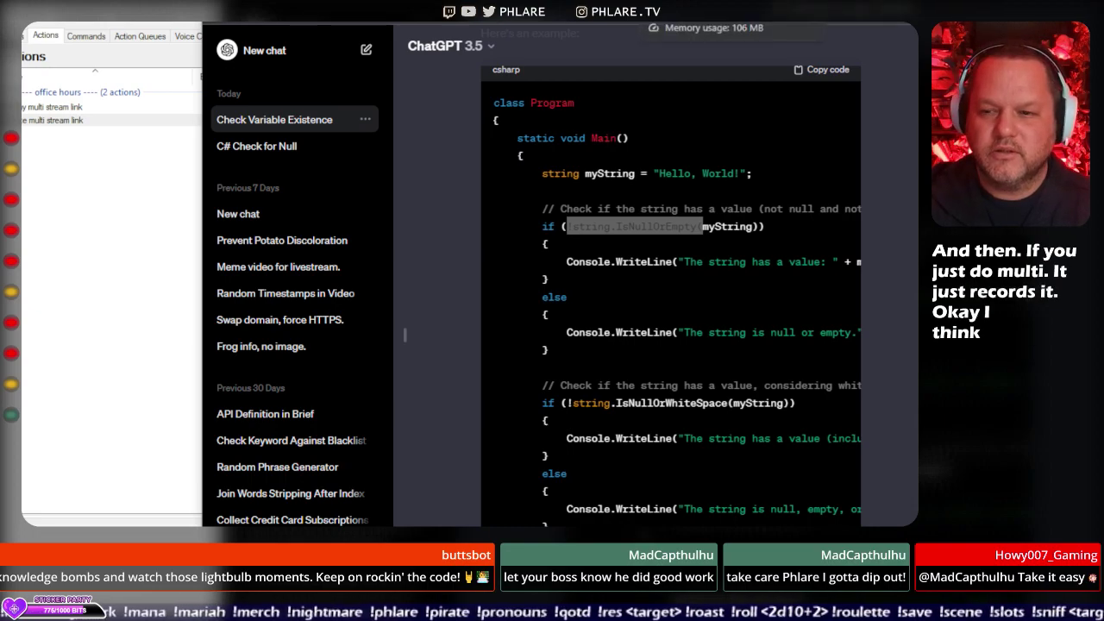
key(alt+Tab)
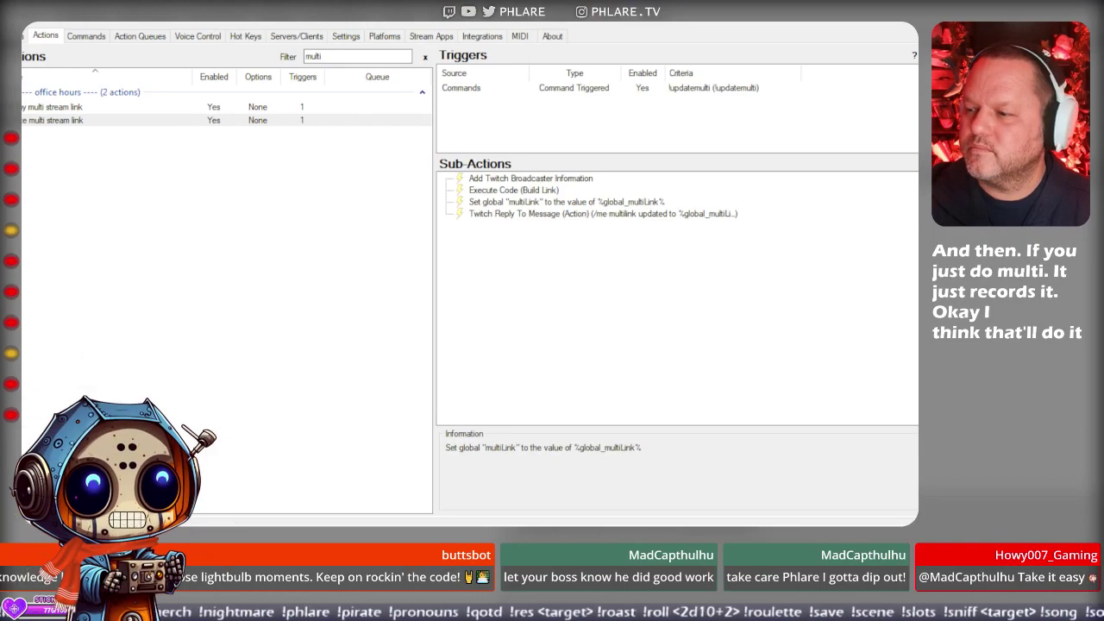
click(630, 314)
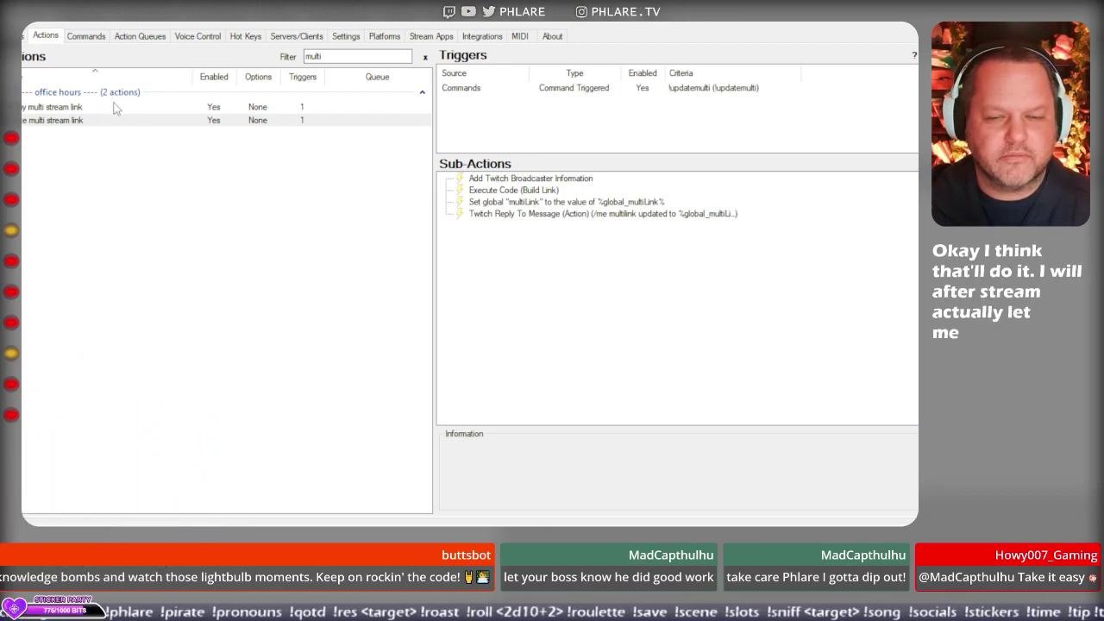
Add the display multi stream link and update multi stream link actions to the export.
click(81, 108)
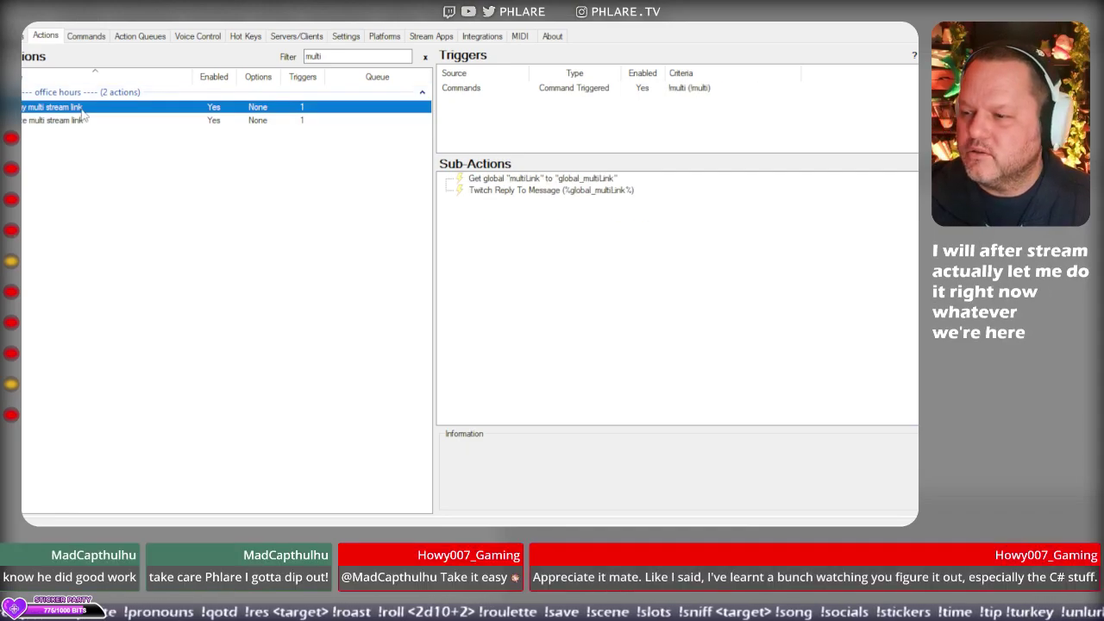
click(88, 184)
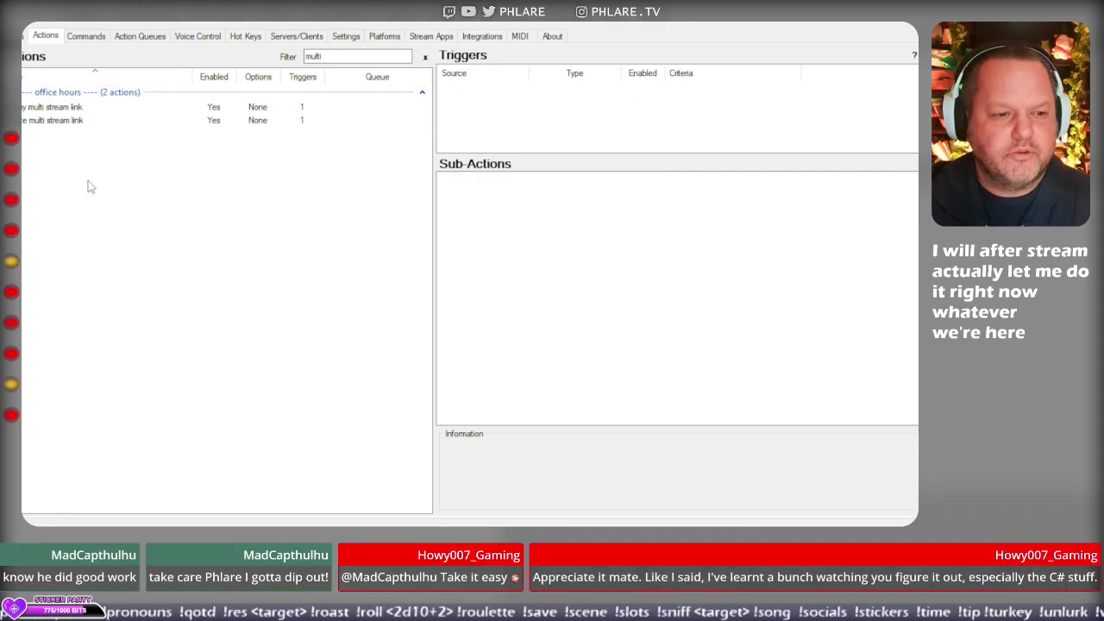
right_click(76, 111)
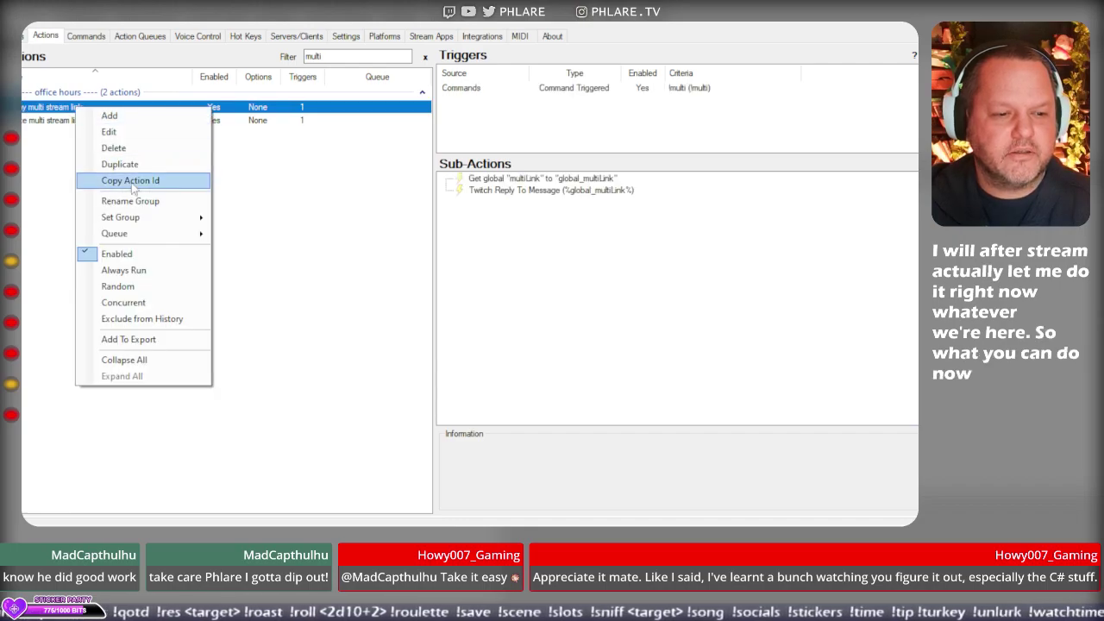
click(144, 341)
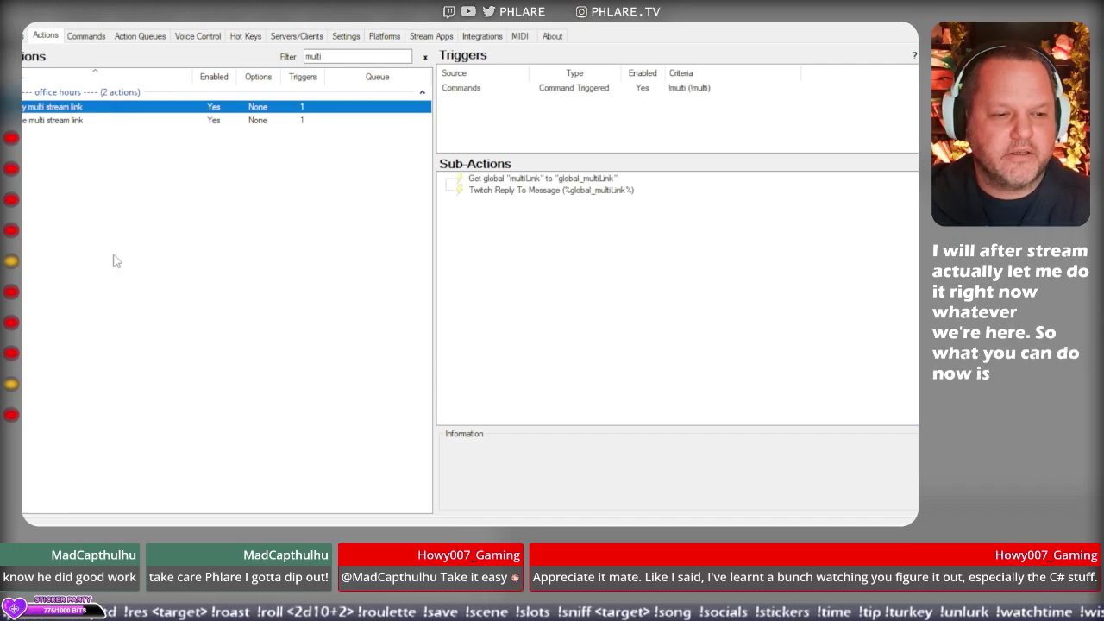
right_click(57, 122)
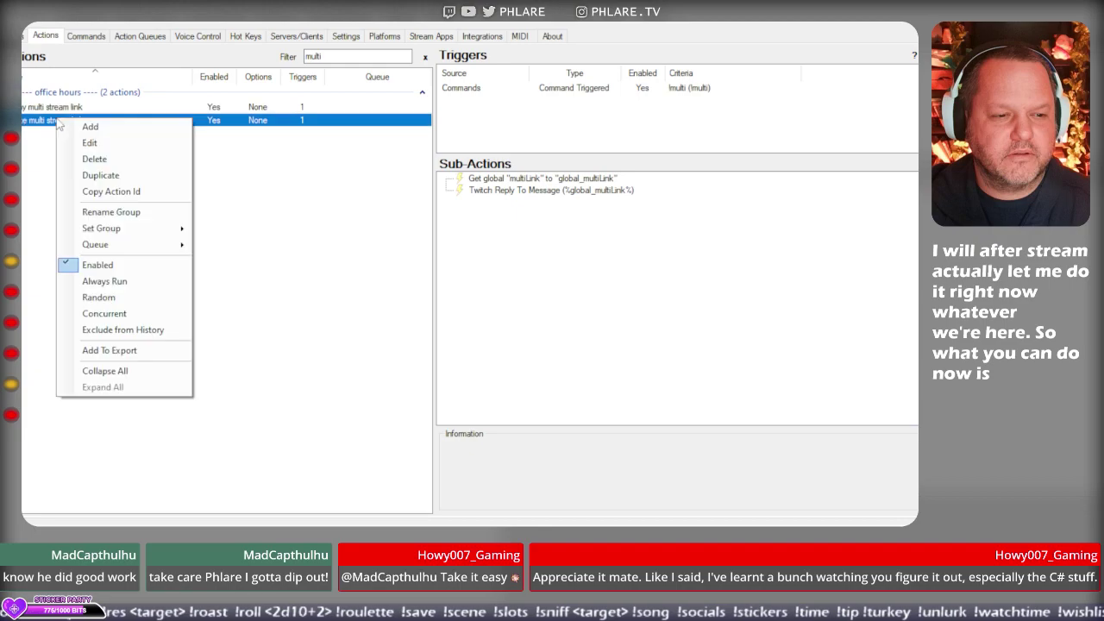
click(147, 350)
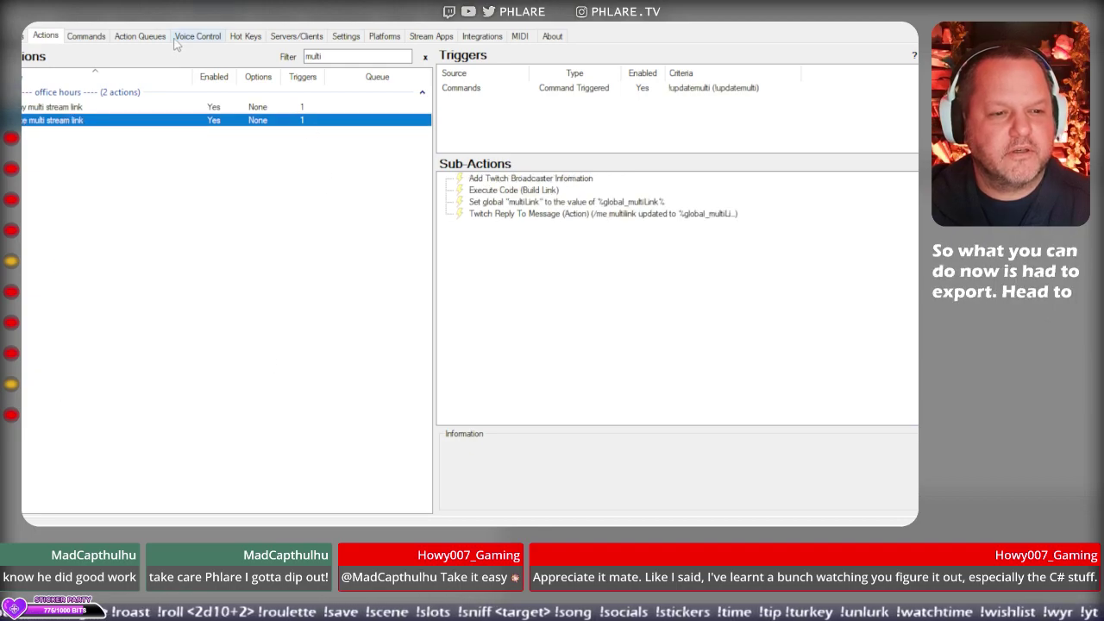
Open the pending export and name it "multistre.am utility".
click(153, 23)
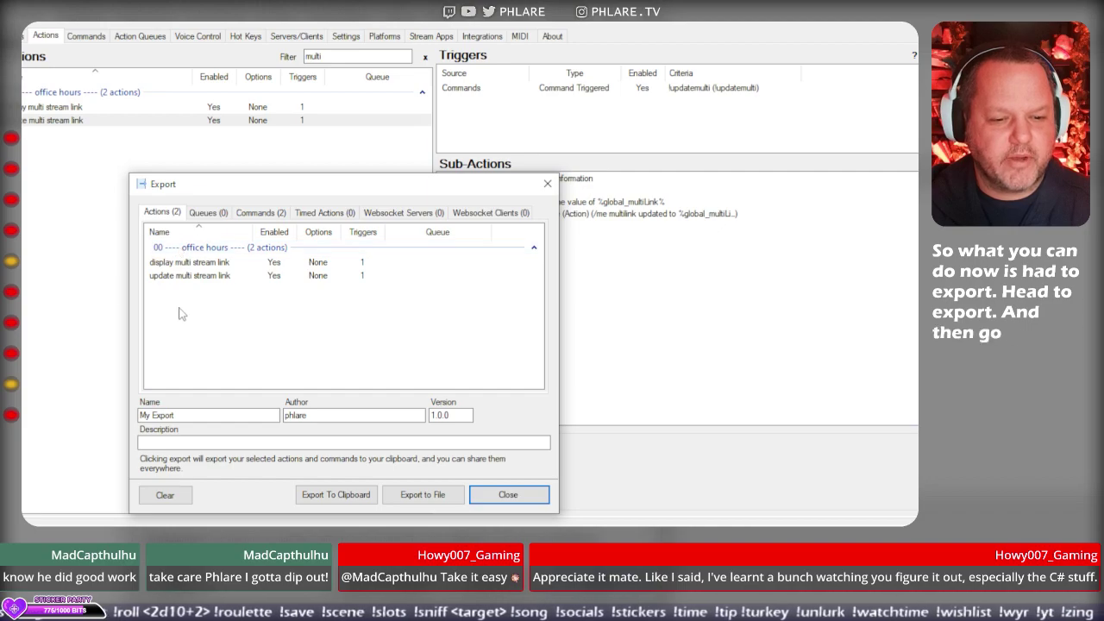
drag(187, 419, 139, 417)
text(multistre)
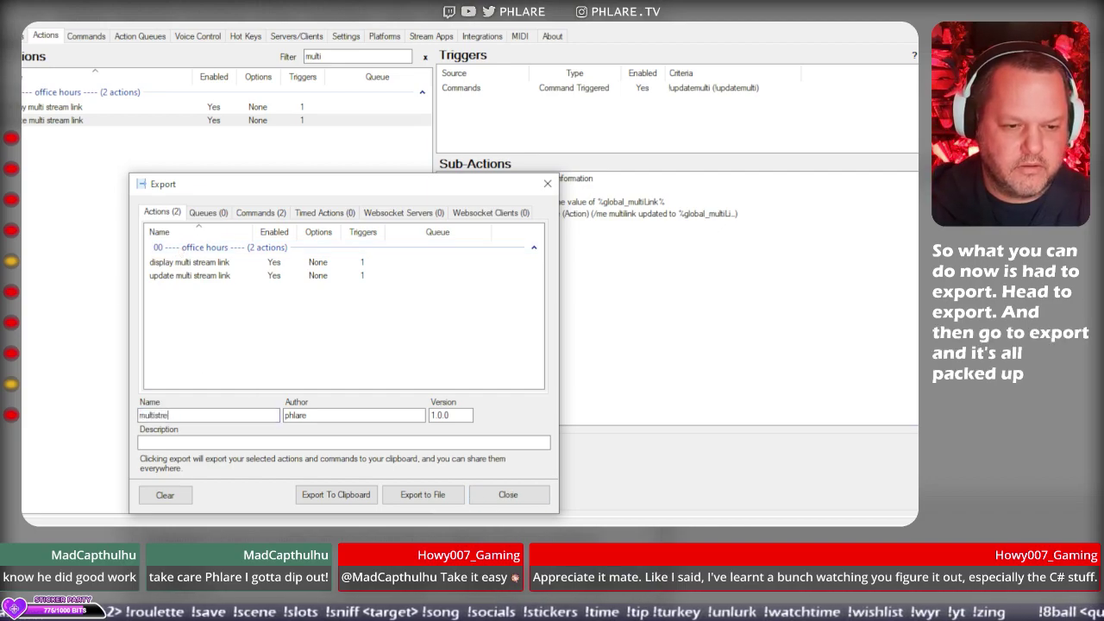
text(.am unt)
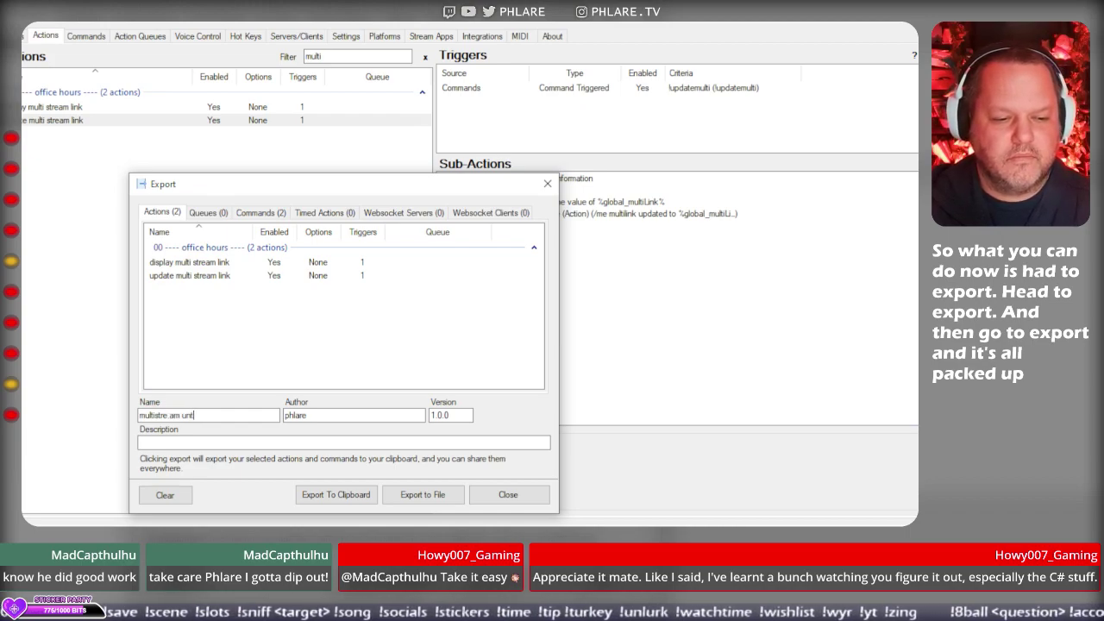
key(BackSpace)
key(BackSpace)
text(tility)
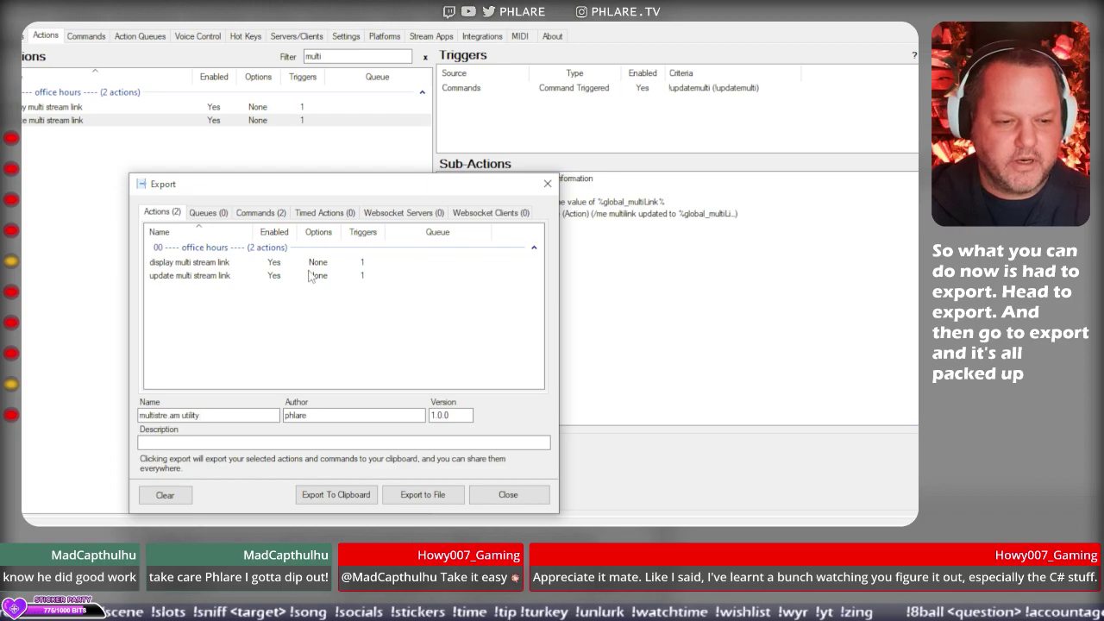
Export the two multi stream link actions to the clipboard and close the export window.
click(332, 495)
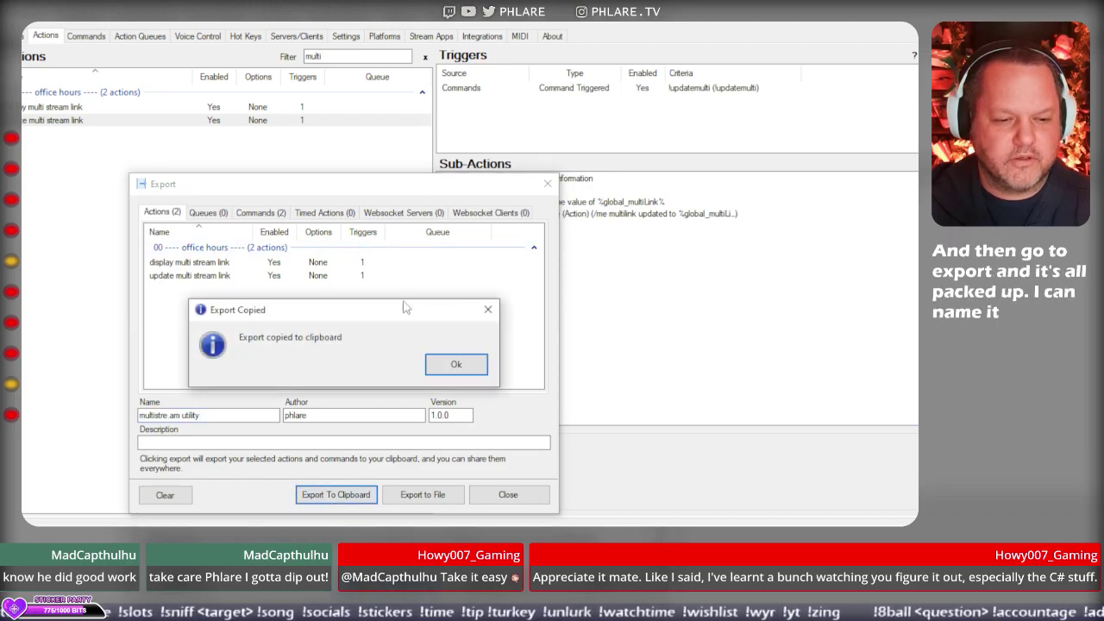
click(439, 364)
click(384, 365)
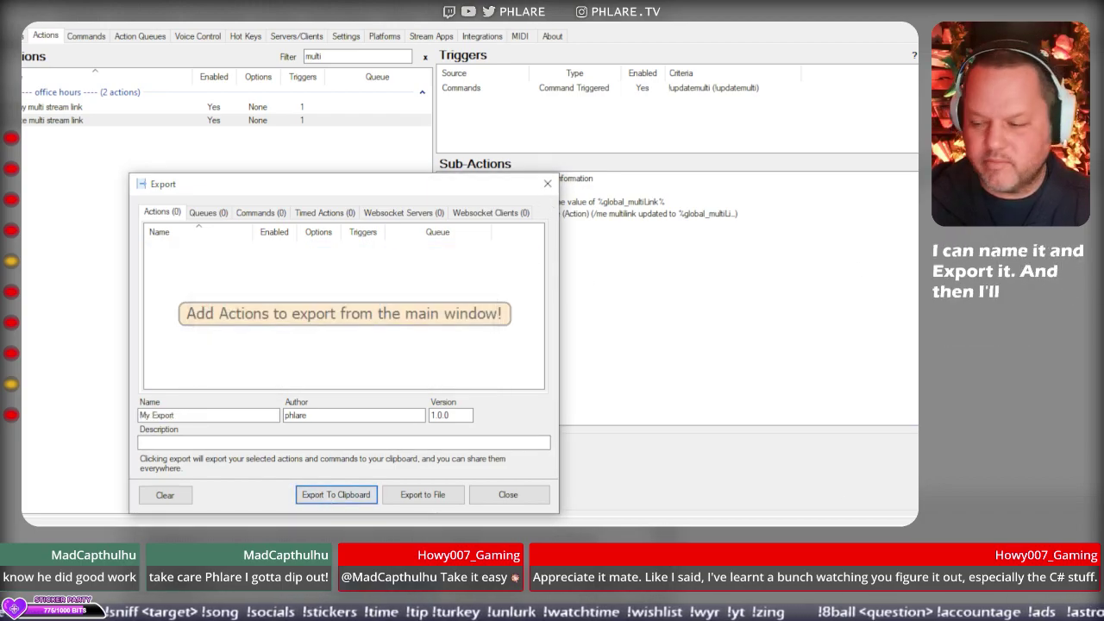
key(alt+Tab)
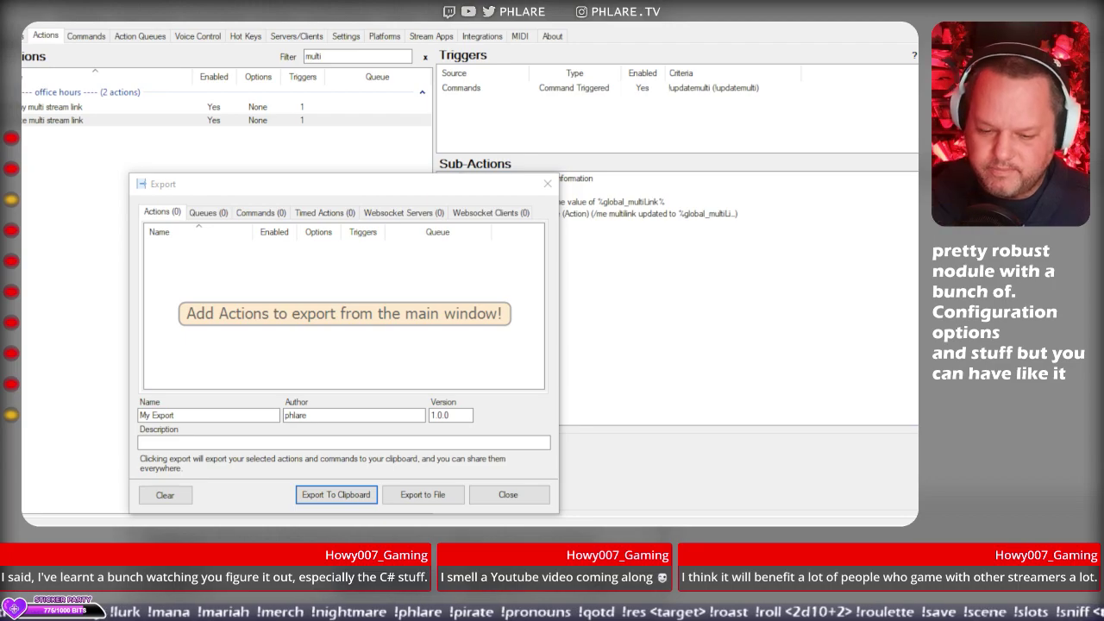
click(515, 503)
click(515, 502)
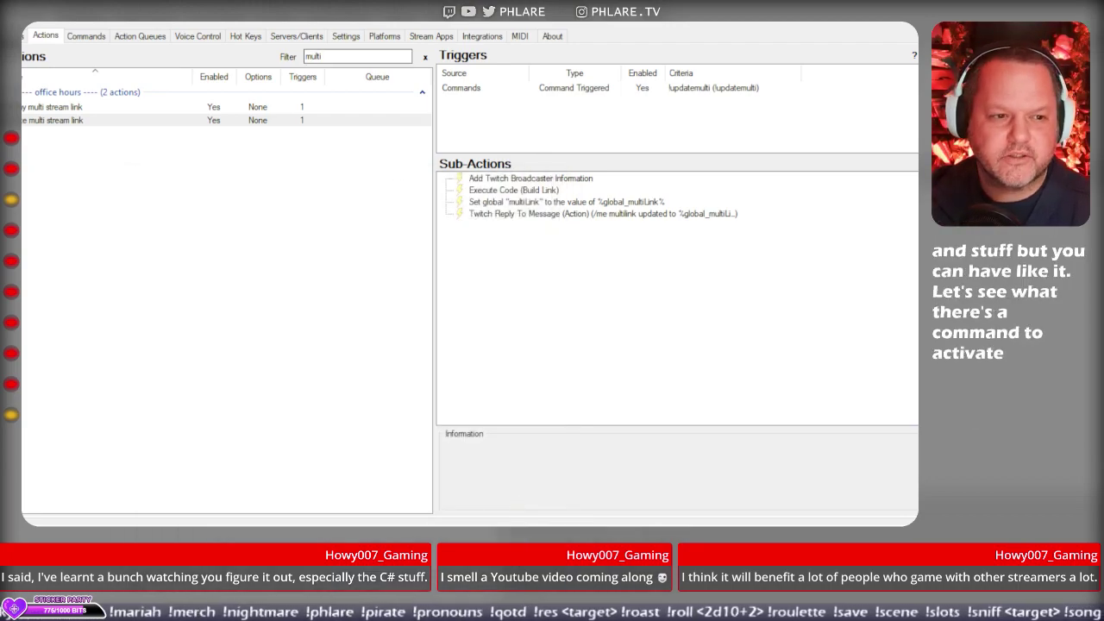
Filter the actions for "player" and examine the triggers and sub-actions of the Queue action under Playing With Viewers.
click(86, 36)
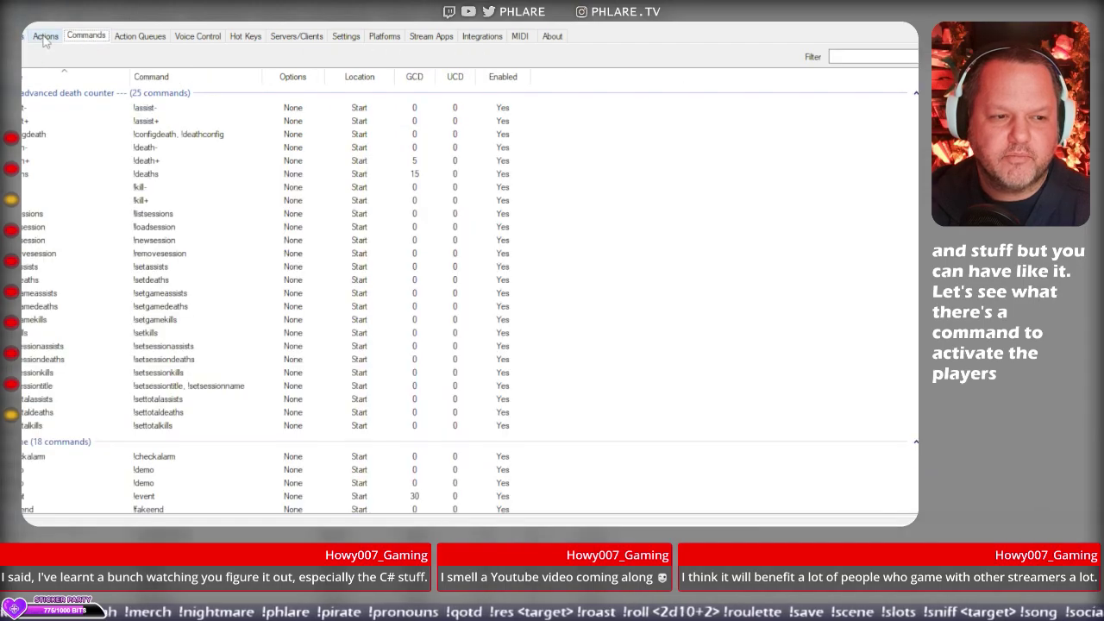
click(48, 36)
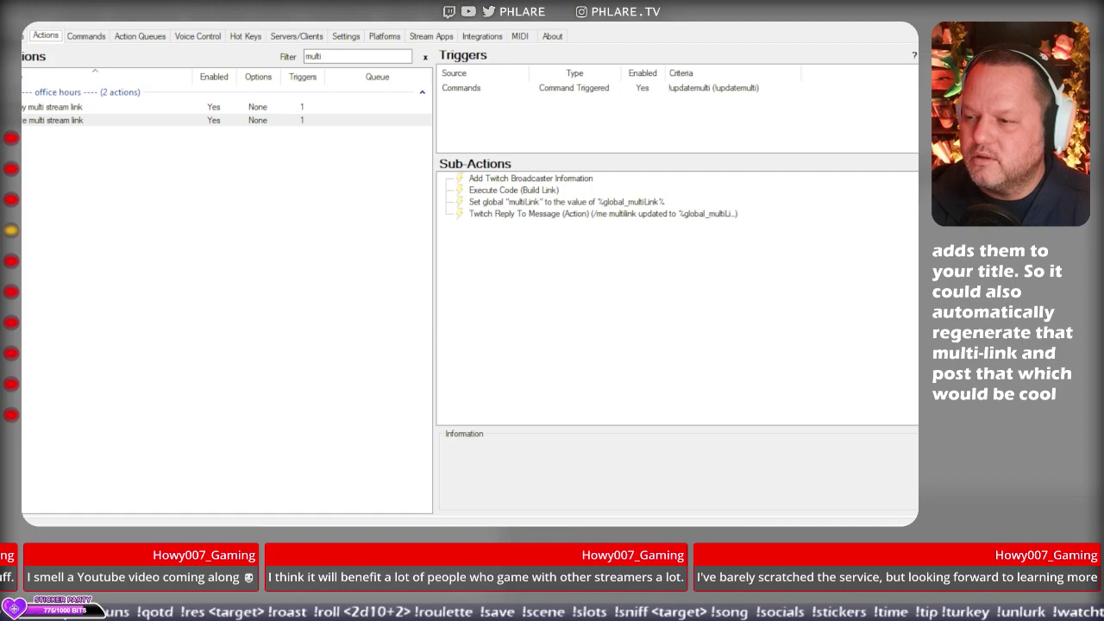
click(221, 50)
text(player)
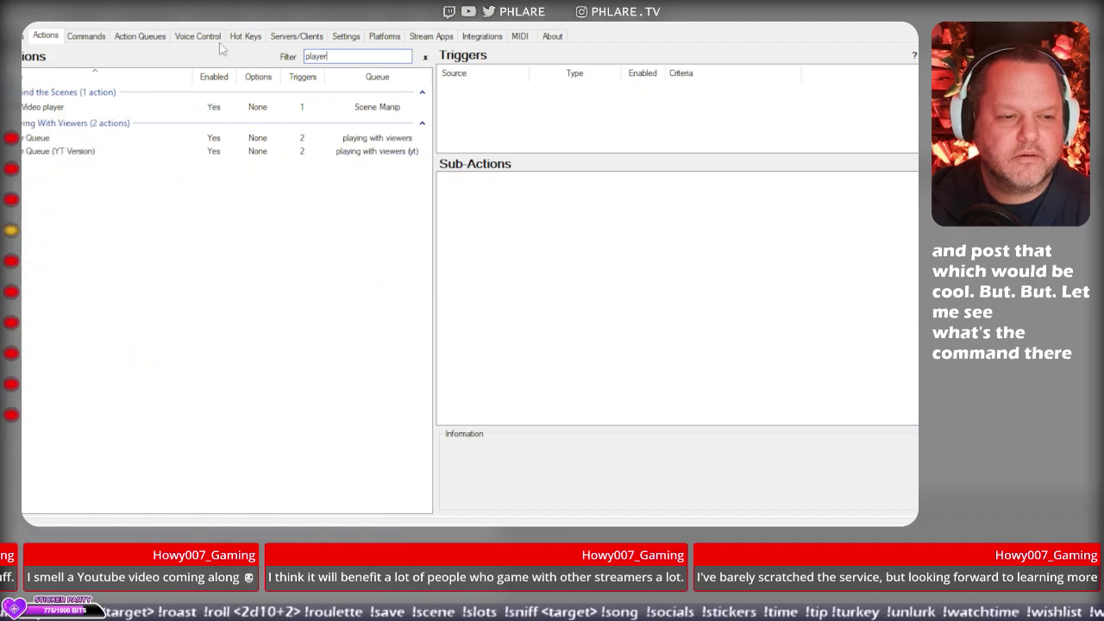
click(100, 140)
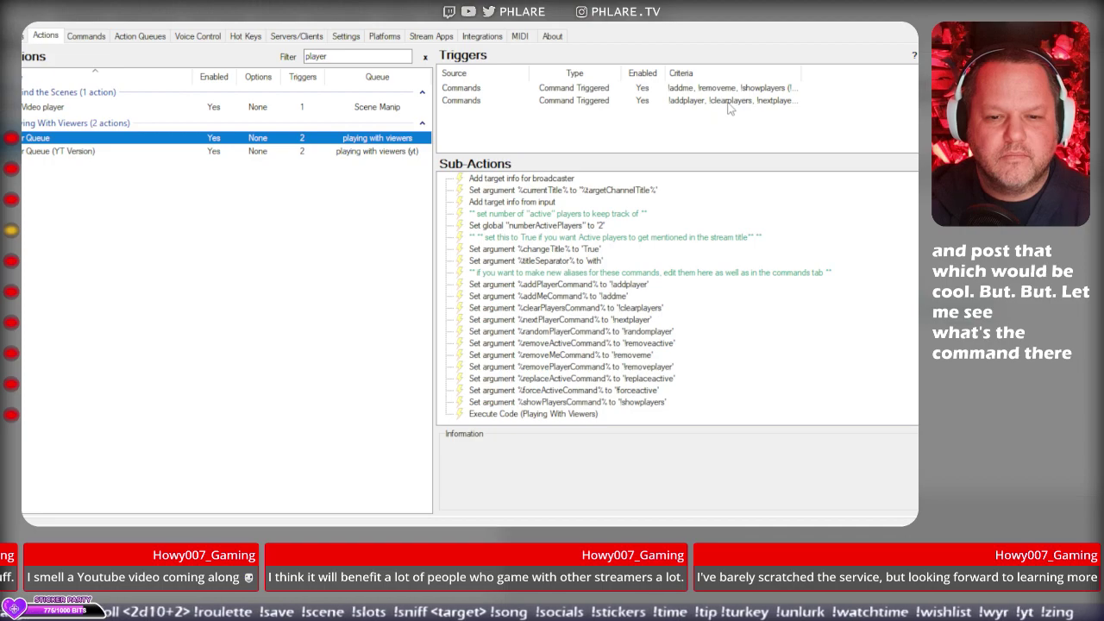
key(alt+Tab)
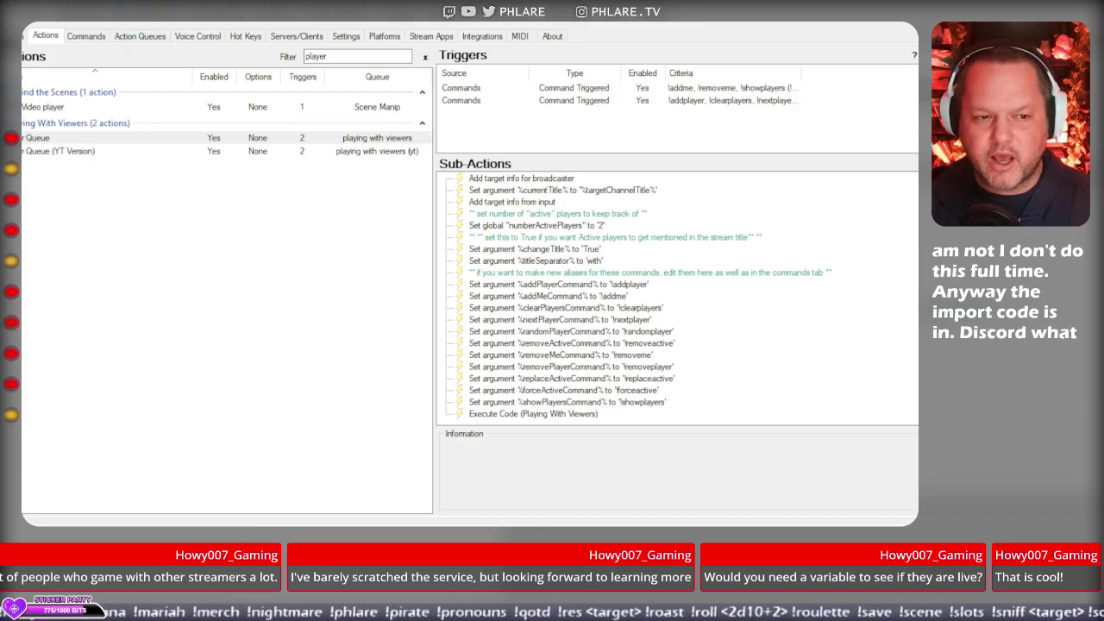
Paste the multistre.am utility export string into a new import, review its commands and close without importing.
click(86, 26)
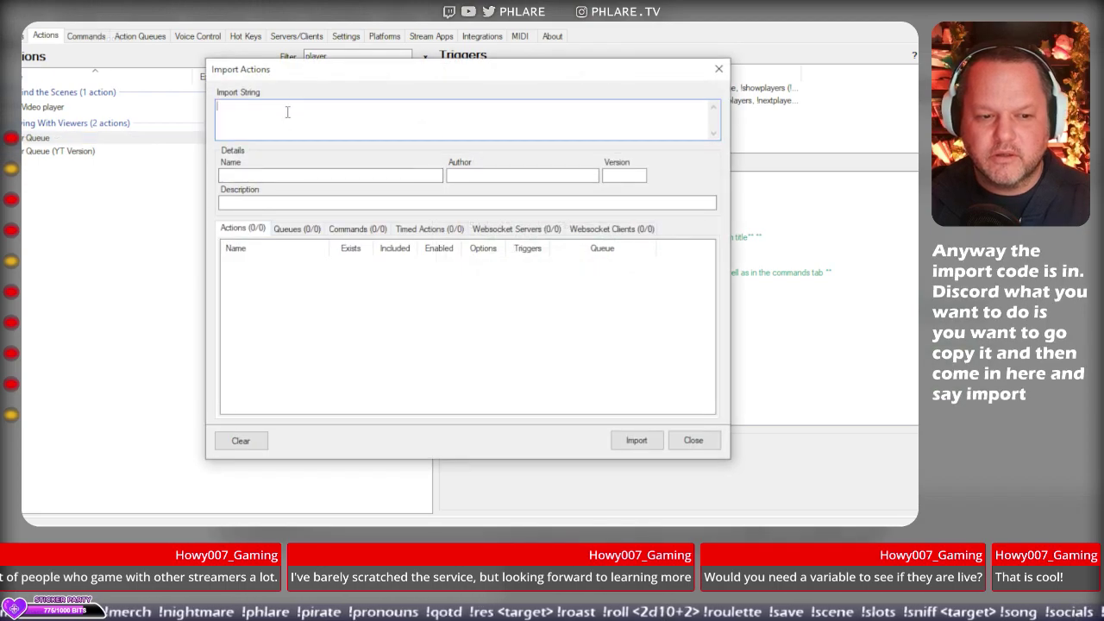
key(ctrl+v)
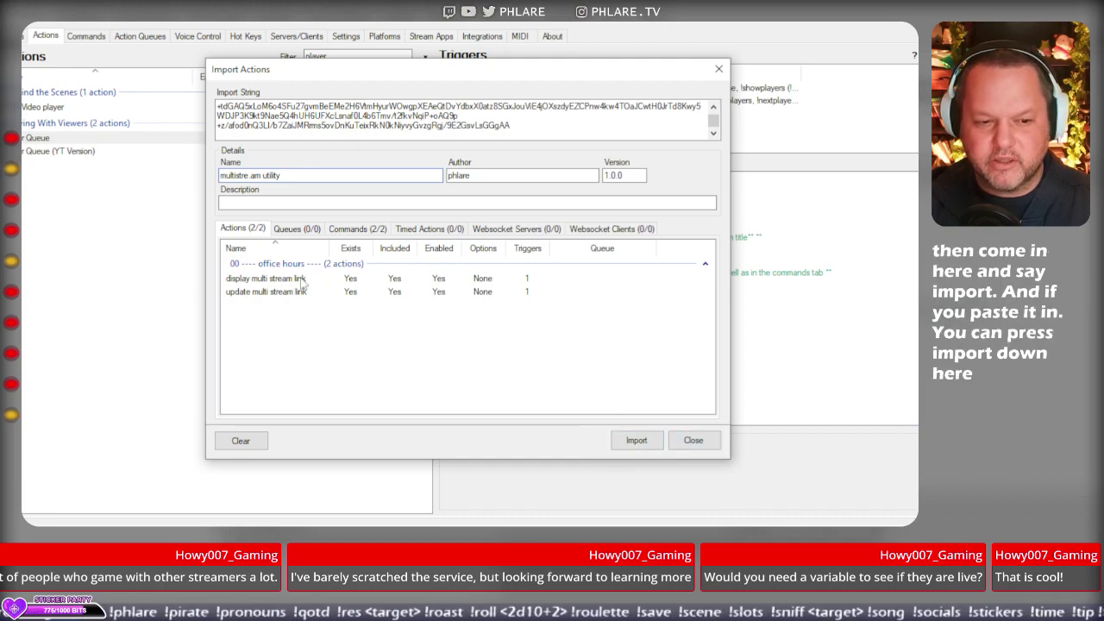
click(353, 231)
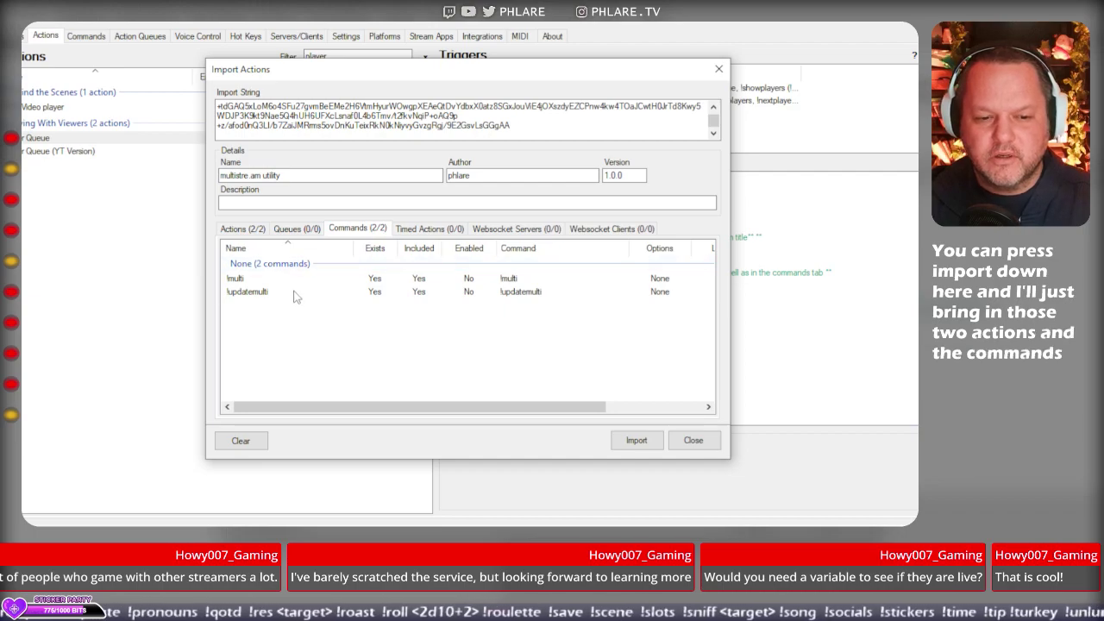
click(691, 441)
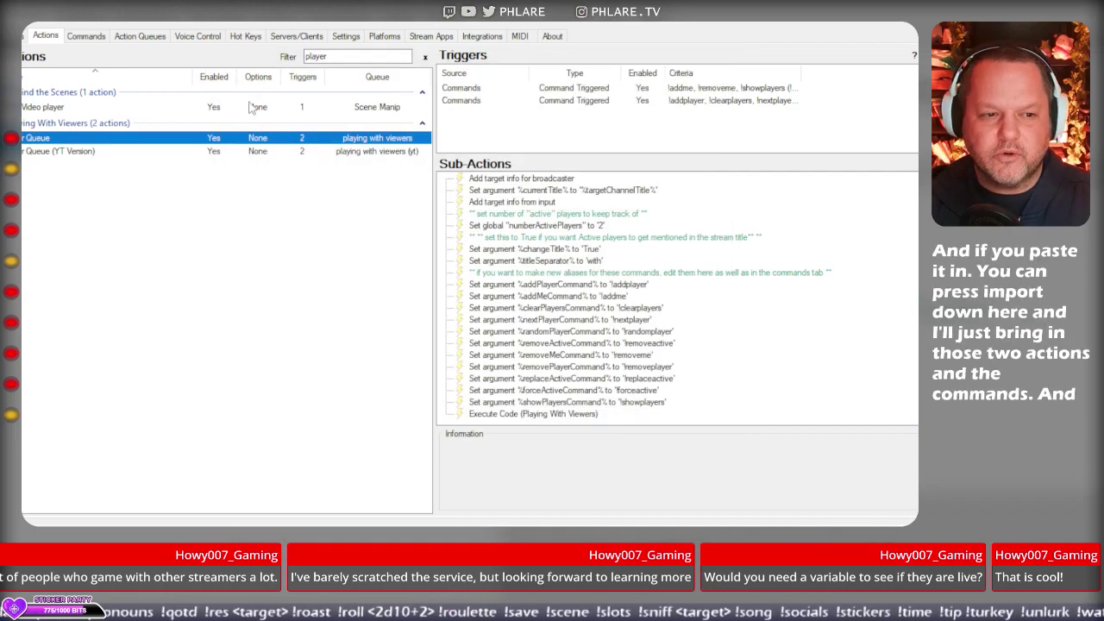
Check the Enabled option of the !deaths command in the command list and return to the actions.
click(86, 37)
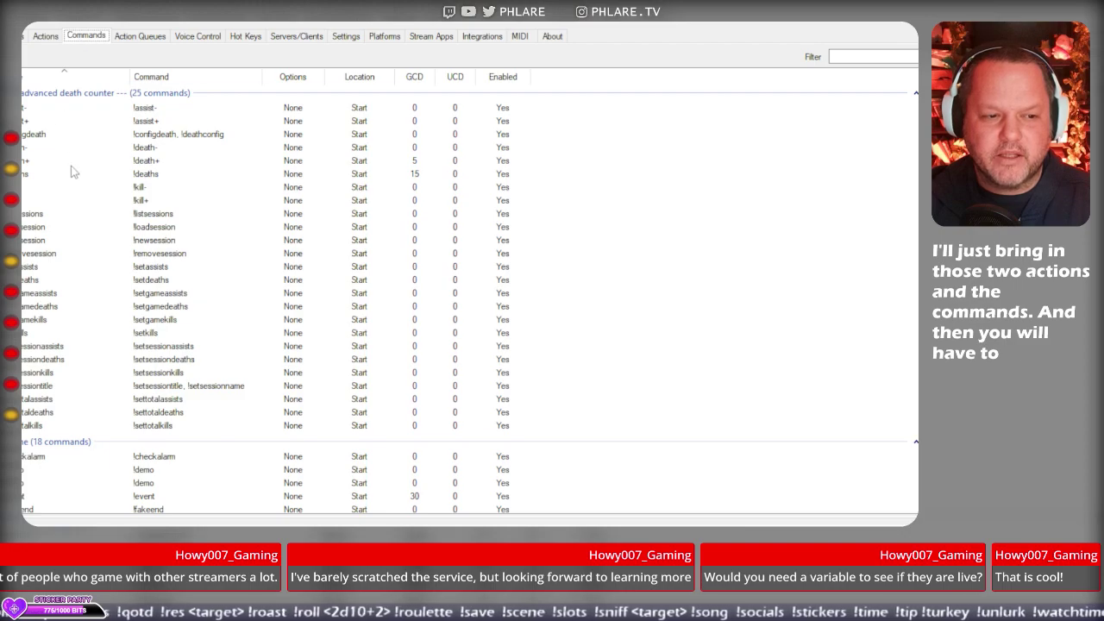
right_click(30, 174)
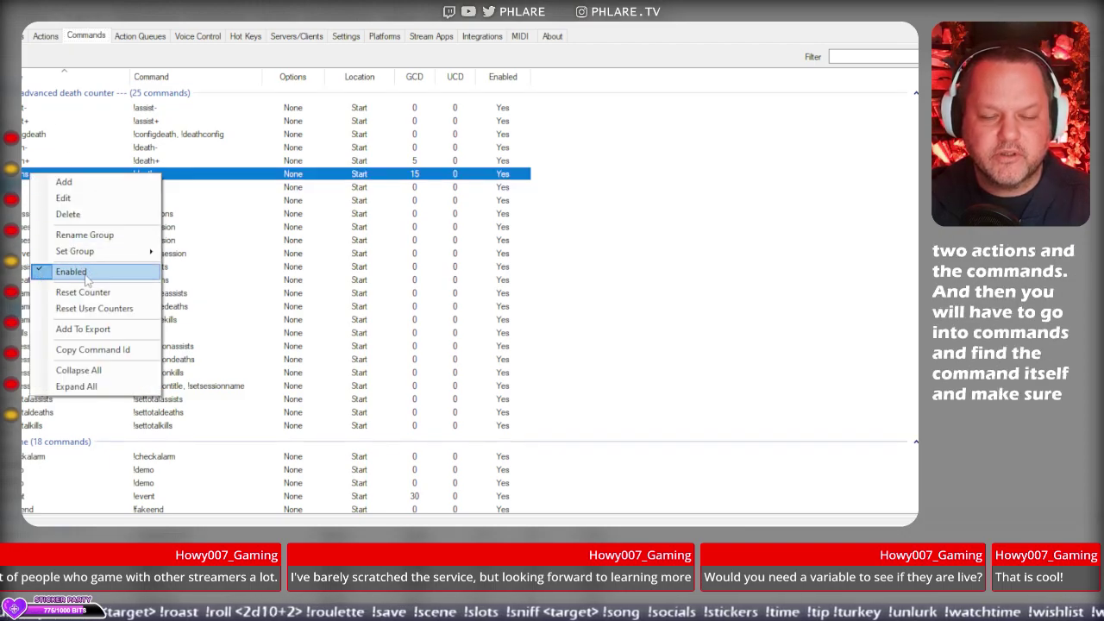
click(45, 36)
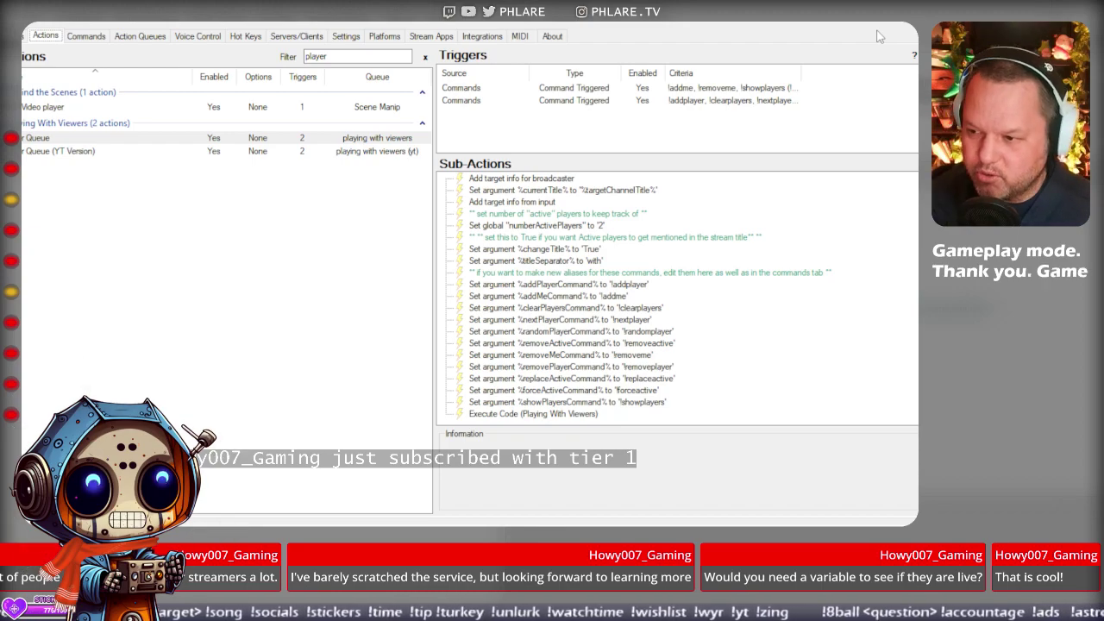
key(alt+Tab)
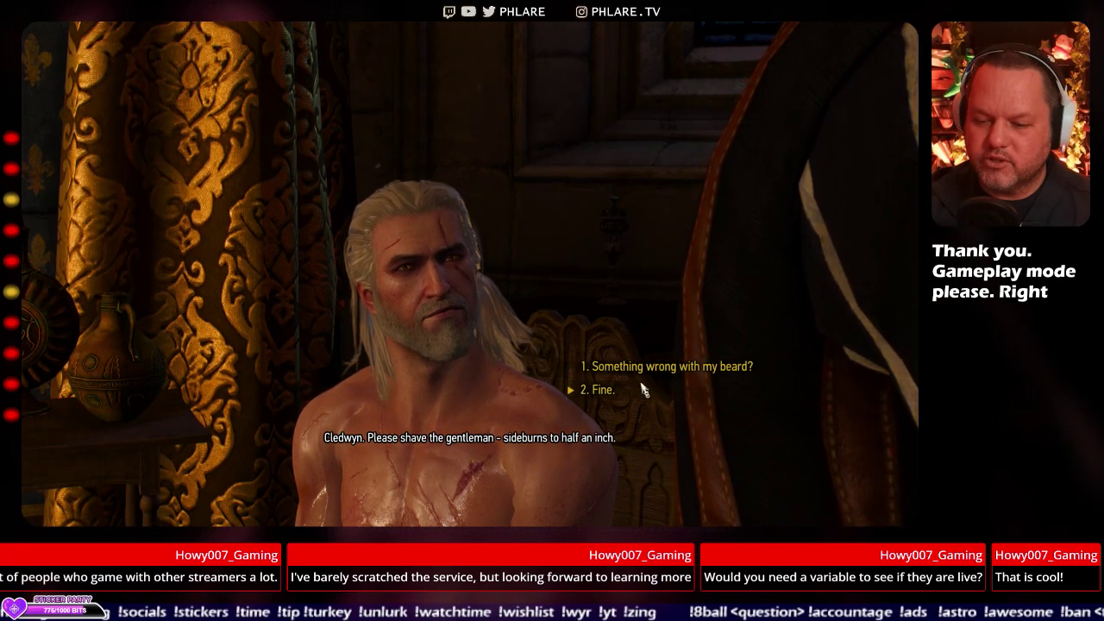
click(666, 367)
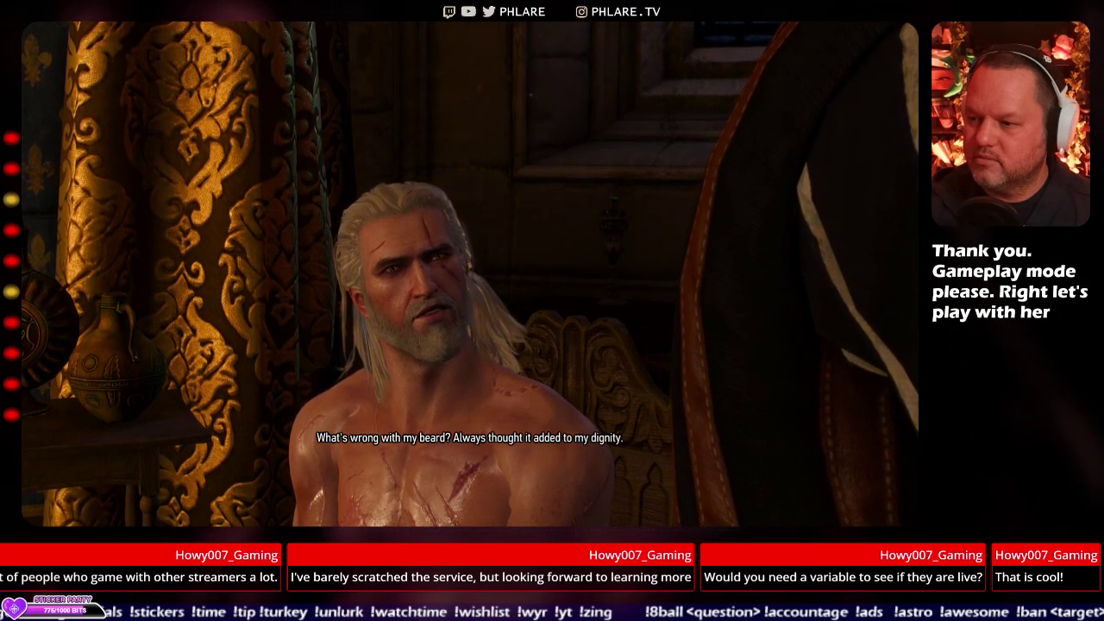
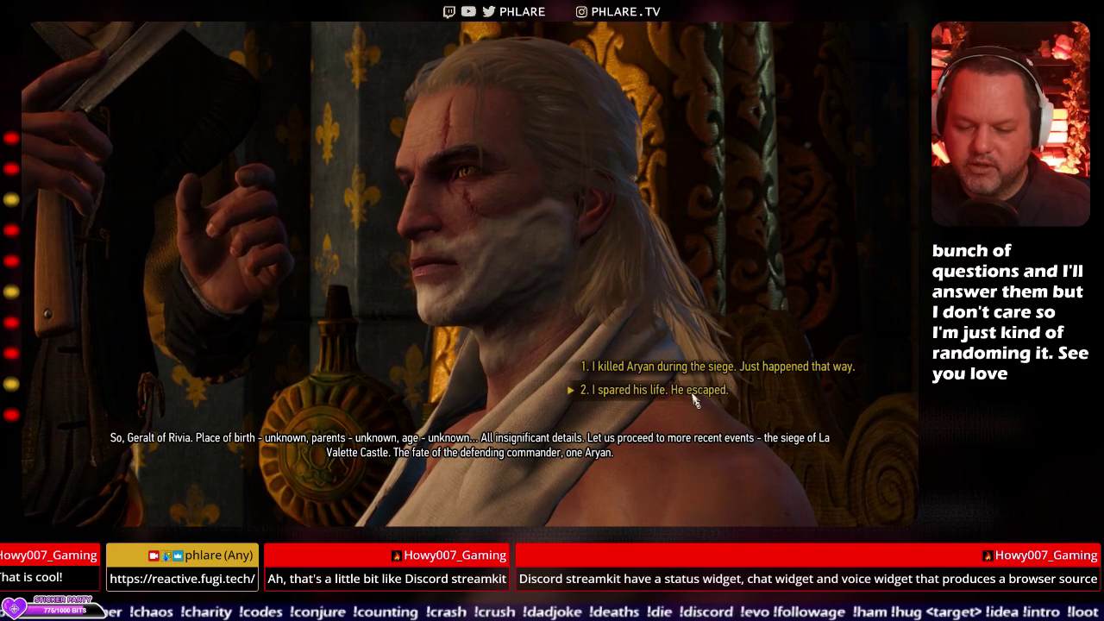
click(700, 394)
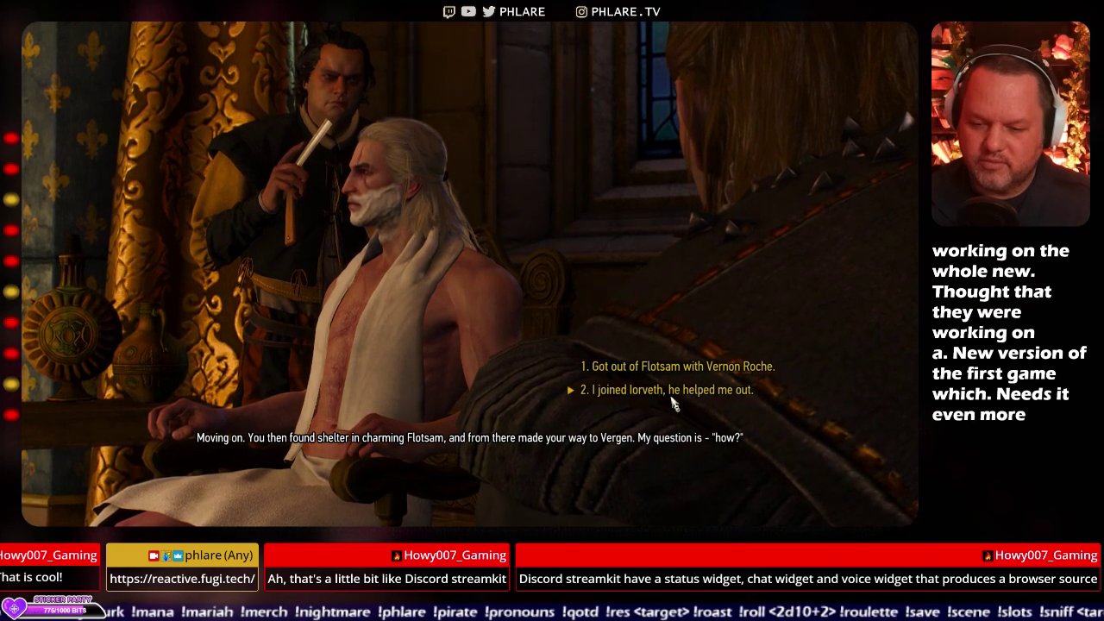
click(736, 368)
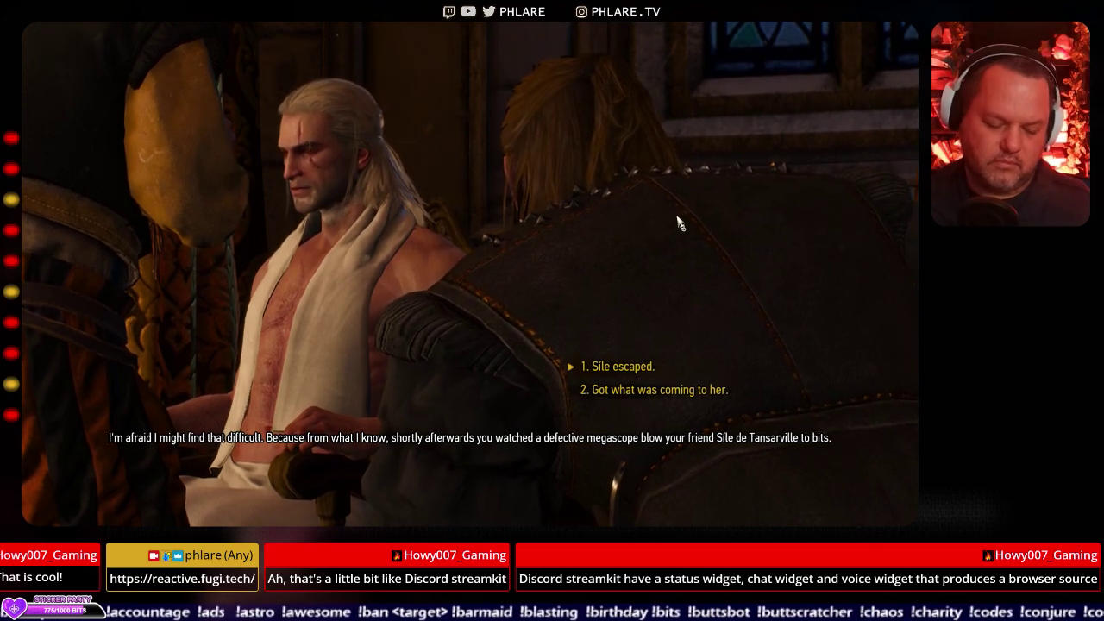
key(space)
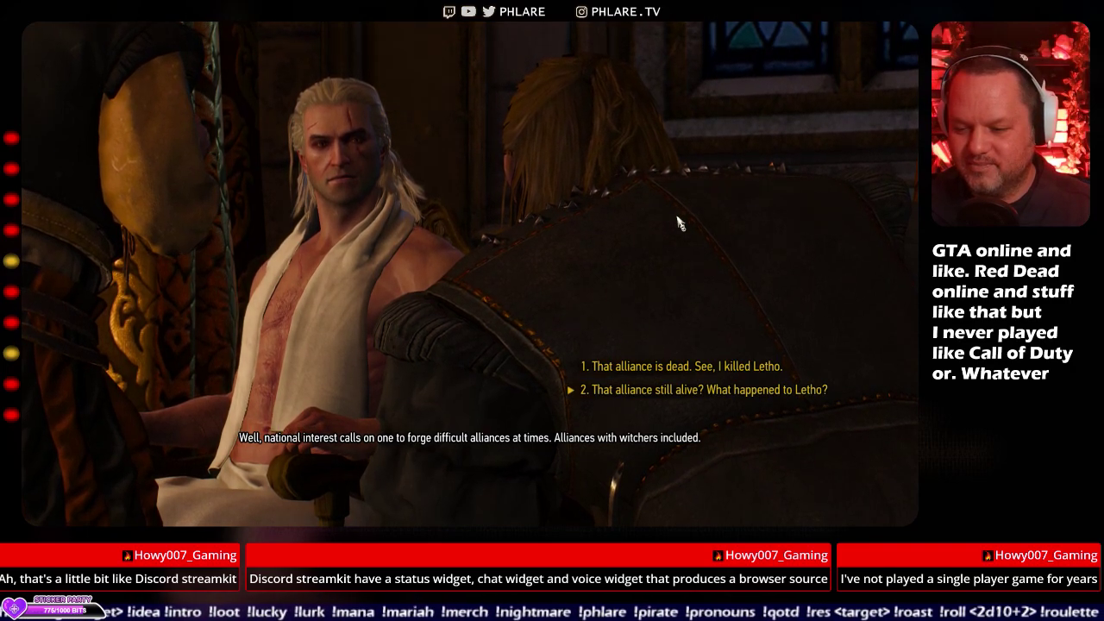
key(Return)
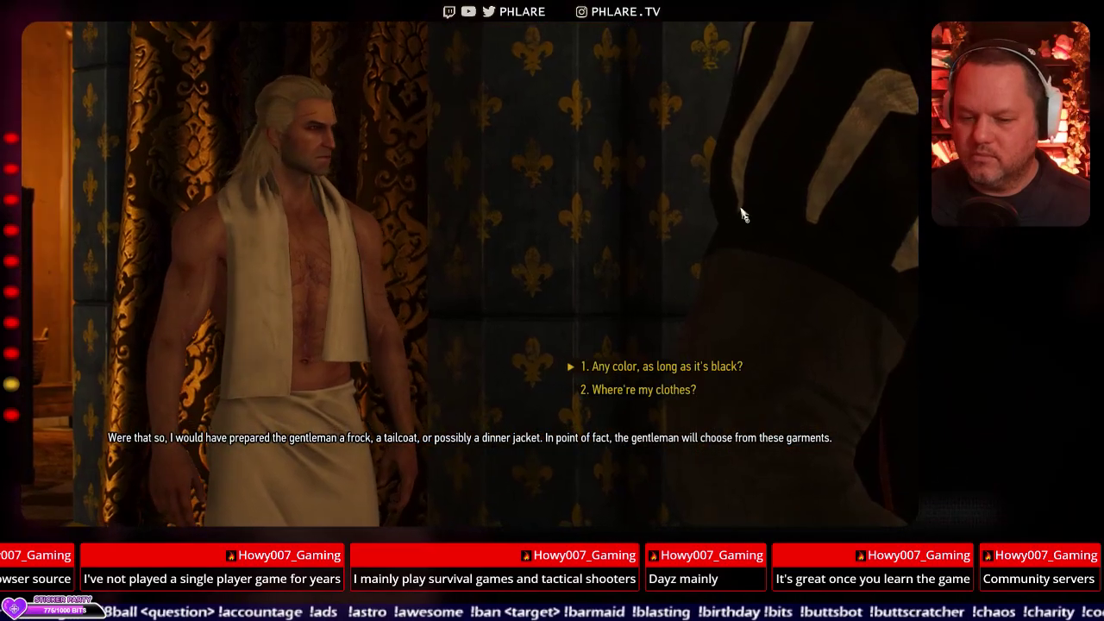
click(707, 366)
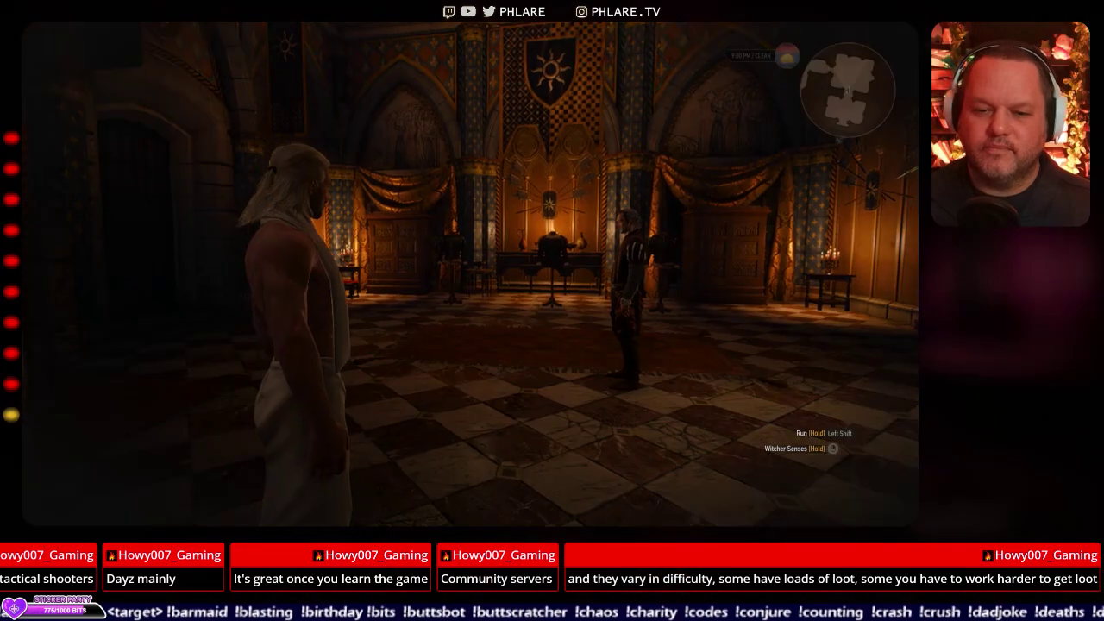
key(w)
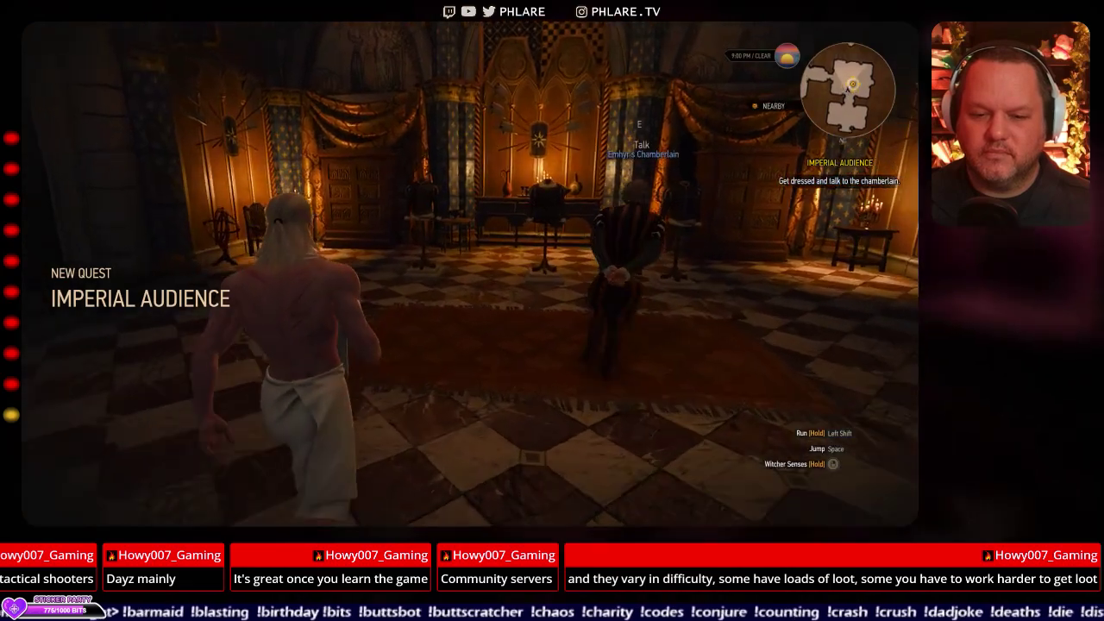
Take all the clothing items from the Nilfgaardian outfit stands in the room and return to the chamberlain.
key(e)
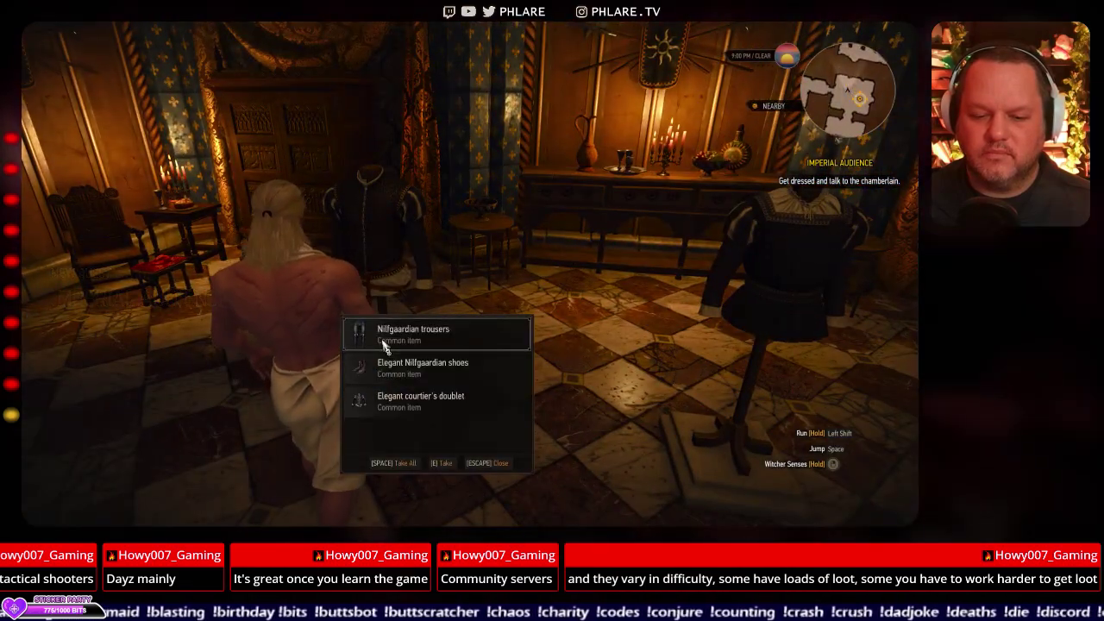
click(357, 343)
click(385, 343)
key(space)
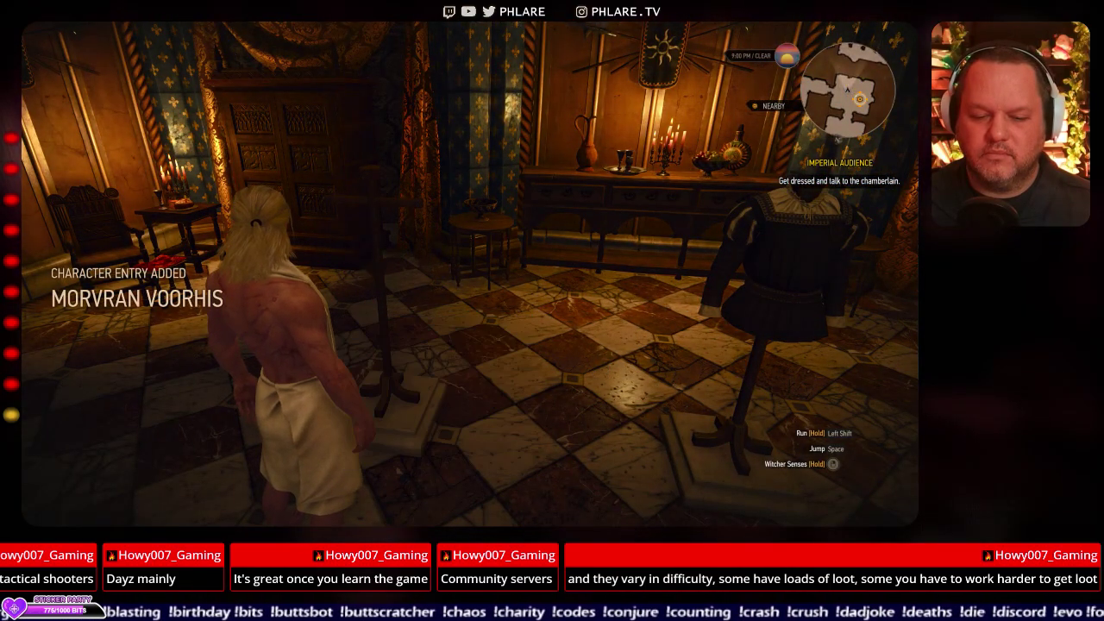
key(w)
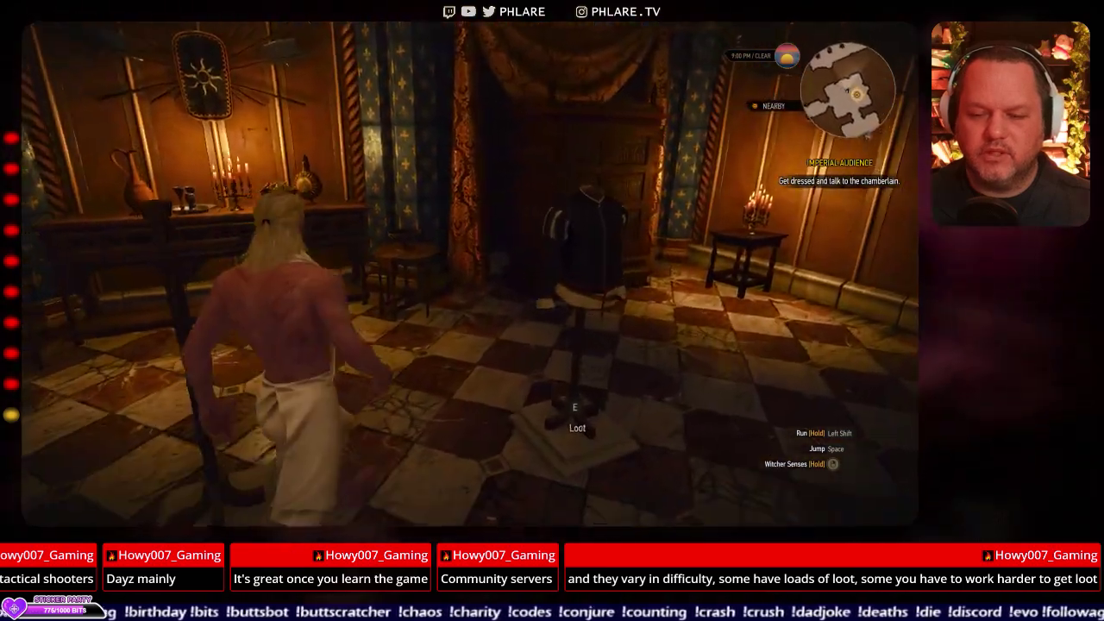
key(e)
click(500, 366)
click(500, 369)
key(space)
key(w)
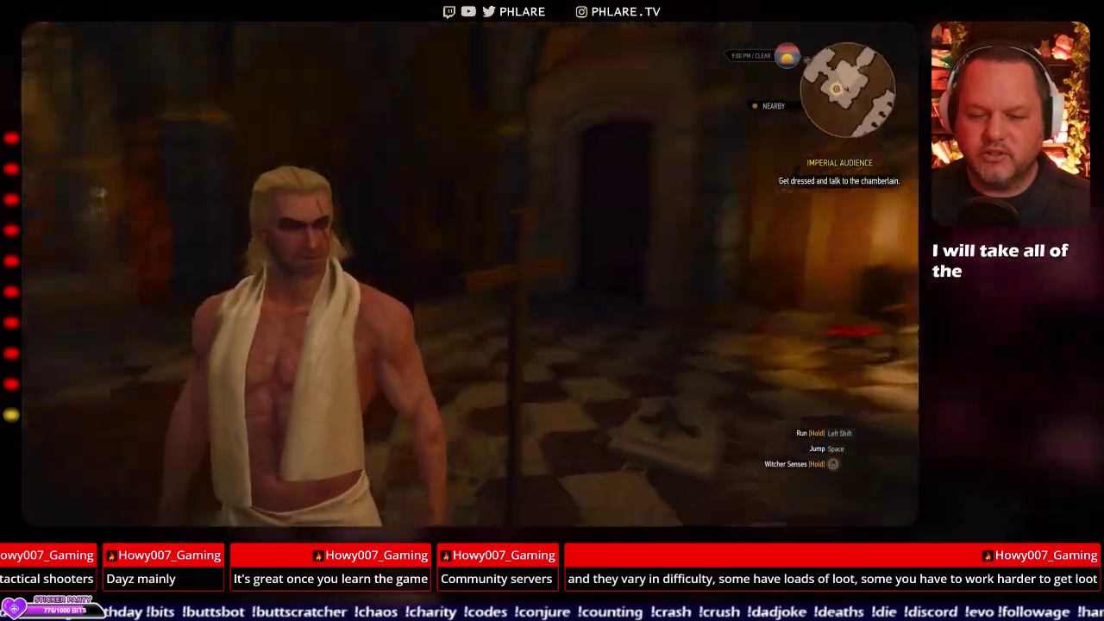
key(w)
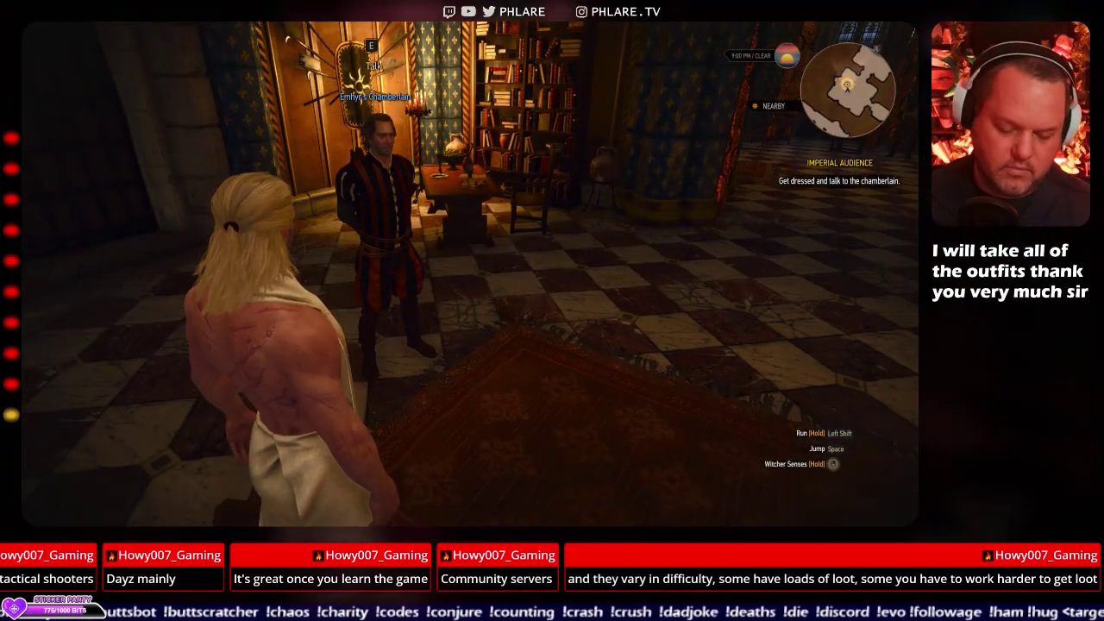
Equip a courtier's doublet, Nilfgaardian trousers and elegant Nilfgaardian shoes from the inventory, and return to the game.
key(i)
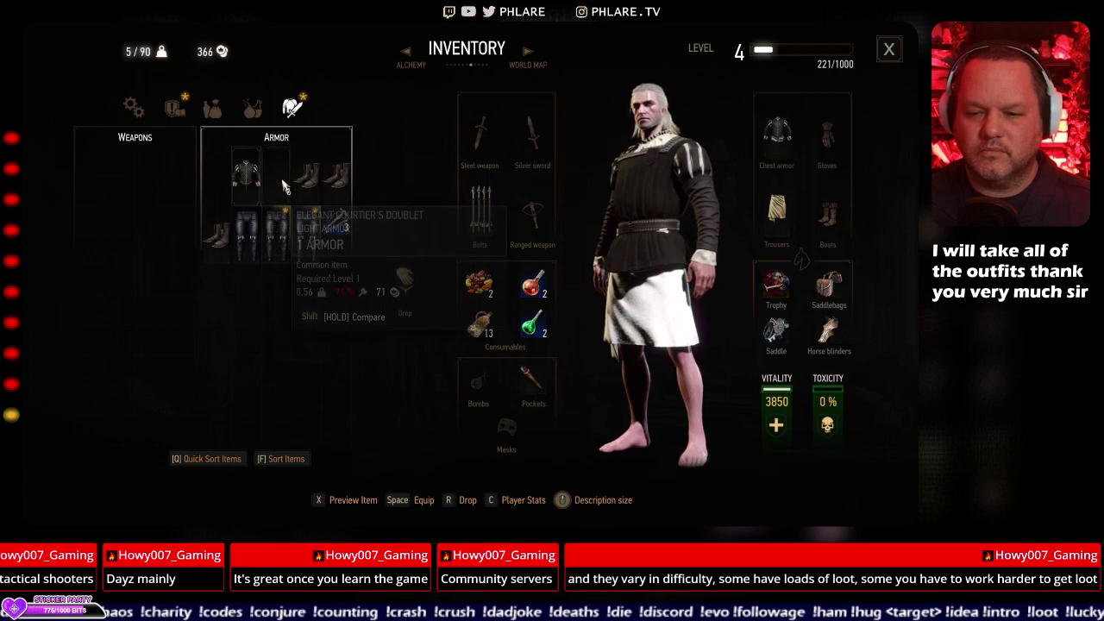
double_click(317, 189)
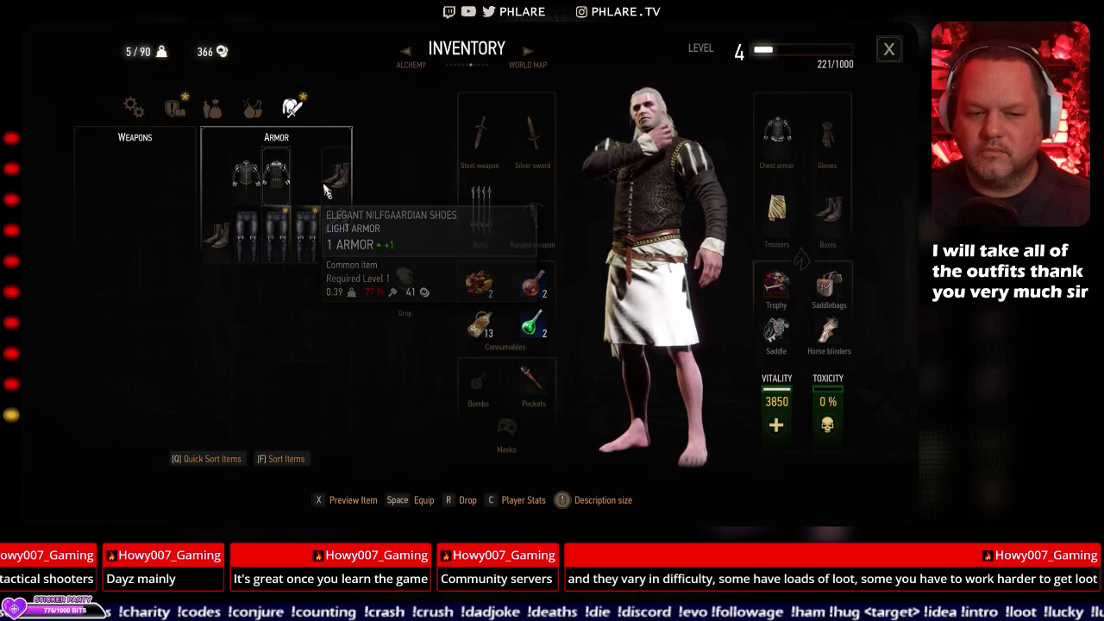
double_click(272, 248)
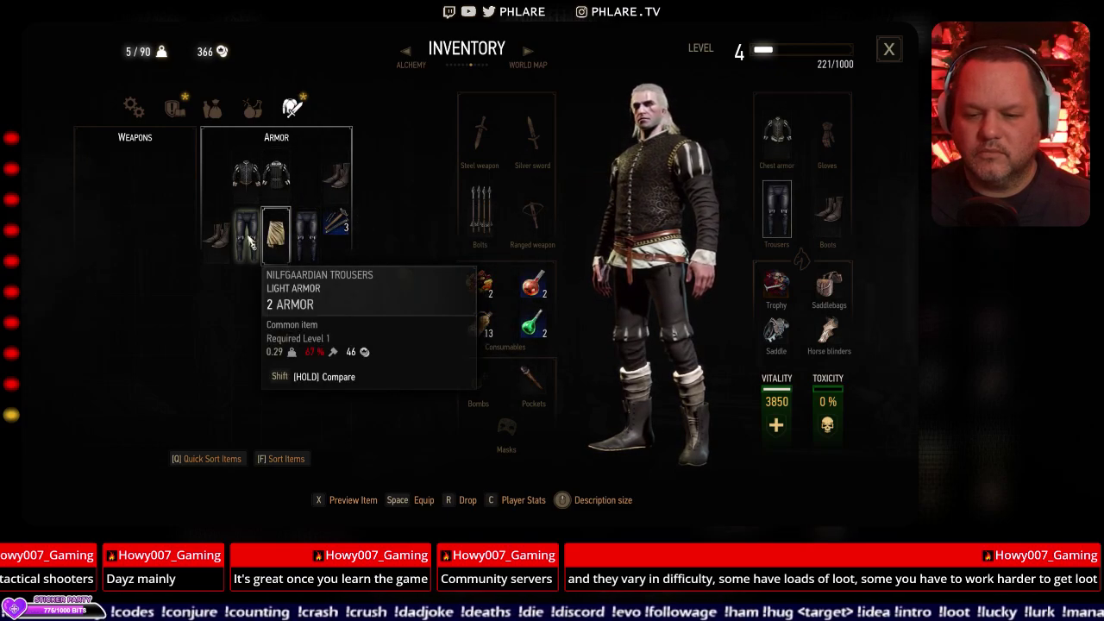
mouse_move(219, 233)
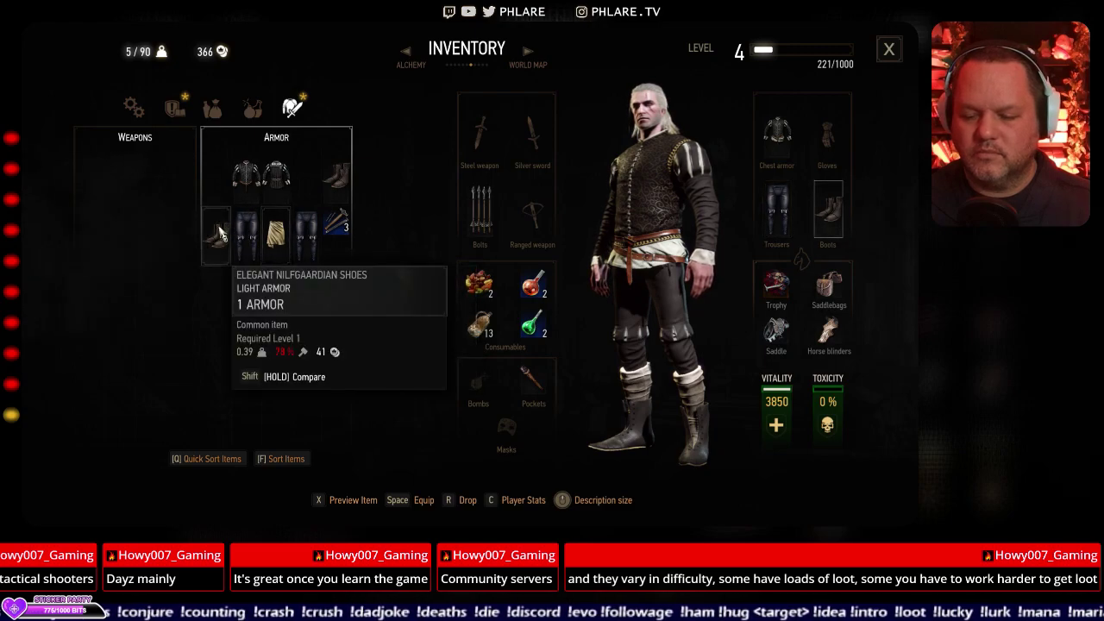
drag(219, 233, 244, 222)
drag(345, 172, 278, 188)
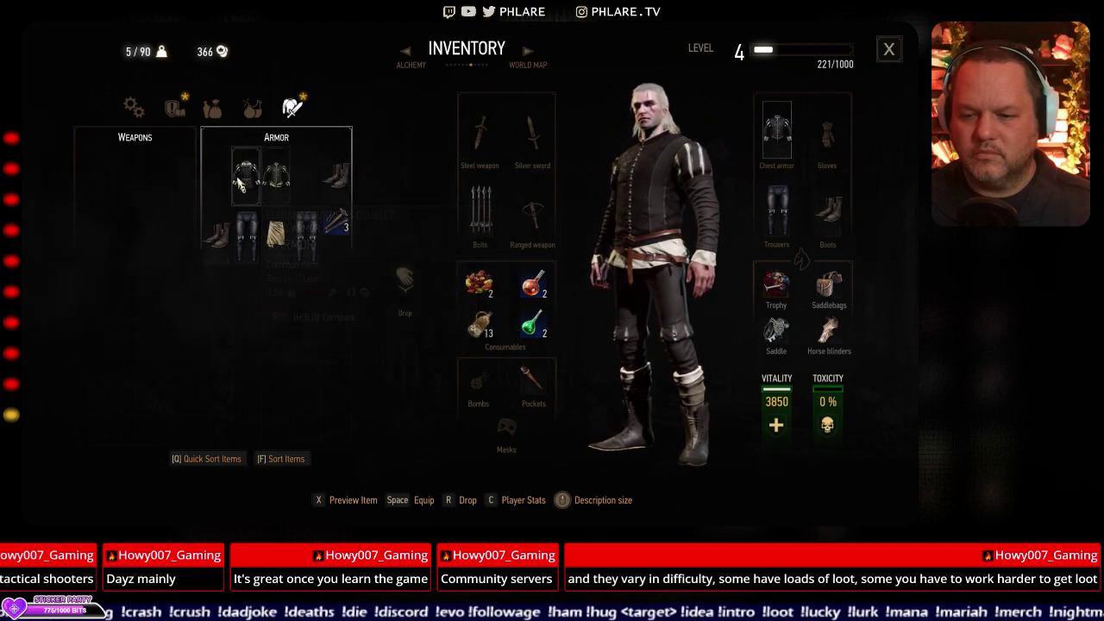
double_click(245, 176)
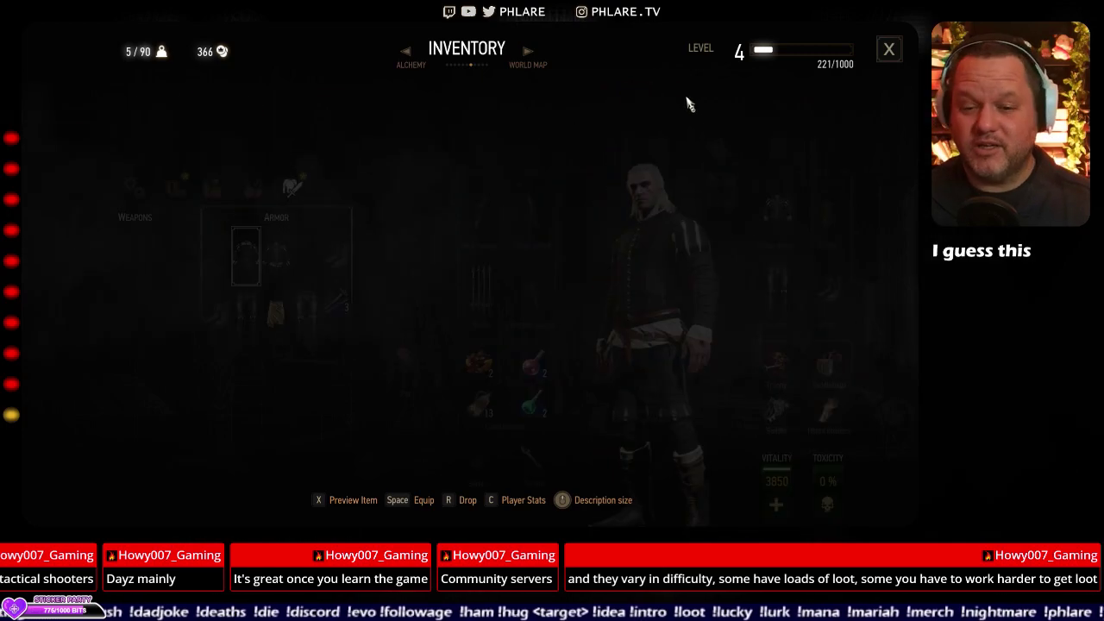
key(Escape)
key(Escape)
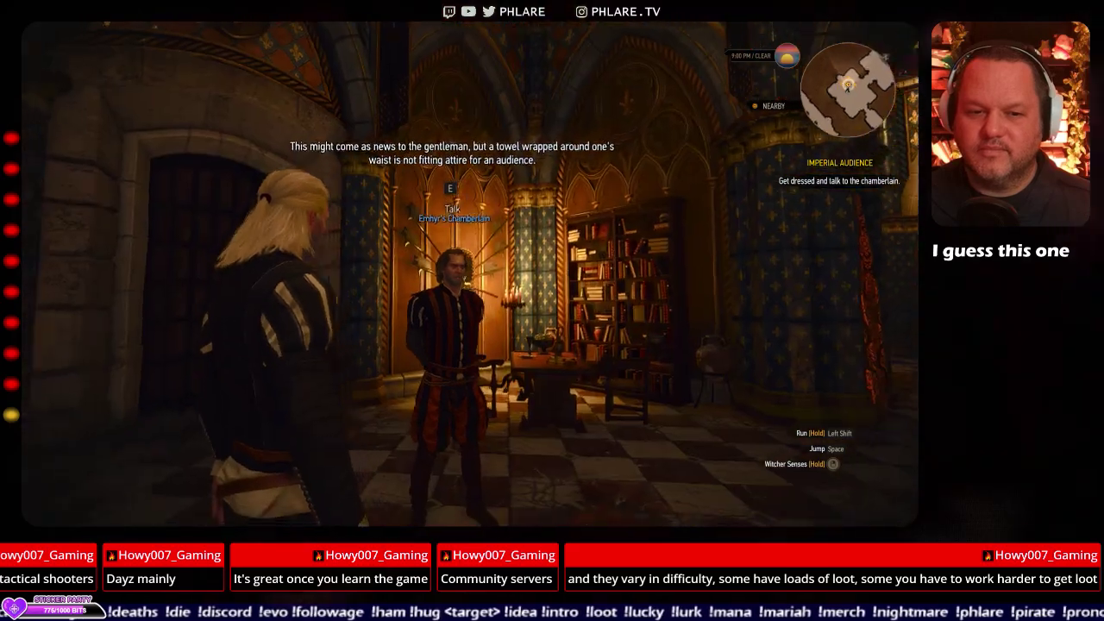
Talk to Emhyr's Chamberlain, answering "Suppose so." about the outfit and "I'm not a boor. I know how to bow.".
key(w)
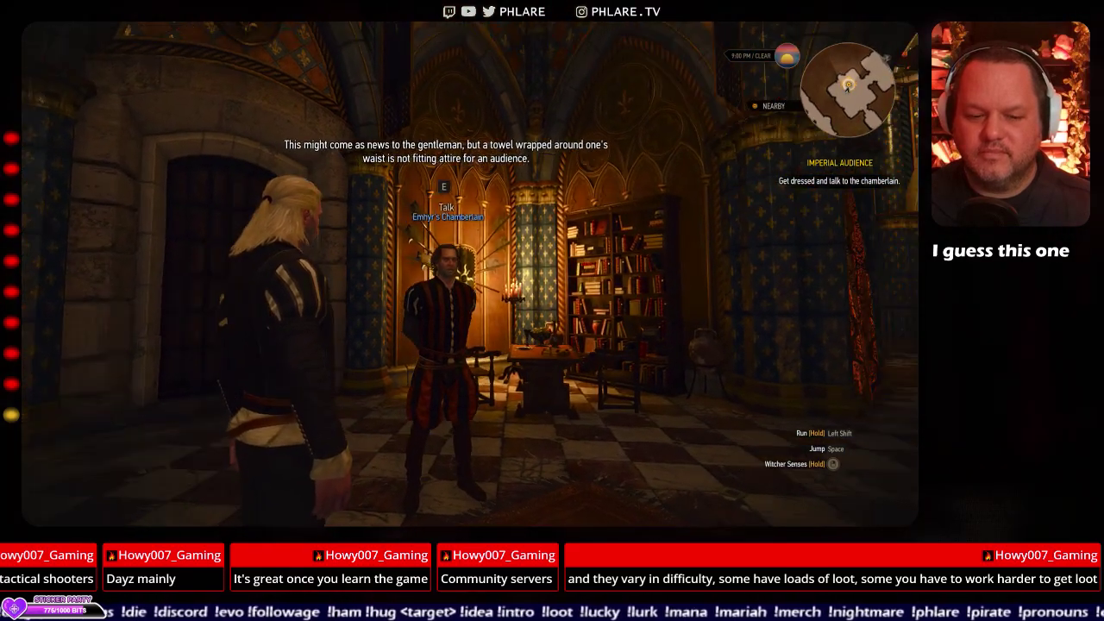
key(w)
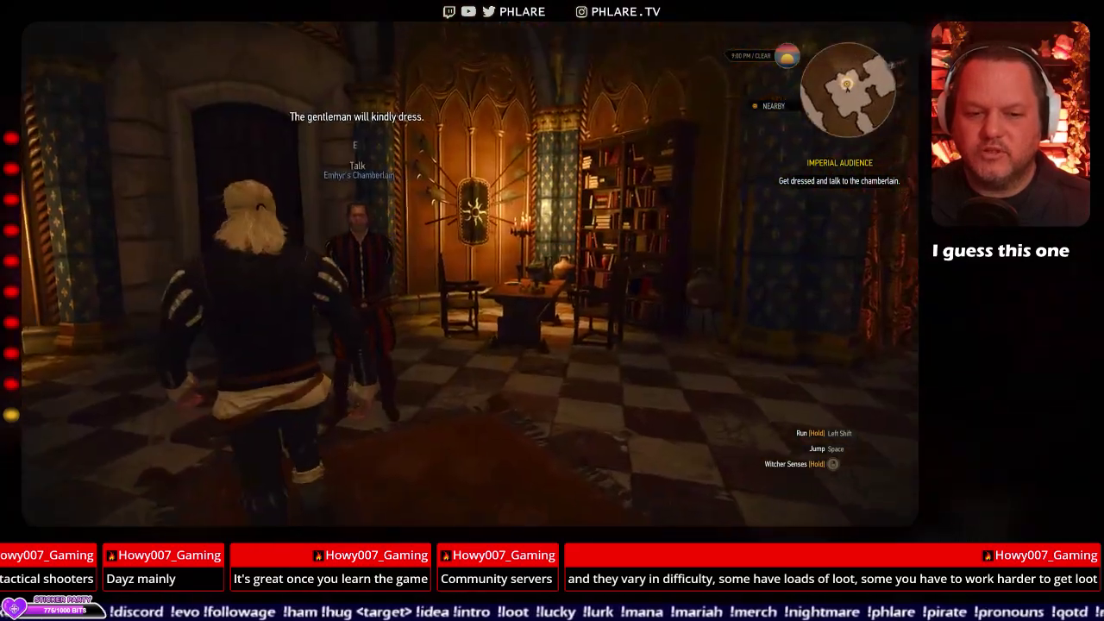
key(e)
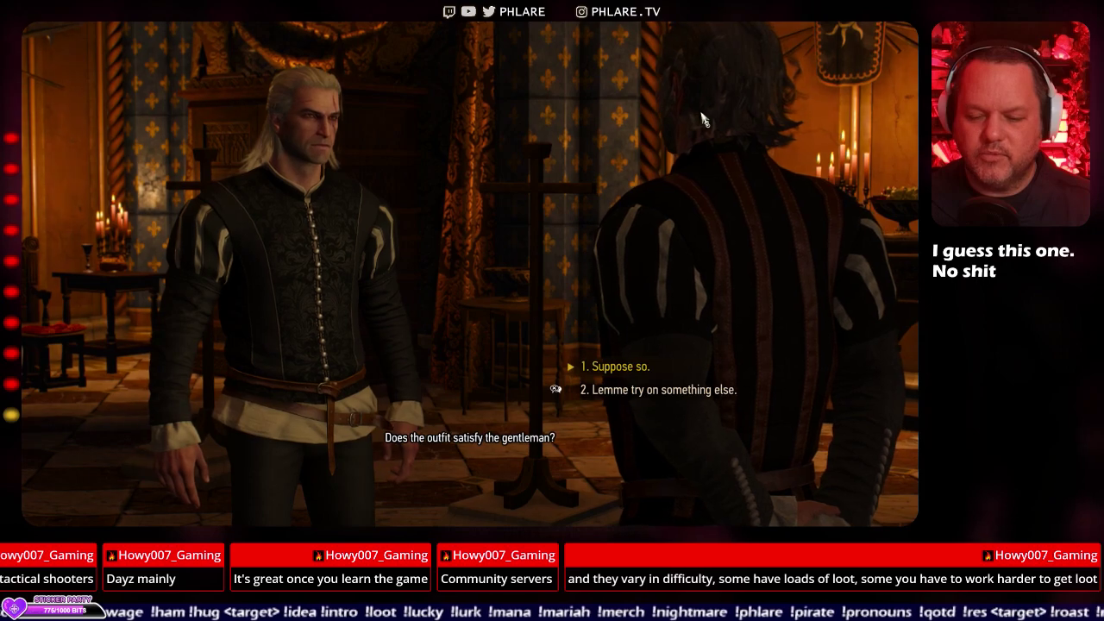
key(e)
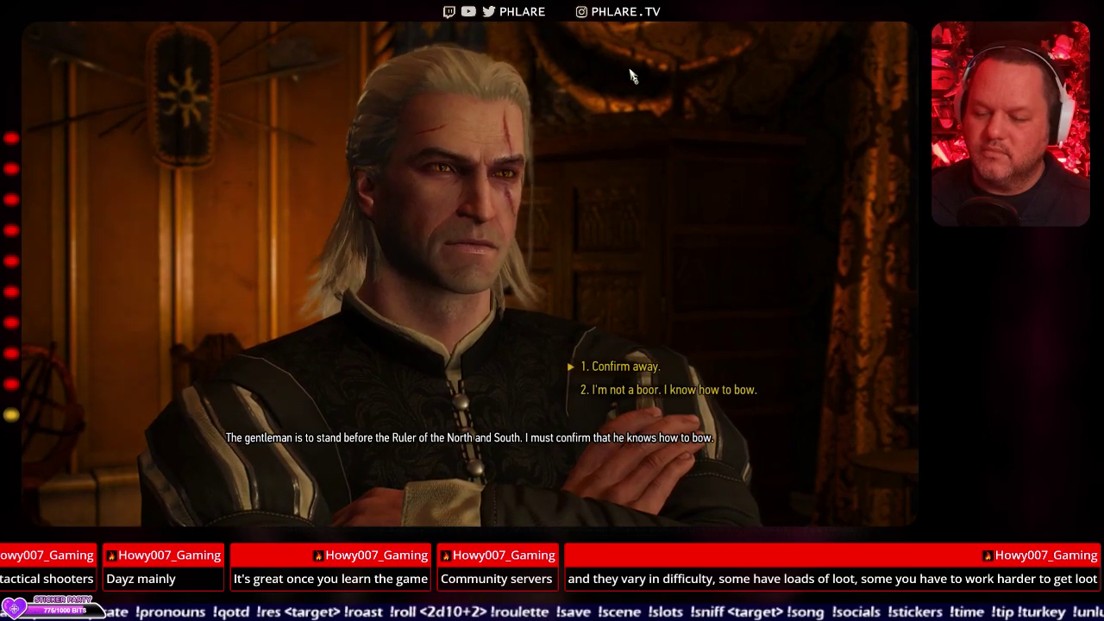
click(669, 389)
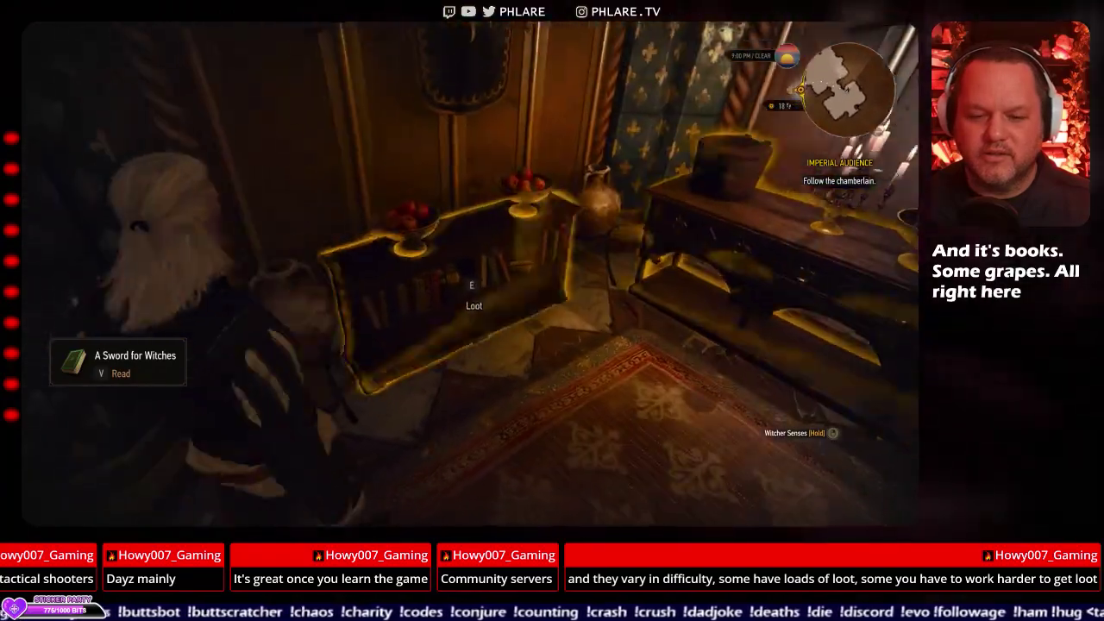
Loot the bookcase, cabinets and chest in the rooms, and answer "Only doing this for Ciri." in the audience.
key(e)
key(Escape)
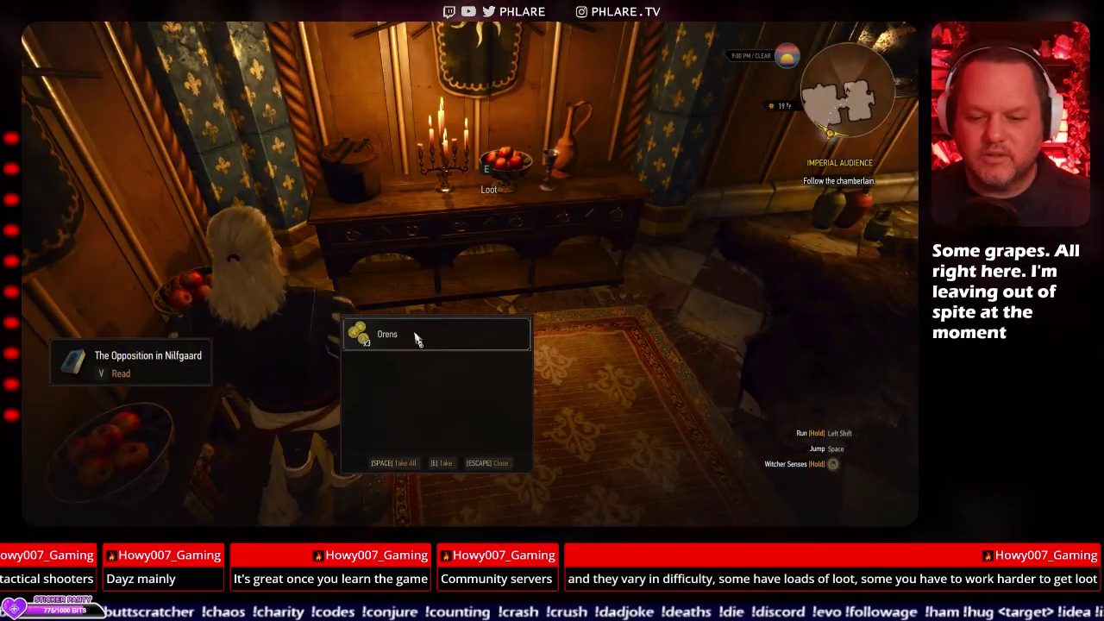
key(Escape)
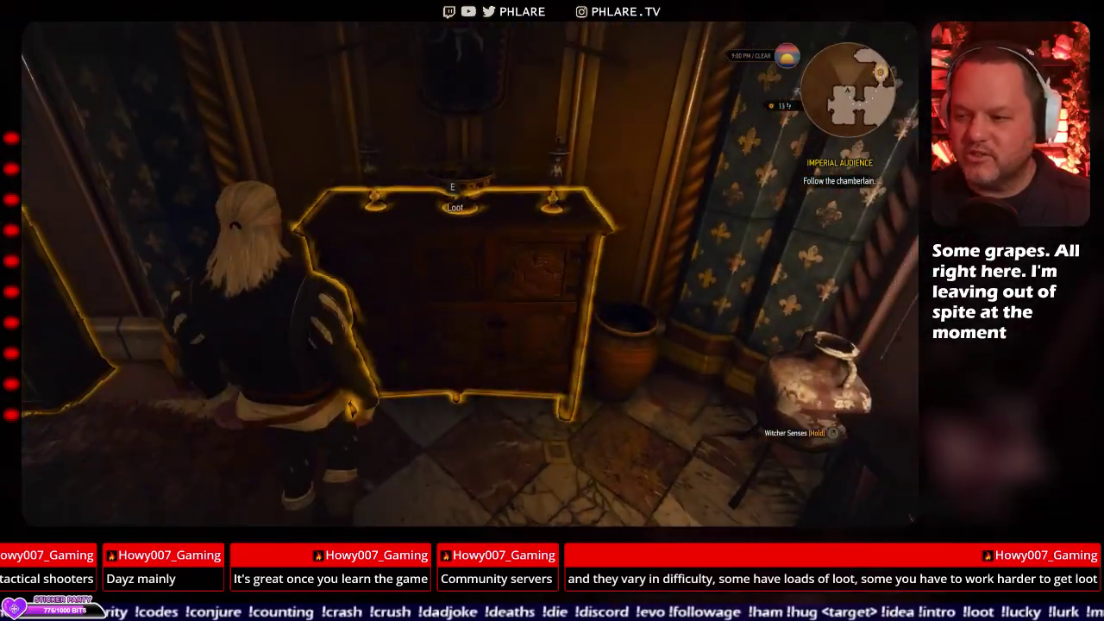
key(e)
key(e)
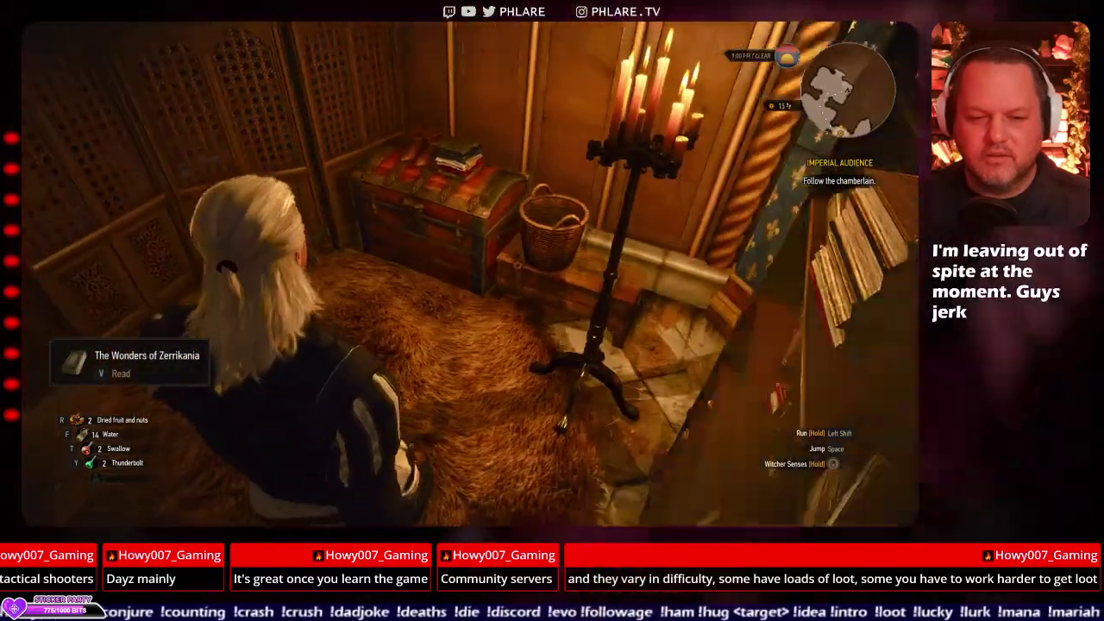
key(e)
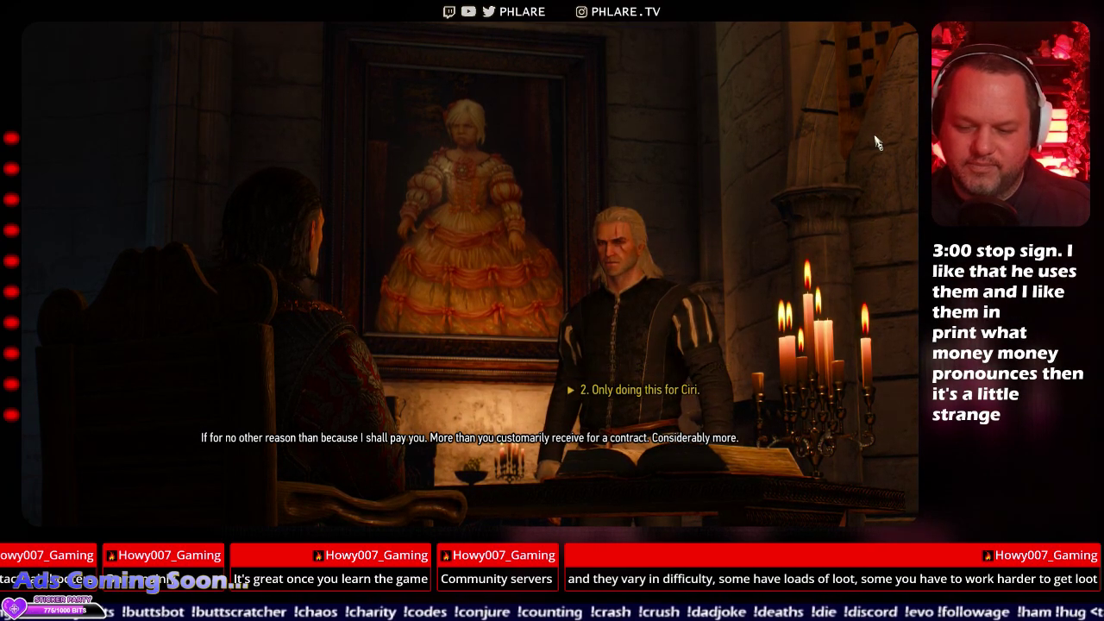
key(space)
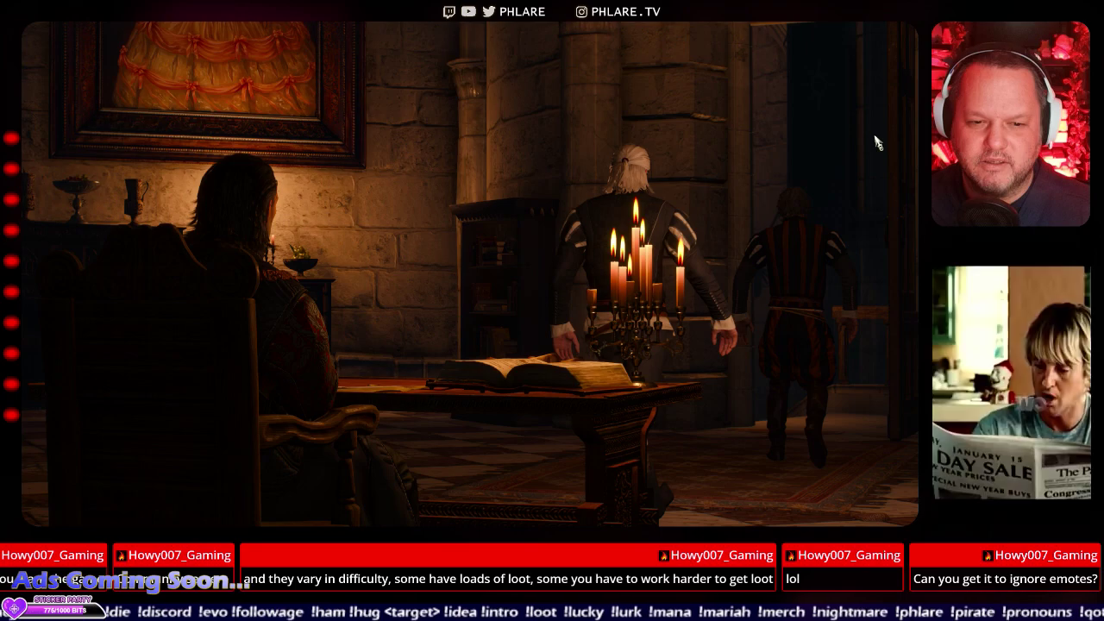
Switch to Speaker.bot and examine the regex replacement list, including the flag emoji entry with an empty replacement.
key(alt+Tab)
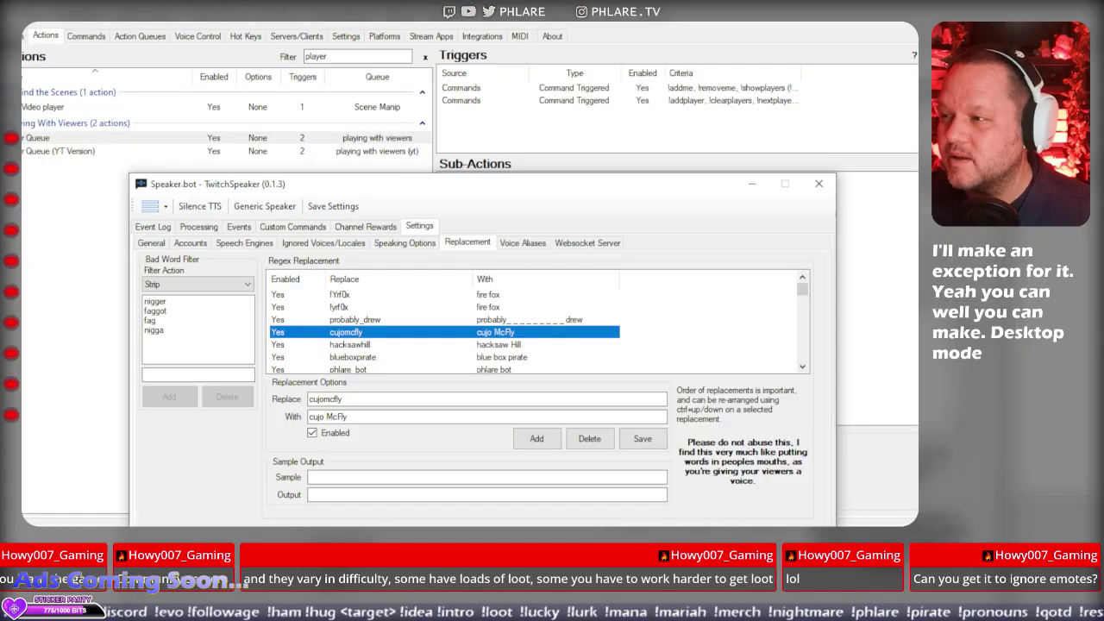
drag(549, 189, 452, 48)
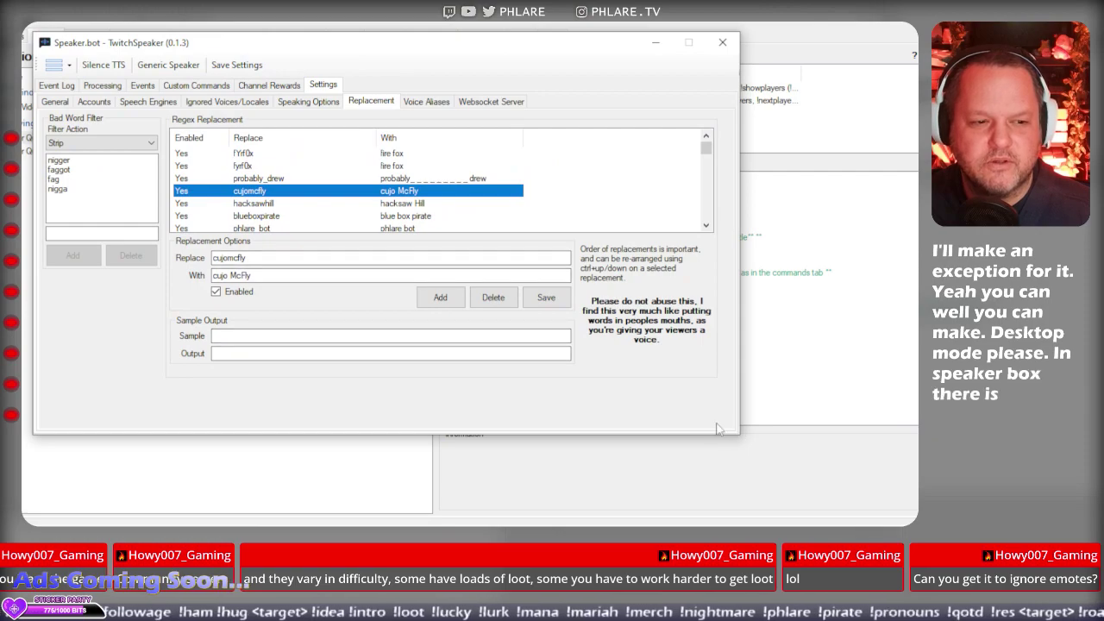
mouse_move(599, 49)
mouse_down()
mouse_move(561, 57)
mouse_move(593, 62)
mouse_up()
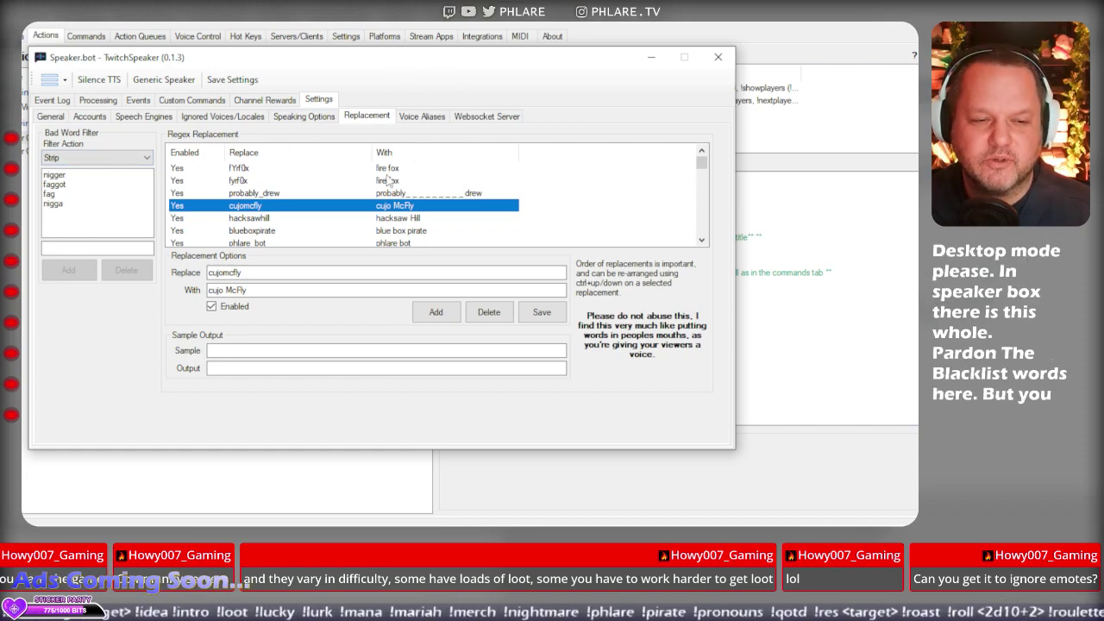
click(371, 118)
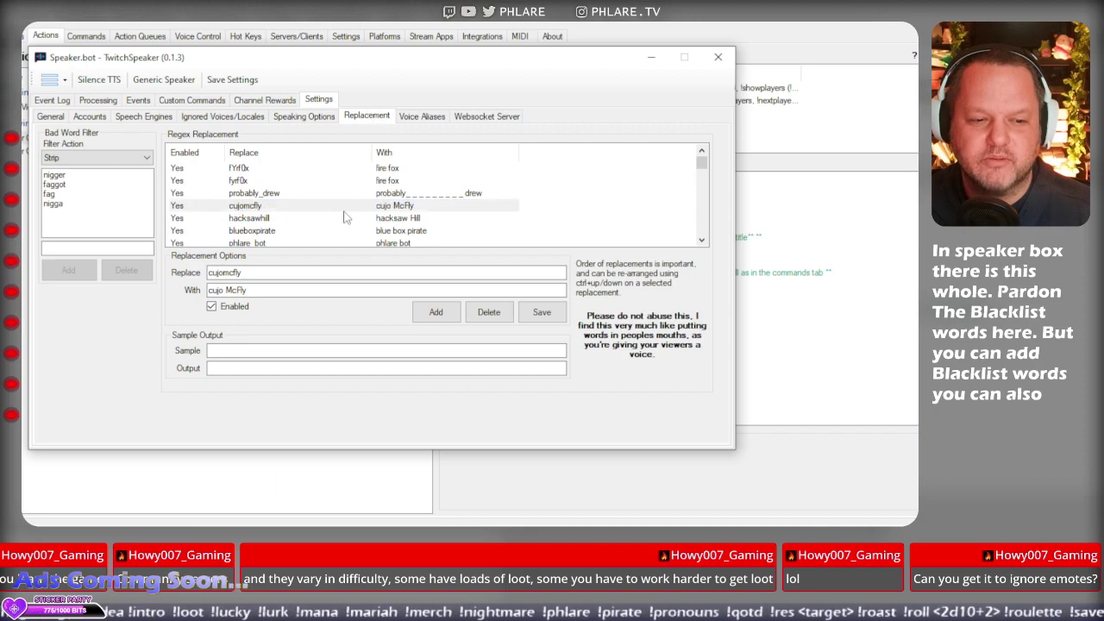
scroll(319, 198, down, 5)
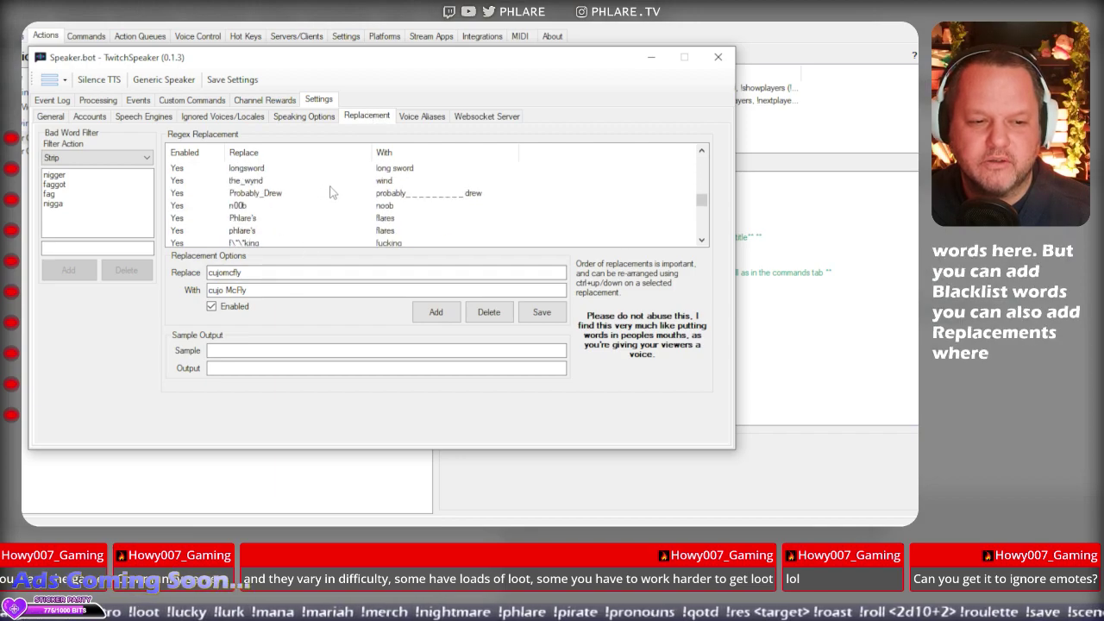
scroll(331, 192, down, 2)
scroll(331, 191, down, 2)
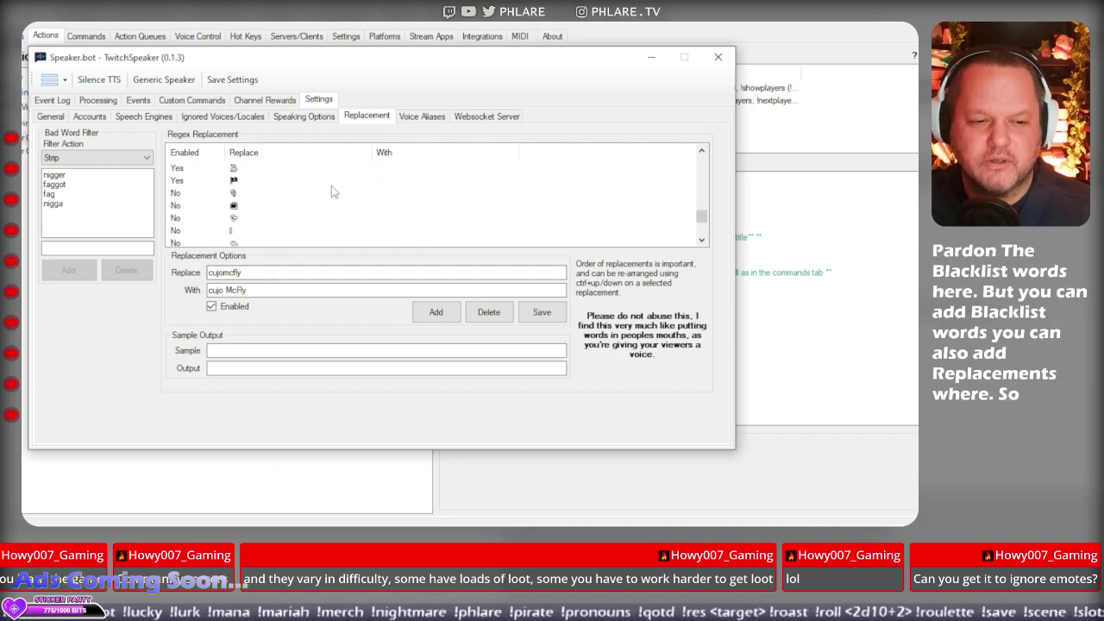
scroll(331, 190, down, 1)
scroll(331, 190, up, 2)
click(248, 181)
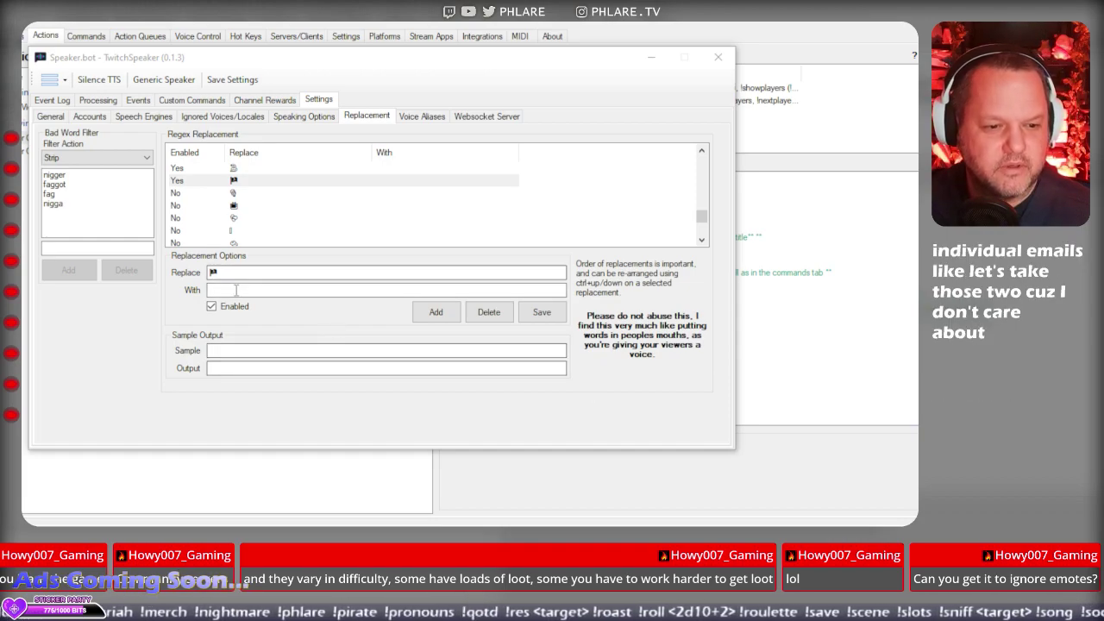
Add an enabled replacement for the clock emoji with an empty replacement text.
scroll(310, 212, down, 3)
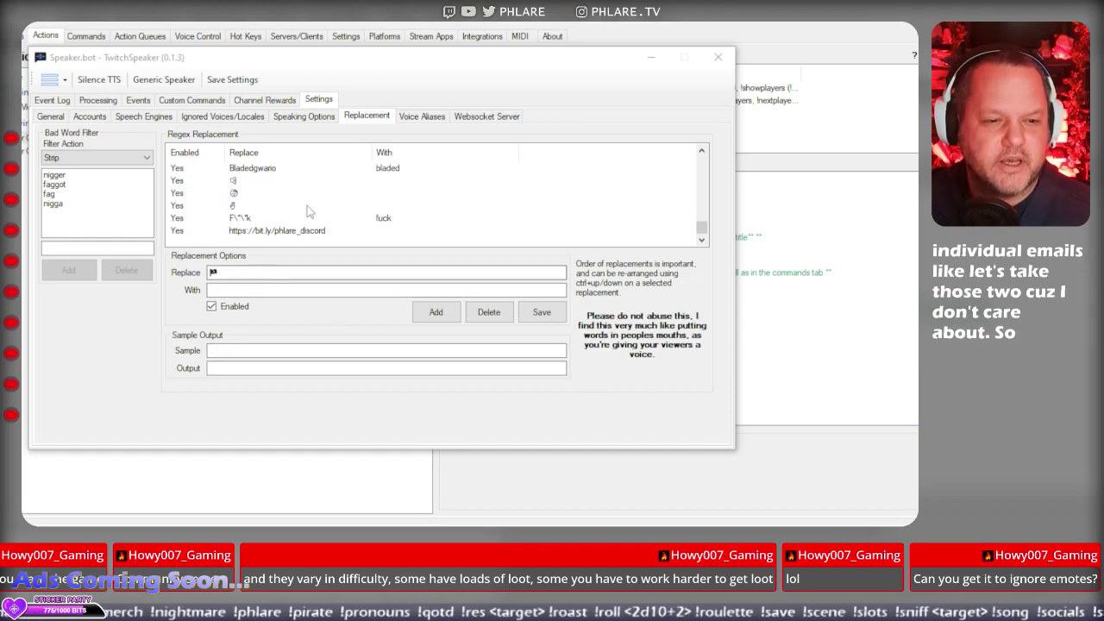
click(219, 274)
text(⊙●)
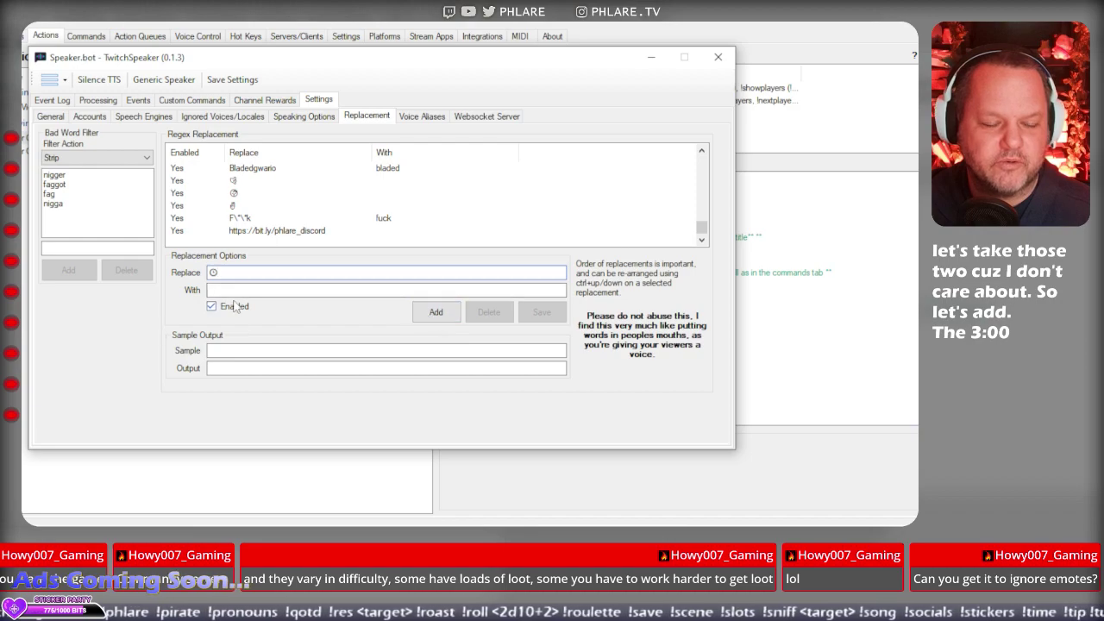
click(436, 312)
Add an enabled replacement for the stop sign emoji with an empty replacement text.
click(249, 271)
text(⊙●)
key(BackSpace)
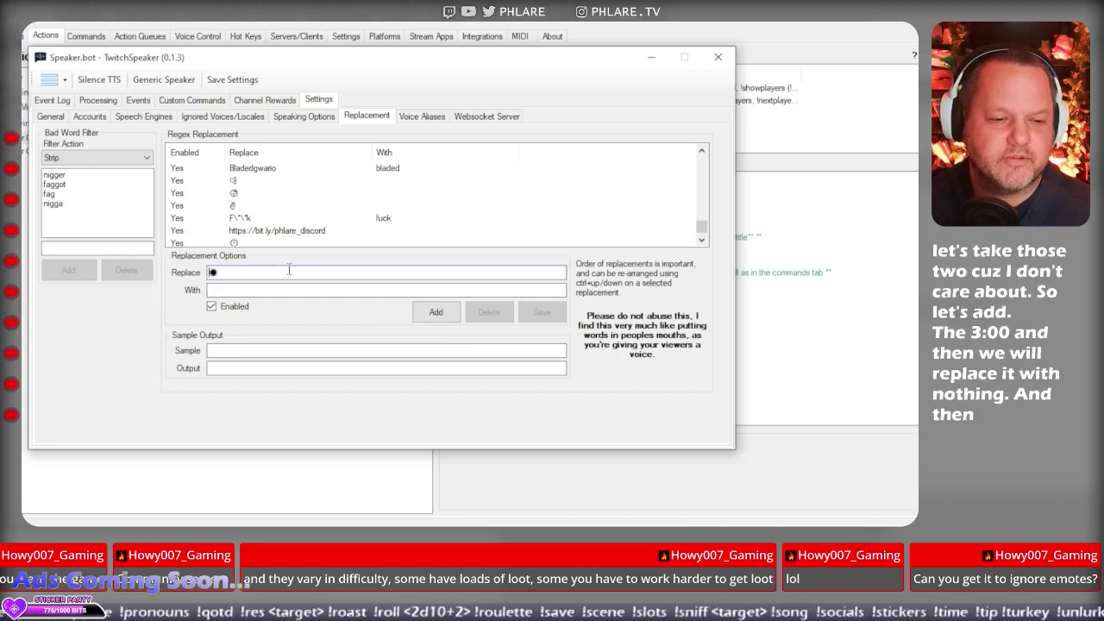
click(435, 312)
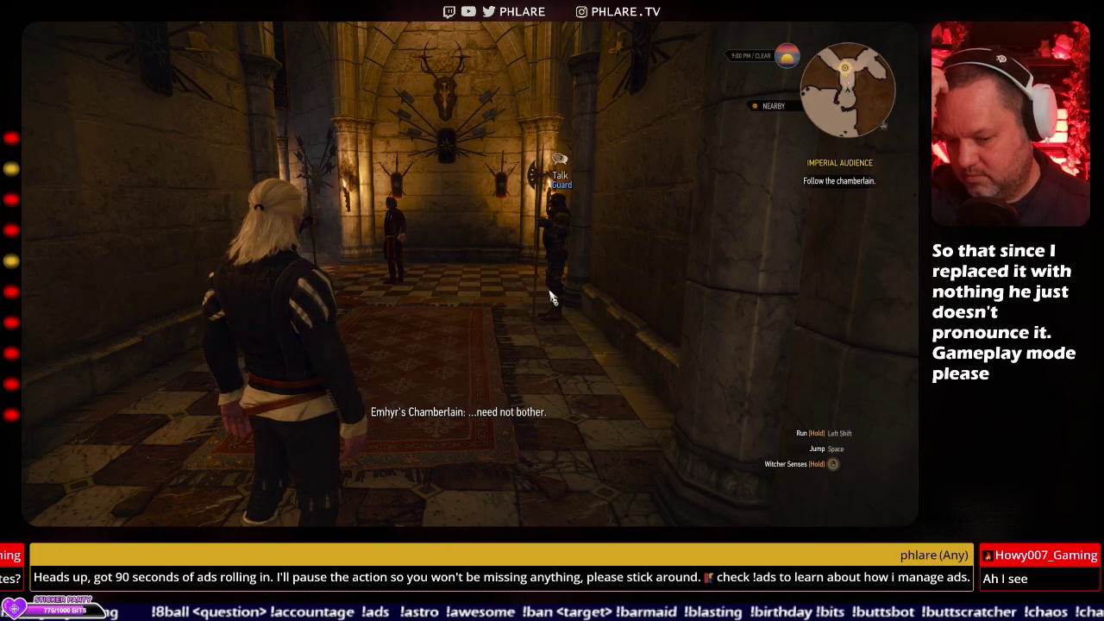
key(w)
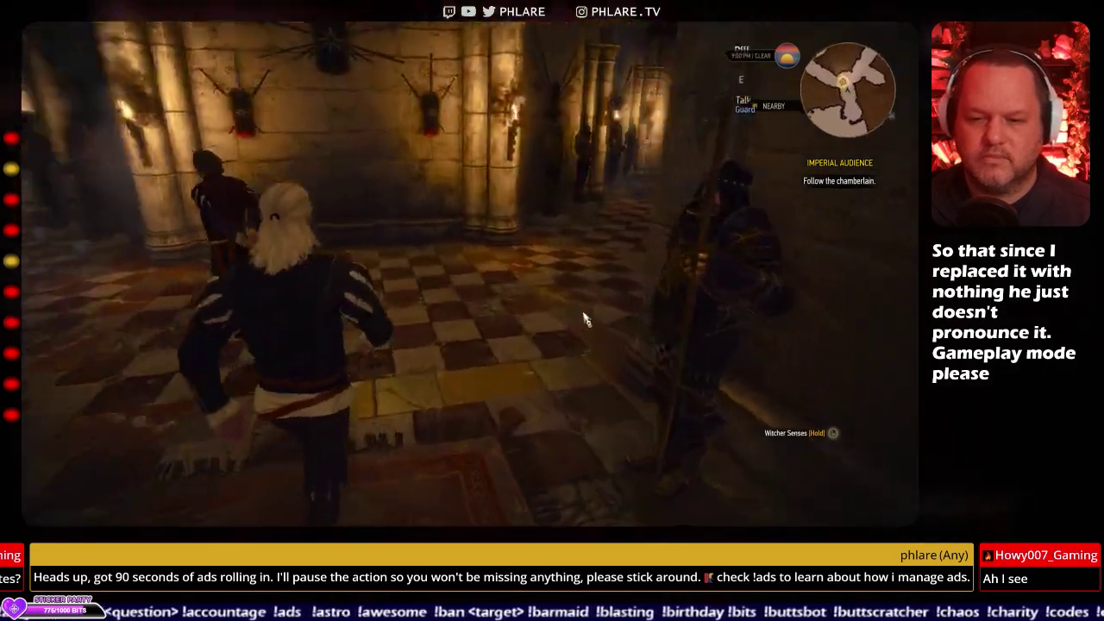
key(w)
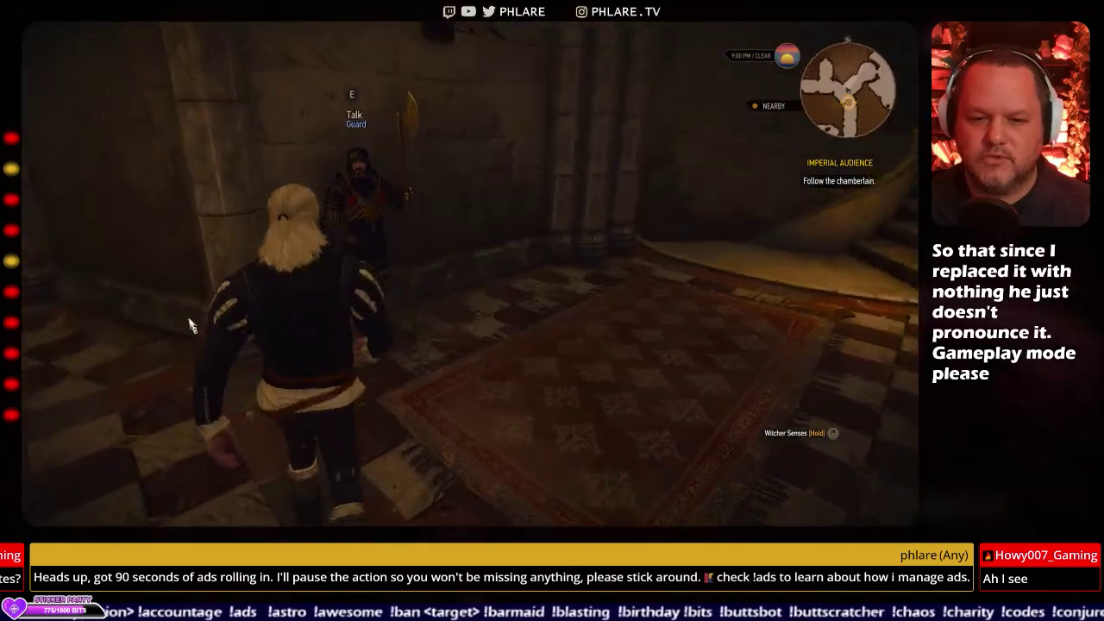
Leave the guard and follow Emhyr's Chamberlain down the corridor lined with suits of armour to the door at its end.
key(w)
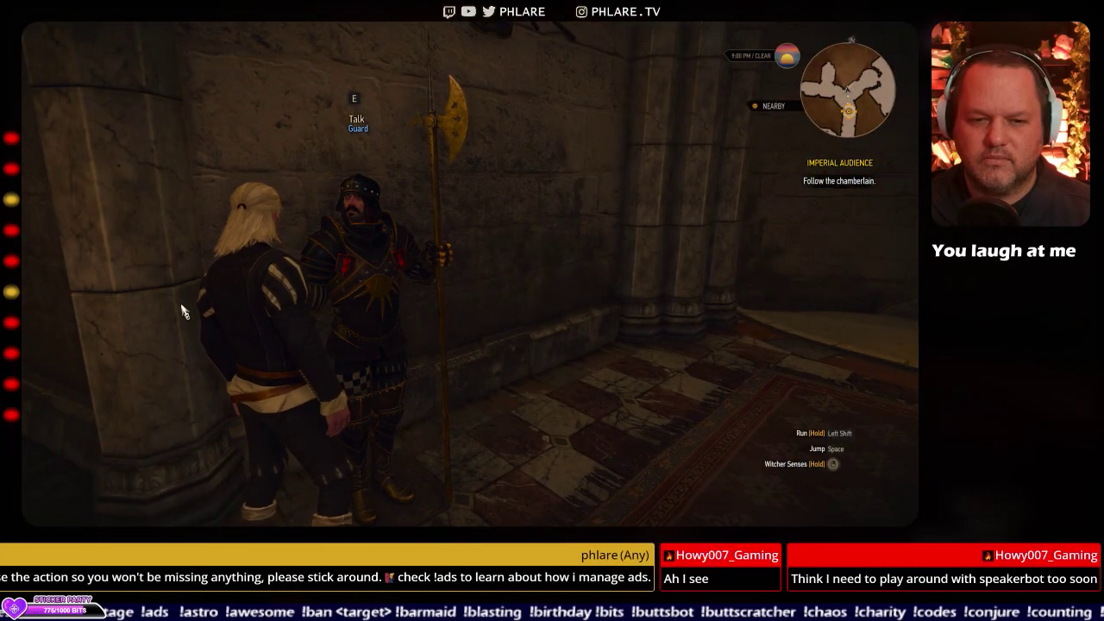
key(w)
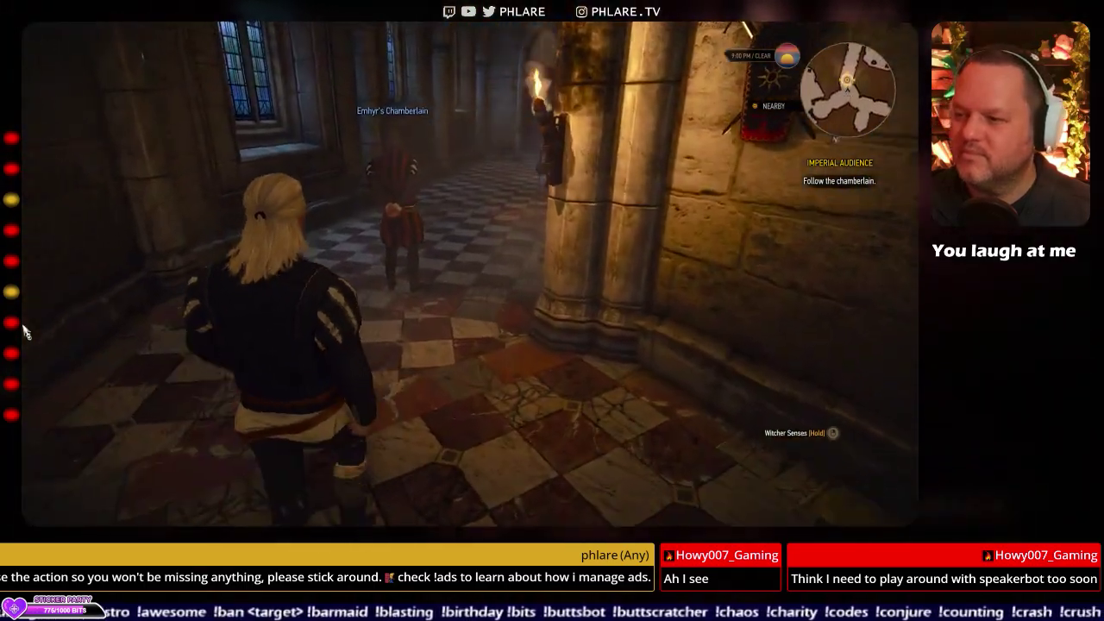
key(w)
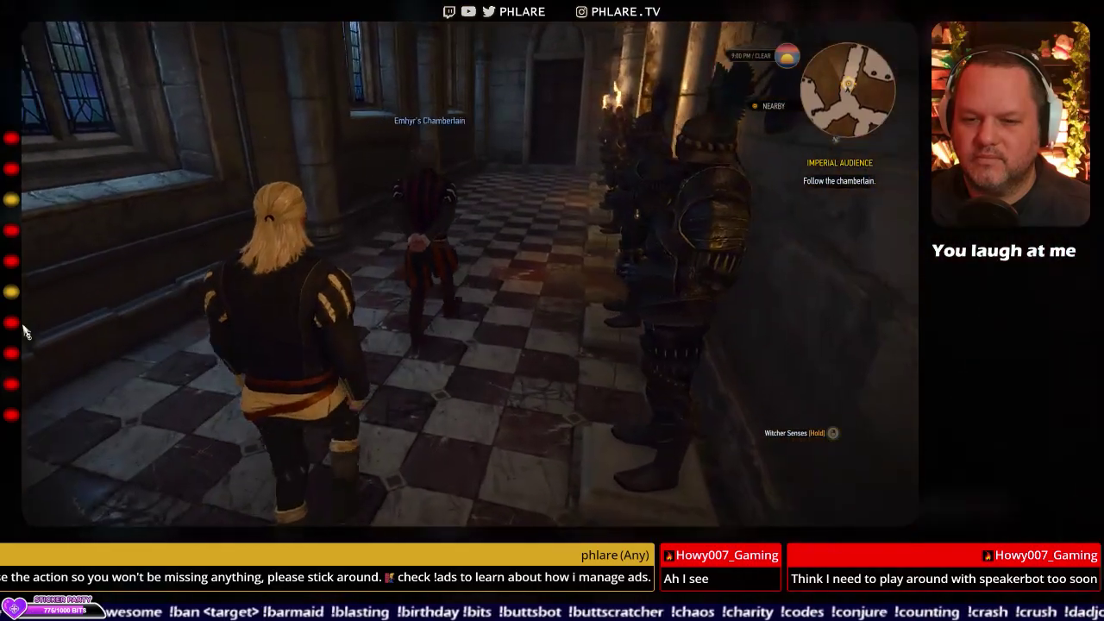
key(w)
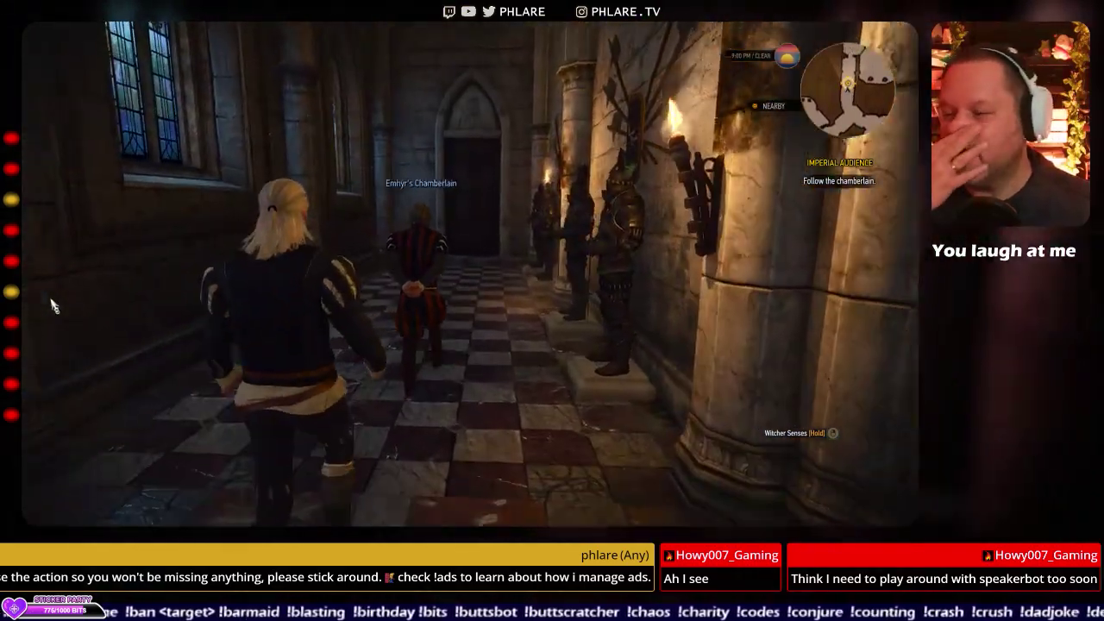
key(w)
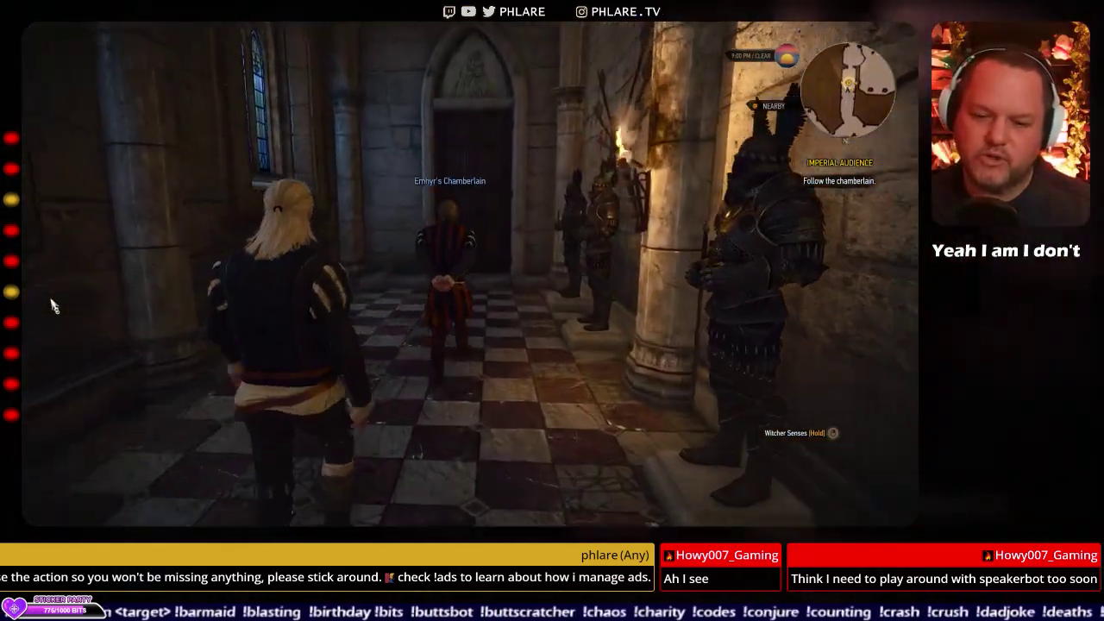
key(w)
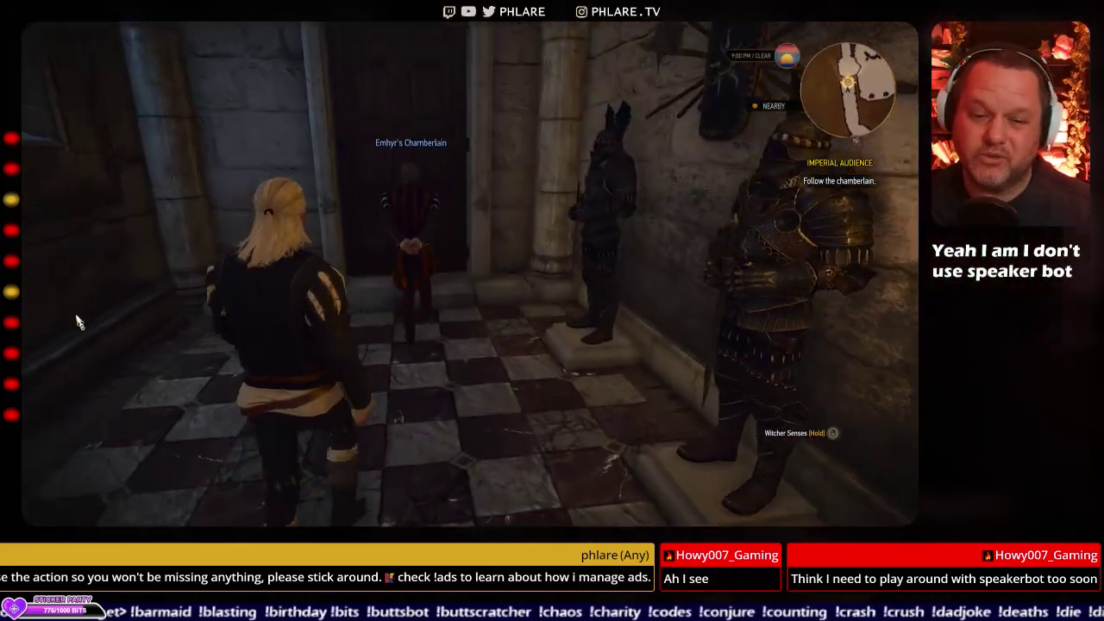
Enter the great hall and follow the chamberlain along the column-lined side aisle to the pair of men conversing at its end.
key(w)
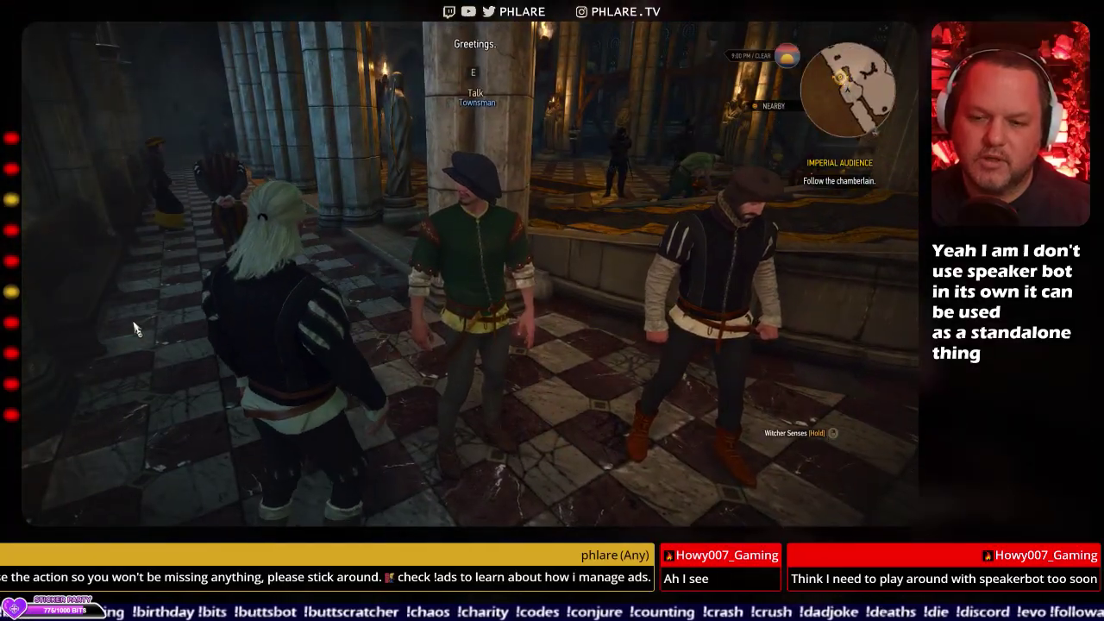
key(w)
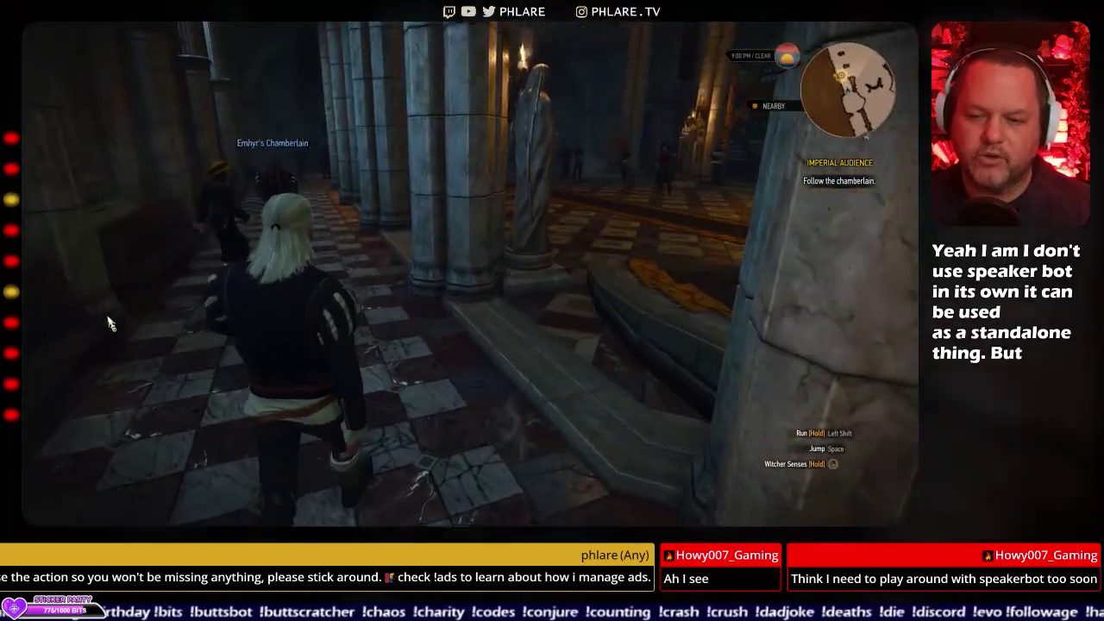
key(w)
key(w)
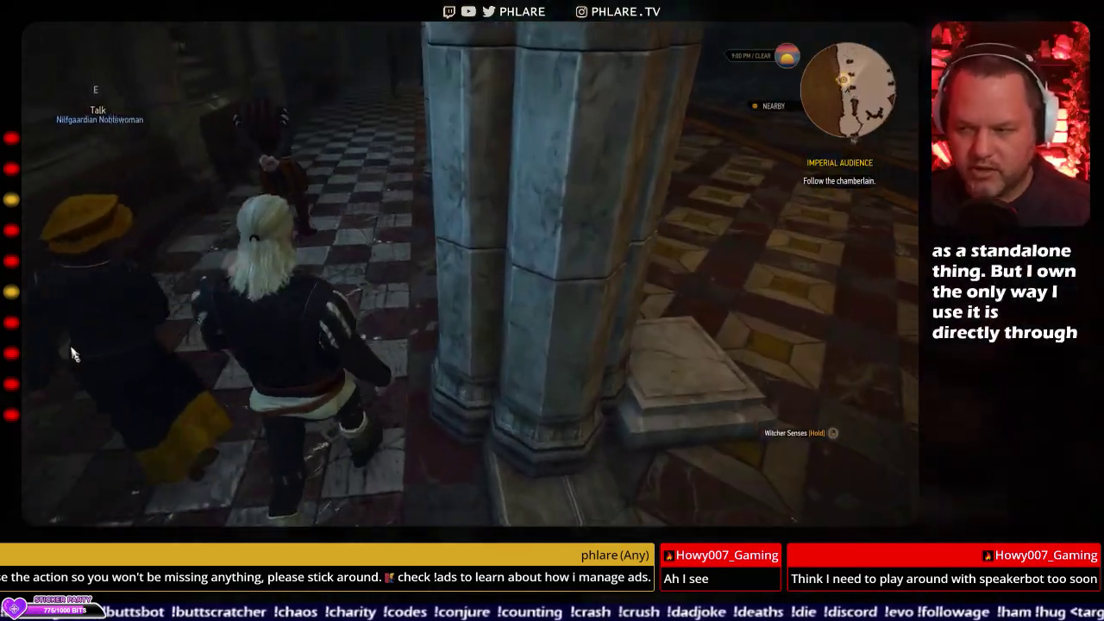
key(w)
key(w)
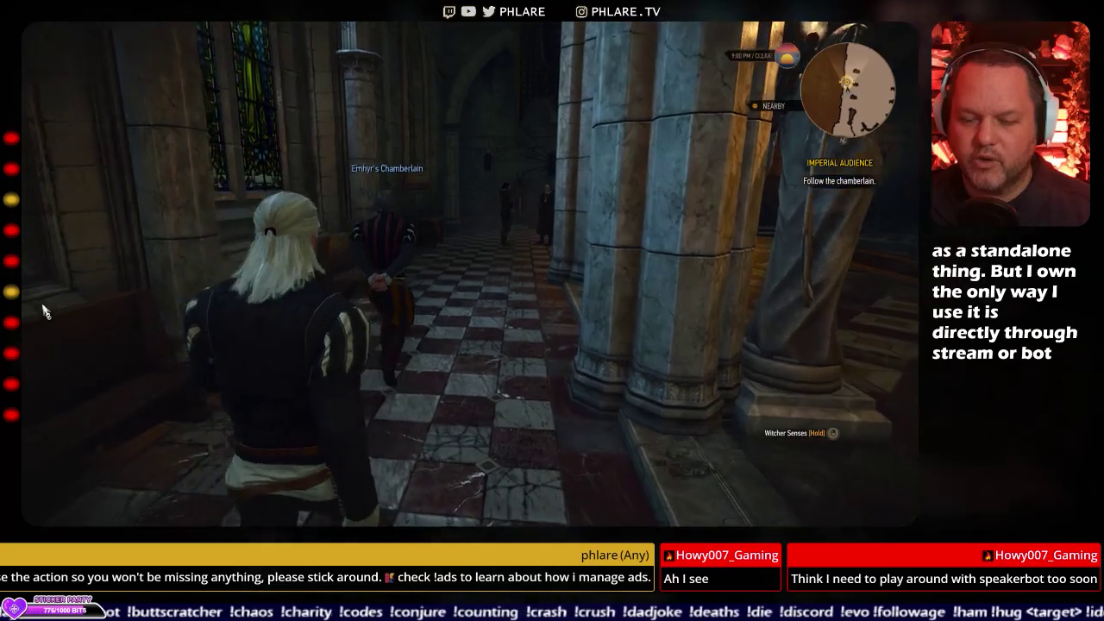
key(w)
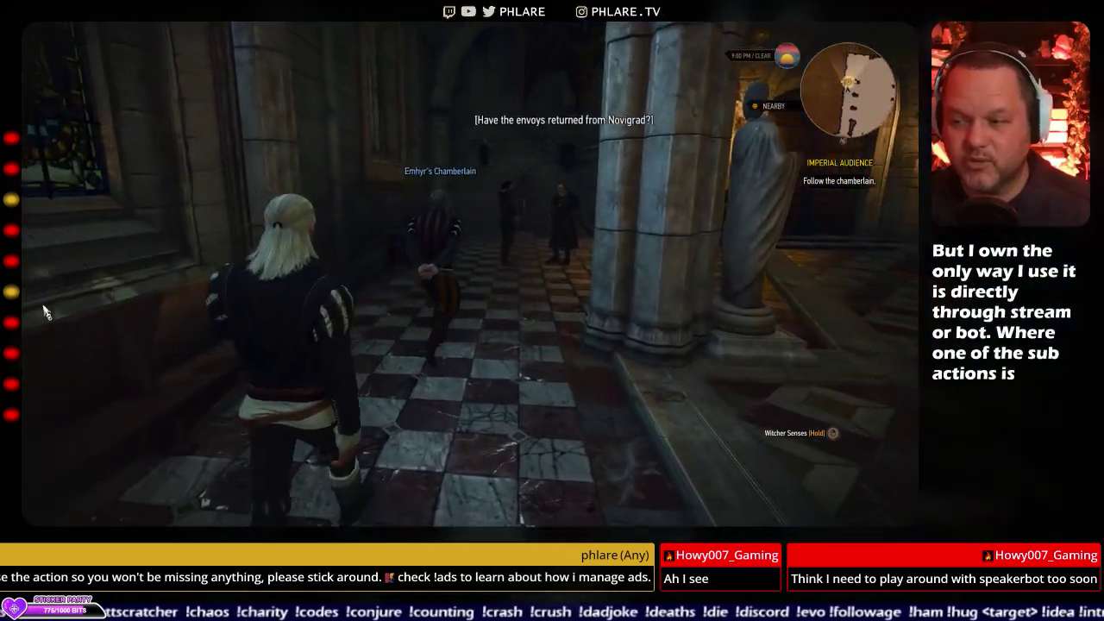
key(w)
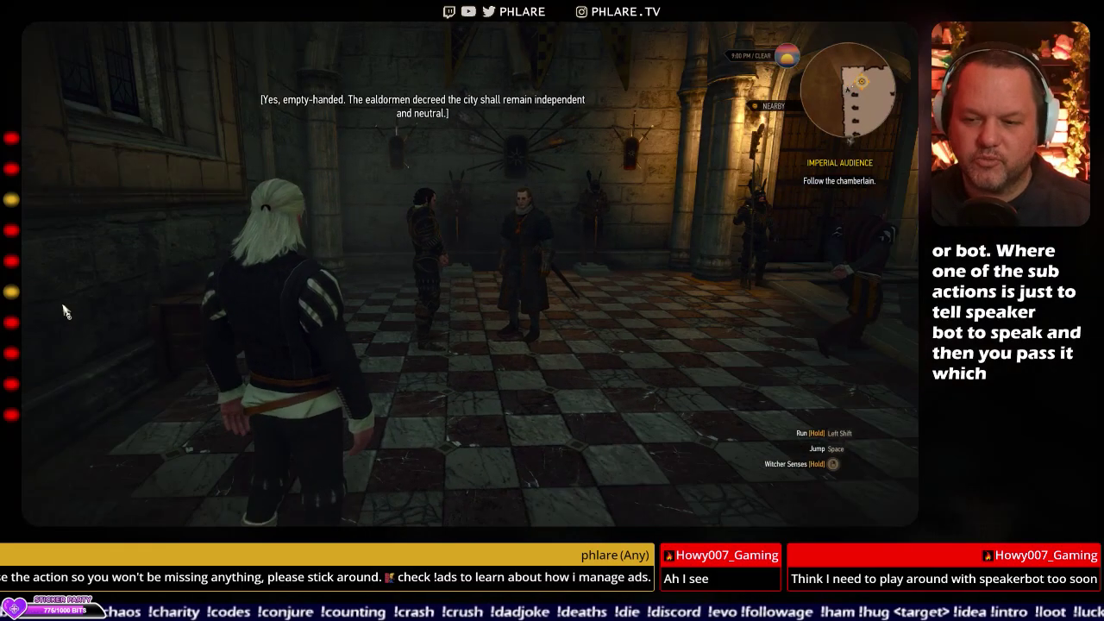
Walk past Morvran Voorhis and the statues onto the carpeted centre of the great hall.
key(w)
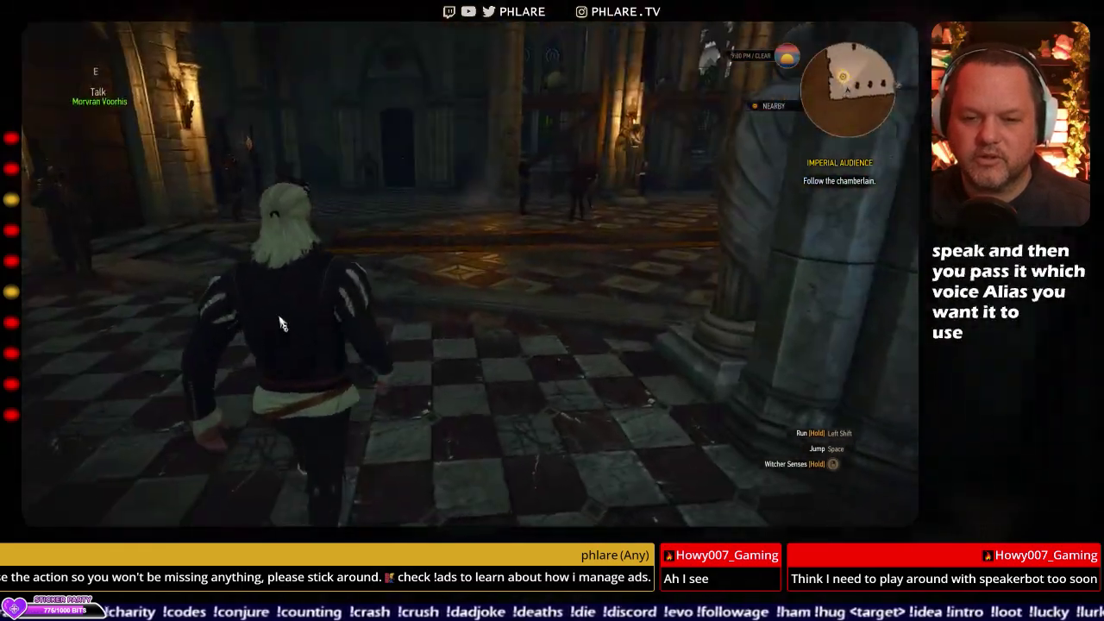
key(w)
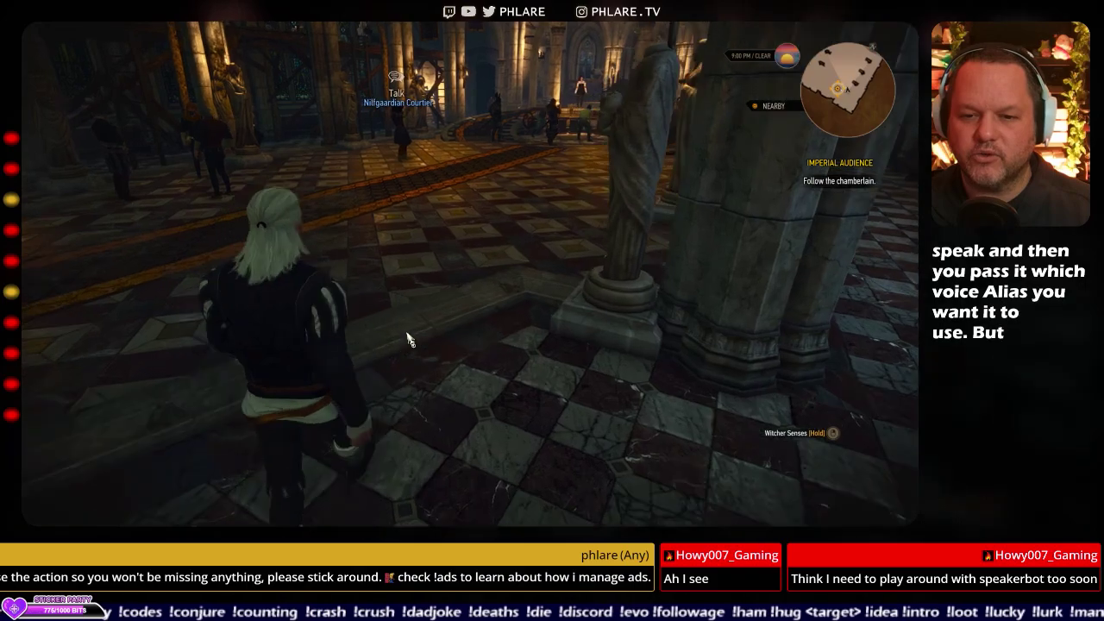
key(w)
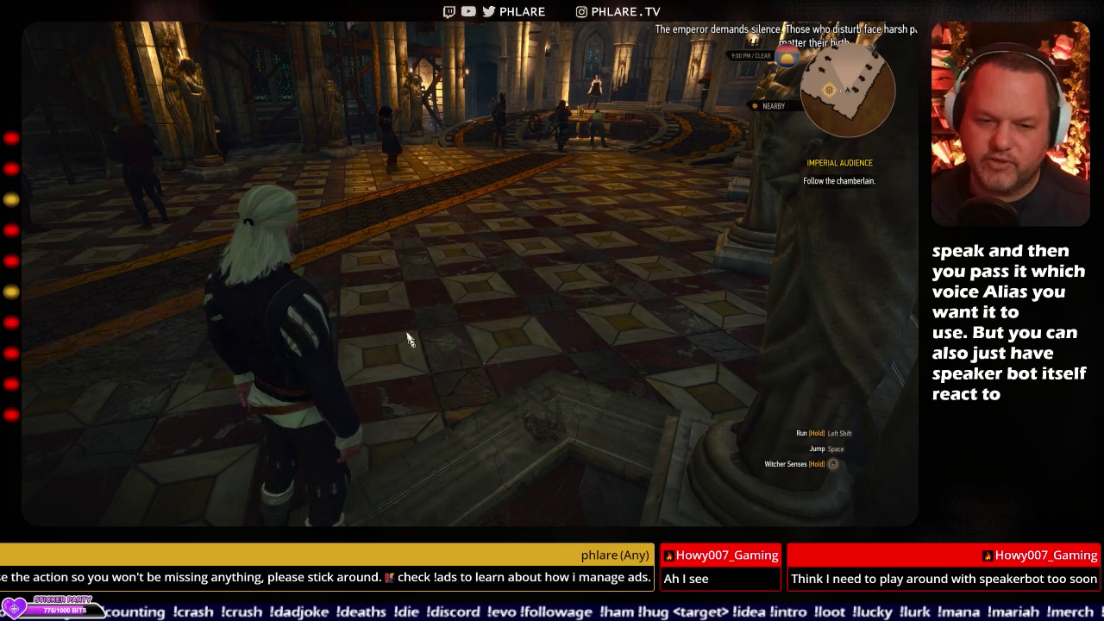
key(w)
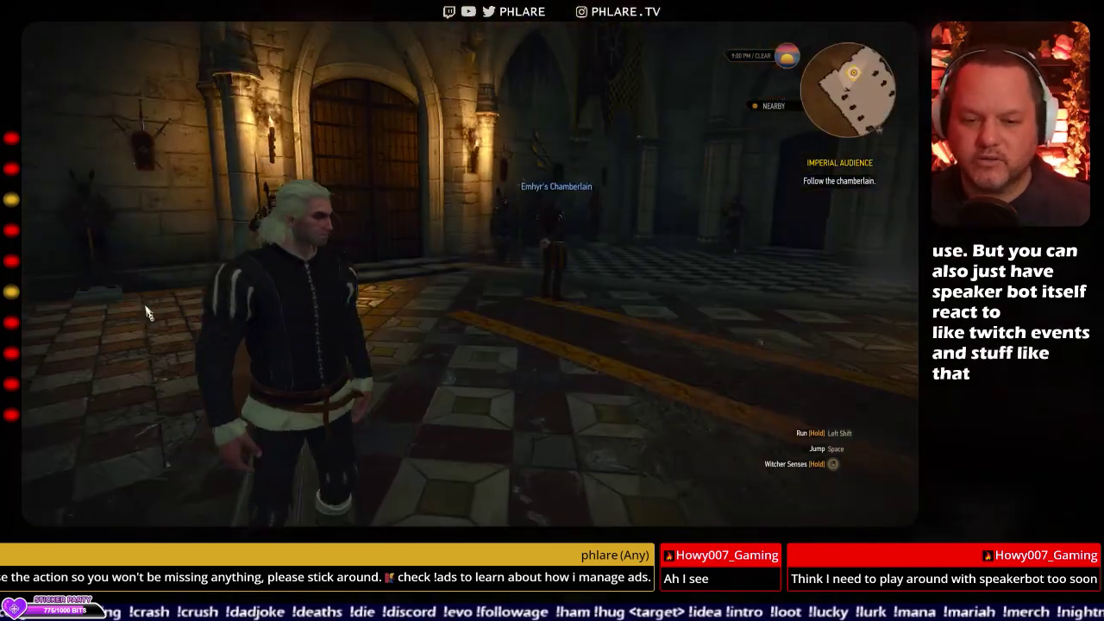
Rejoin the chamberlain and follow him across the hall through the door flanked by two guards.
key(w)
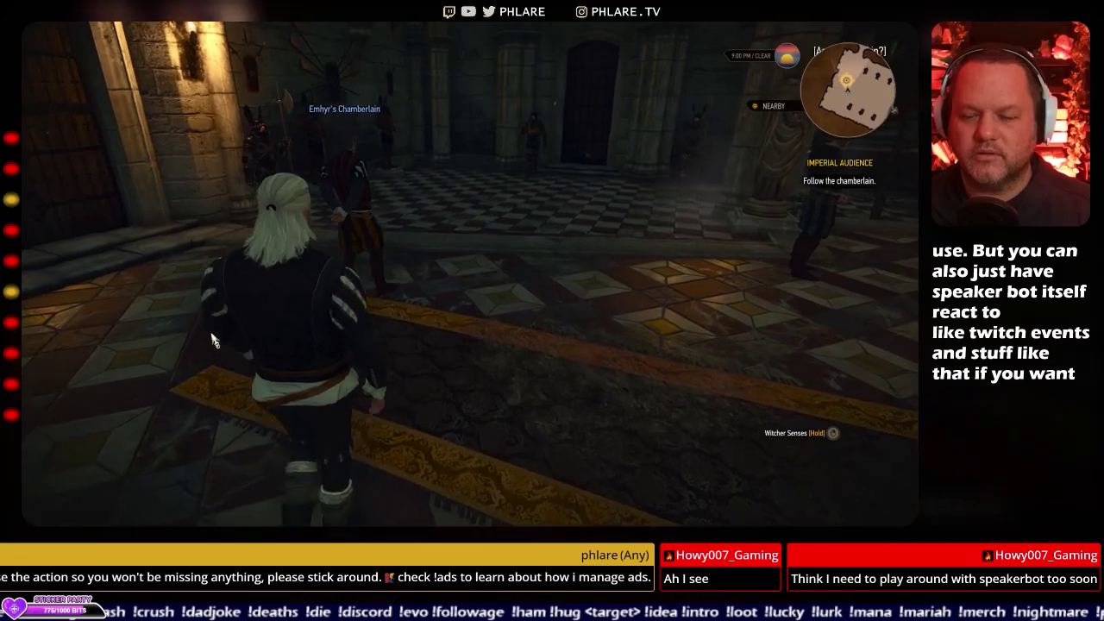
key(w)
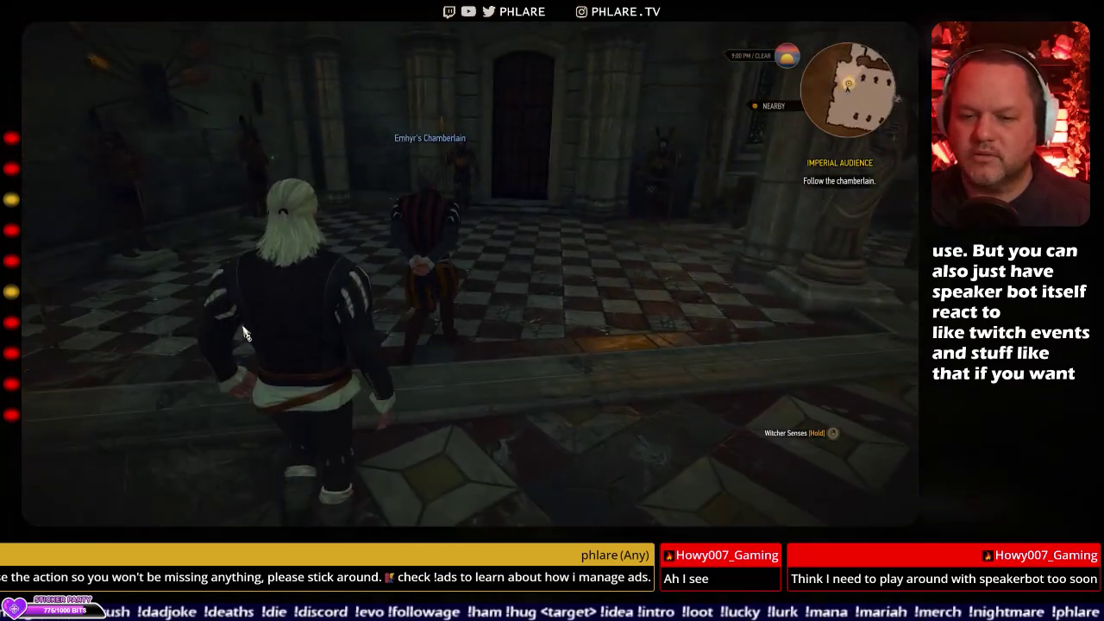
key(w)
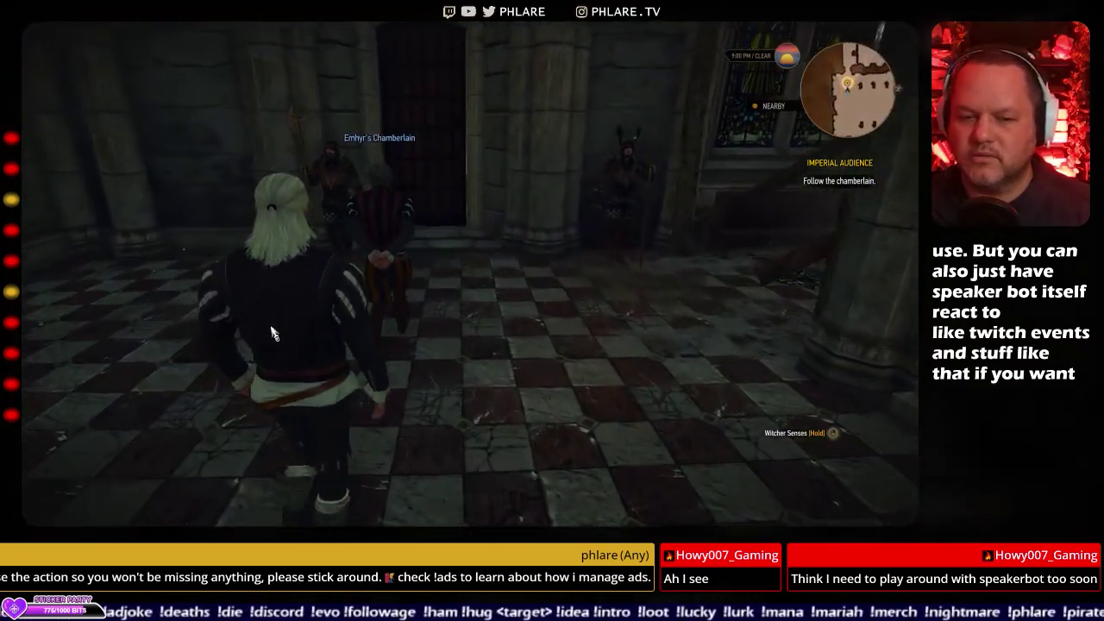
key(w)
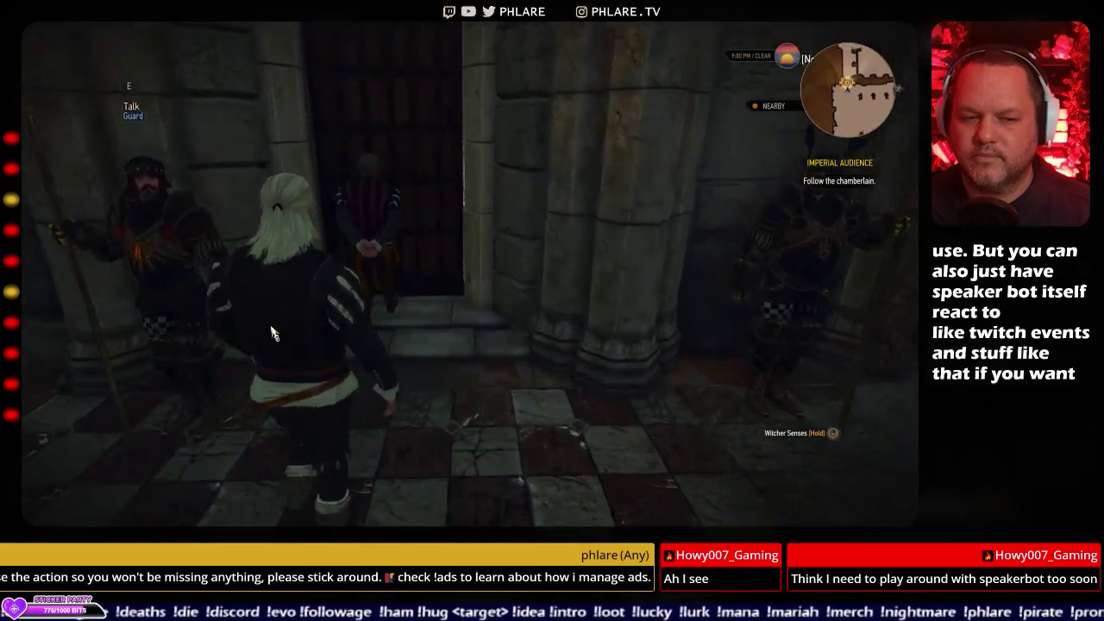
key(w)
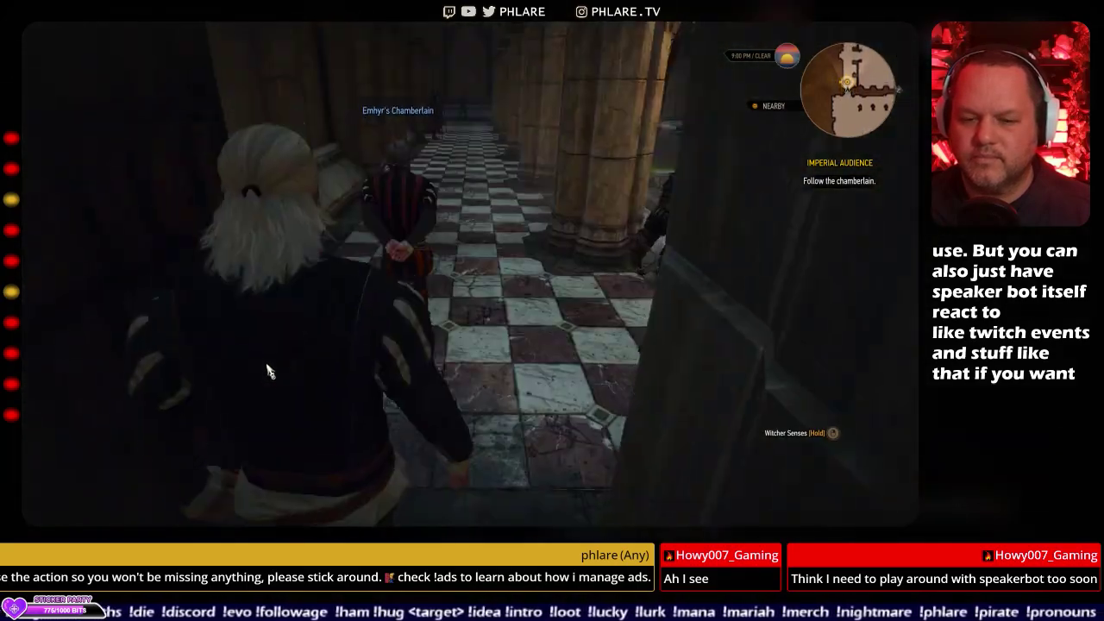
Follow the chamberlain along the dark arcade and turn with him toward the courtyard garden.
key(w)
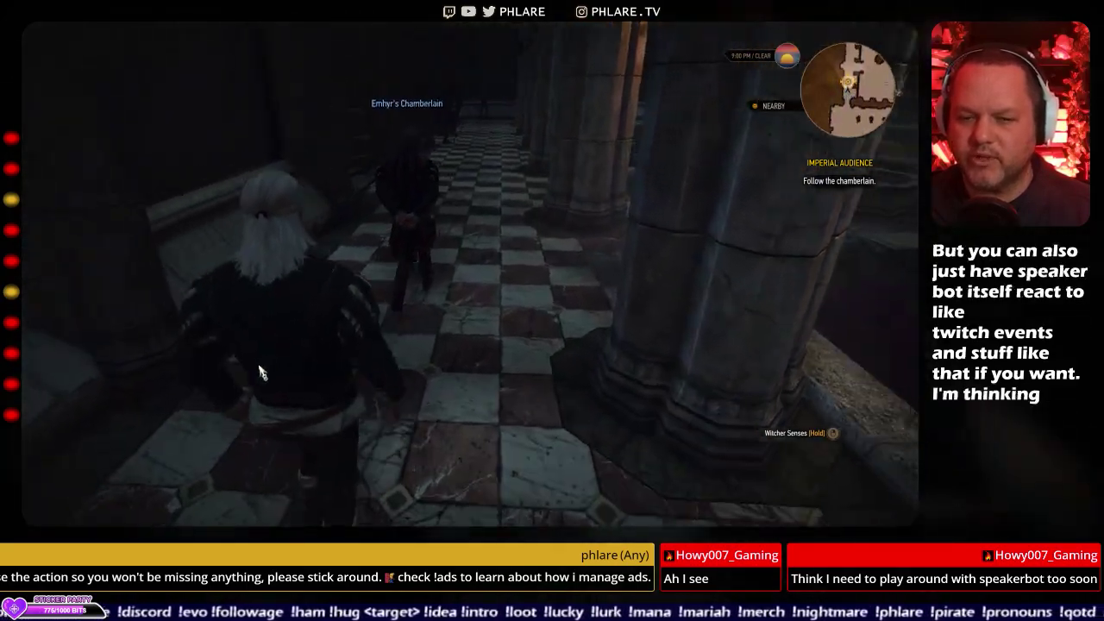
key(w)
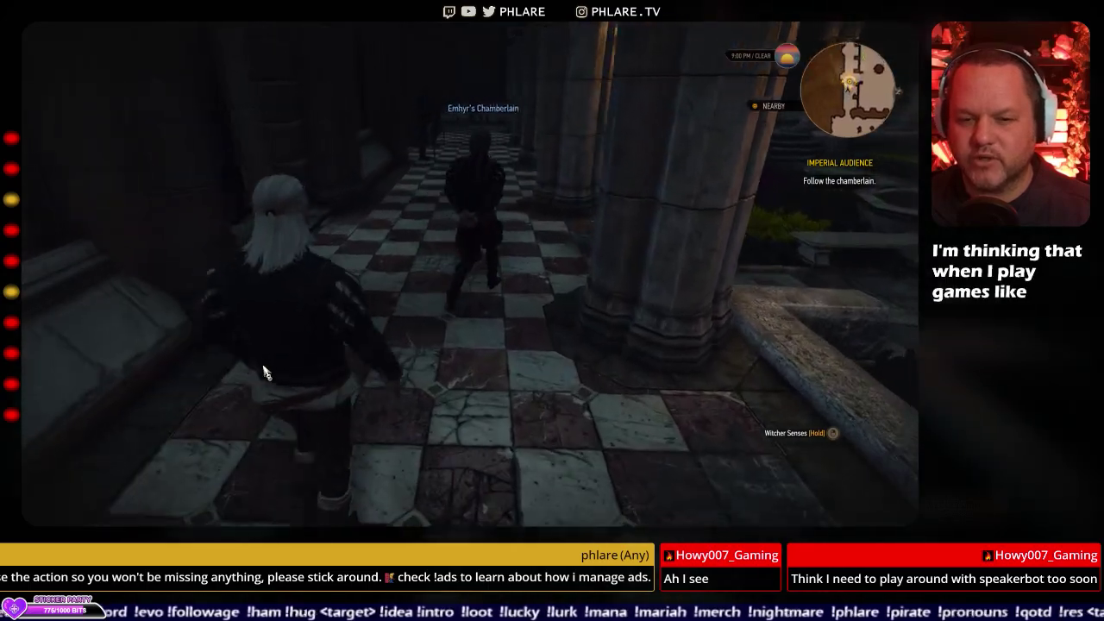
key(w)
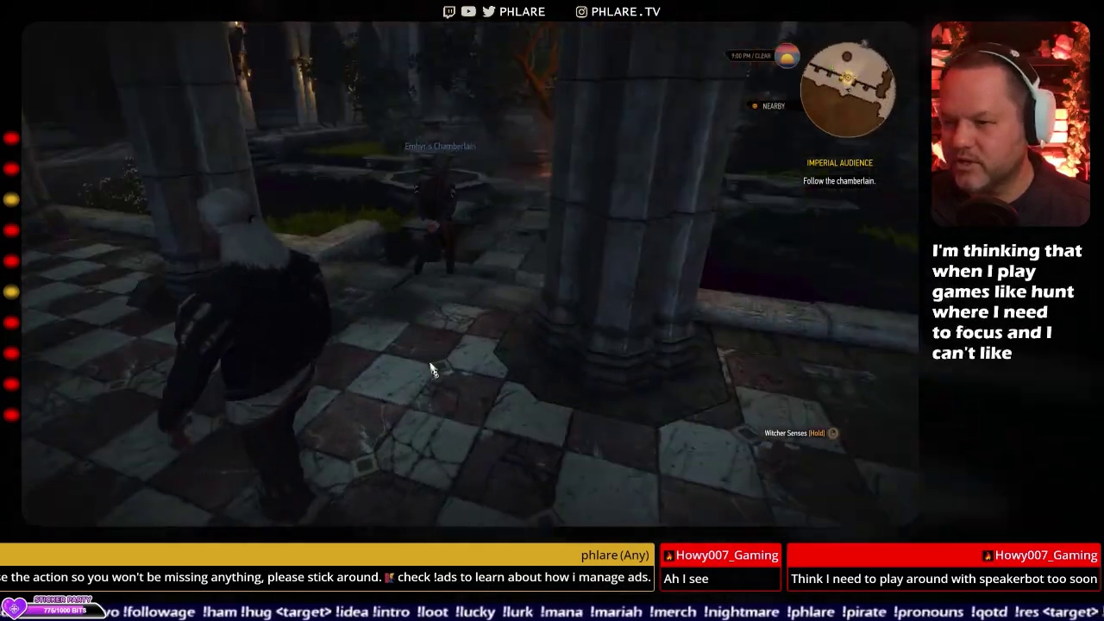